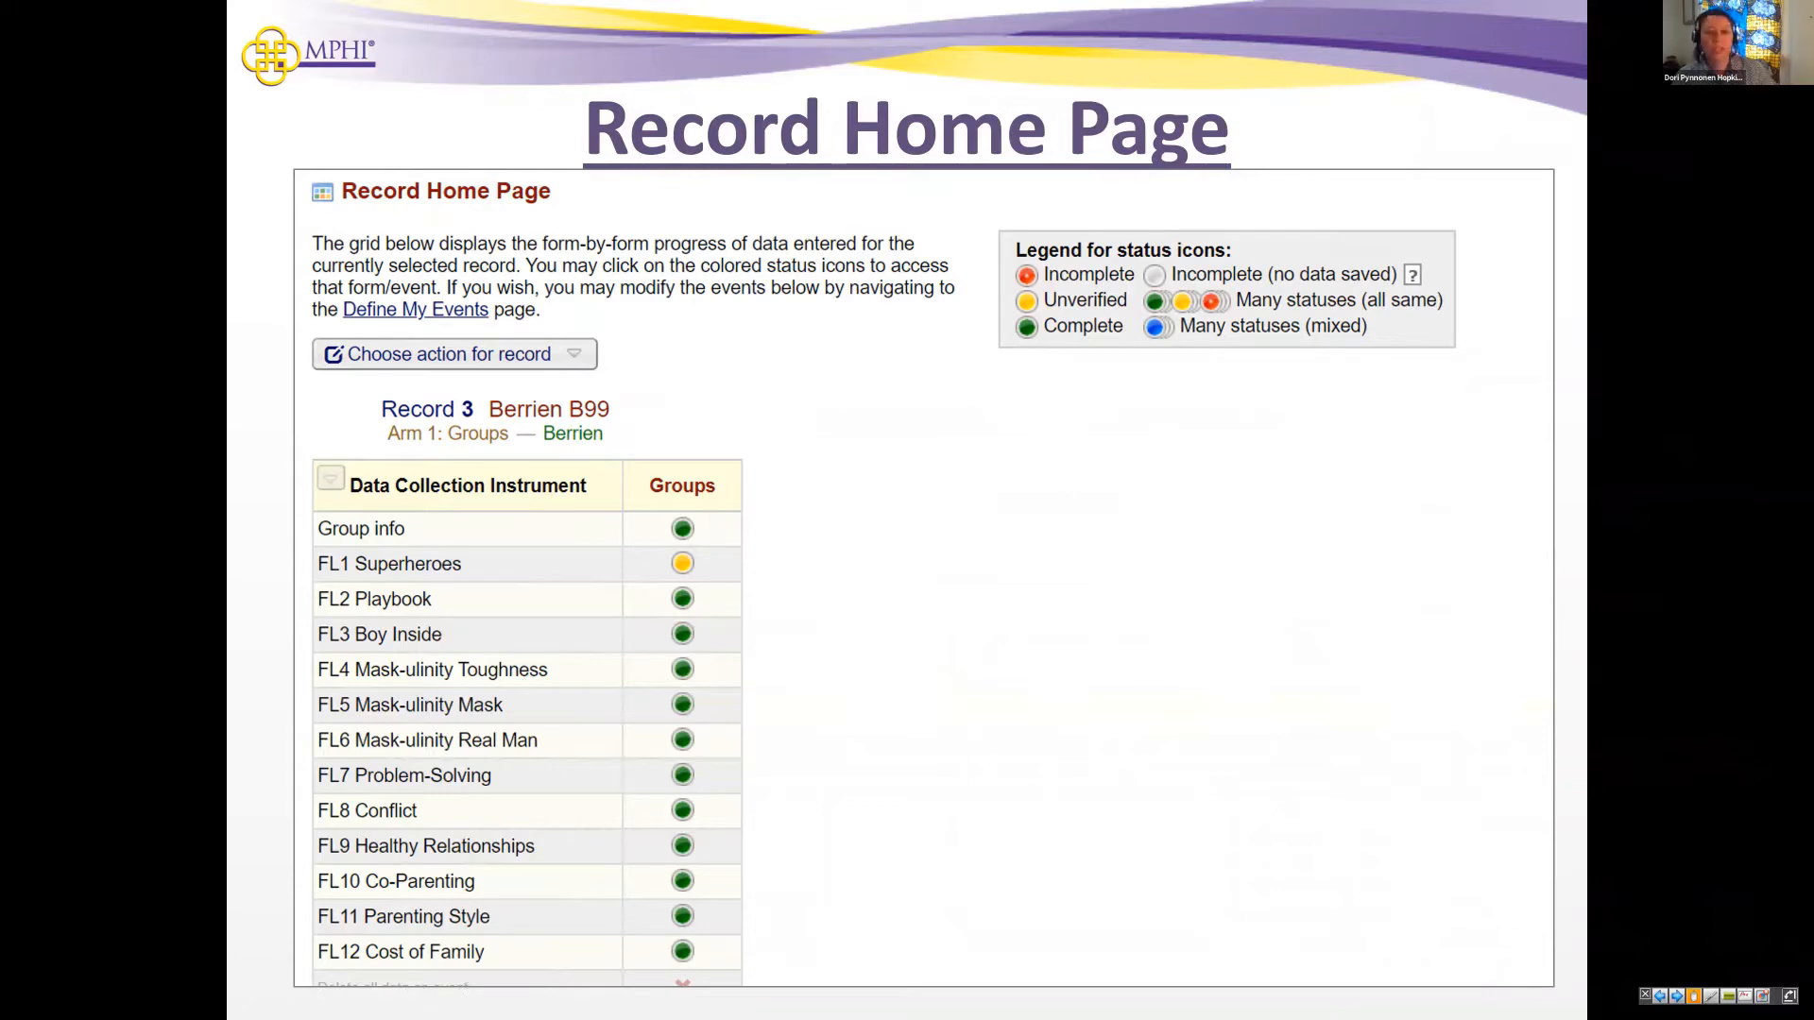
{"action": "key", "text": "Right"}
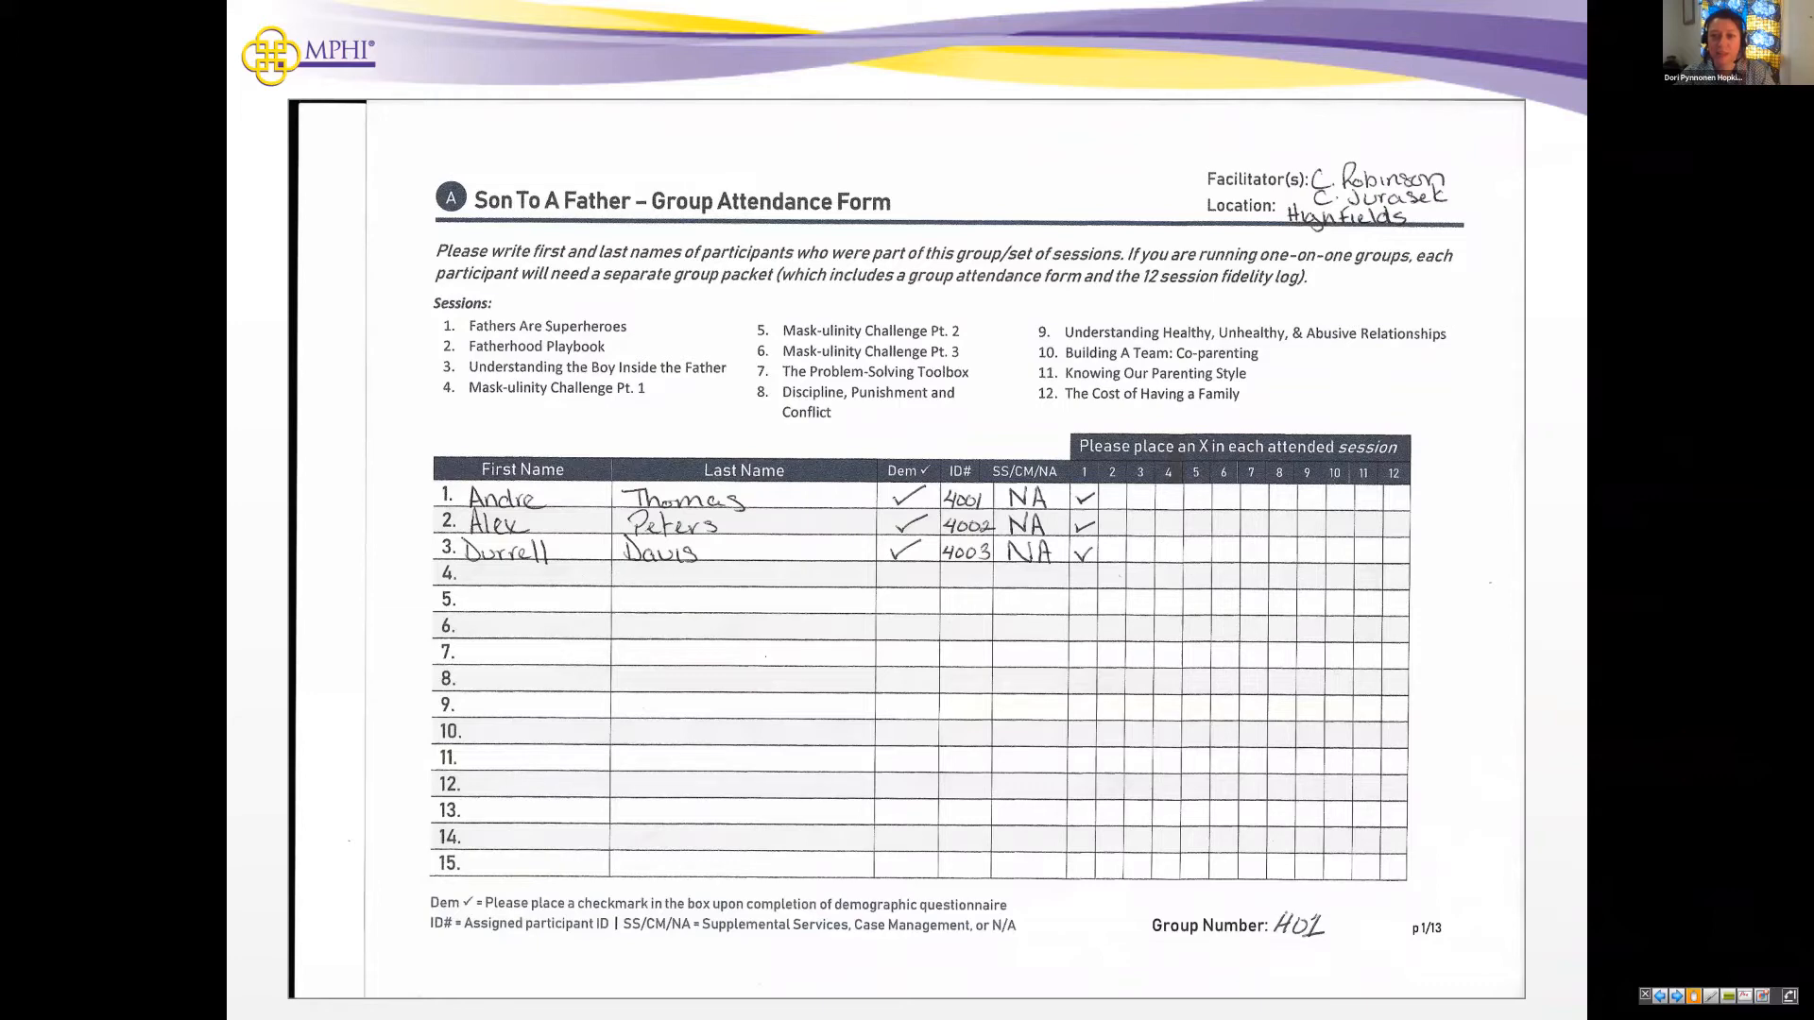
{"action": "key", "text": "Right"}
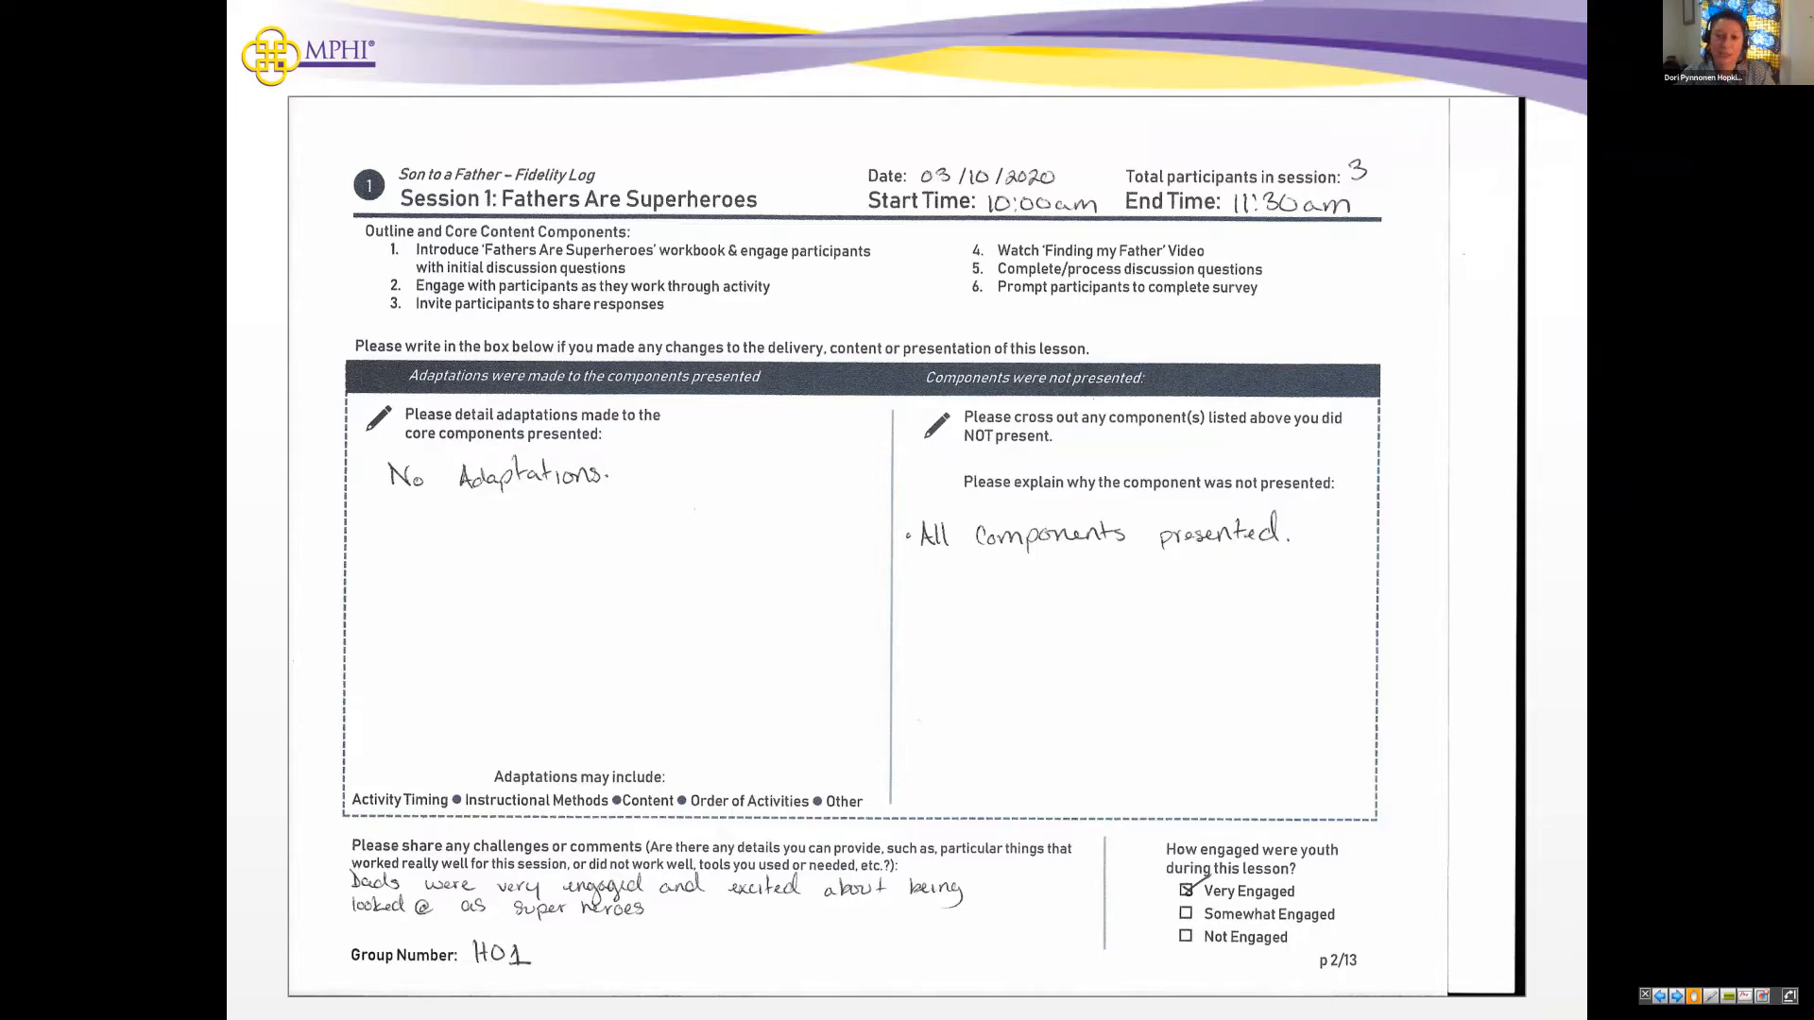
{"action": "left_click", "coordinate": [1022, 724]}
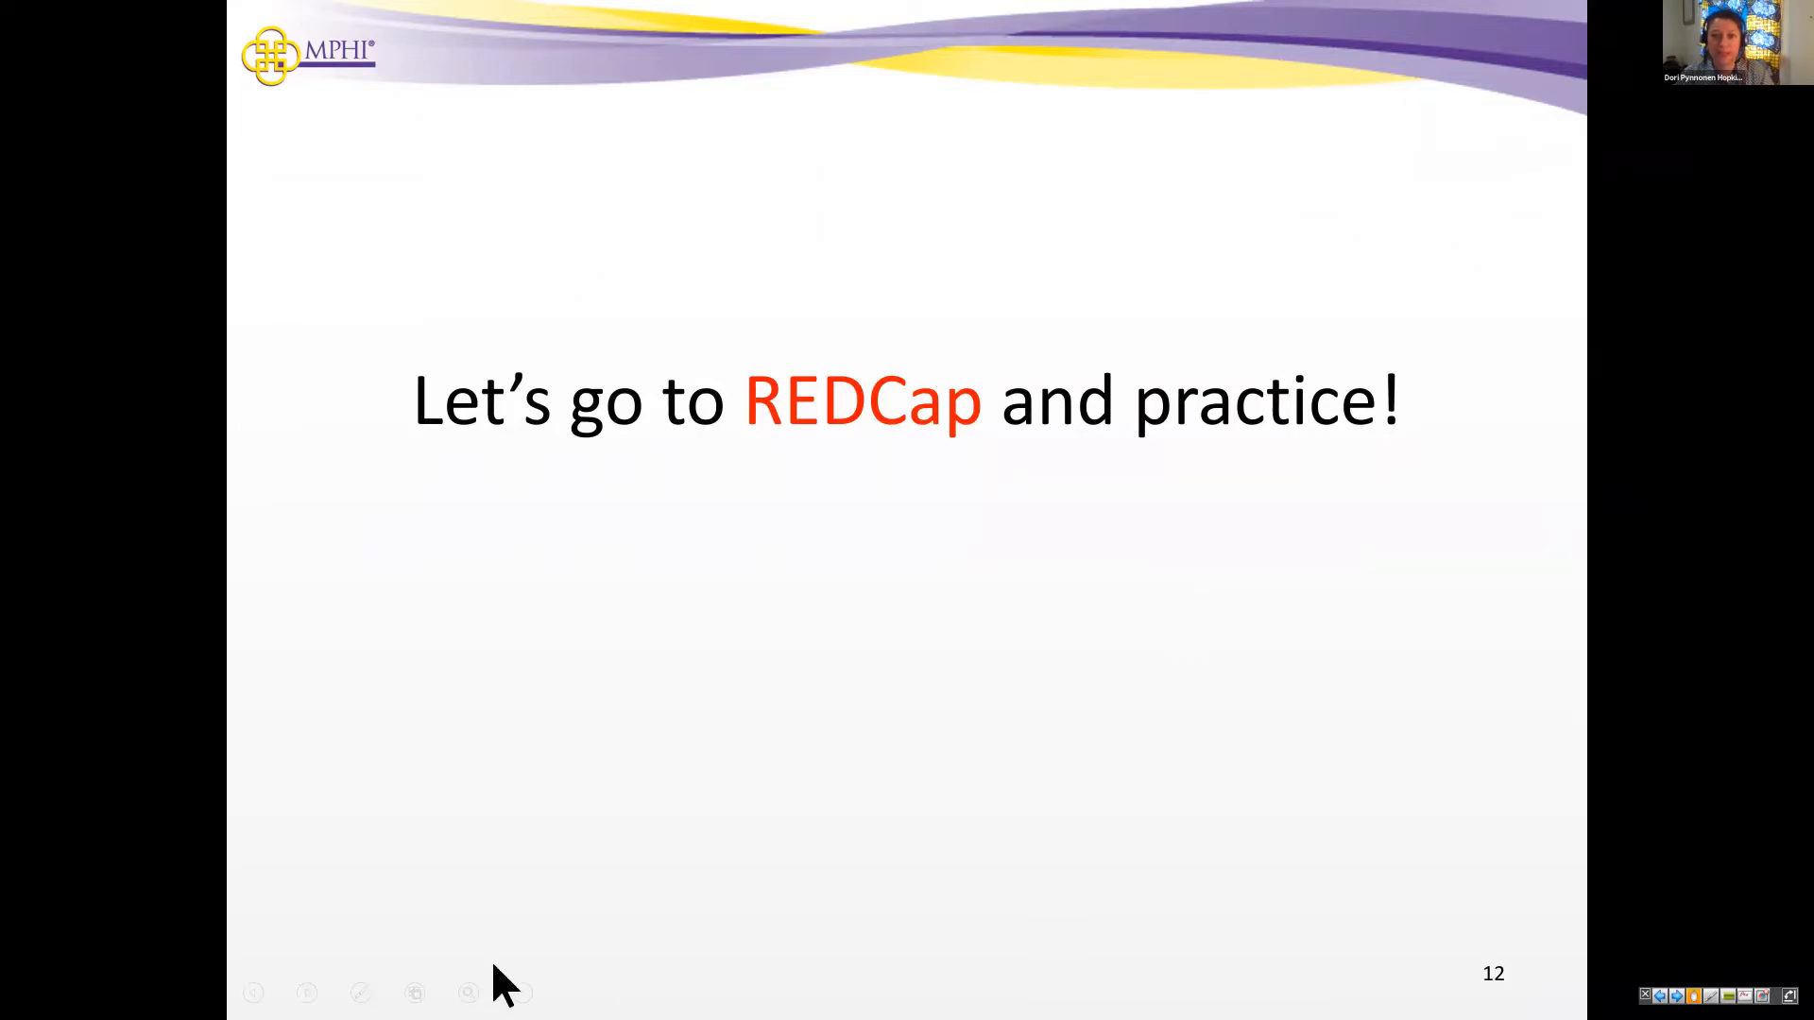
Leave the slideshow for REDCap and open the Add / Edit Records page of the Son to a Father-- DEMO project.
{"action": "key", "text": "Escape"}
{"action": "key", "text": "alt+Tab"}
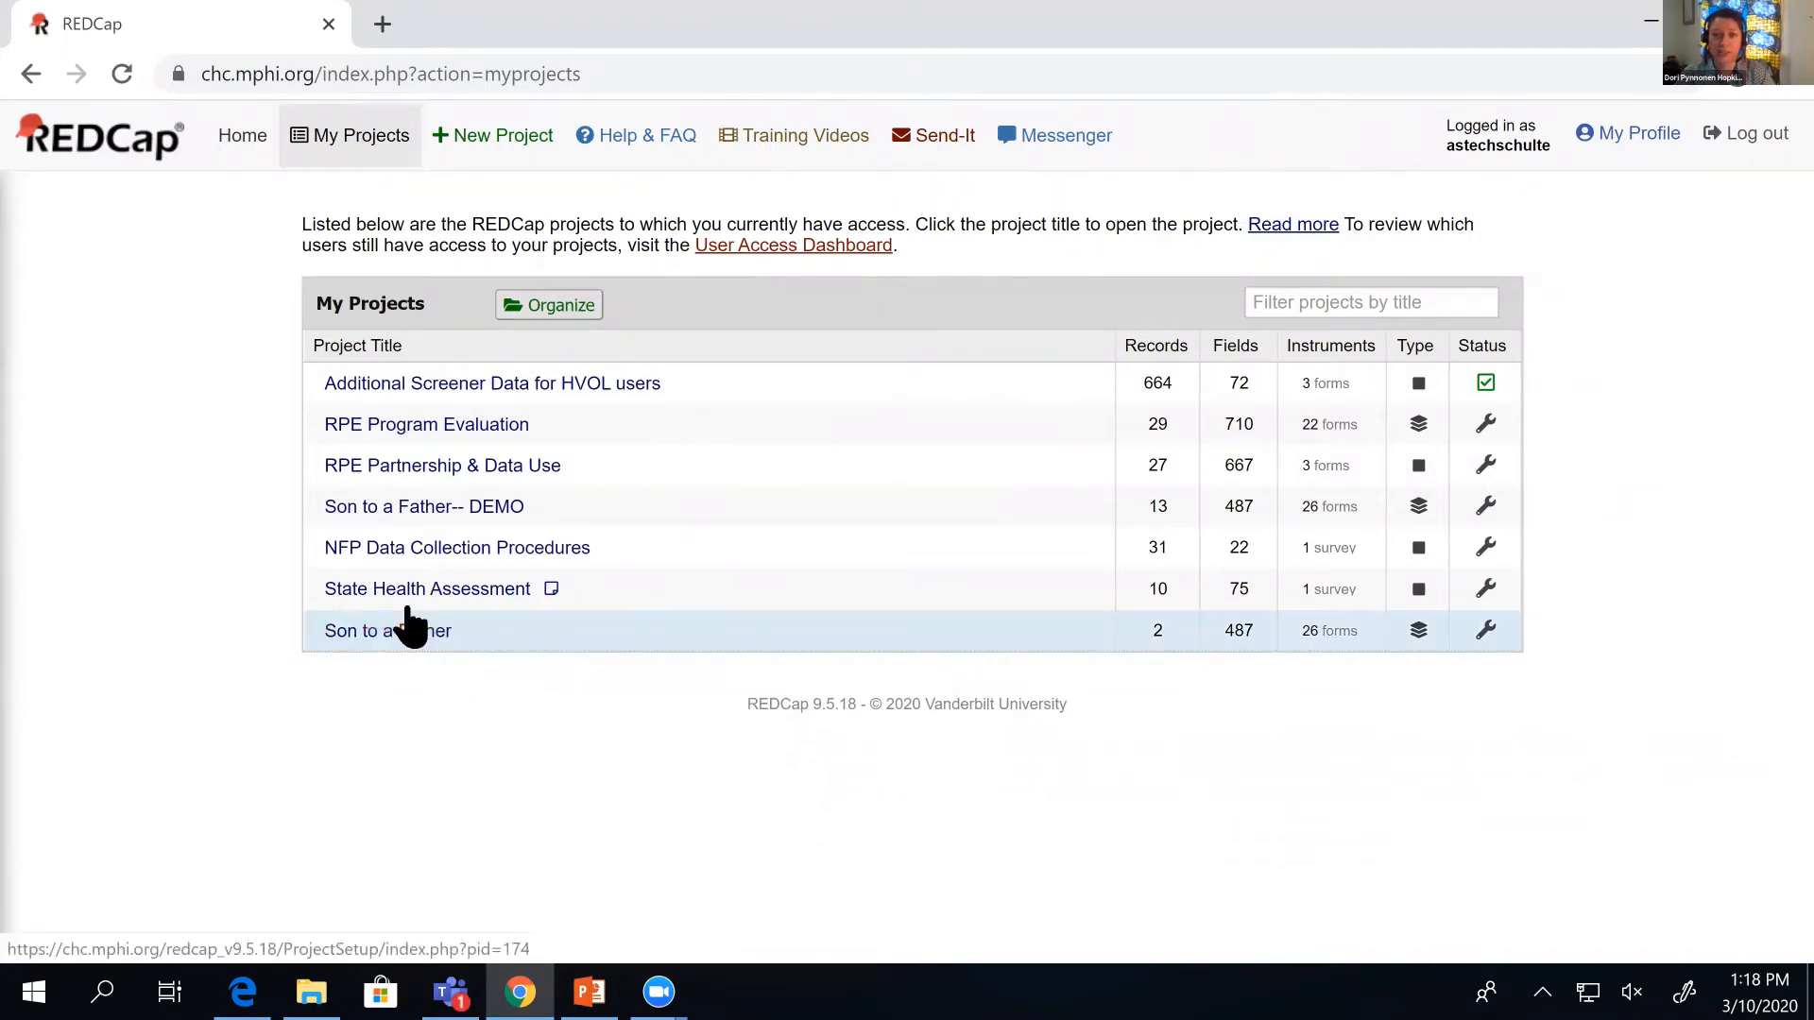
{"action": "left_click", "coordinate": [419, 510]}
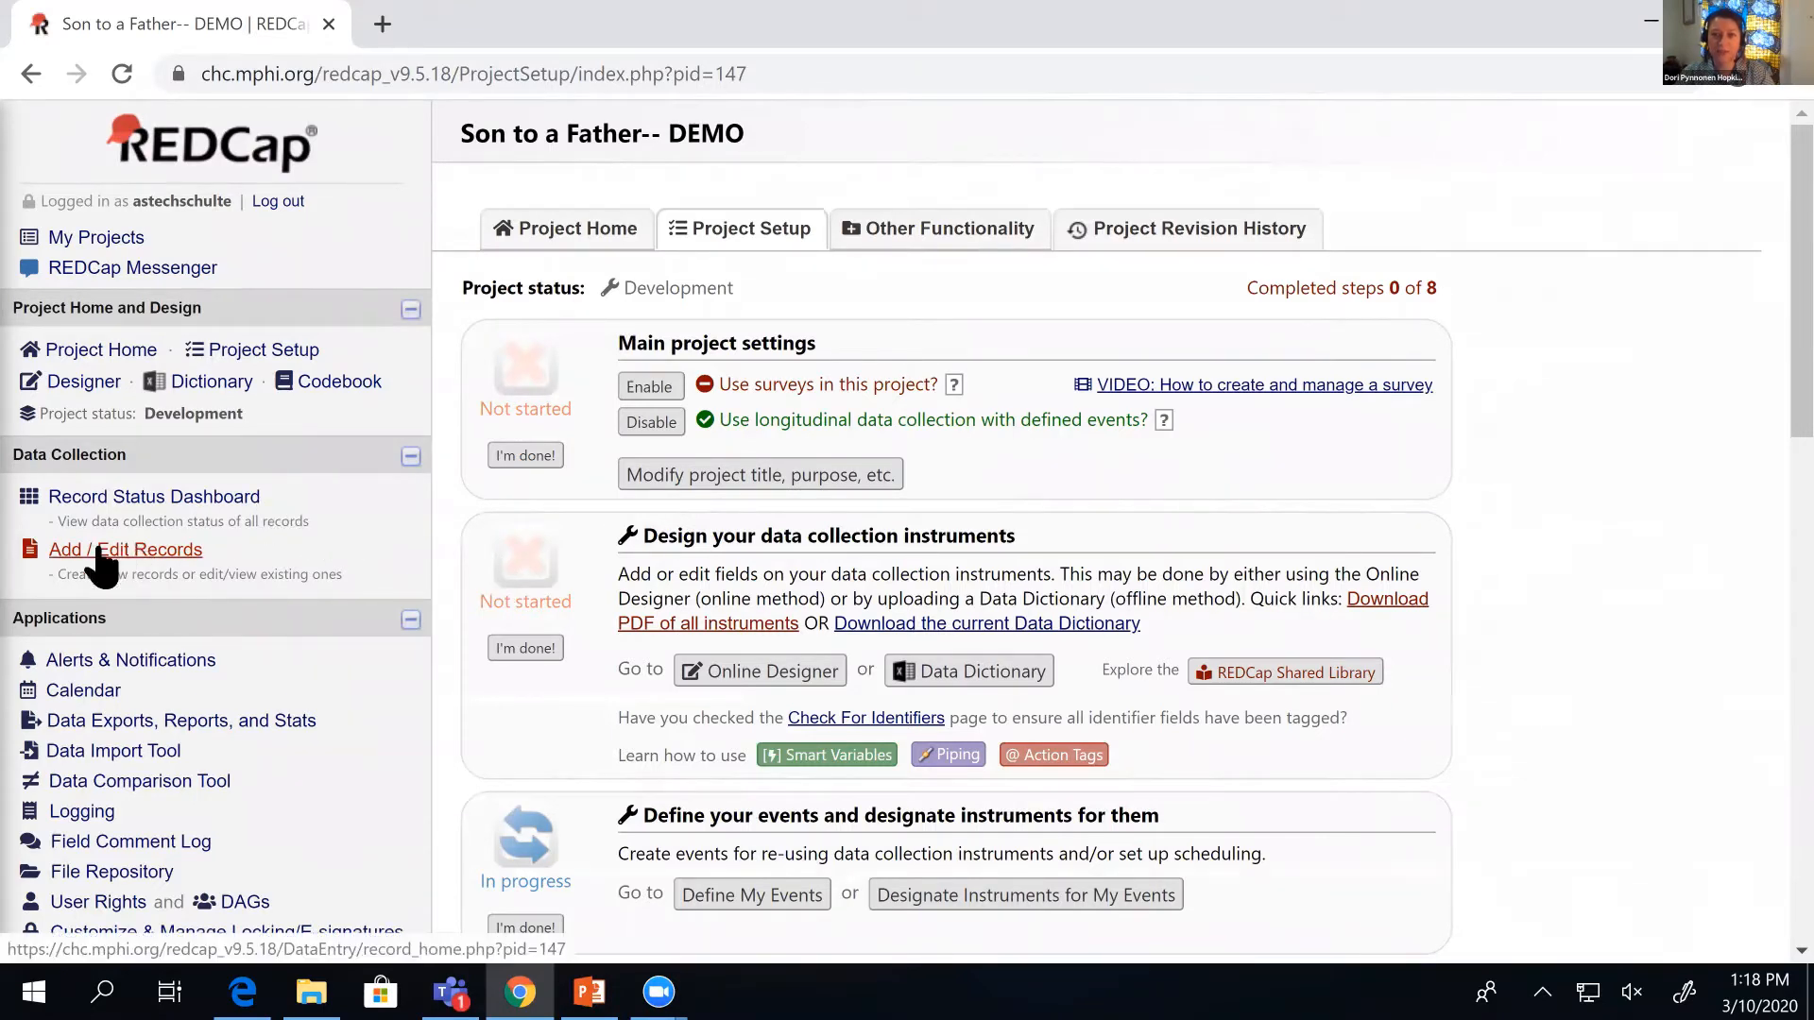
{"action": "left_click", "coordinate": [138, 549]}
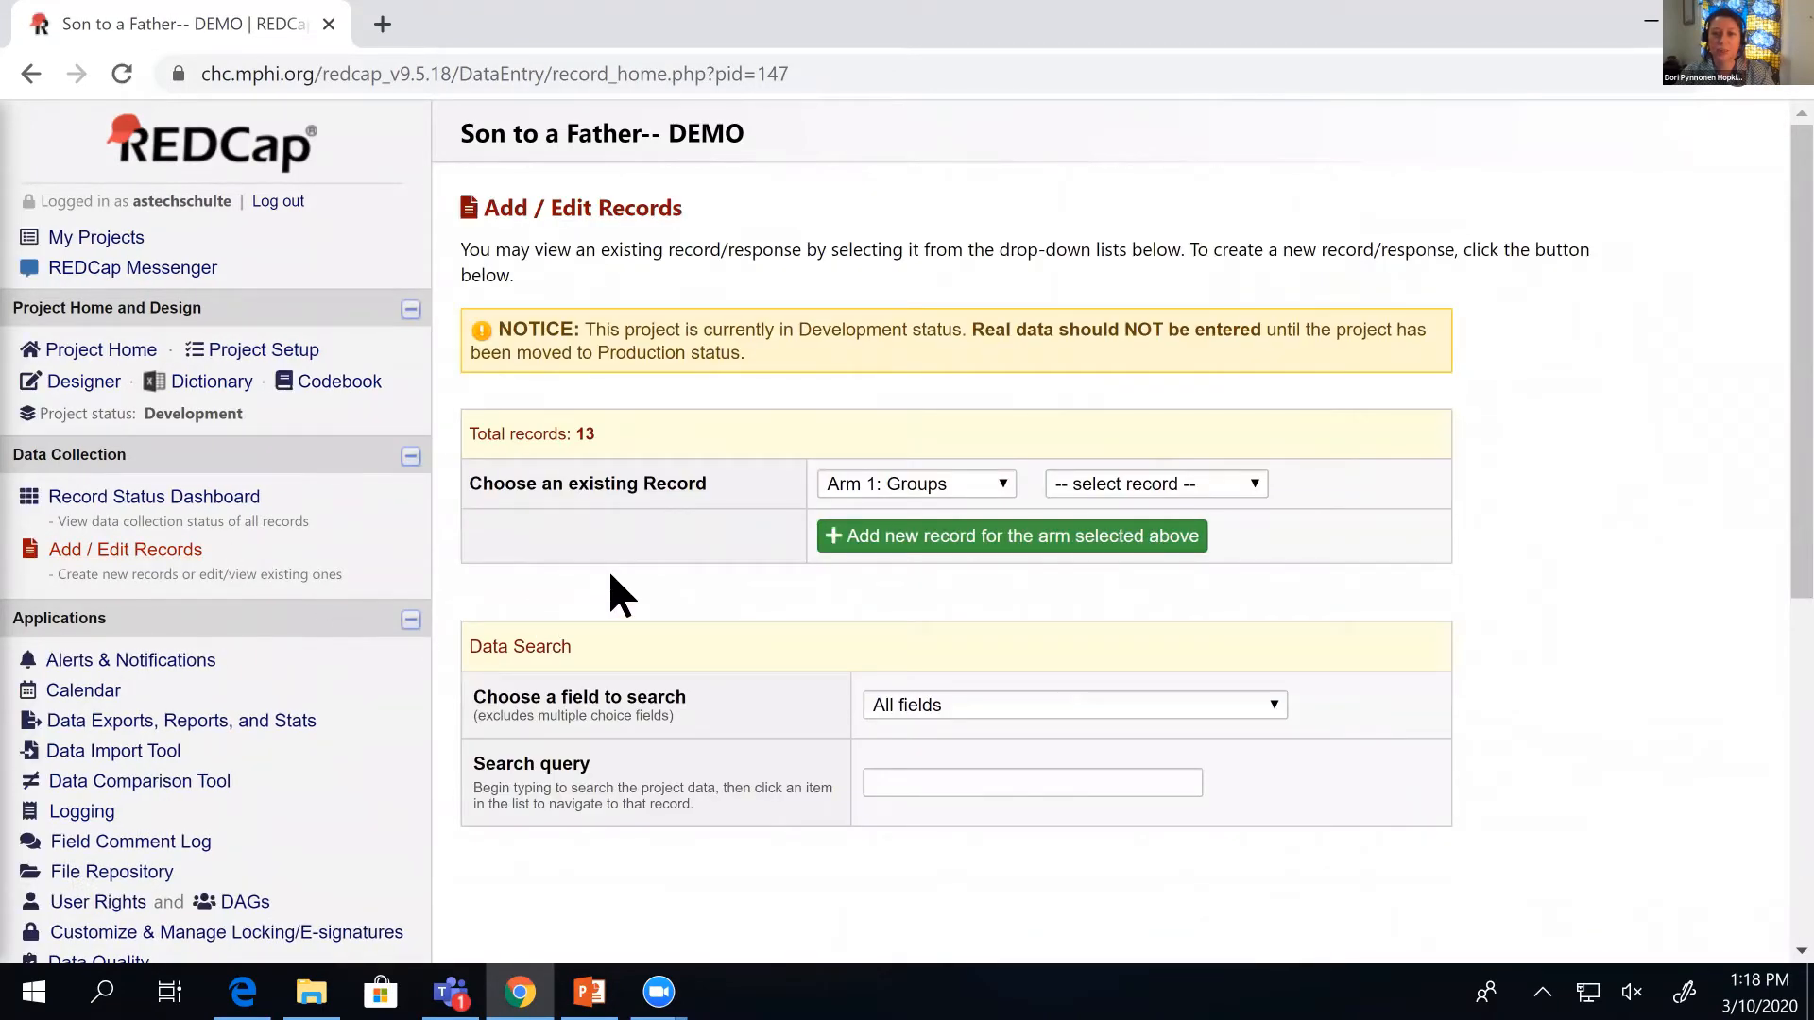
Add a new record for Arm 1: Groups and open its Group info form.
{"action": "left_click", "coordinate": [1003, 490]}
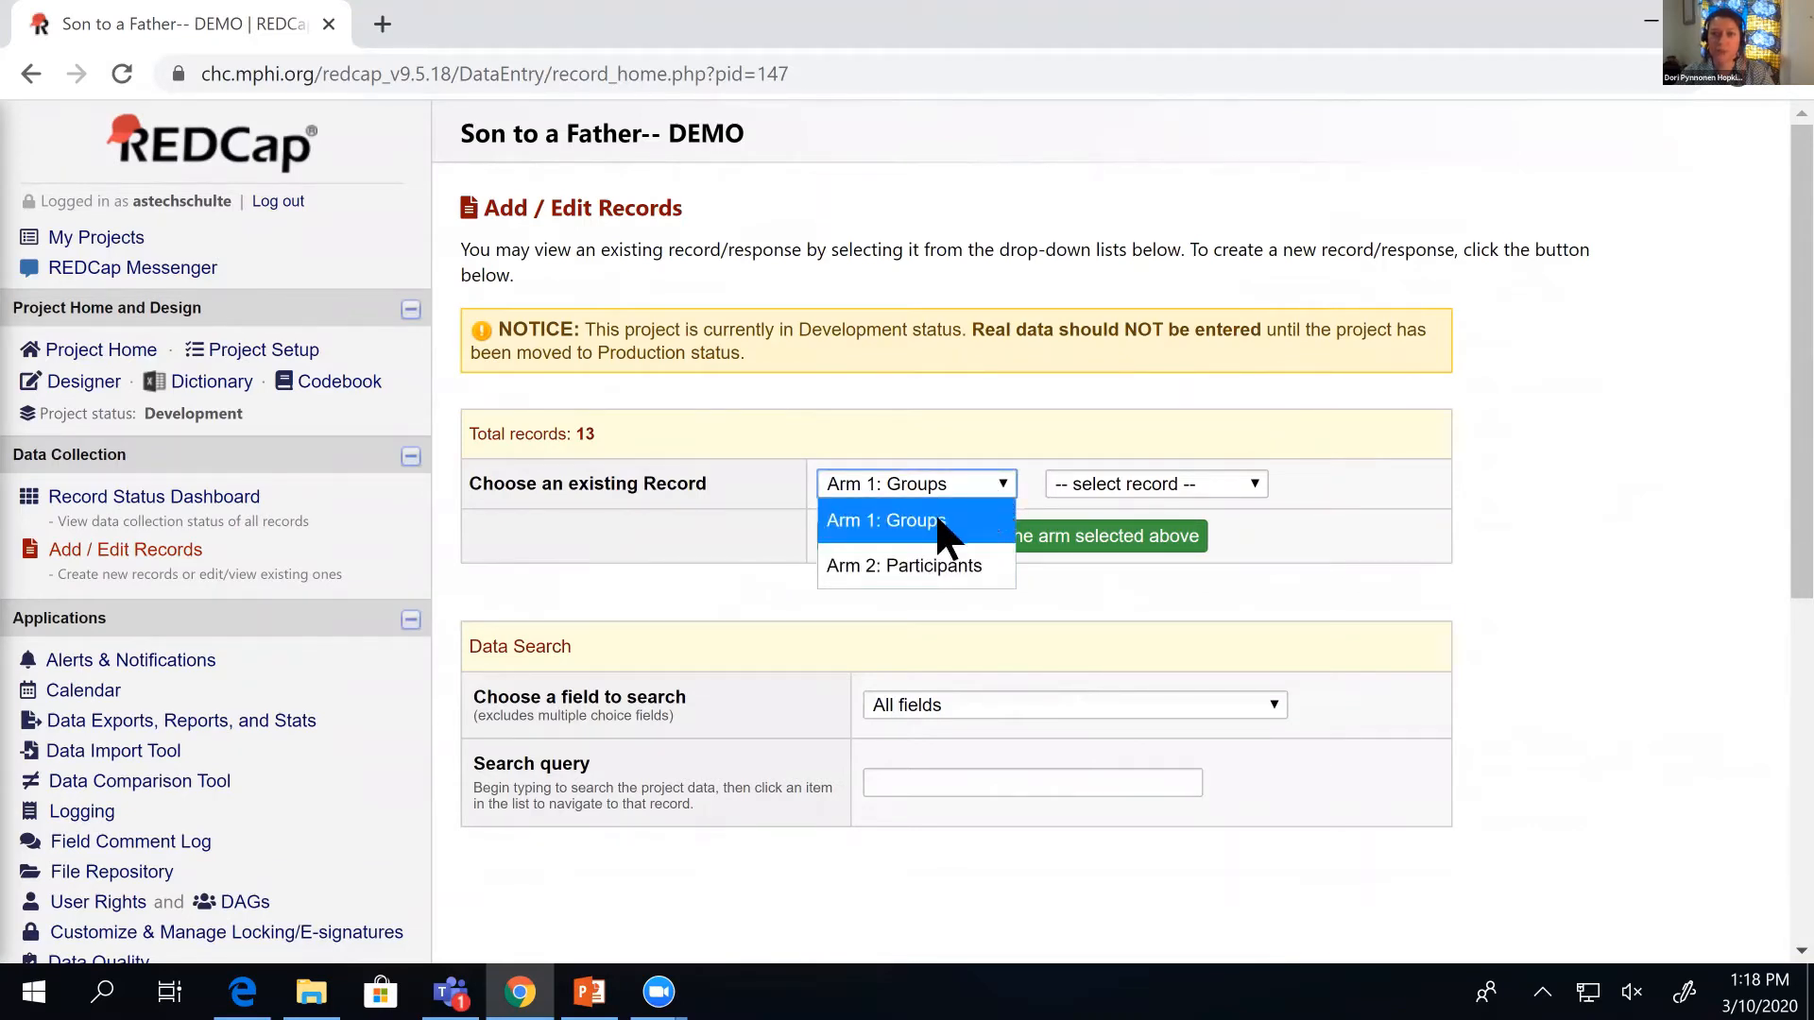
{"action": "left_click", "coordinate": [878, 529]}
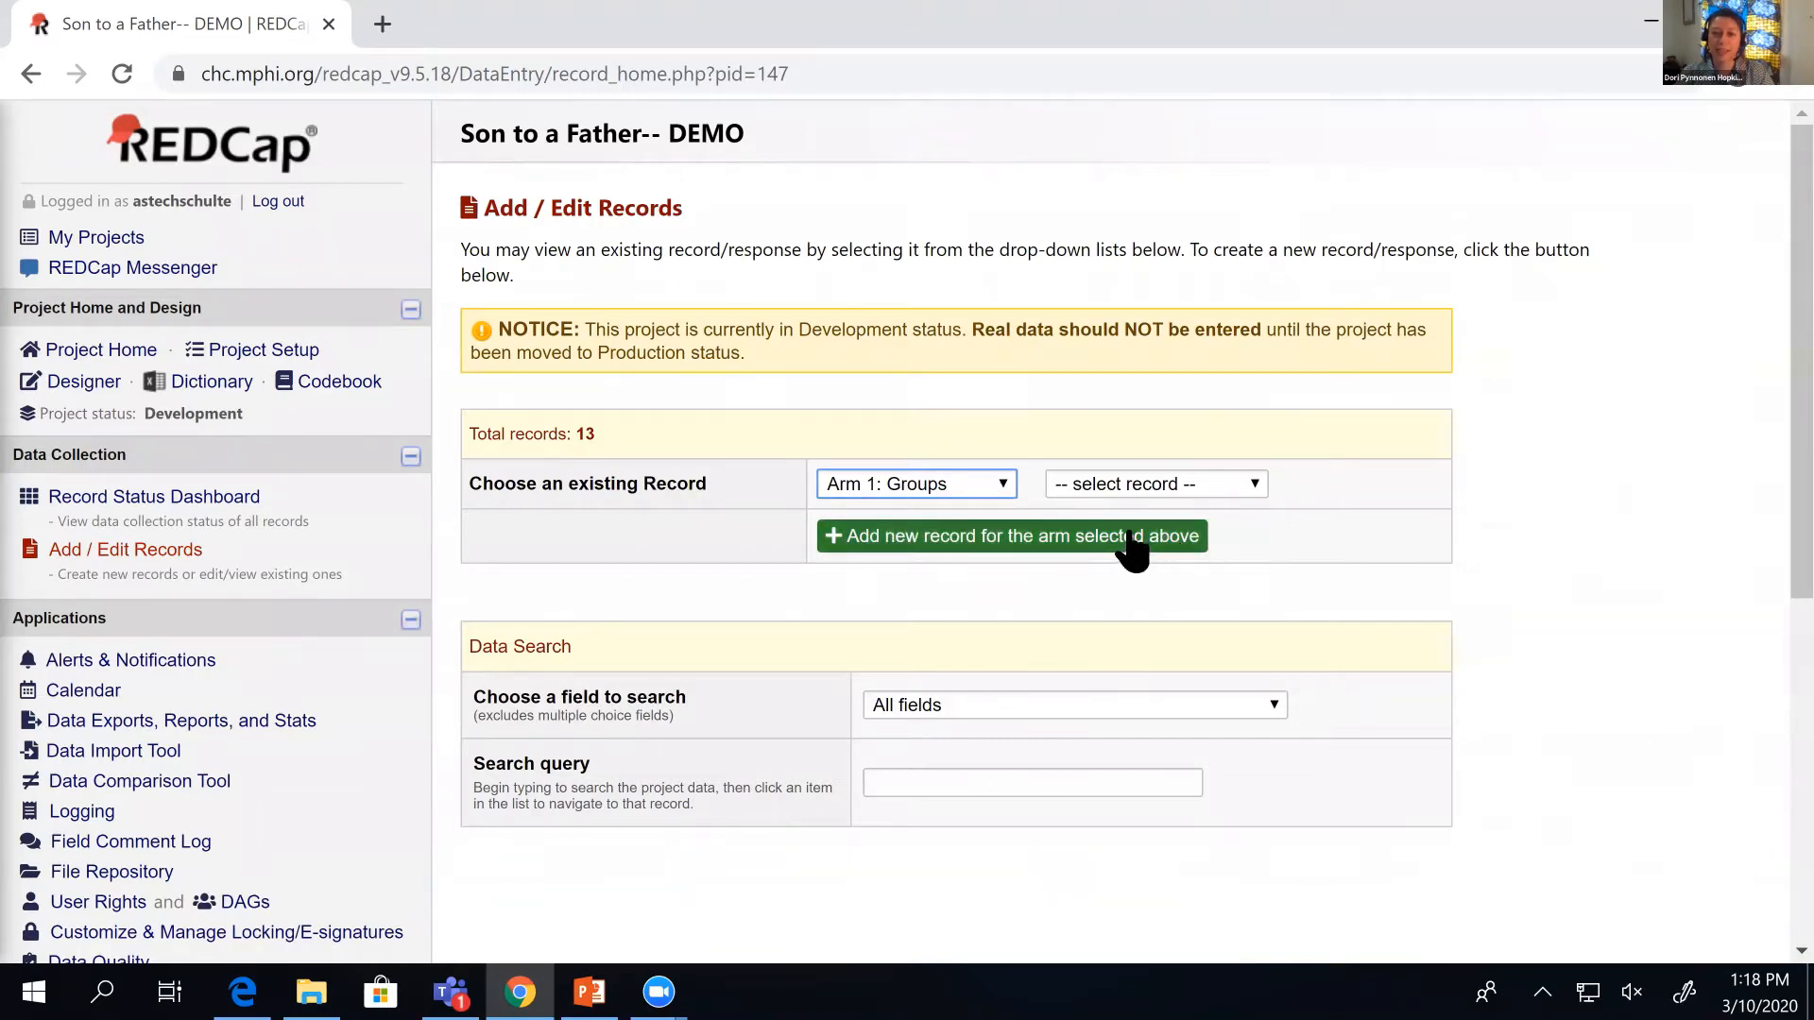
{"action": "left_click", "coordinate": [1007, 543]}
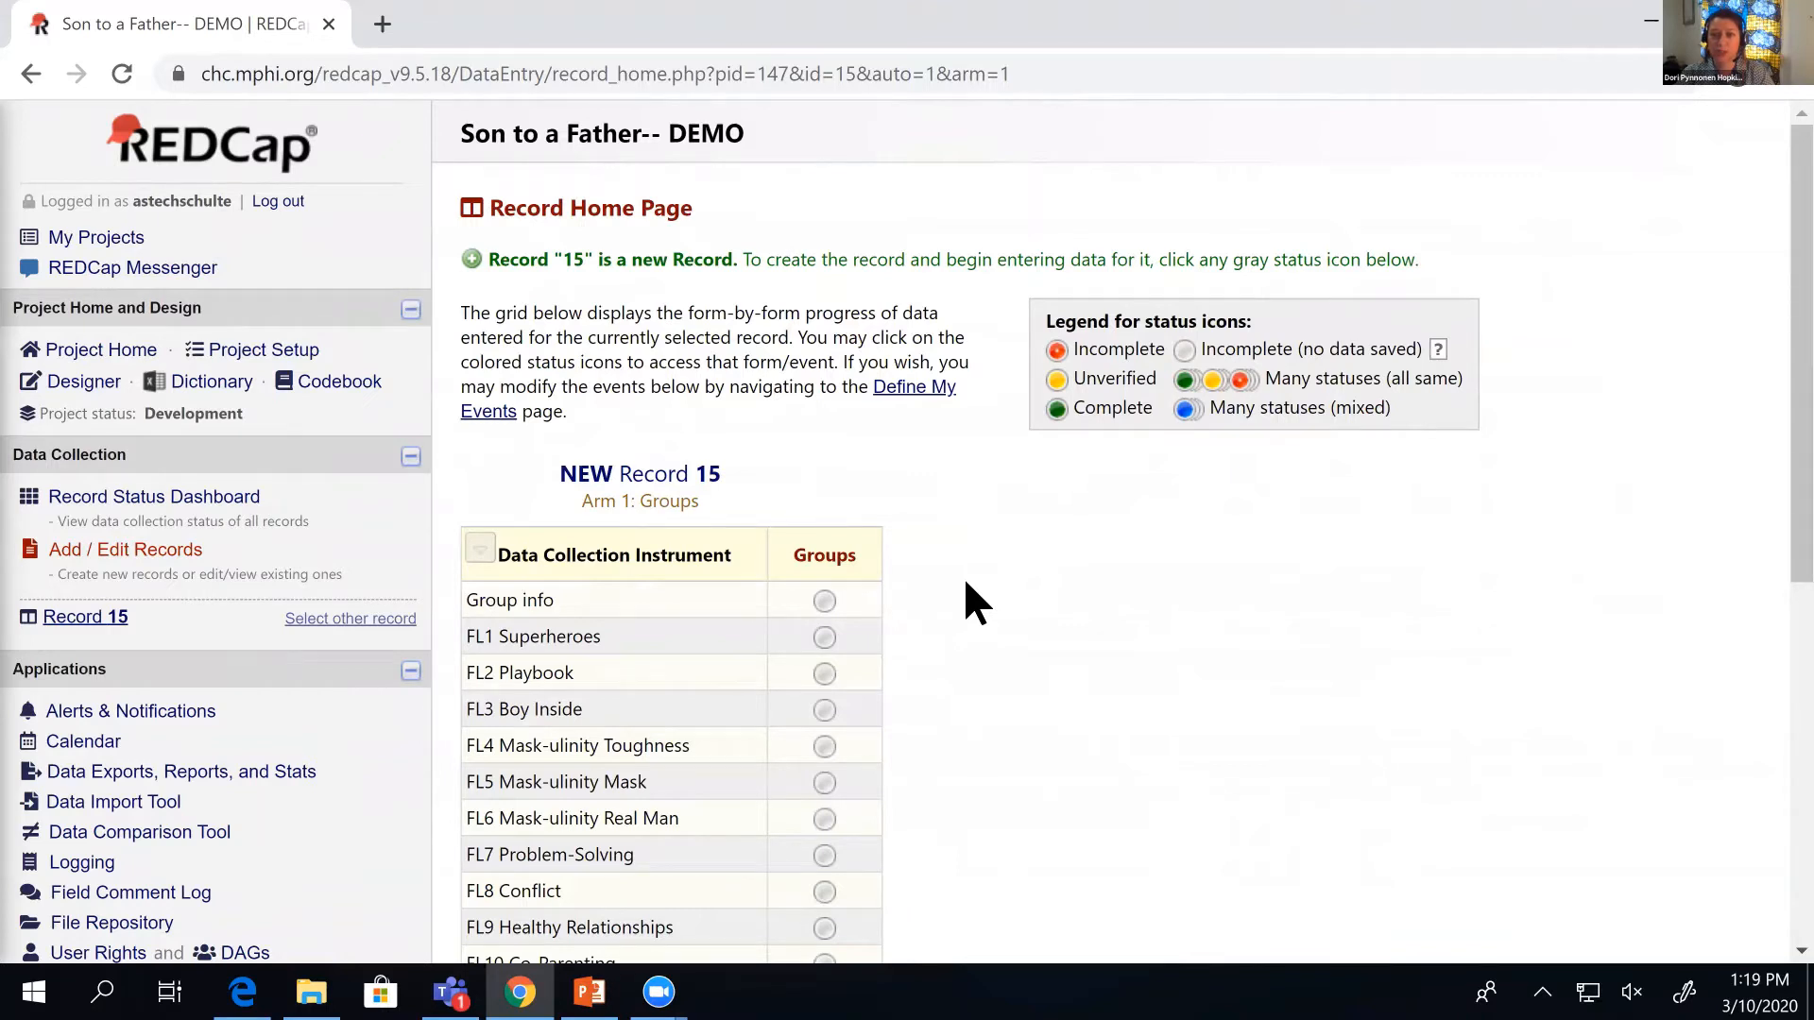
{"action": "left_click", "coordinate": [824, 601]}
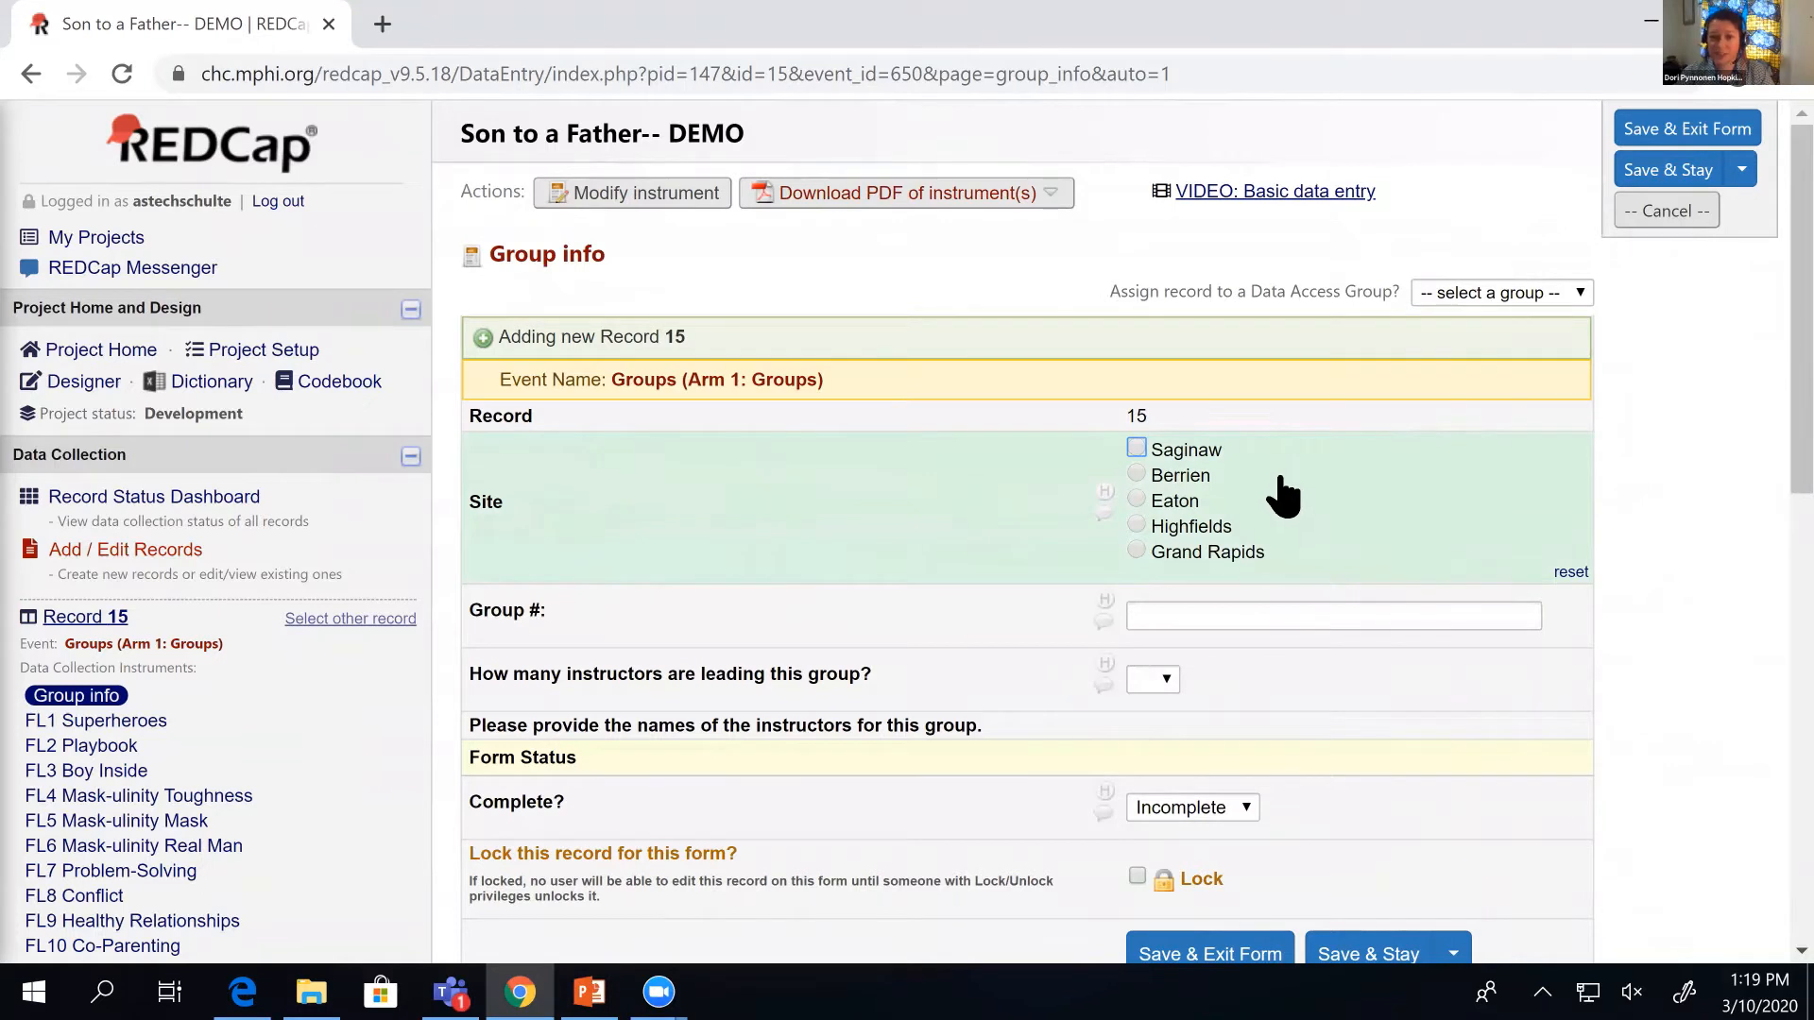
Set the group's site to Highfields and enter H01 as the group number.
{"action": "left_click", "coordinate": [1204, 527]}
{"action": "left_click", "coordinate": [1191, 625]}
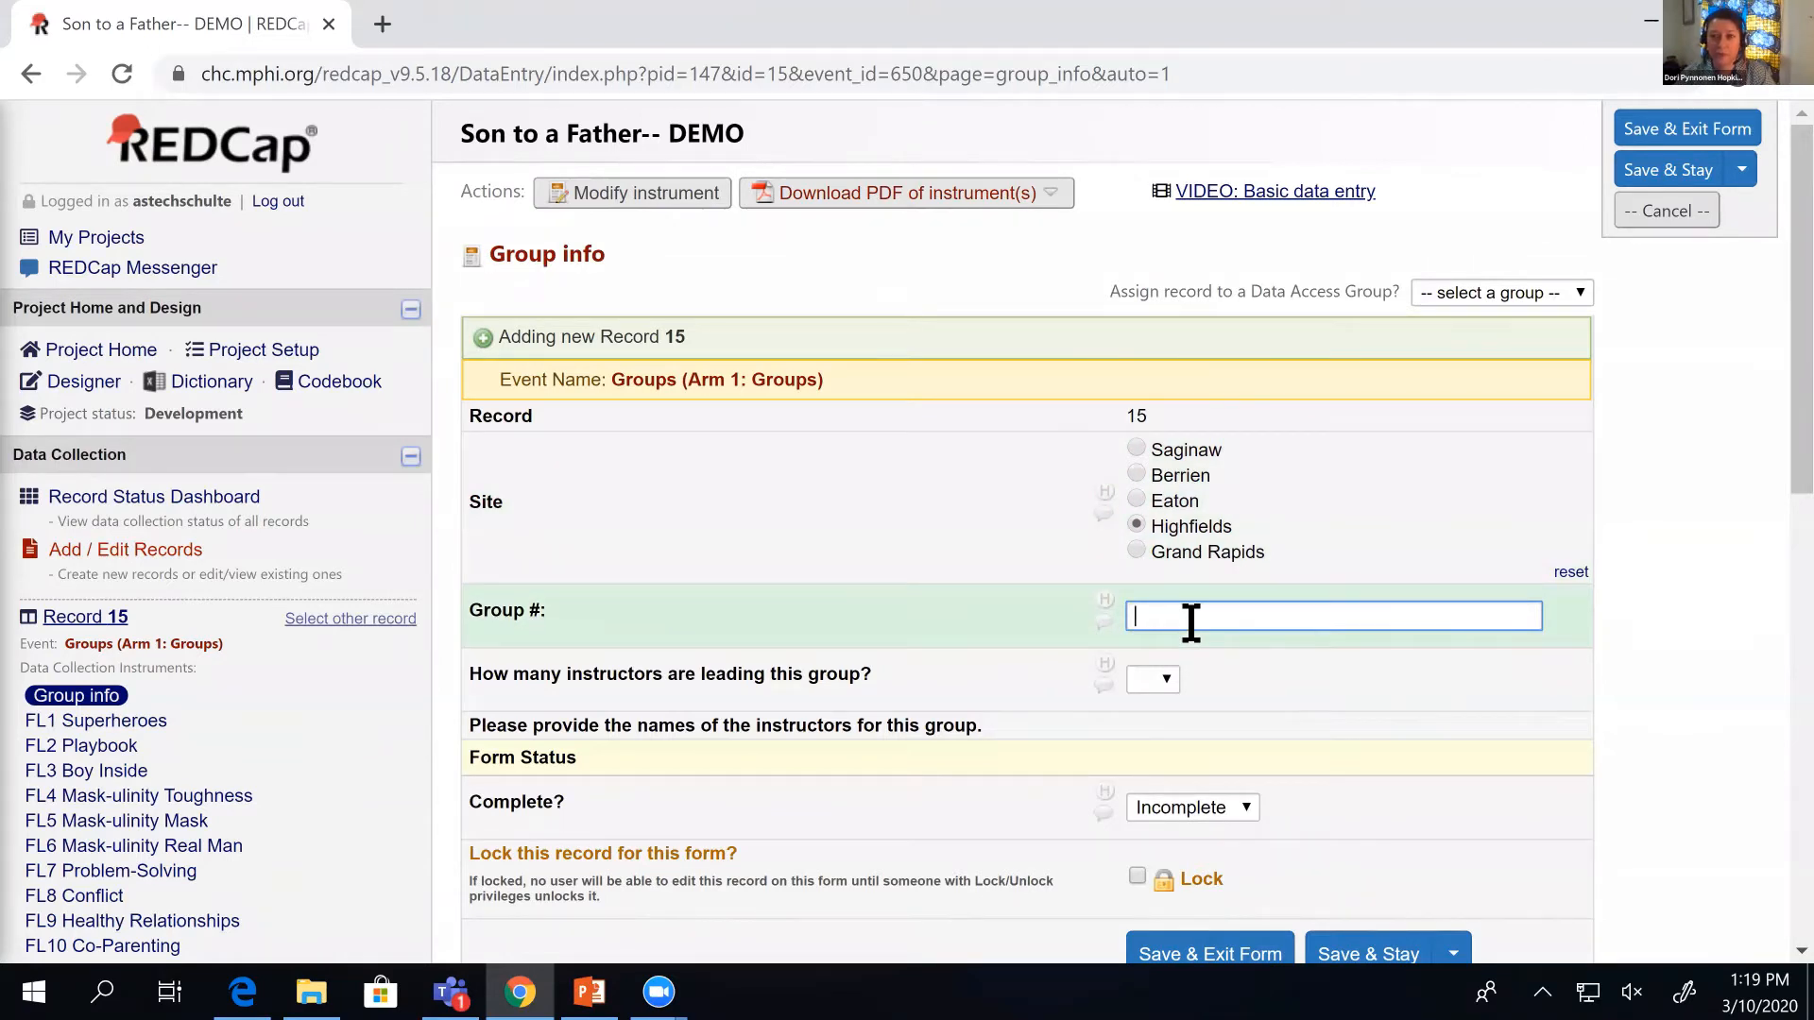
{"action": "type", "text": "H01"}
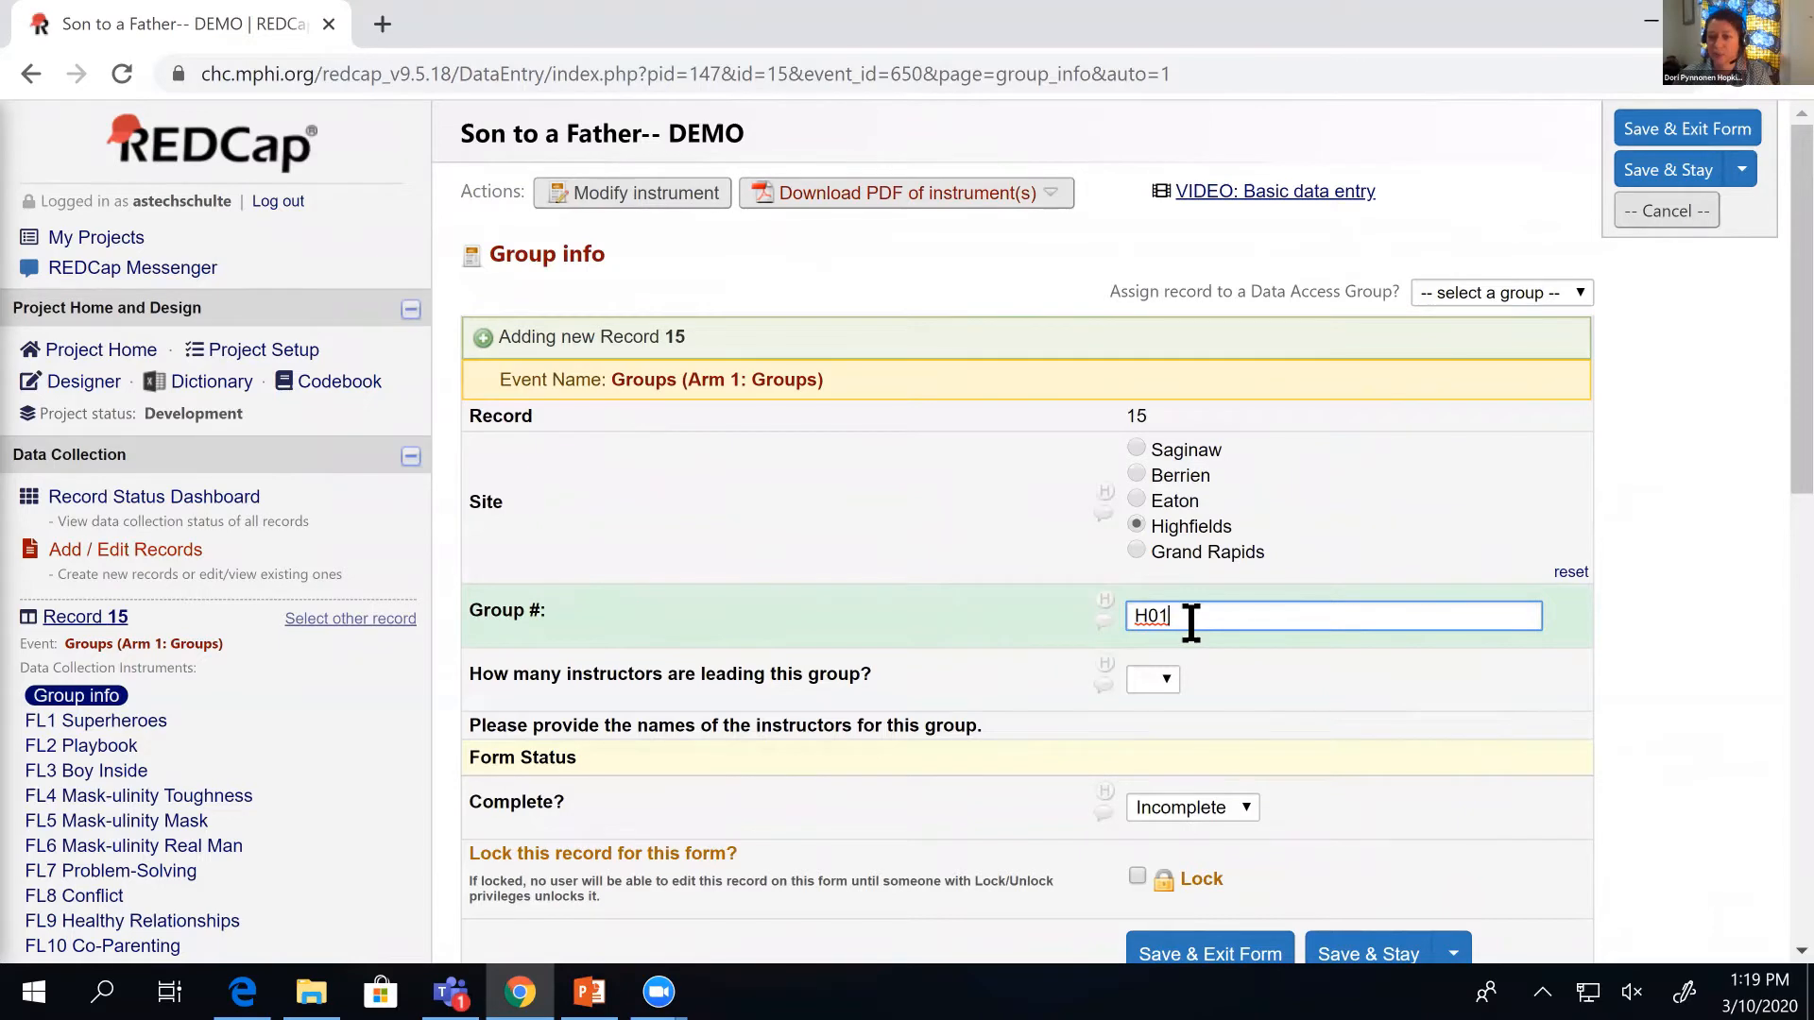
Set the number of instructors leading the group to 2 and enter both instructors' names.
{"action": "left_click", "coordinate": [1160, 682]}
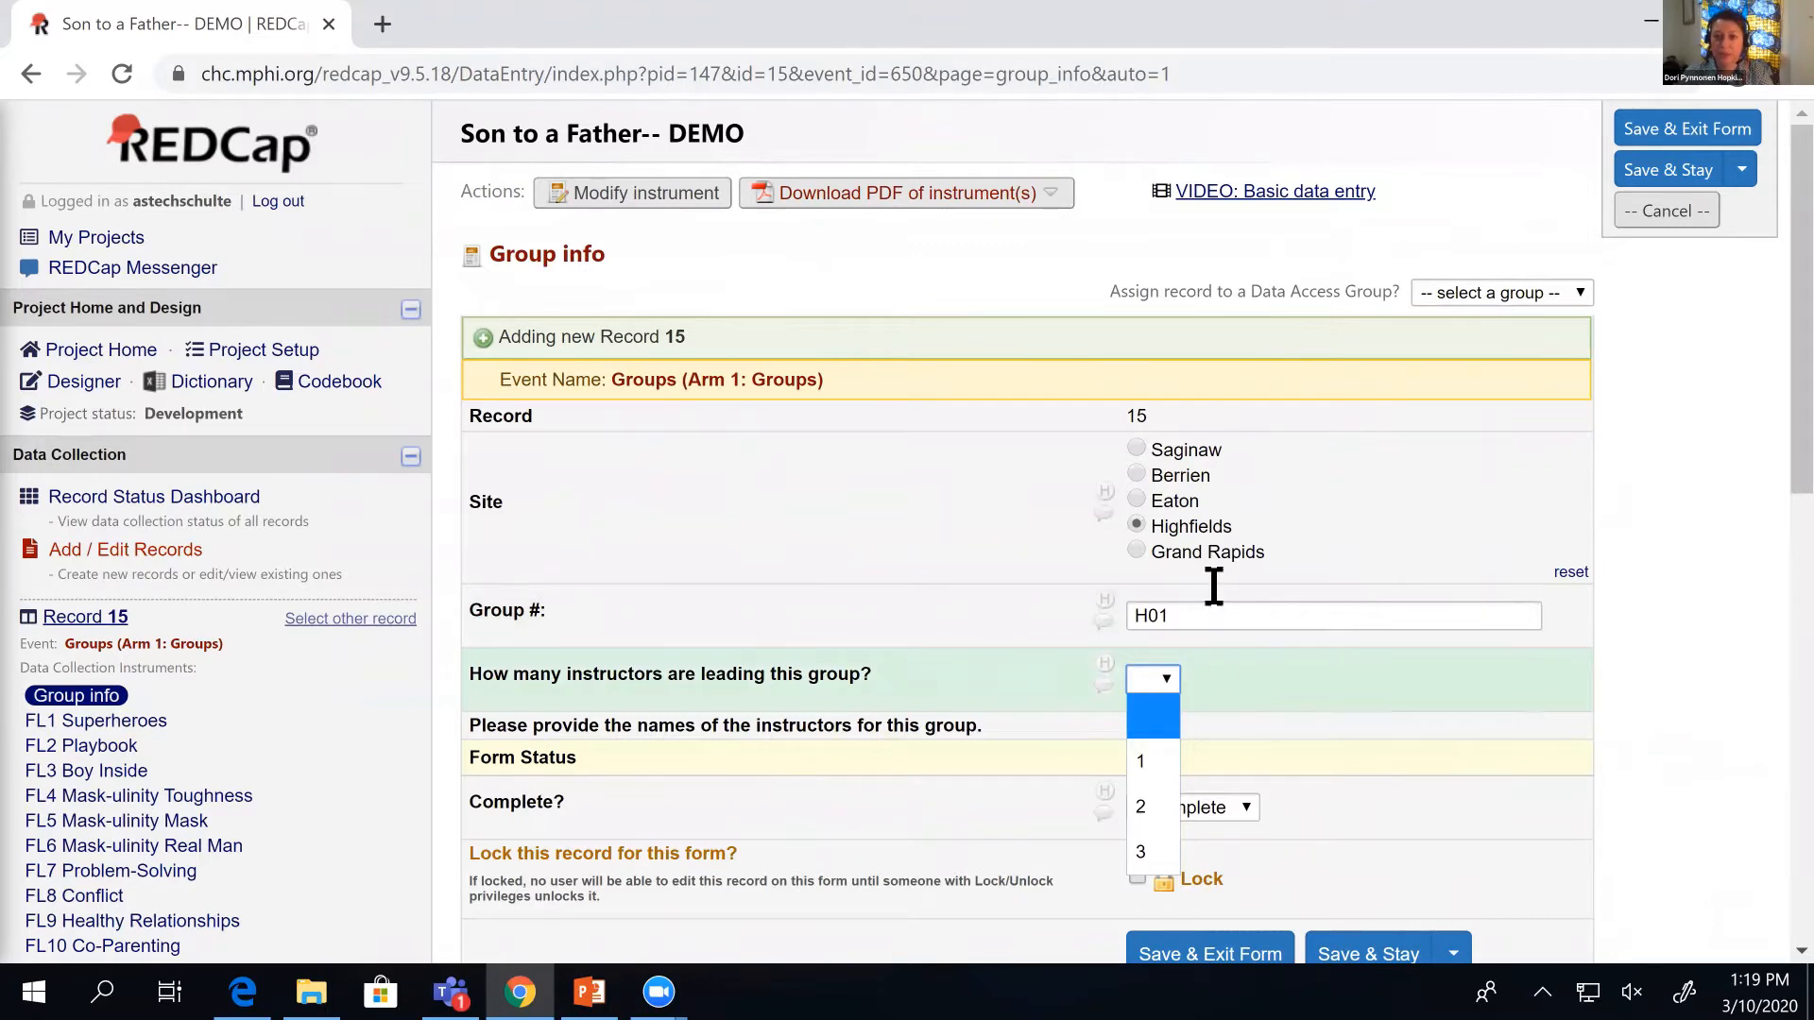
{"action": "left_click", "coordinate": [1148, 808]}
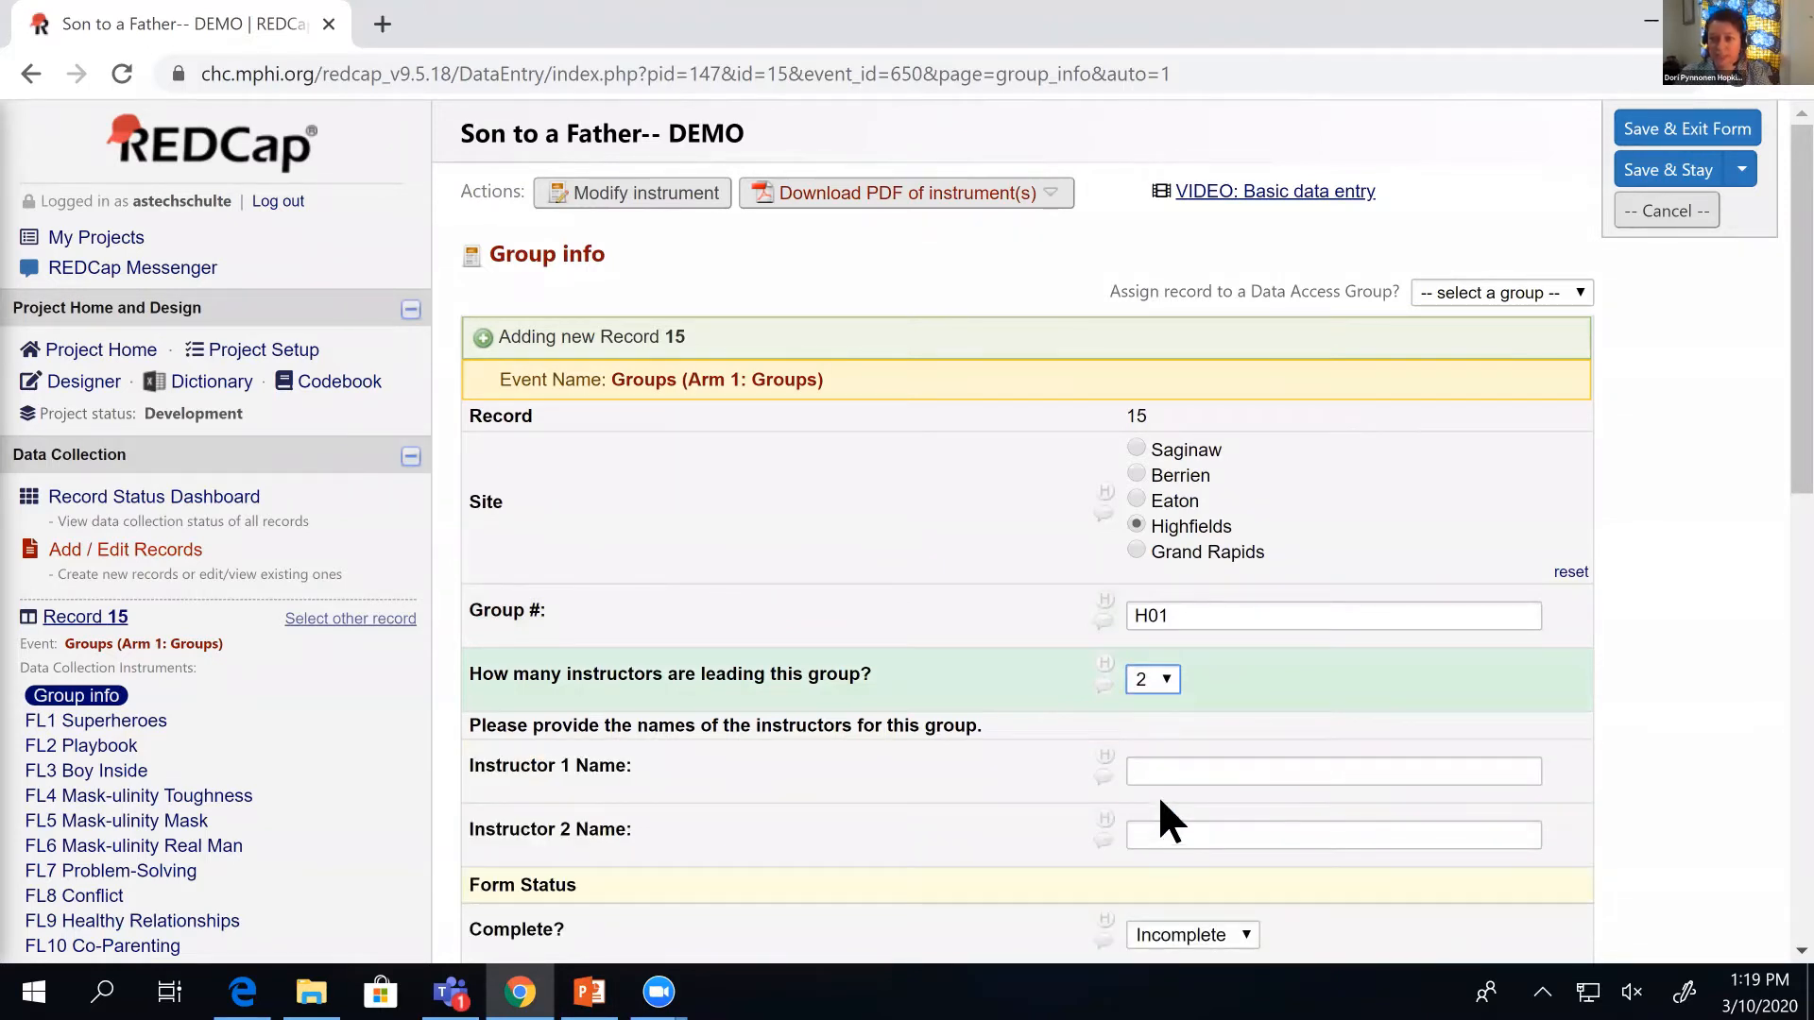
{"action": "left_click", "coordinate": [1191, 780]}
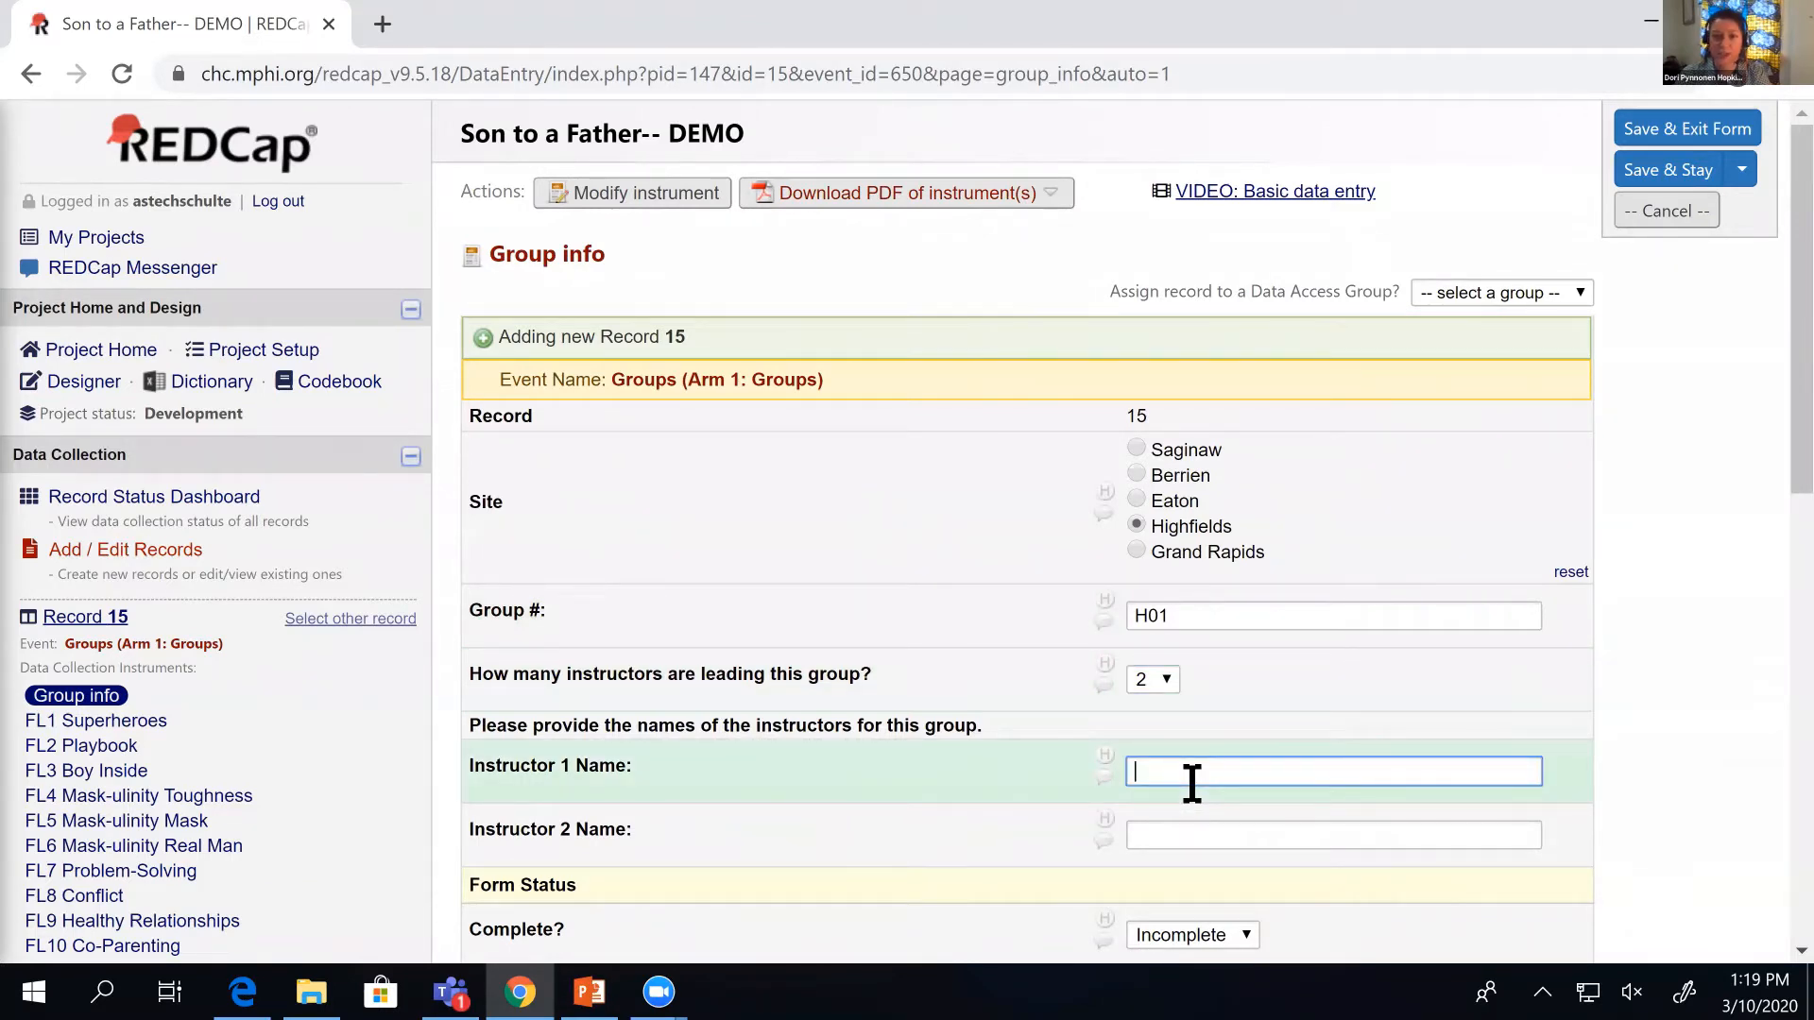
{"action": "type", "text": "C. Robinson"}
{"action": "key", "text": "Tab"}
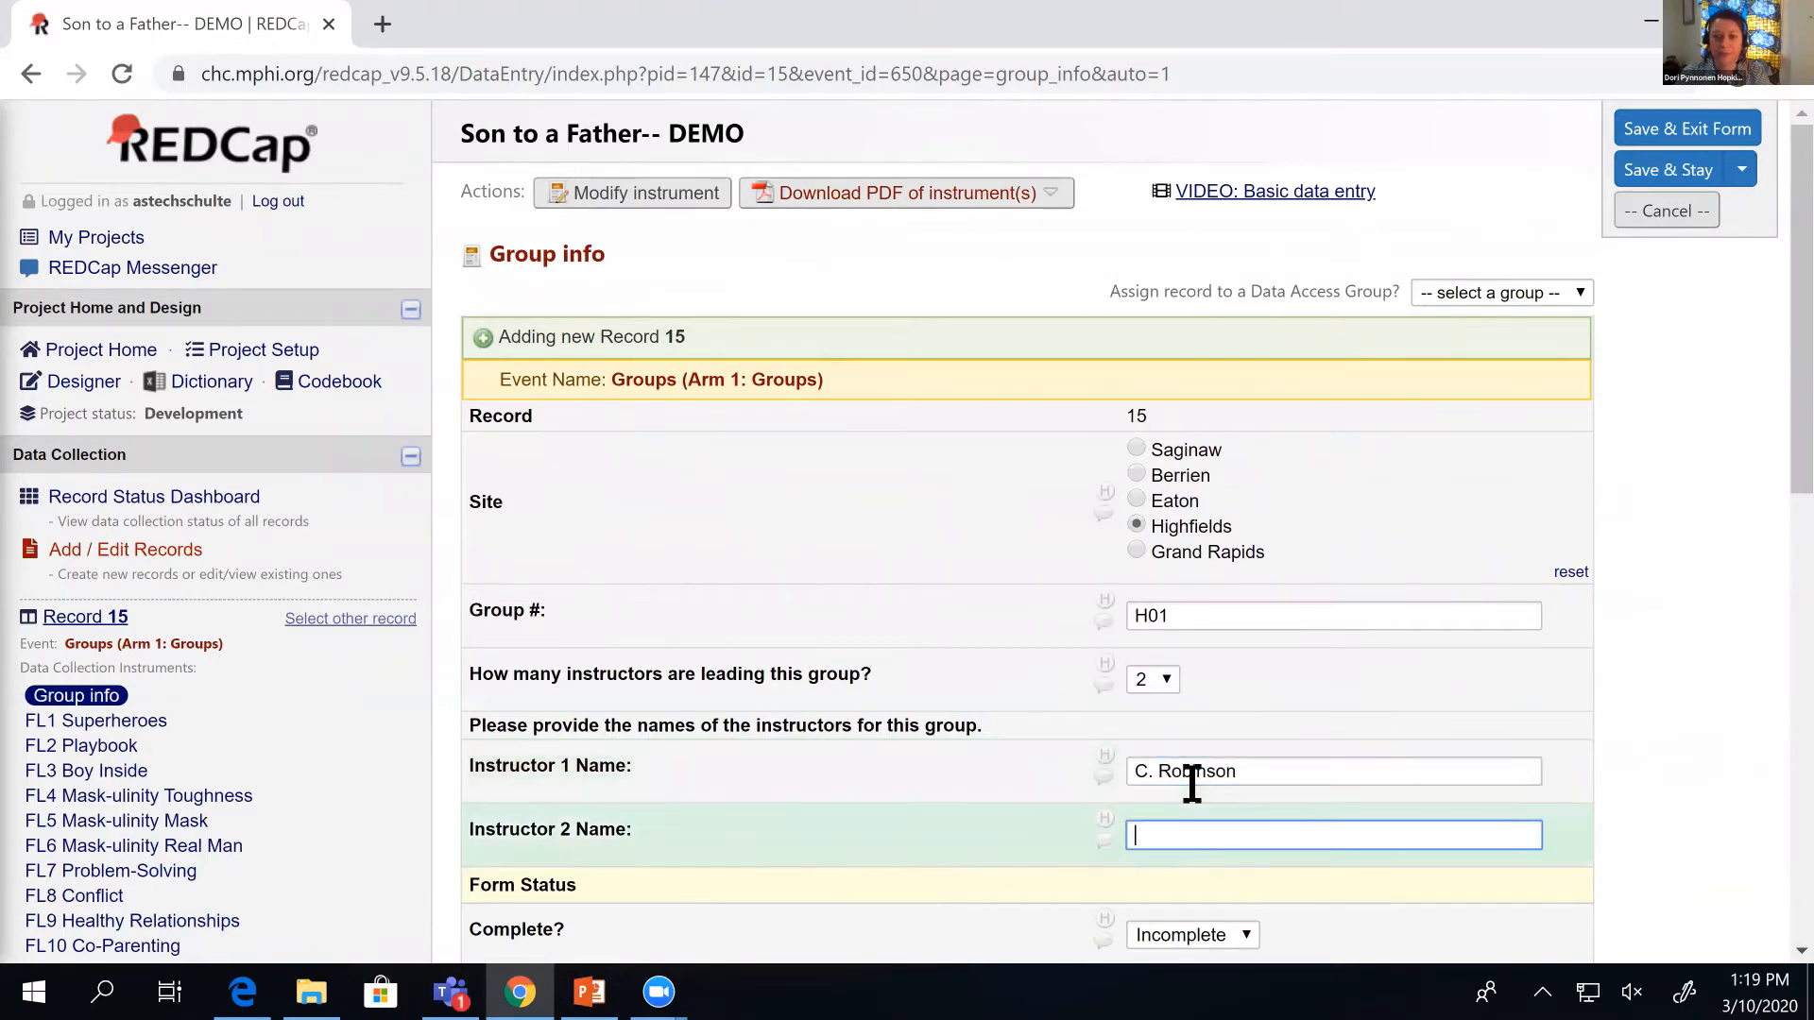
{"action": "type", "text": "C. Jurasek"}
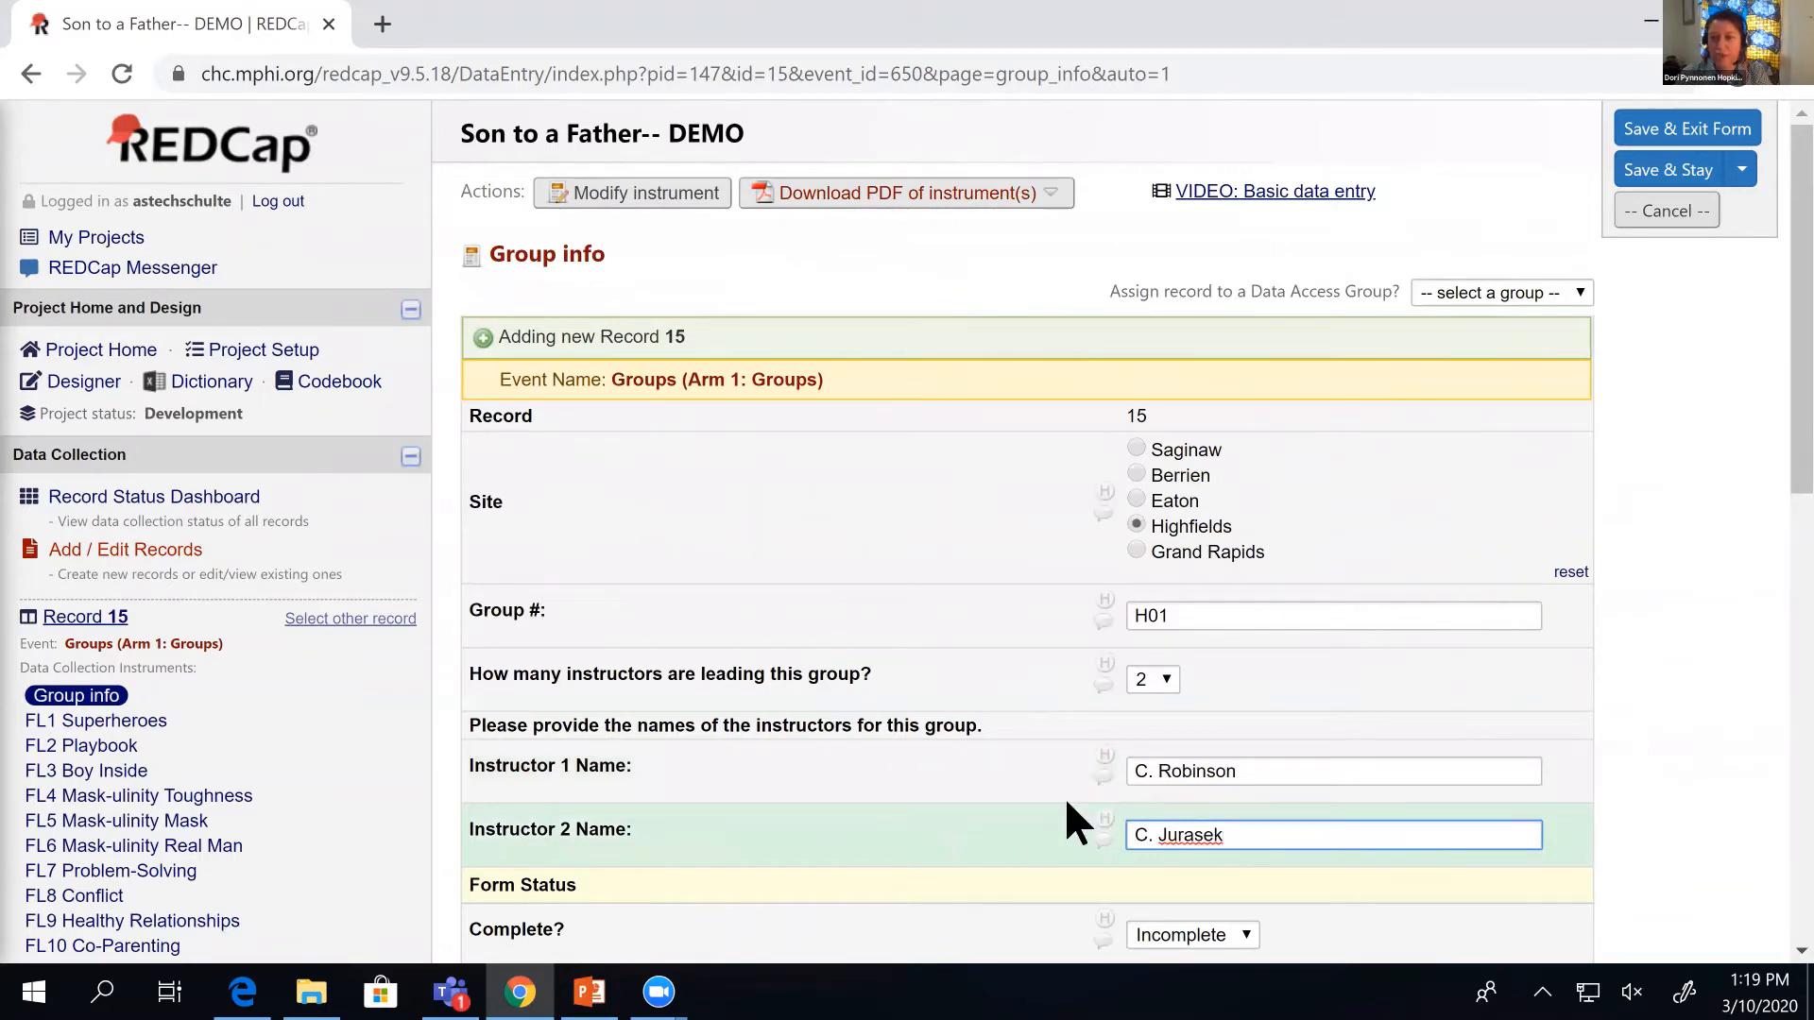
Mark the Group info form as Complete, then save and exit it.
{"action": "scroll", "coordinate": [1287, 662], "scroll_direction": "down", "scroll_amount": 3}
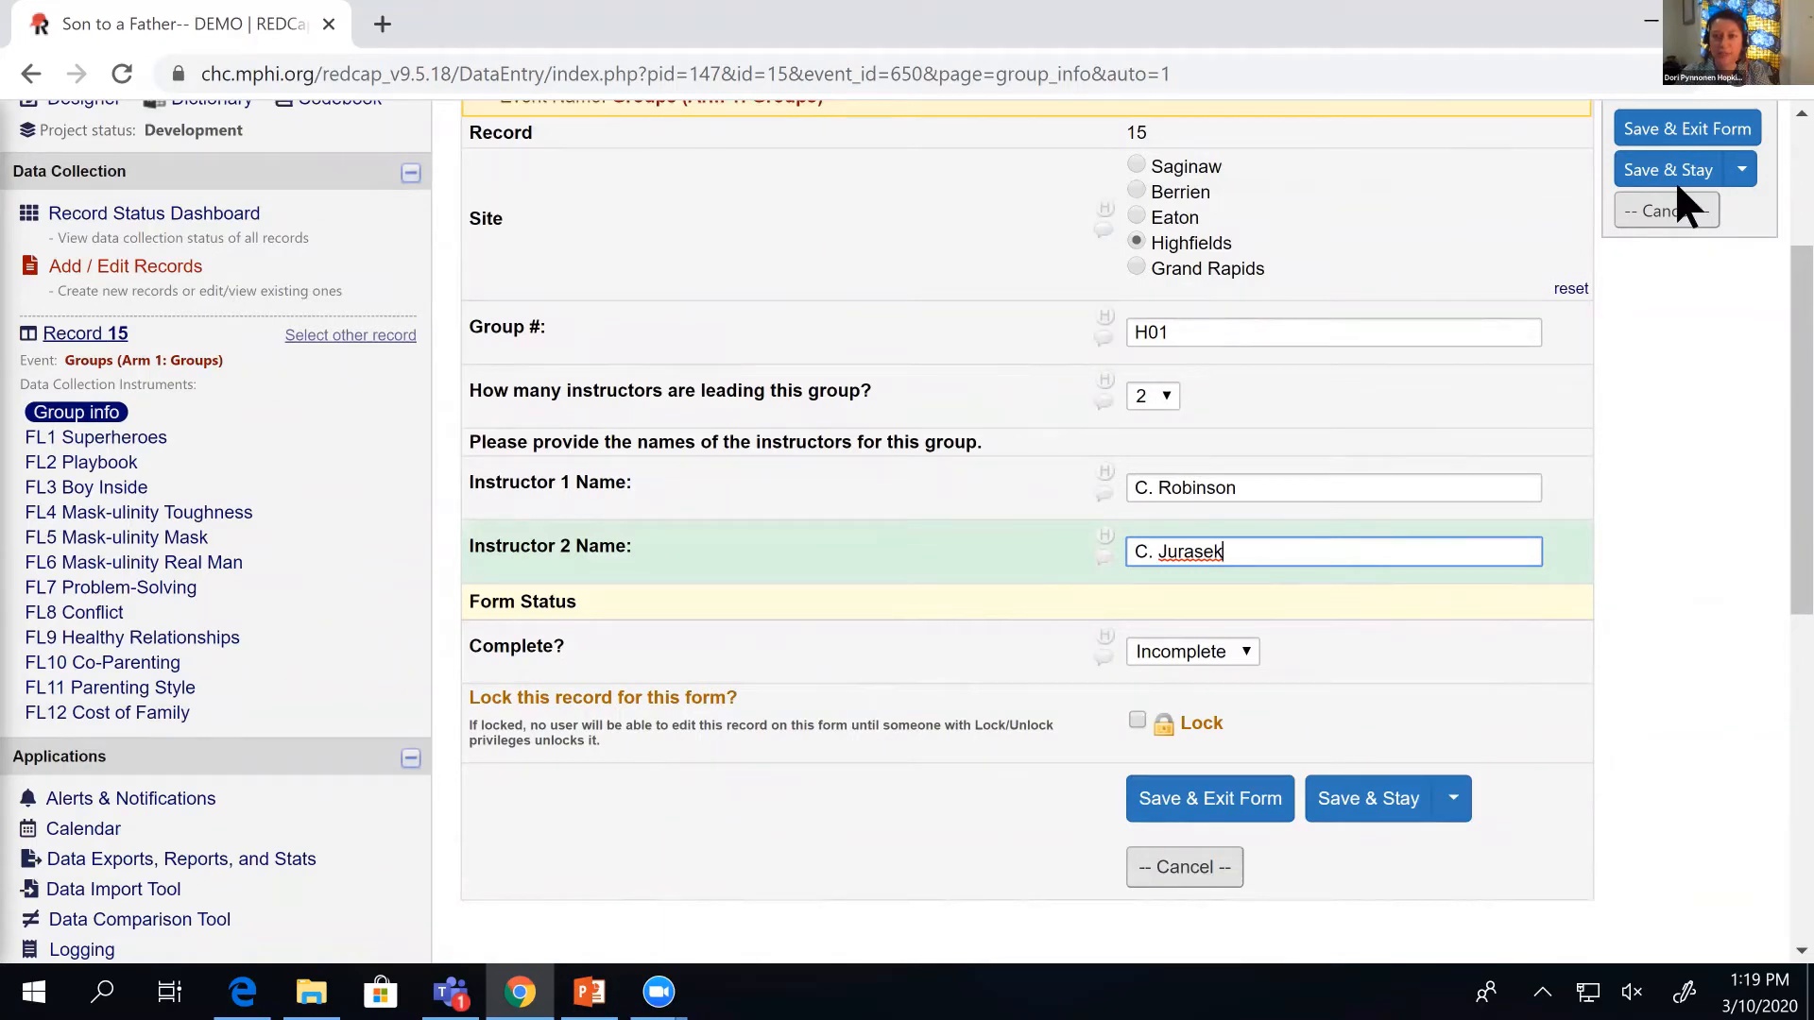
{"action": "left_click", "coordinate": [1250, 650]}
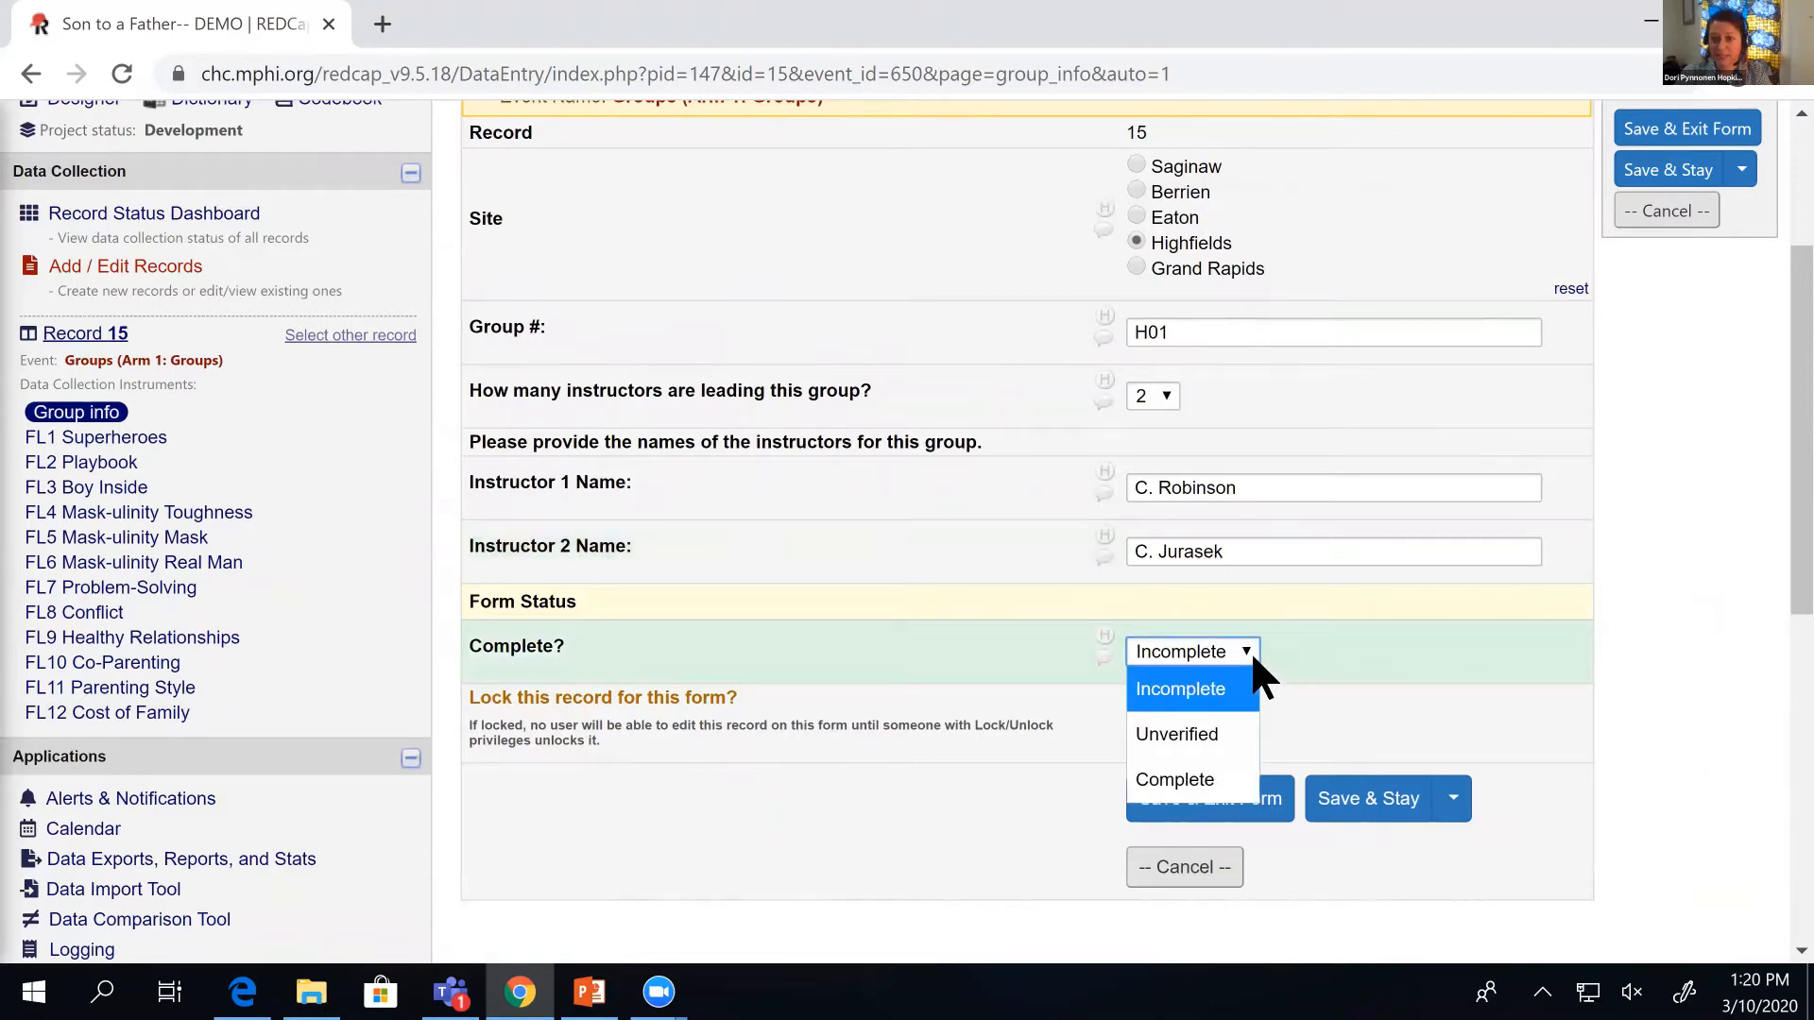
{"action": "left_click", "coordinate": [1219, 781]}
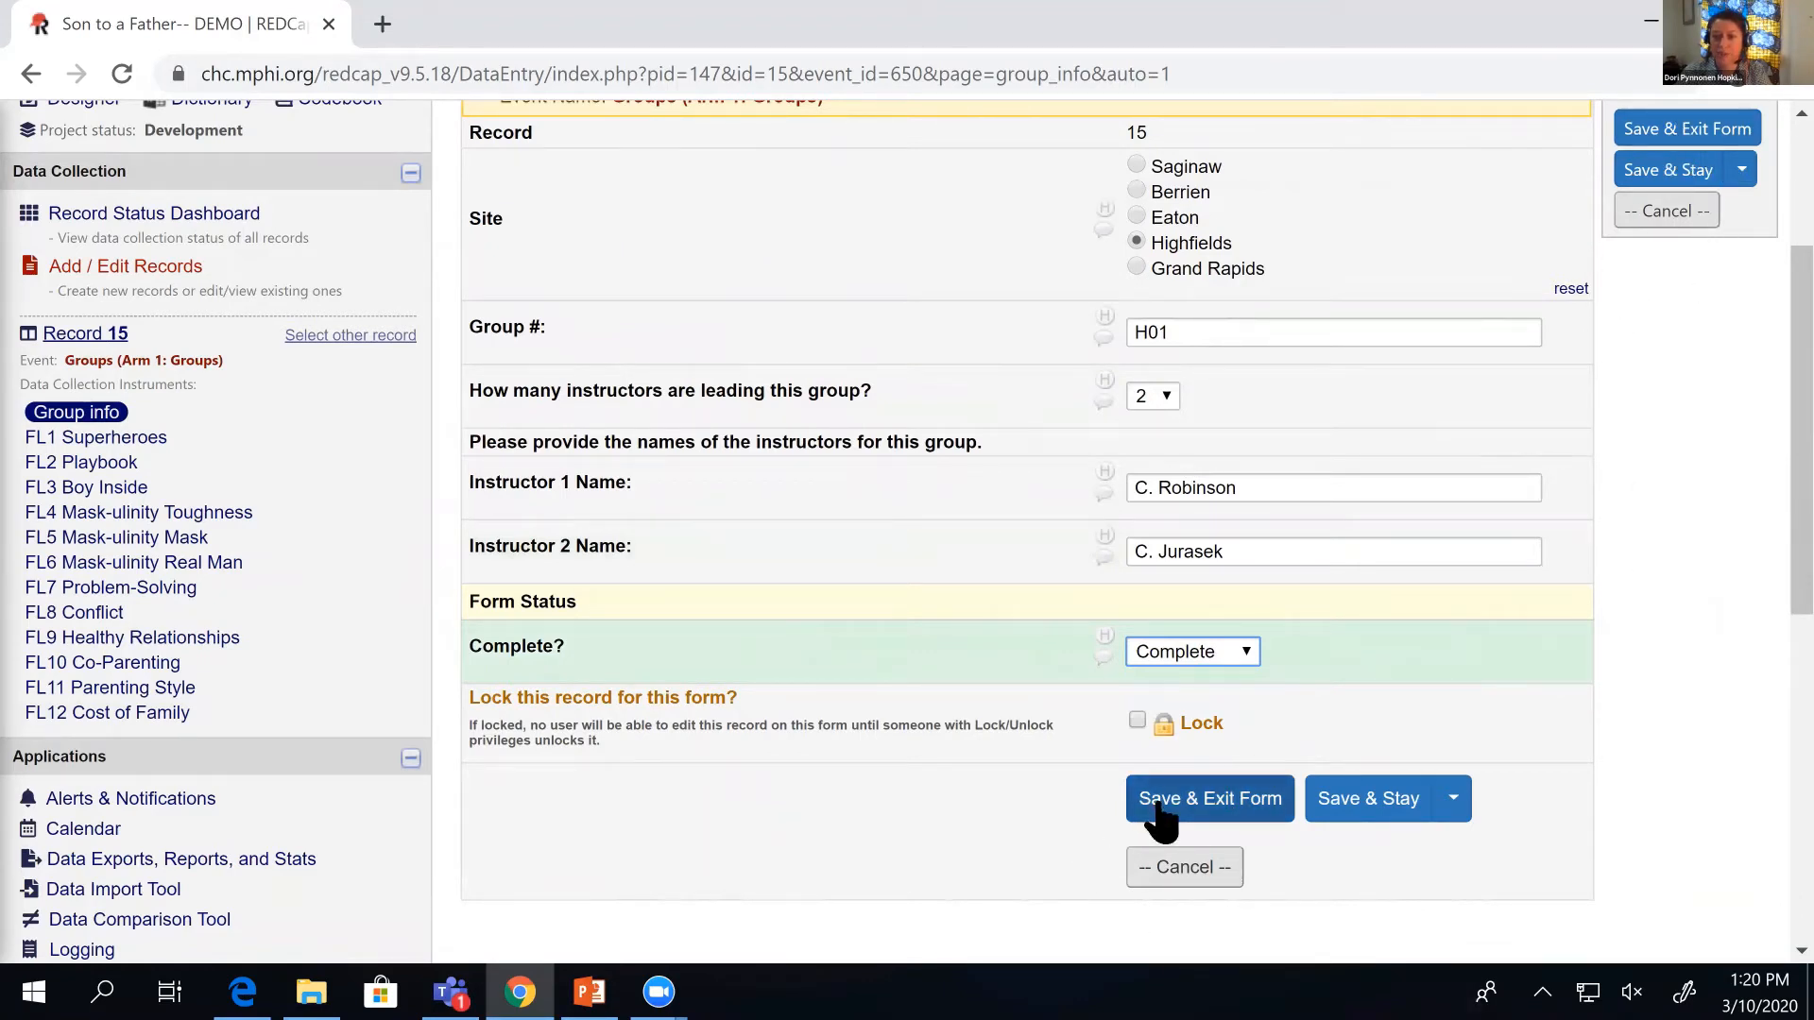
{"action": "left_click", "coordinate": [1243, 803]}
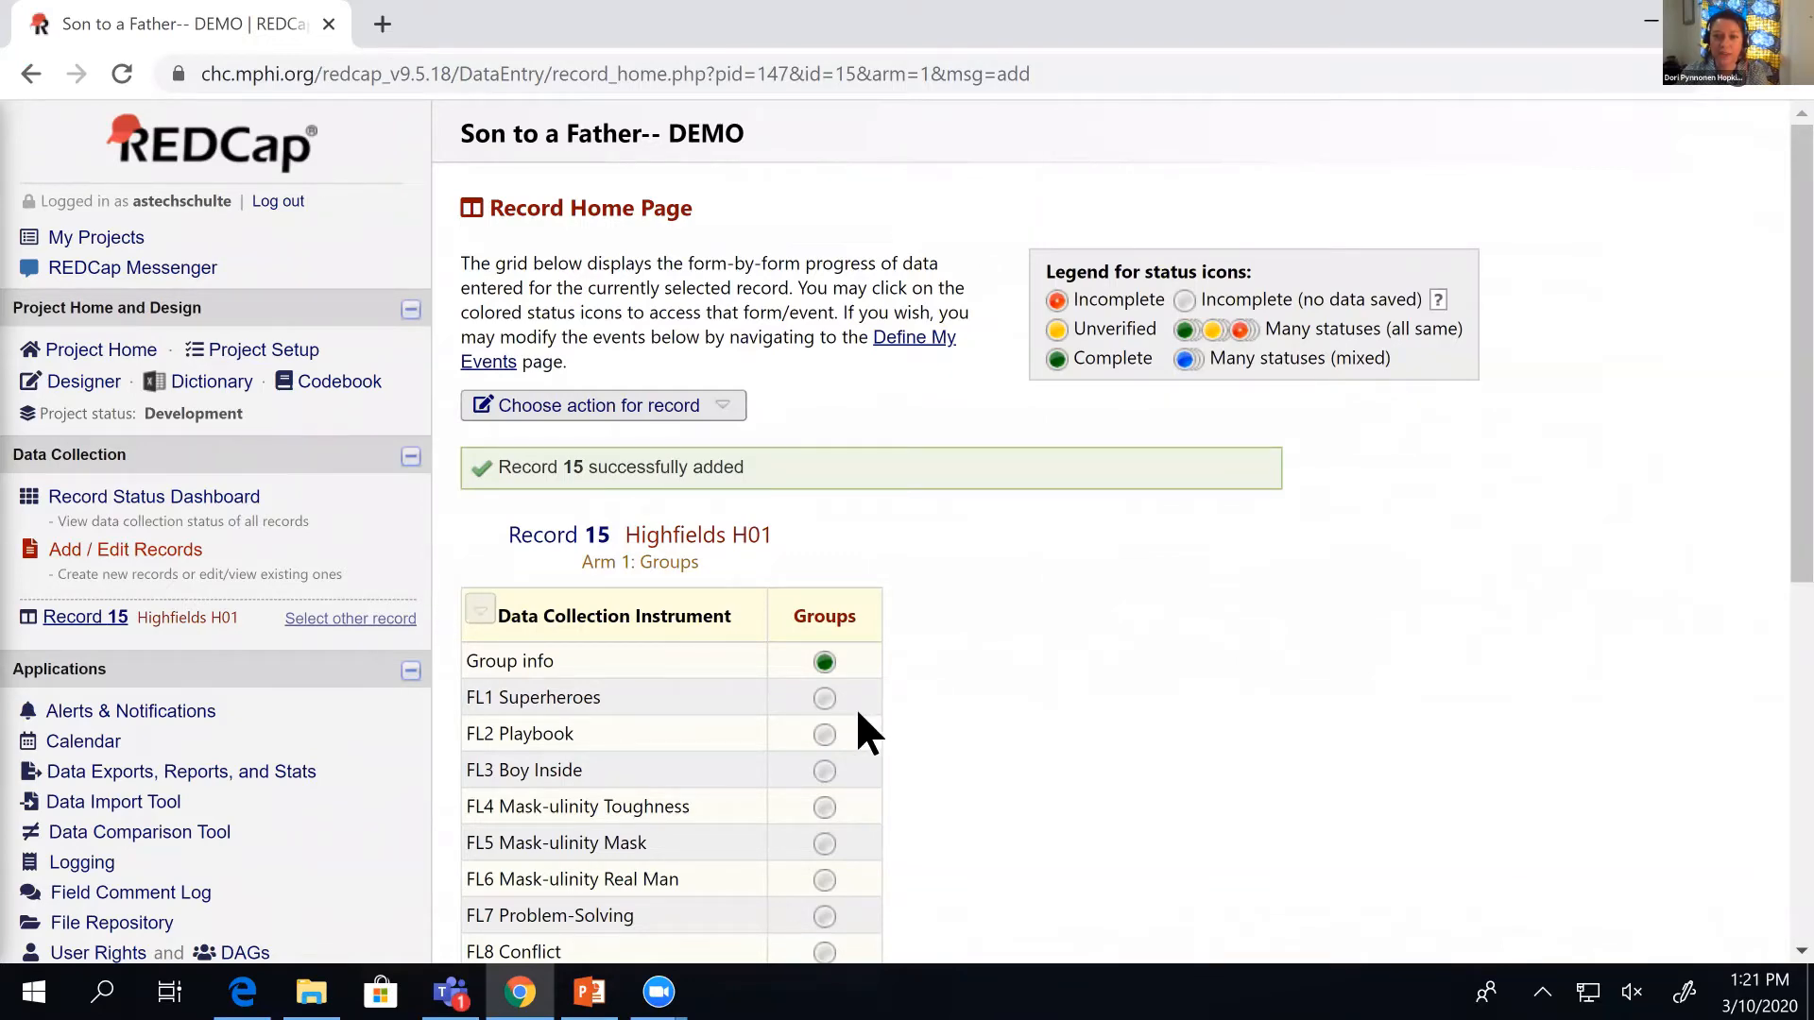
Open the record's FL1 Superheroes form, mark the session as completed and select the first listed instructor as facilitator.
{"action": "scroll", "coordinate": [858, 715], "scroll_direction": "down", "scroll_amount": 3}
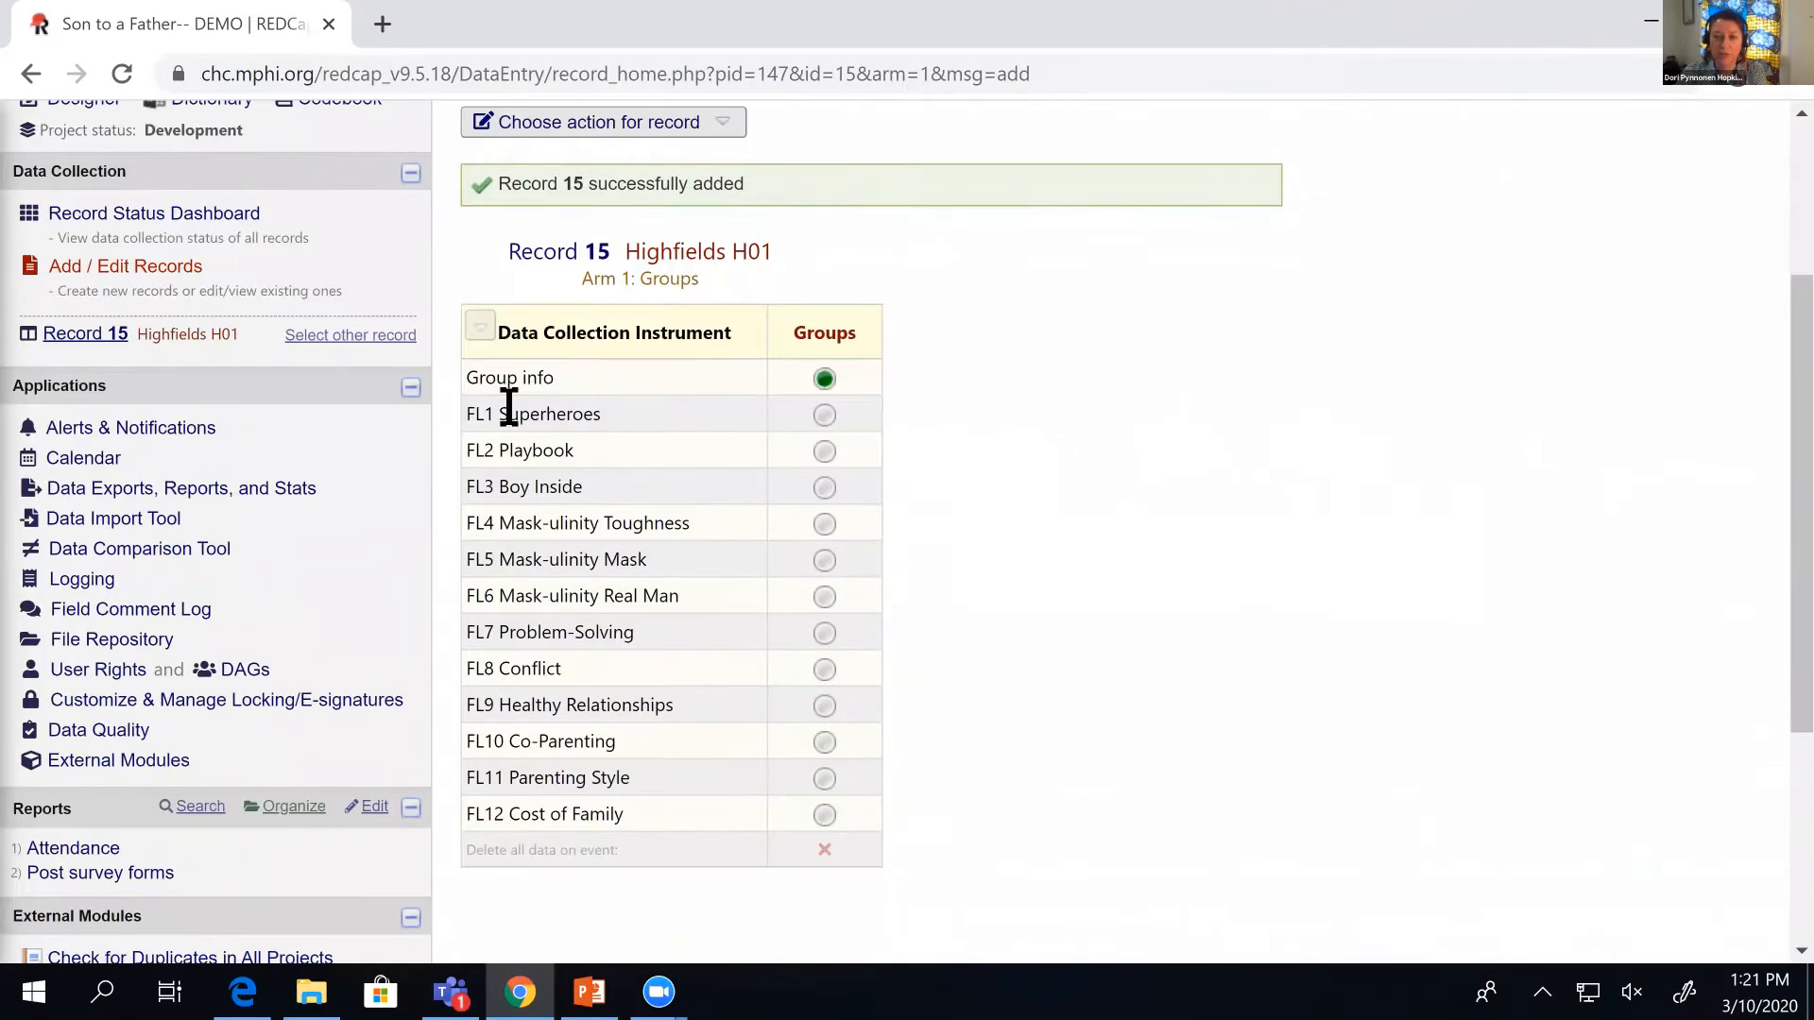
{"action": "left_click", "coordinate": [824, 416]}
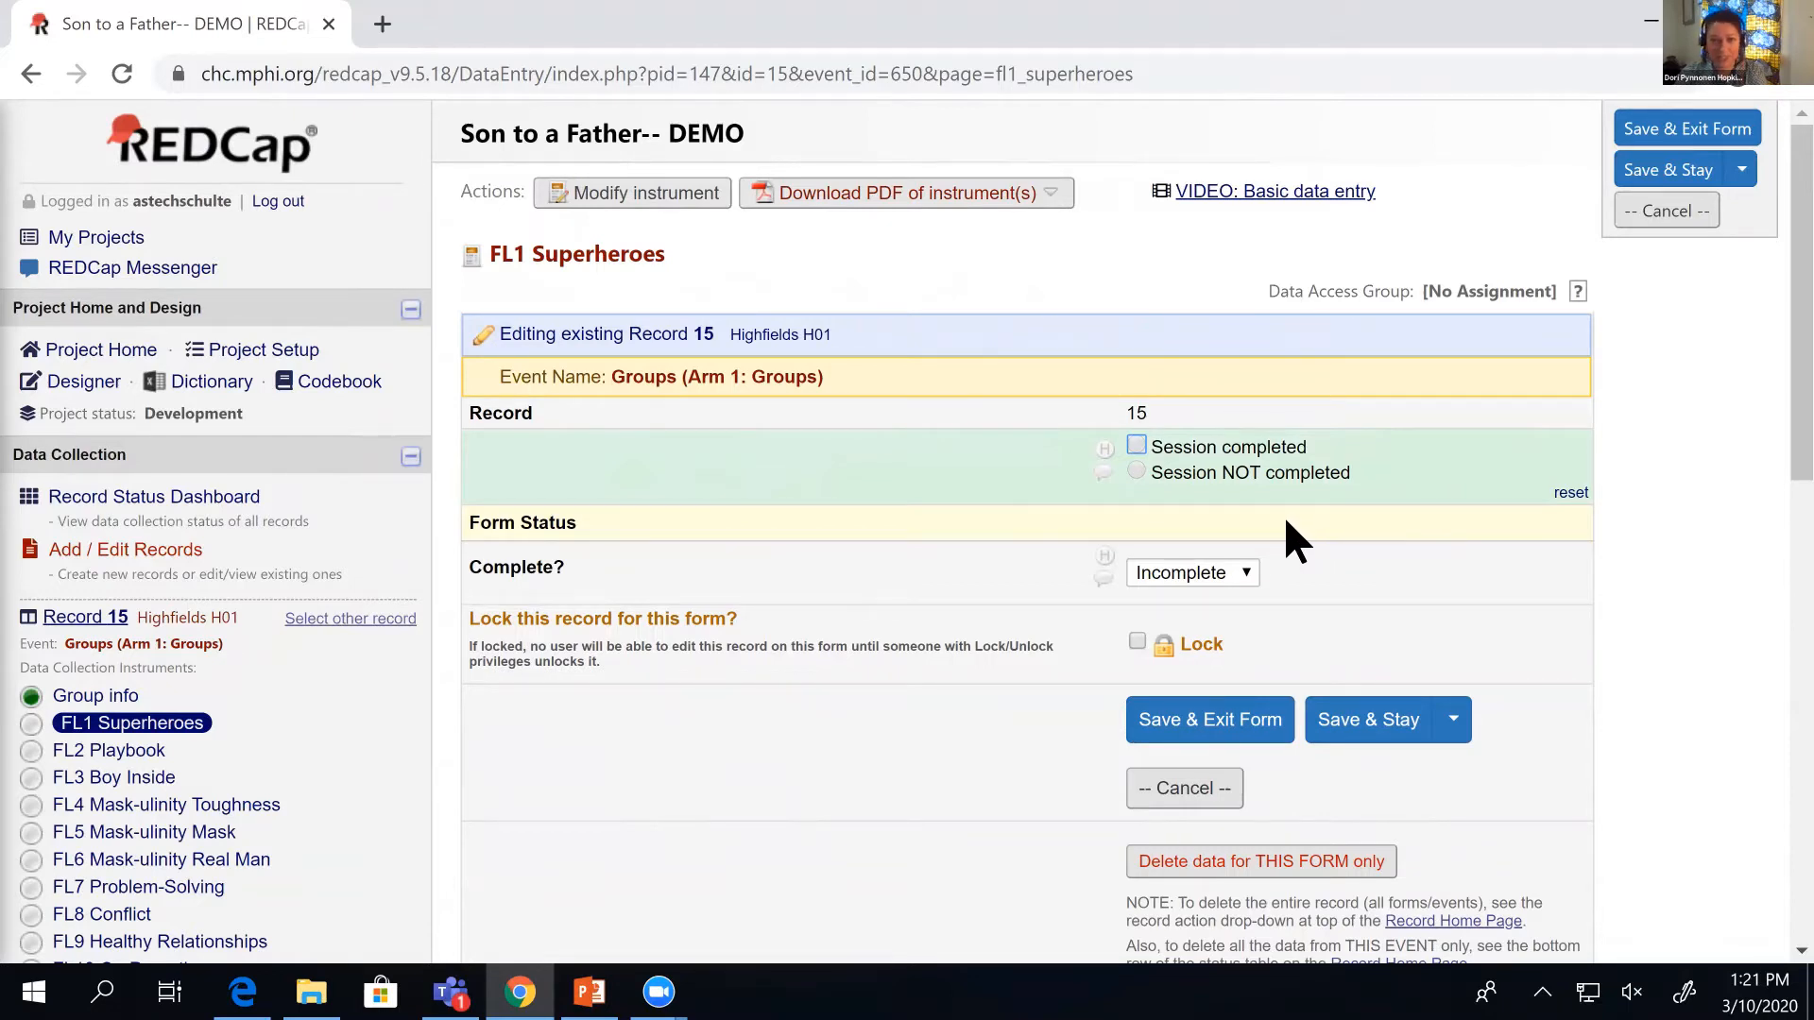
{"action": "left_click", "coordinate": [1168, 461]}
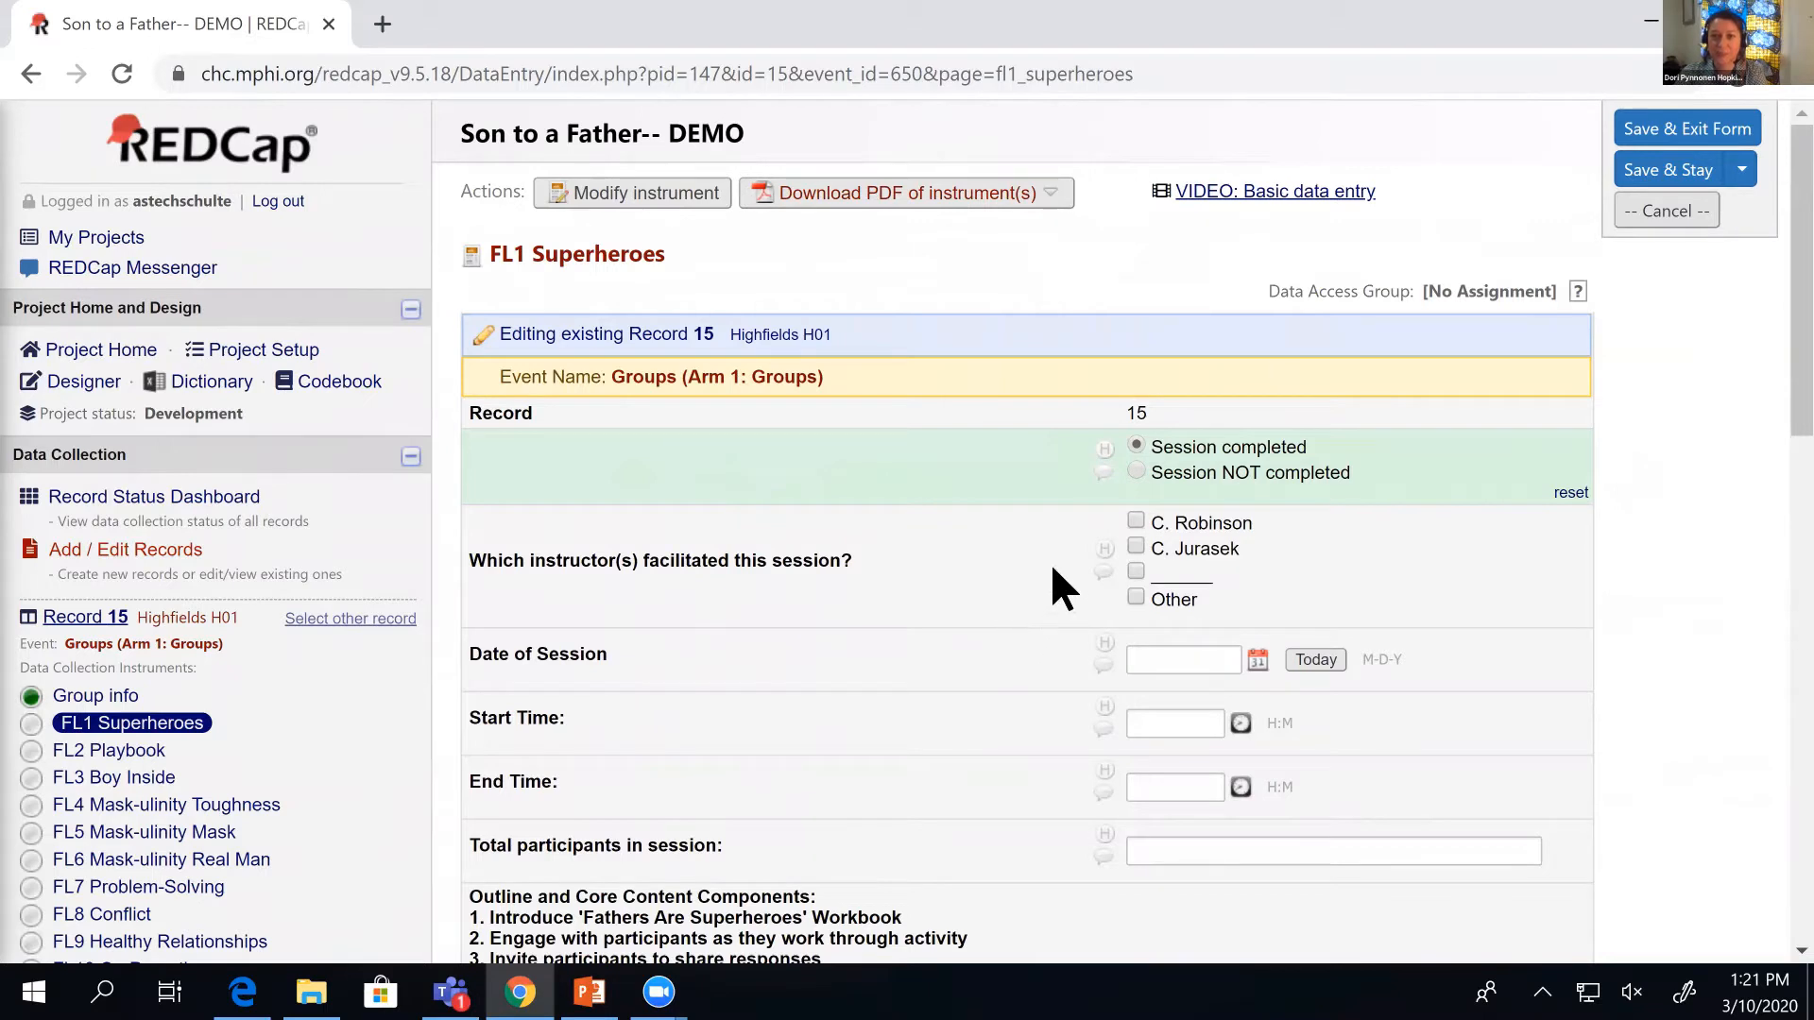
{"action": "left_click", "coordinate": [1135, 521]}
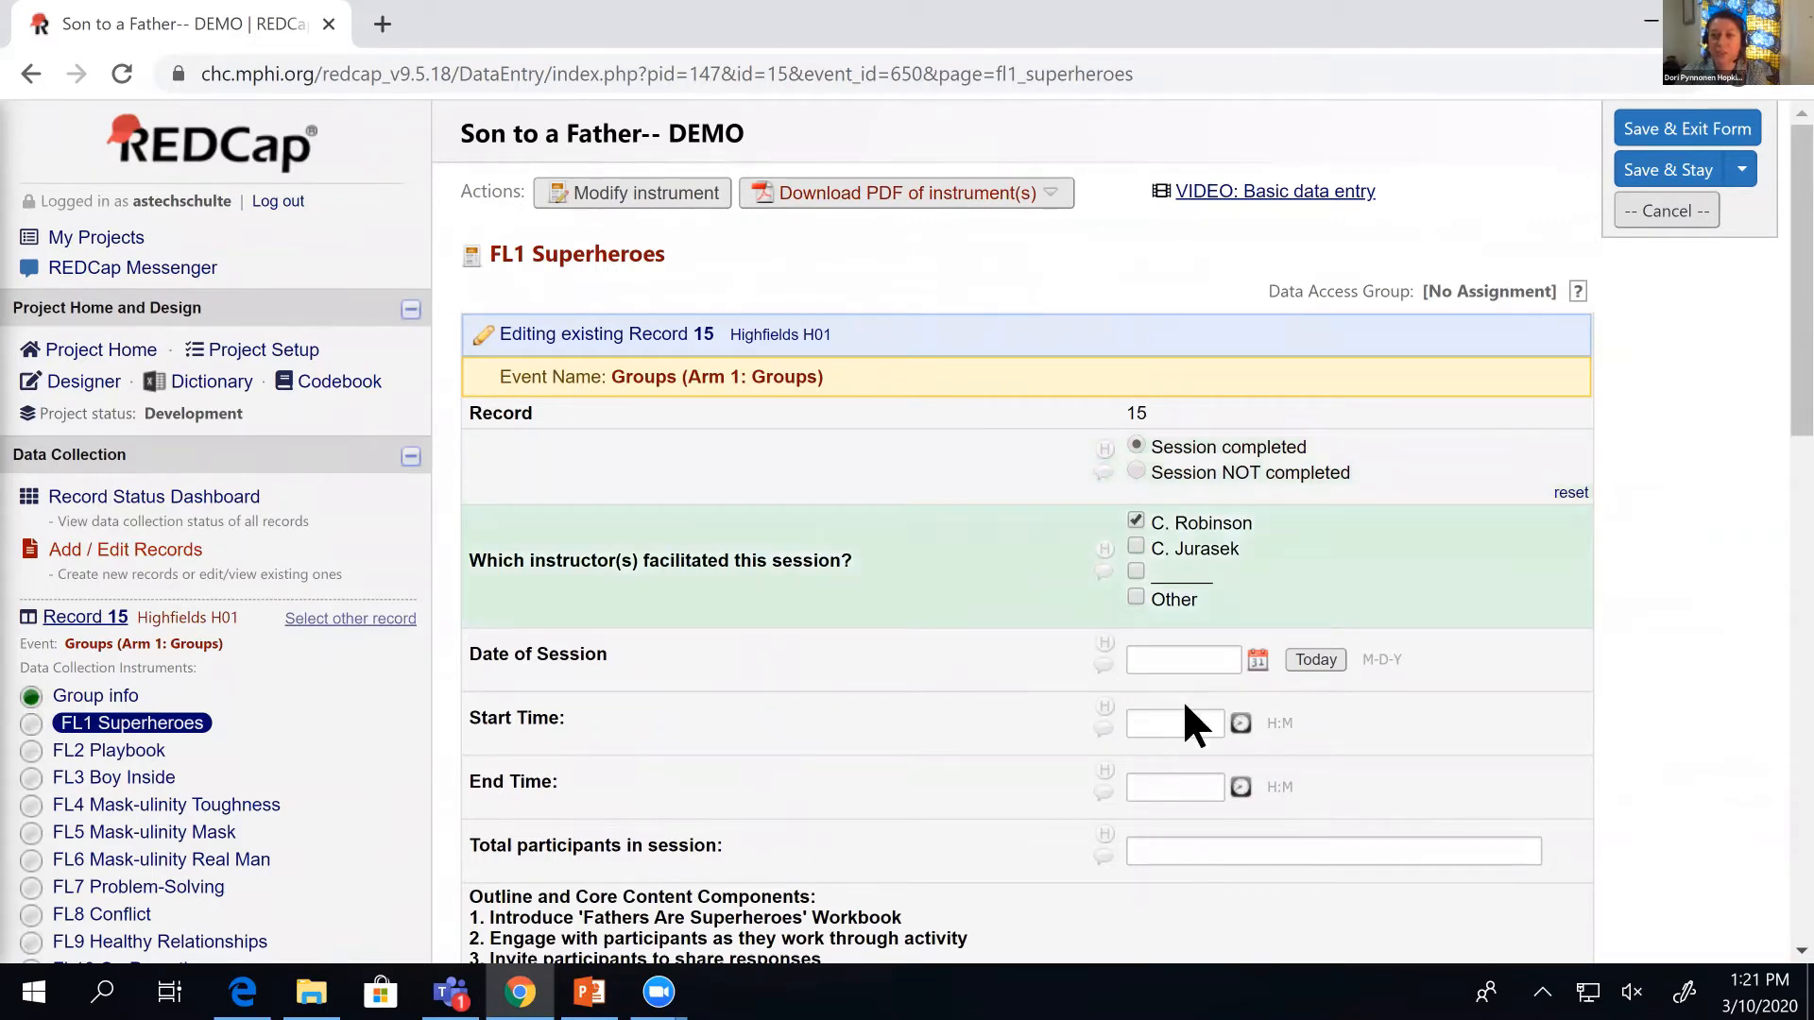
Set the date of the Superheroes session to 03-20-2020.
{"action": "left_click", "coordinate": [1222, 662]}
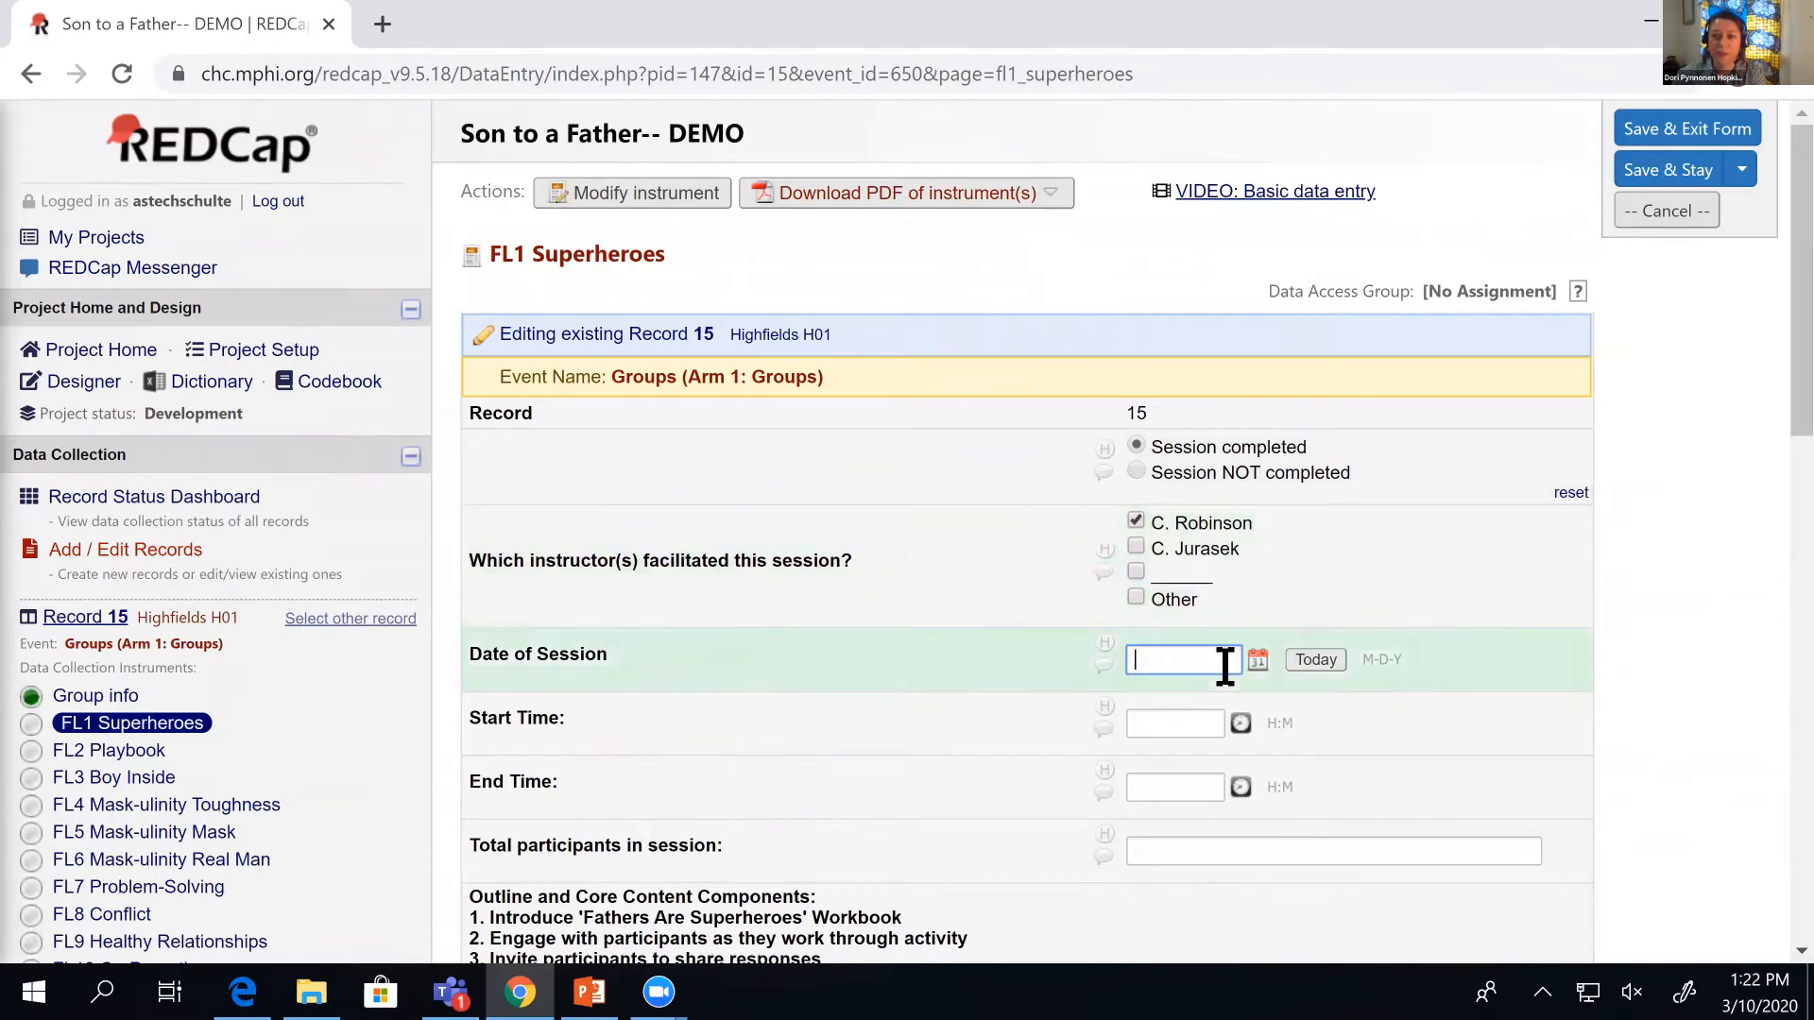
{"action": "left_click", "coordinate": [1329, 662]}
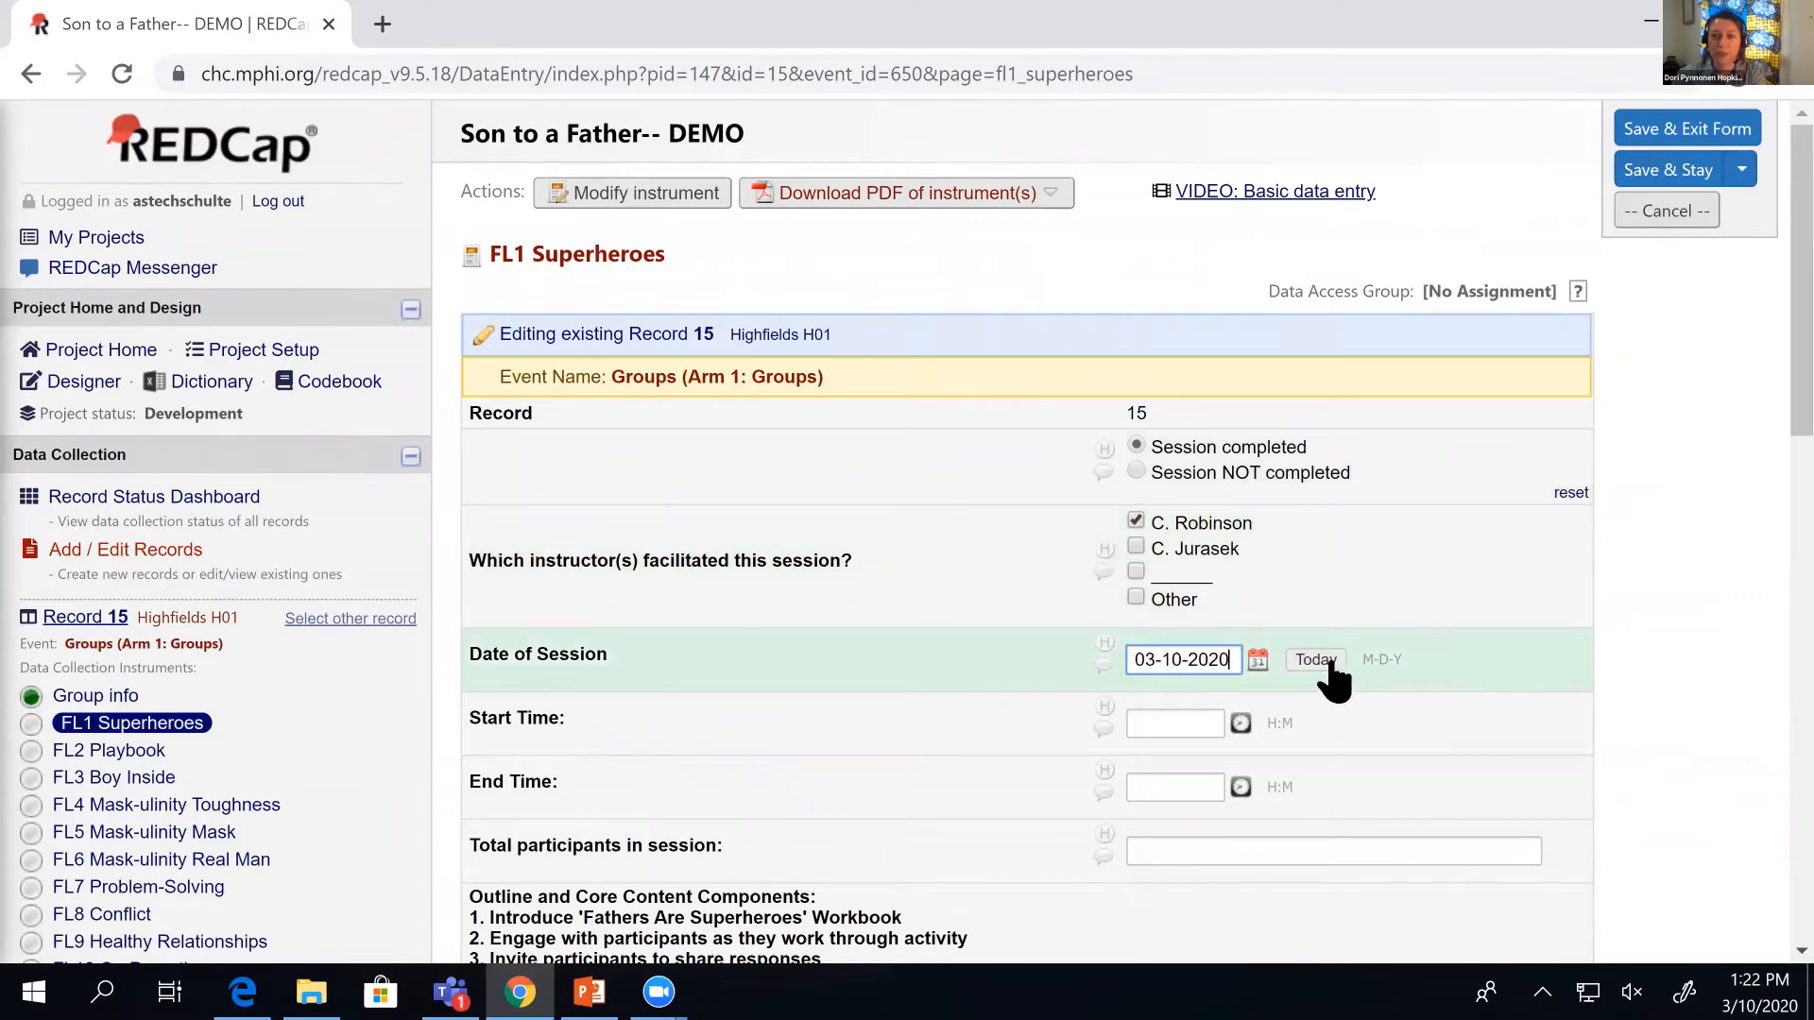
{"action": "left_click", "coordinate": [1166, 660]}
{"action": "key", "text": "BackSpace"}
{"action": "type", "text": "20-2020"}
Set the session's start time to 10:00 and its end time to 11:30.
{"action": "left_click", "coordinate": [1139, 722]}
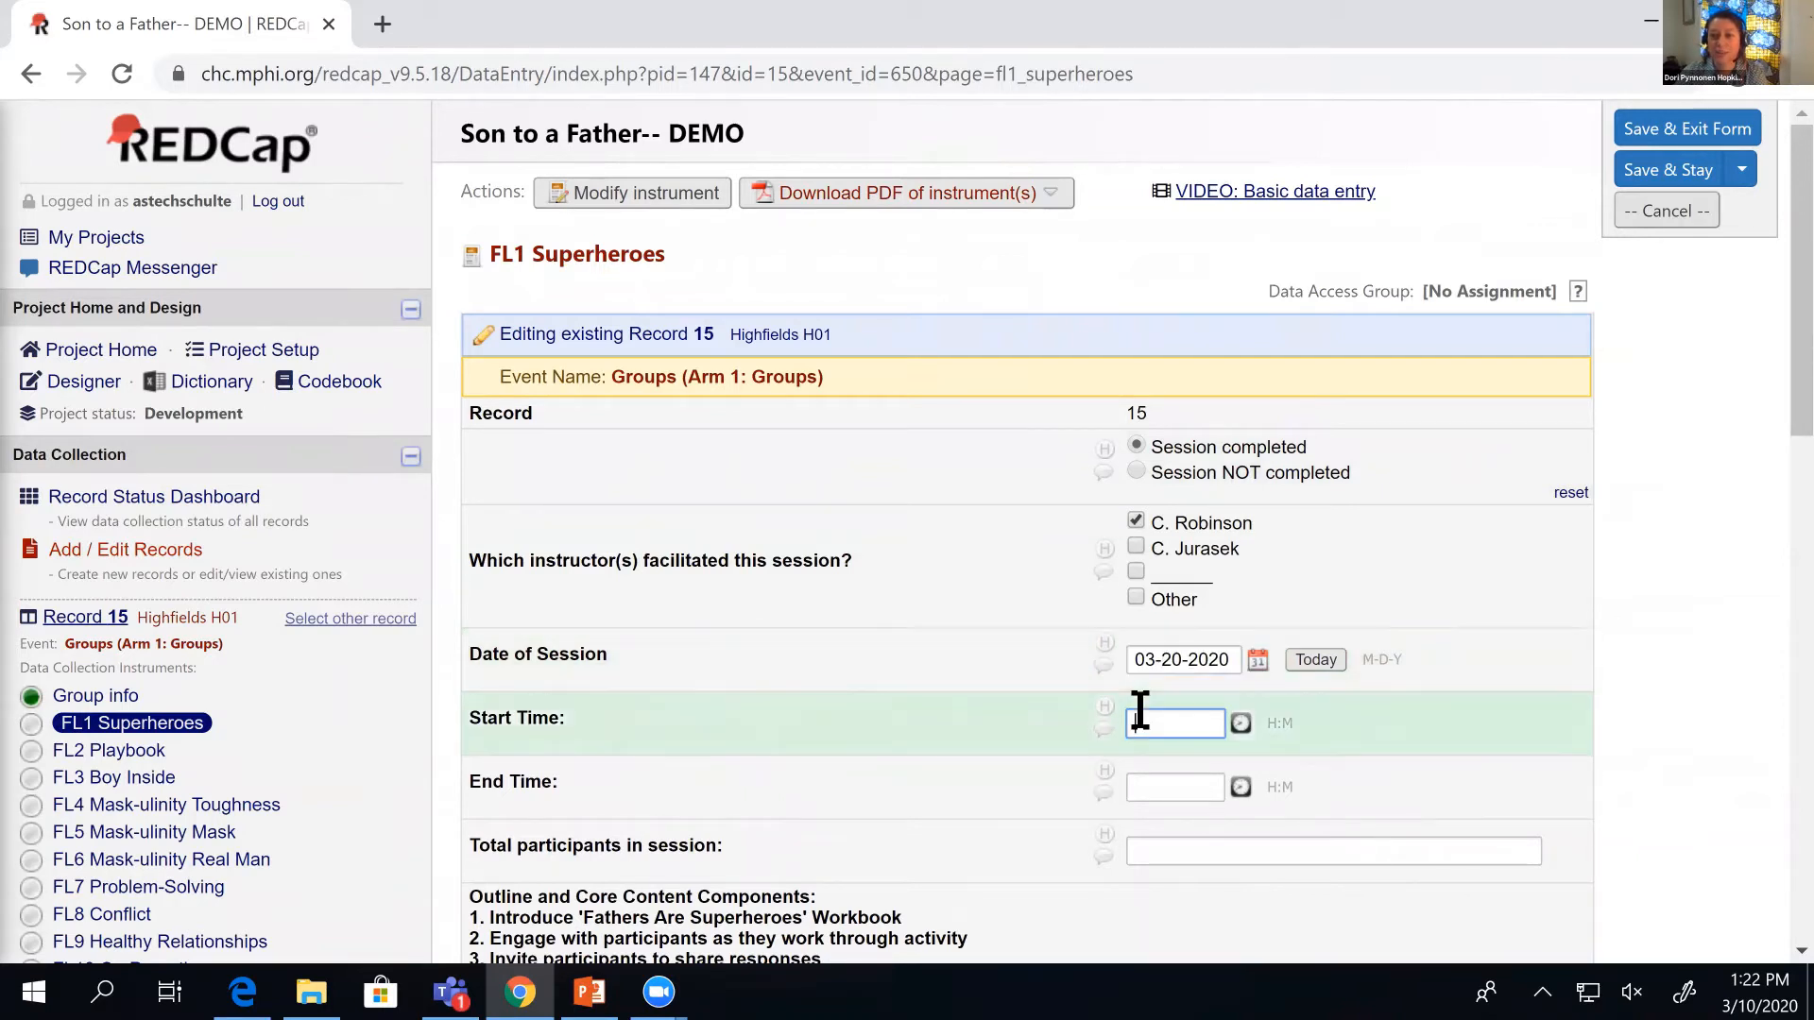
{"action": "left_click", "coordinate": [1241, 723]}
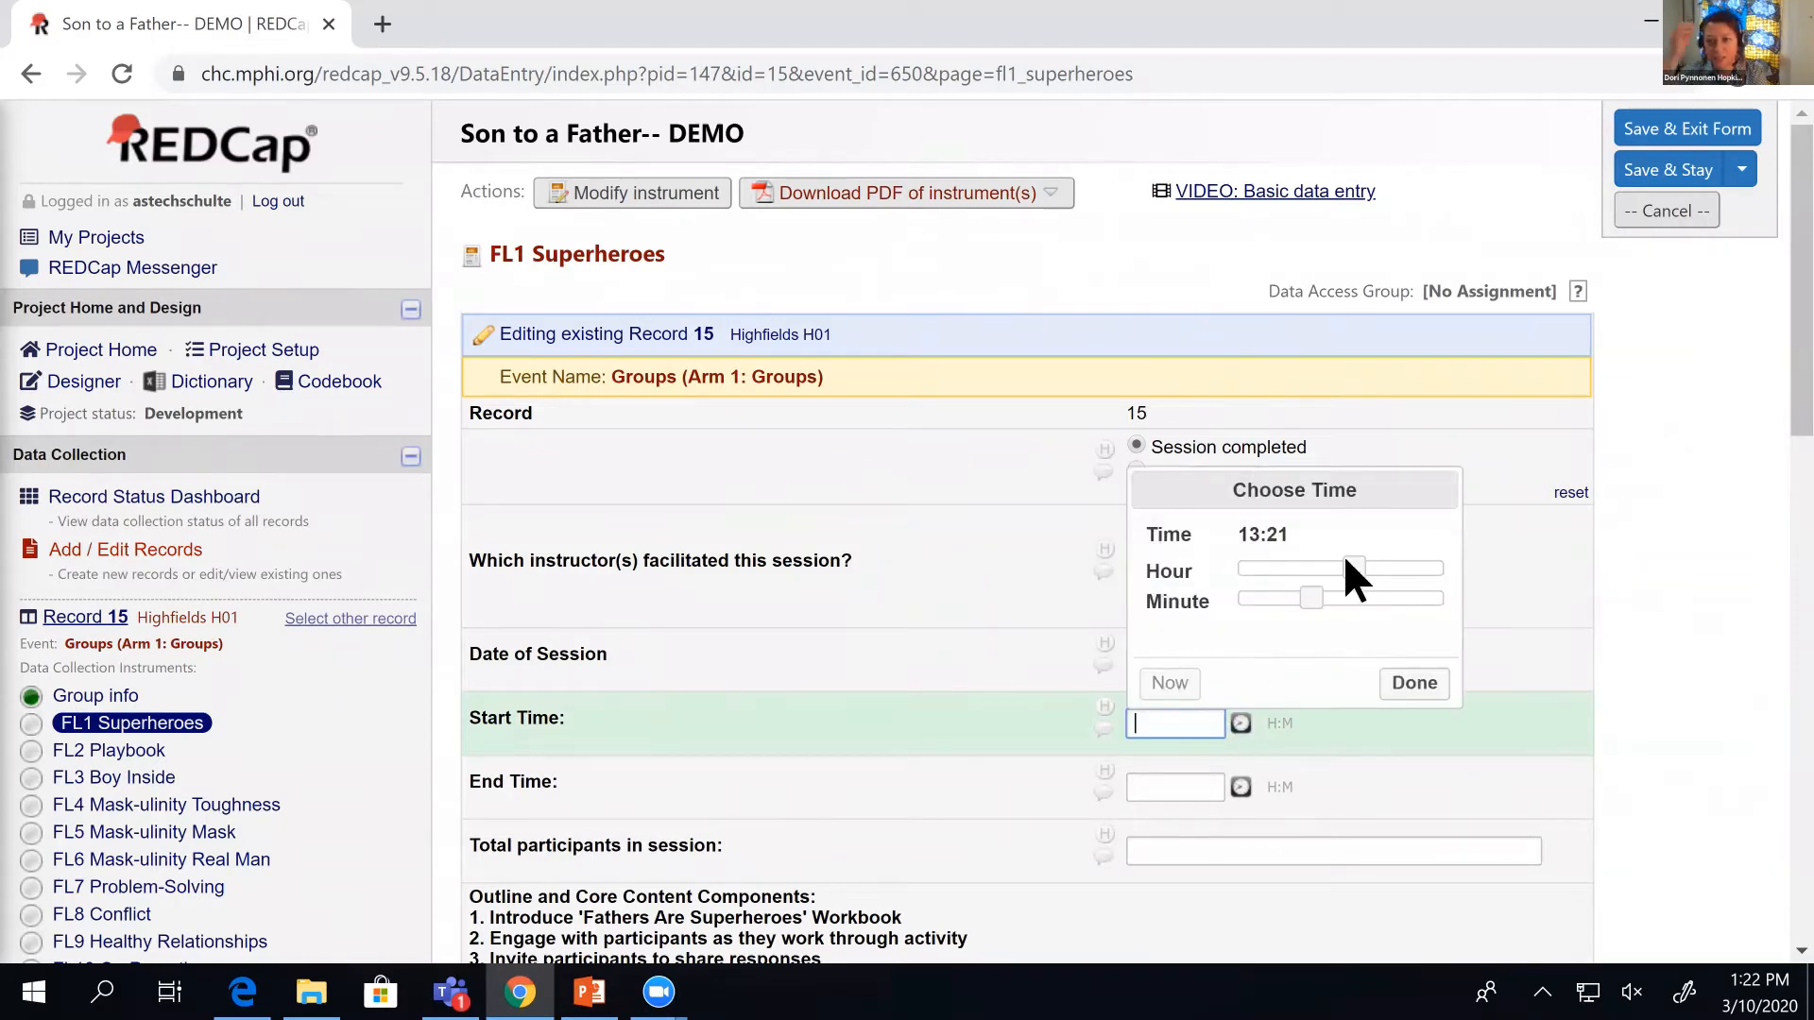
{"action": "left_click_drag", "start_coordinate": [1345, 565], "coordinate": [1235, 601]}
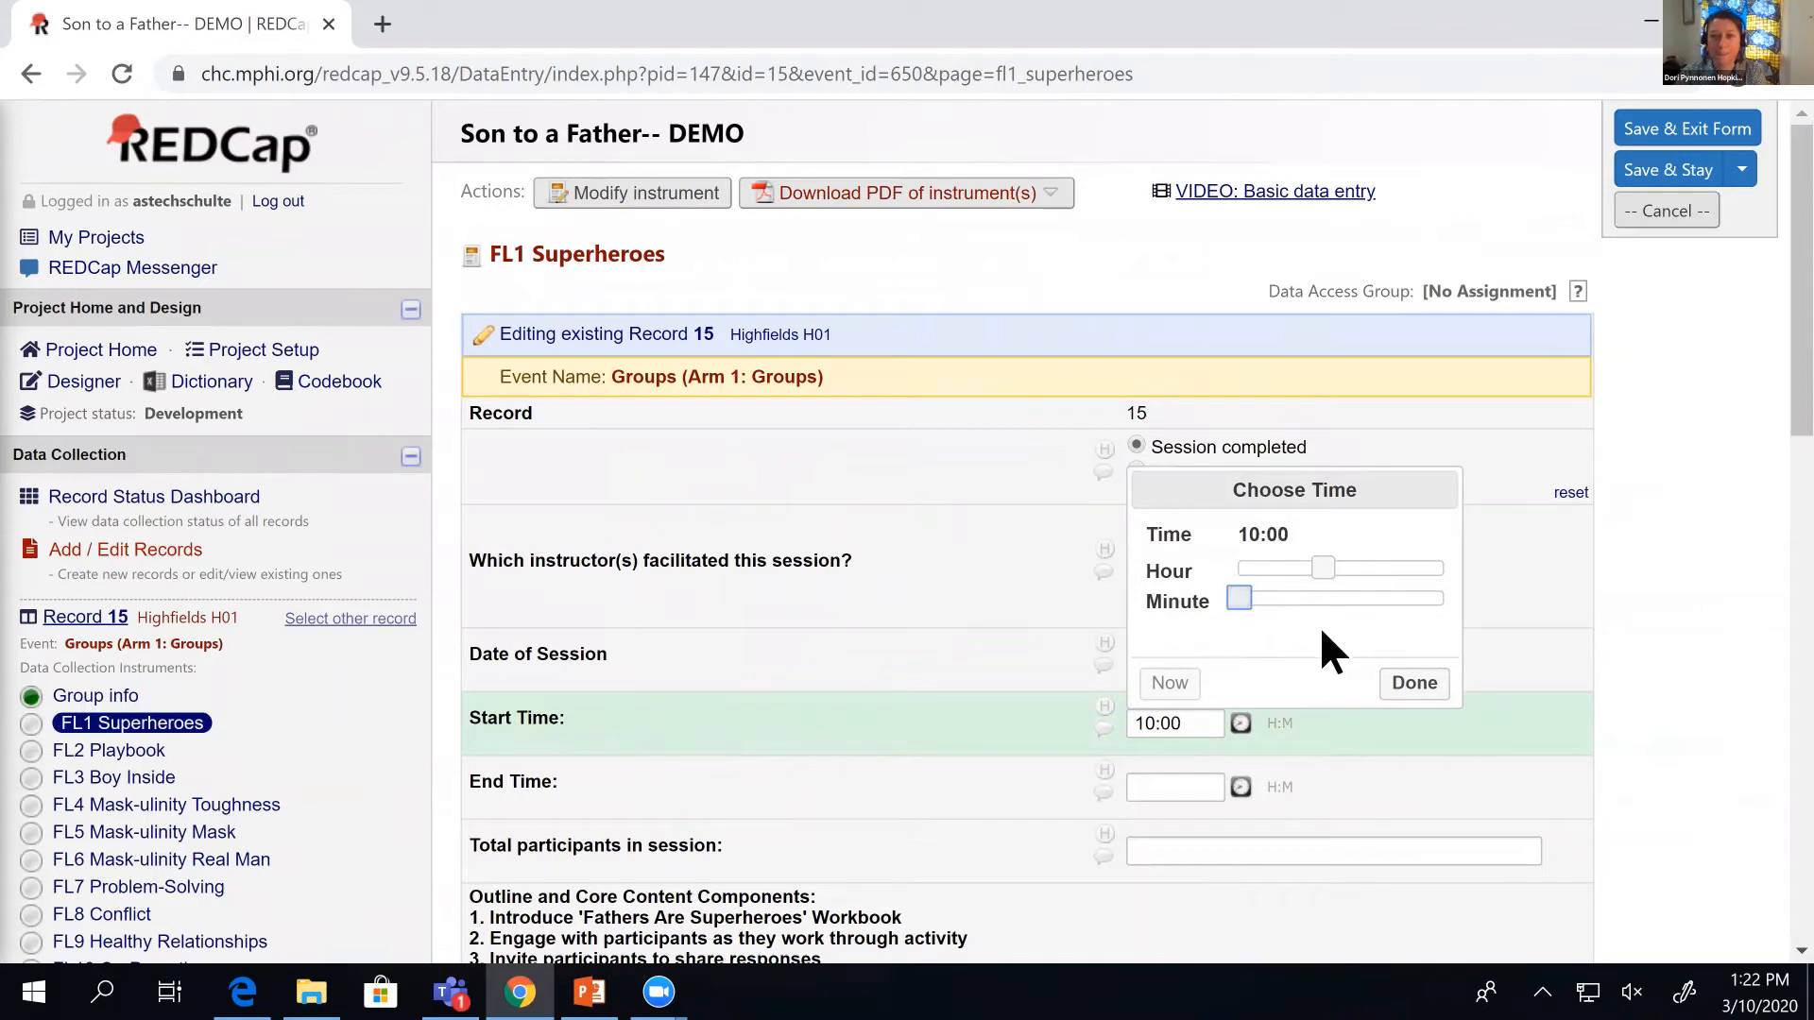
{"action": "left_click", "coordinate": [1422, 684]}
{"action": "left_click", "coordinate": [1172, 792]}
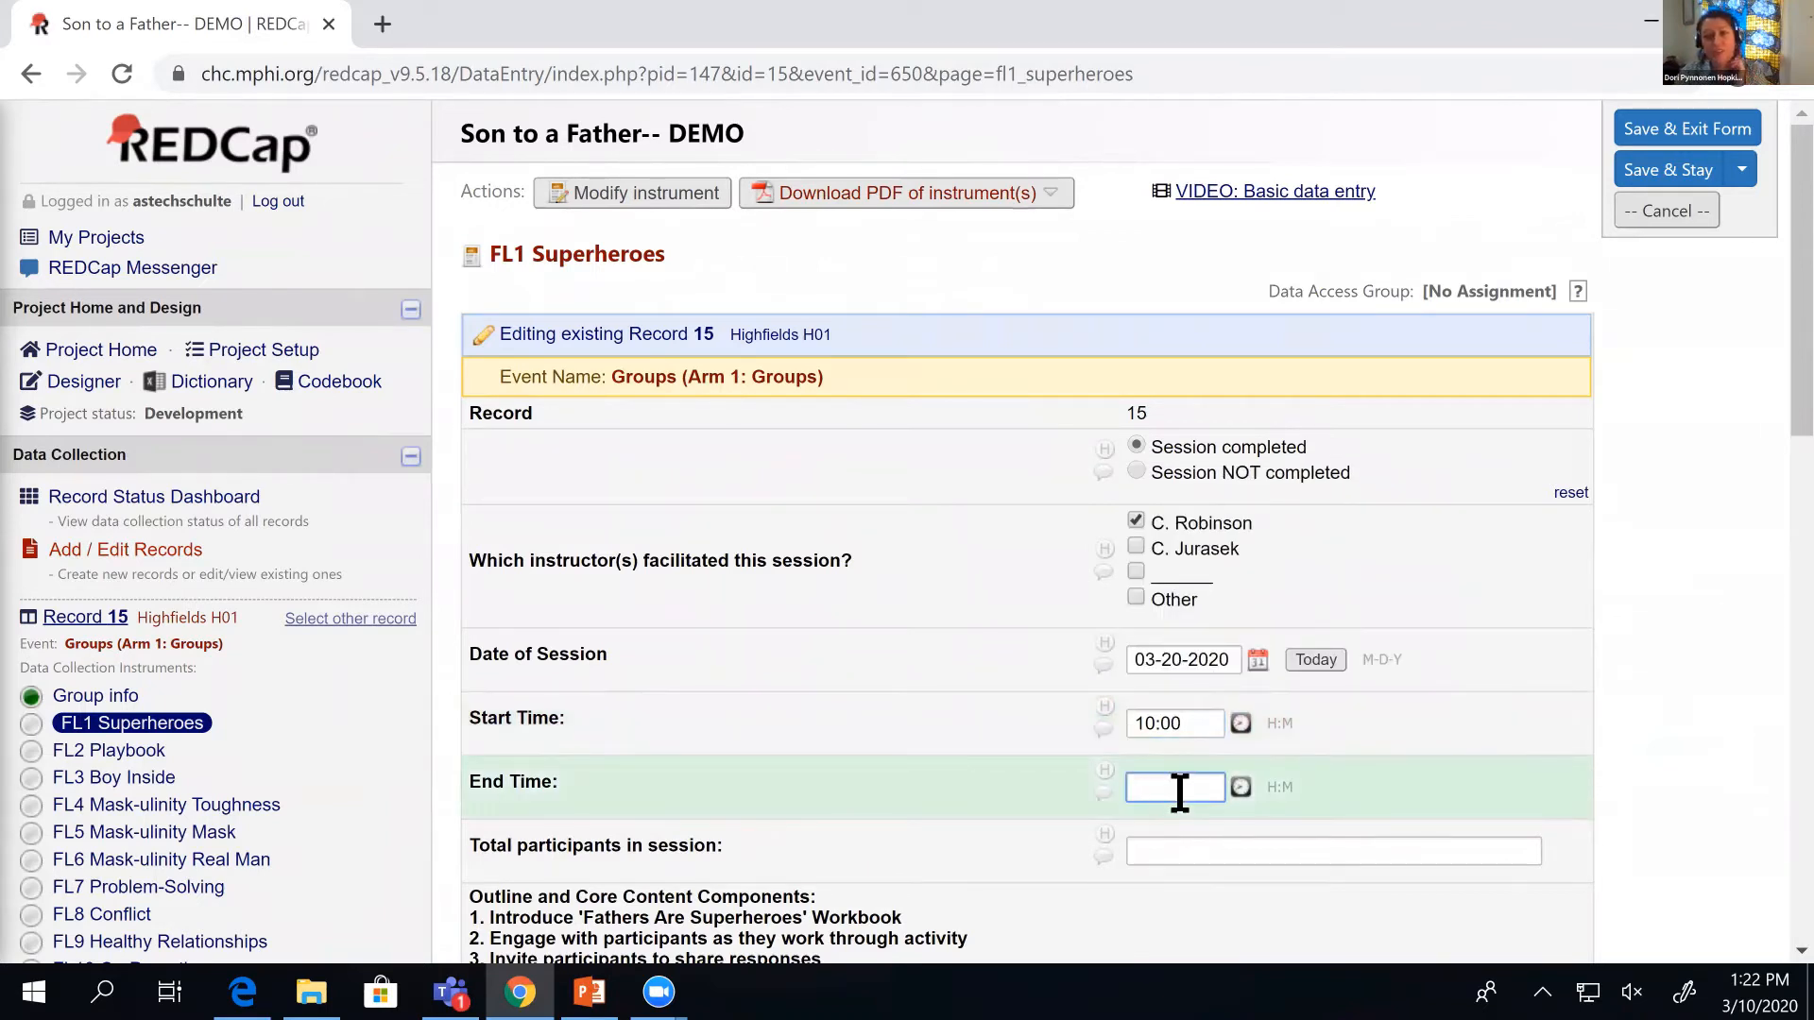
{"action": "type", "text": "11:30"}
{"action": "left_click", "coordinate": [966, 732]}
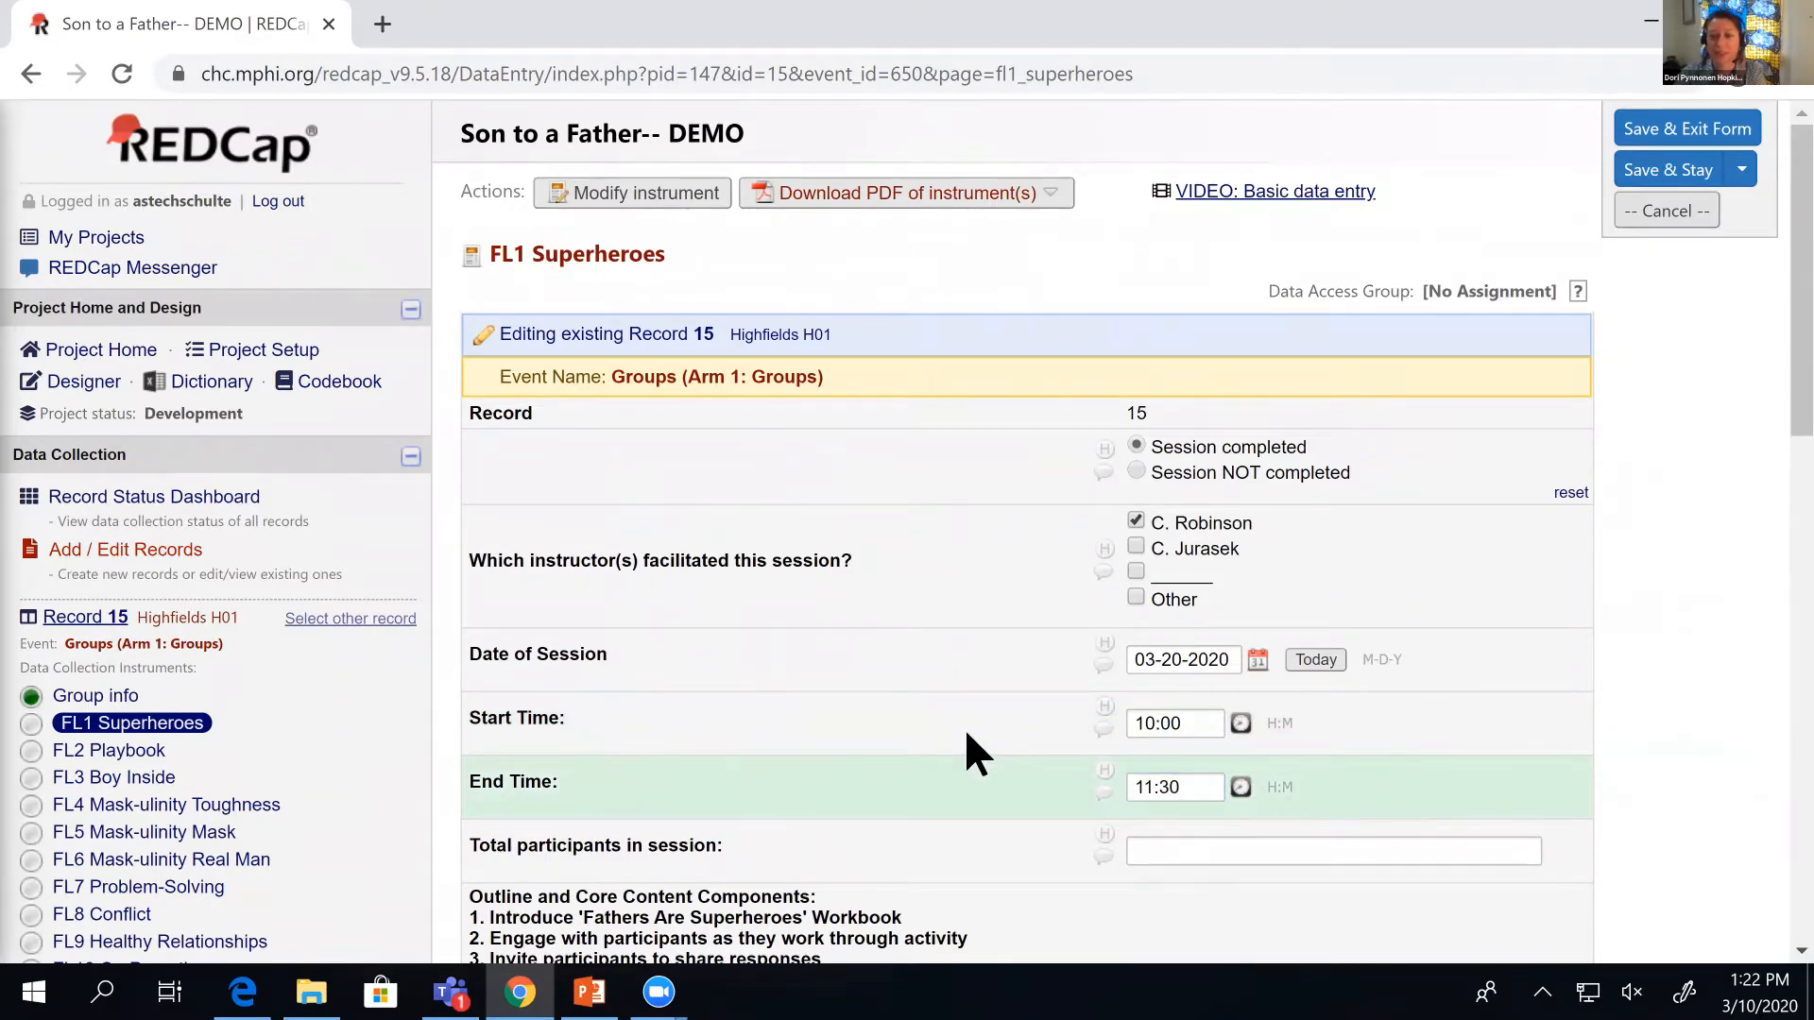
Enter 3 as the total number of participants in the session.
{"action": "scroll", "coordinate": [966, 734], "scroll_direction": "down", "scroll_amount": 3}
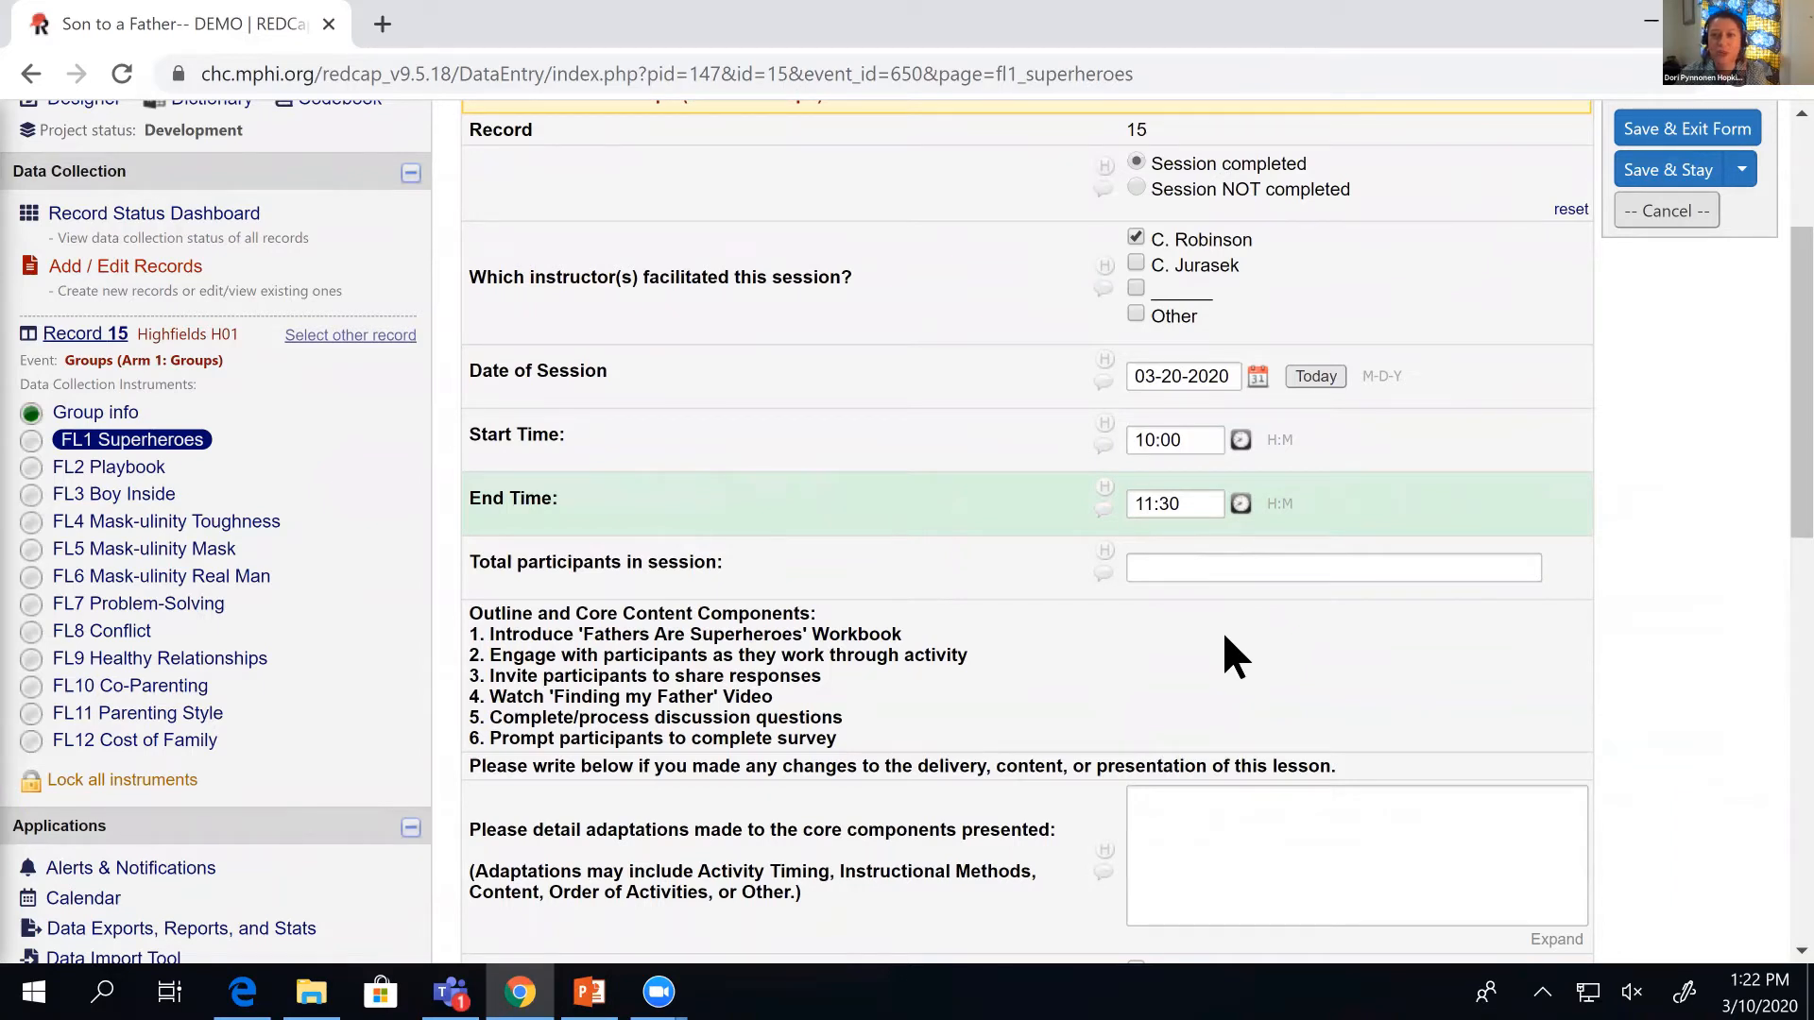
{"action": "left_click", "coordinate": [1228, 565]}
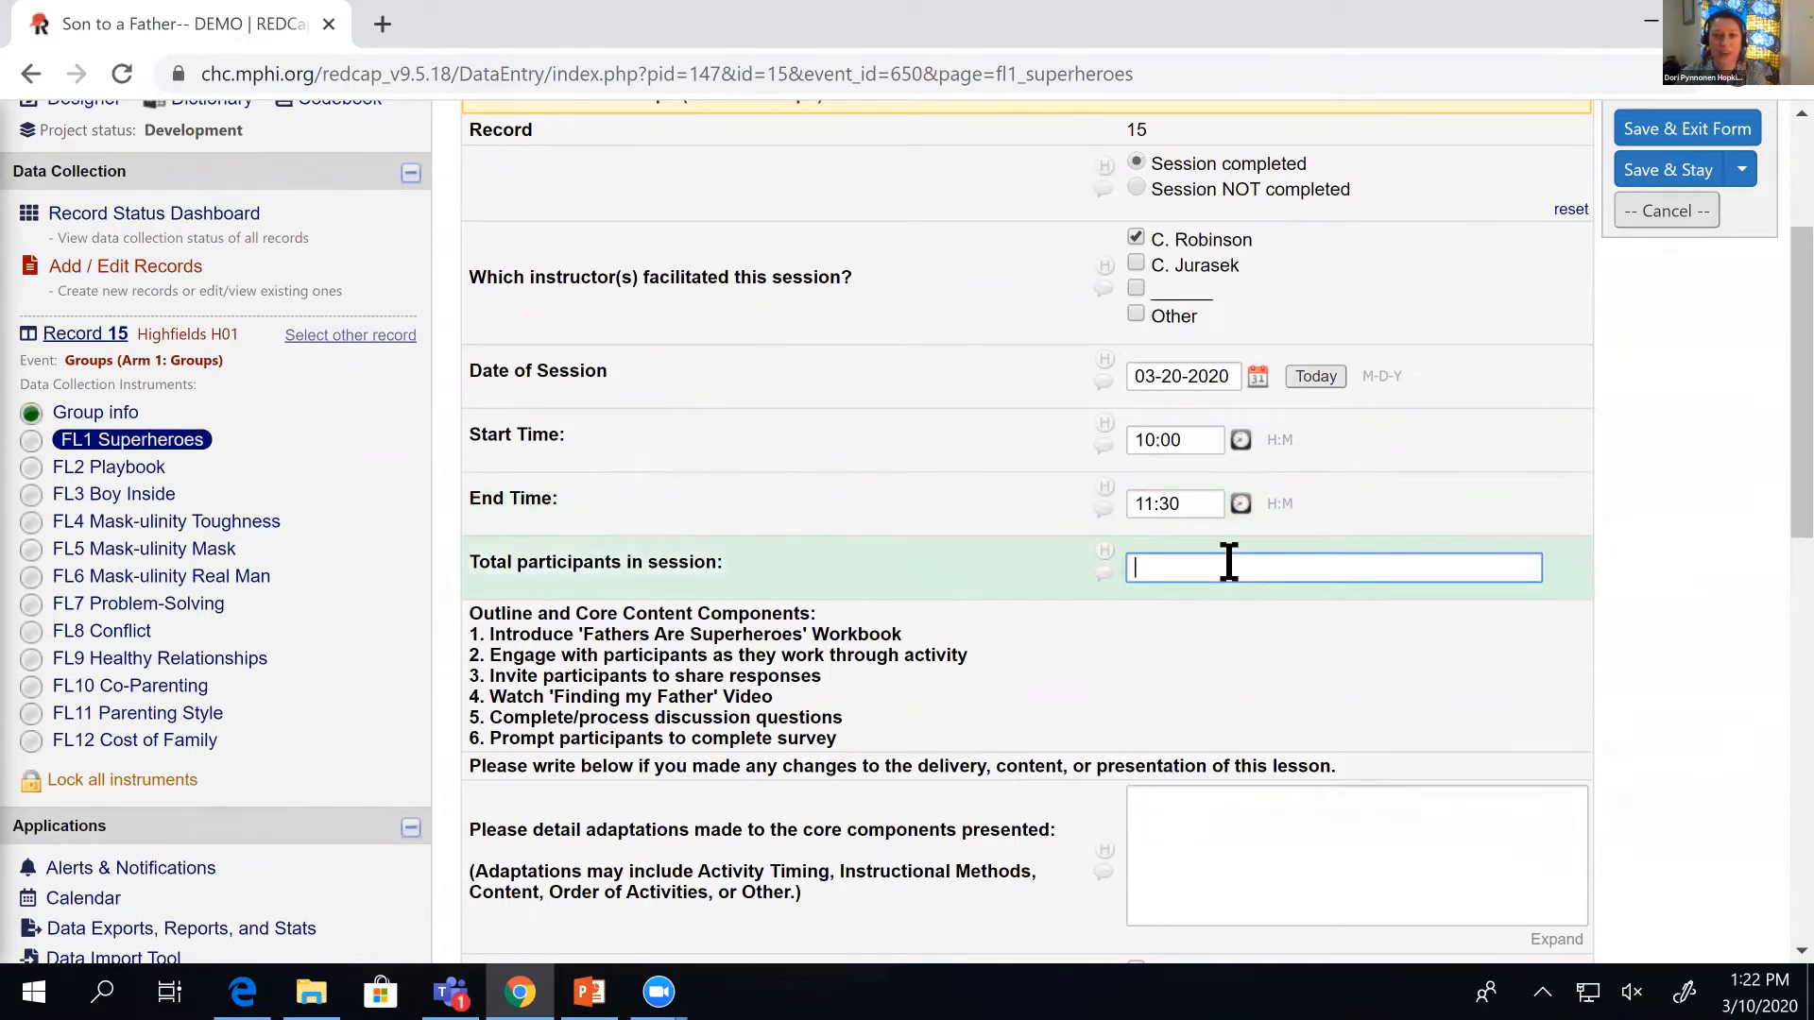
{"action": "type", "text": "3"}
{"action": "left_click", "coordinate": [1210, 686]}
{"action": "scroll", "coordinate": [1209, 686], "scroll_direction": "down", "scroll_amount": 6}
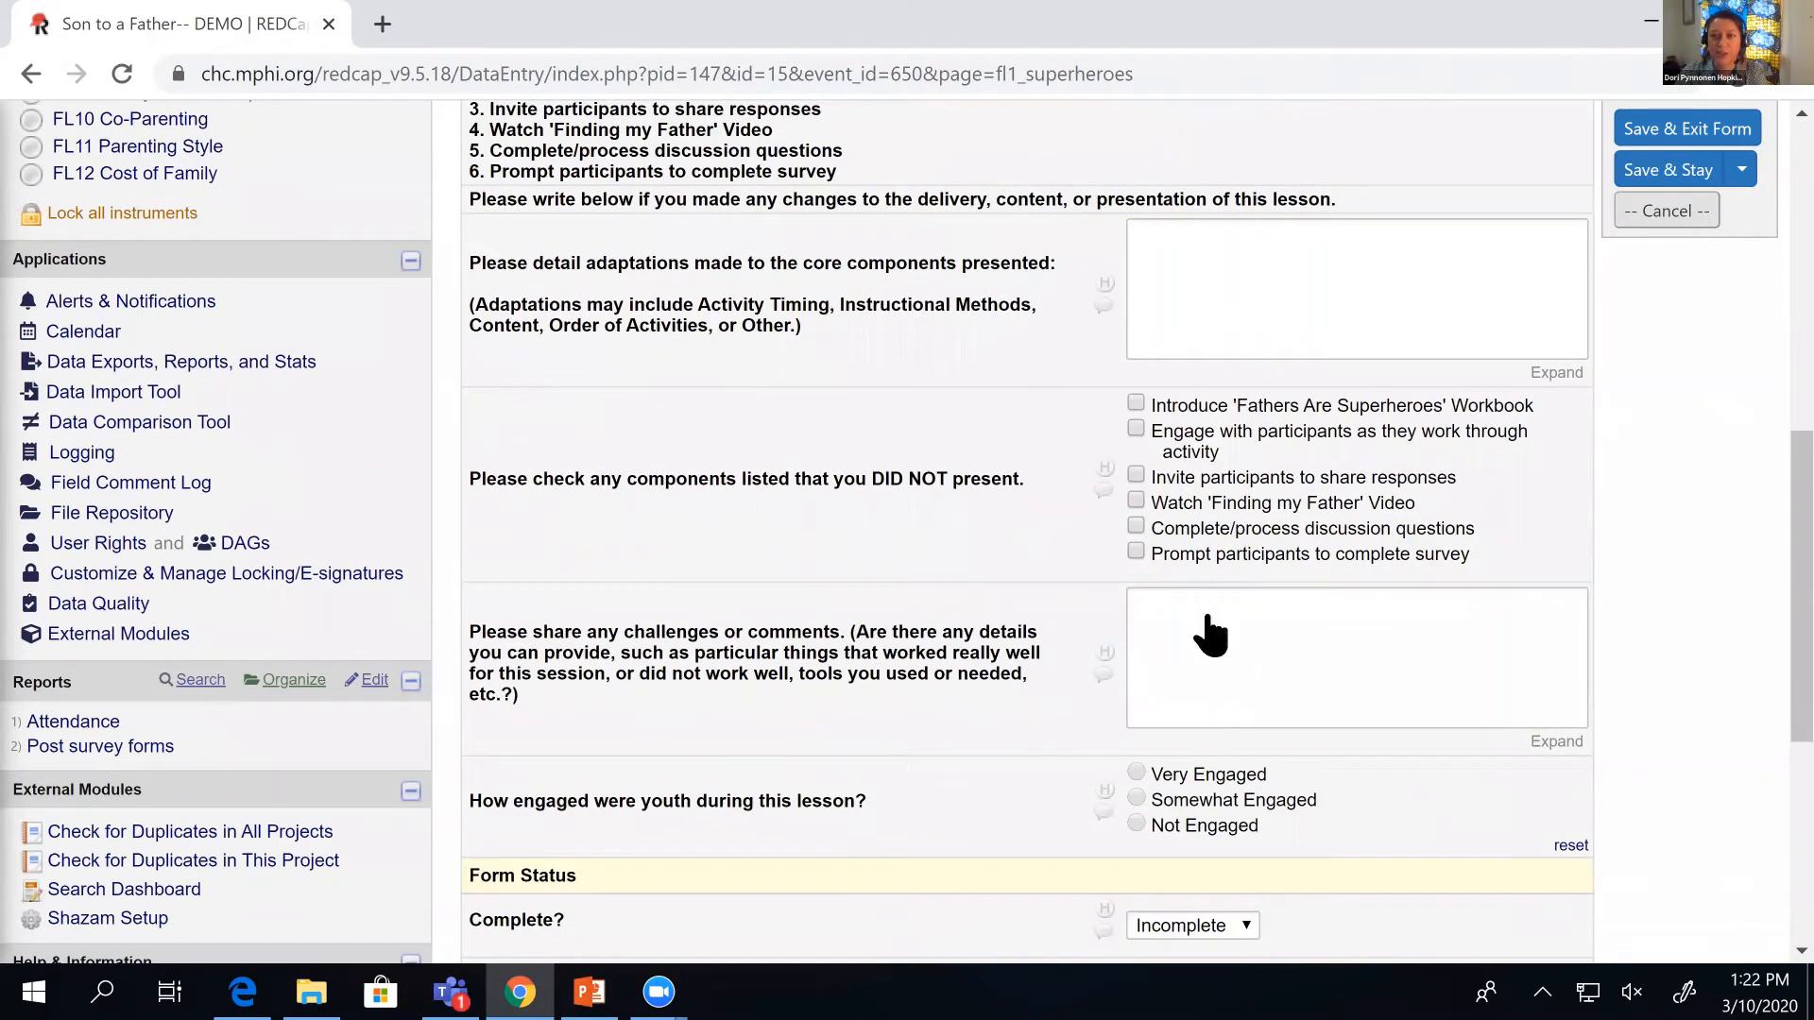
Enter "No adaptations." for the adaptations and "Dads were very engaged and excited about being looked at as super heroes." for the comments.
{"action": "left_click", "coordinate": [1218, 281]}
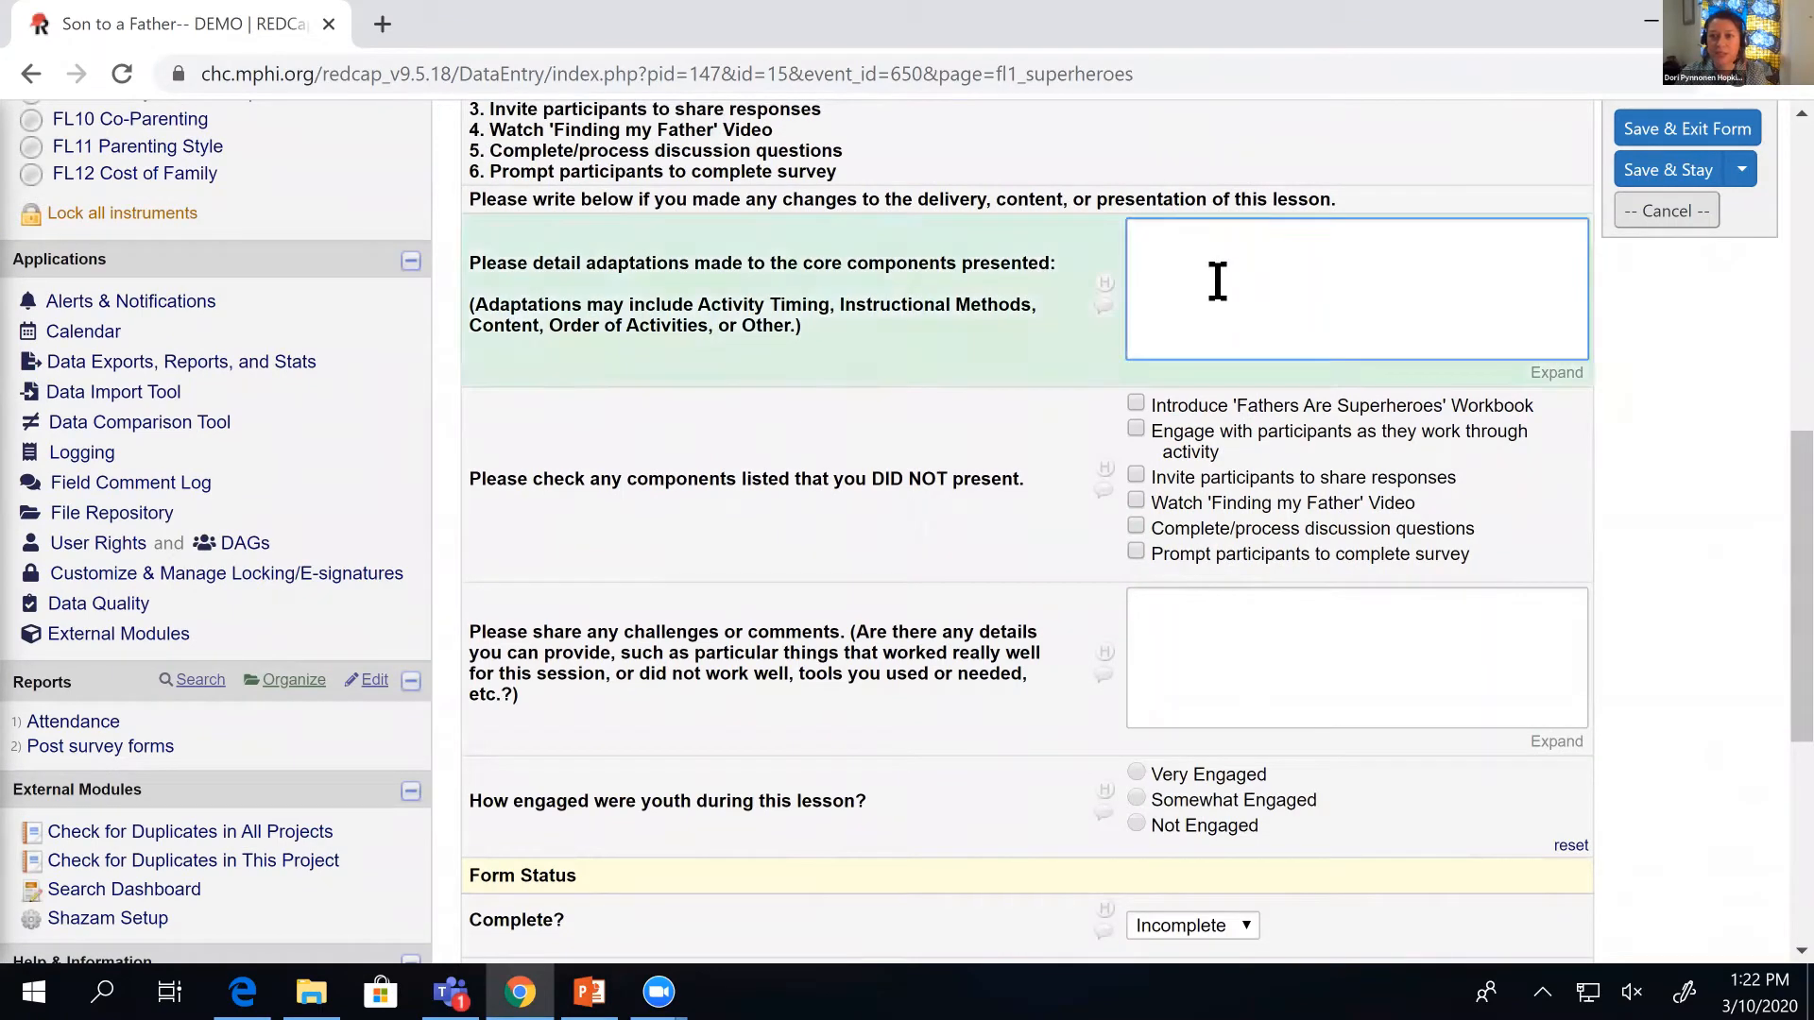
{"action": "type", "text": "No adaptations."}
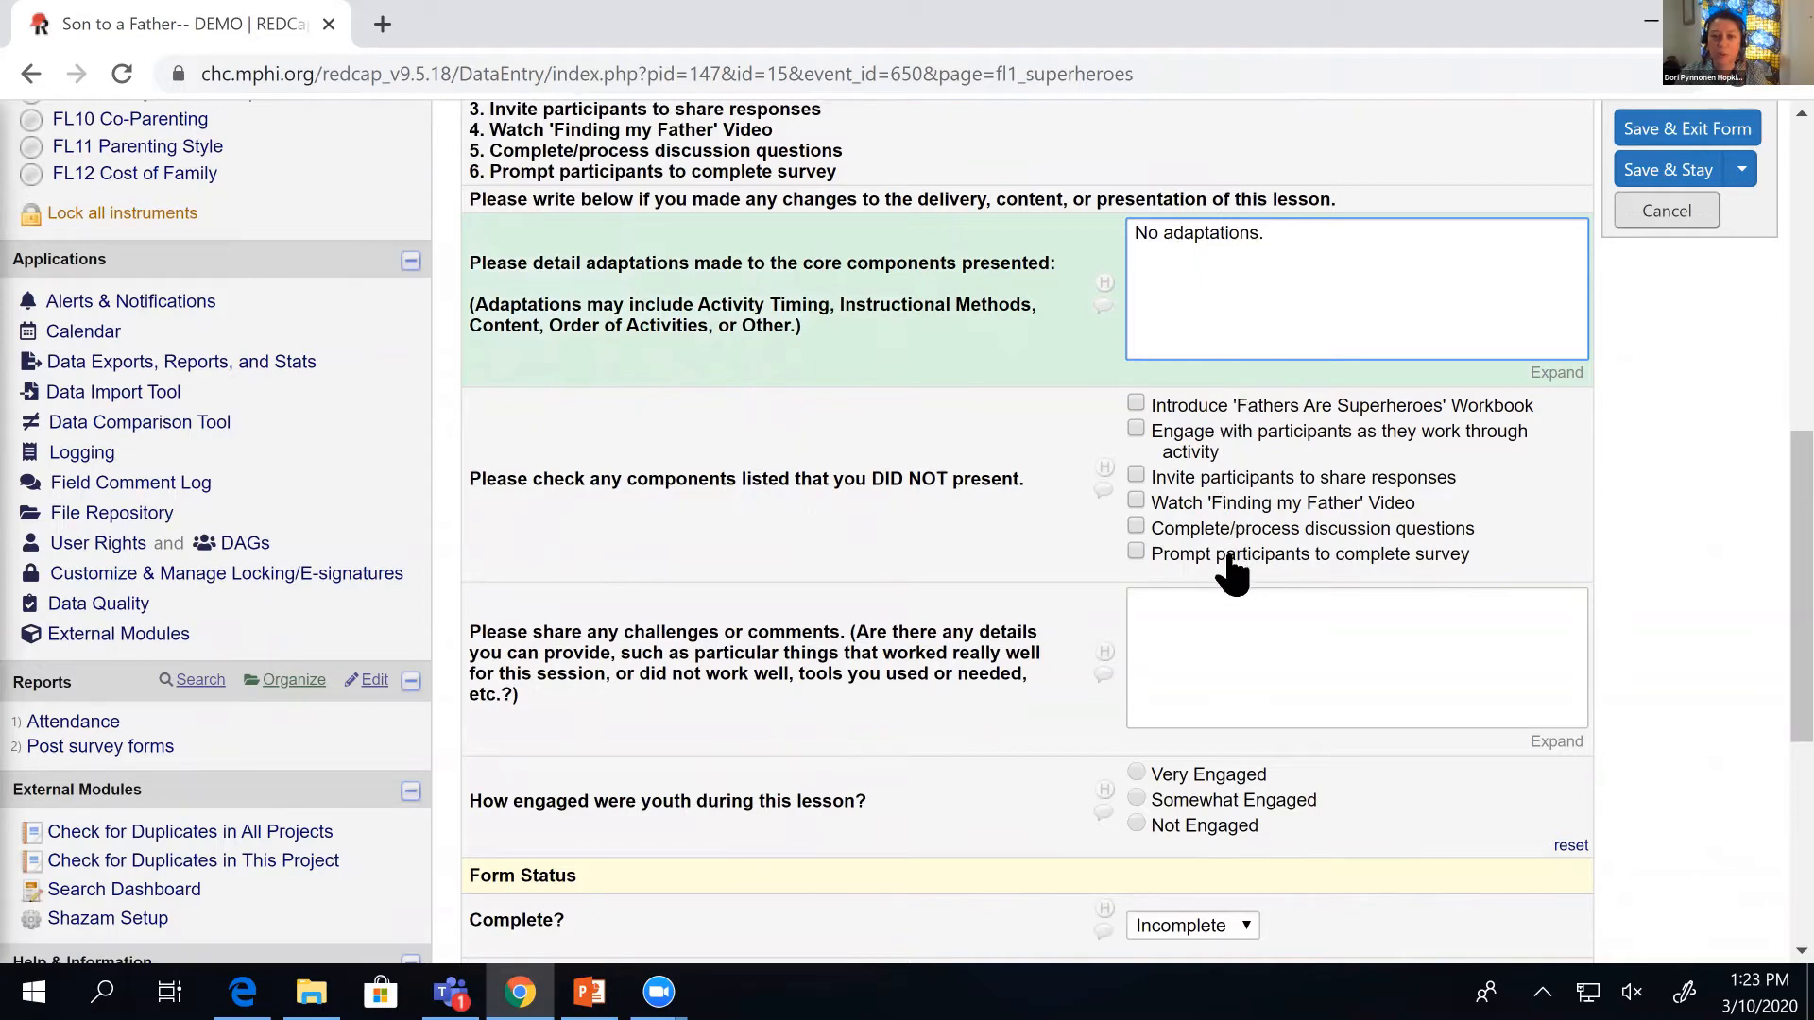
{"action": "left_click", "coordinate": [1255, 666]}
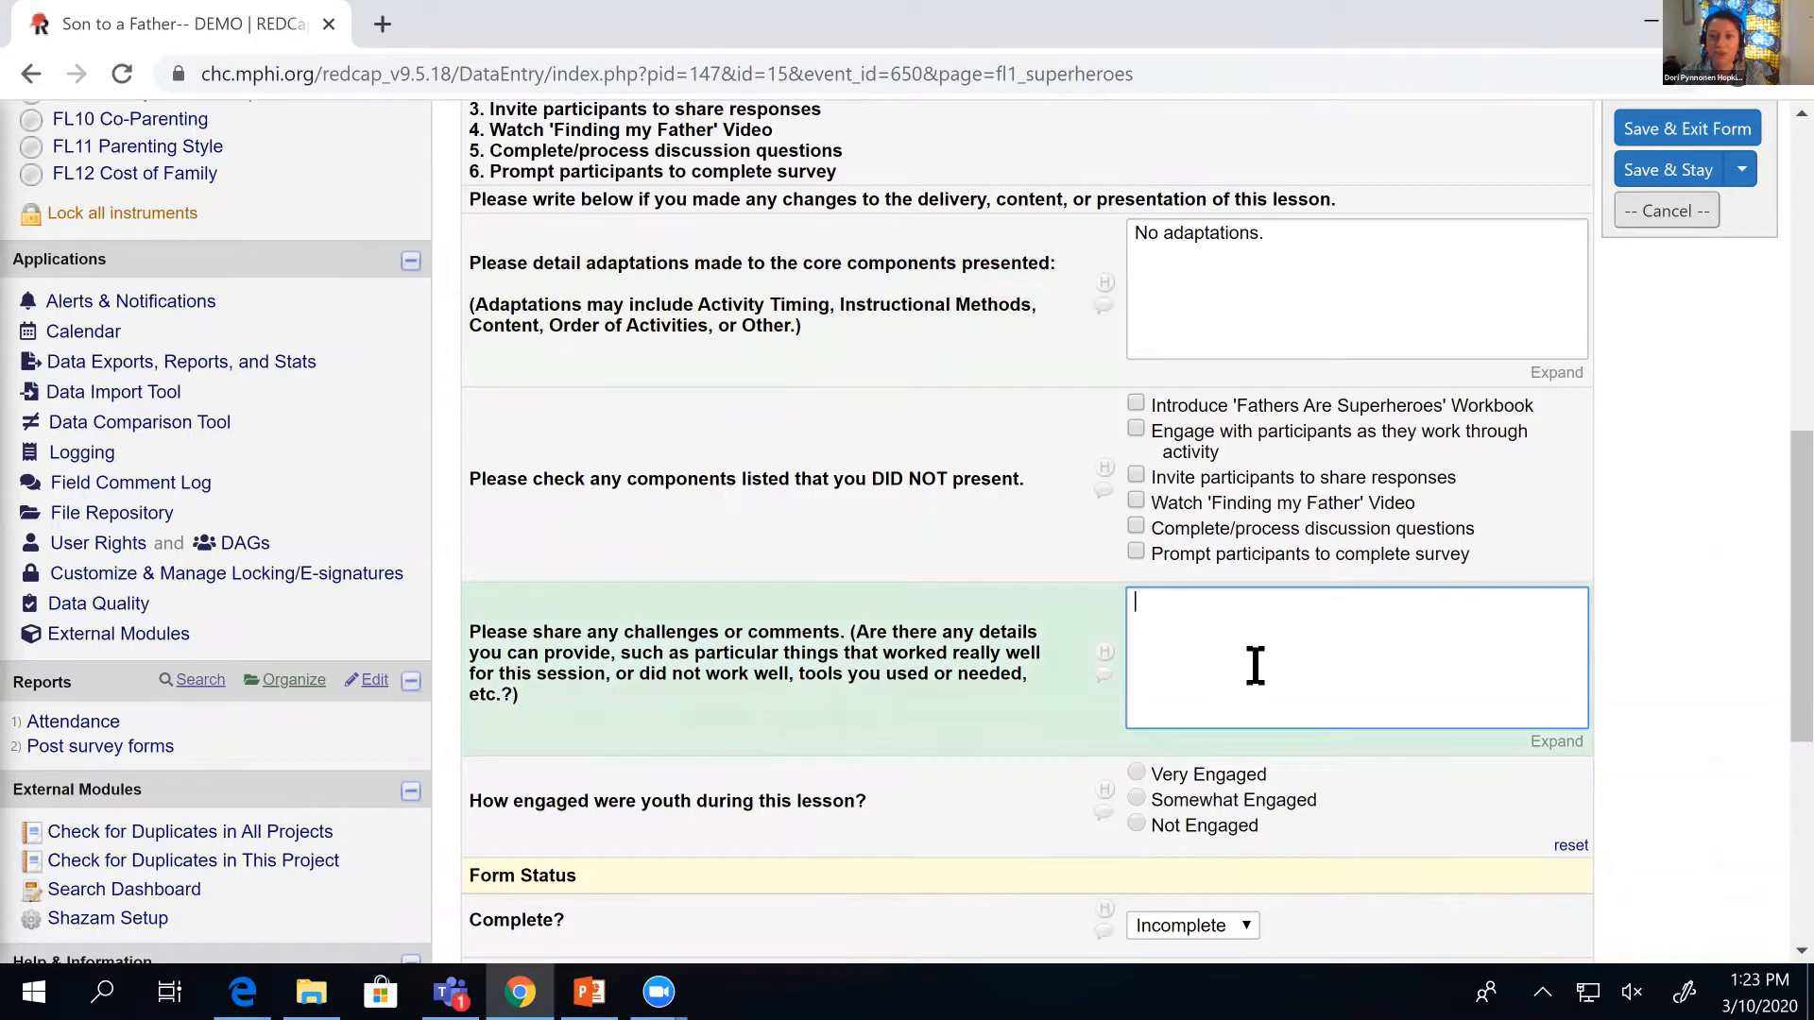
{"action": "type", "text": "Dads were very engag"}
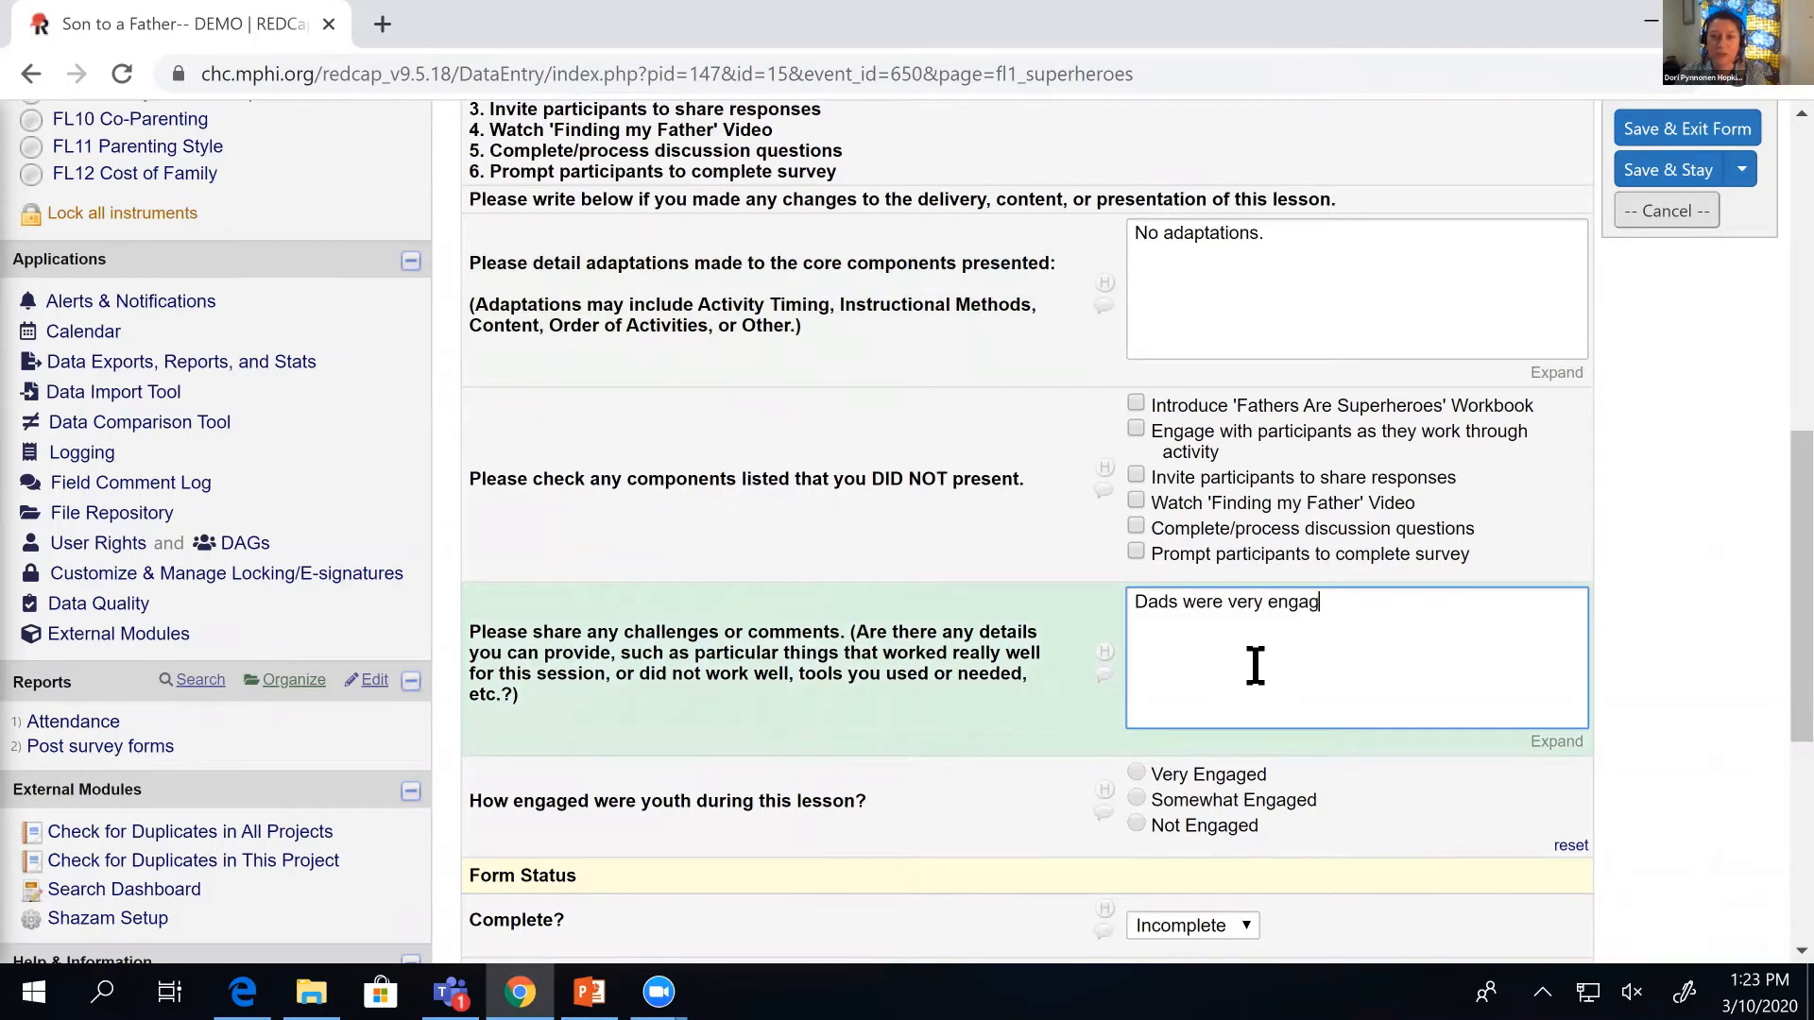
{"action": "type", "text": "ed and excited abo"}
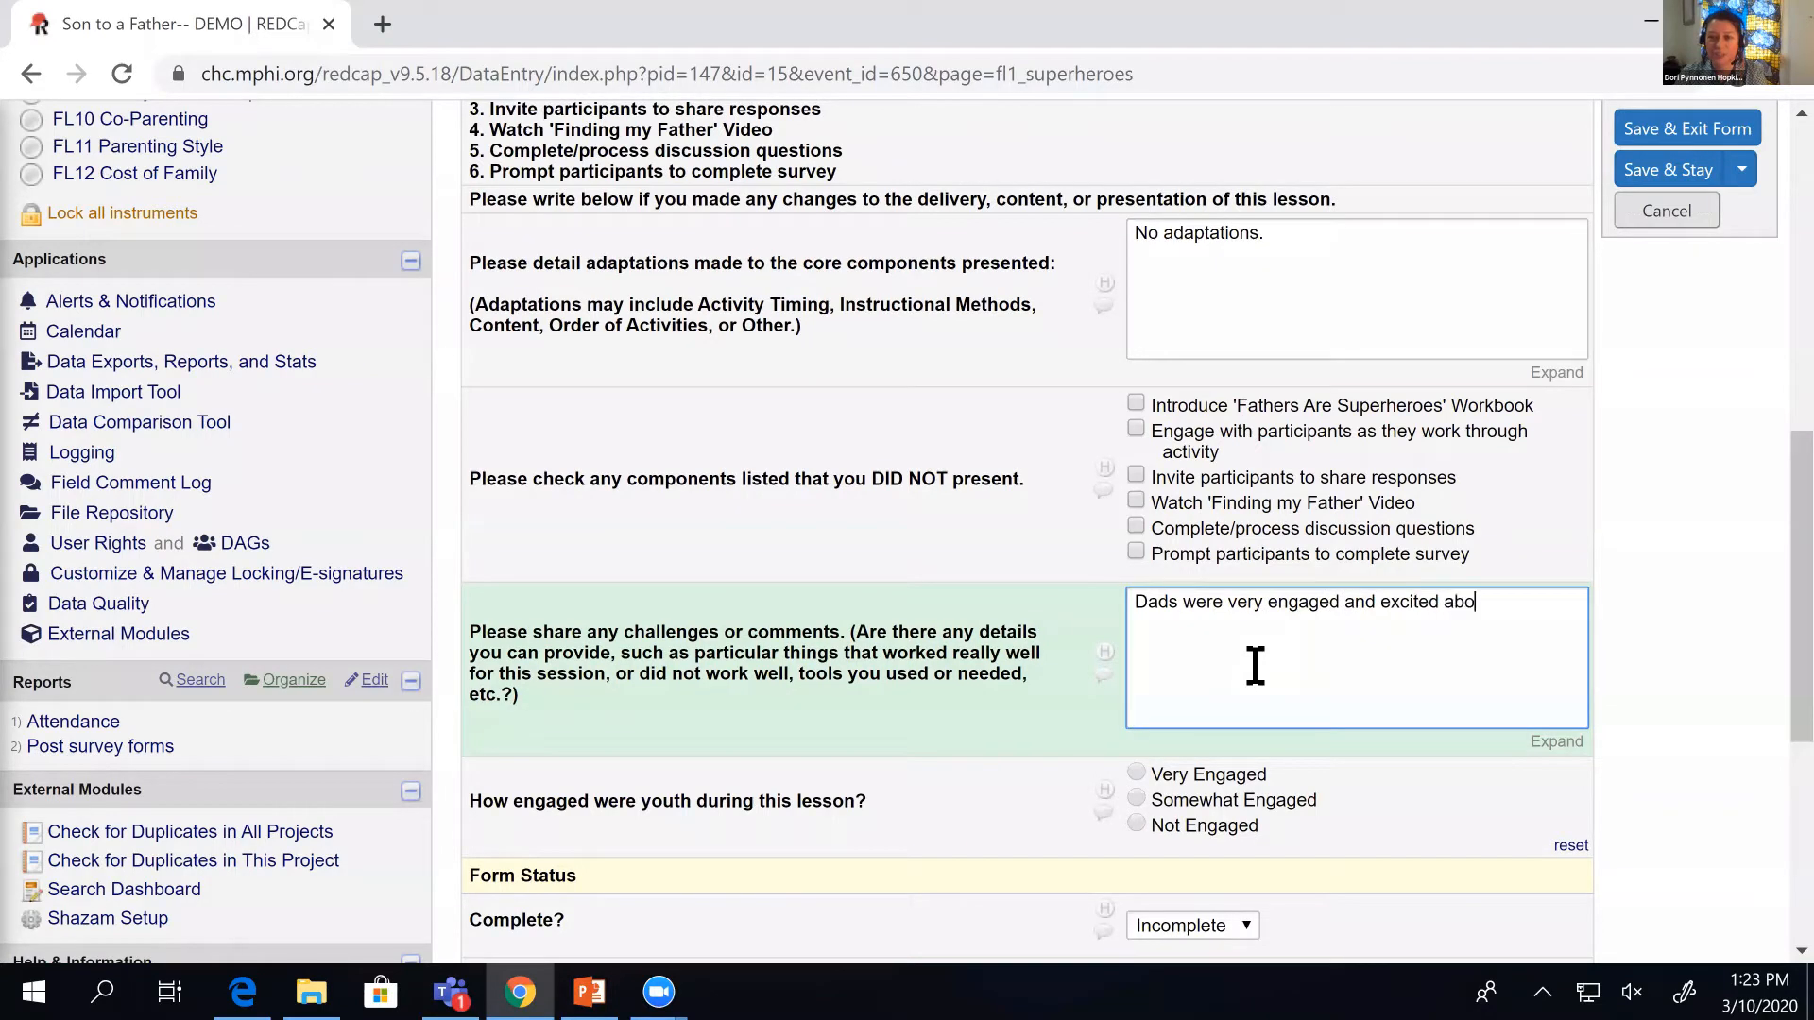
{"action": "type", "text": "ut being looke"}
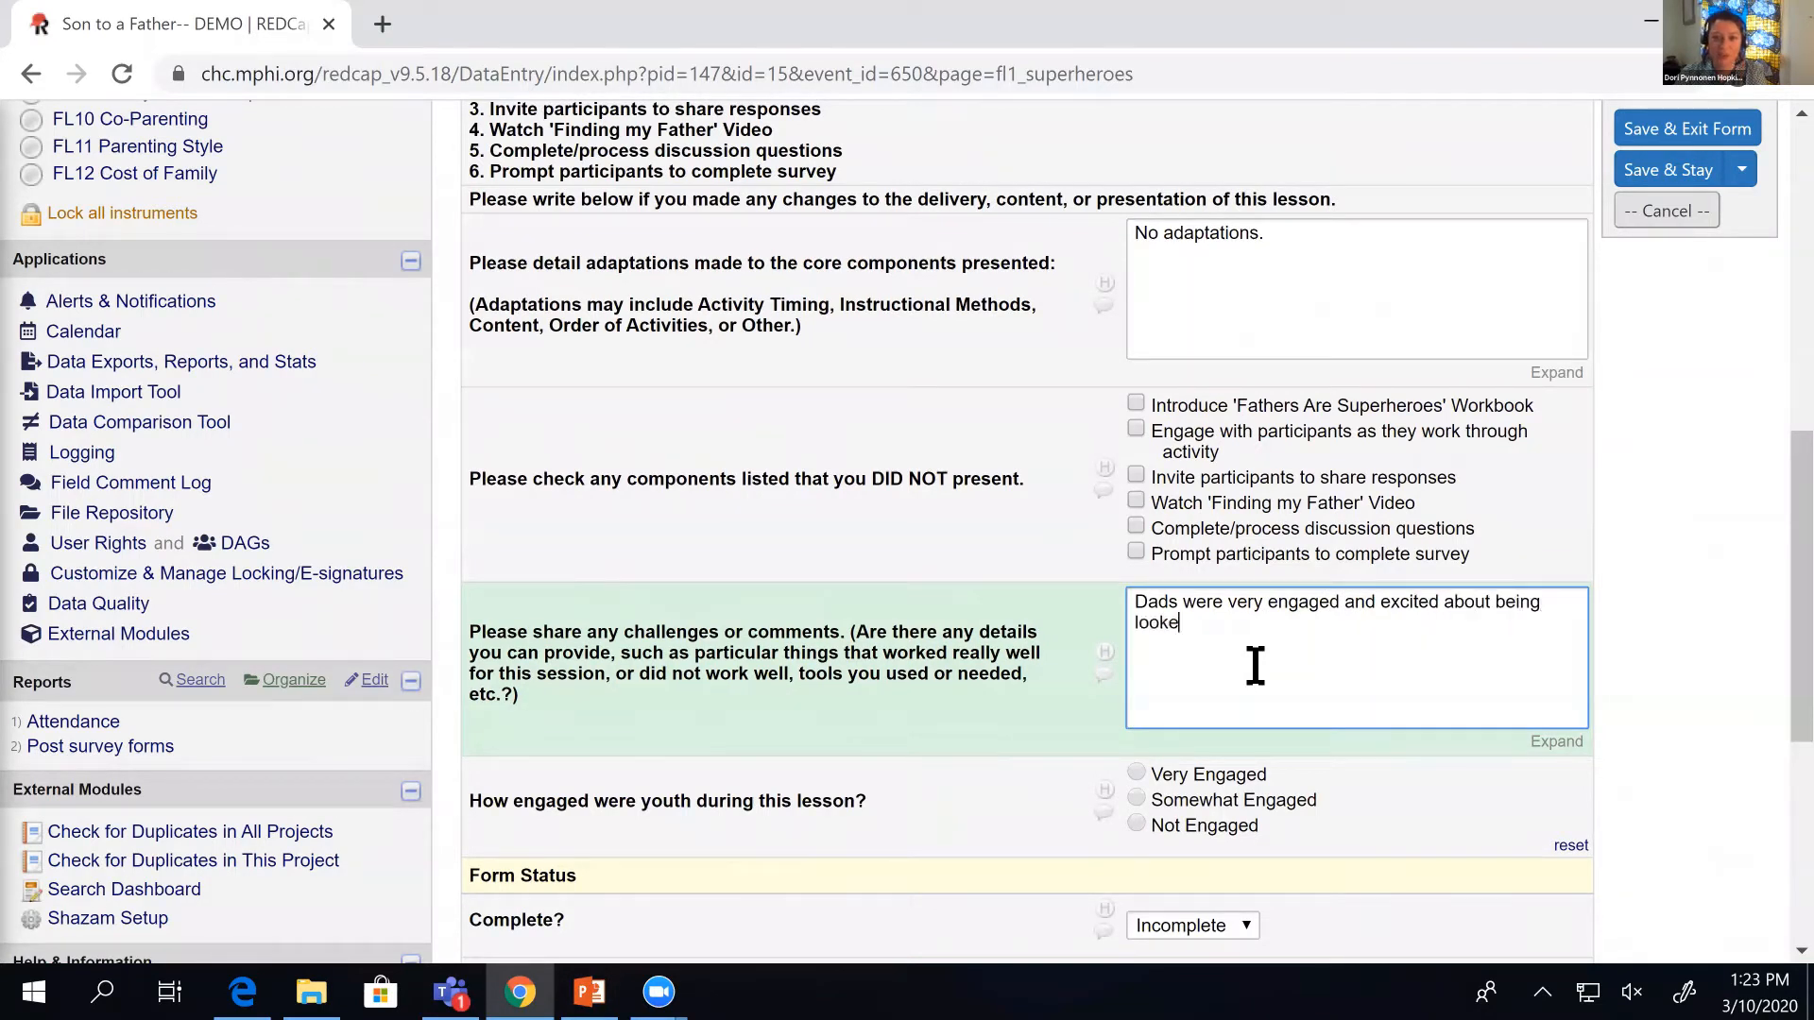
{"action": "type", "text": "d at as super heroes"}
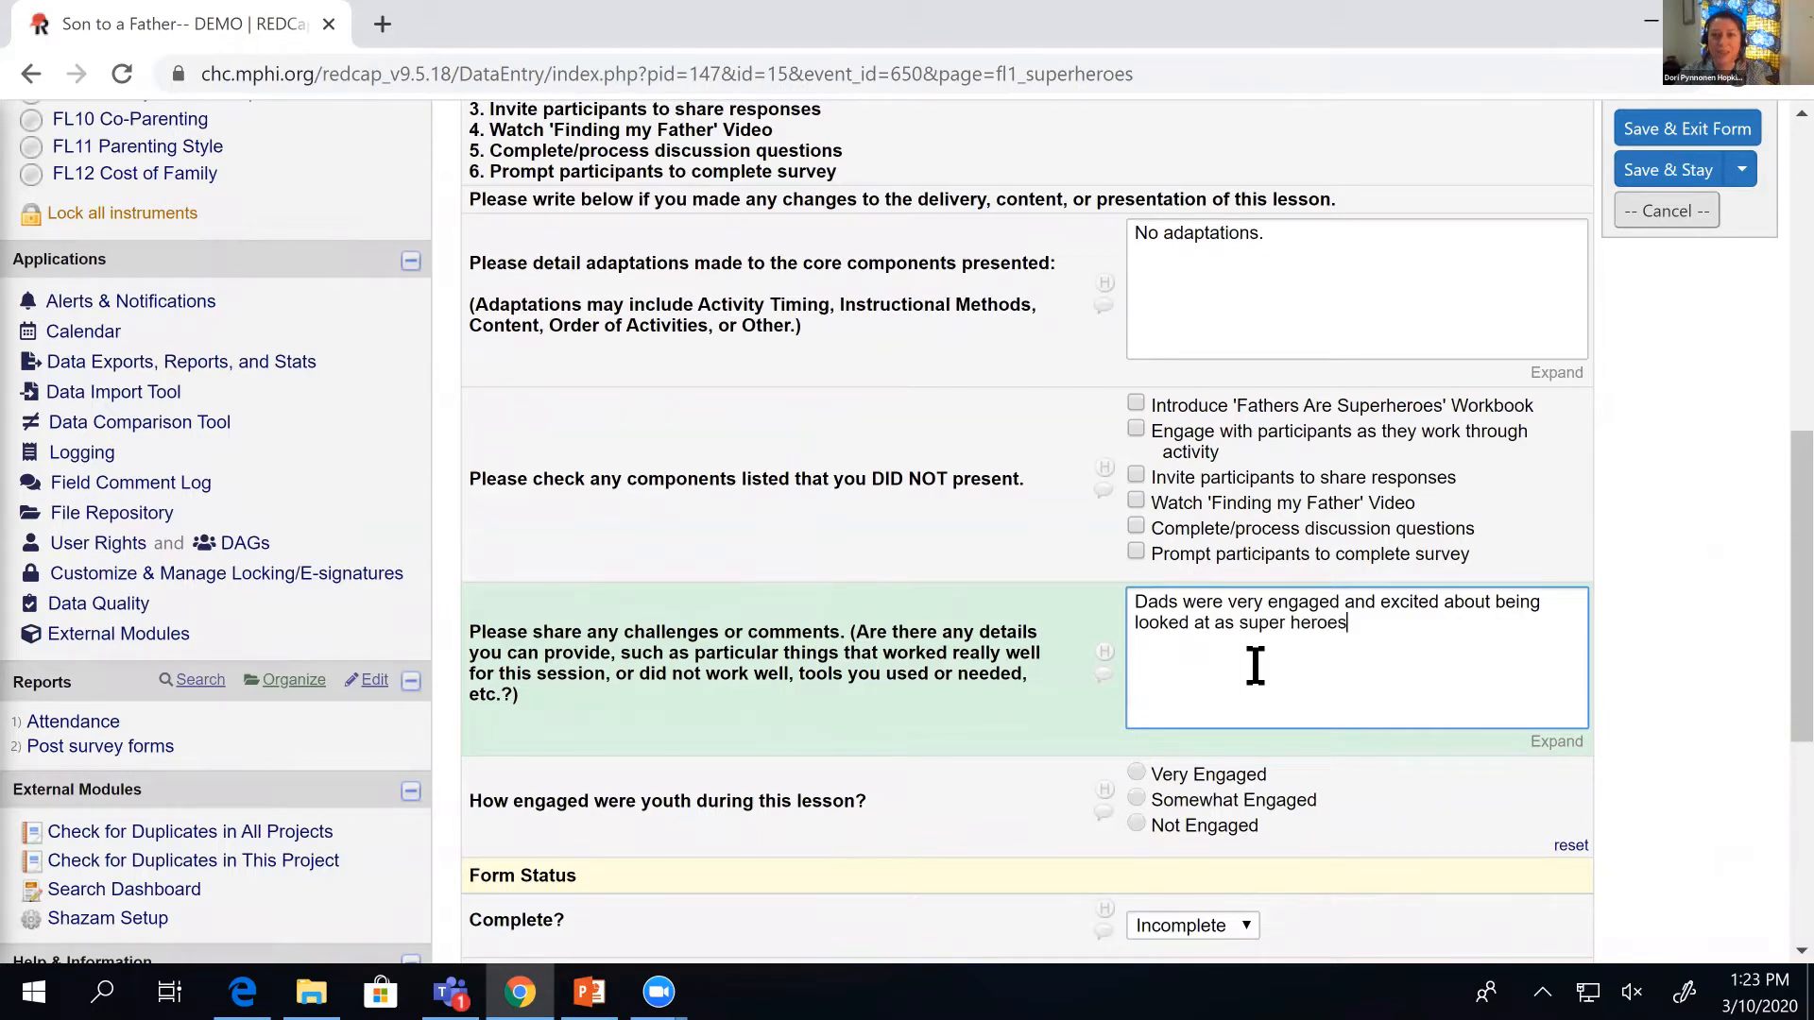
{"action": "type", "text": "."}
Rate the youth as Very Engaged during the lesson, then save and exit the form with its status set to Complete.
{"action": "left_click", "coordinate": [1226, 777]}
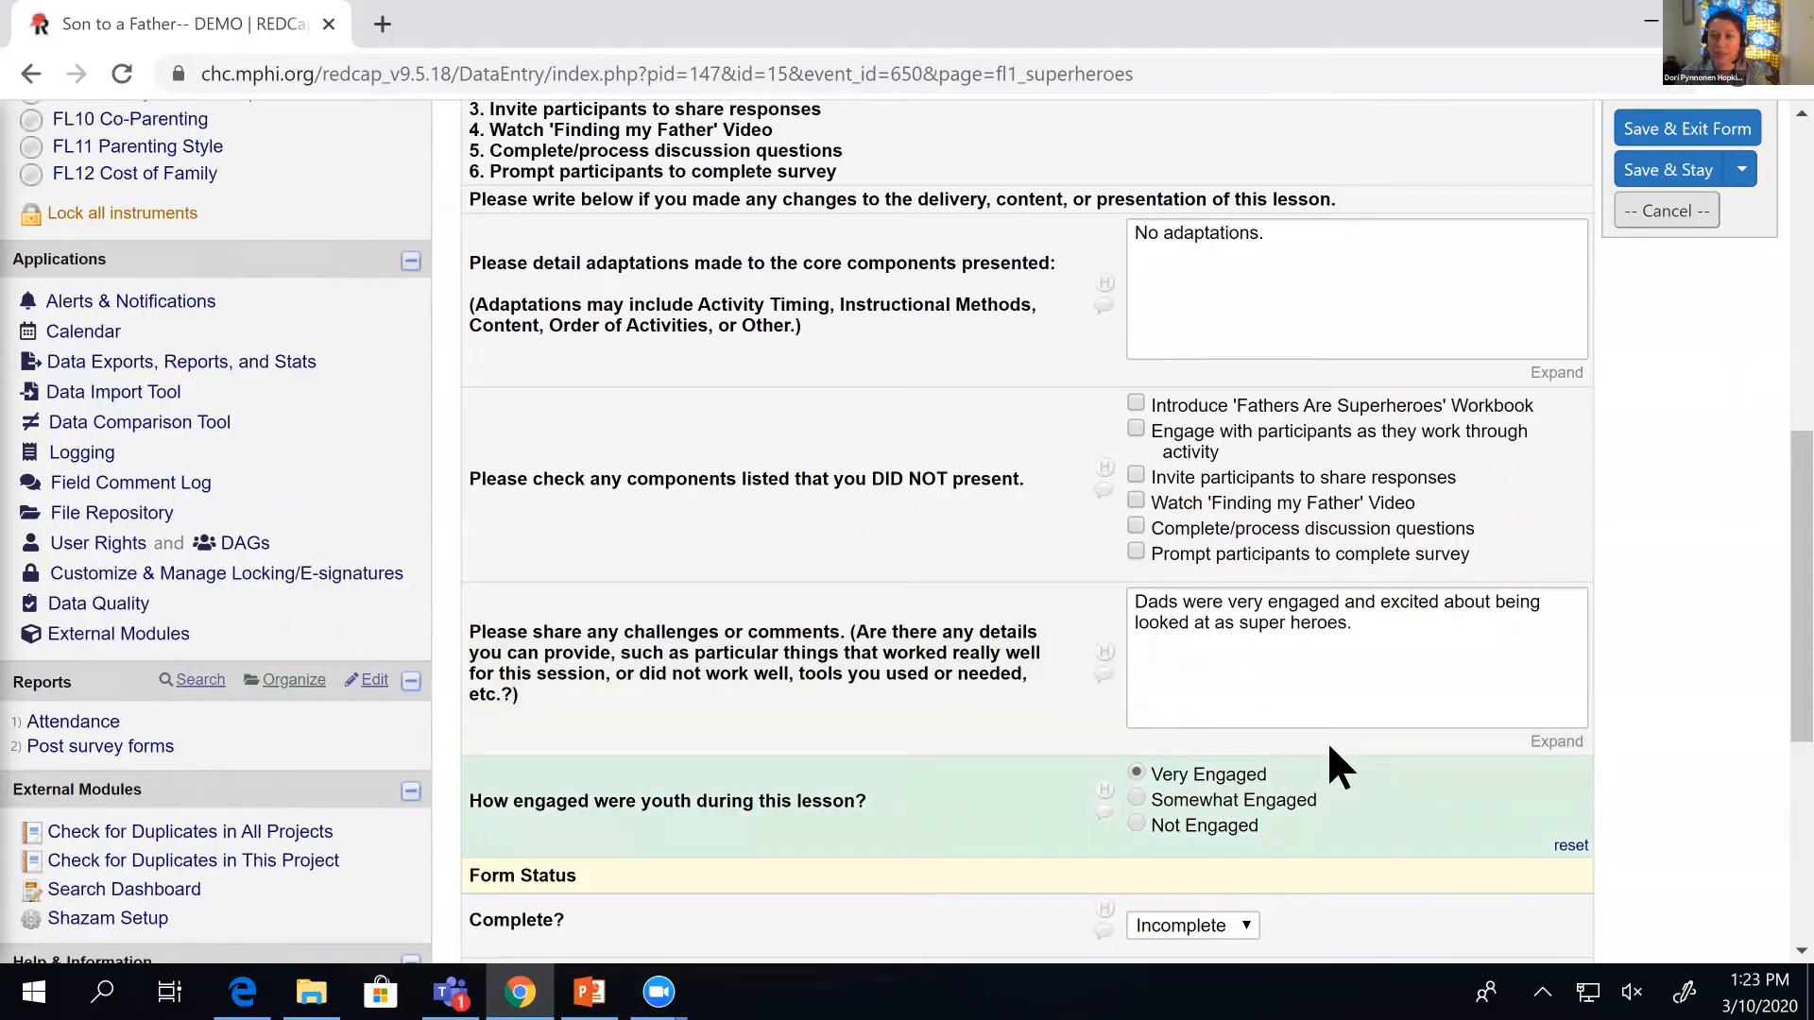
{"action": "scroll", "coordinate": [1329, 741], "scroll_direction": "down", "scroll_amount": 5}
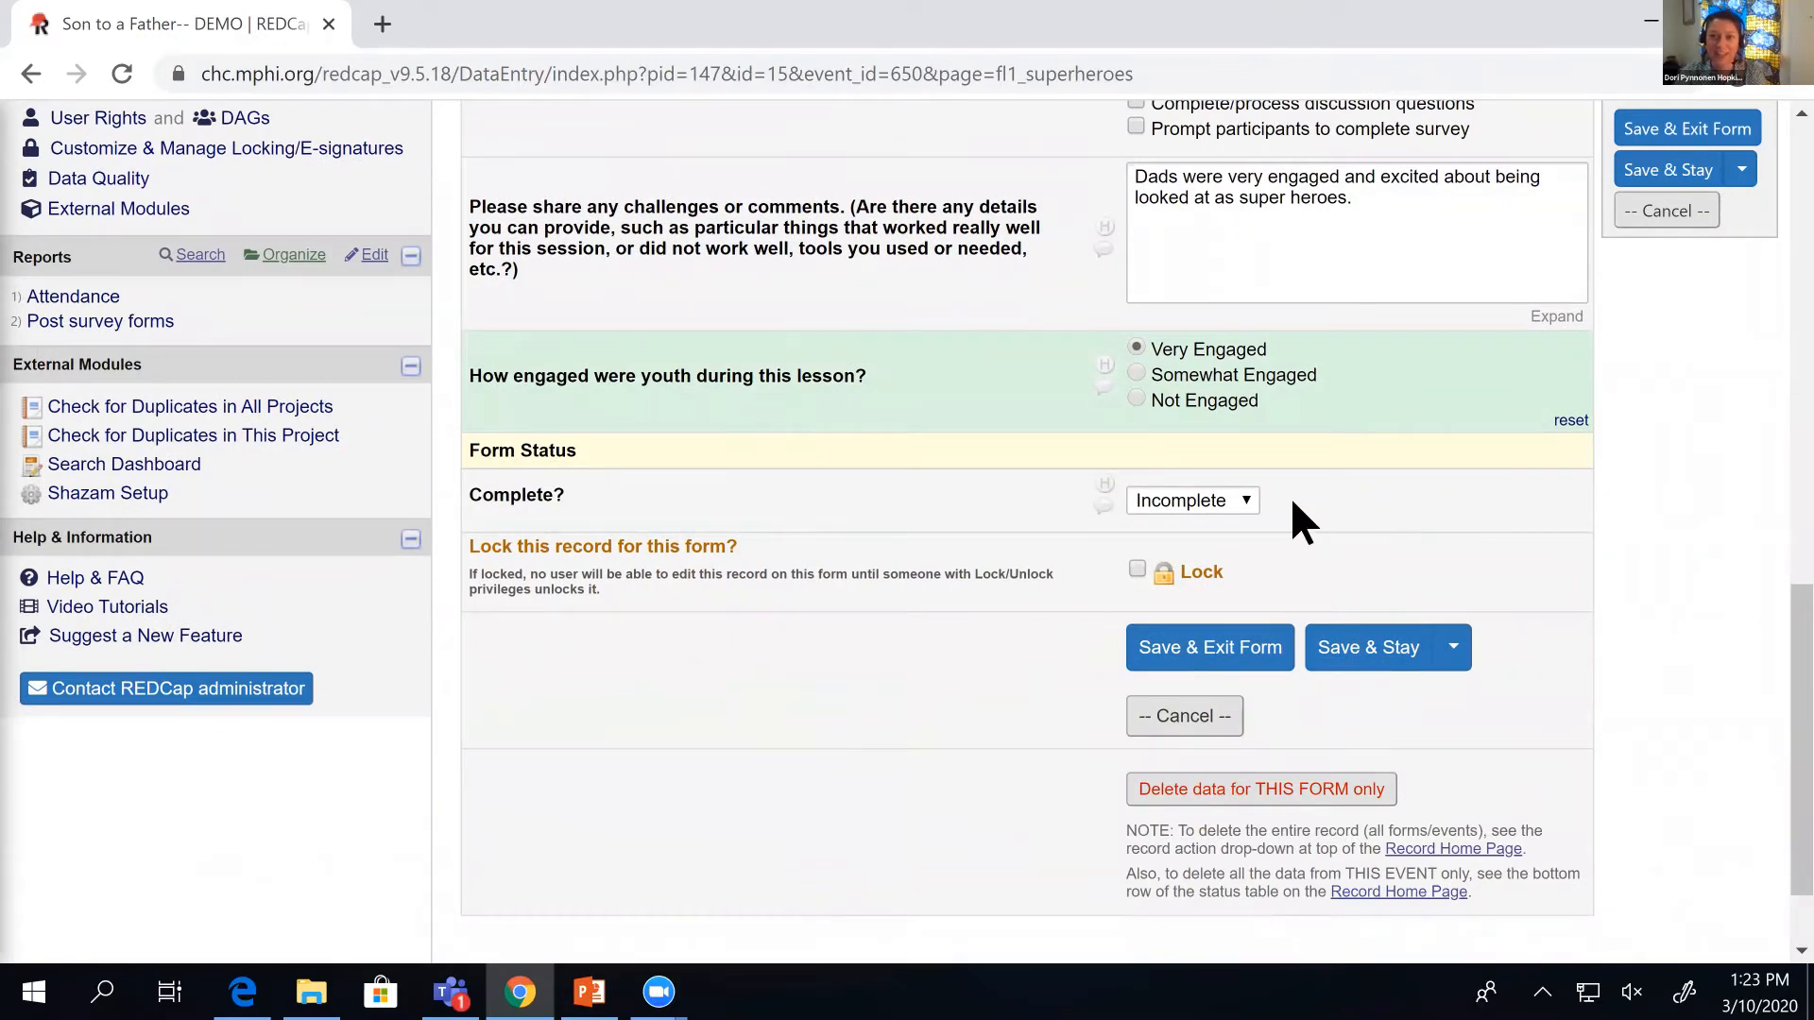
{"action": "left_click", "coordinate": [1236, 499]}
{"action": "left_click", "coordinate": [1208, 631]}
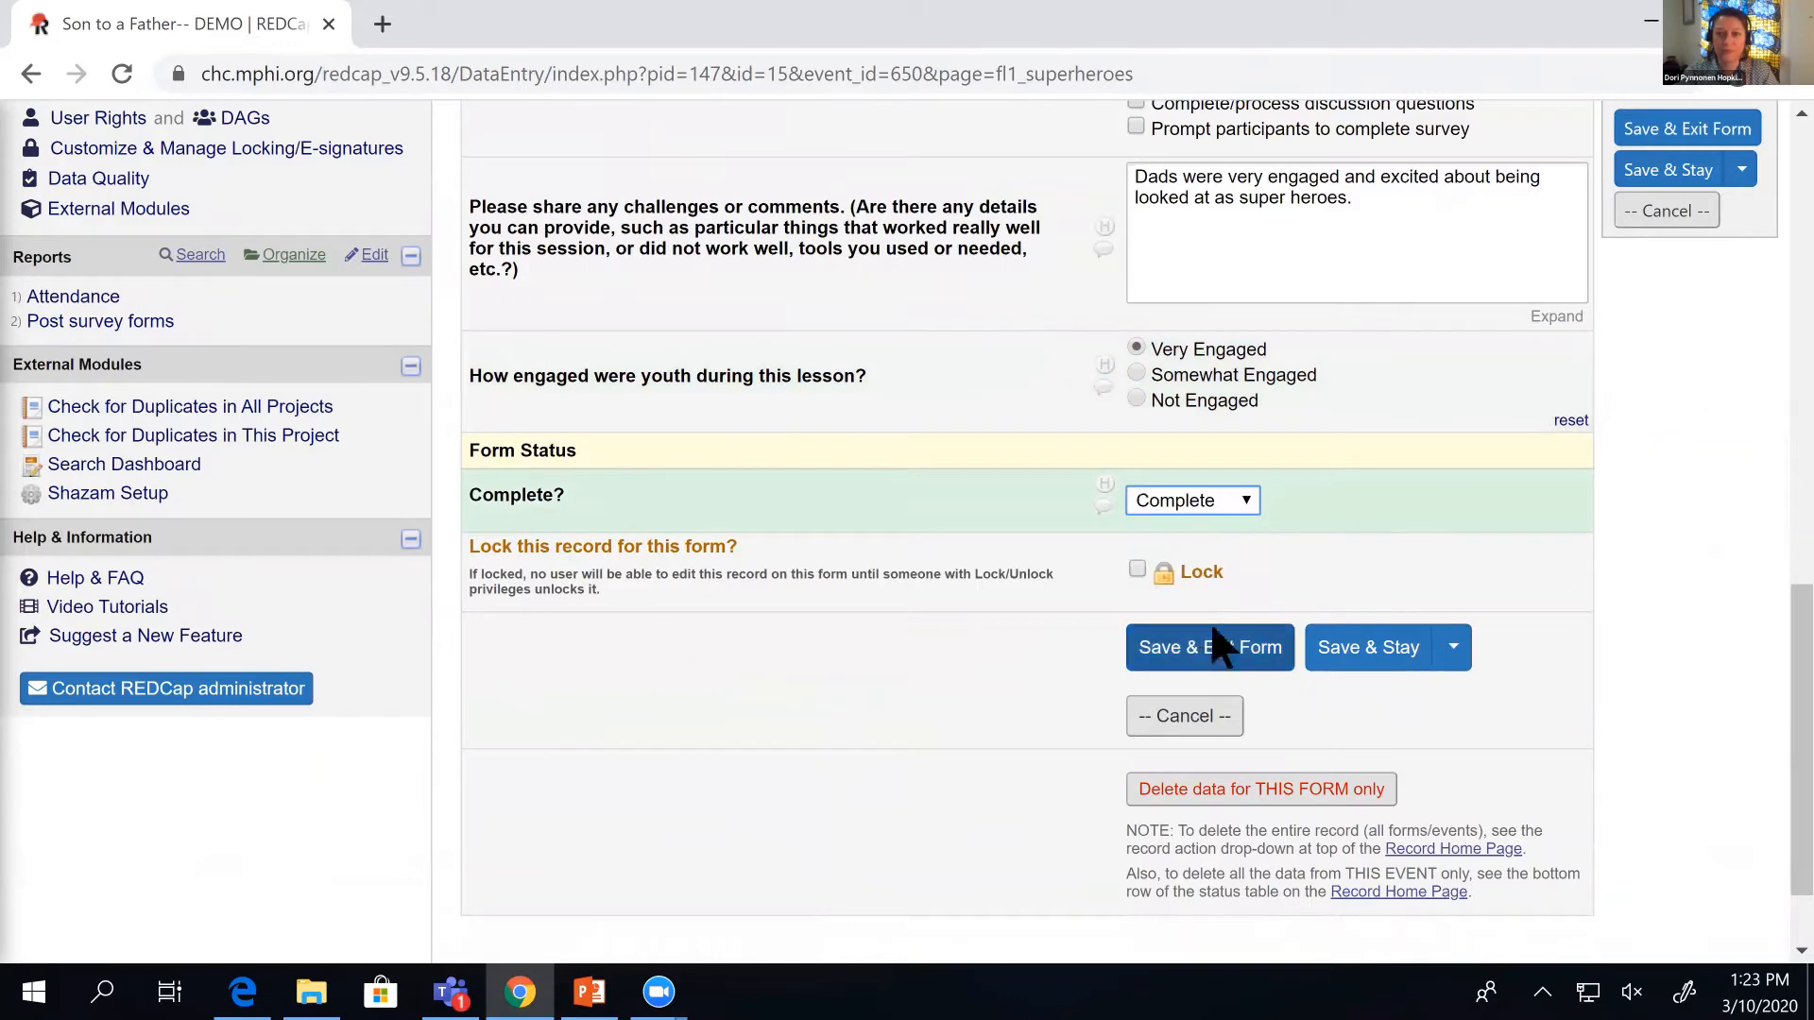
{"action": "left_click", "coordinate": [1666, 123]}
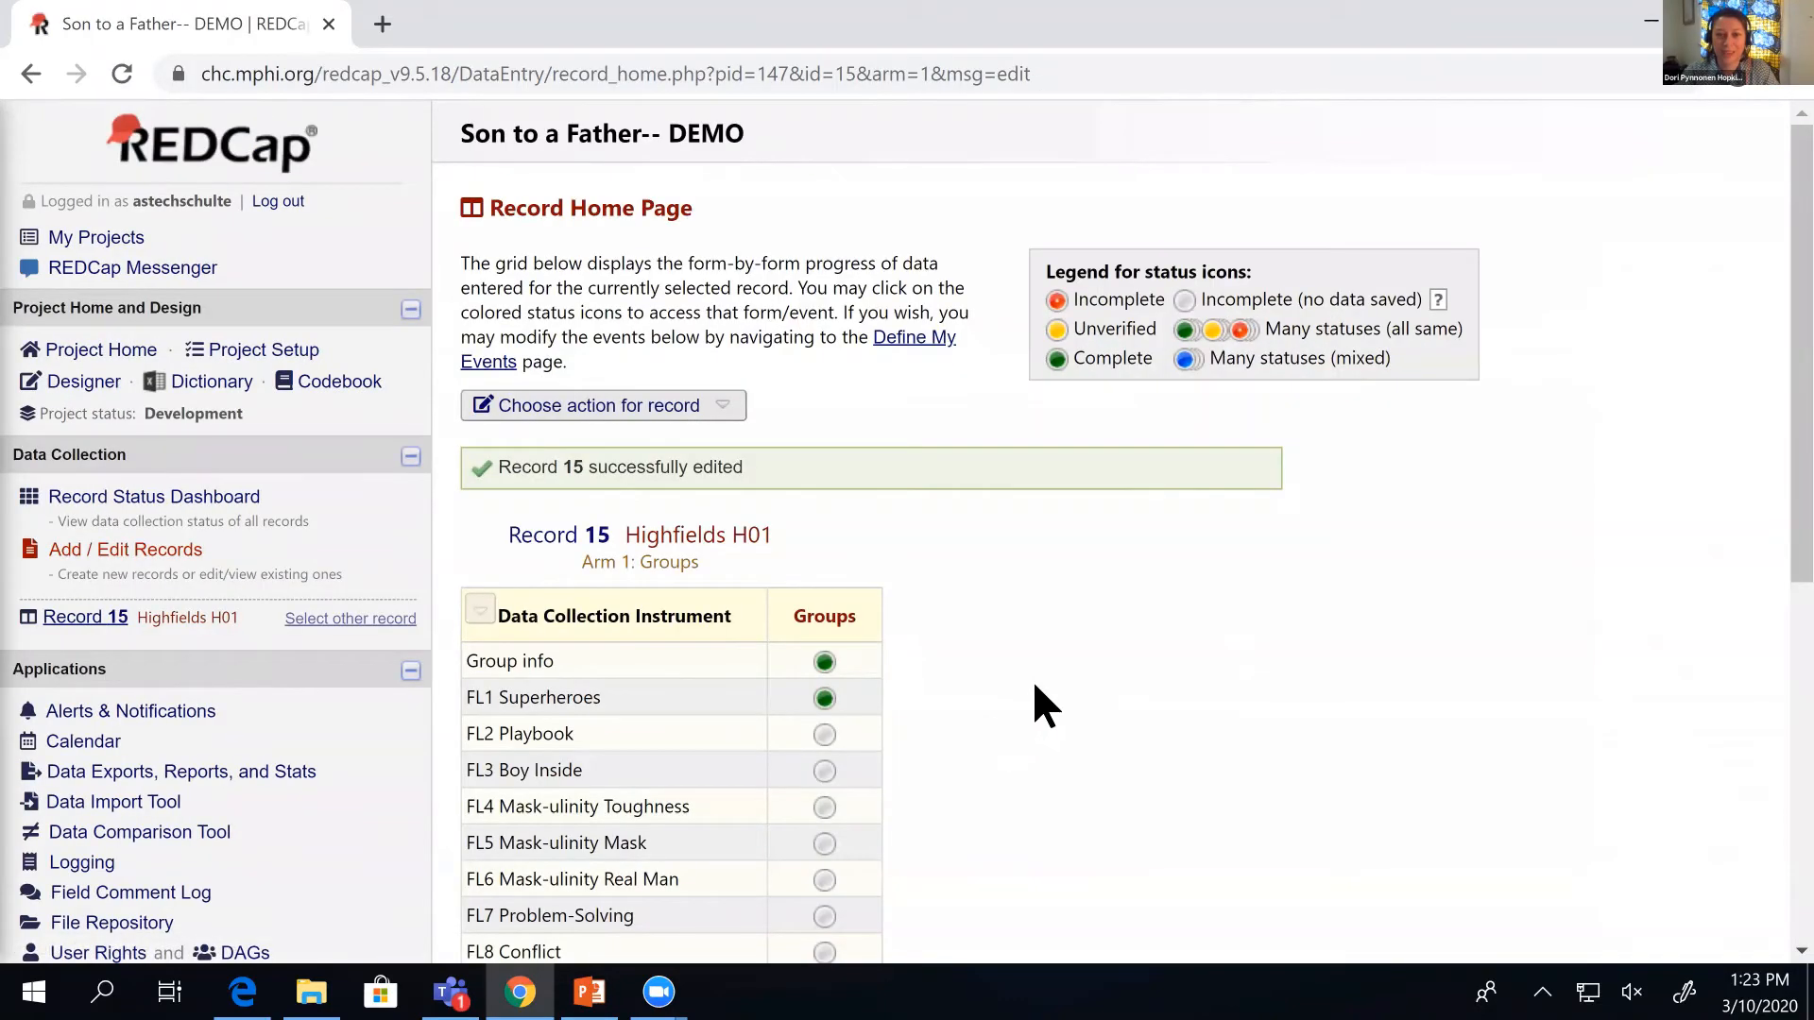
Reopen the FL1 Superheroes form and mark "Watch 'Finding my Father' Video" as not presented, with the explanation "Video wouldn't load".
{"action": "scroll", "coordinate": [1035, 685], "scroll_direction": "down", "scroll_amount": 1}
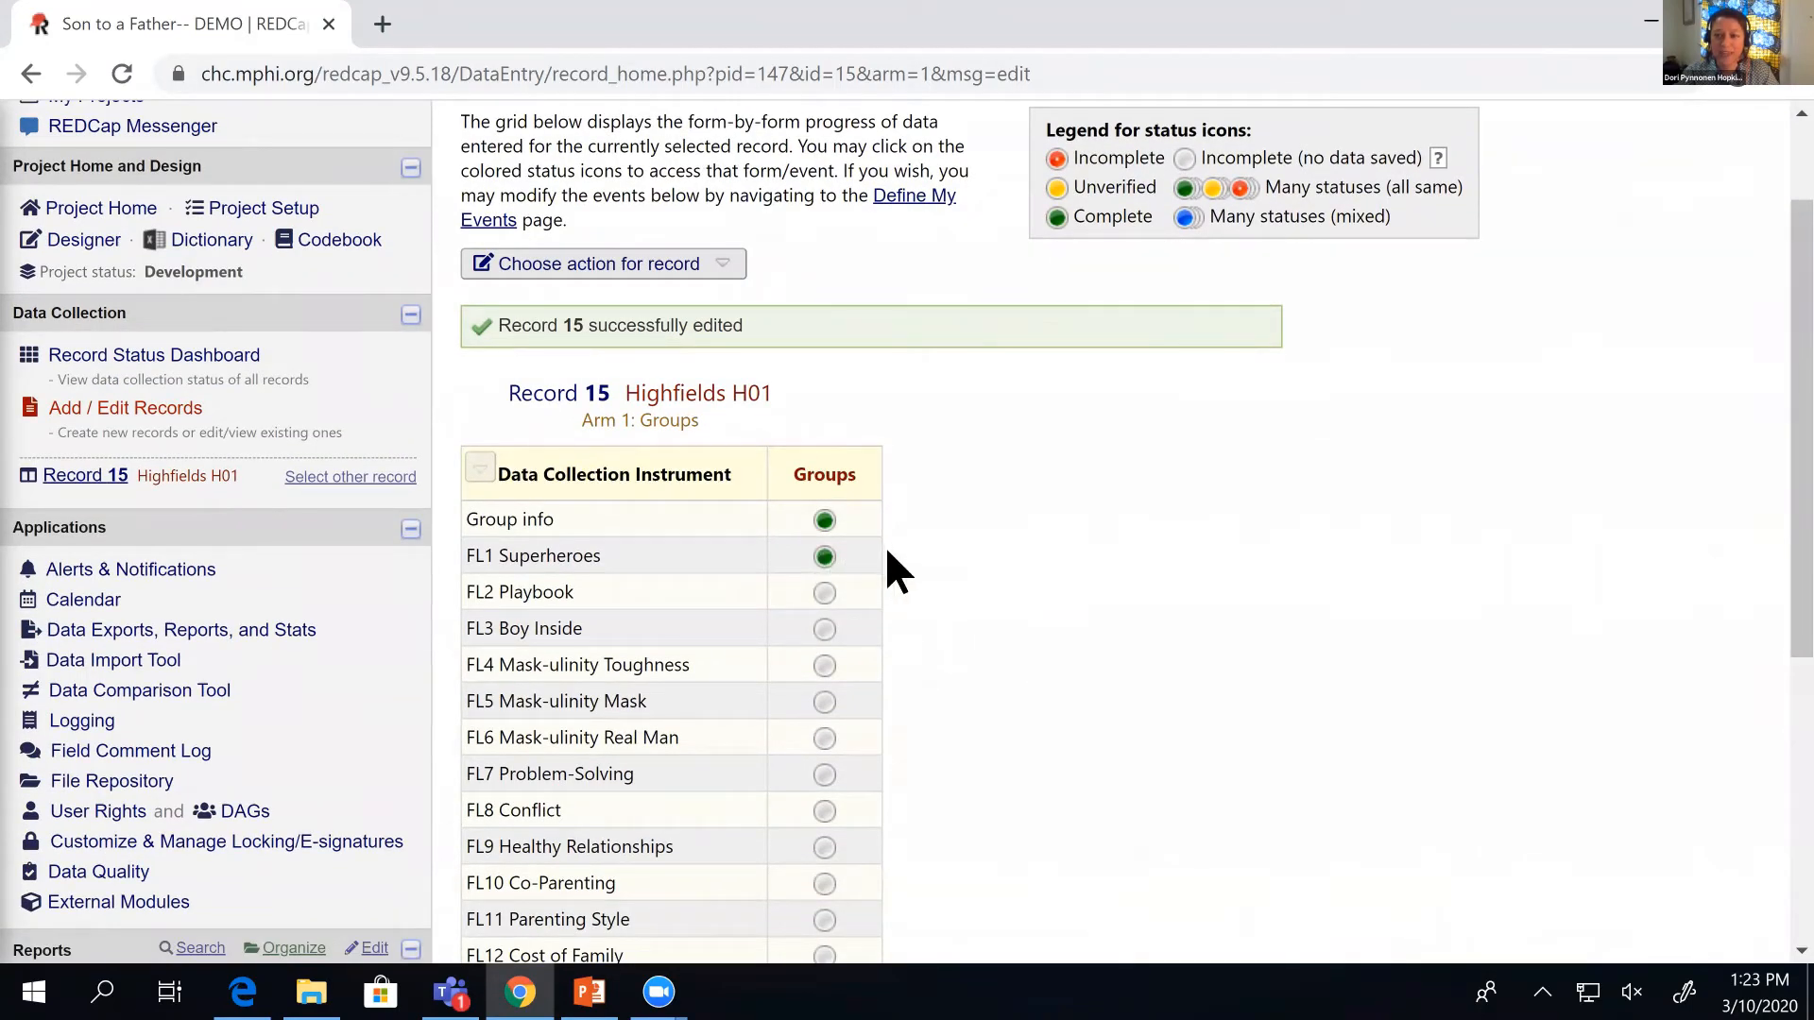
{"action": "left_click", "coordinate": [823, 557]}
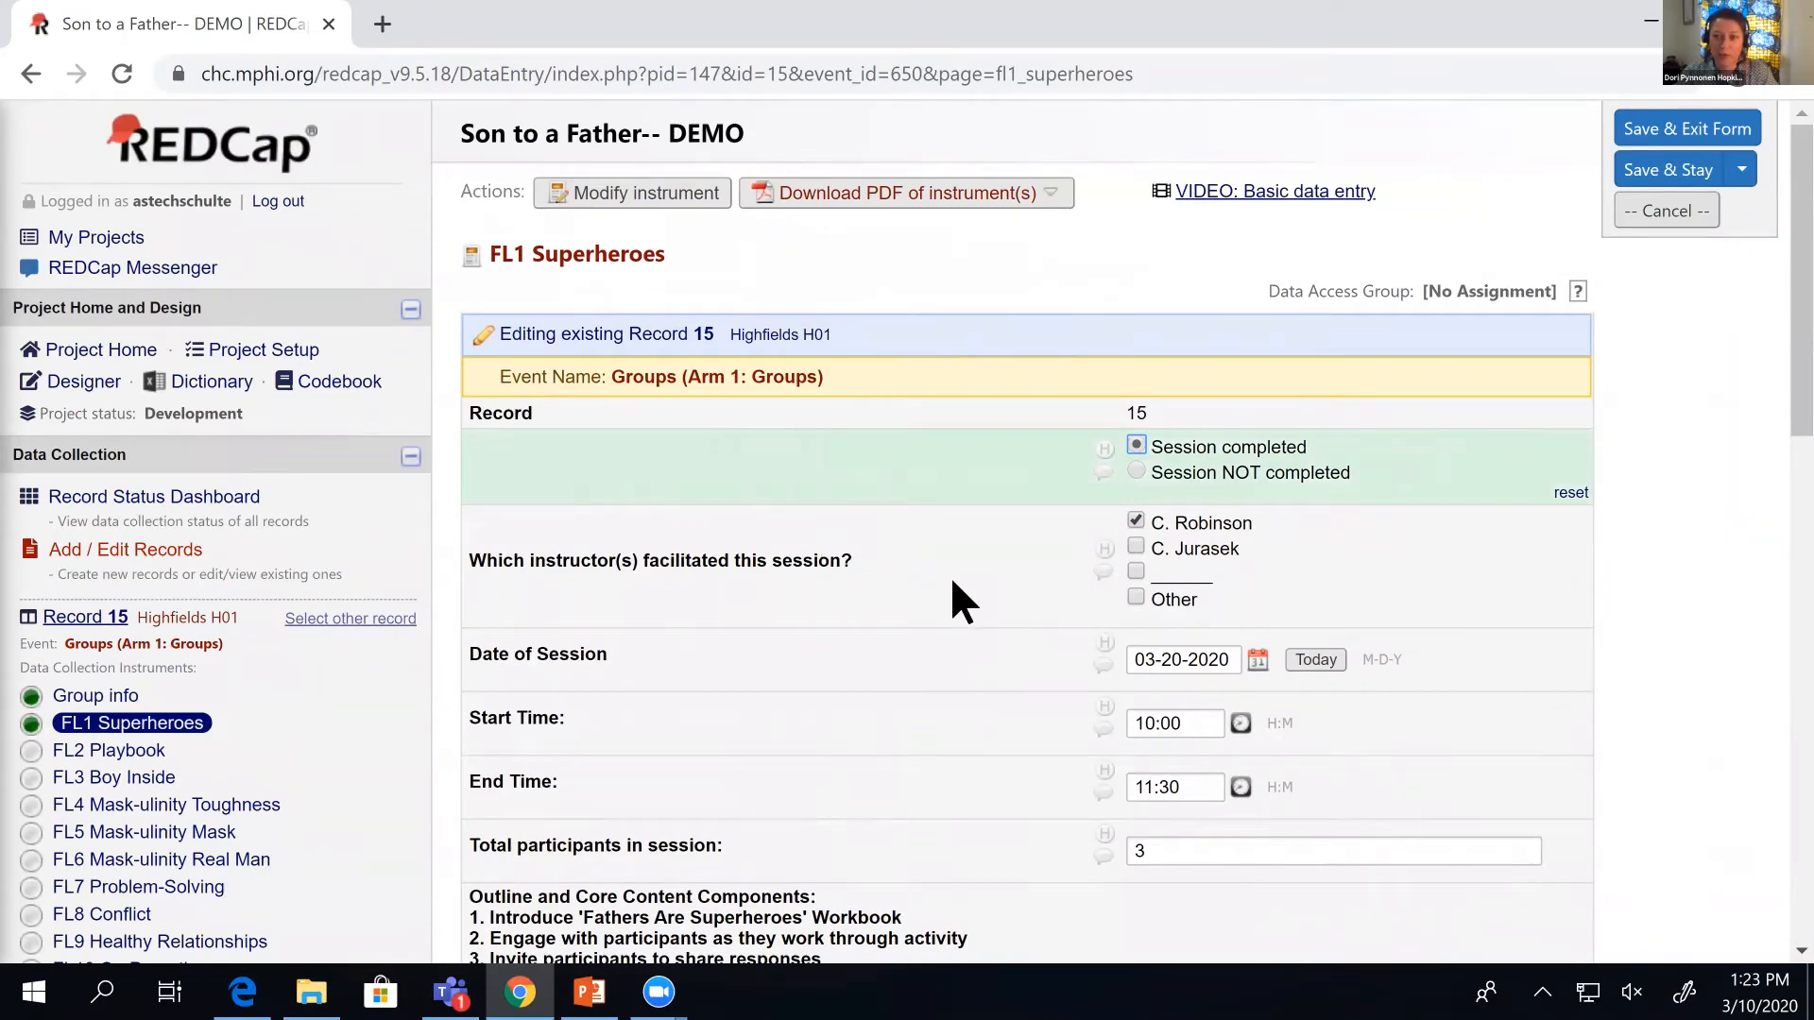
{"action": "scroll", "coordinate": [951, 580], "scroll_direction": "down", "scroll_amount": 3}
{"action": "scroll", "coordinate": [952, 581], "scroll_direction": "down", "scroll_amount": 5}
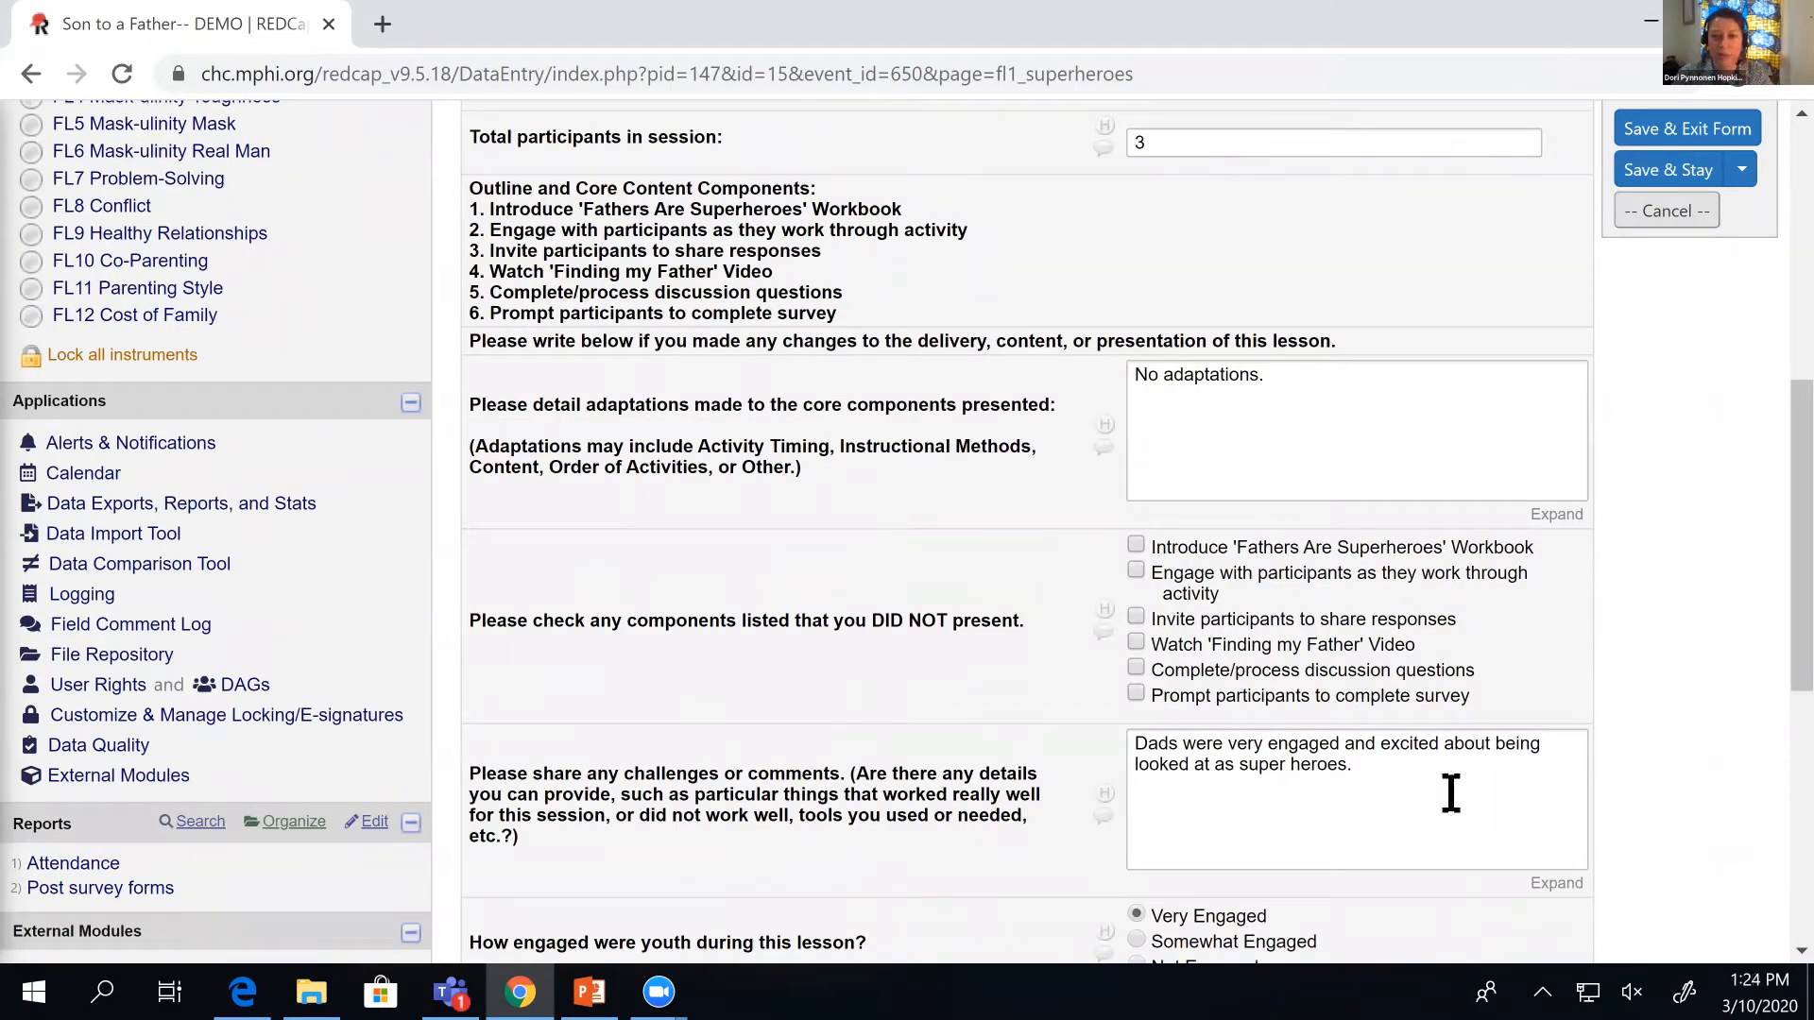
{"action": "scroll", "coordinate": [1442, 819], "scroll_direction": "down", "scroll_amount": 2}
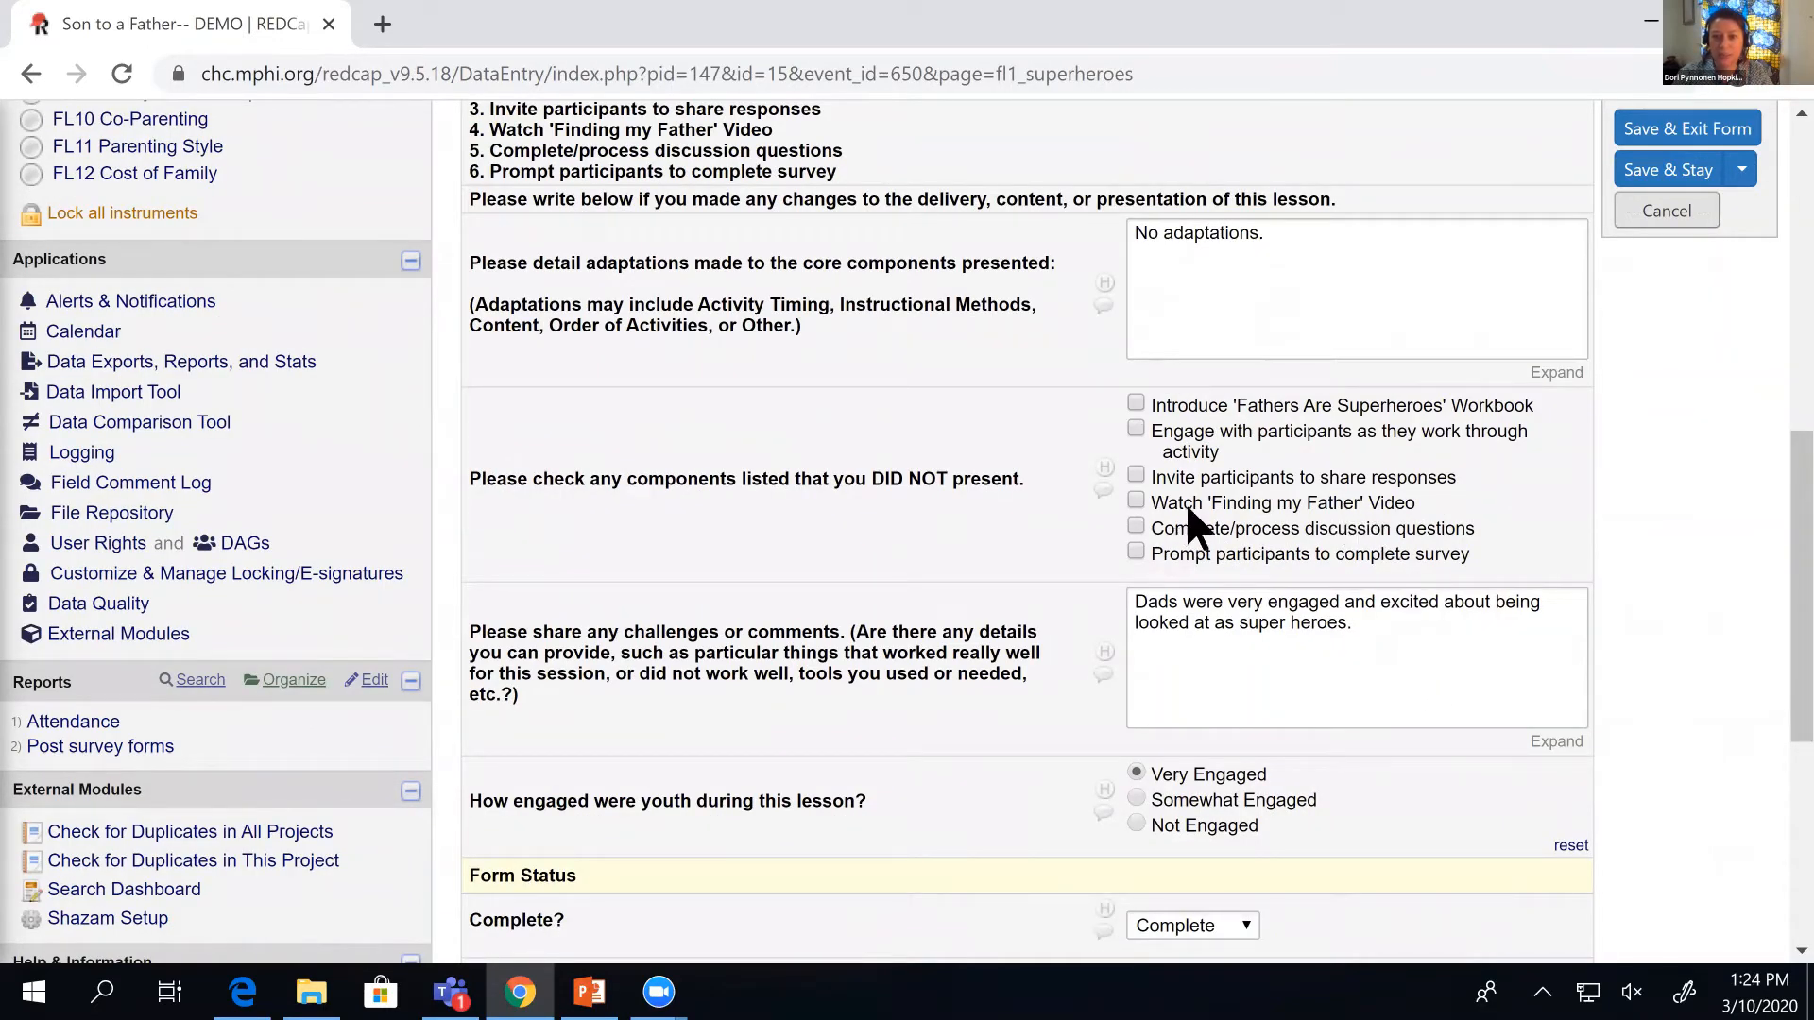
{"action": "left_click", "coordinate": [1136, 500]}
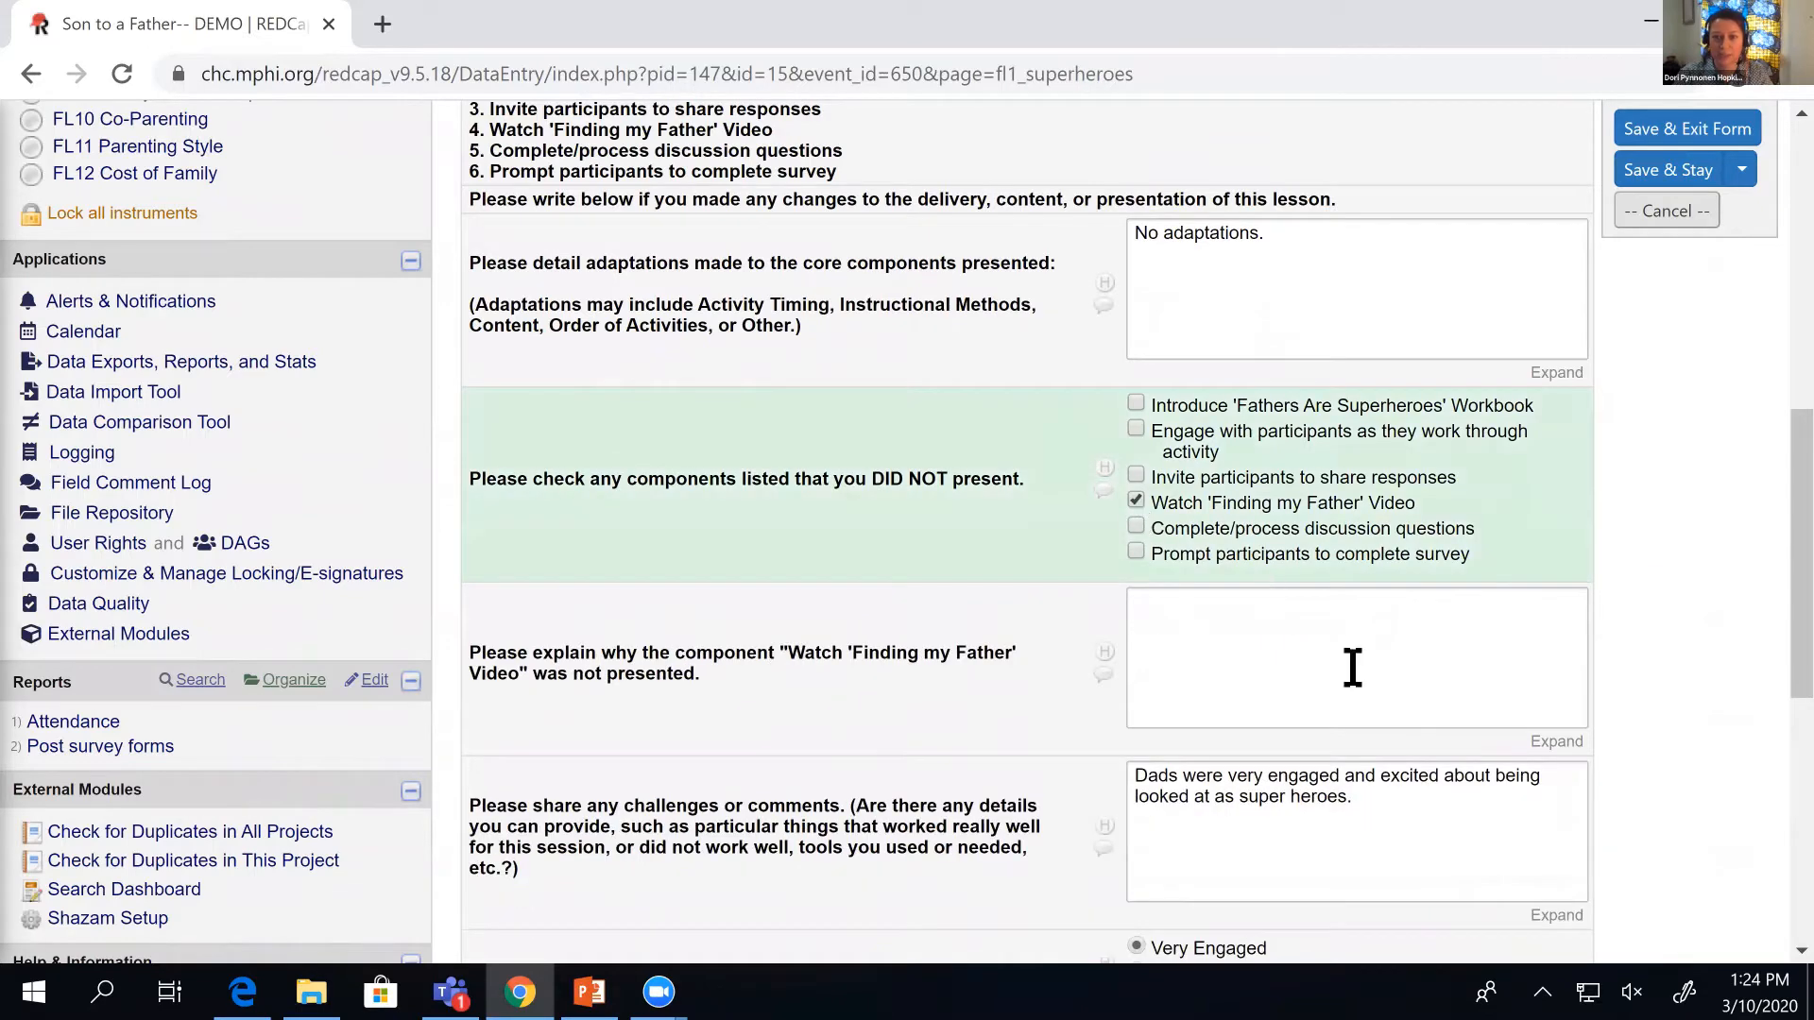
{"action": "left_click", "coordinate": [1353, 667]}
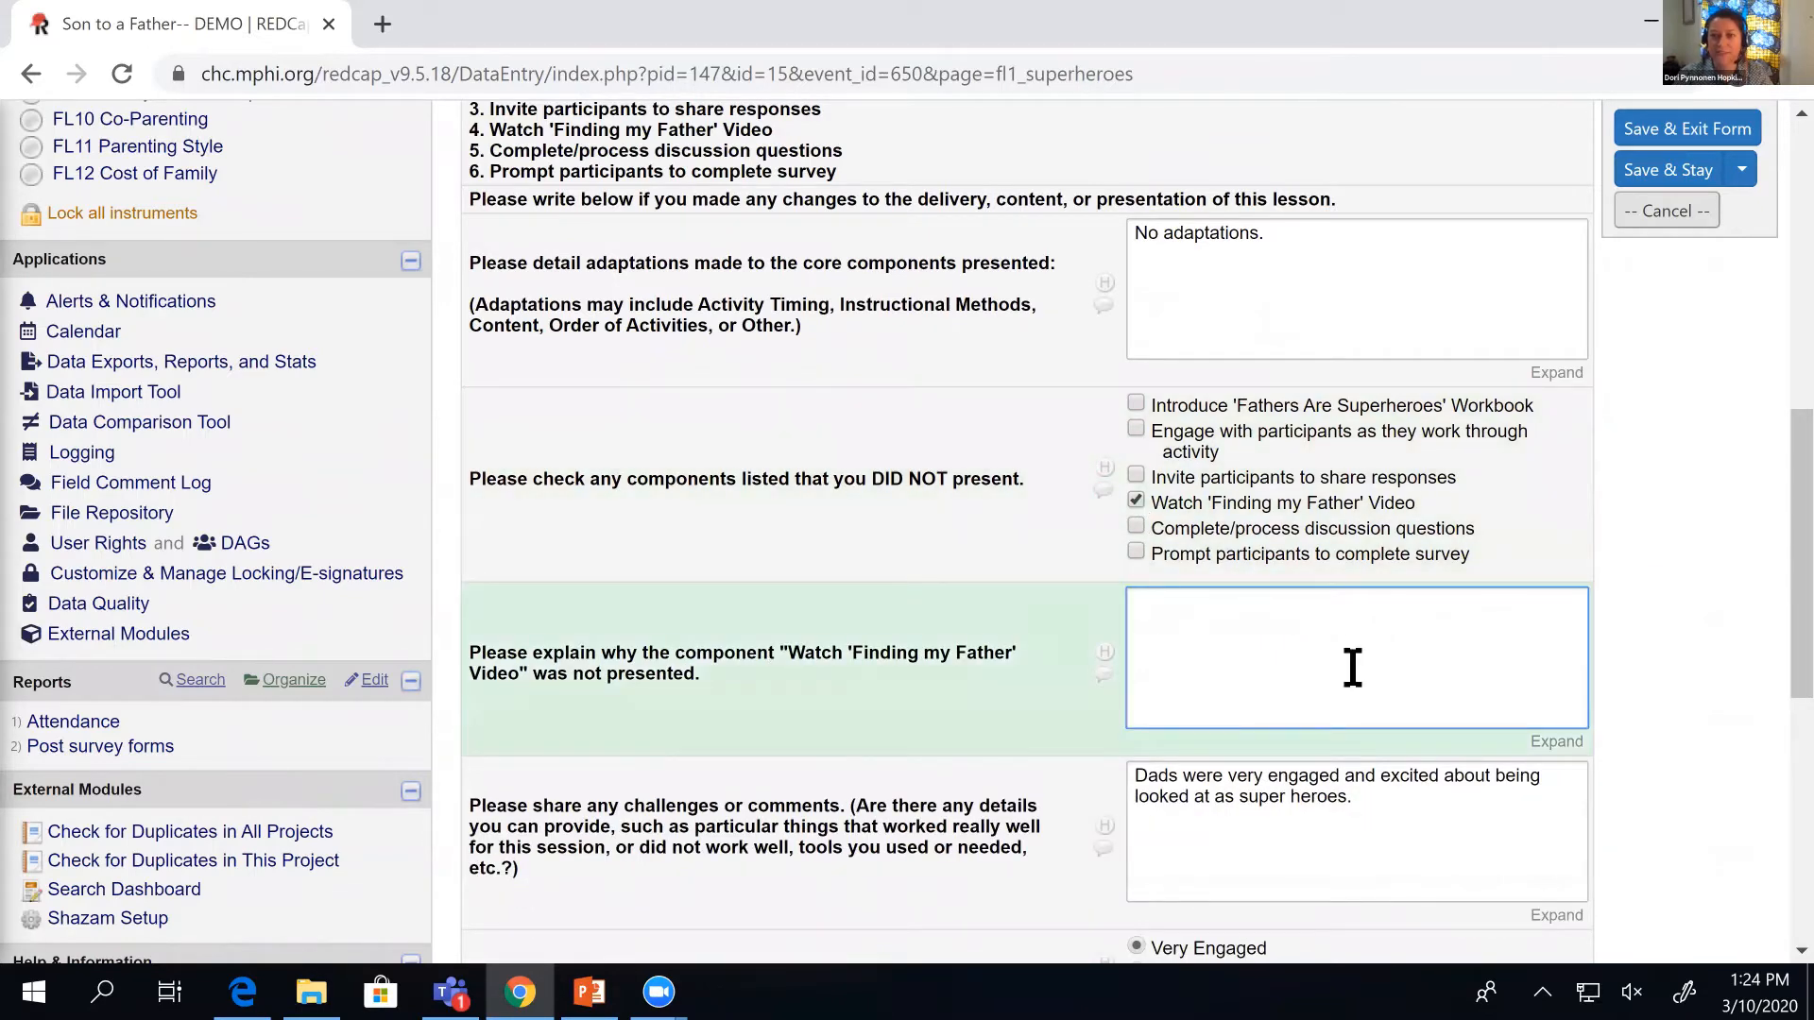
{"action": "type", "text": "Video wouldn't load"}
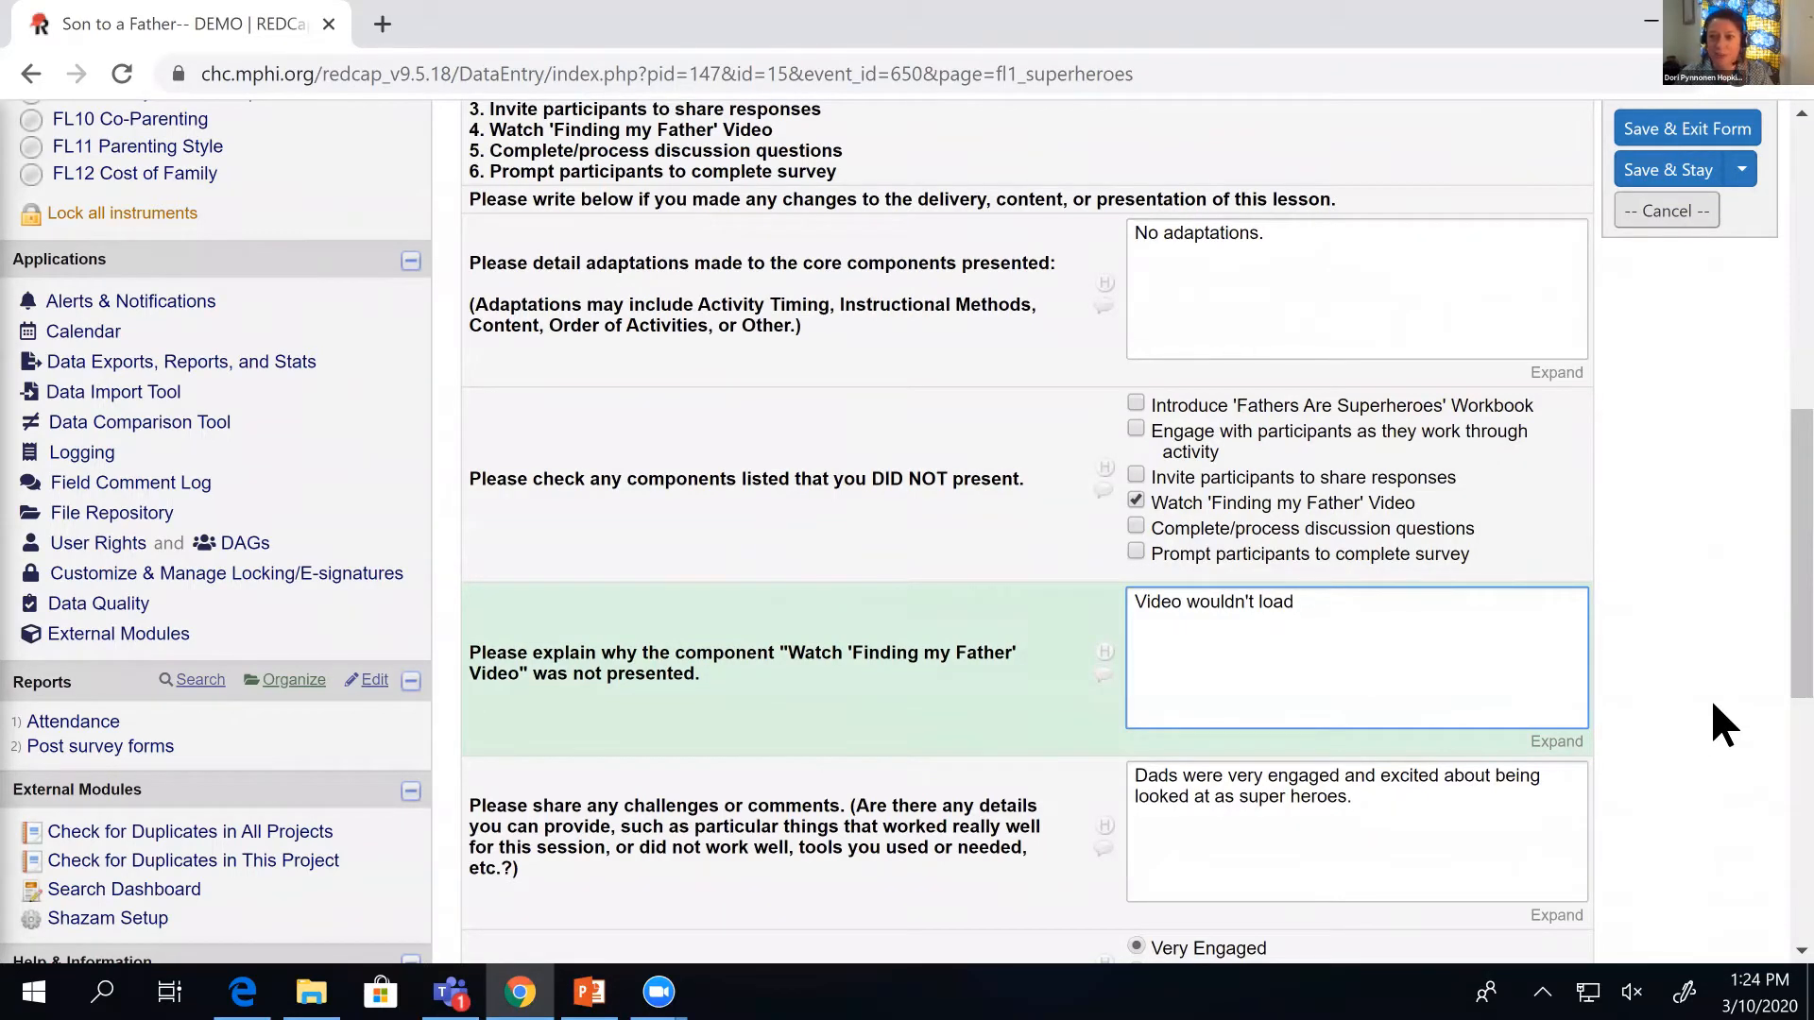
Mark "Invite participants to share responses" as not presented, with the explanation "Participants were still warming up and didn't want to share".
{"action": "scroll", "coordinate": [1711, 697], "scroll_direction": "down", "scroll_amount": 1}
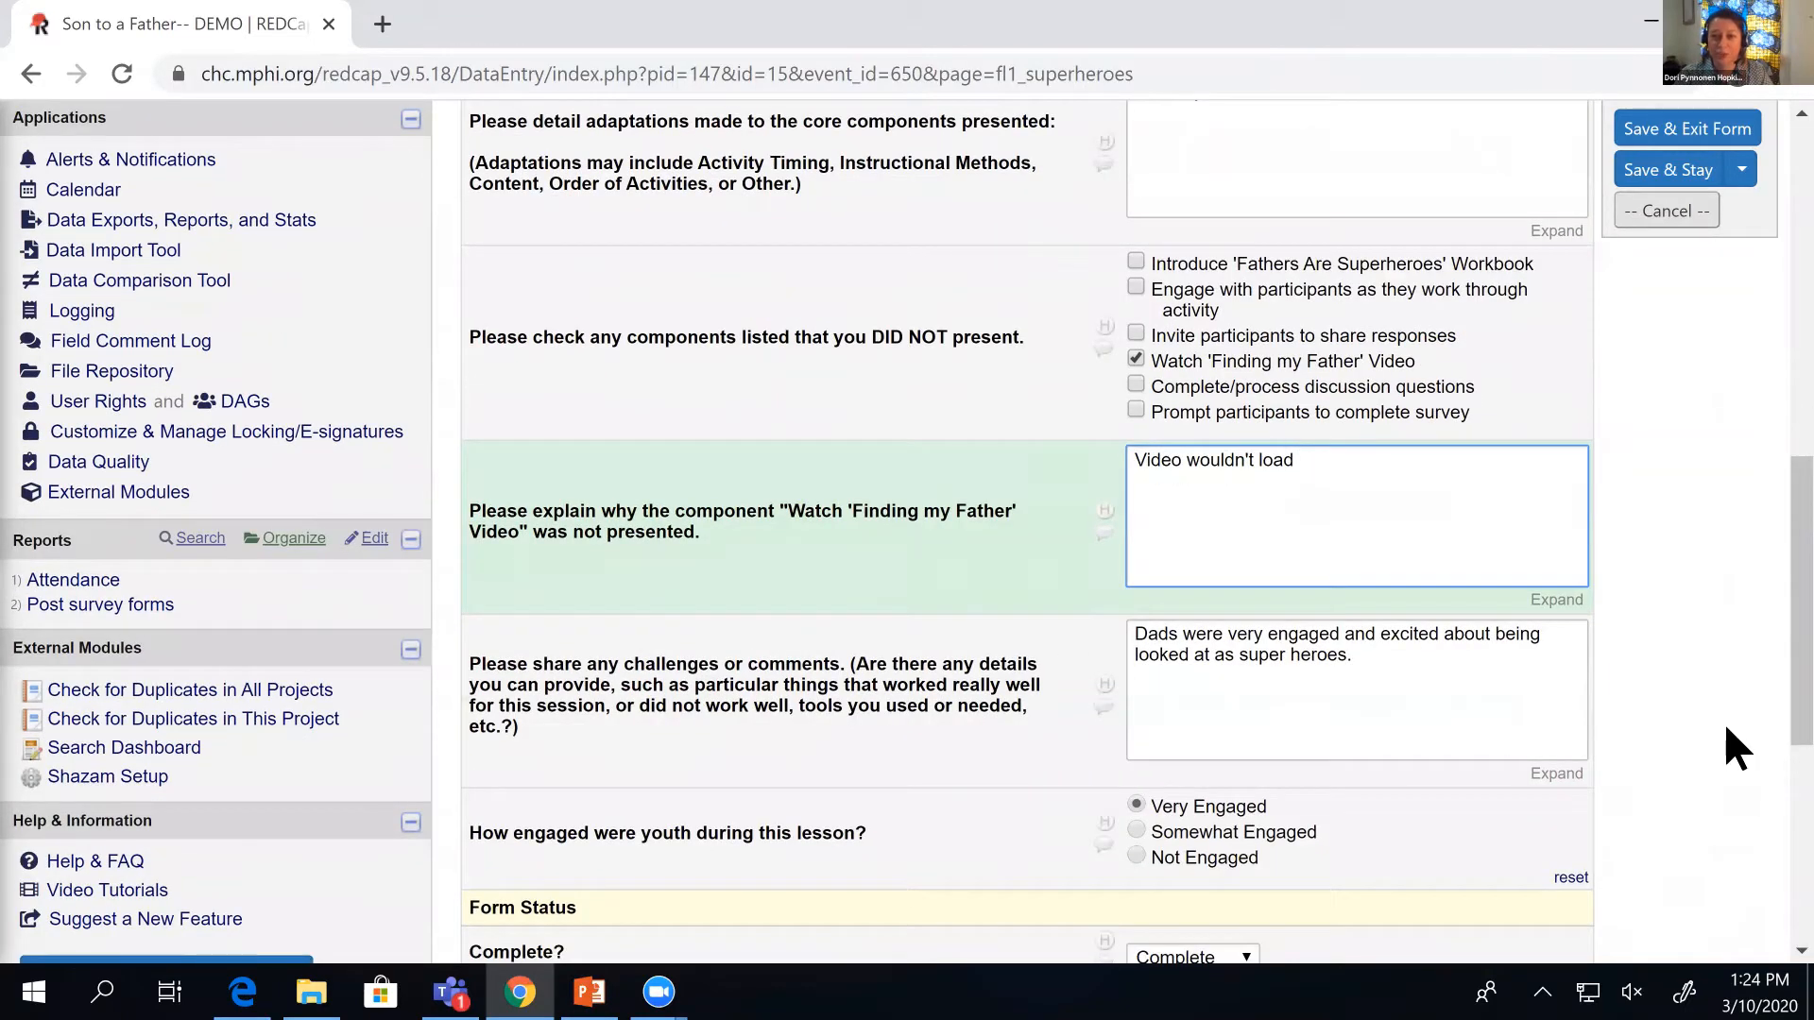
{"action": "left_click", "coordinate": [1375, 340]}
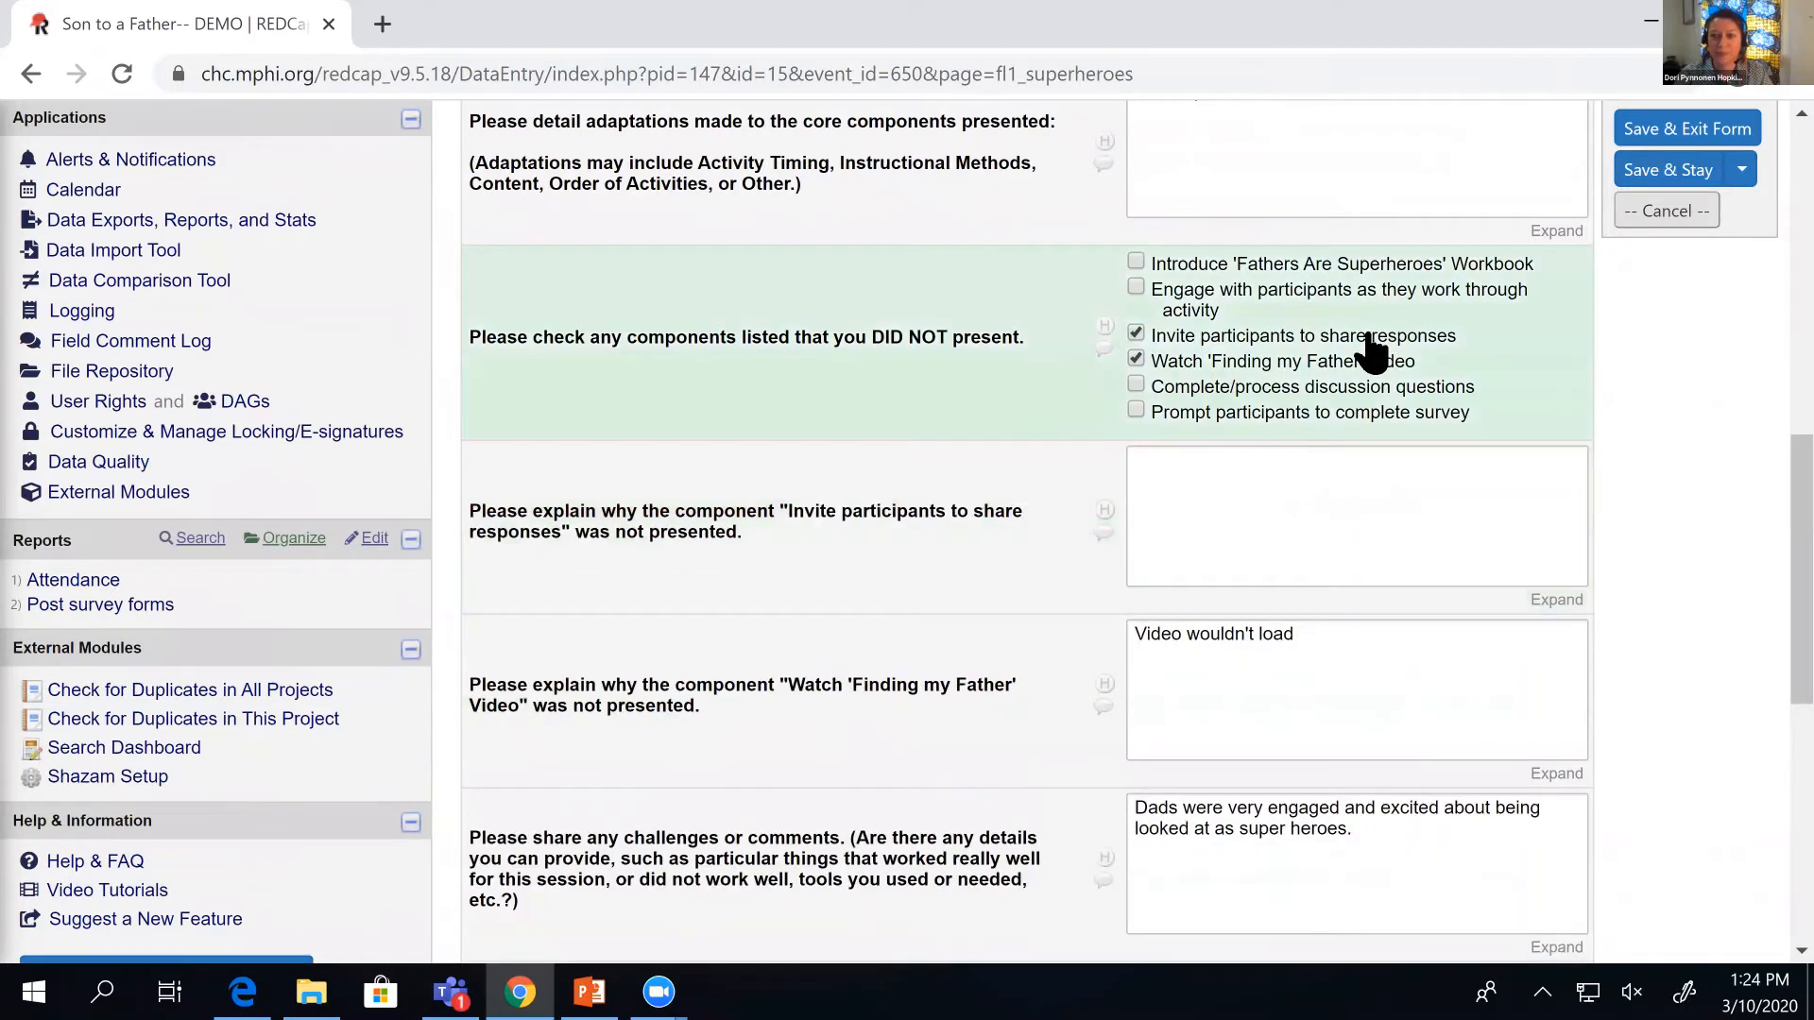
{"action": "left_click", "coordinate": [1364, 473]}
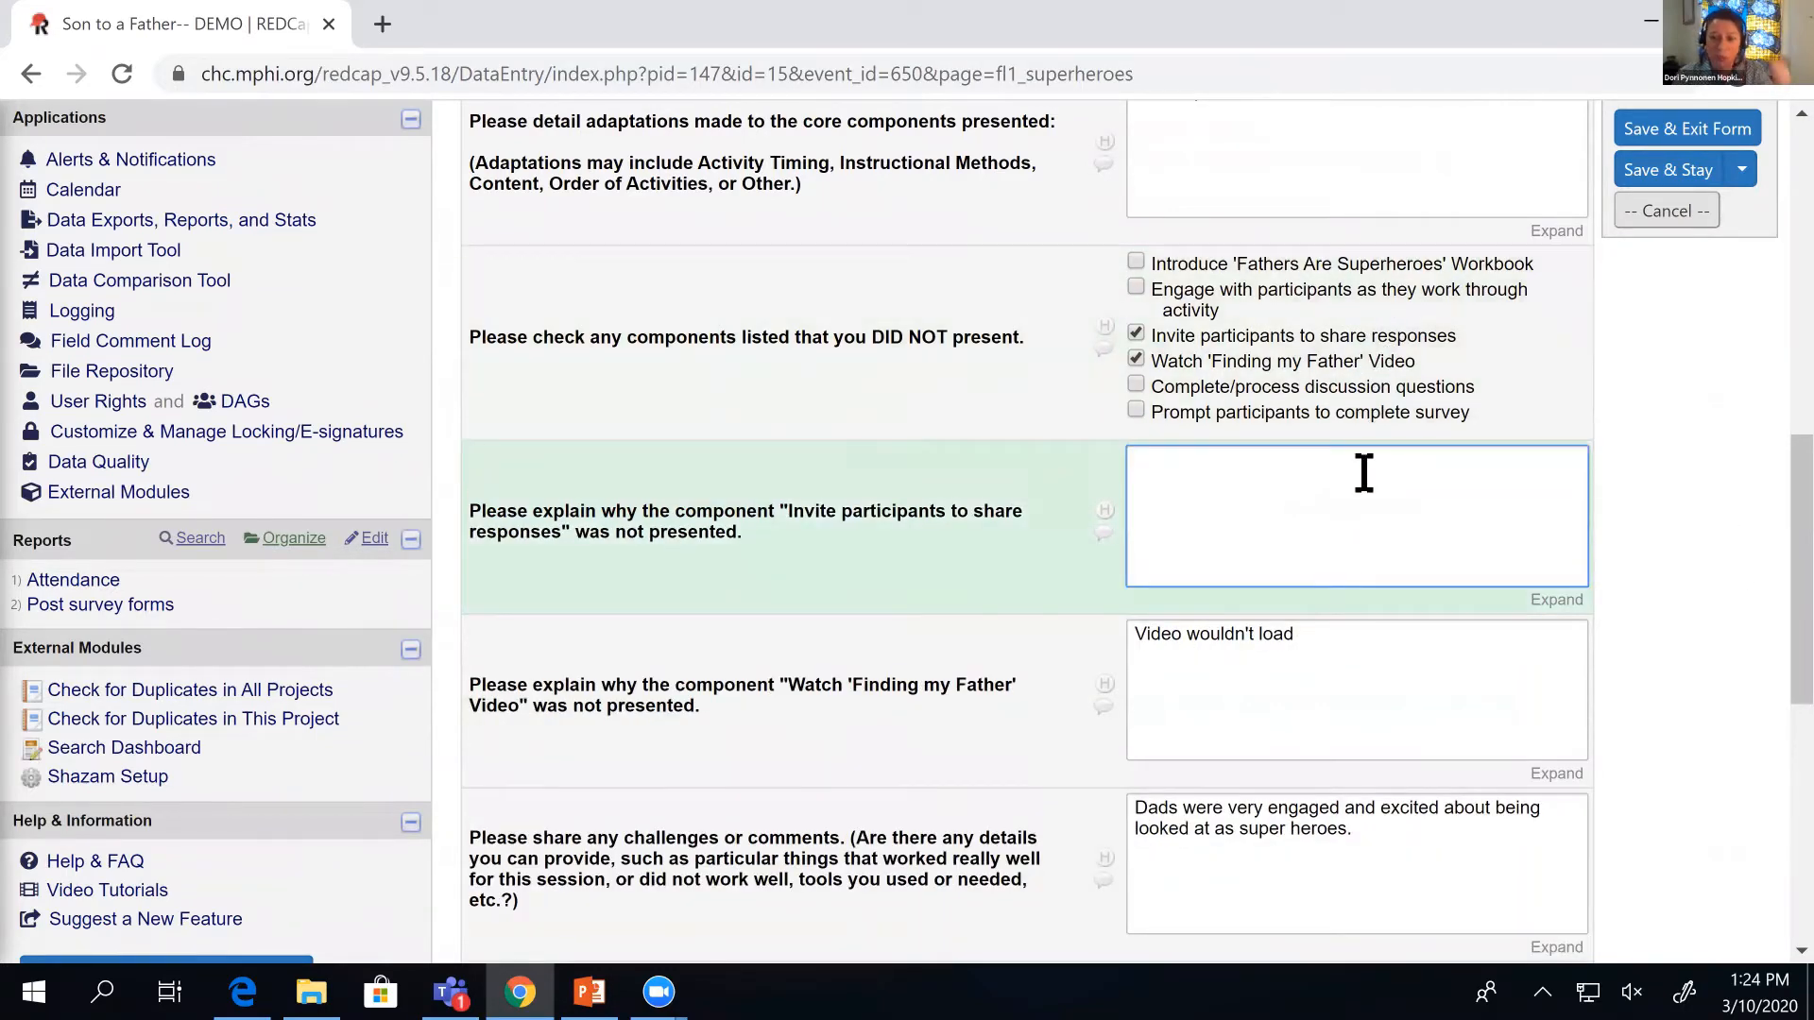
{"action": "type", "text": "Partic"}
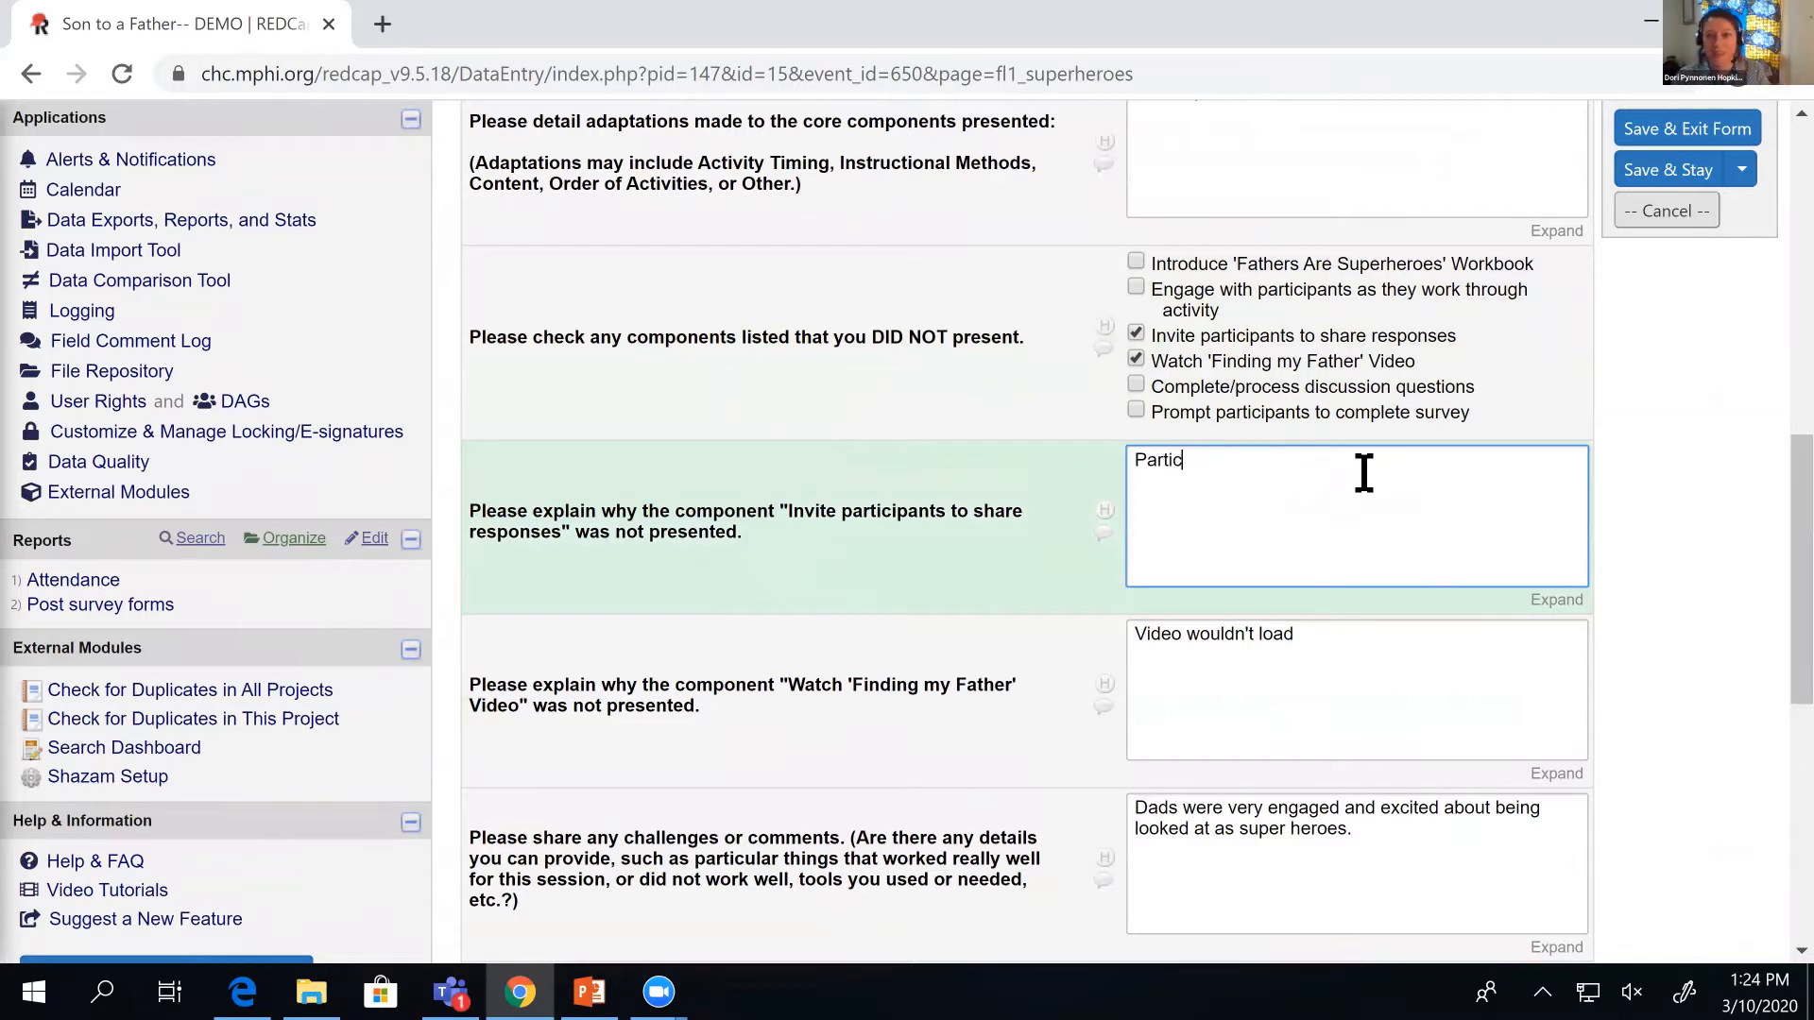
{"action": "type", "text": "ipants were still"}
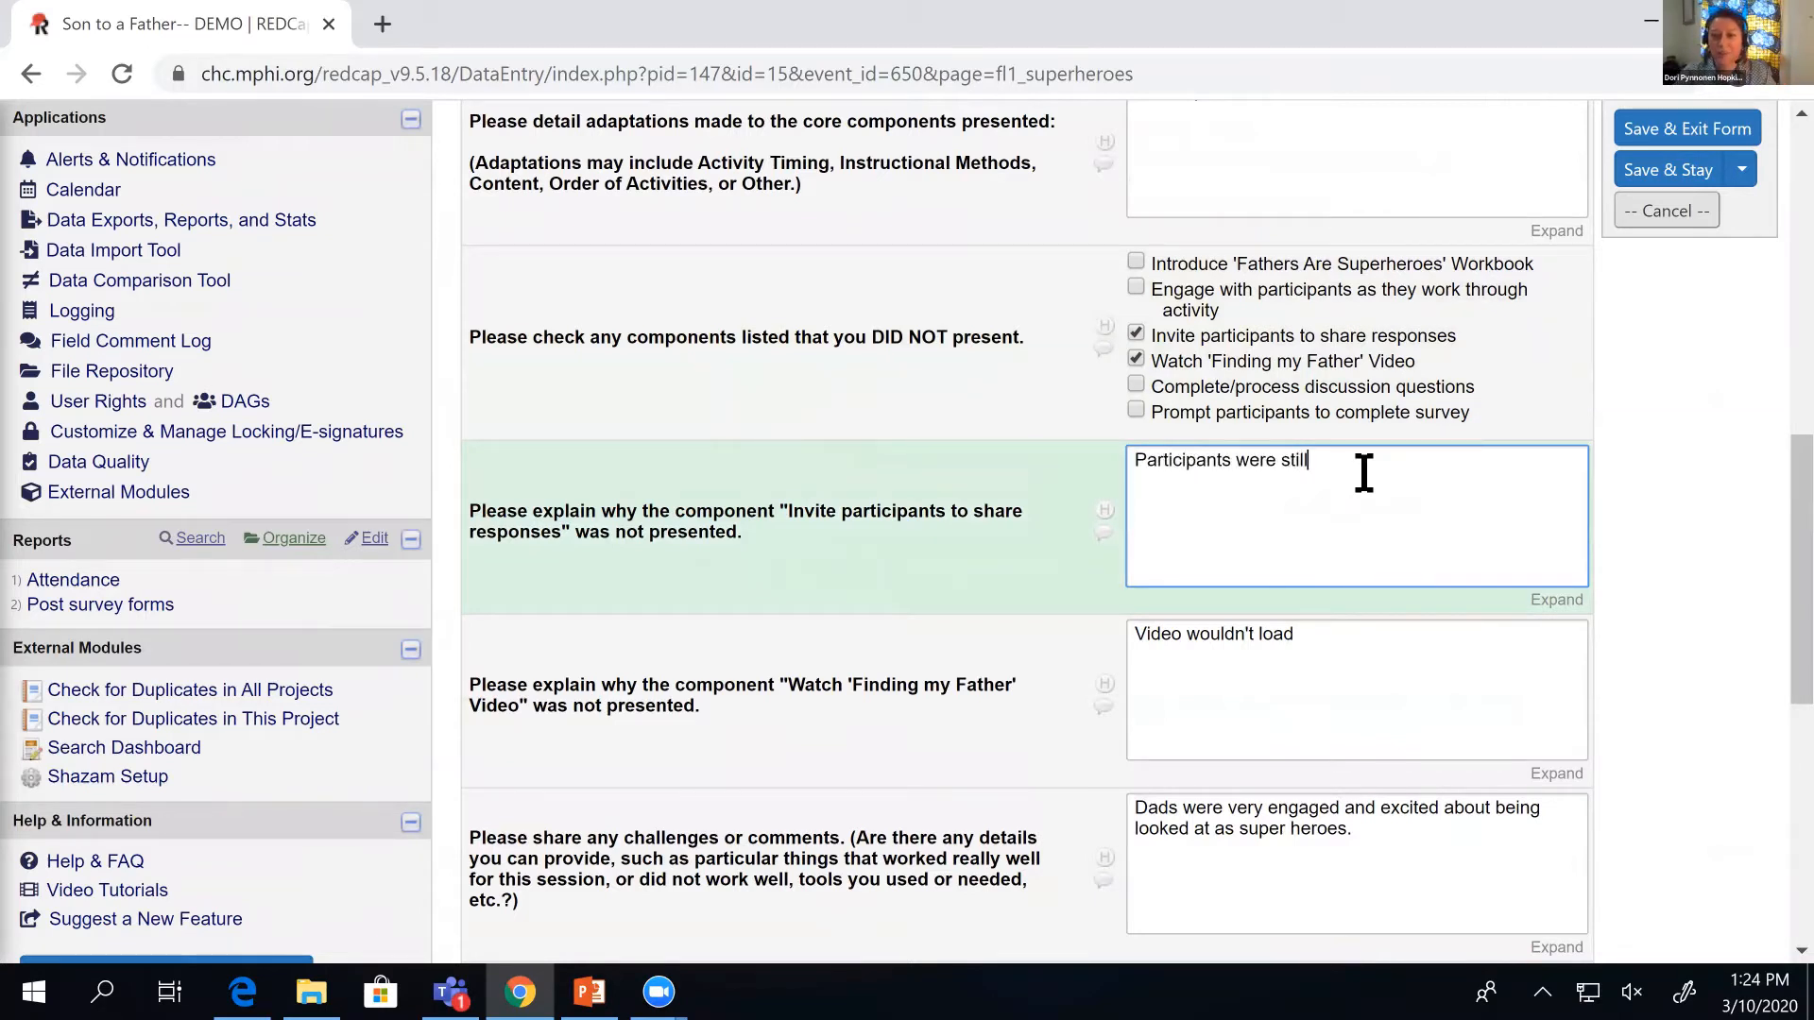
{"action": "type", "text": " warming up a"}
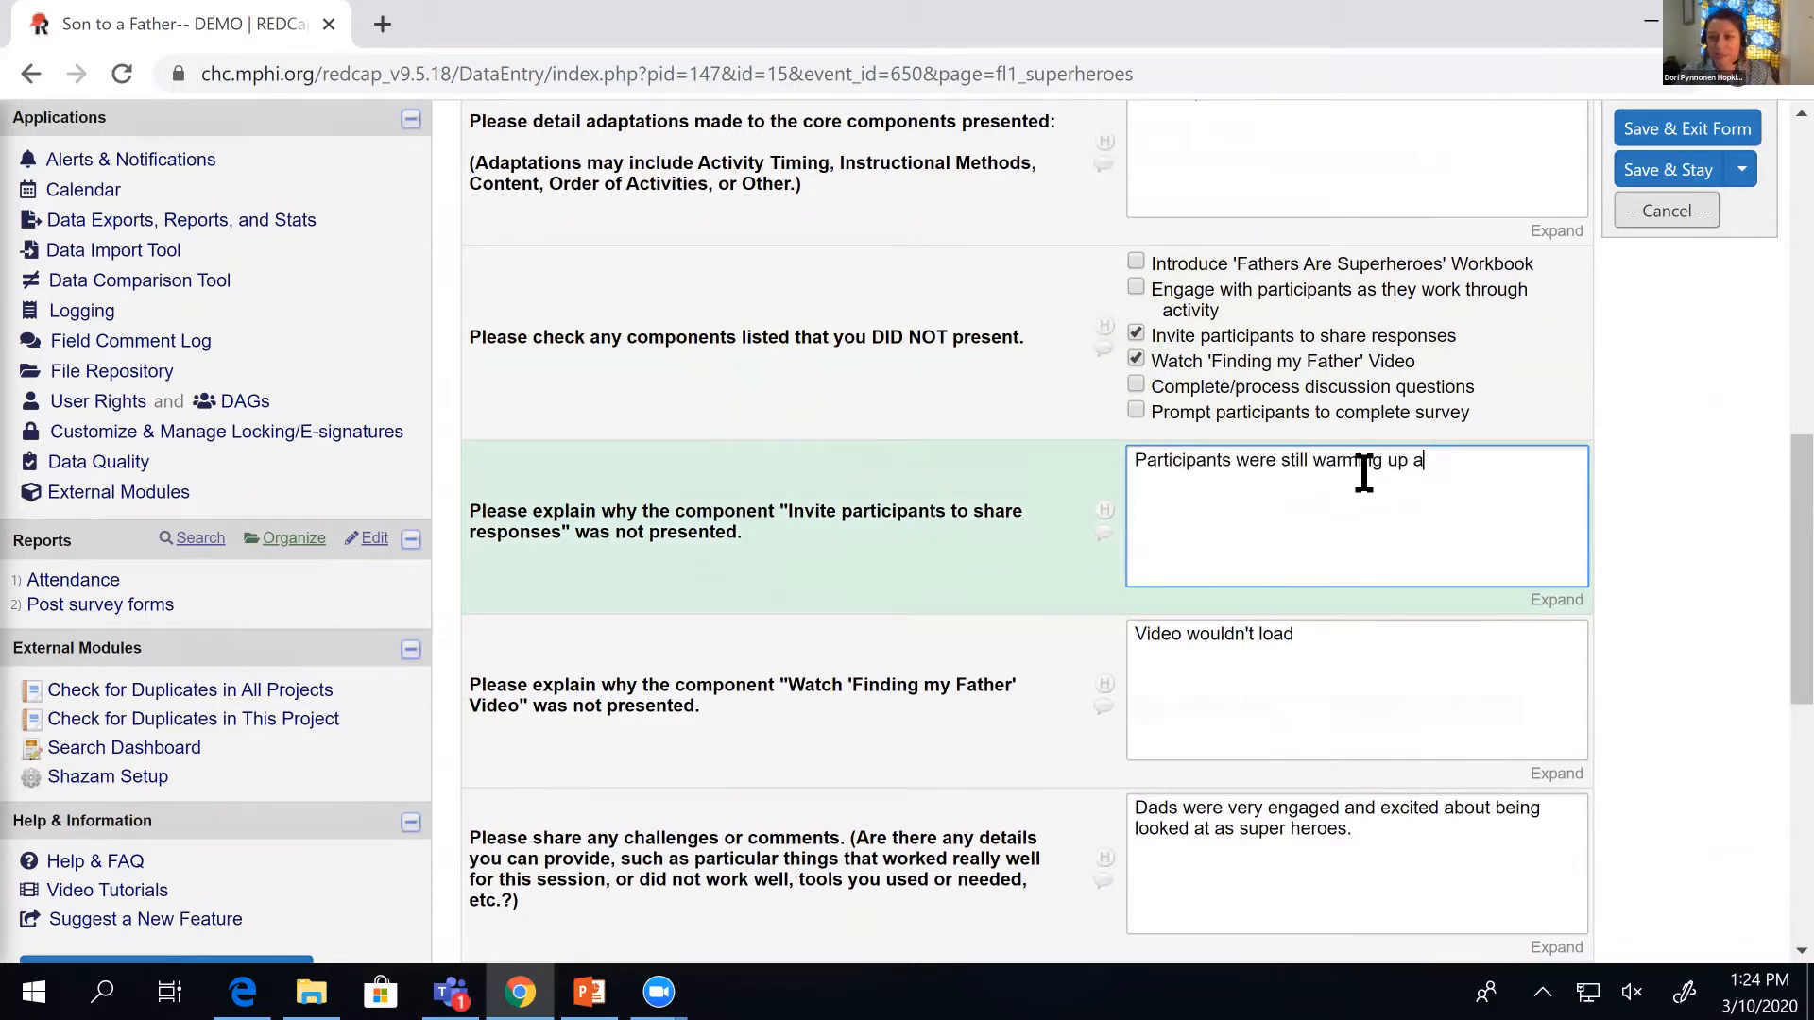
{"action": "type", "text": "nd didn't want to share"}
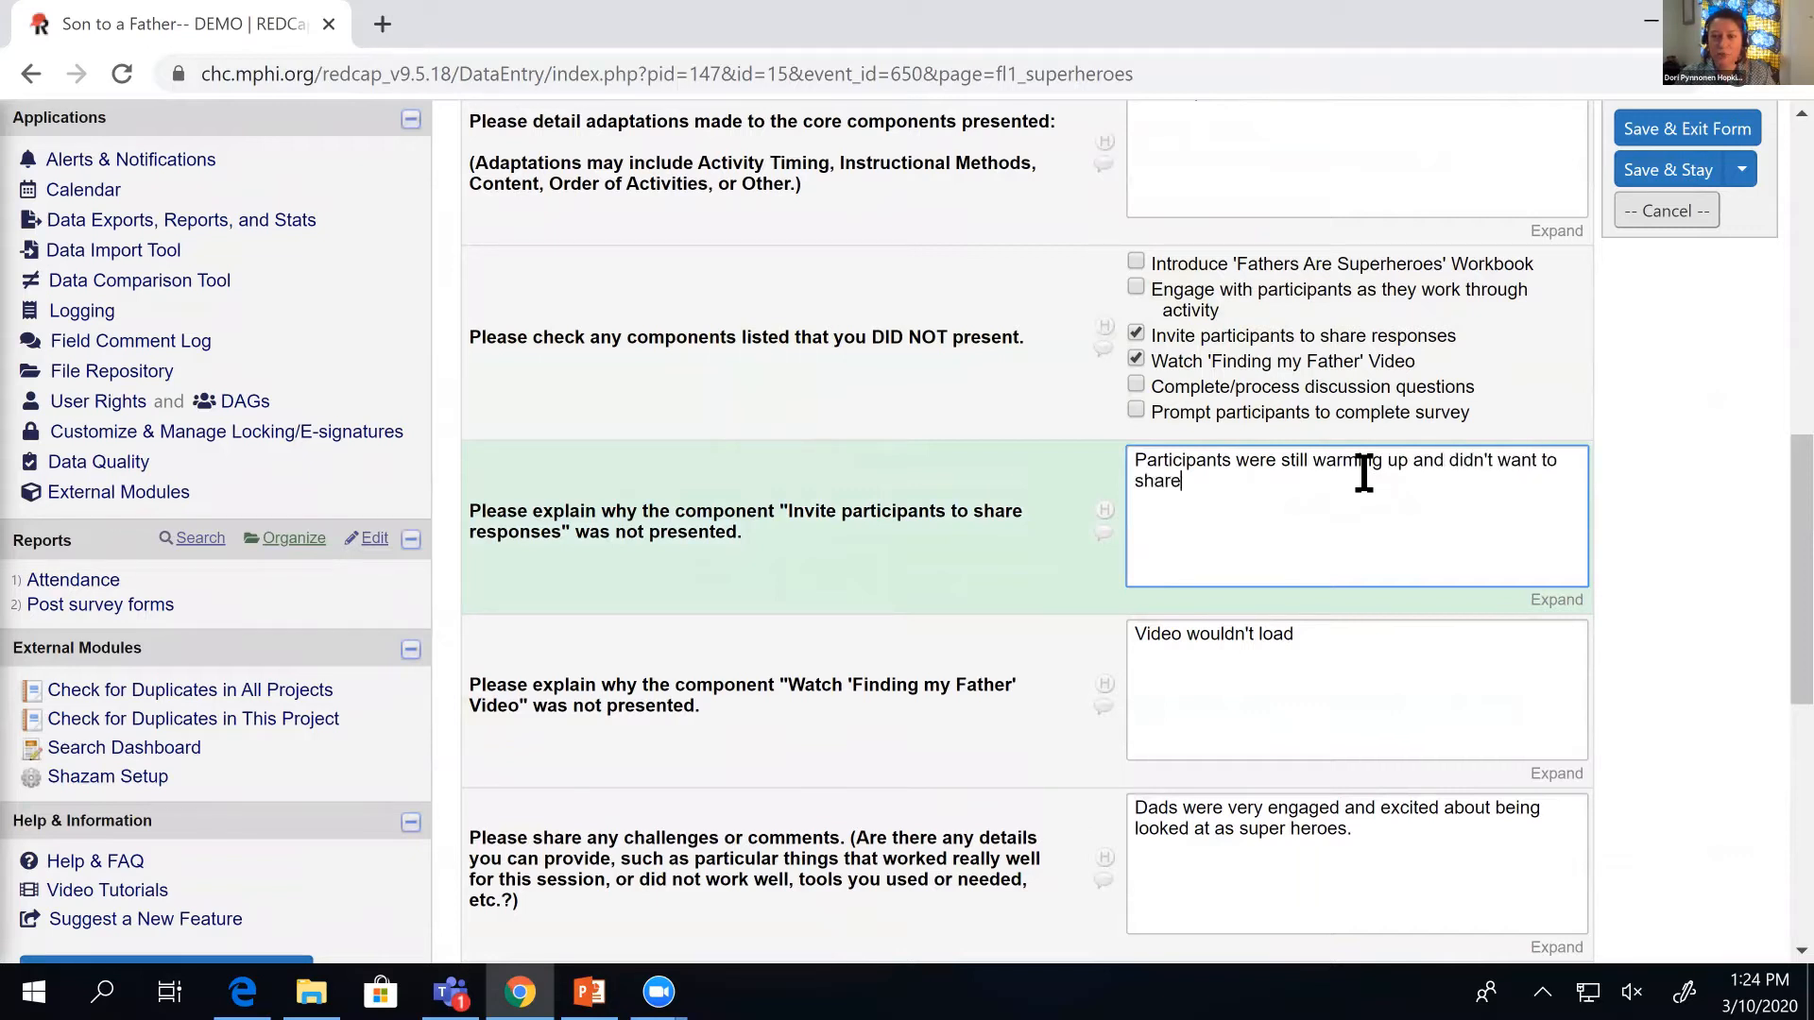
{"action": "left_click", "coordinate": [1720, 607]}
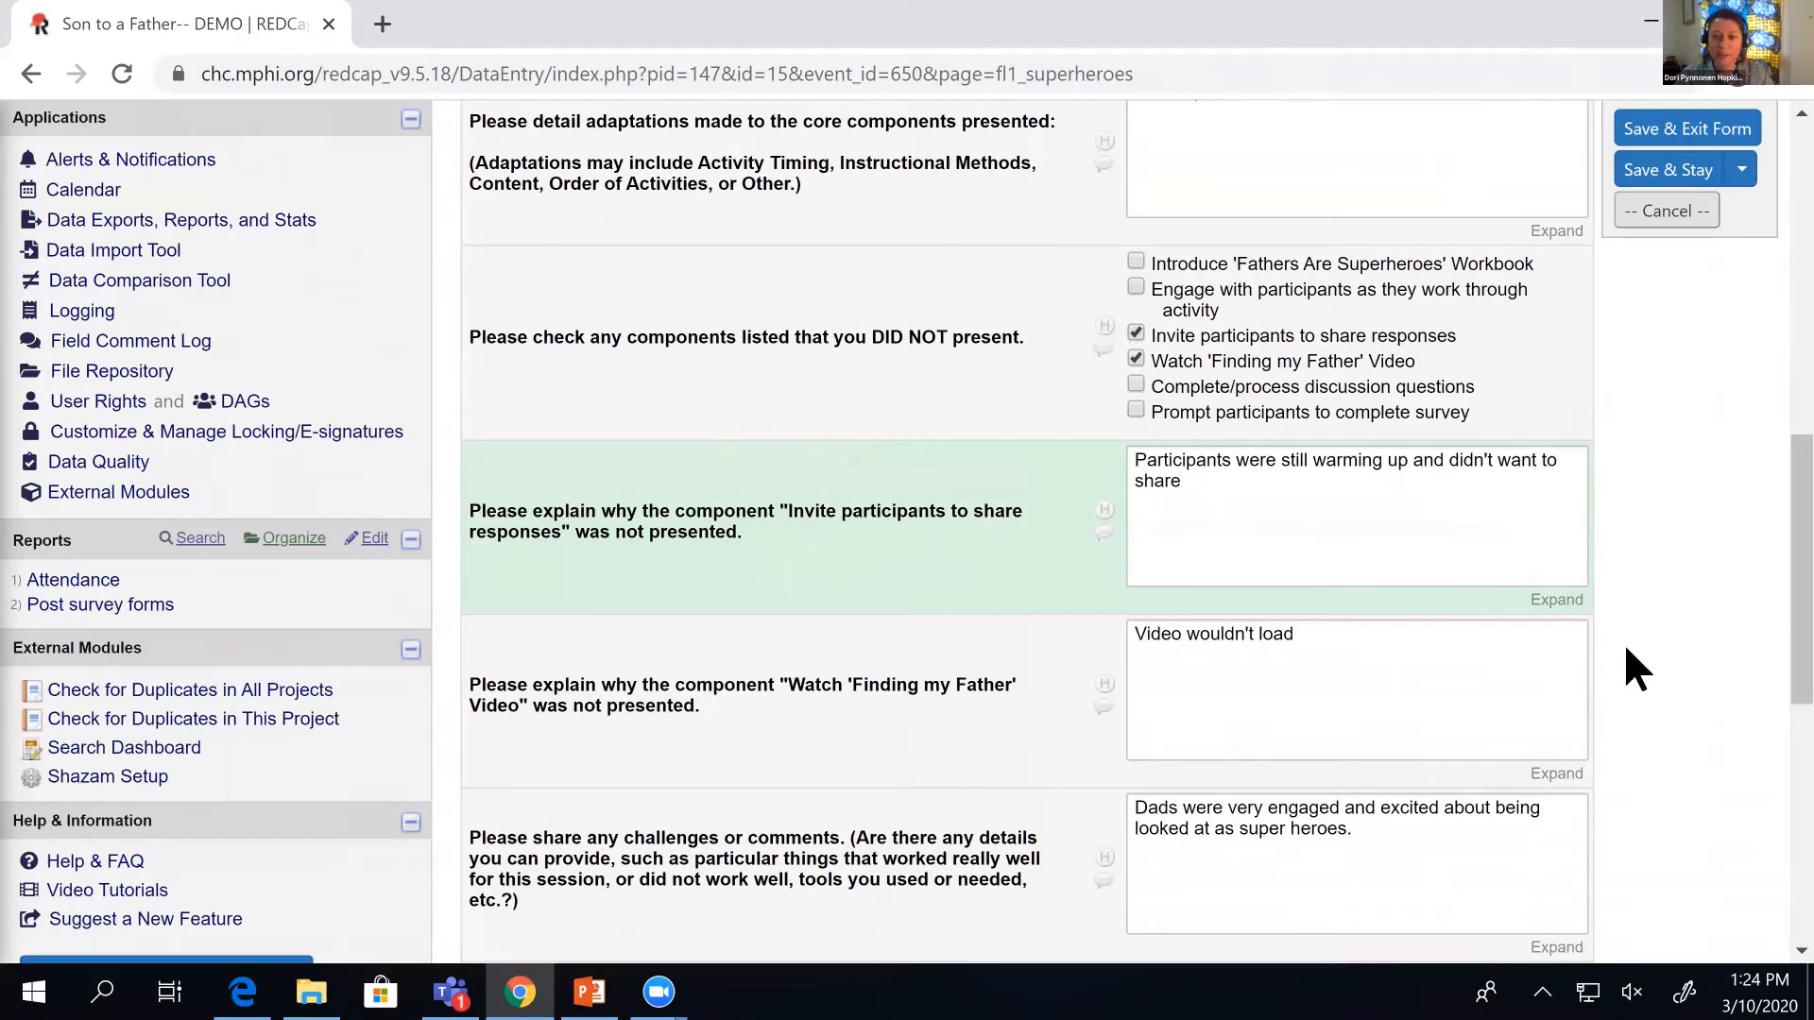
Save the edited Superheroes form and exit to the record's home page.
{"action": "scroll", "coordinate": [1705, 692], "scroll_direction": "down", "scroll_amount": 8}
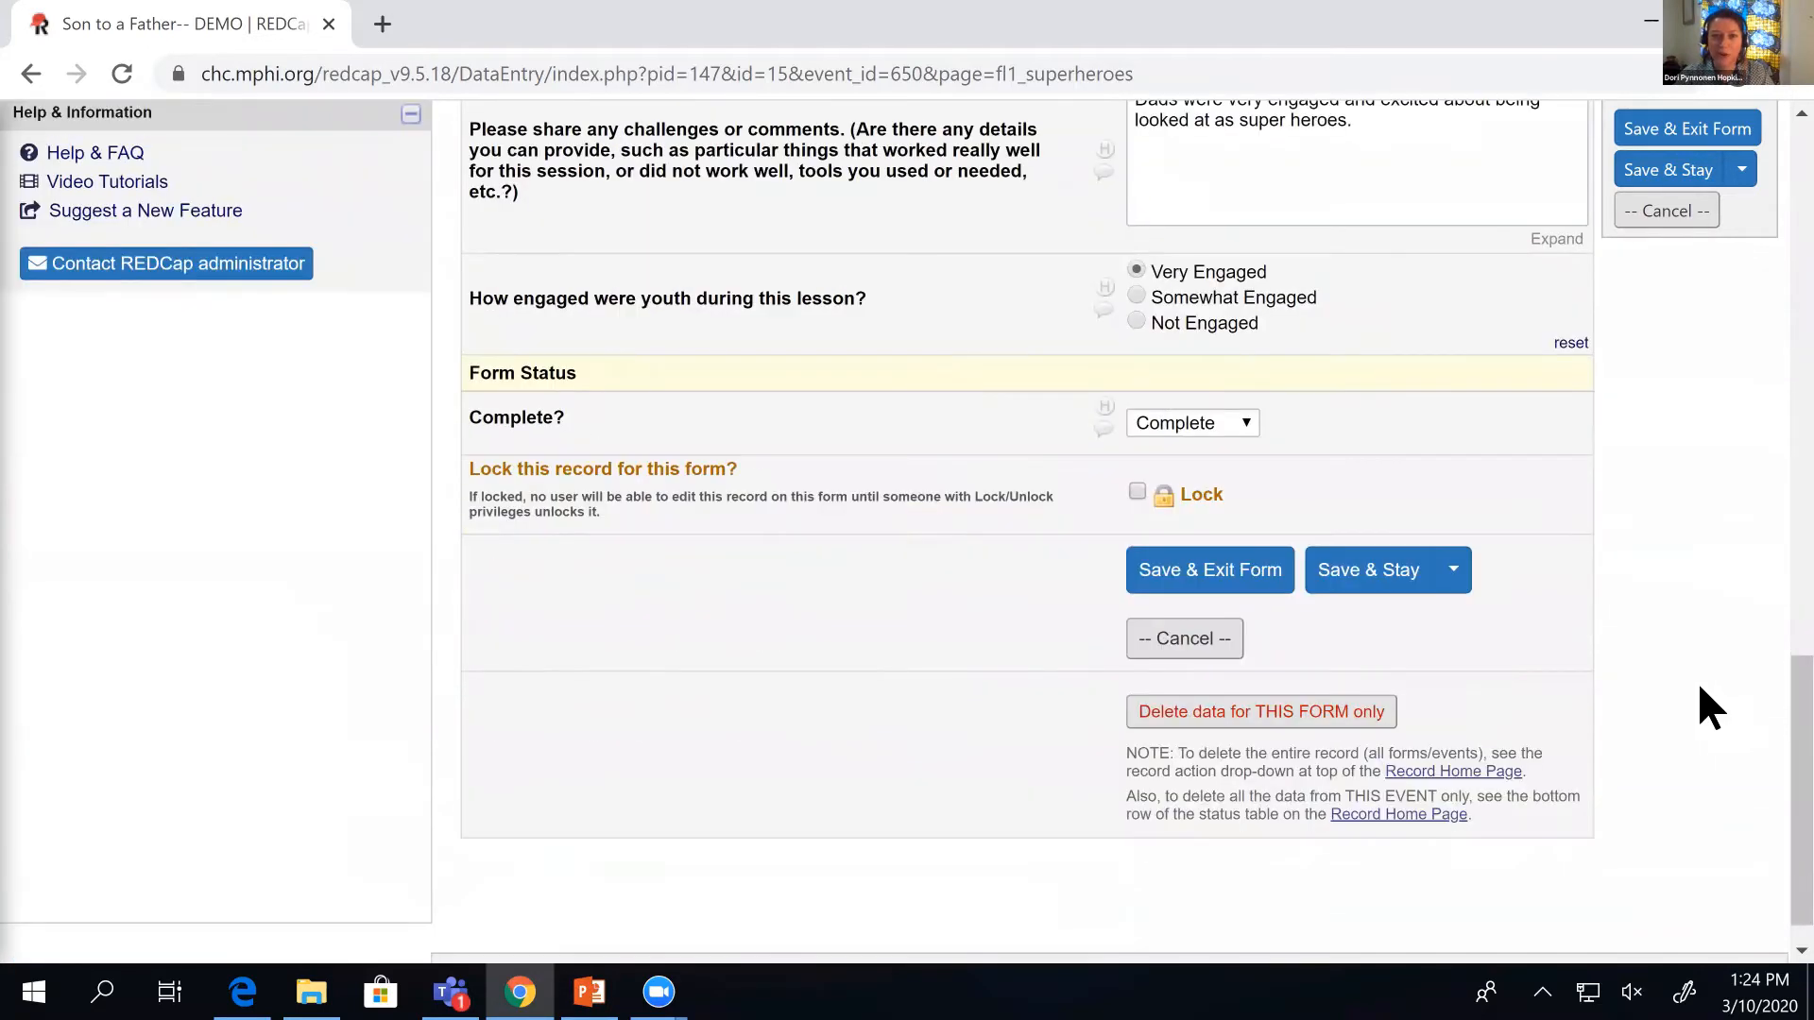
{"action": "scroll", "coordinate": [1699, 690], "scroll_direction": "up", "scroll_amount": 1}
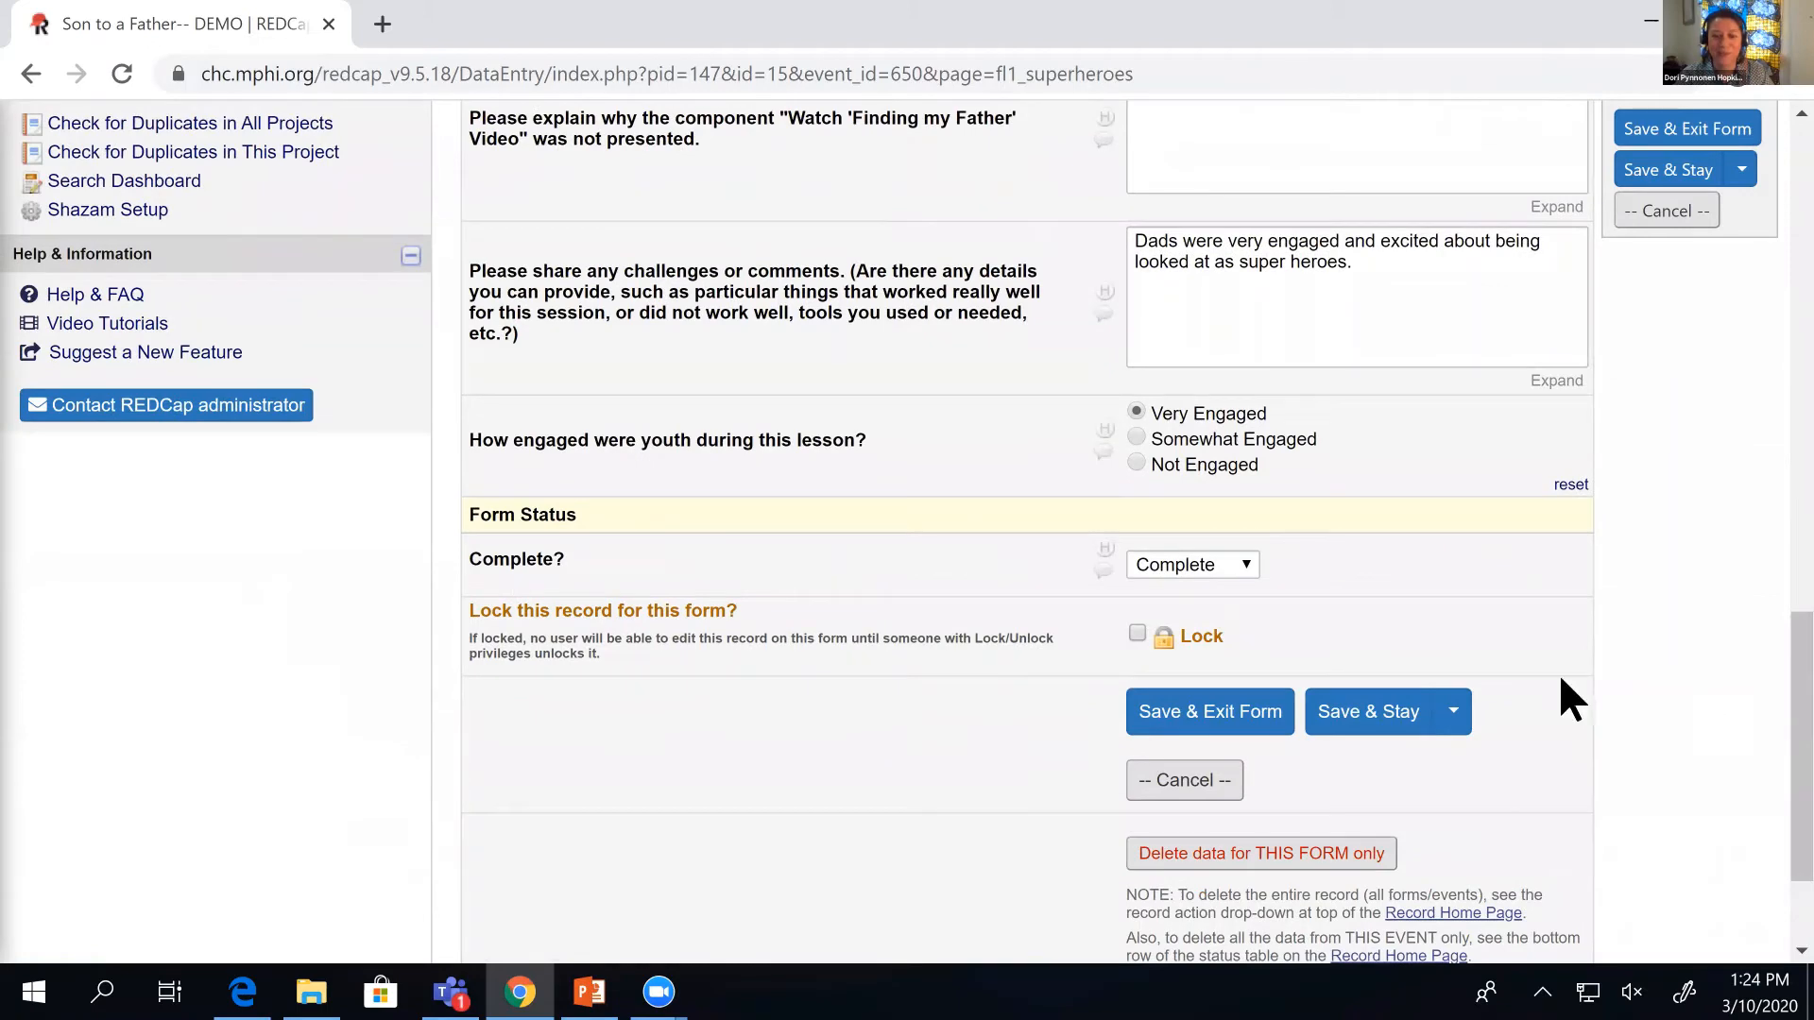
{"action": "left_click", "coordinate": [1214, 716]}
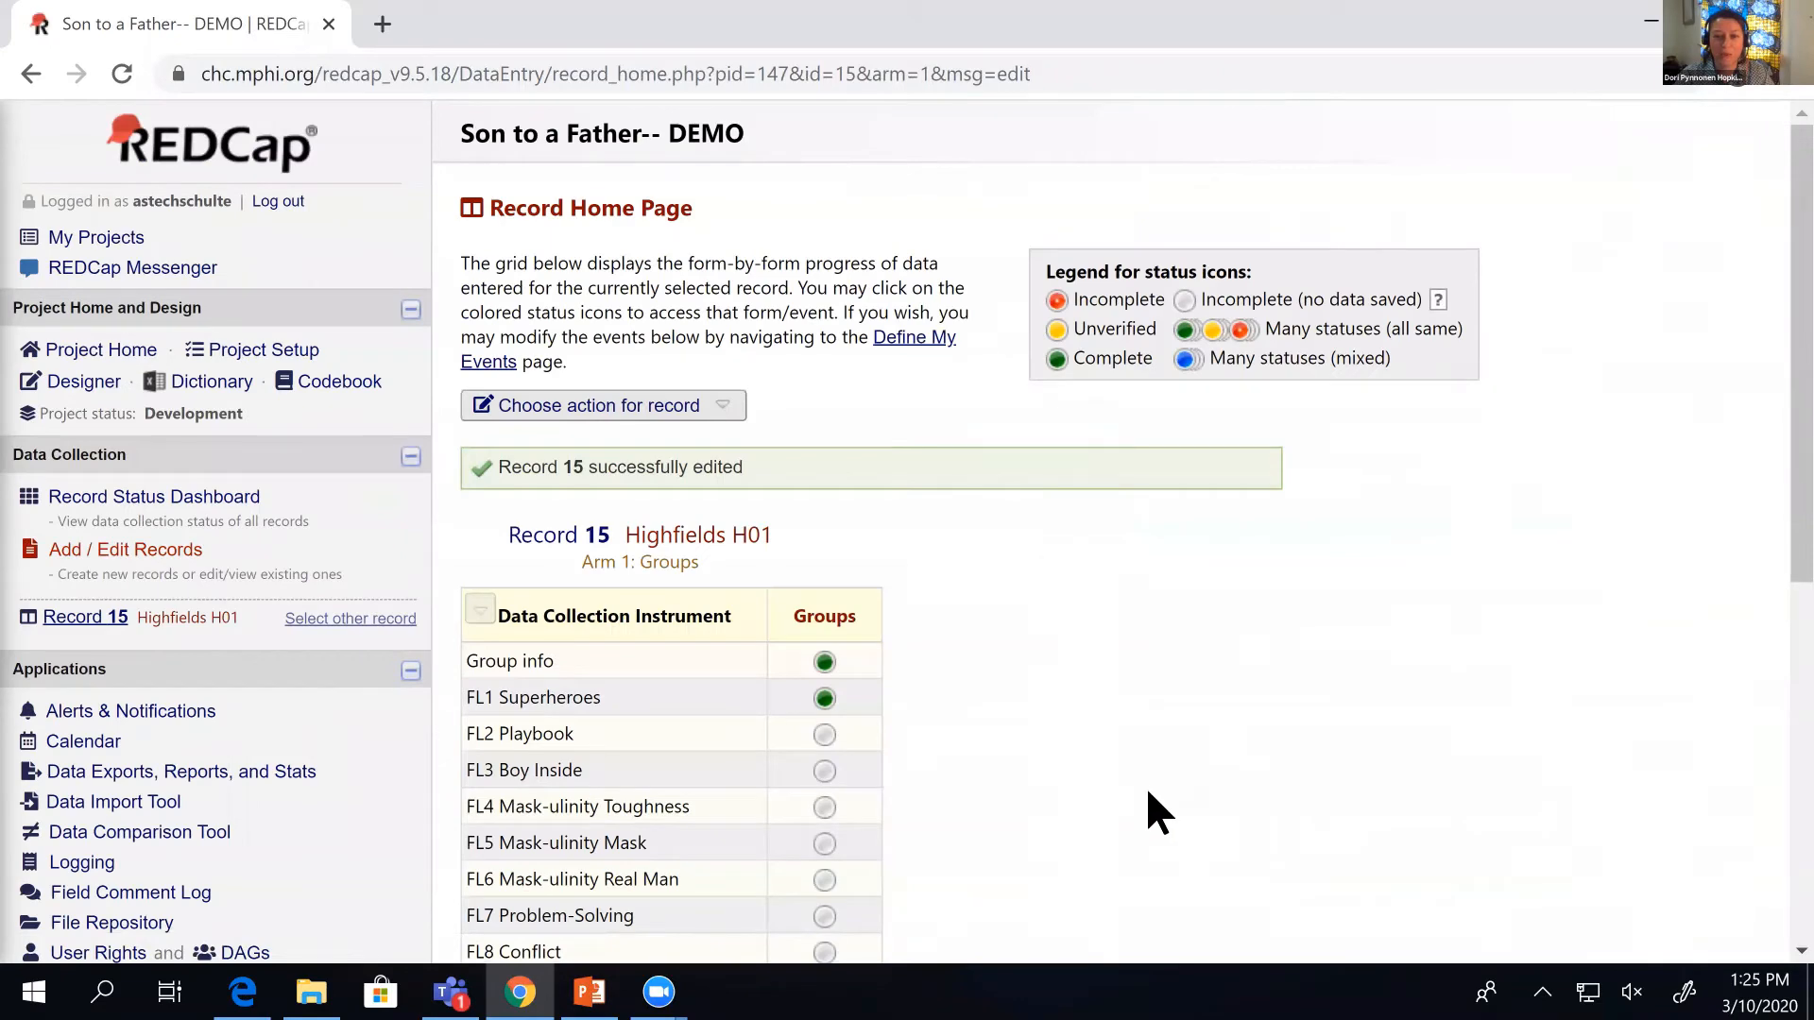
Switch to PowerPoint, start the slide show from slide 12 and advance to the Group Attendance Form slide.
{"action": "left_click", "coordinate": [581, 990]}
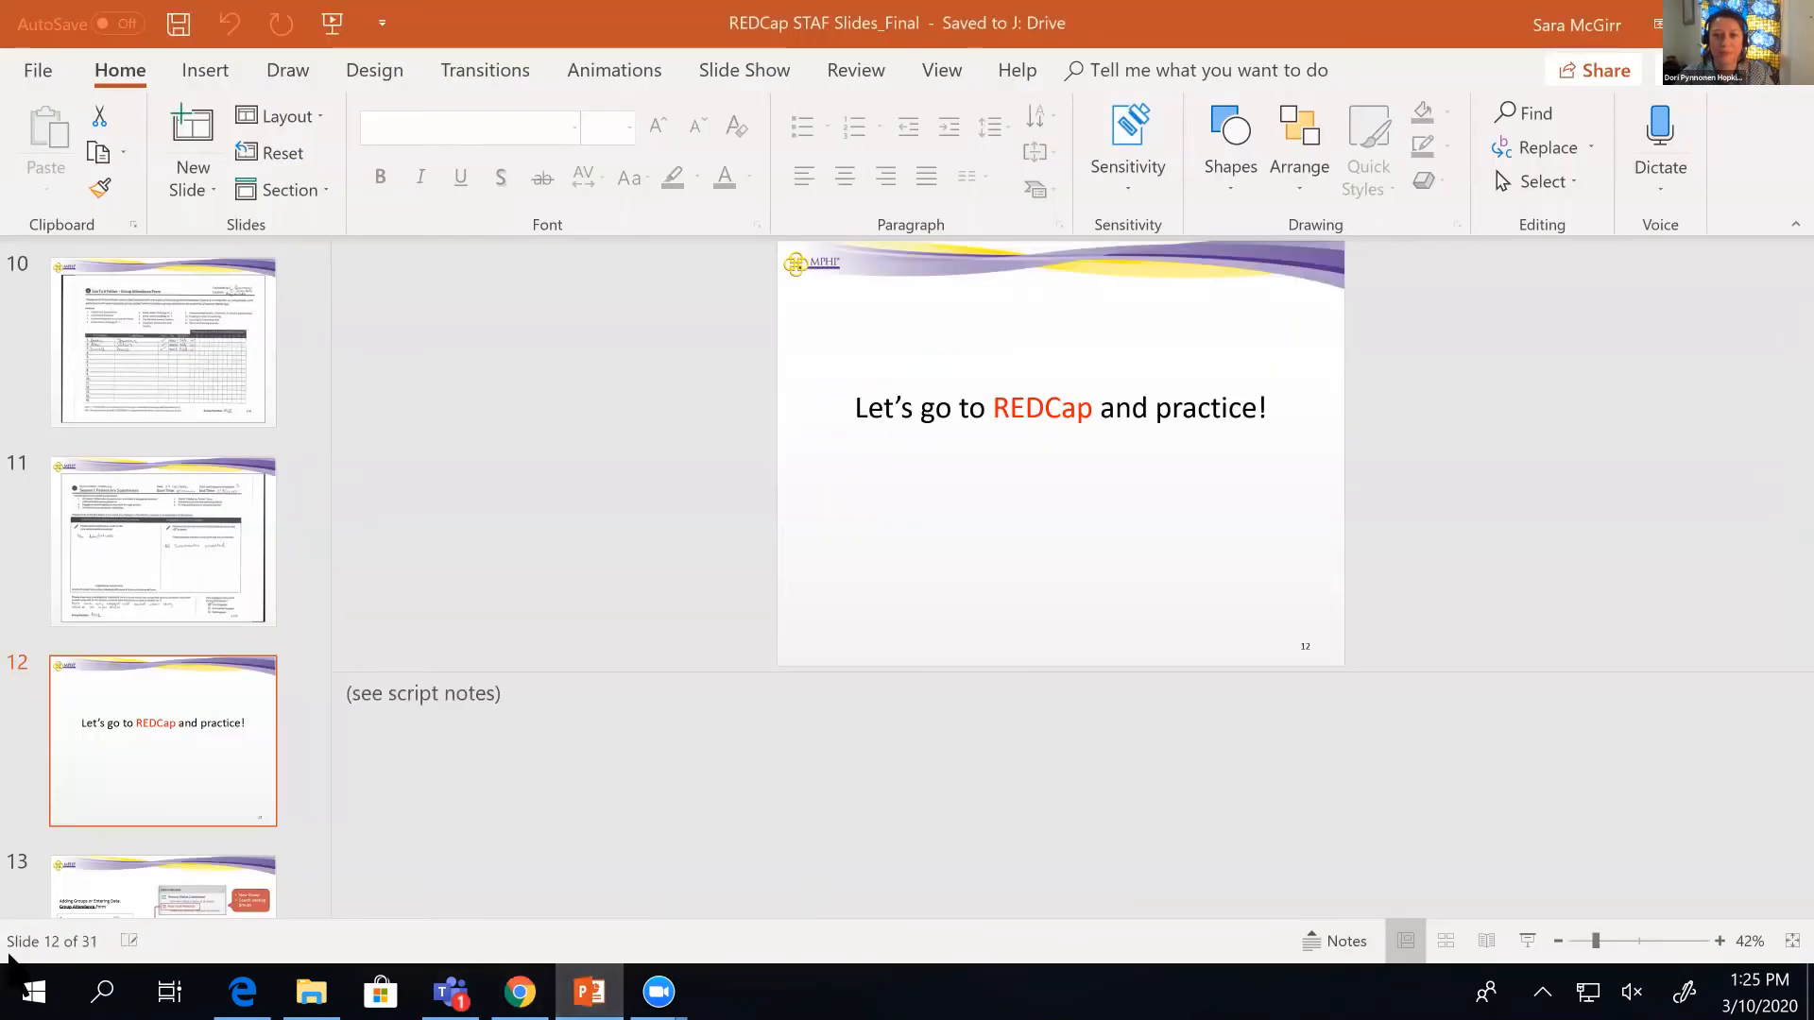
{"action": "left_click", "coordinate": [128, 844]}
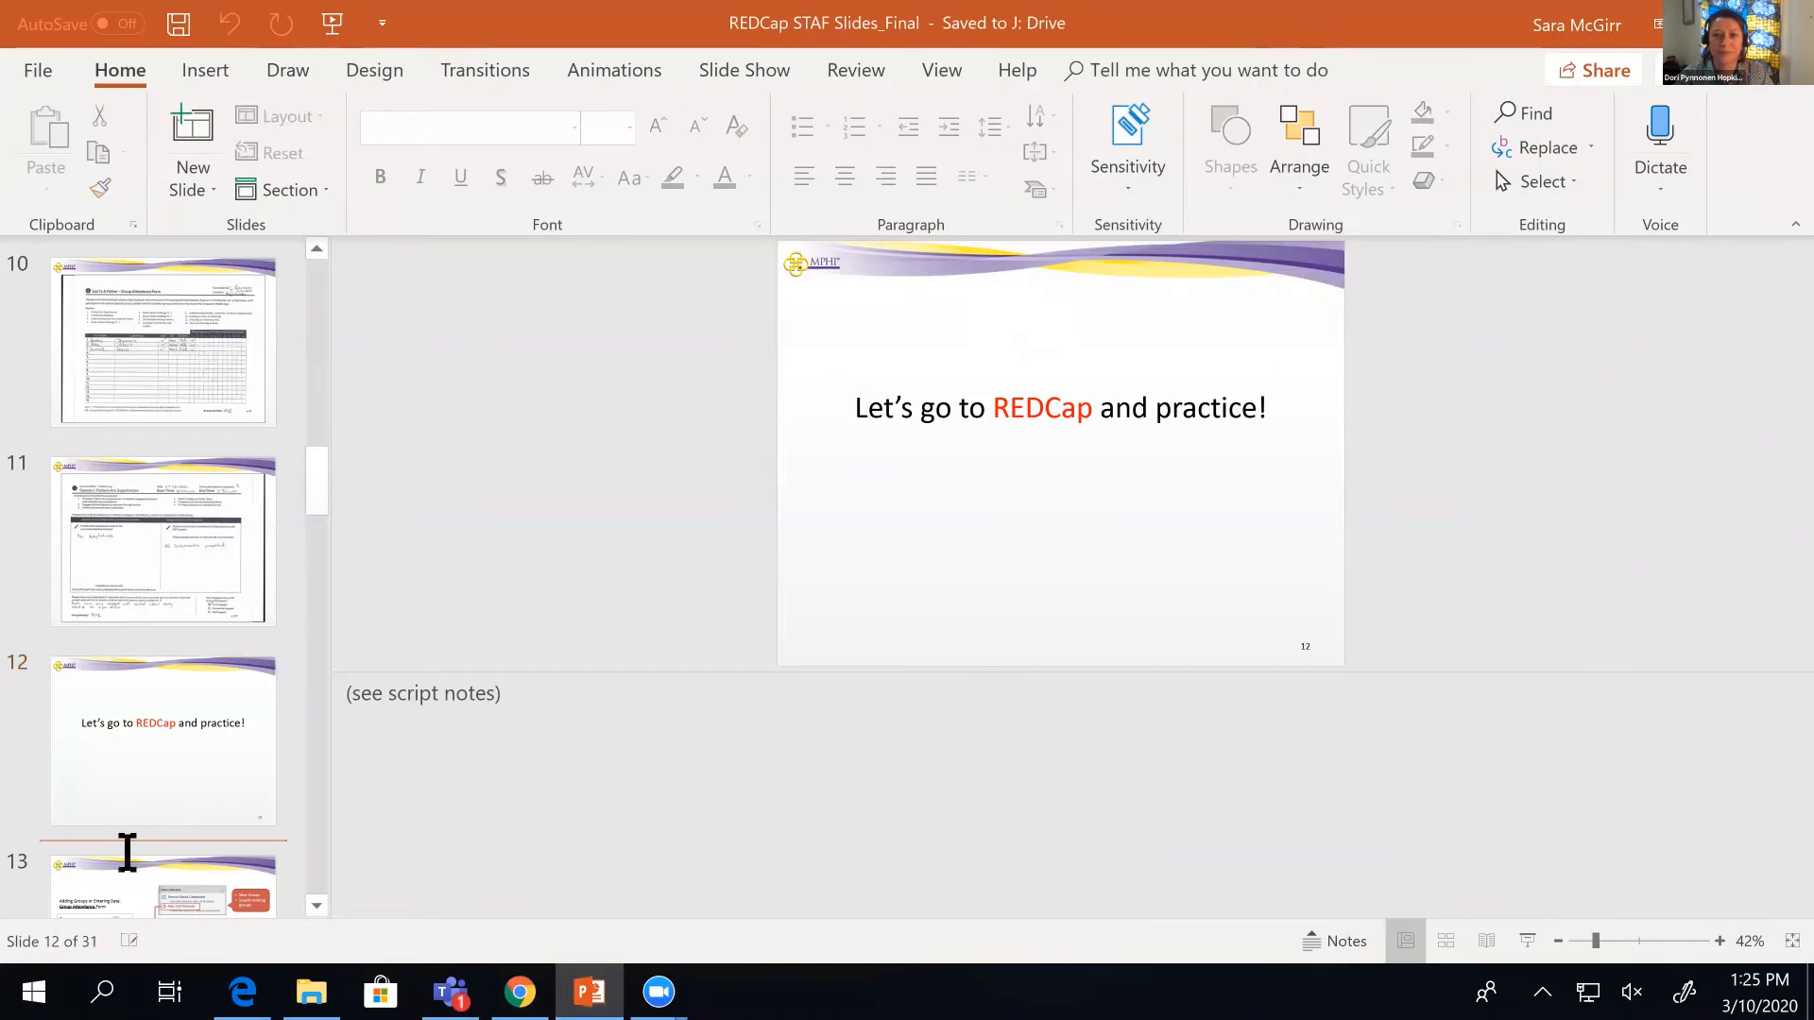
{"action": "left_click", "coordinate": [1523, 941]}
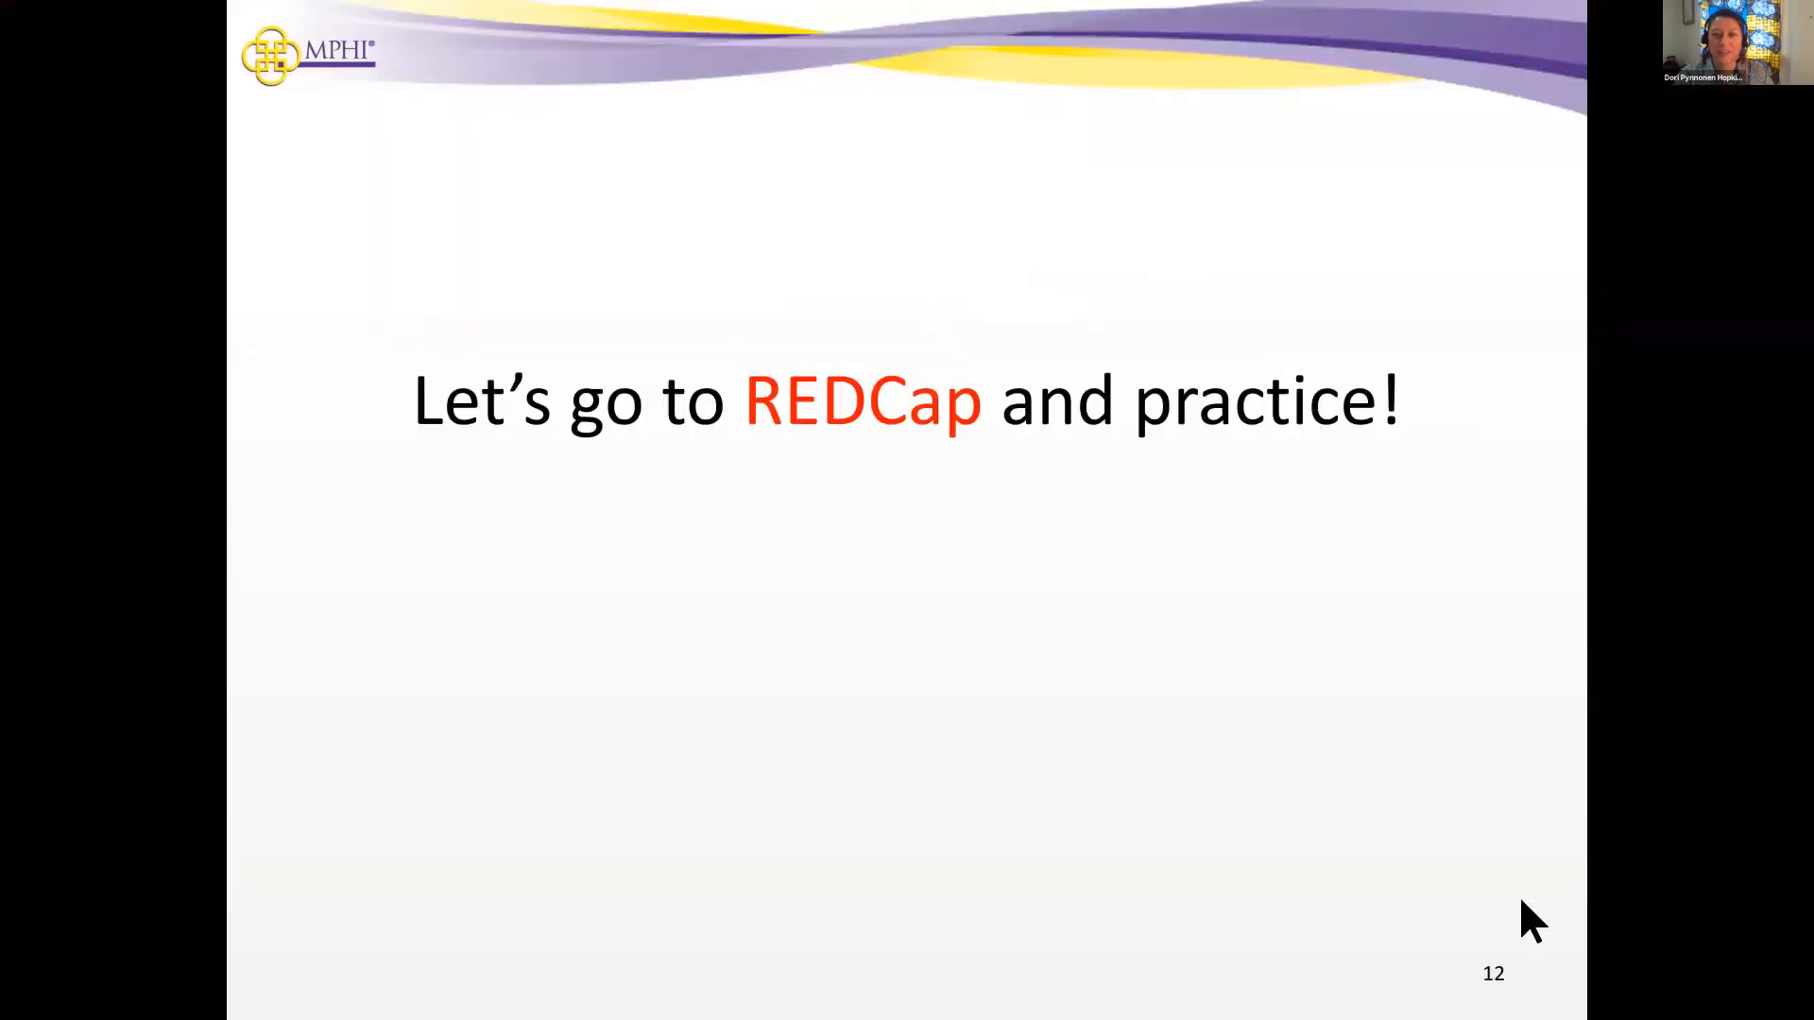
{"action": "key", "text": "Right"}
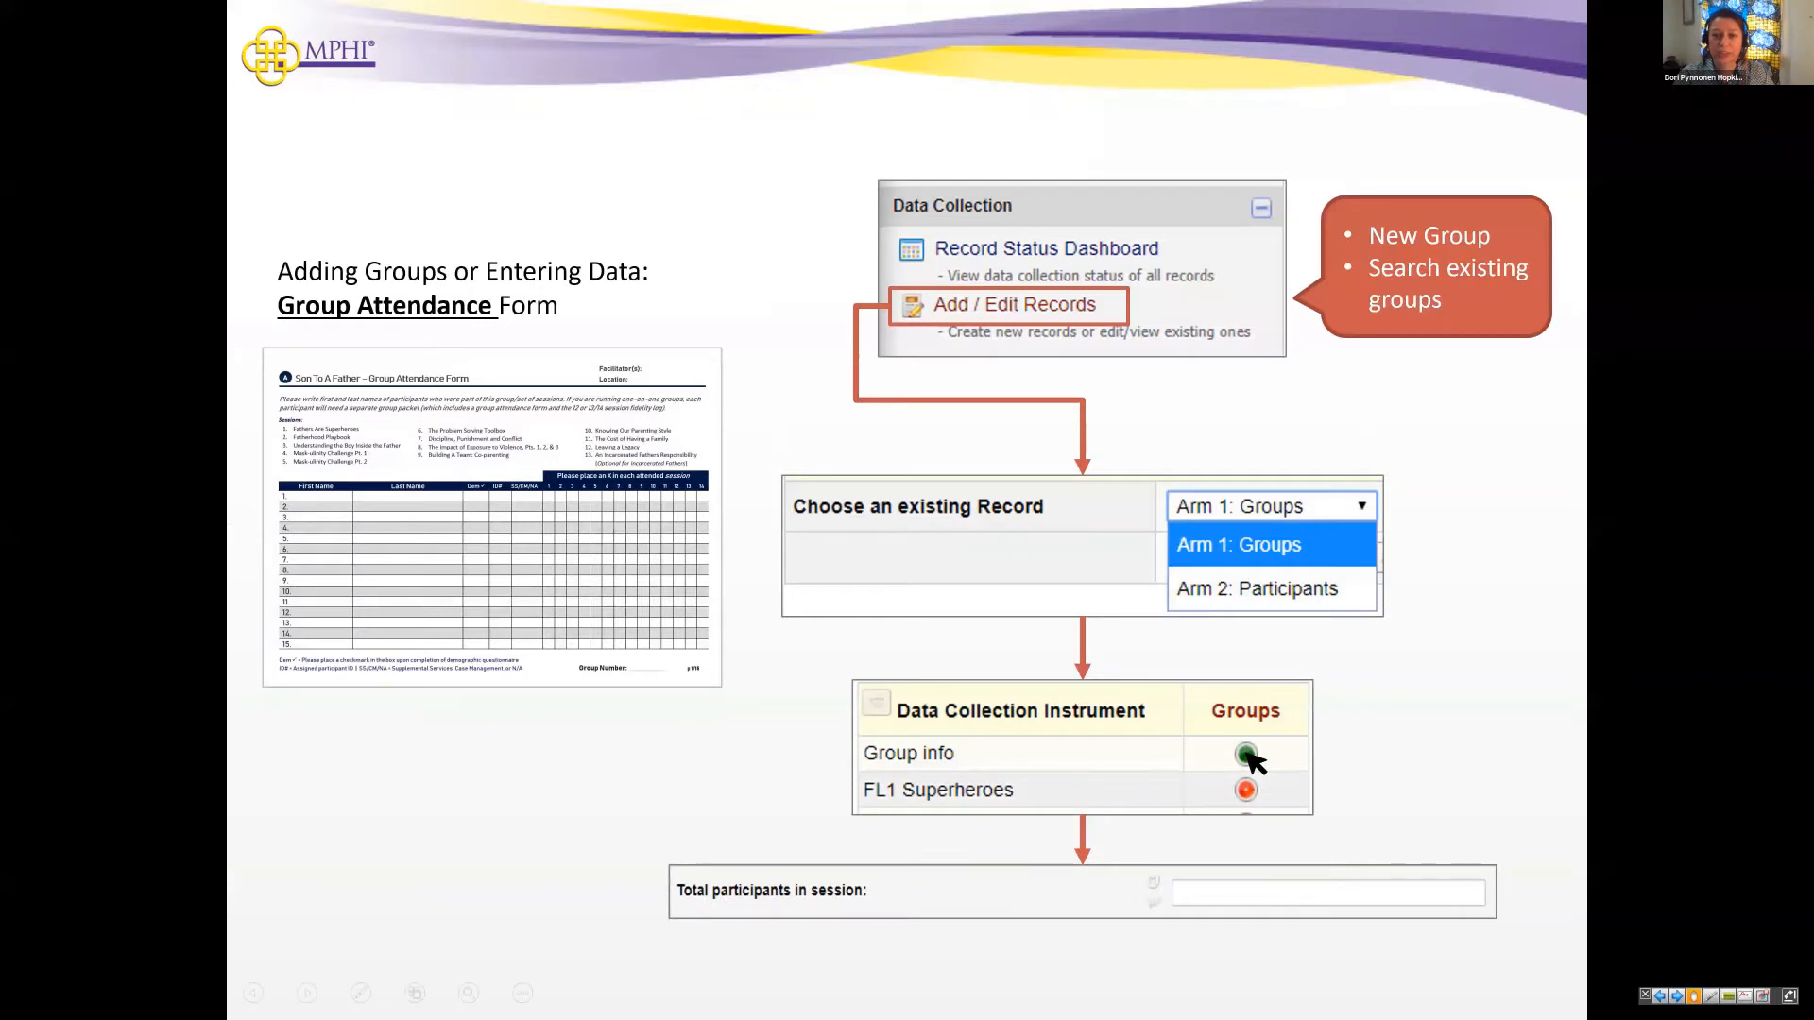
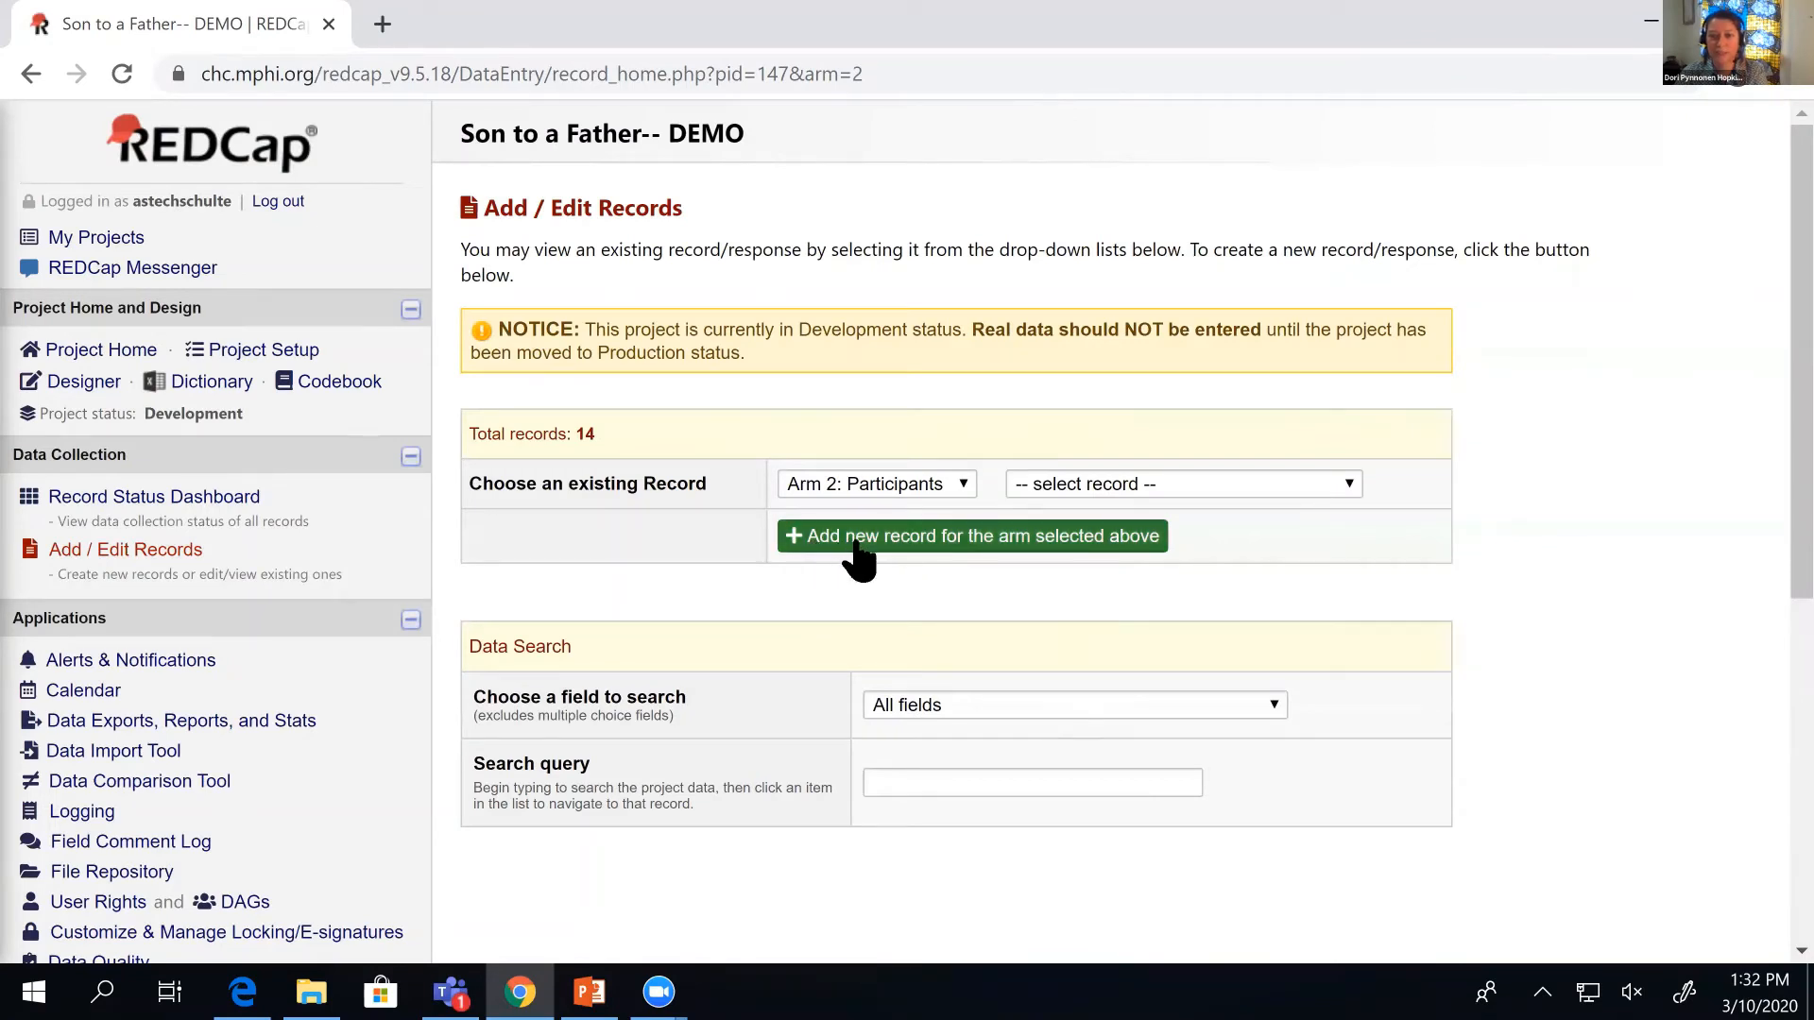
Add a new record in Arm 2: Participants of the Son to a Father-- DEMO project.
{"action": "left_click", "coordinate": [1004, 548]}
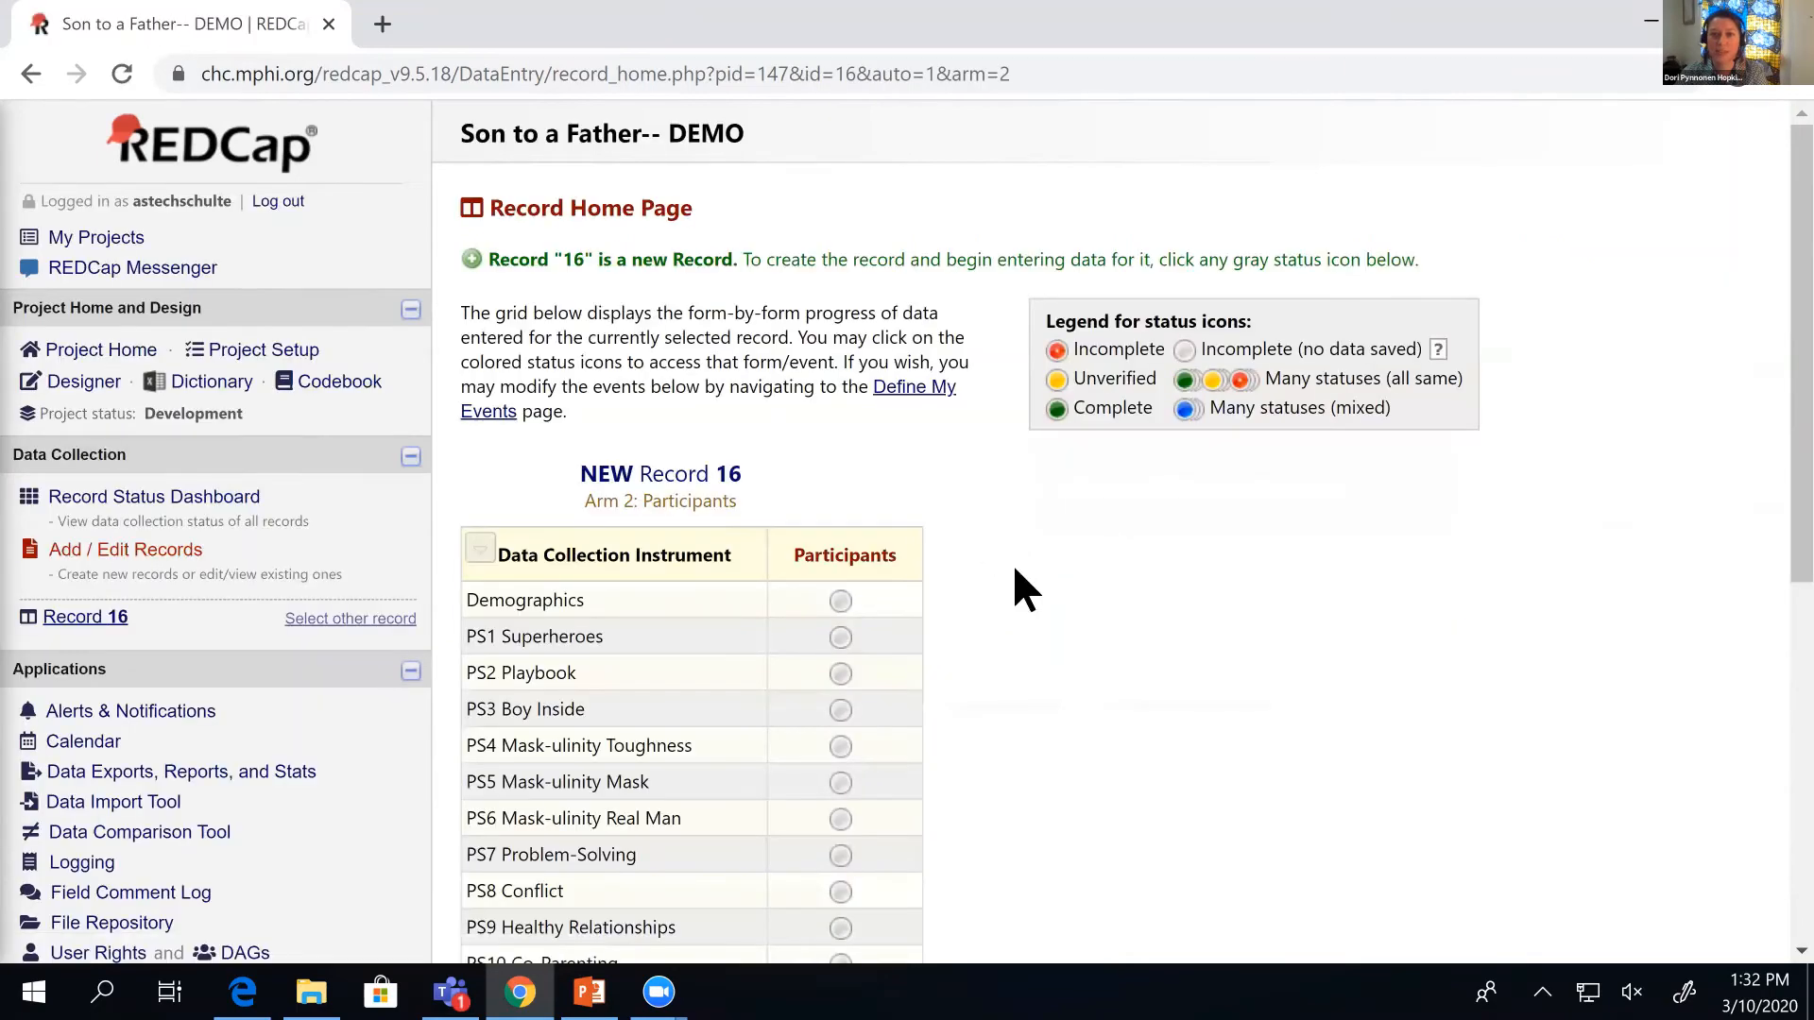
Open the new participant's Demographics form, enter the participant ID and choose Highfields as the site.
{"action": "scroll", "coordinate": [1015, 565], "scroll_direction": "down", "scroll_amount": 1}
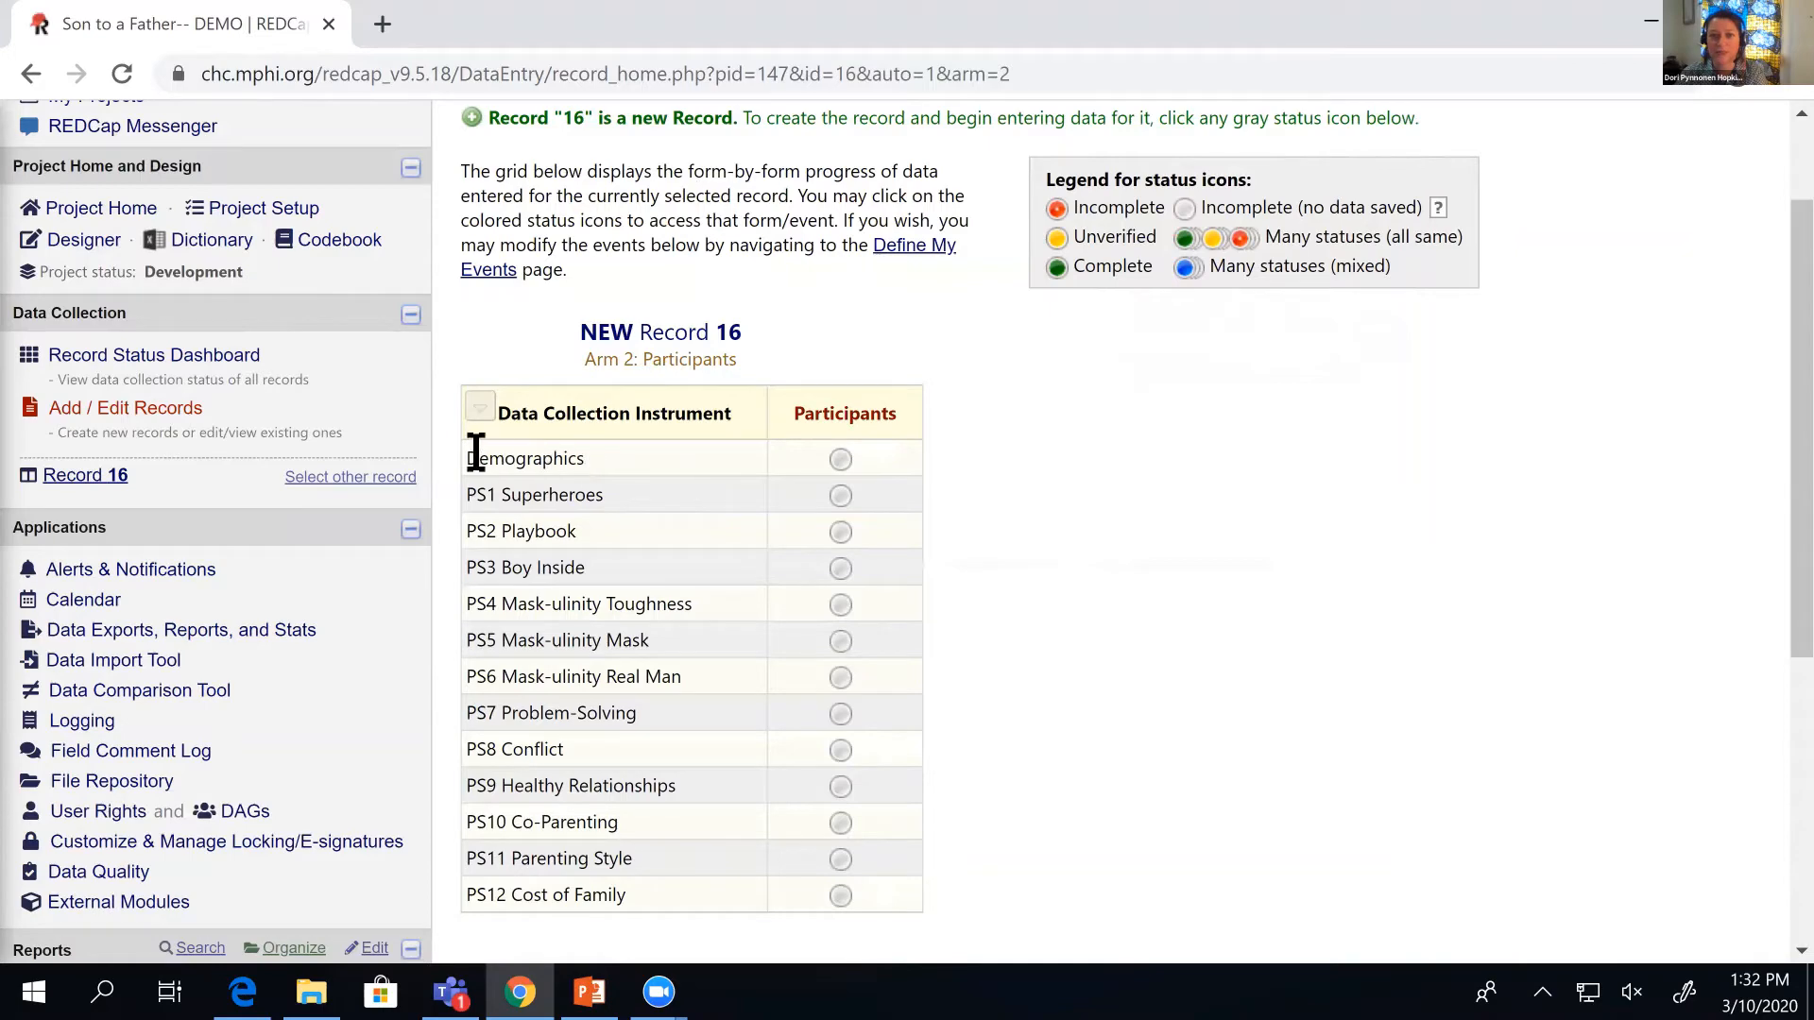
{"action": "left_click", "coordinate": [841, 461]}
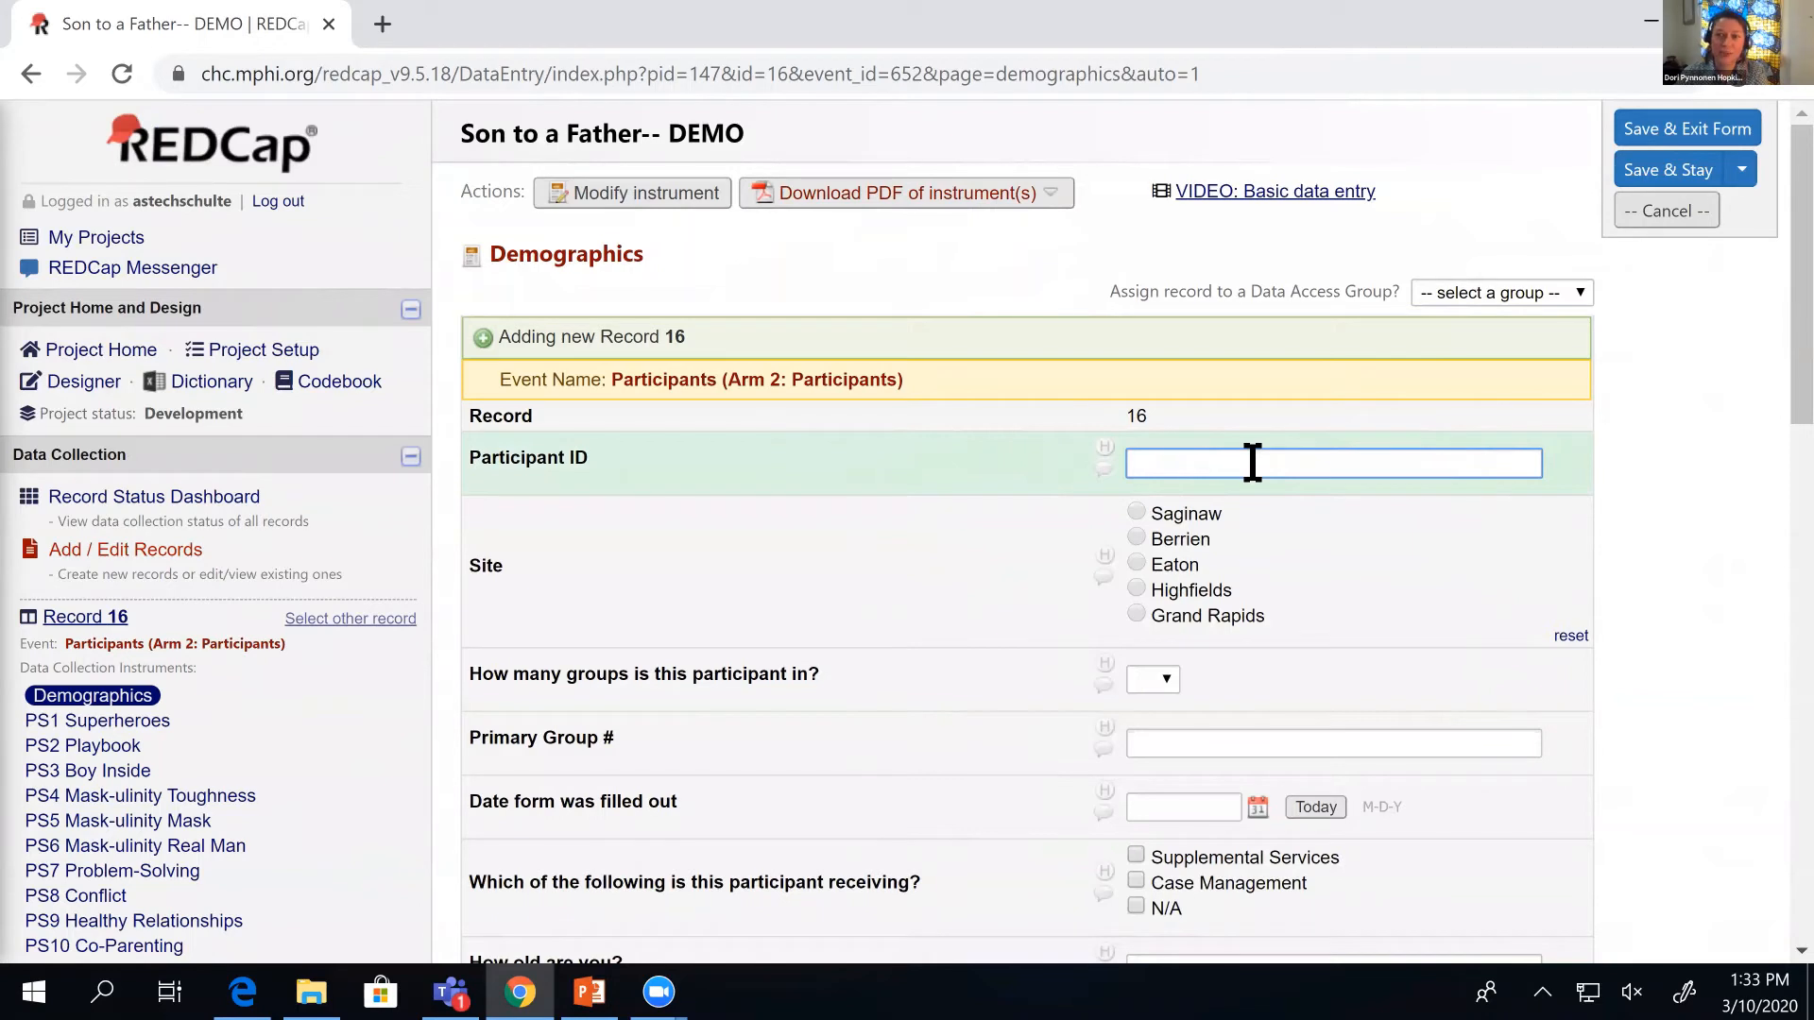
{"action": "type", "text": "4001"}
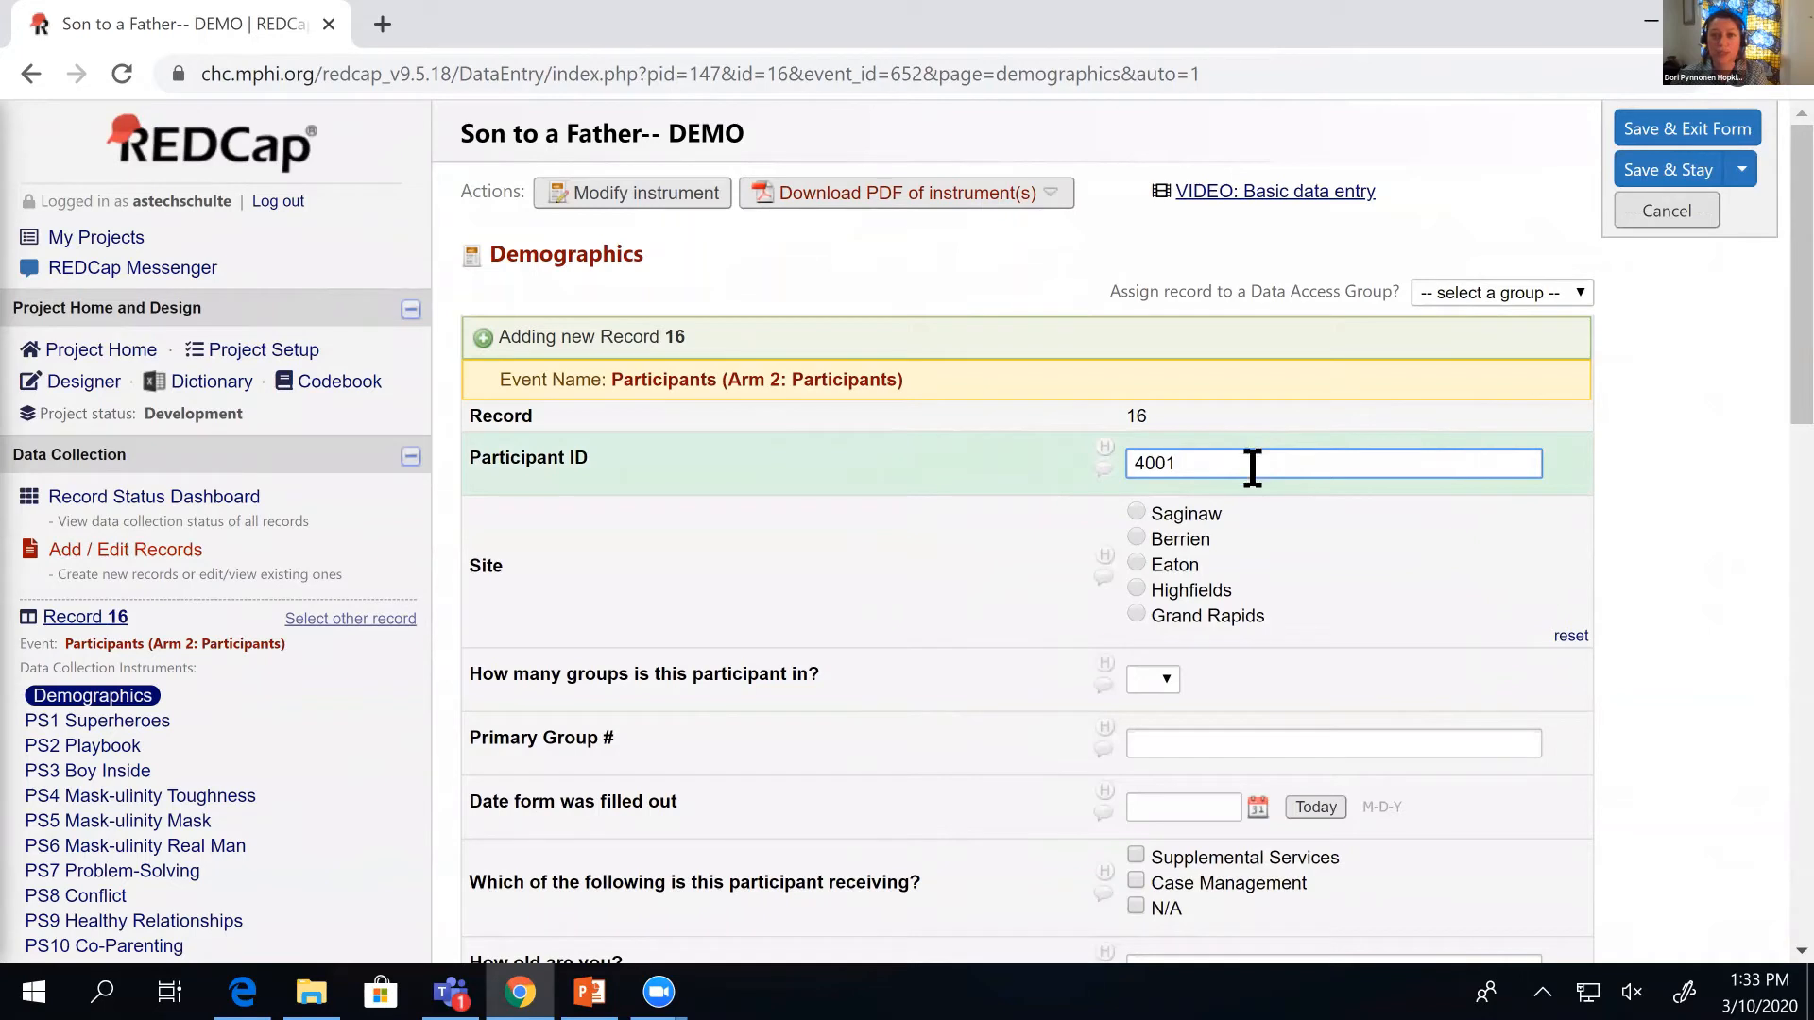
{"action": "left_click", "coordinate": [1219, 590]}
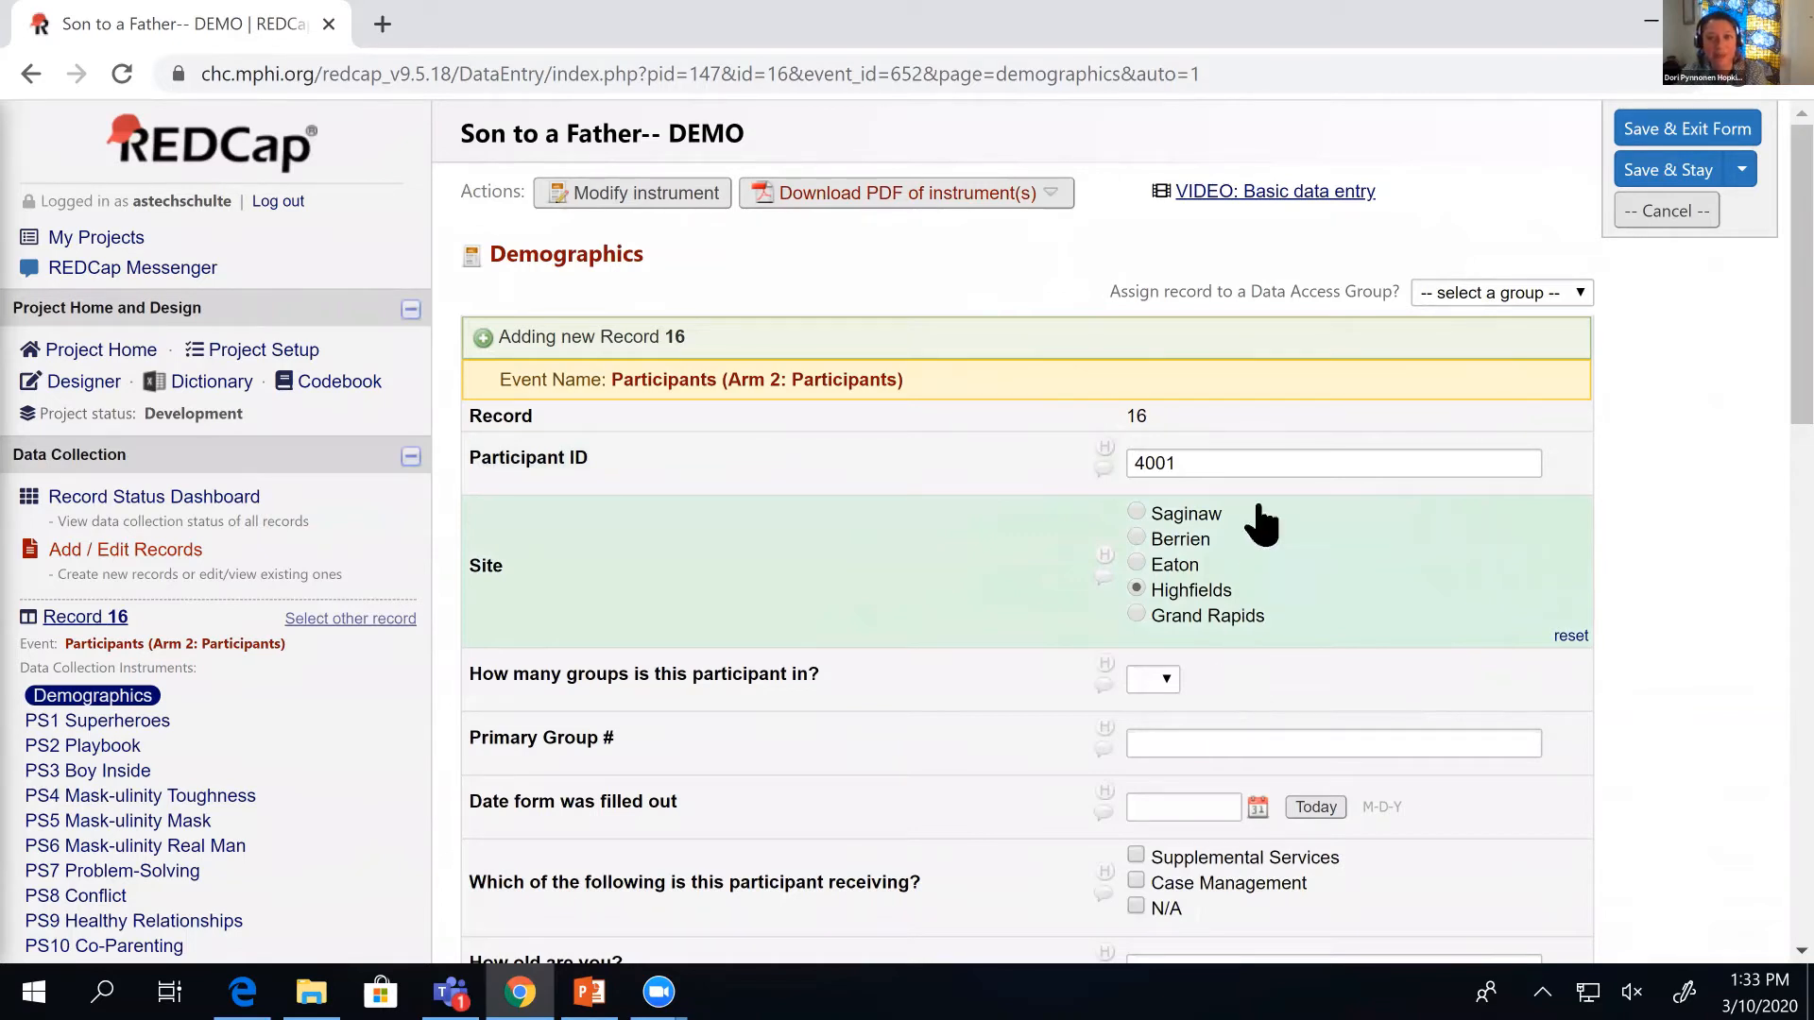
{"action": "left_click", "coordinate": [1274, 461]}
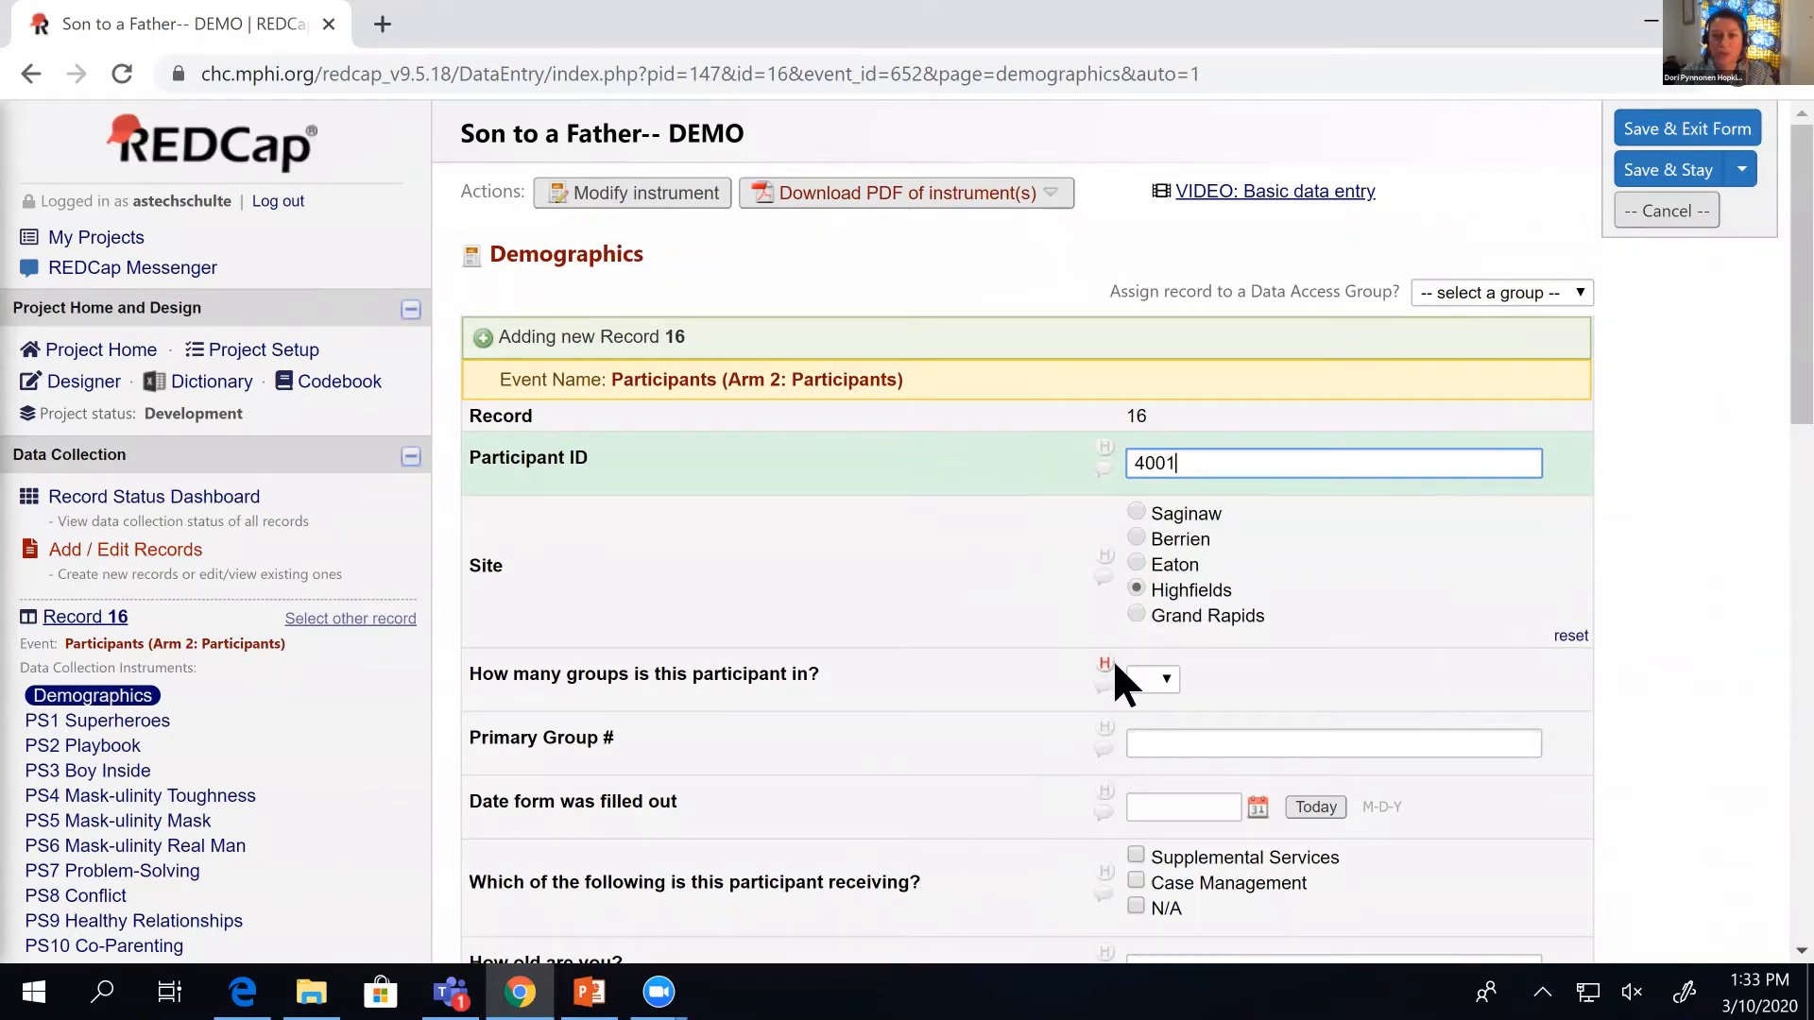
Record that the participant is in 1 group and enter H01 as the primary group number.
{"action": "left_click", "coordinate": [1163, 679]}
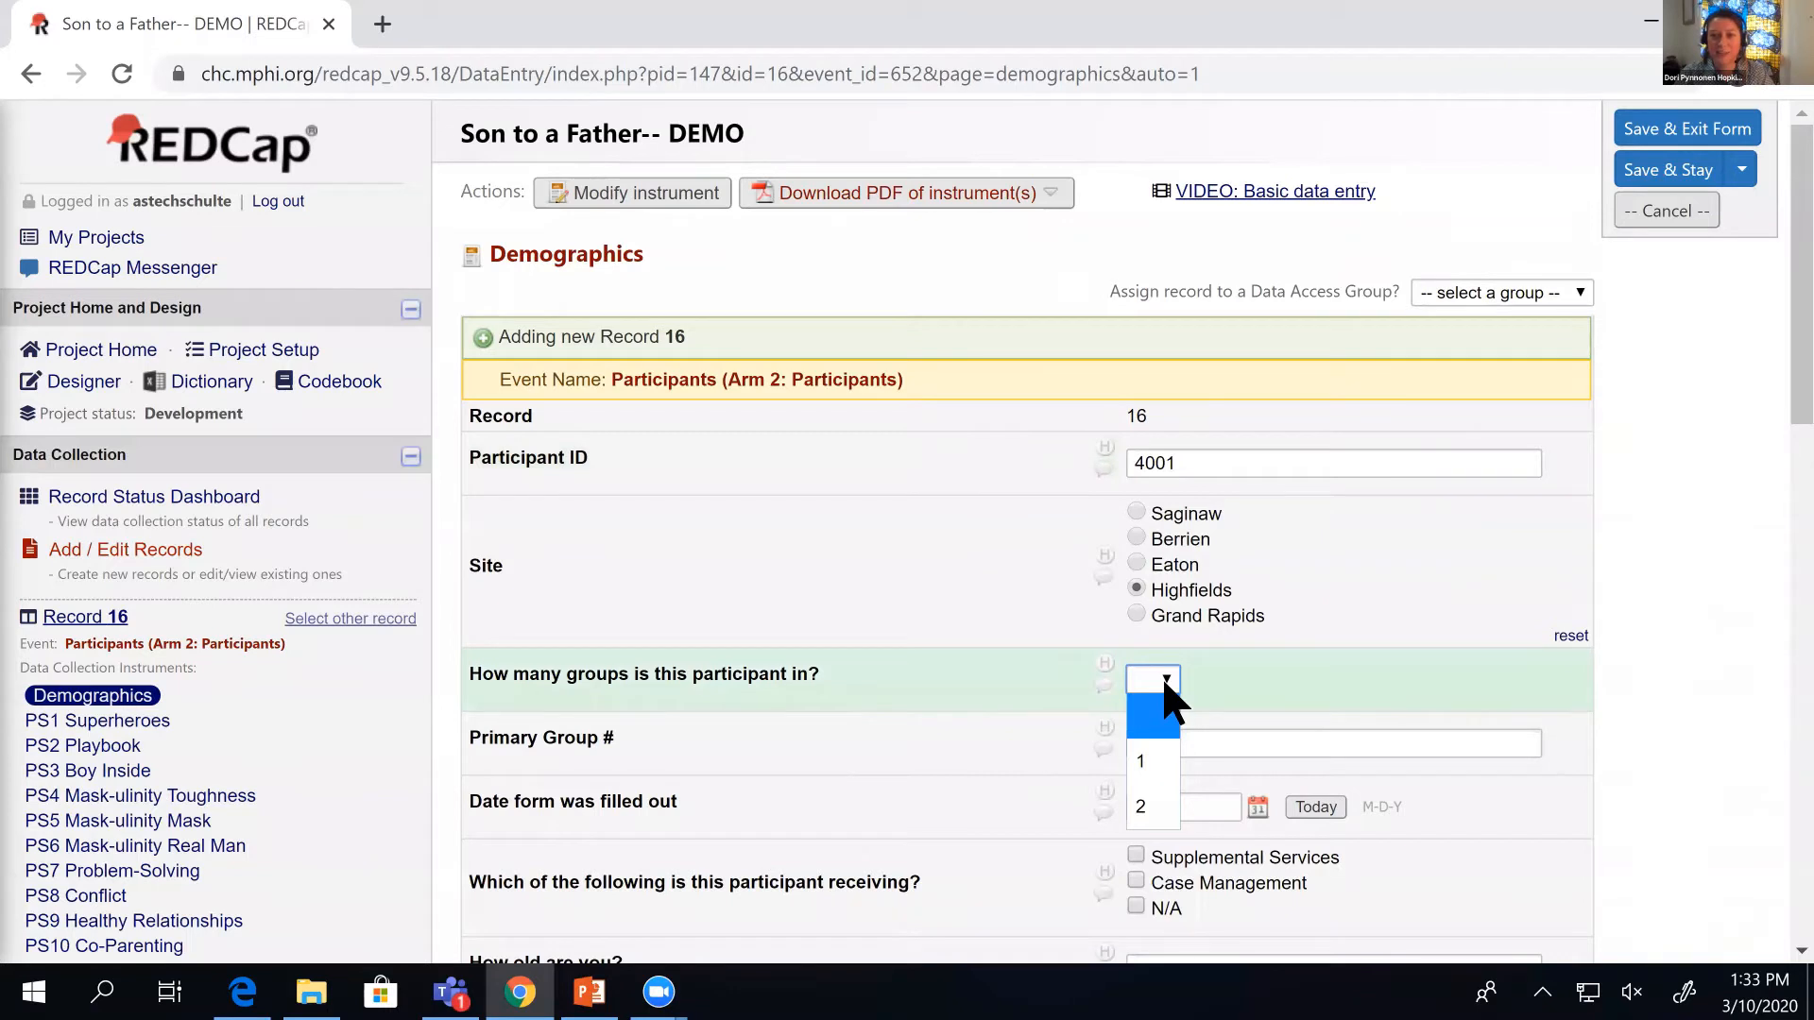
{"action": "left_click", "coordinate": [1155, 766]}
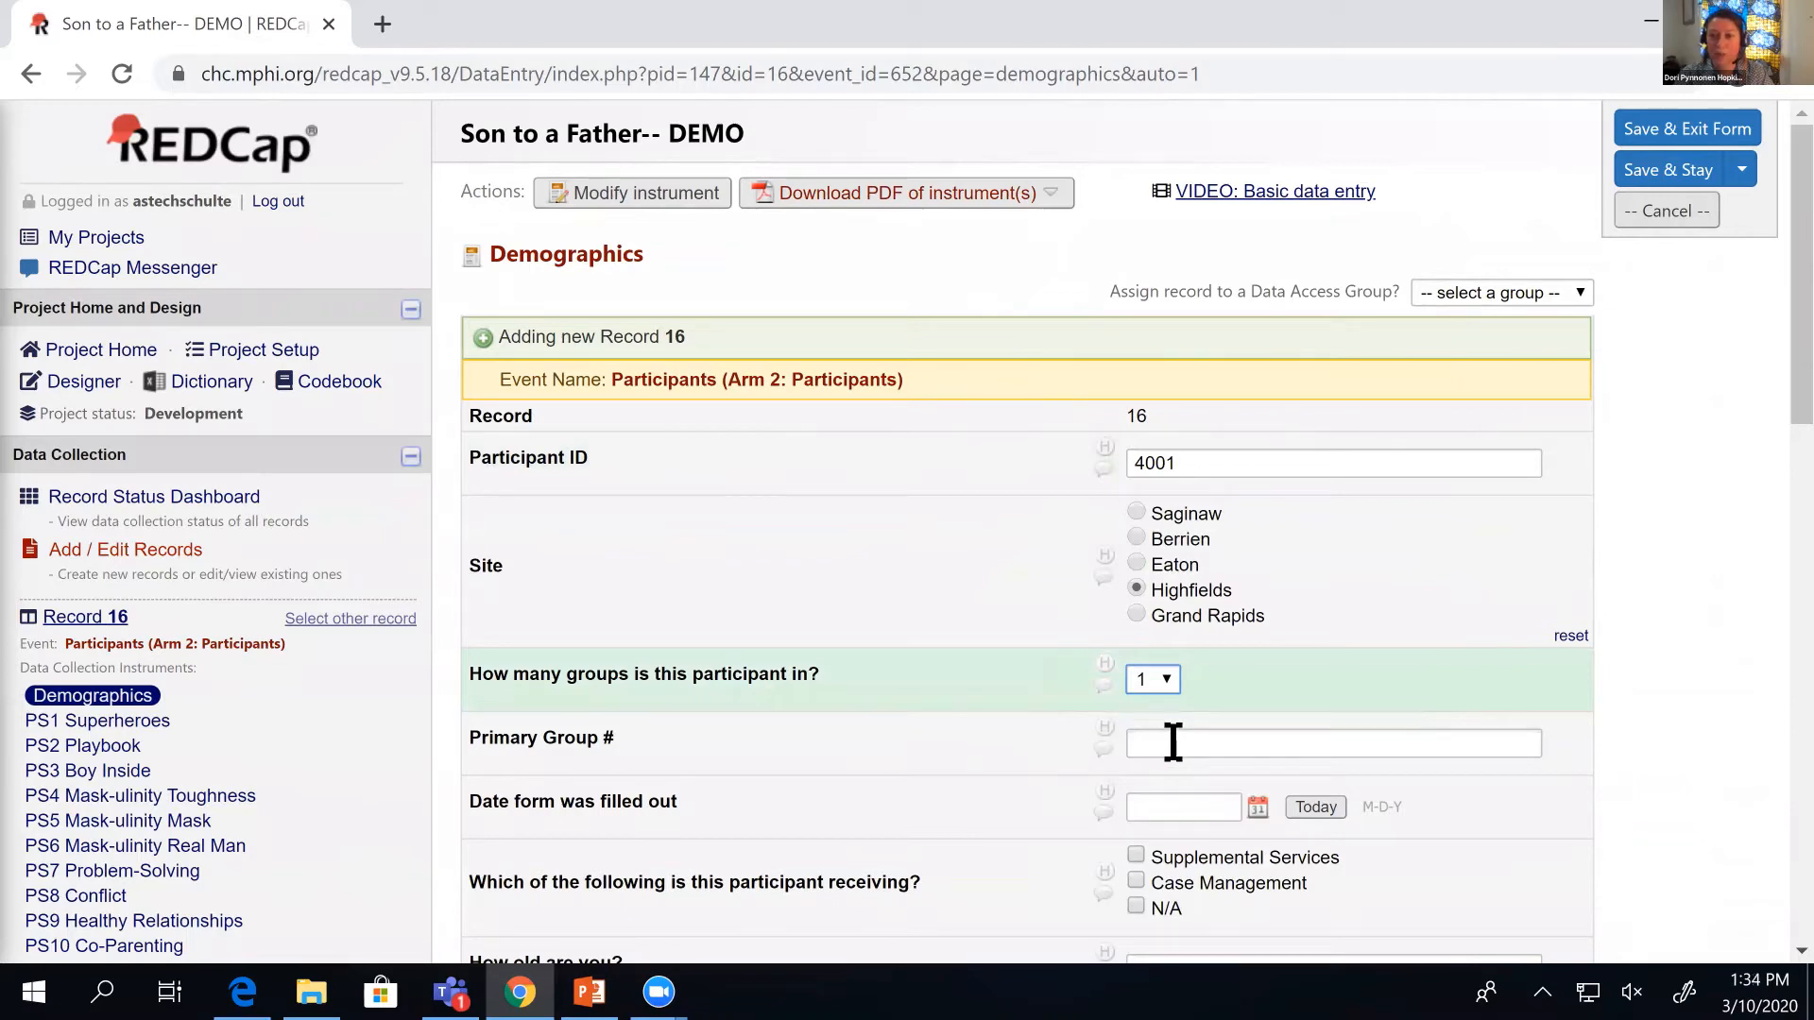
{"action": "left_click", "coordinate": [1172, 743]}
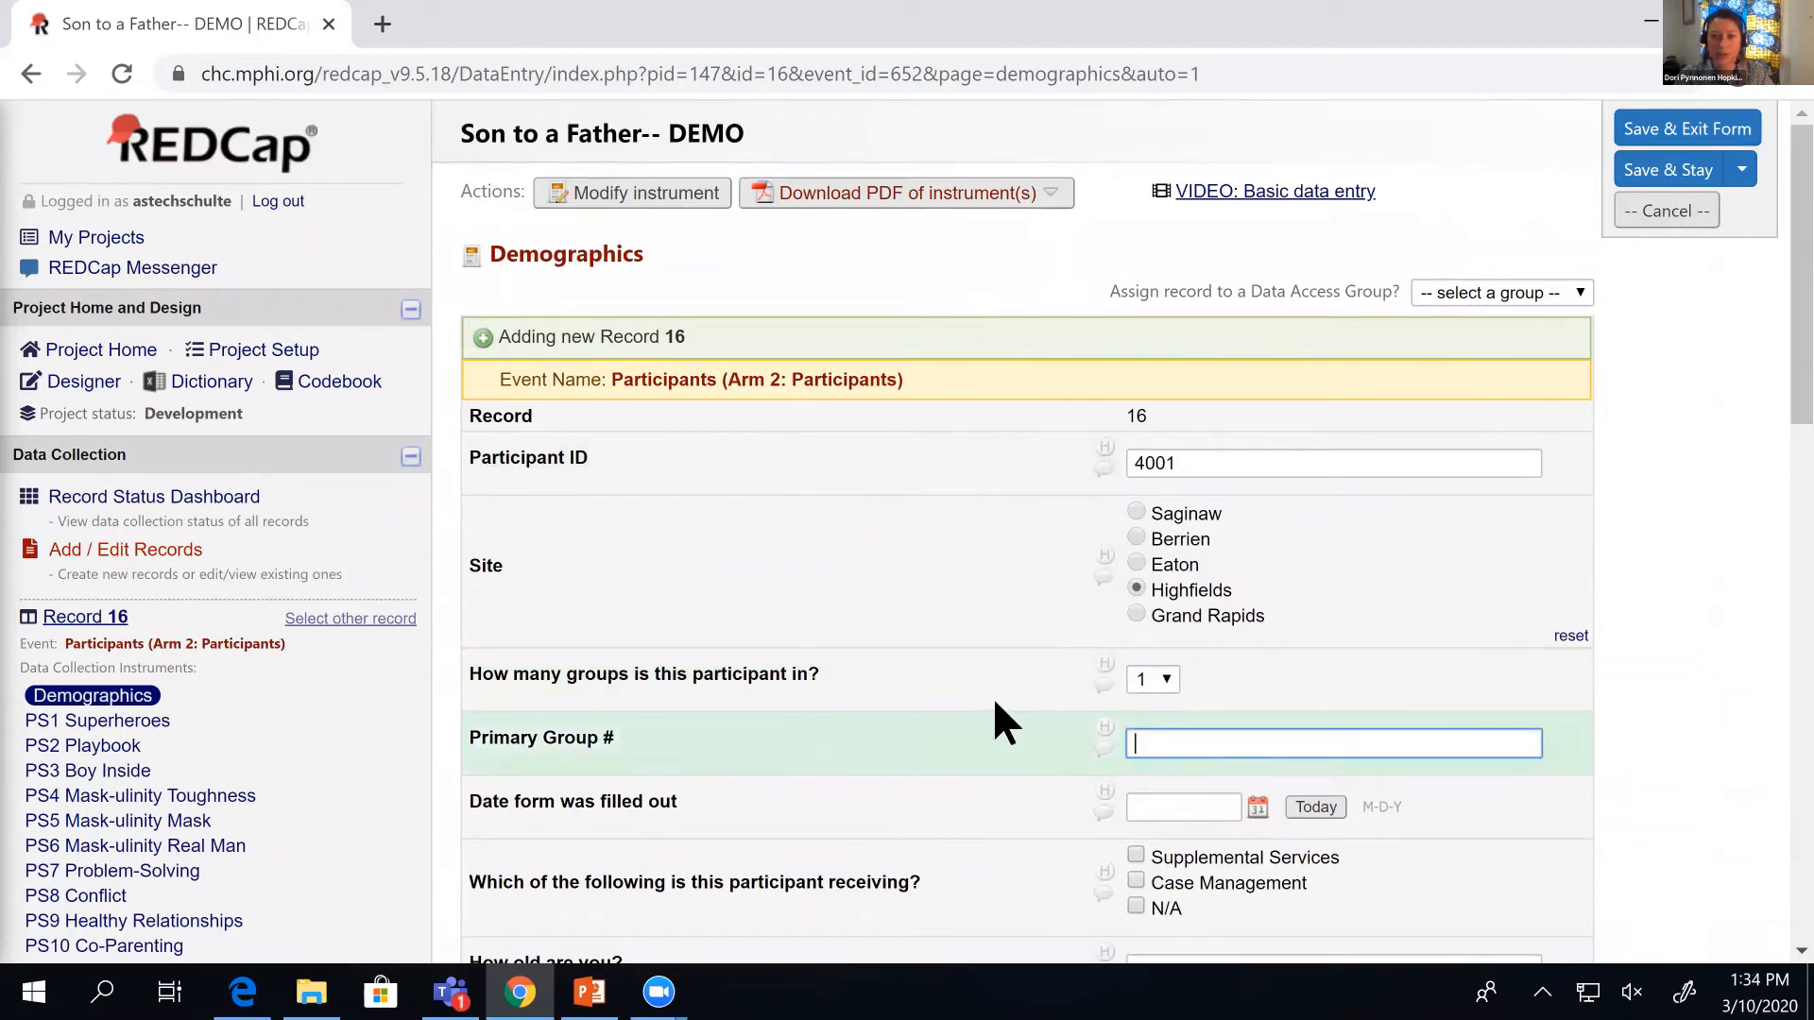
{"action": "scroll", "coordinate": [985, 704], "scroll_direction": "down", "scroll_amount": 3}
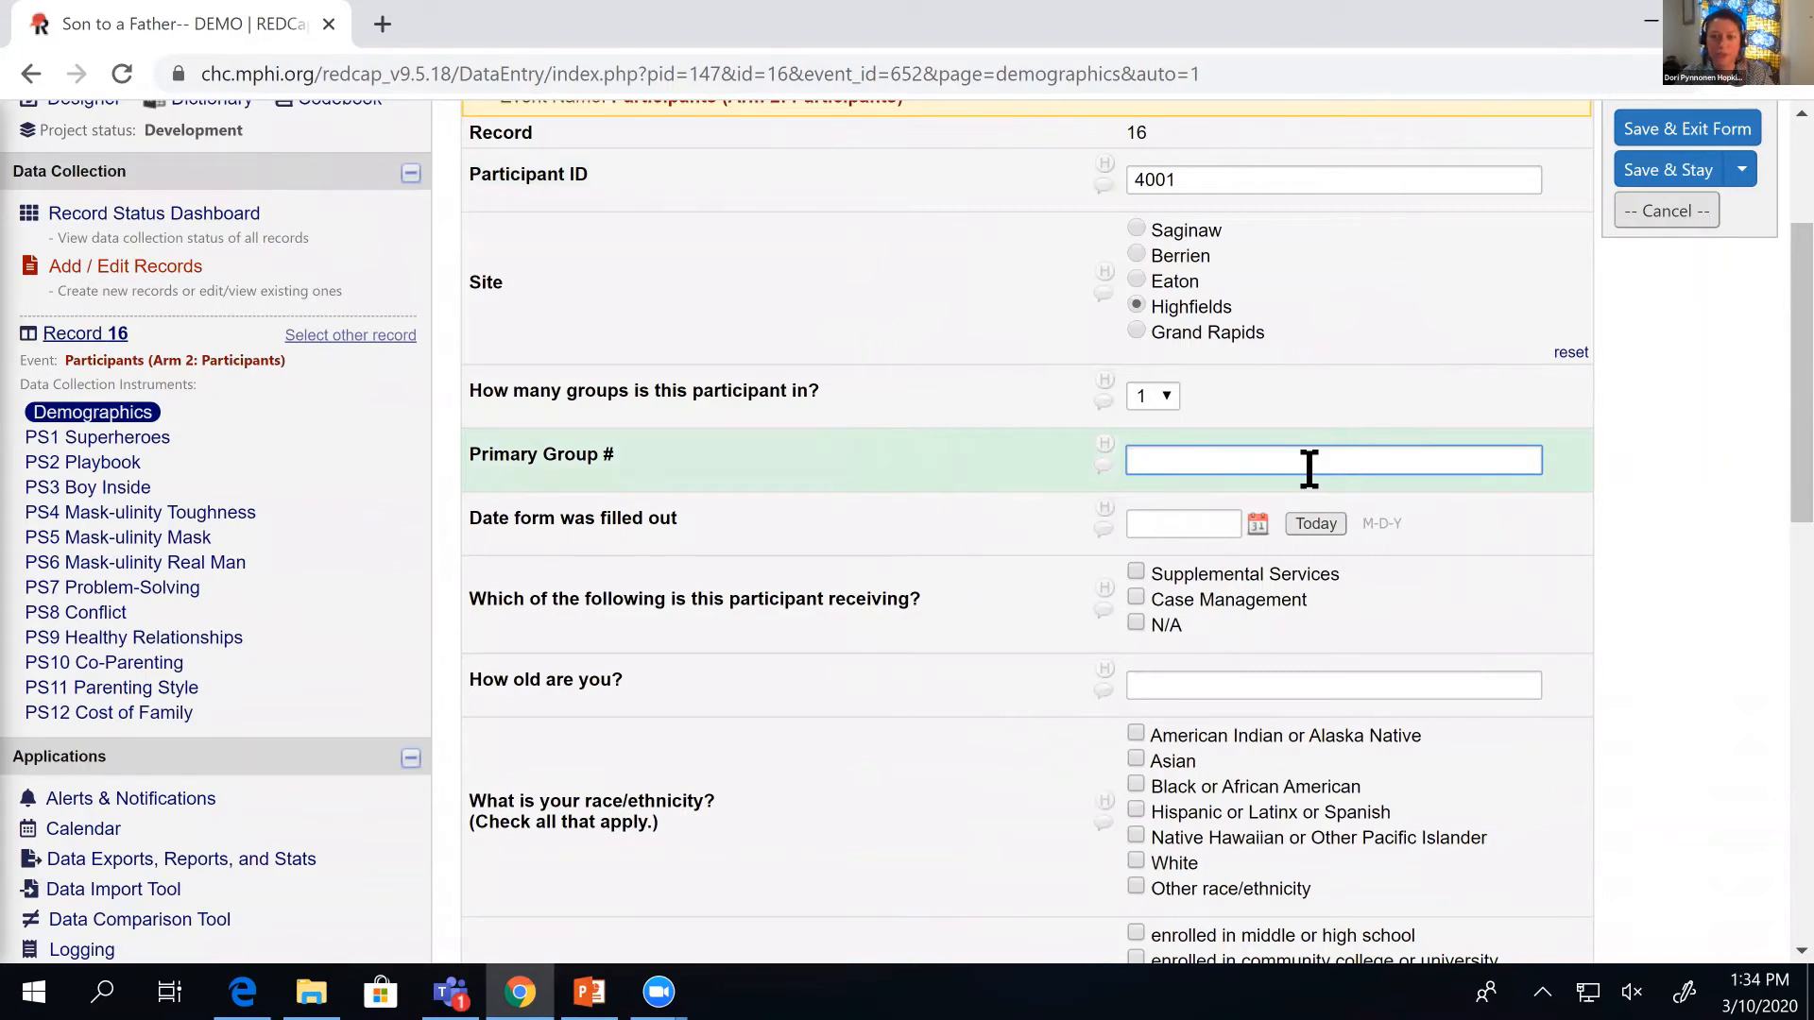
{"action": "type", "text": "H01"}
Set the date the Demographics form was filled out to 03-20-2020.
{"action": "left_click", "coordinate": [1227, 519]}
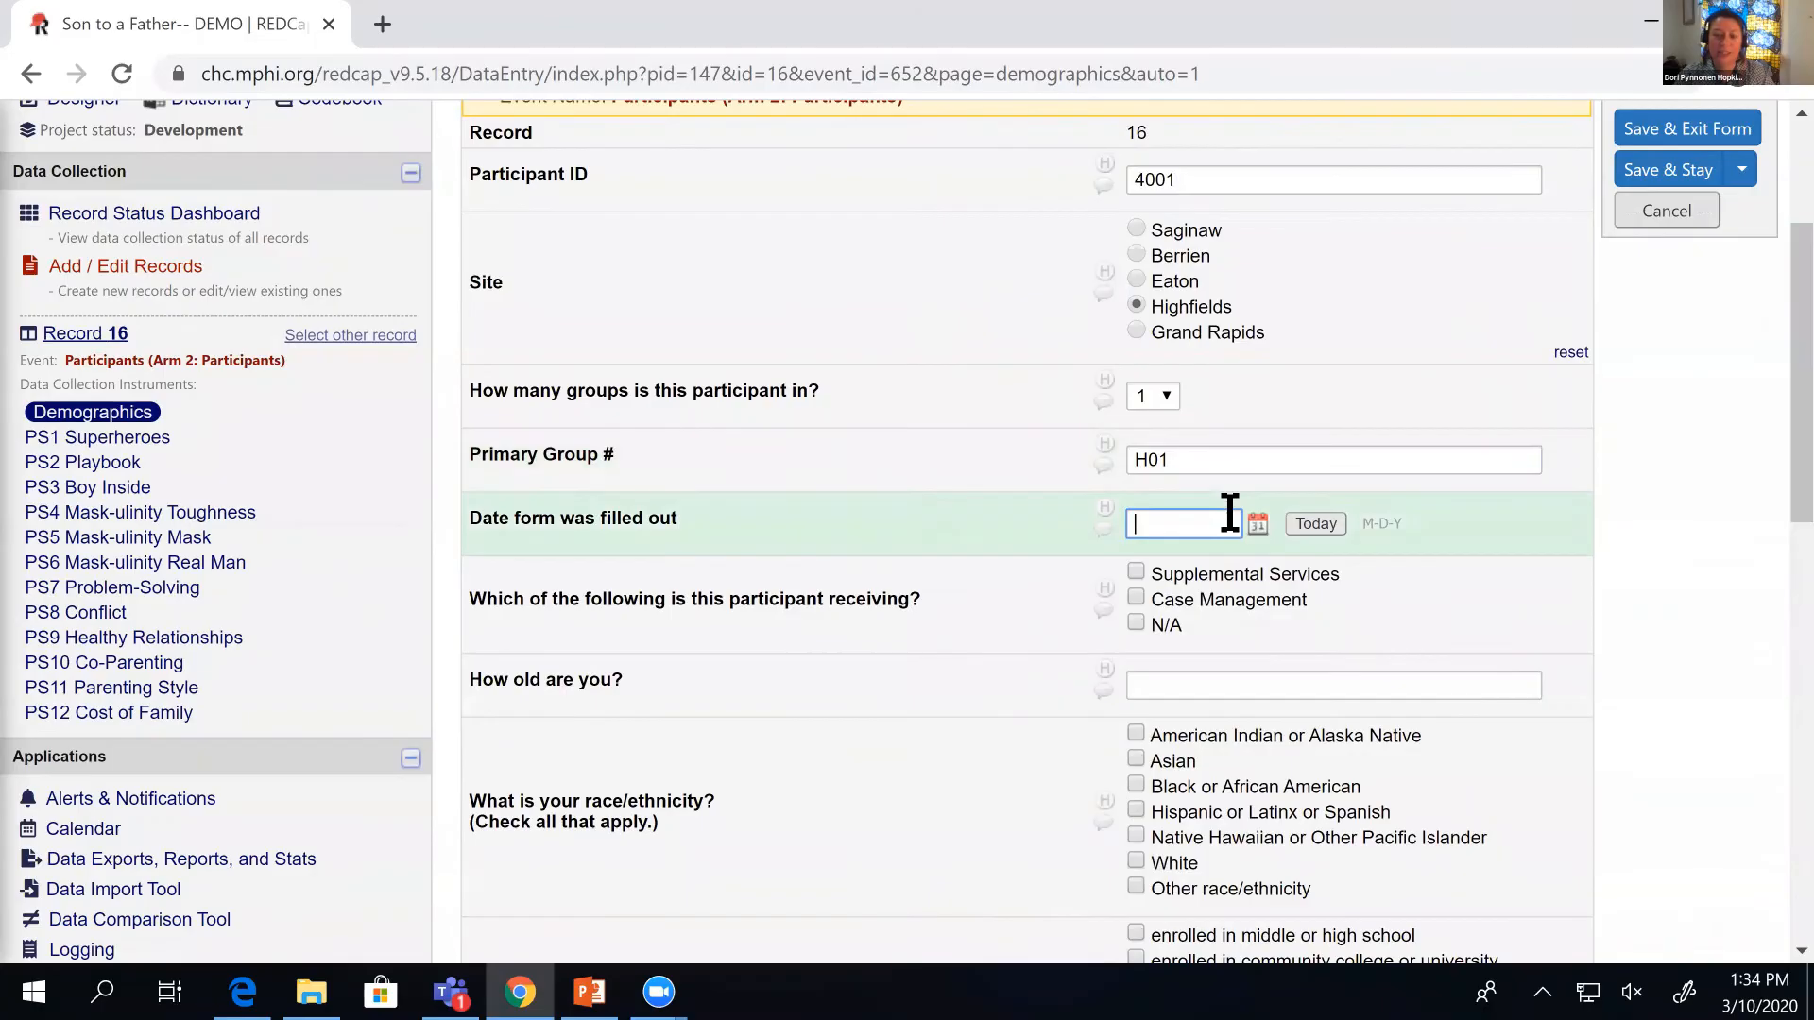
{"action": "left_click", "coordinate": [1309, 526]}
{"action": "left_click", "coordinate": [1183, 522]}
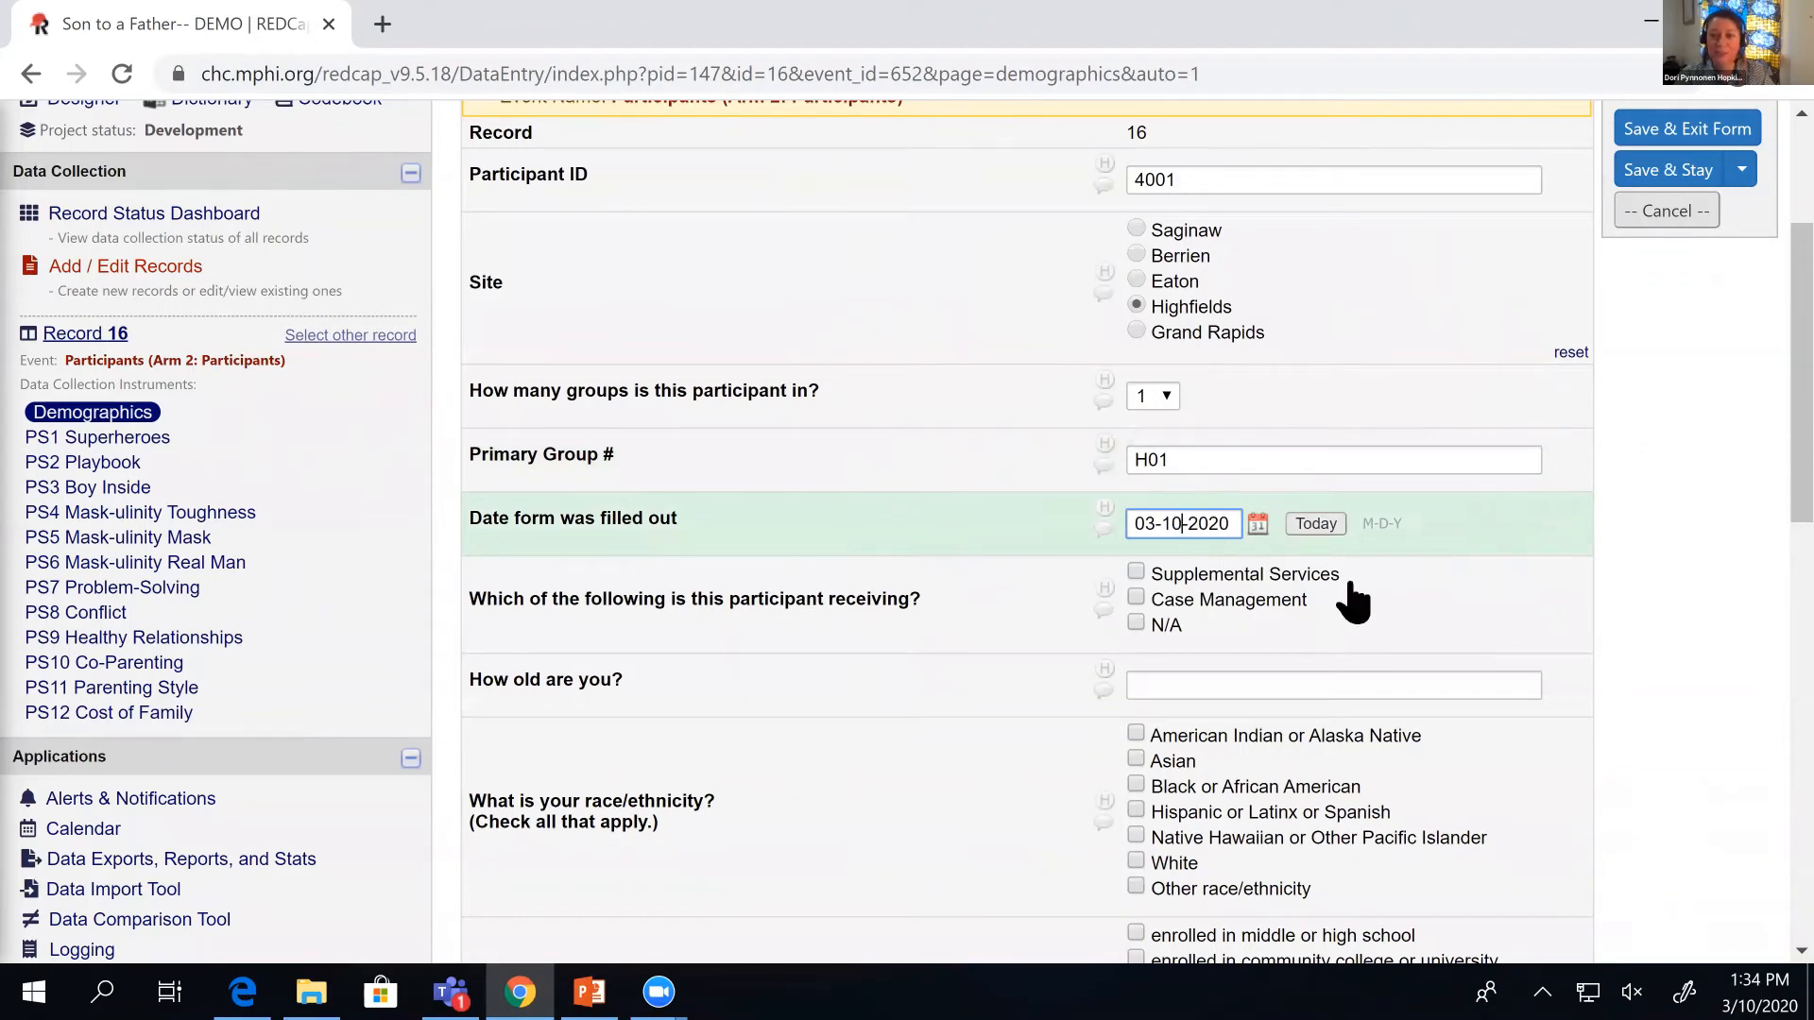
{"action": "key", "text": "Left"}
{"action": "key", "text": "BackSpace"}
{"action": "type", "text": "2"}
Try 2 as the participant's number of groups and return the answer to 1.
{"action": "left_click", "coordinate": [1160, 399]}
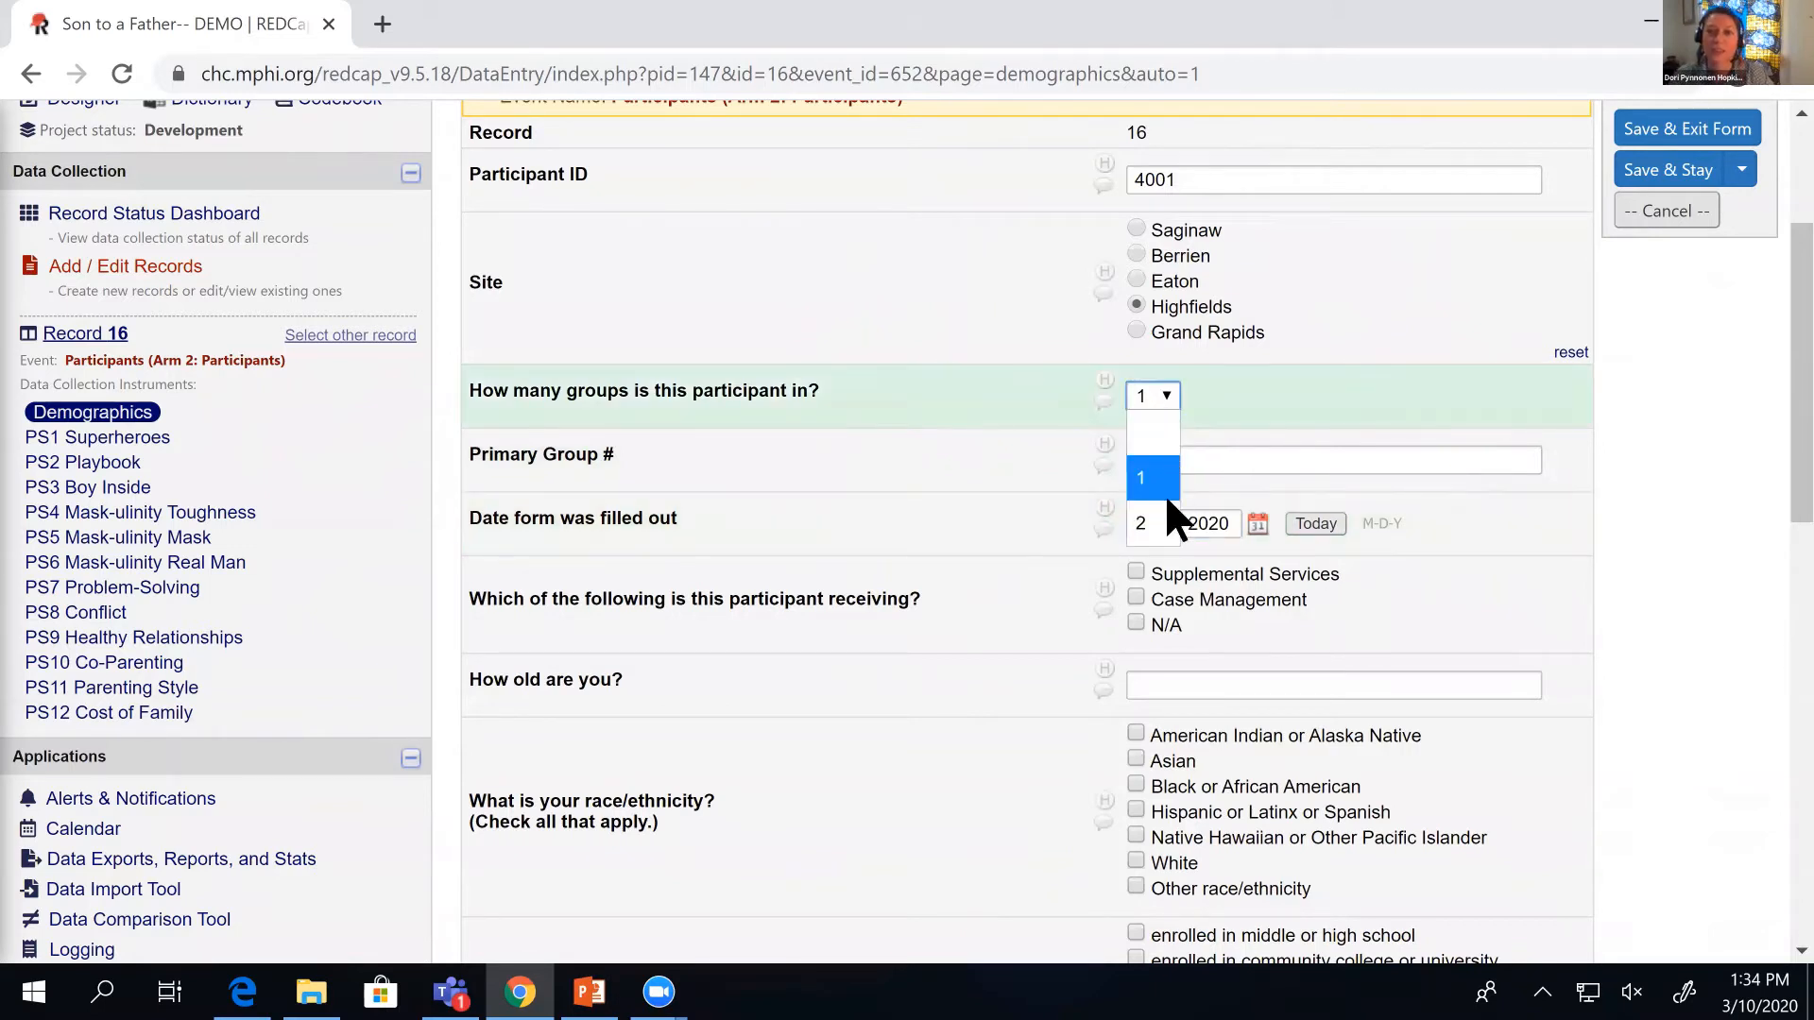
{"action": "left_click", "coordinate": [1161, 523]}
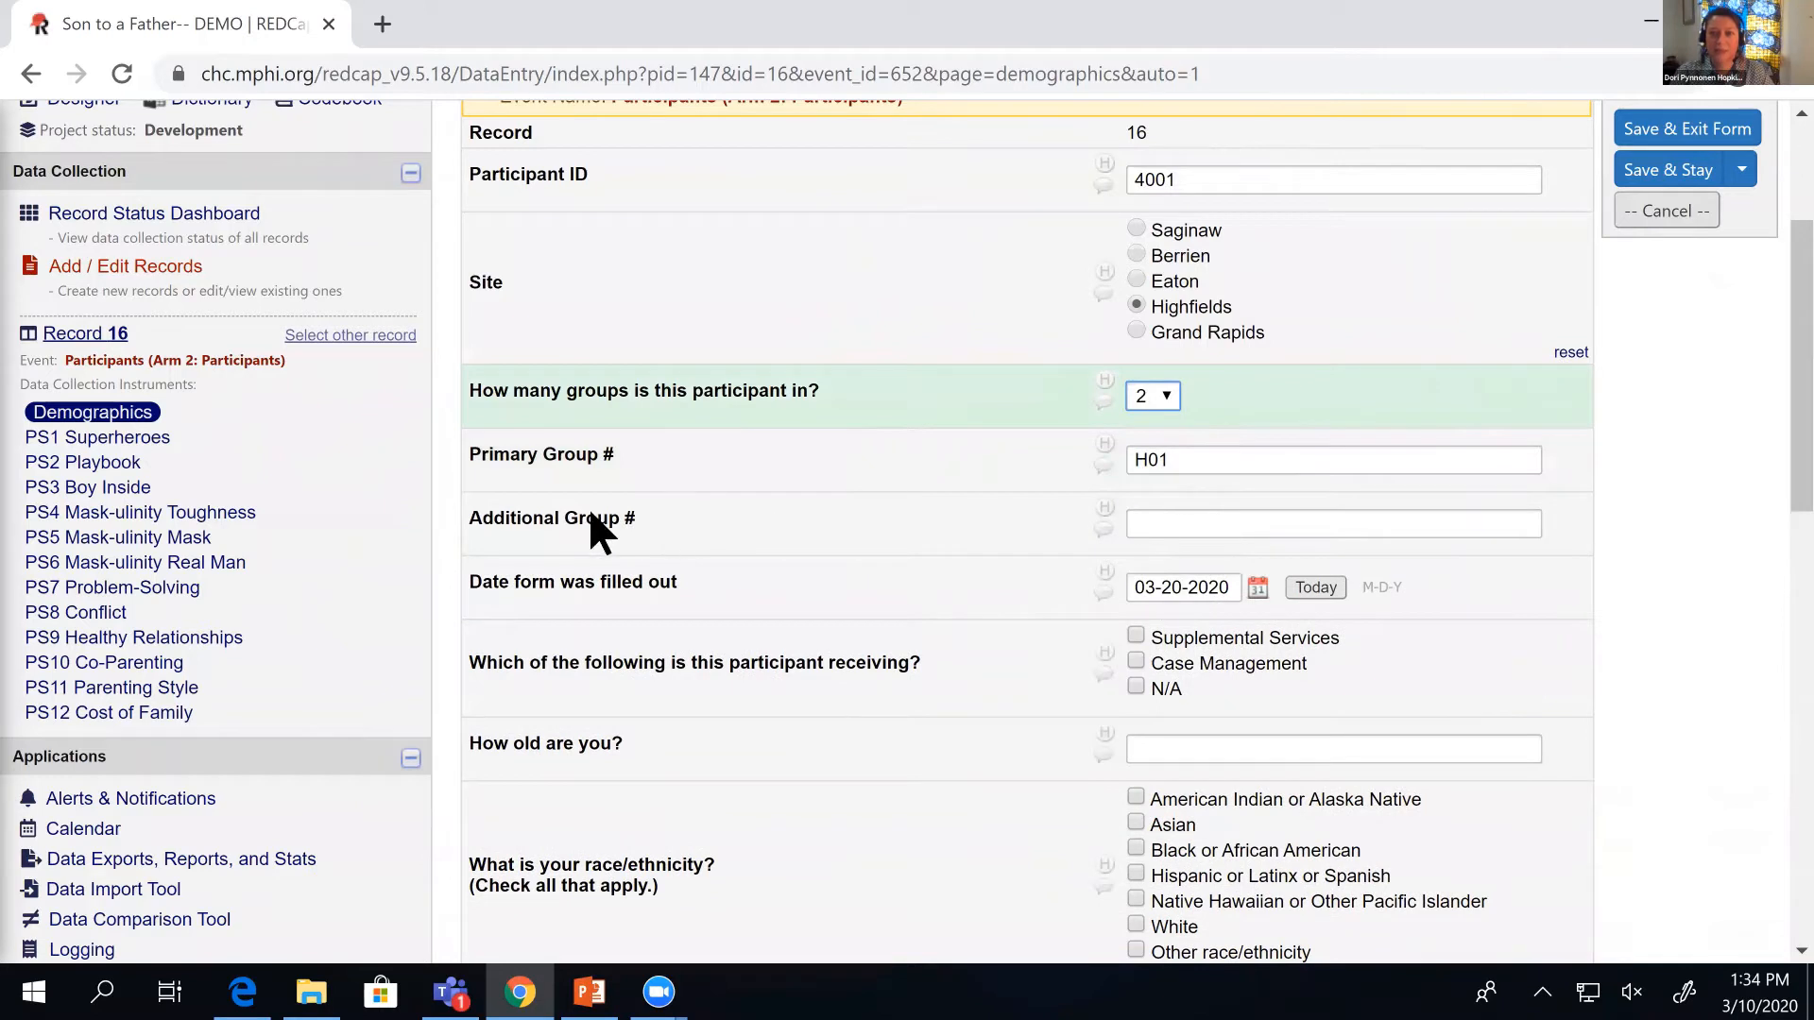
{"action": "left_click", "coordinate": [1155, 392]}
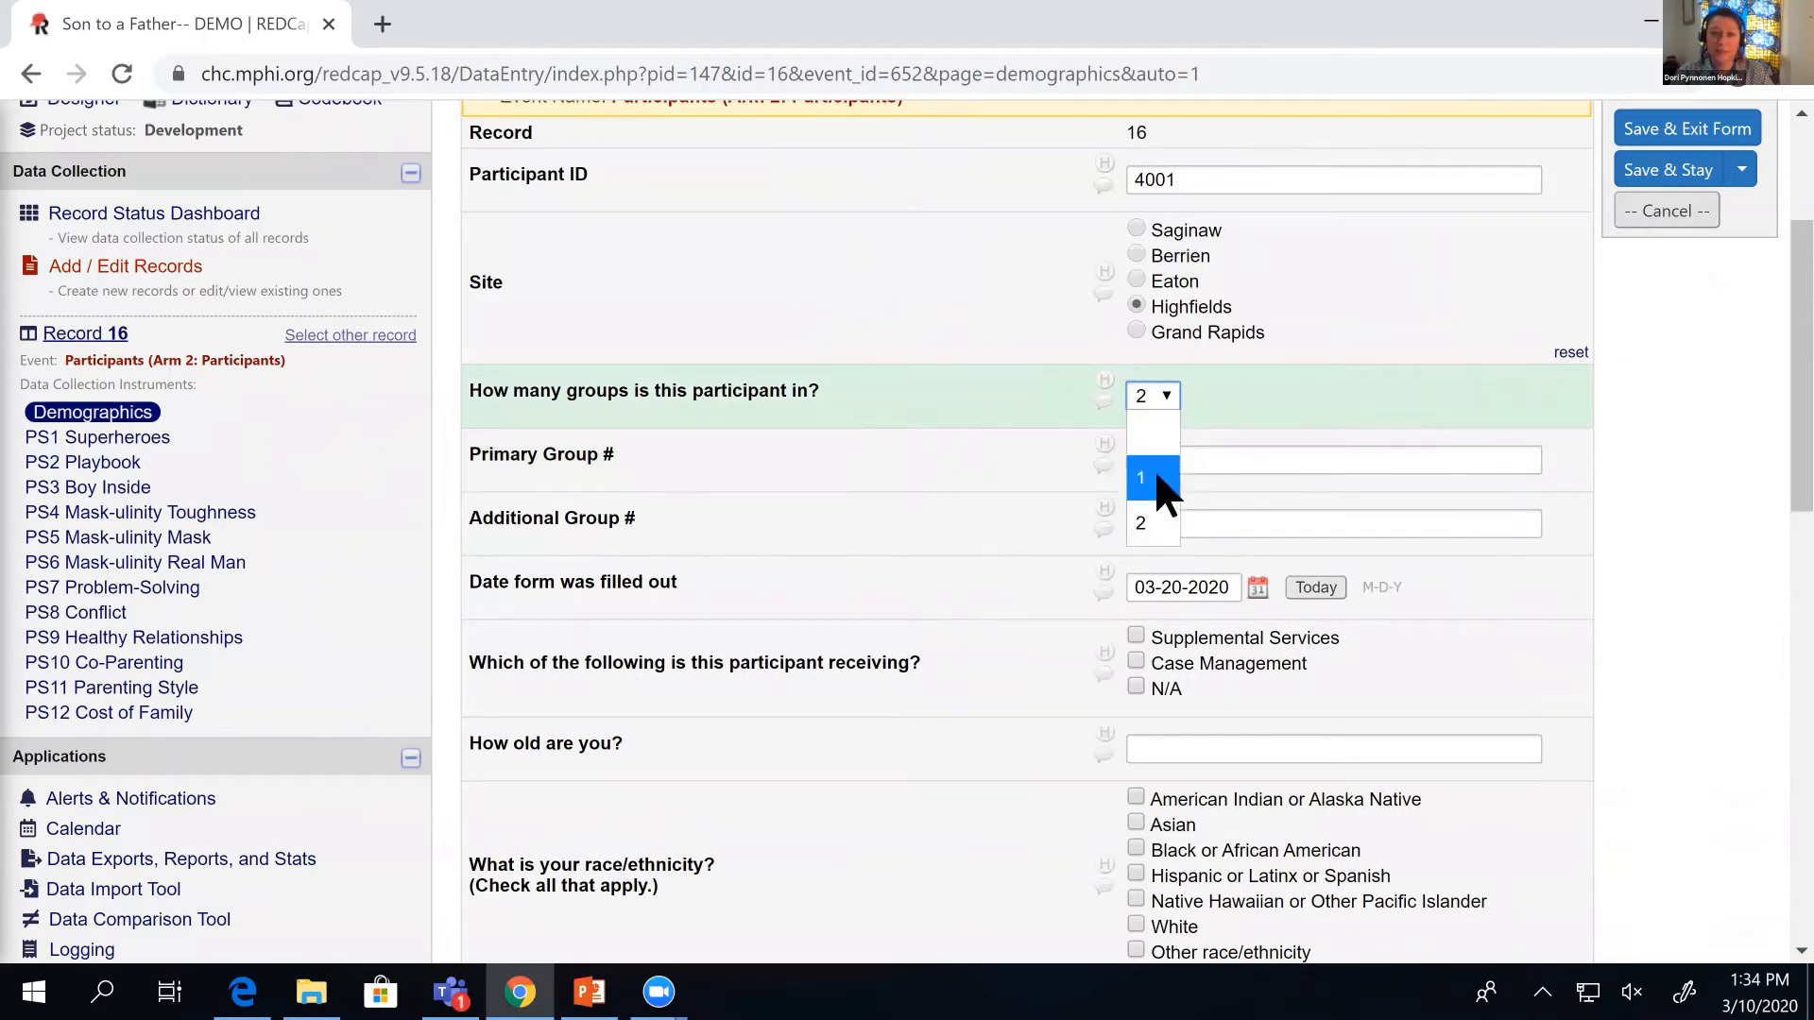
{"action": "left_click", "coordinate": [1162, 480]}
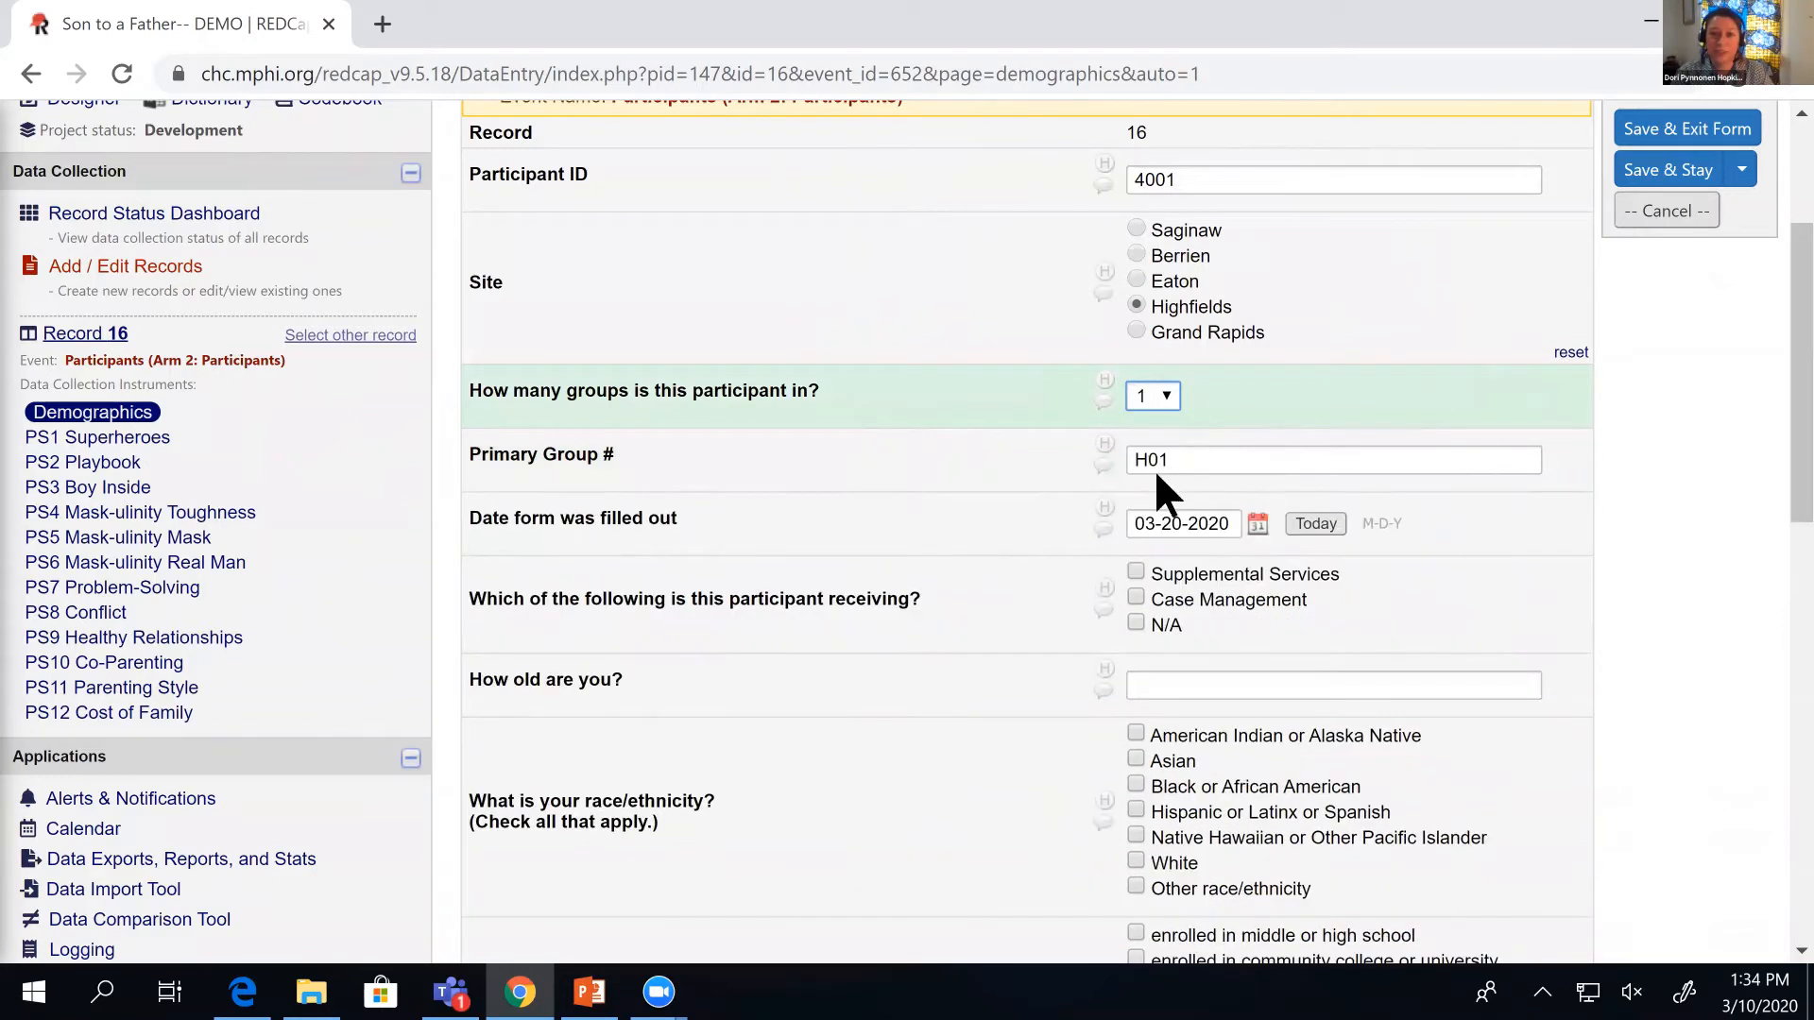
Mark the services the participant is receiving as N/A and enter 17 as the age.
{"action": "left_click", "coordinate": [1136, 623]}
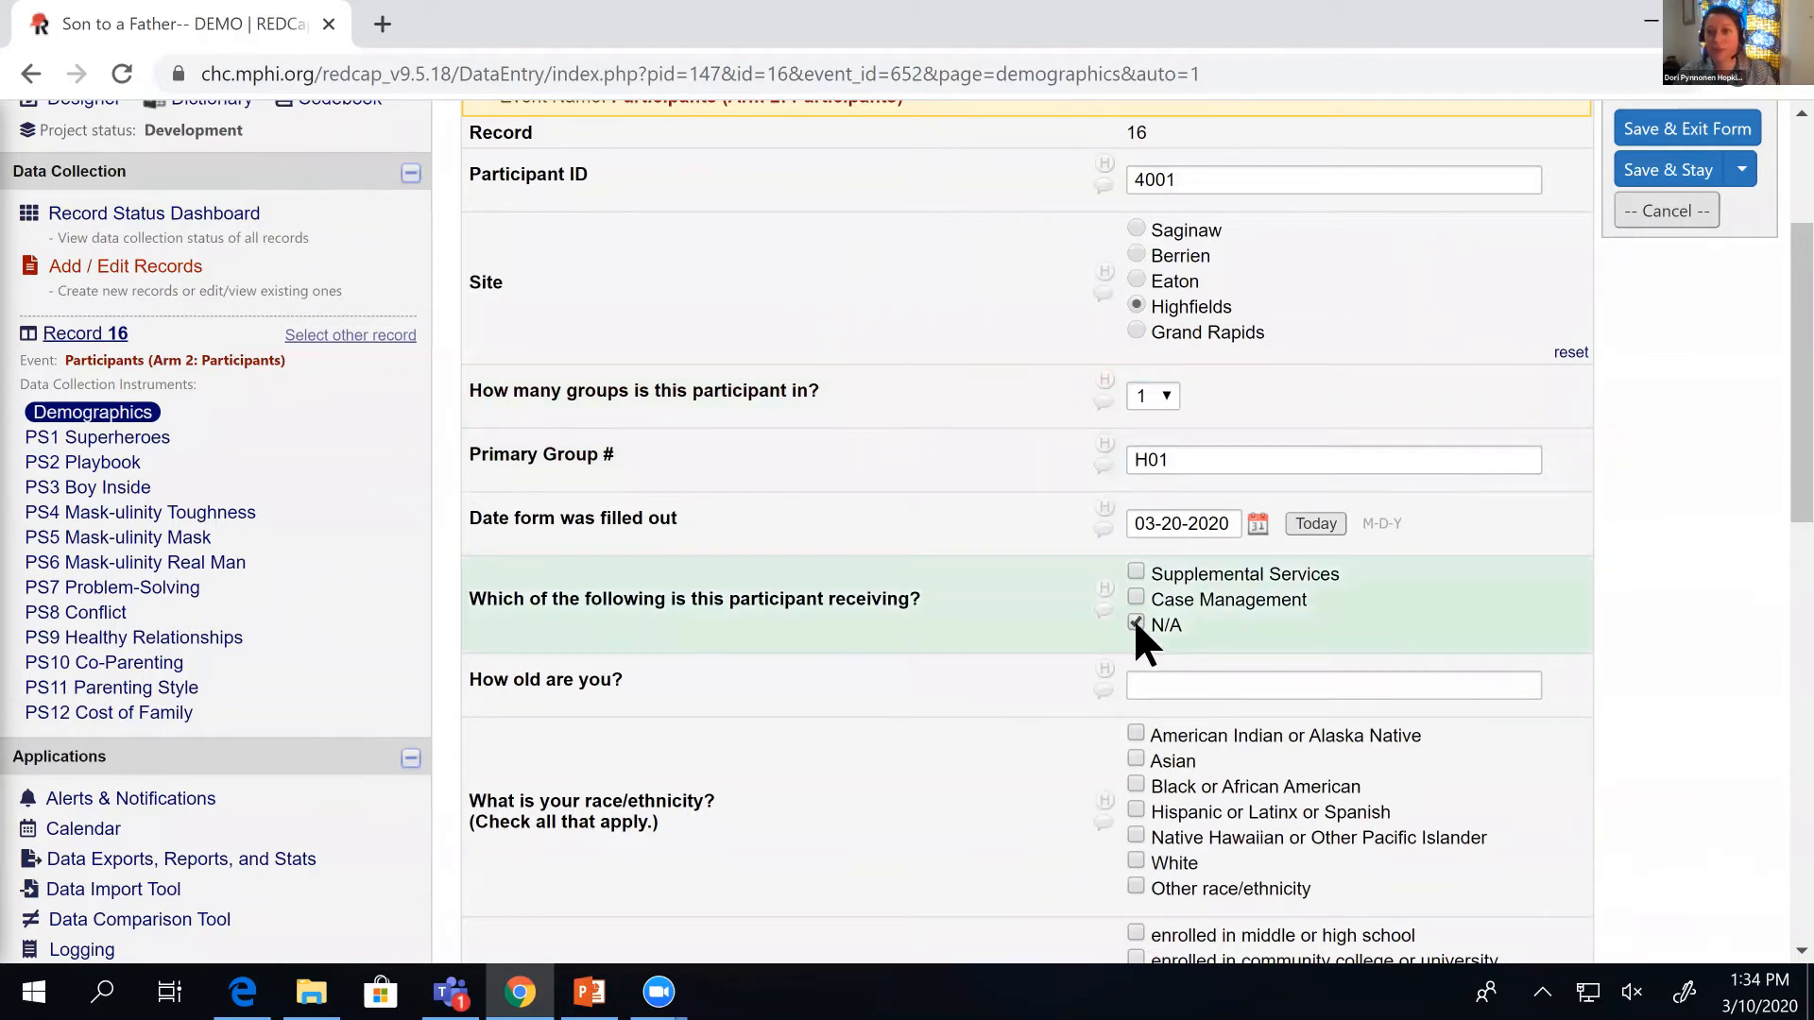
{"action": "left_click", "coordinate": [1179, 687]}
{"action": "type", "text": "17"}
Mark the participant as Black or African American and currently enrolled in middle or high school.
{"action": "scroll", "coordinate": [718, 676], "scroll_direction": "down", "scroll_amount": 3}
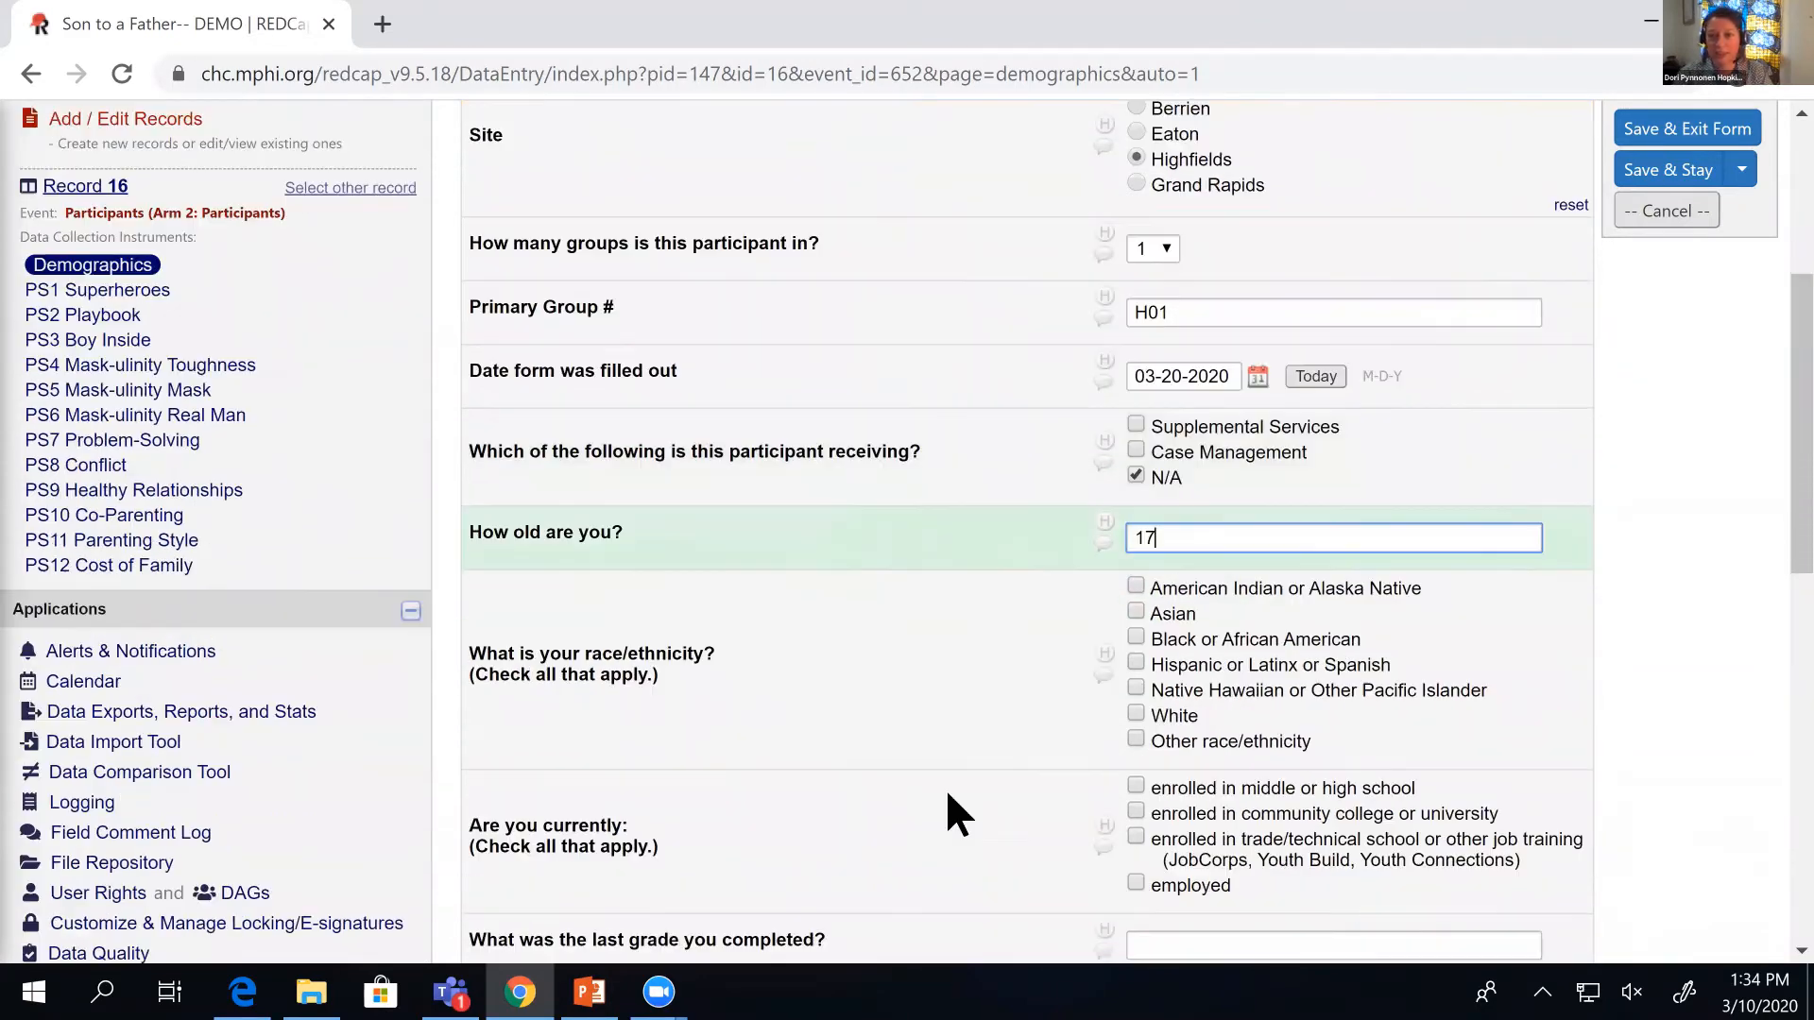
{"action": "scroll", "coordinate": [770, 690], "scroll_direction": "down", "scroll_amount": 2}
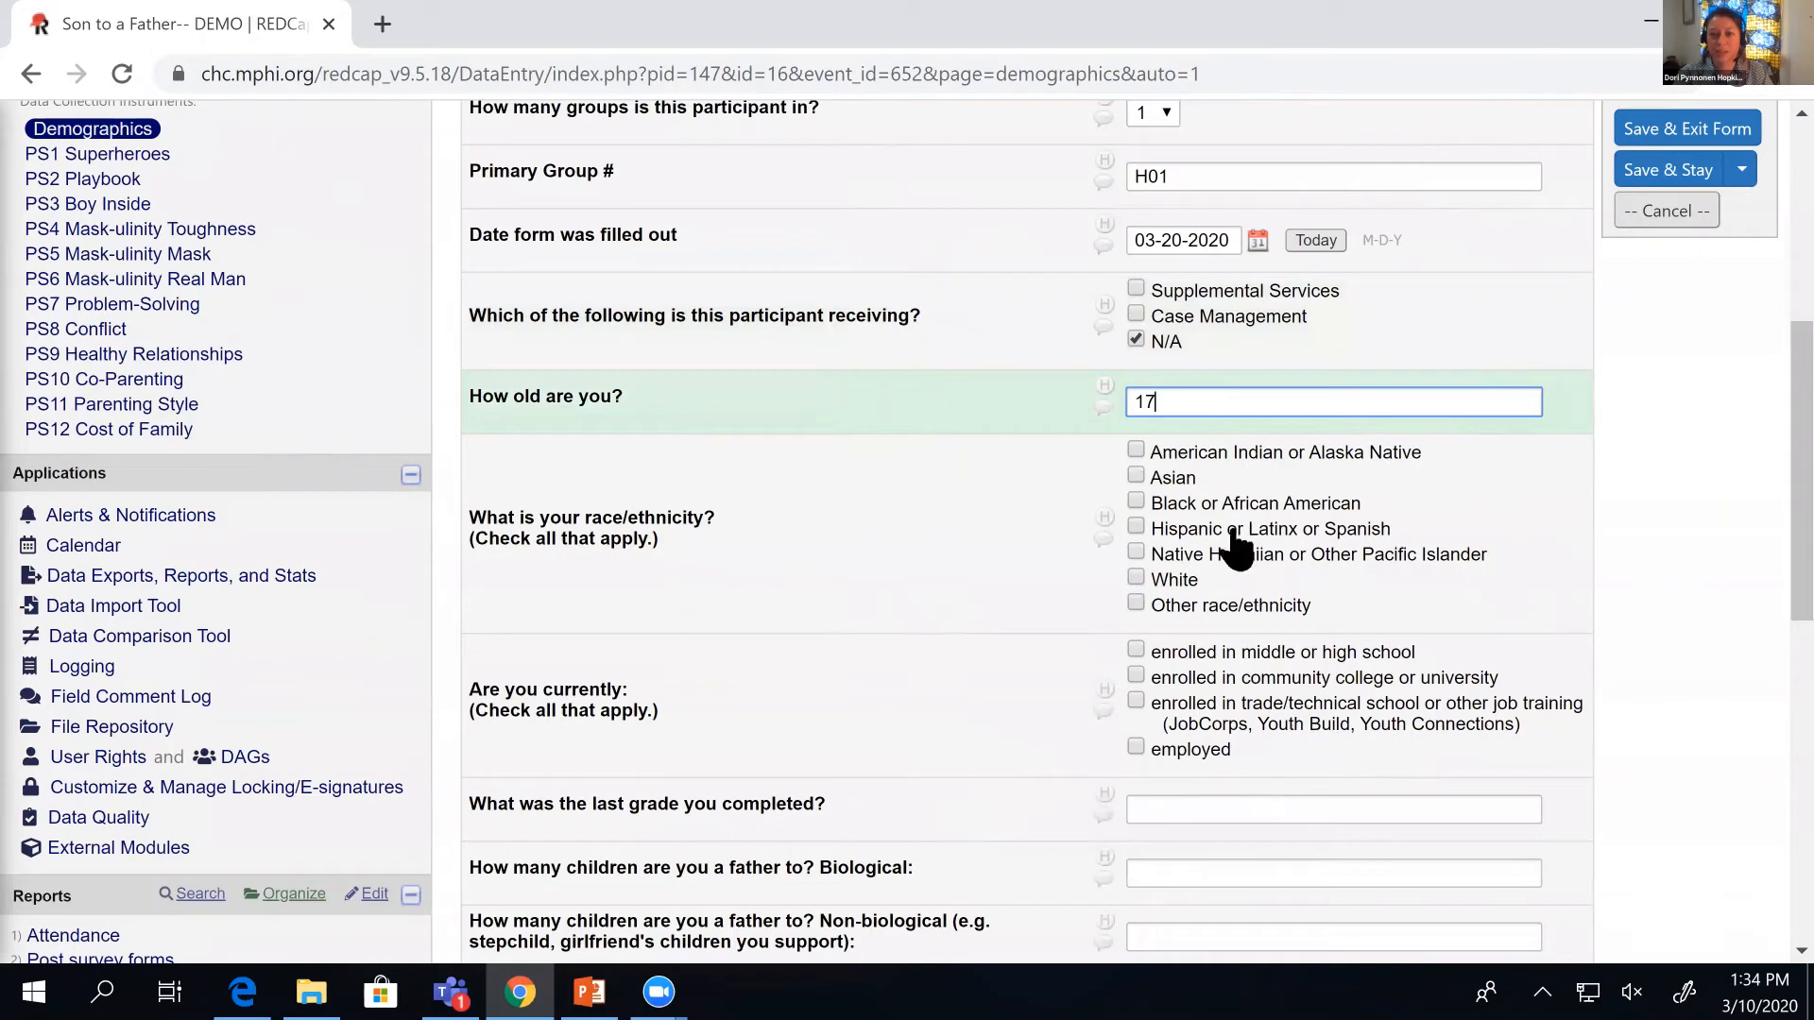
{"action": "left_click", "coordinate": [1207, 507]}
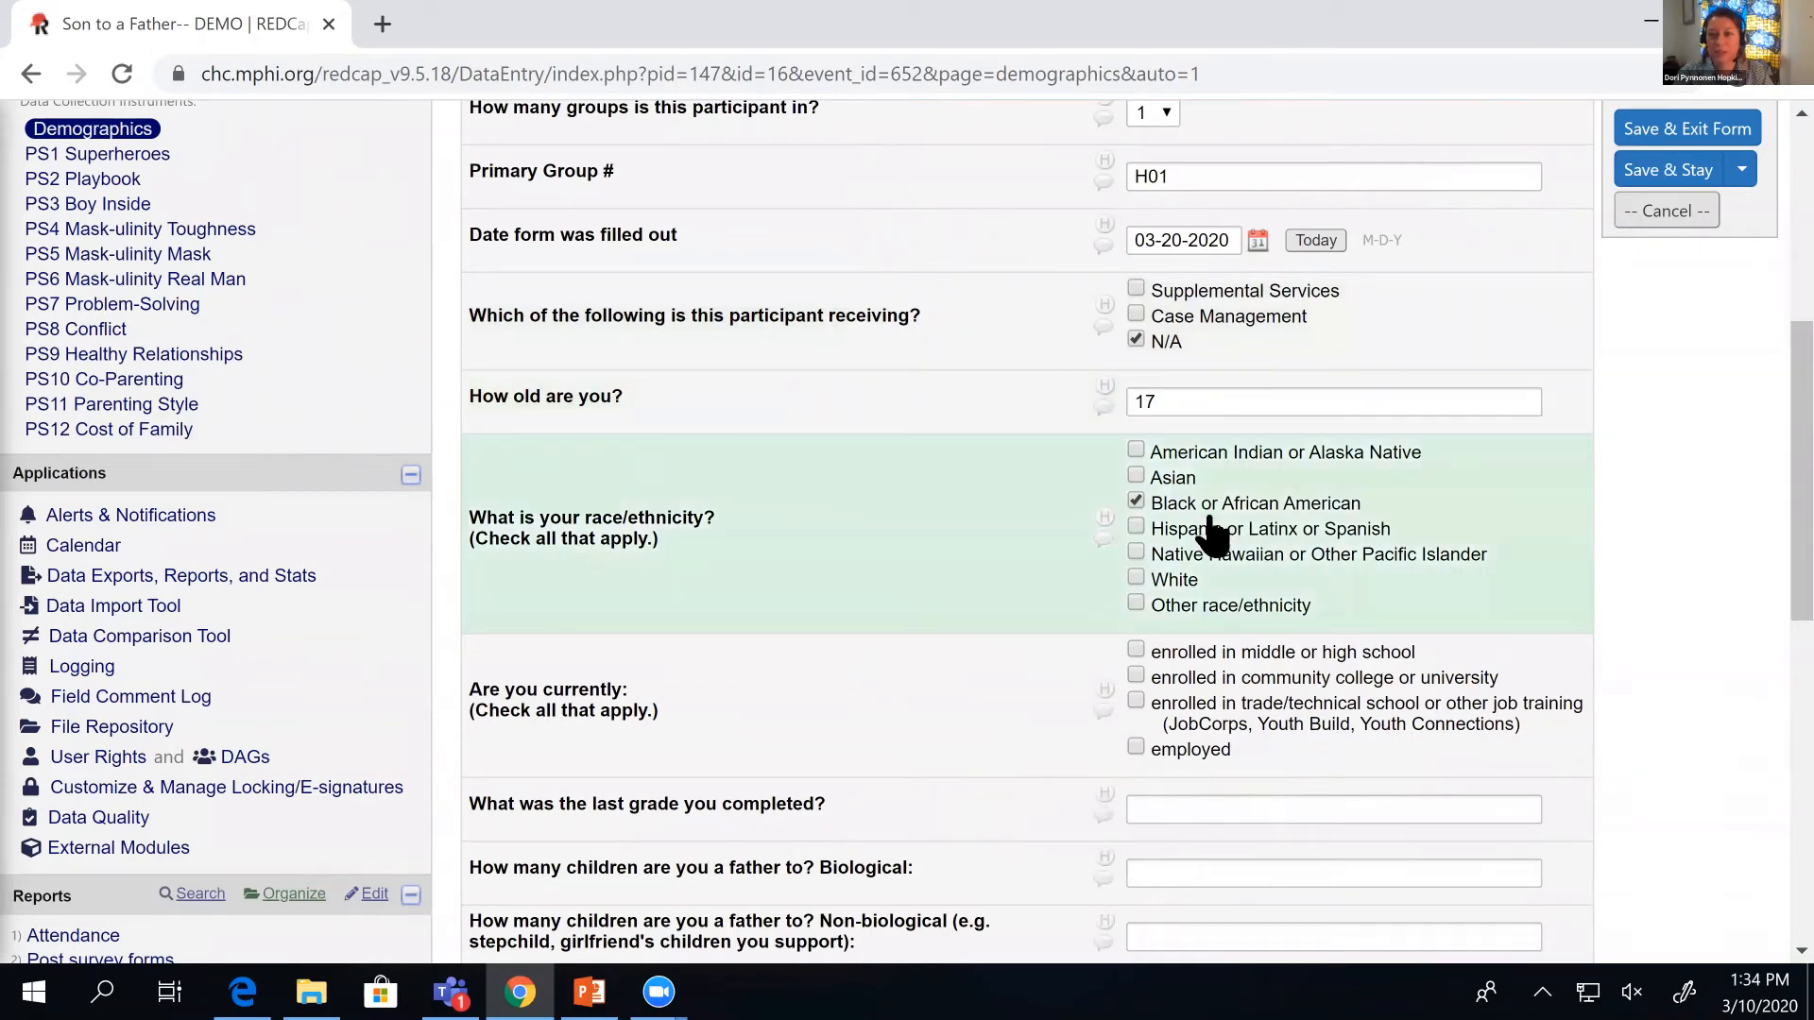
{"action": "left_click", "coordinate": [1219, 656]}
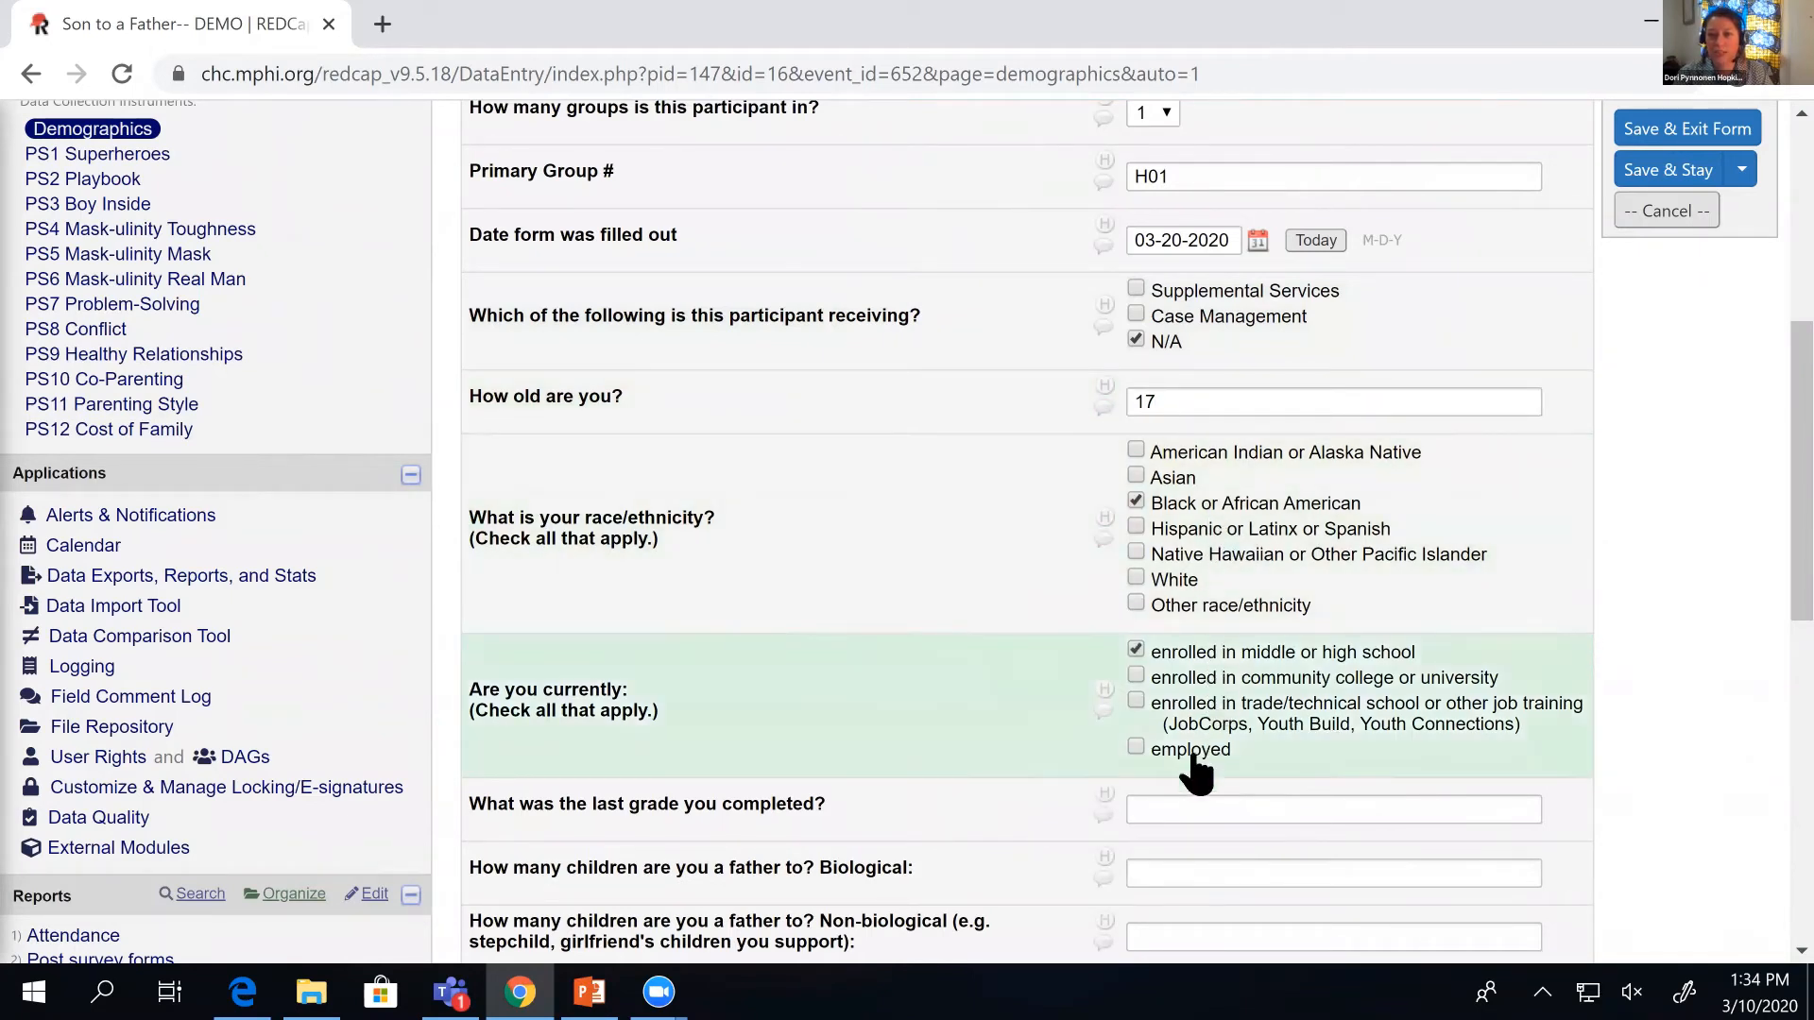
Try the "Other race/ethnicity" option in the race question and clear it again.
{"action": "scroll", "coordinate": [1115, 756], "scroll_direction": "down", "scroll_amount": 3}
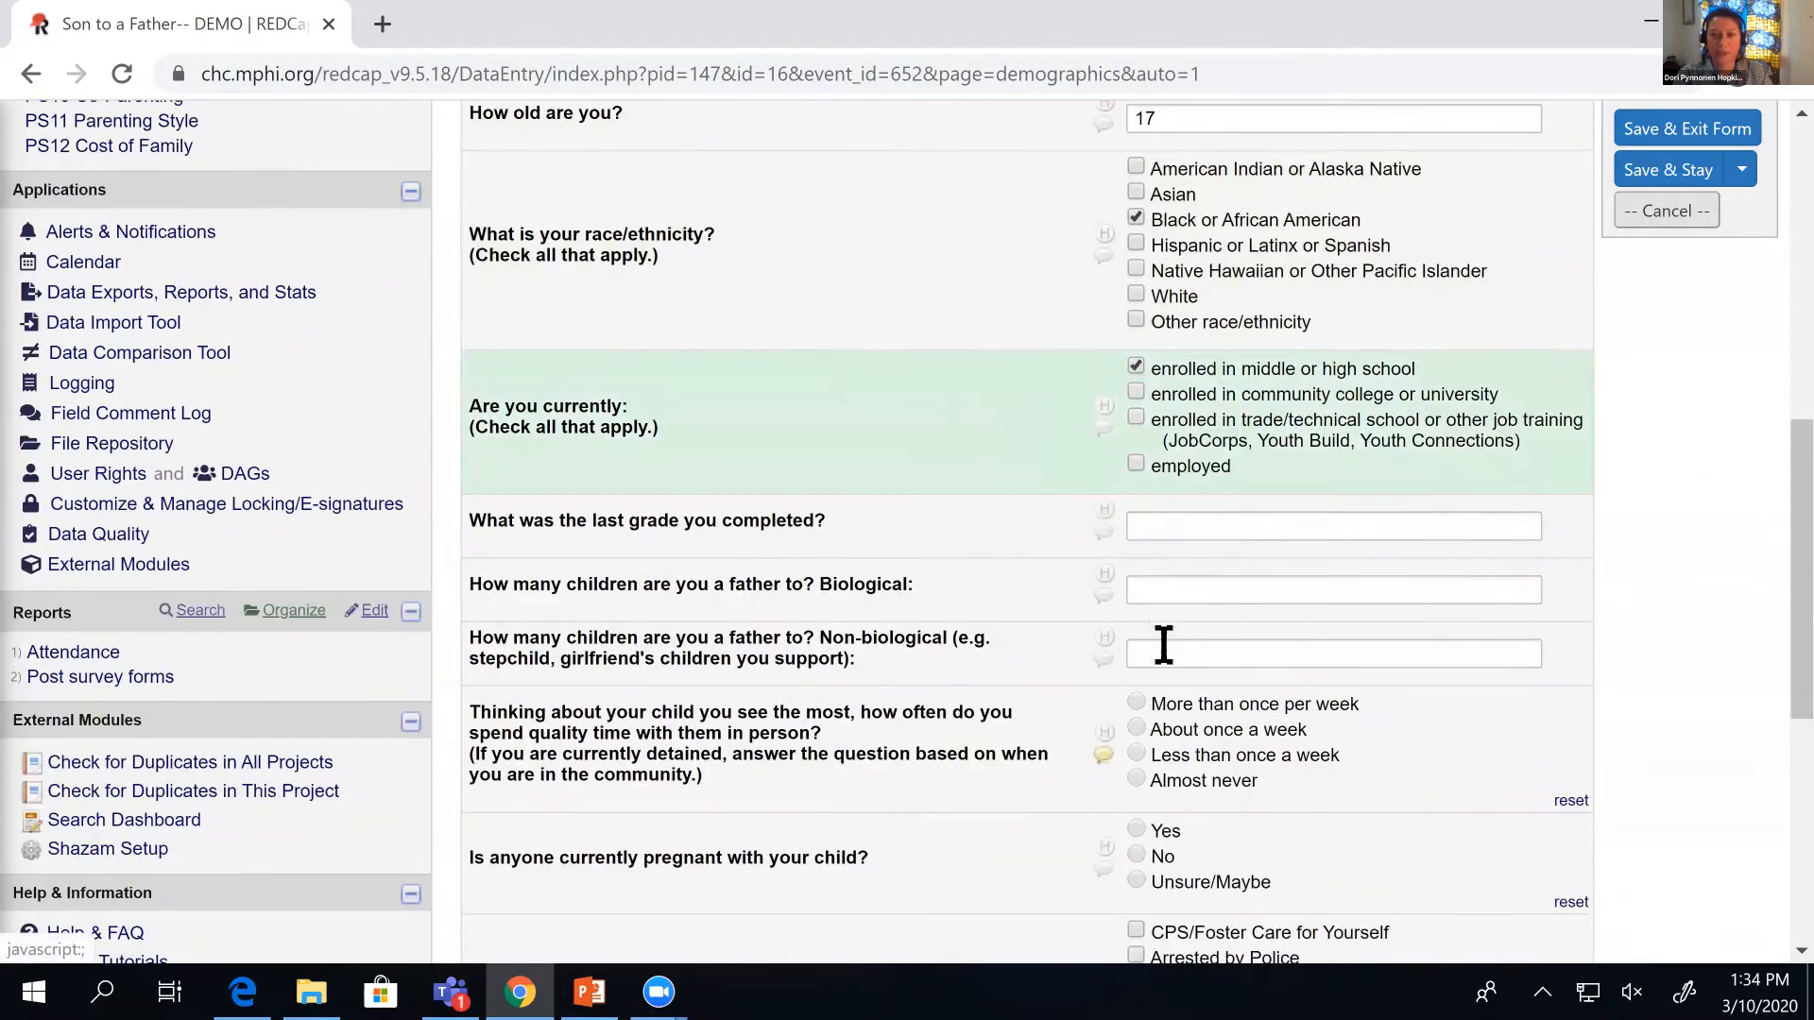
{"action": "left_click", "coordinate": [1176, 528]}
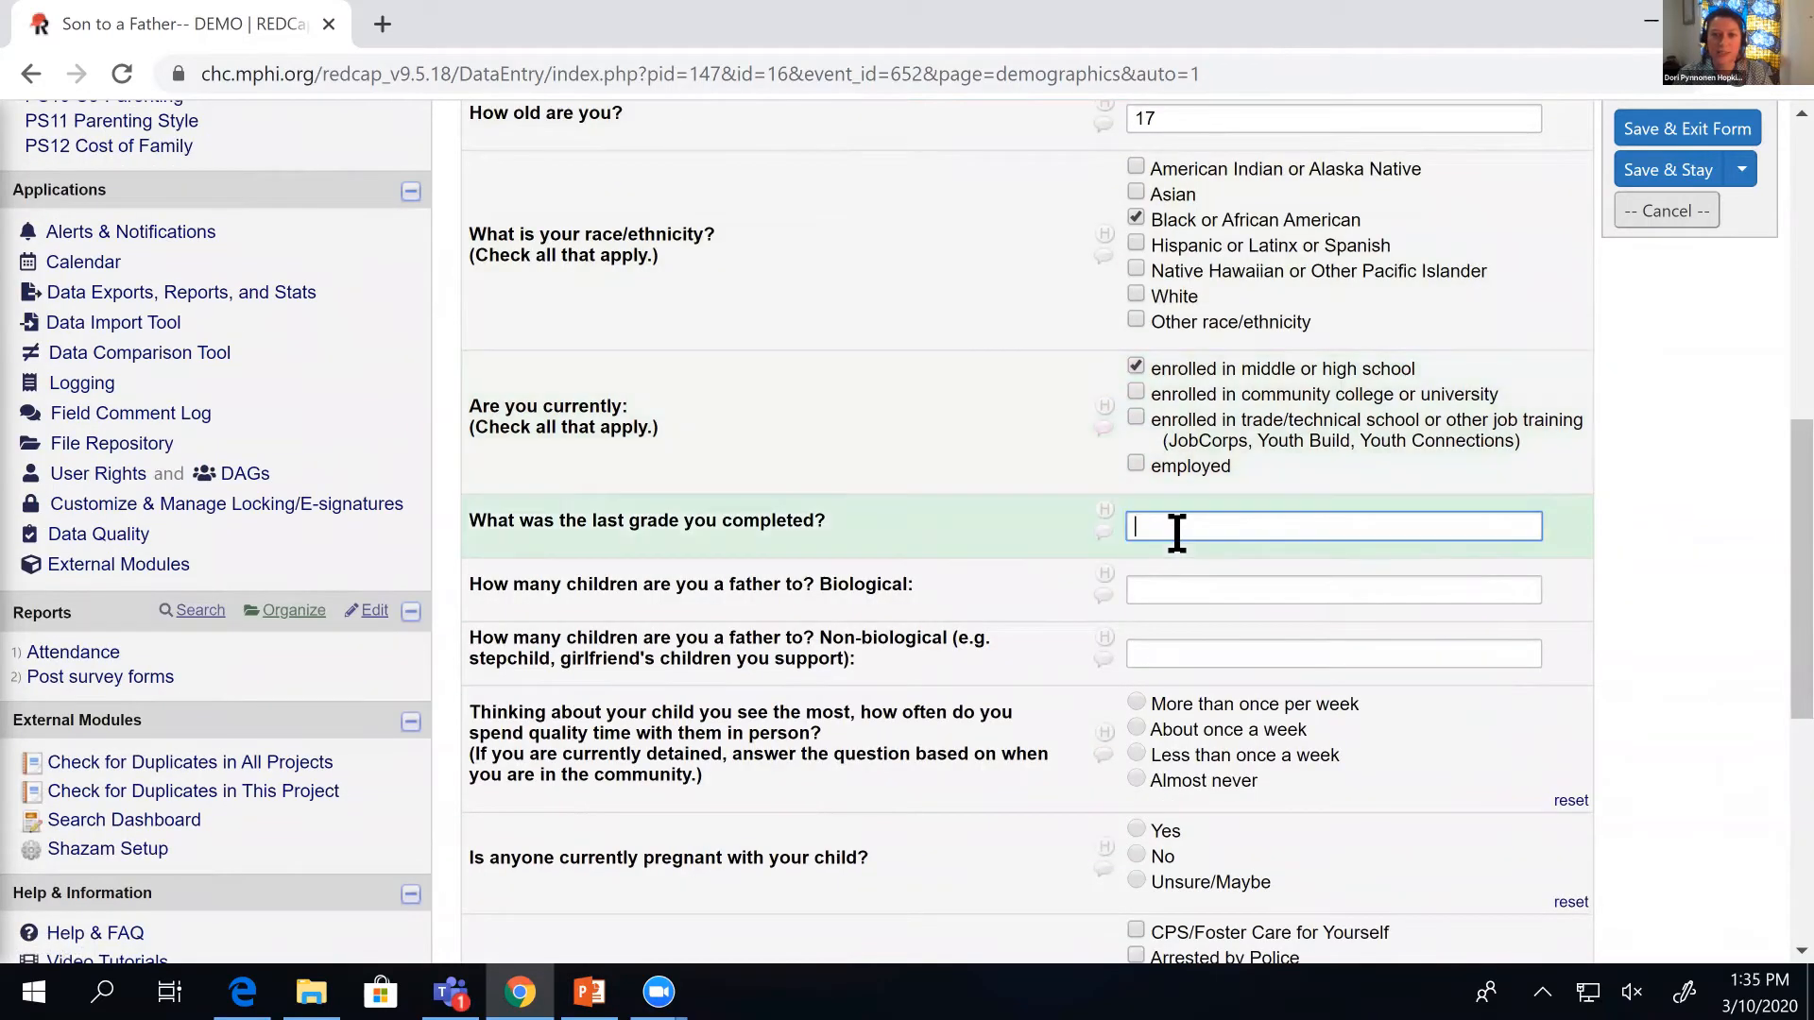
{"action": "left_click", "coordinate": [1198, 339]}
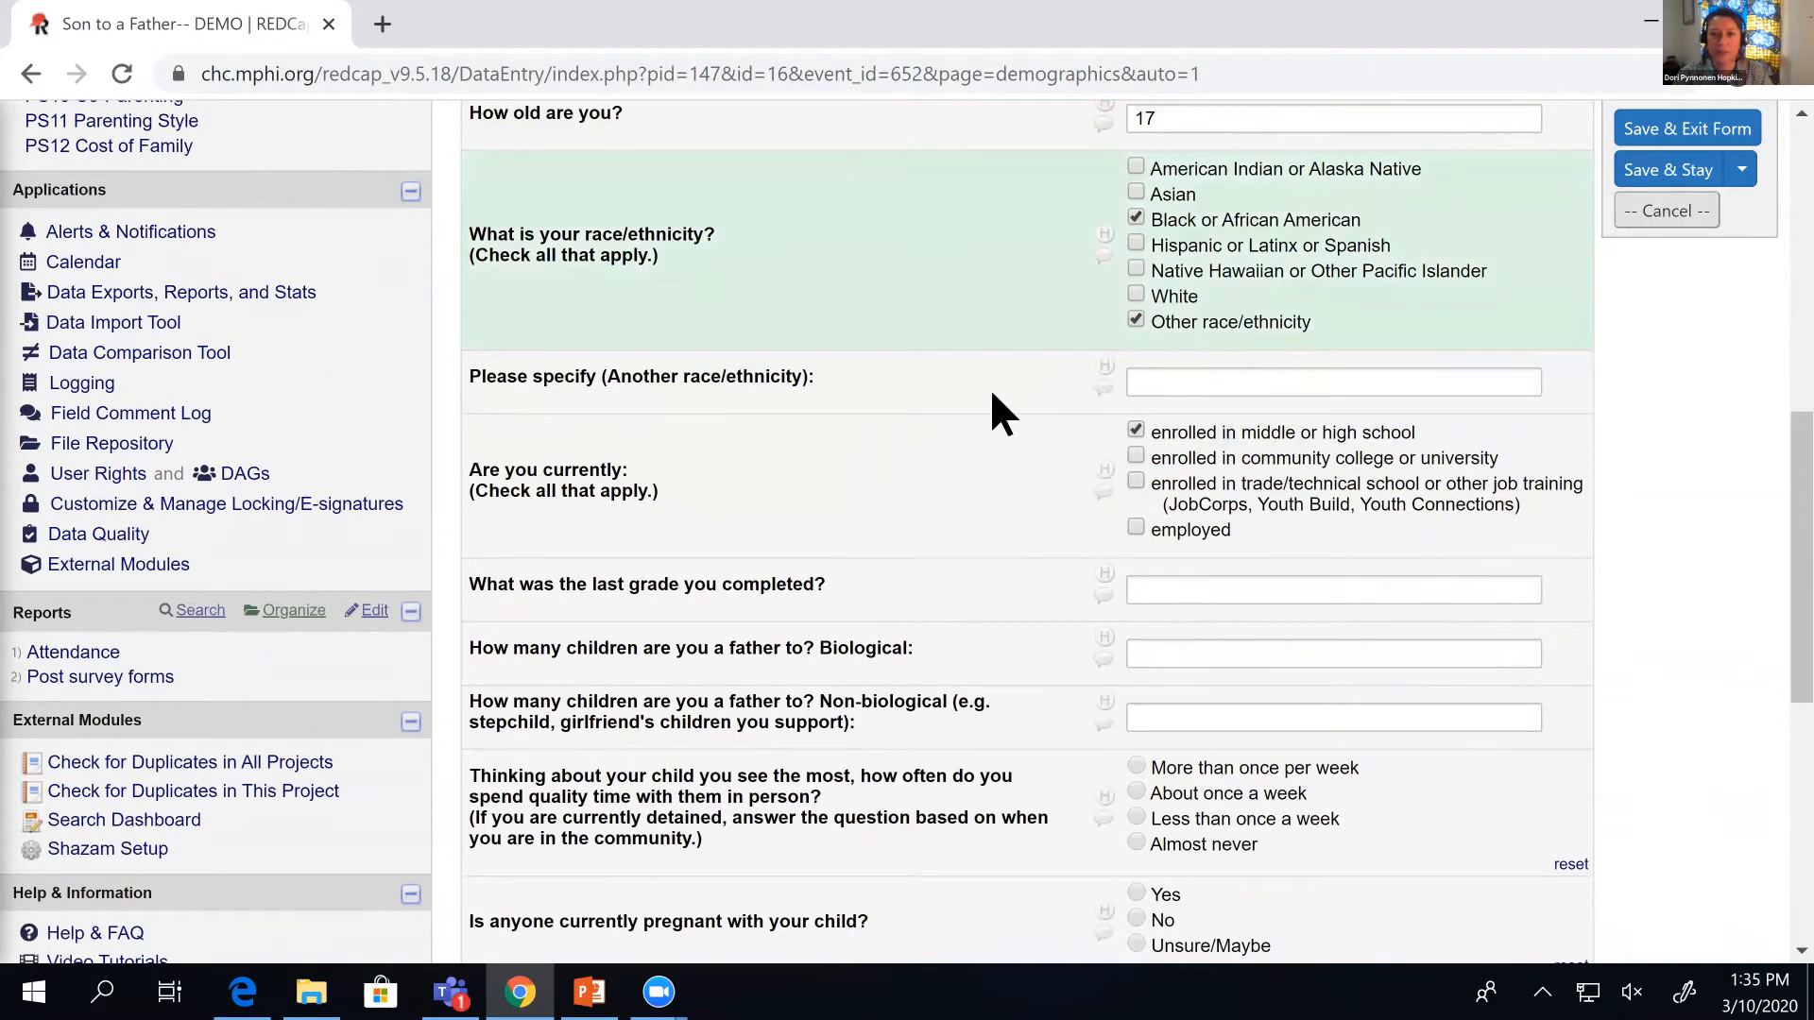
{"action": "left_click", "coordinate": [1137, 320]}
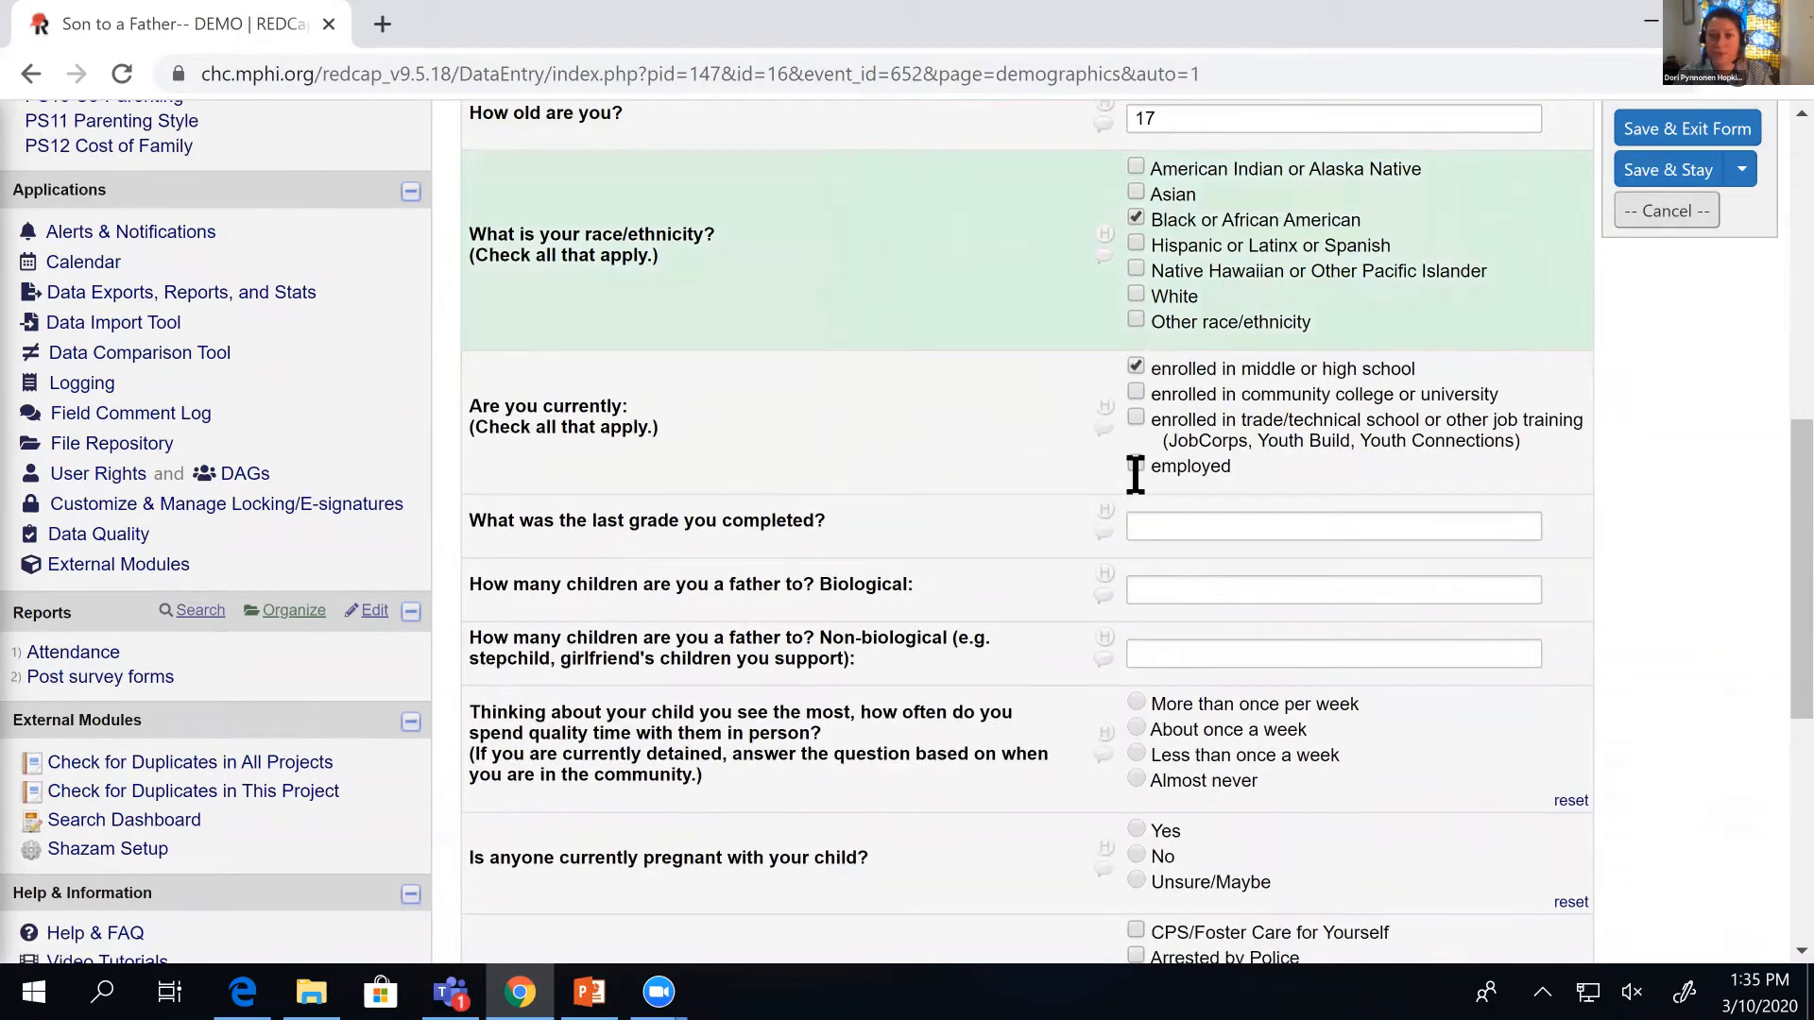
Enter 11 as the last grade completed, 1 biological child and 0 non-biological children.
{"action": "left_click", "coordinate": [1148, 526]}
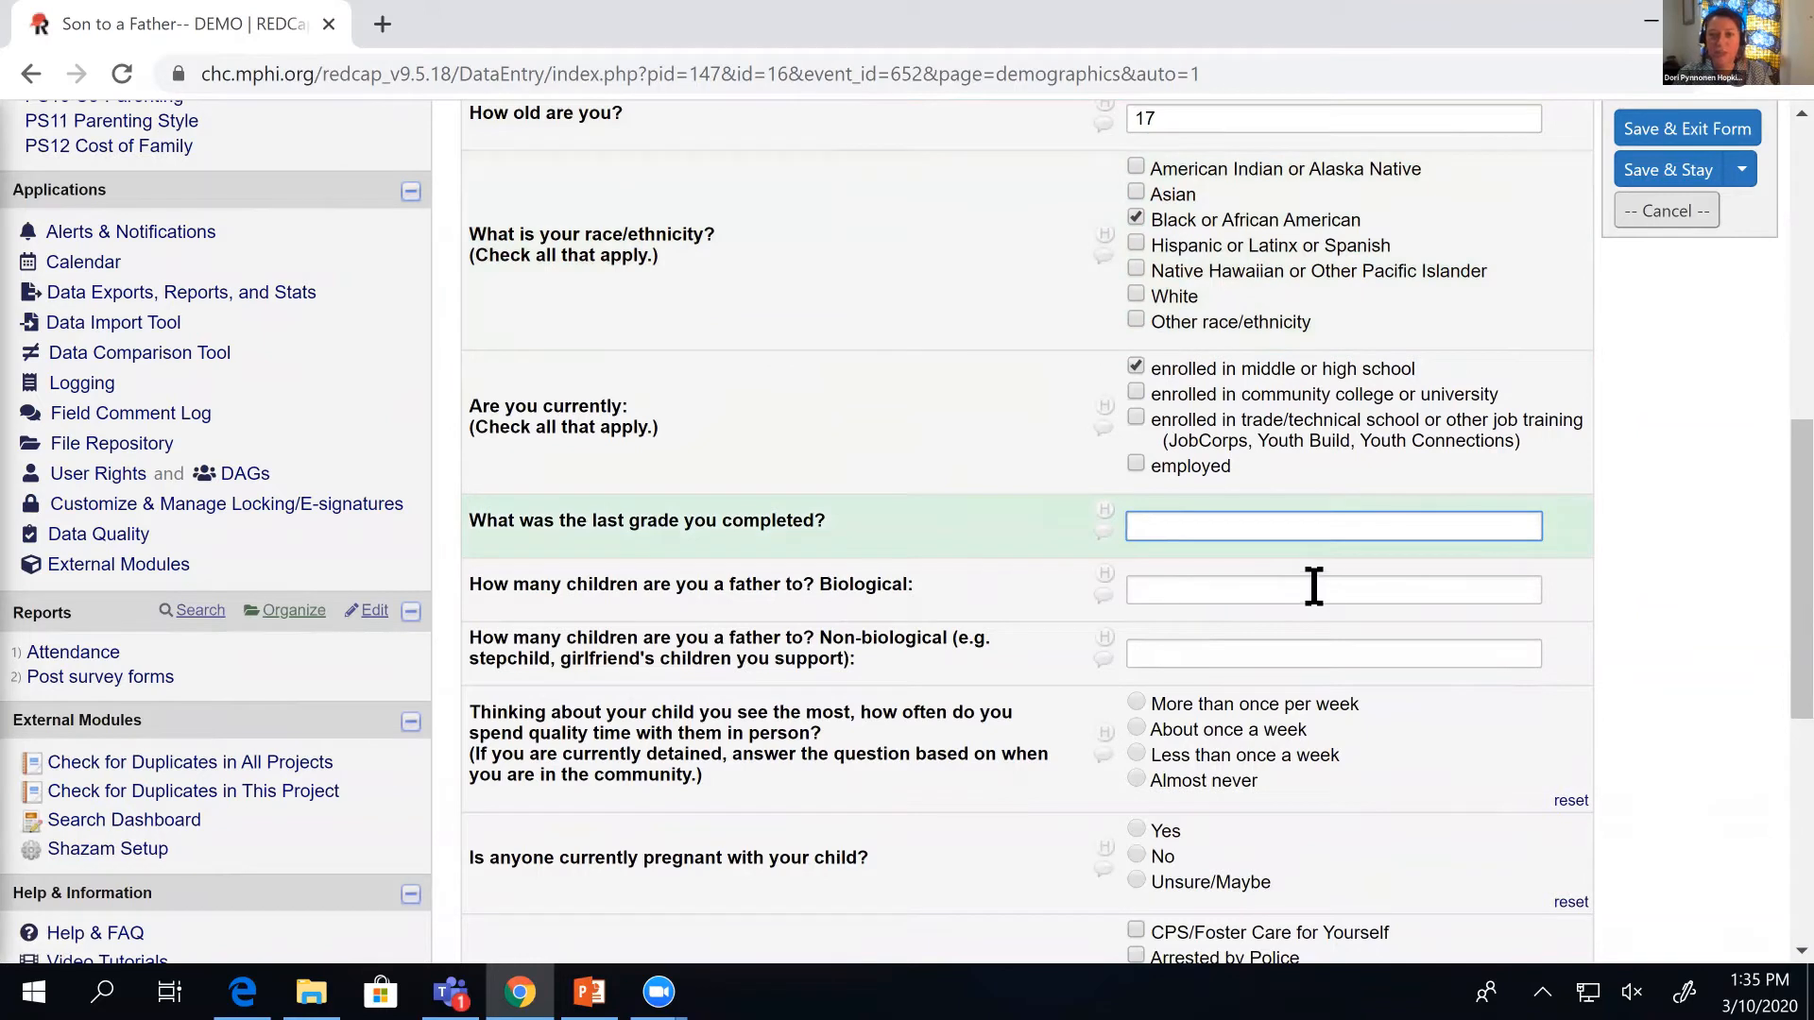
{"action": "type", "text": "11"}
{"action": "left_click", "coordinate": [1243, 569]}
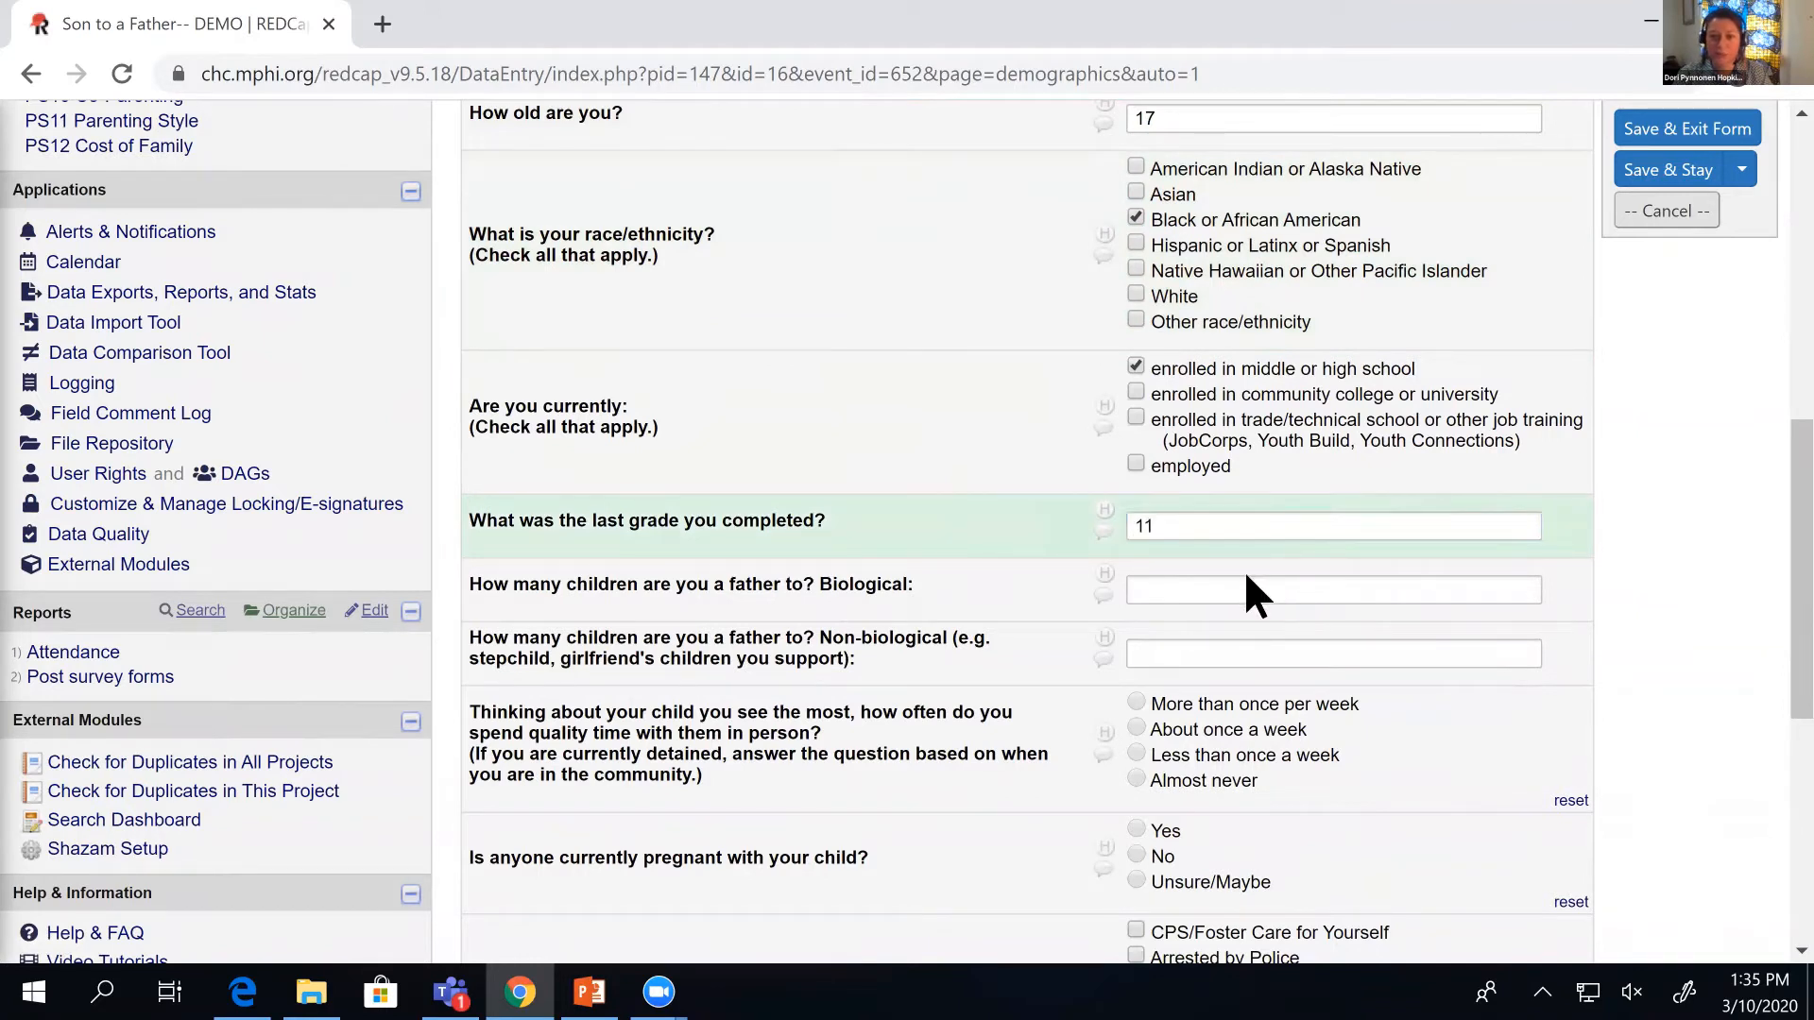
{"action": "type", "text": "1"}
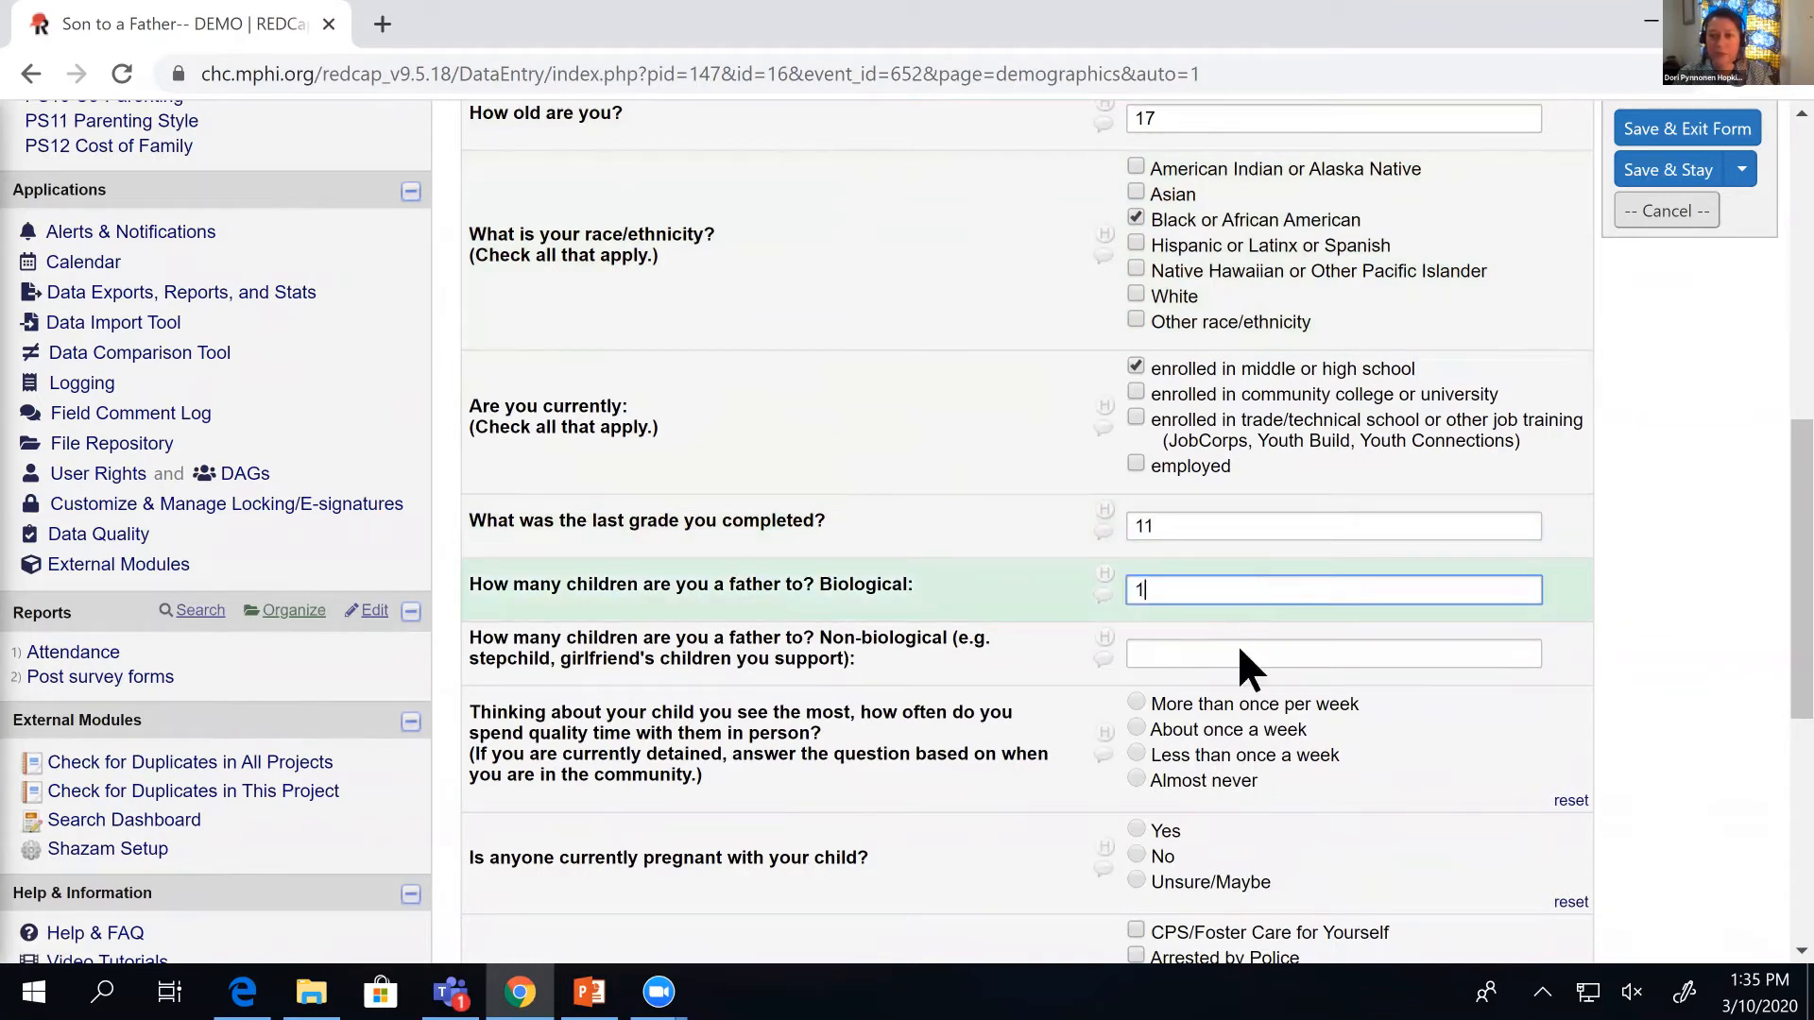
{"action": "left_click", "coordinate": [1236, 655]}
{"action": "type", "text": "0"}
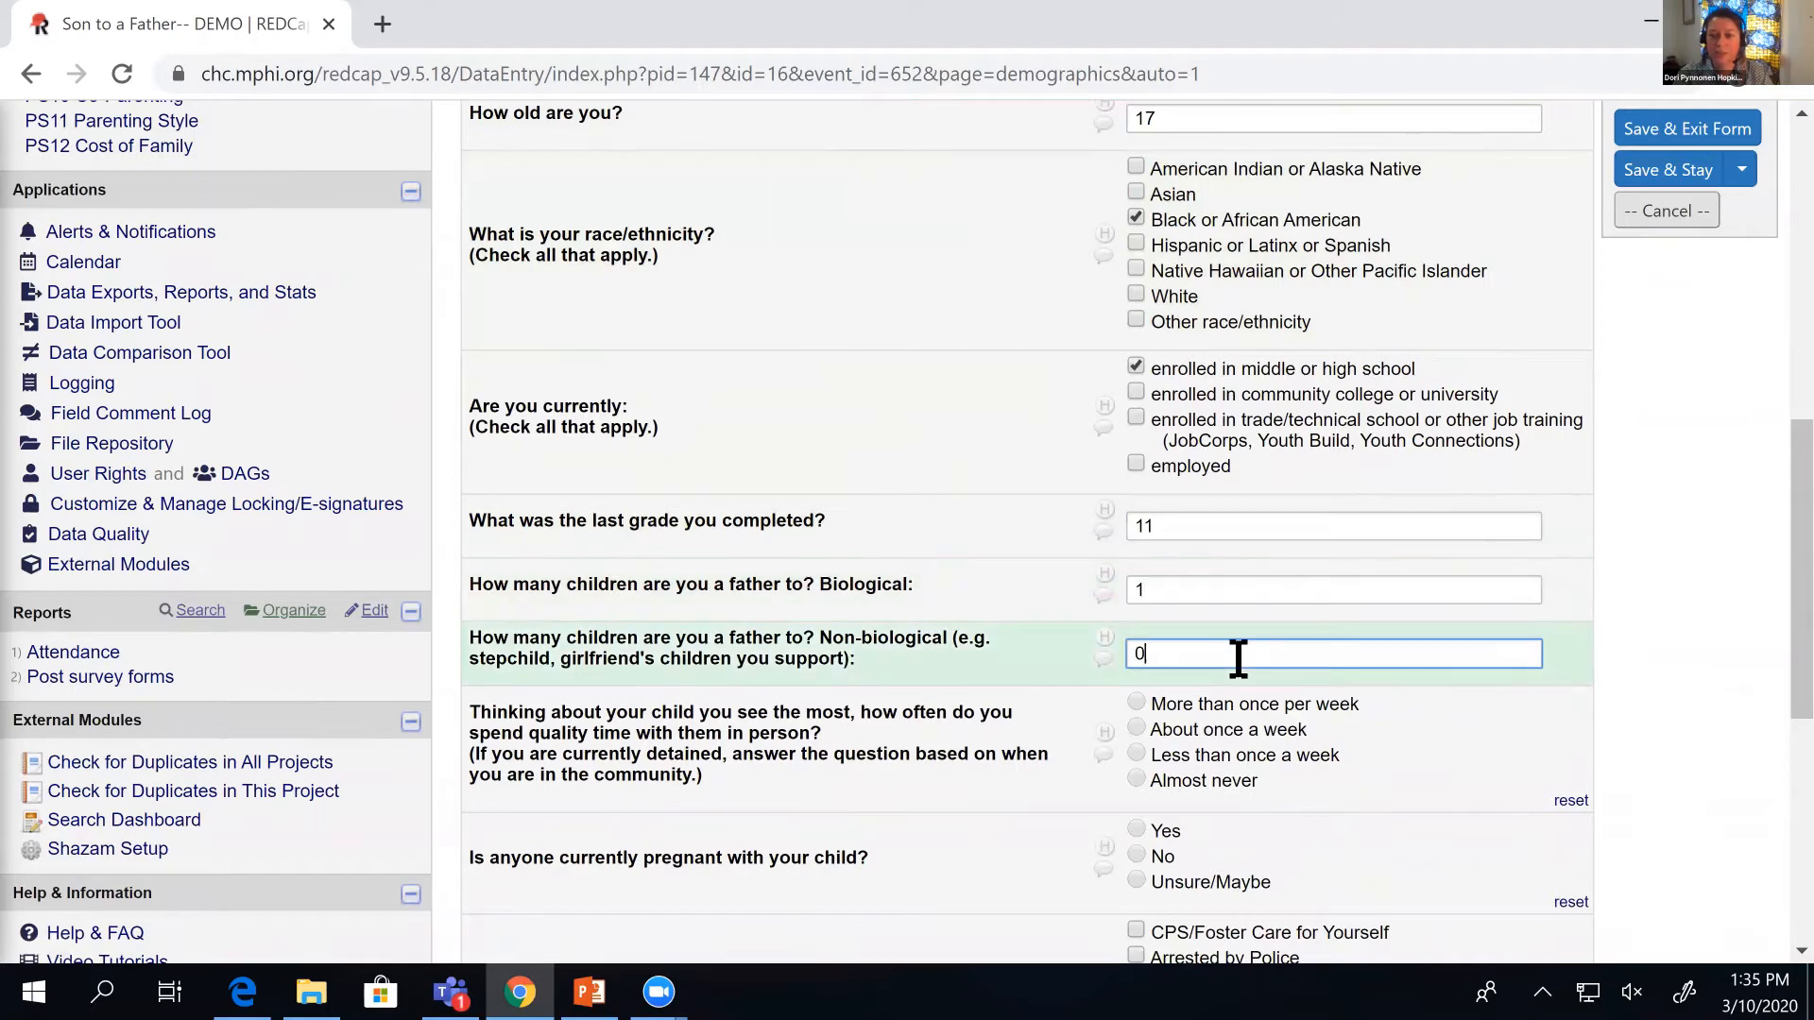
Answer "More than once per week" for quality time with the child and Yes for anyone currently pregnant.
{"action": "scroll", "coordinate": [1238, 661], "scroll_direction": "down", "scroll_amount": 3}
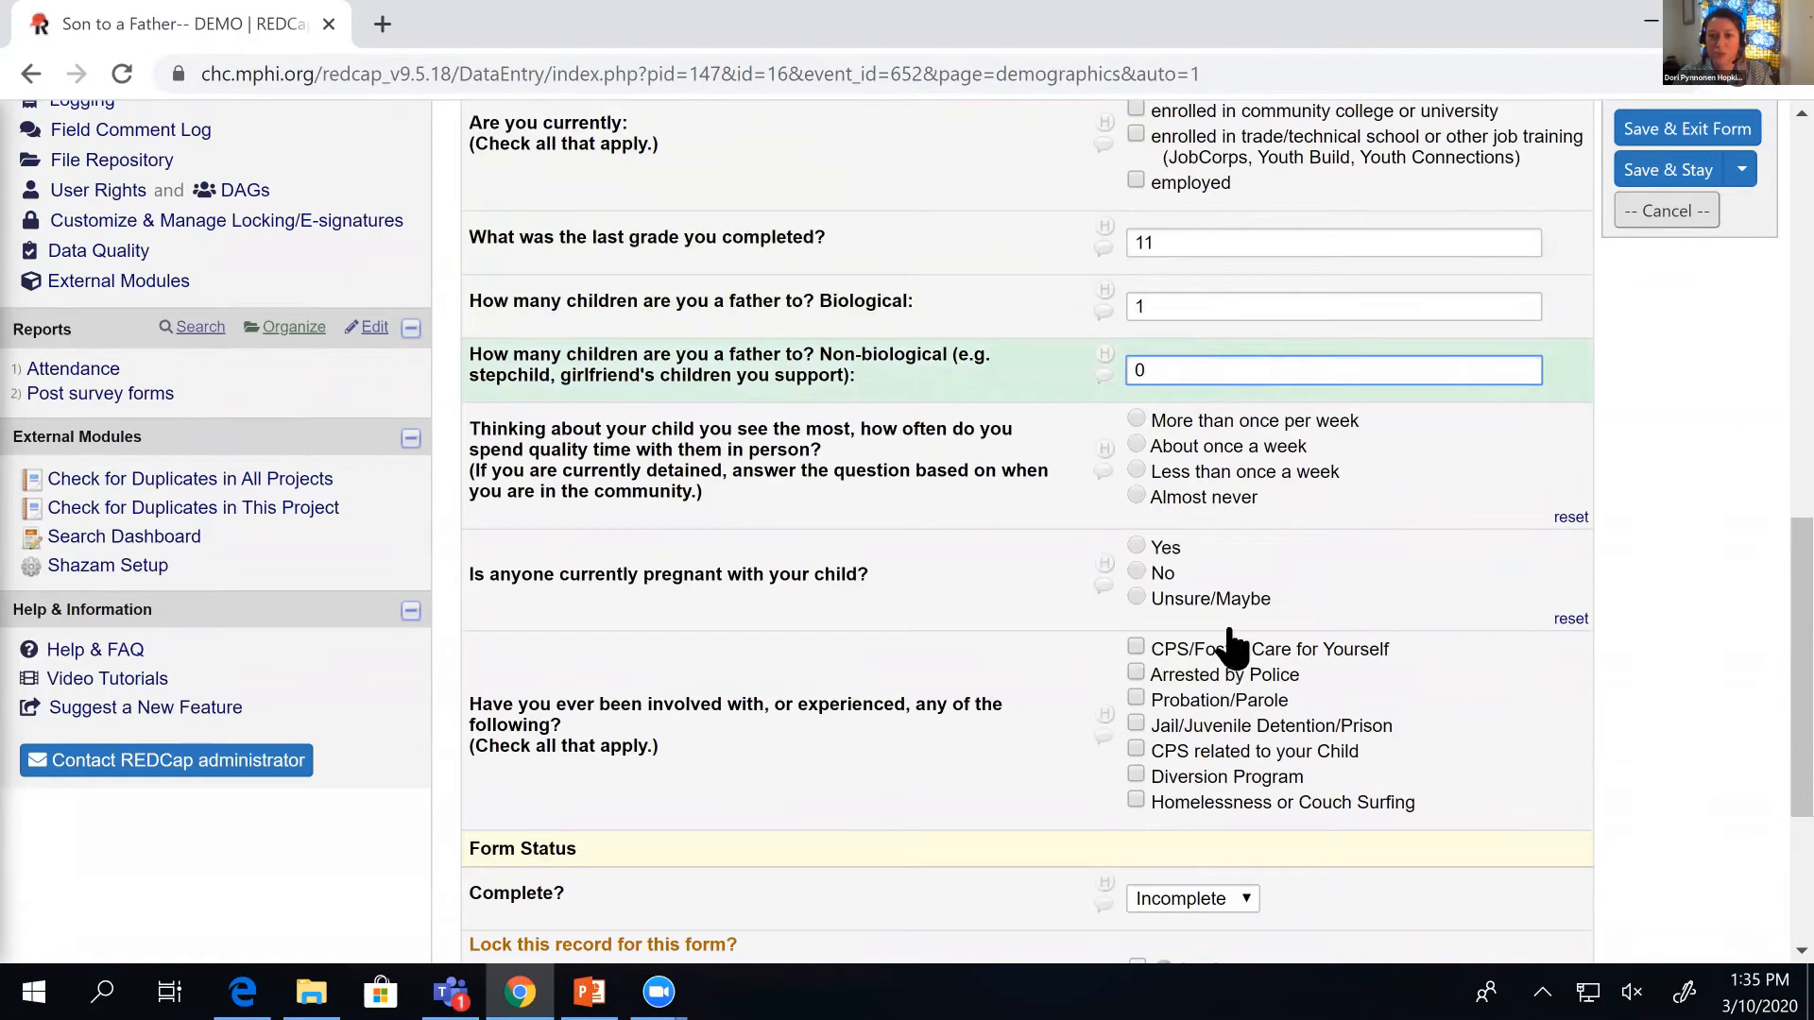
{"action": "left_click", "coordinate": [1207, 418]}
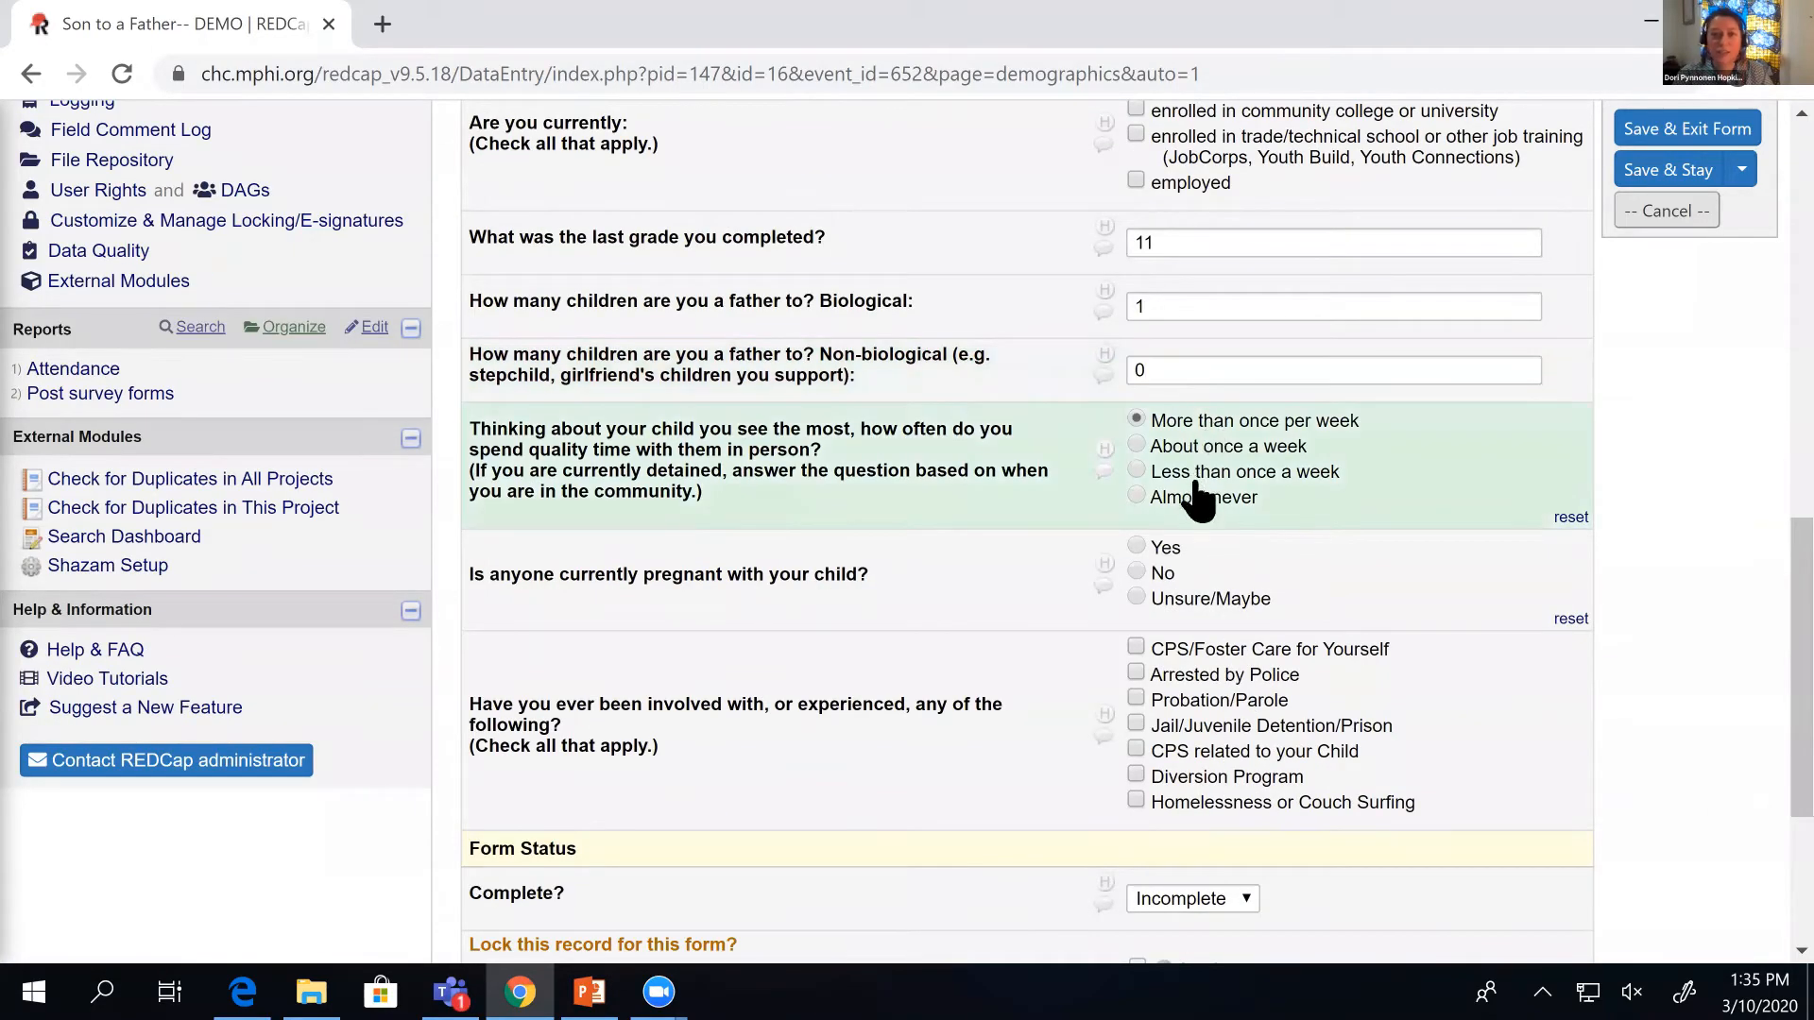
{"action": "left_click", "coordinate": [1161, 546]}
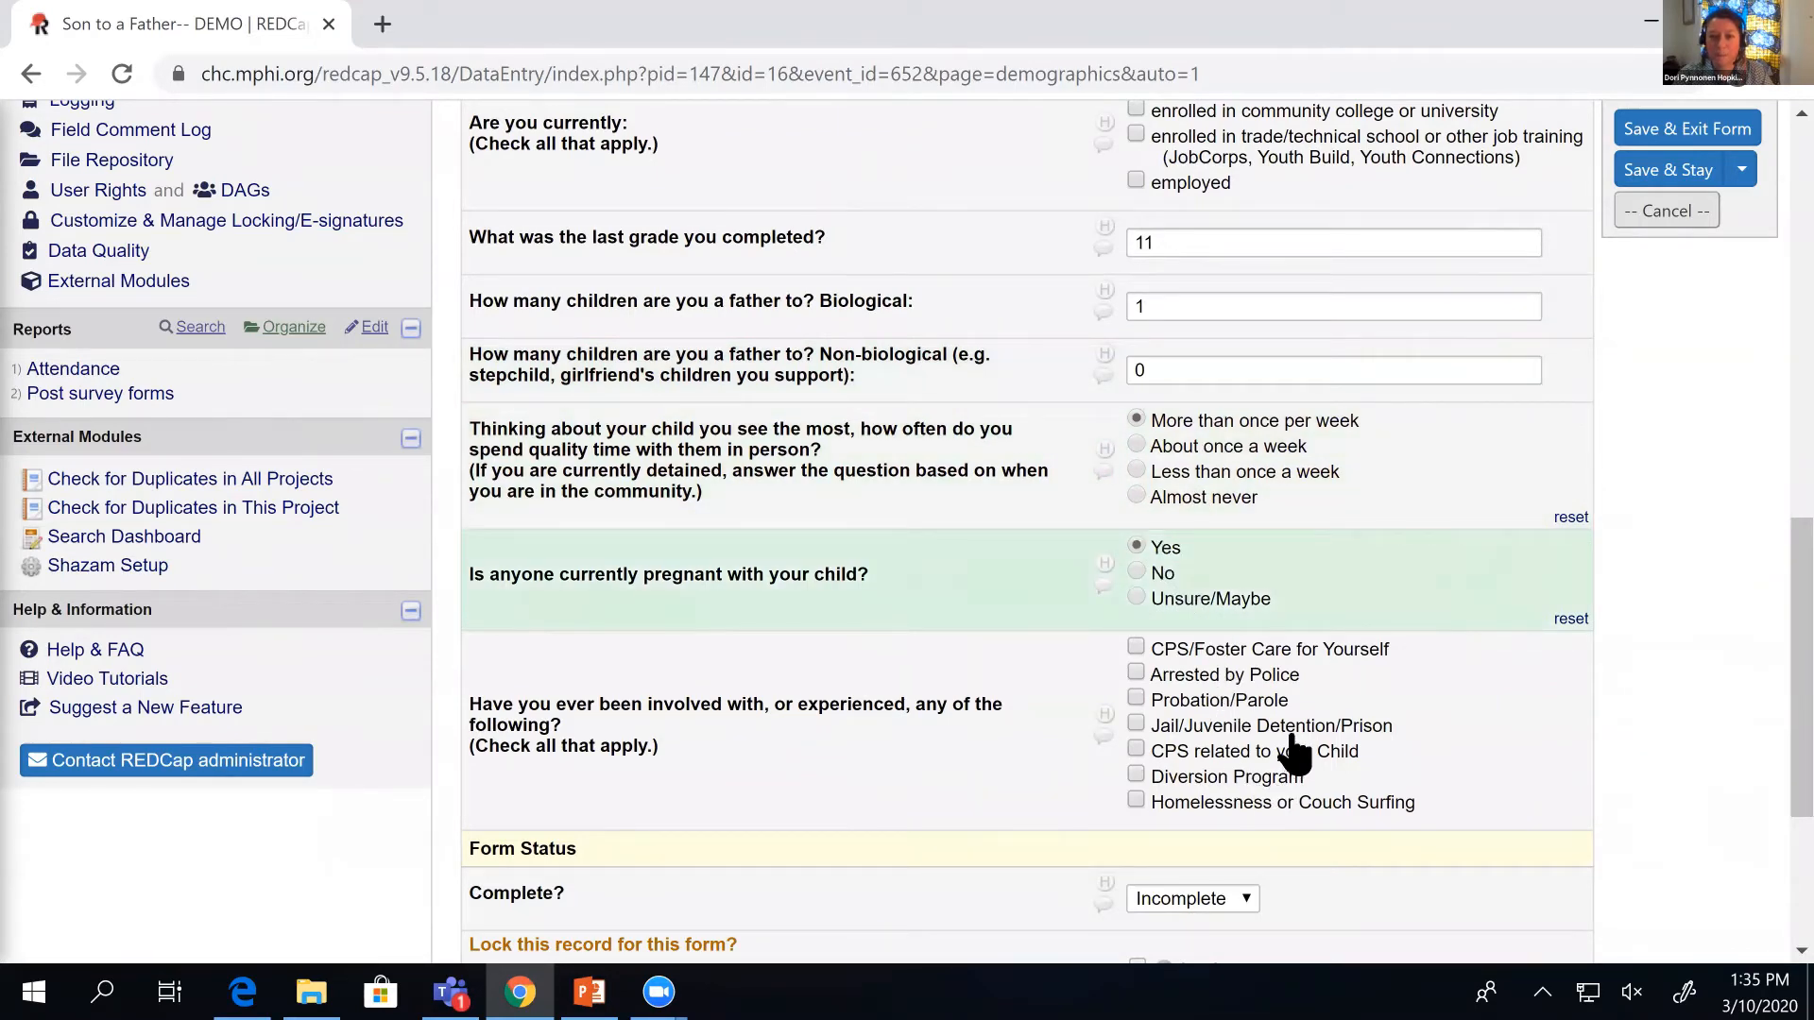
Mark the Demographics form as Complete, then save it and exit to the record's home page.
{"action": "scroll", "coordinate": [1304, 756], "scroll_direction": "down", "scroll_amount": 1}
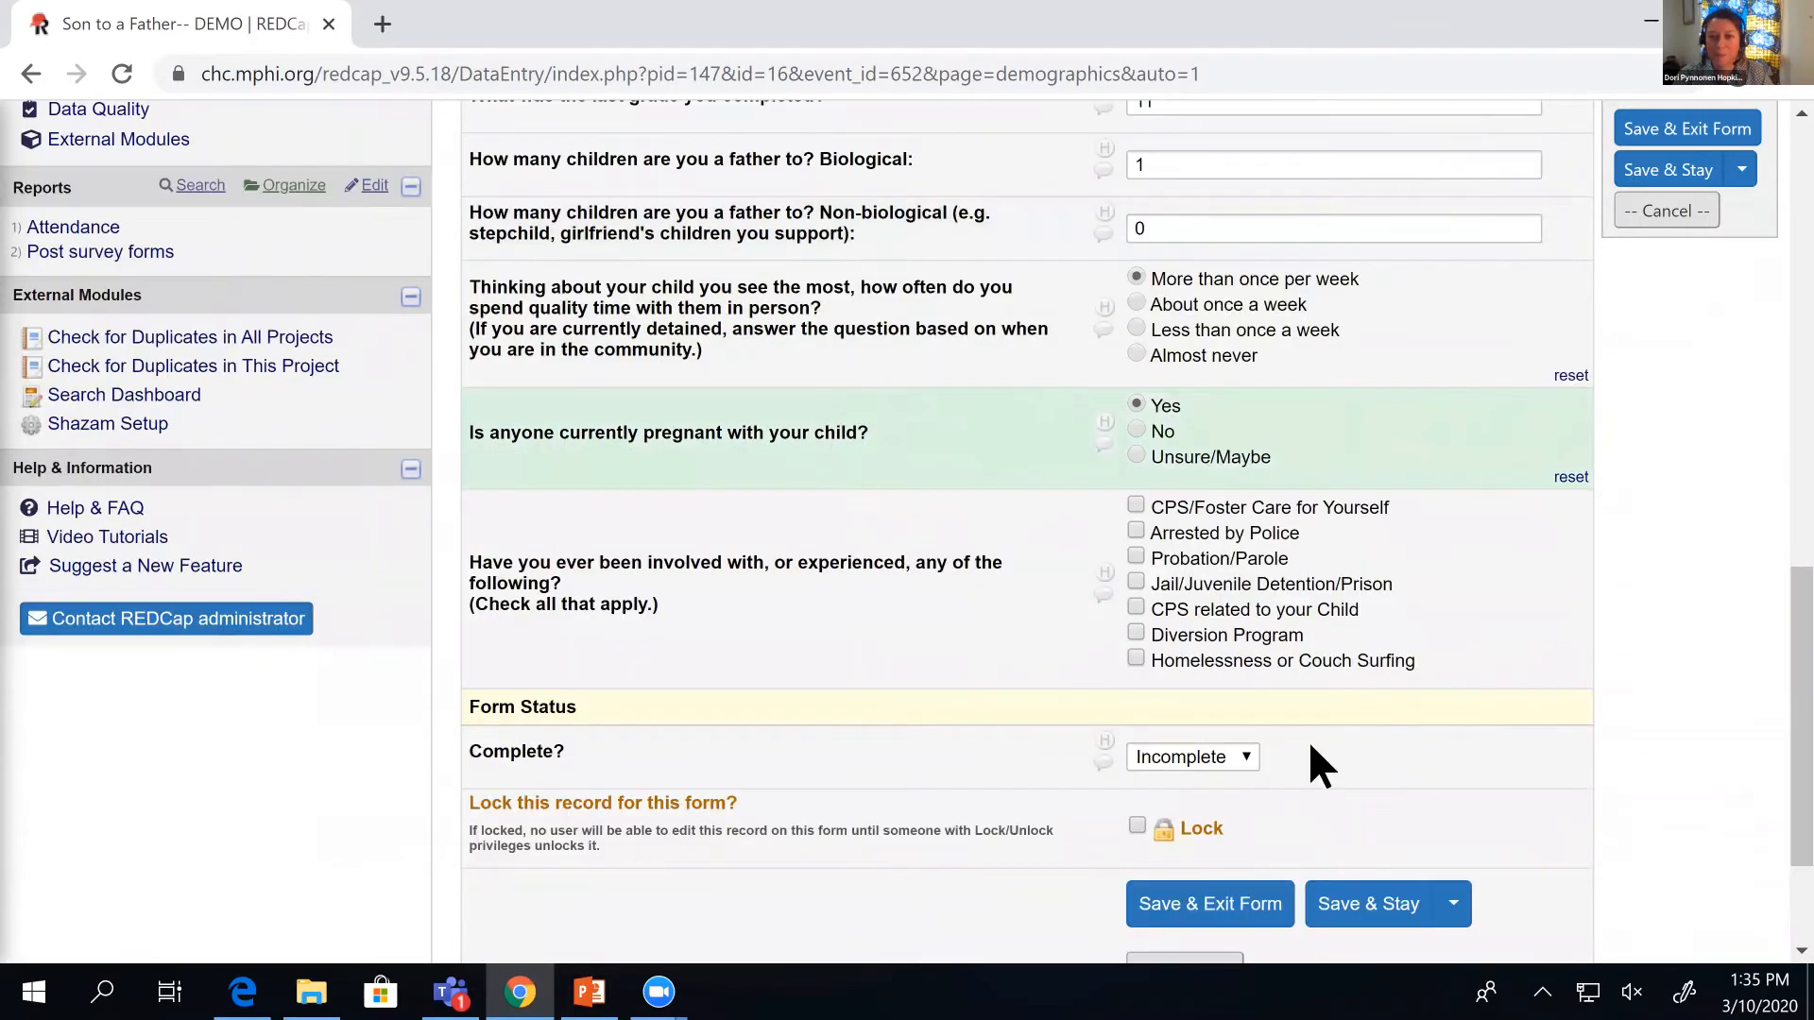
{"action": "left_click", "coordinate": [1219, 756]}
{"action": "left_click", "coordinate": [1206, 879]}
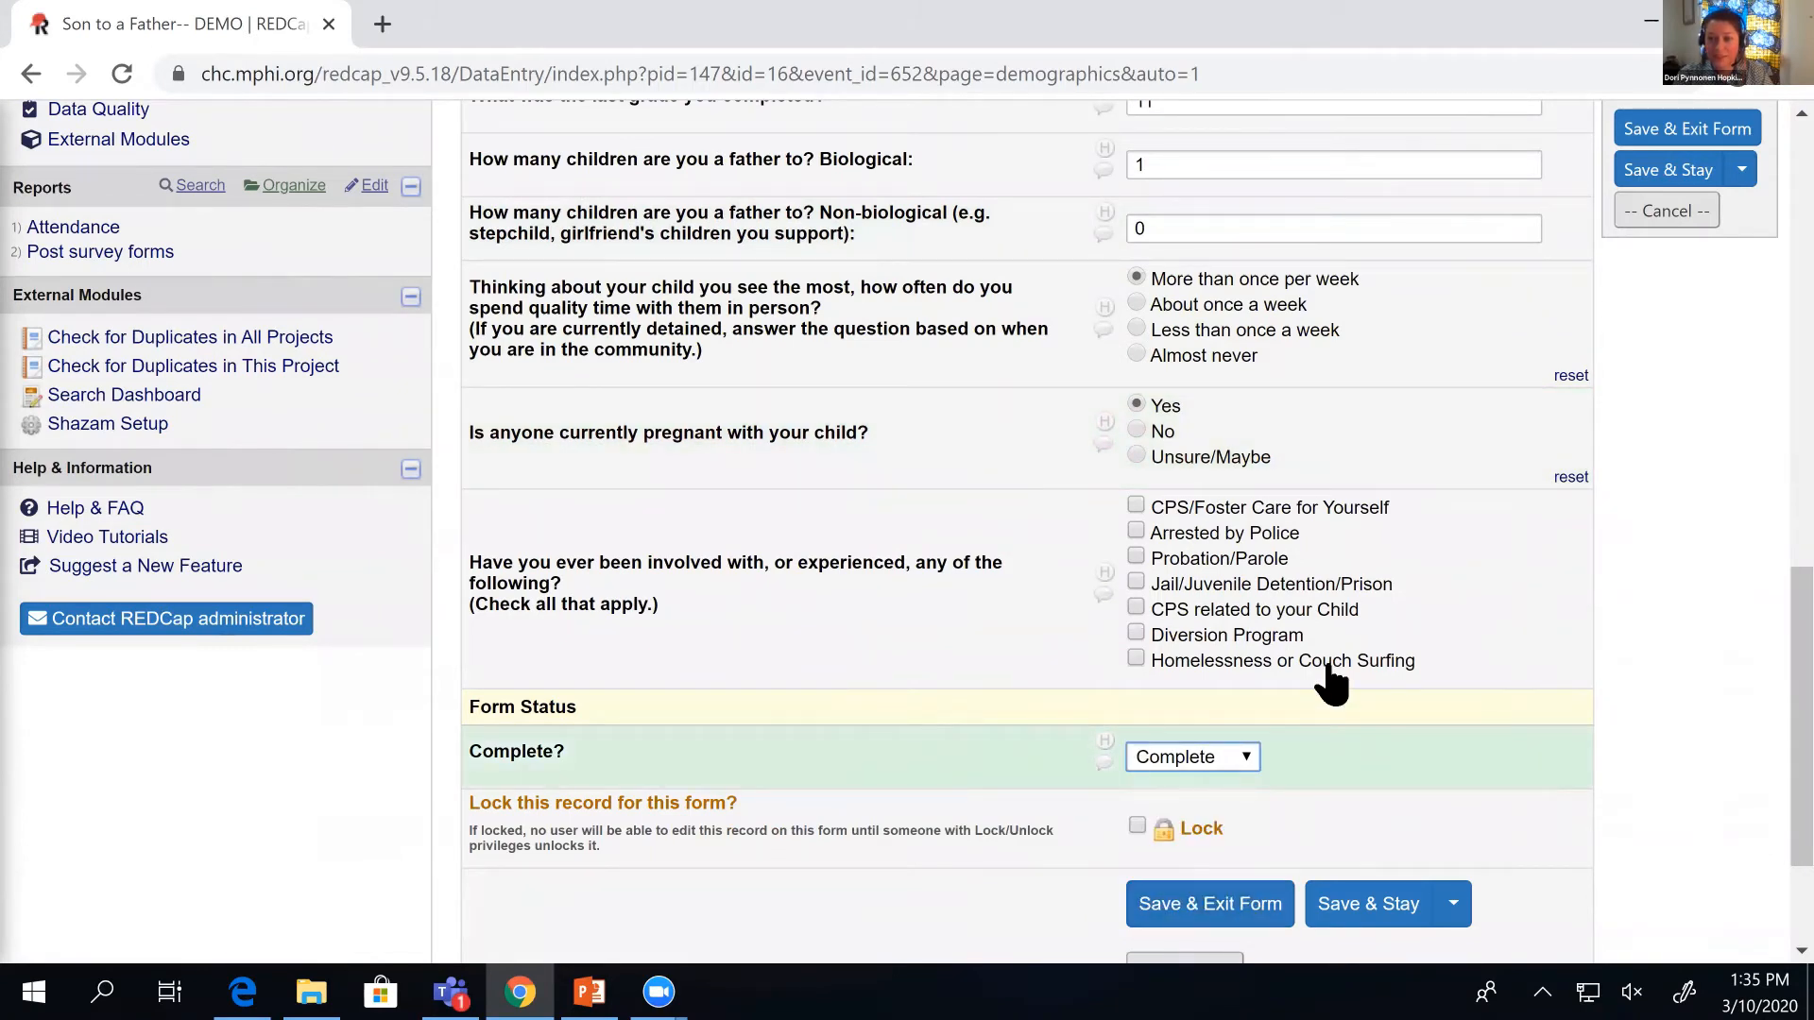
{"action": "left_click", "coordinate": [1236, 907]}
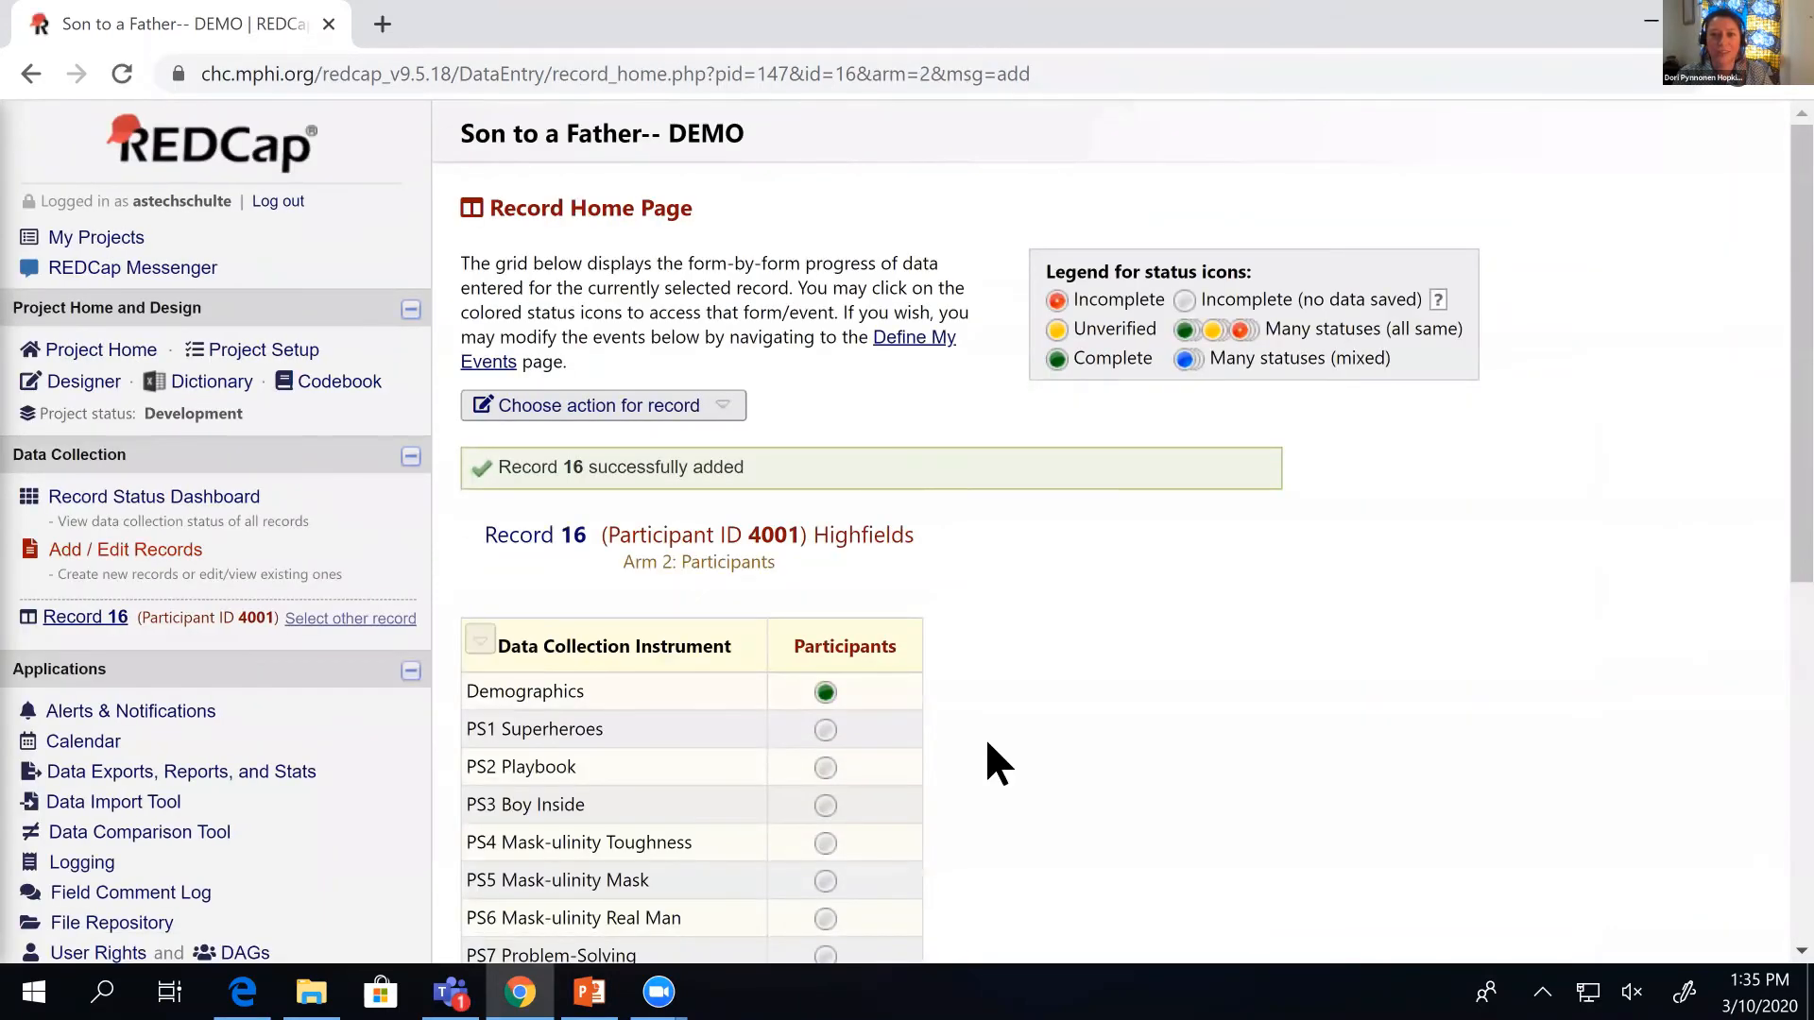
{"action": "scroll", "coordinate": [988, 743], "scroll_direction": "down", "scroll_amount": 3}
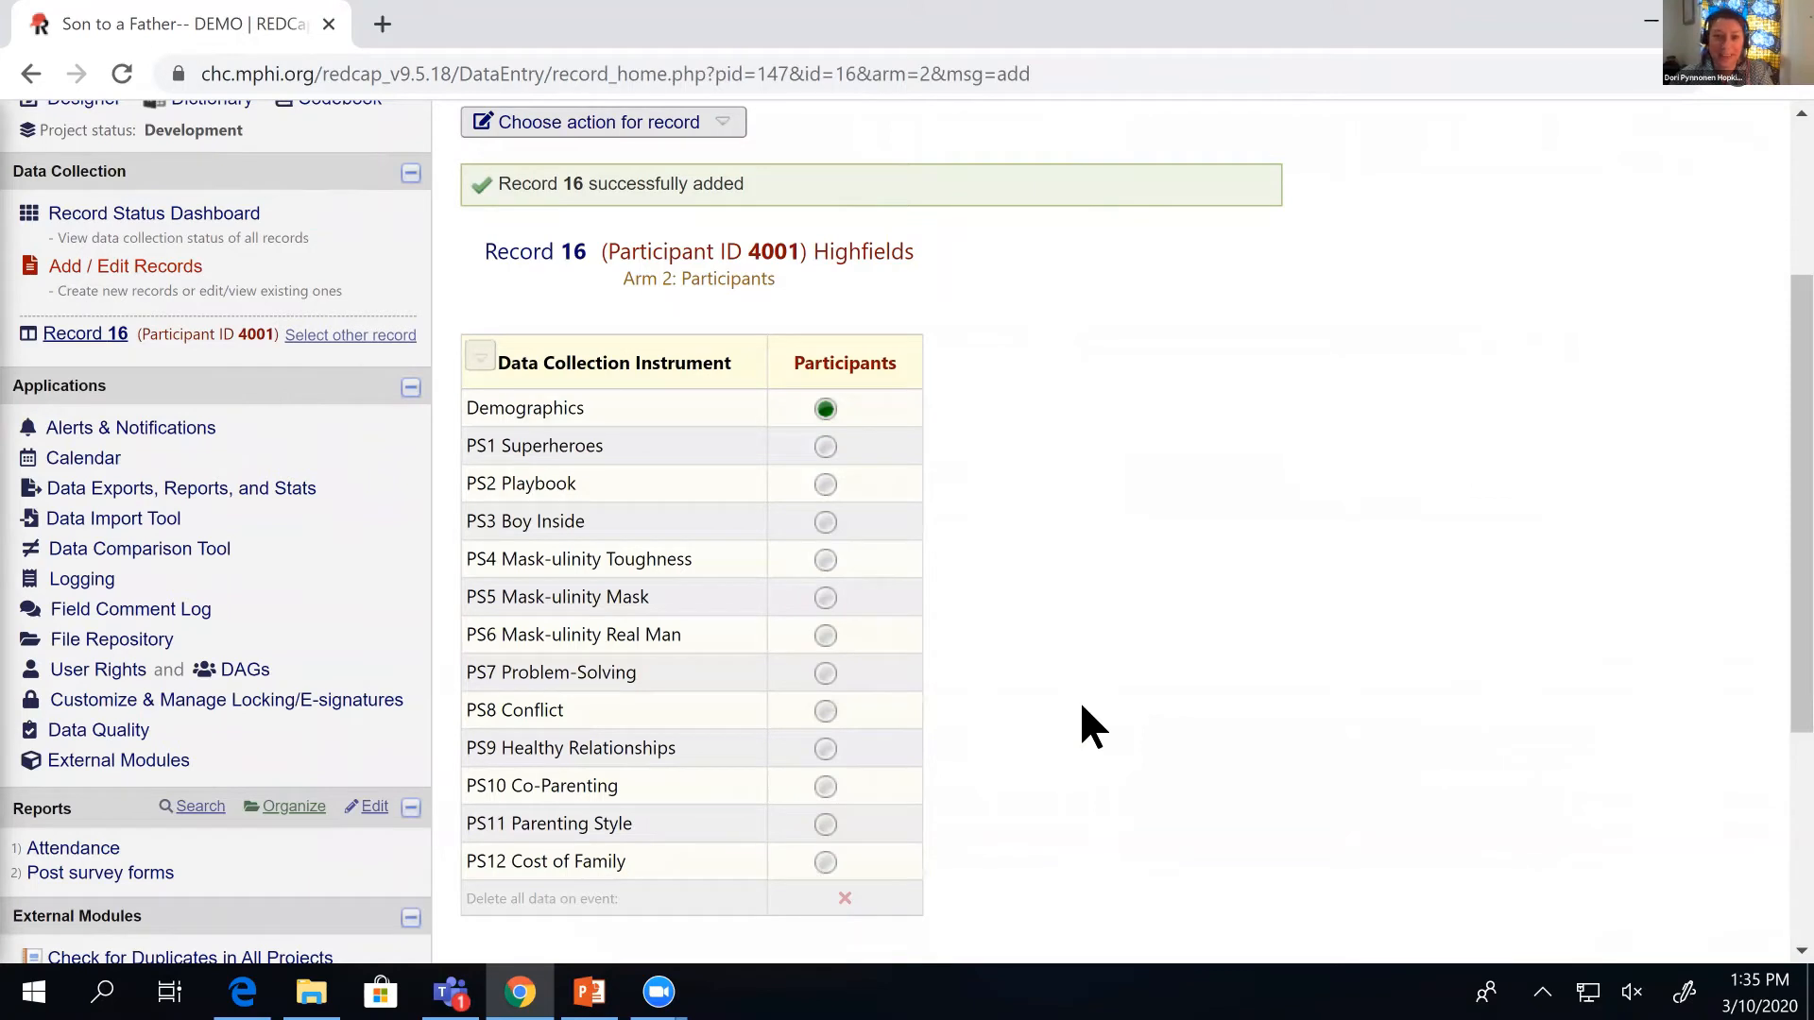
Reopen record 16's Demographics form, set the participant's number of groups to 2 with H12 as additional group, and save and exit.
{"action": "left_click", "coordinate": [825, 410]}
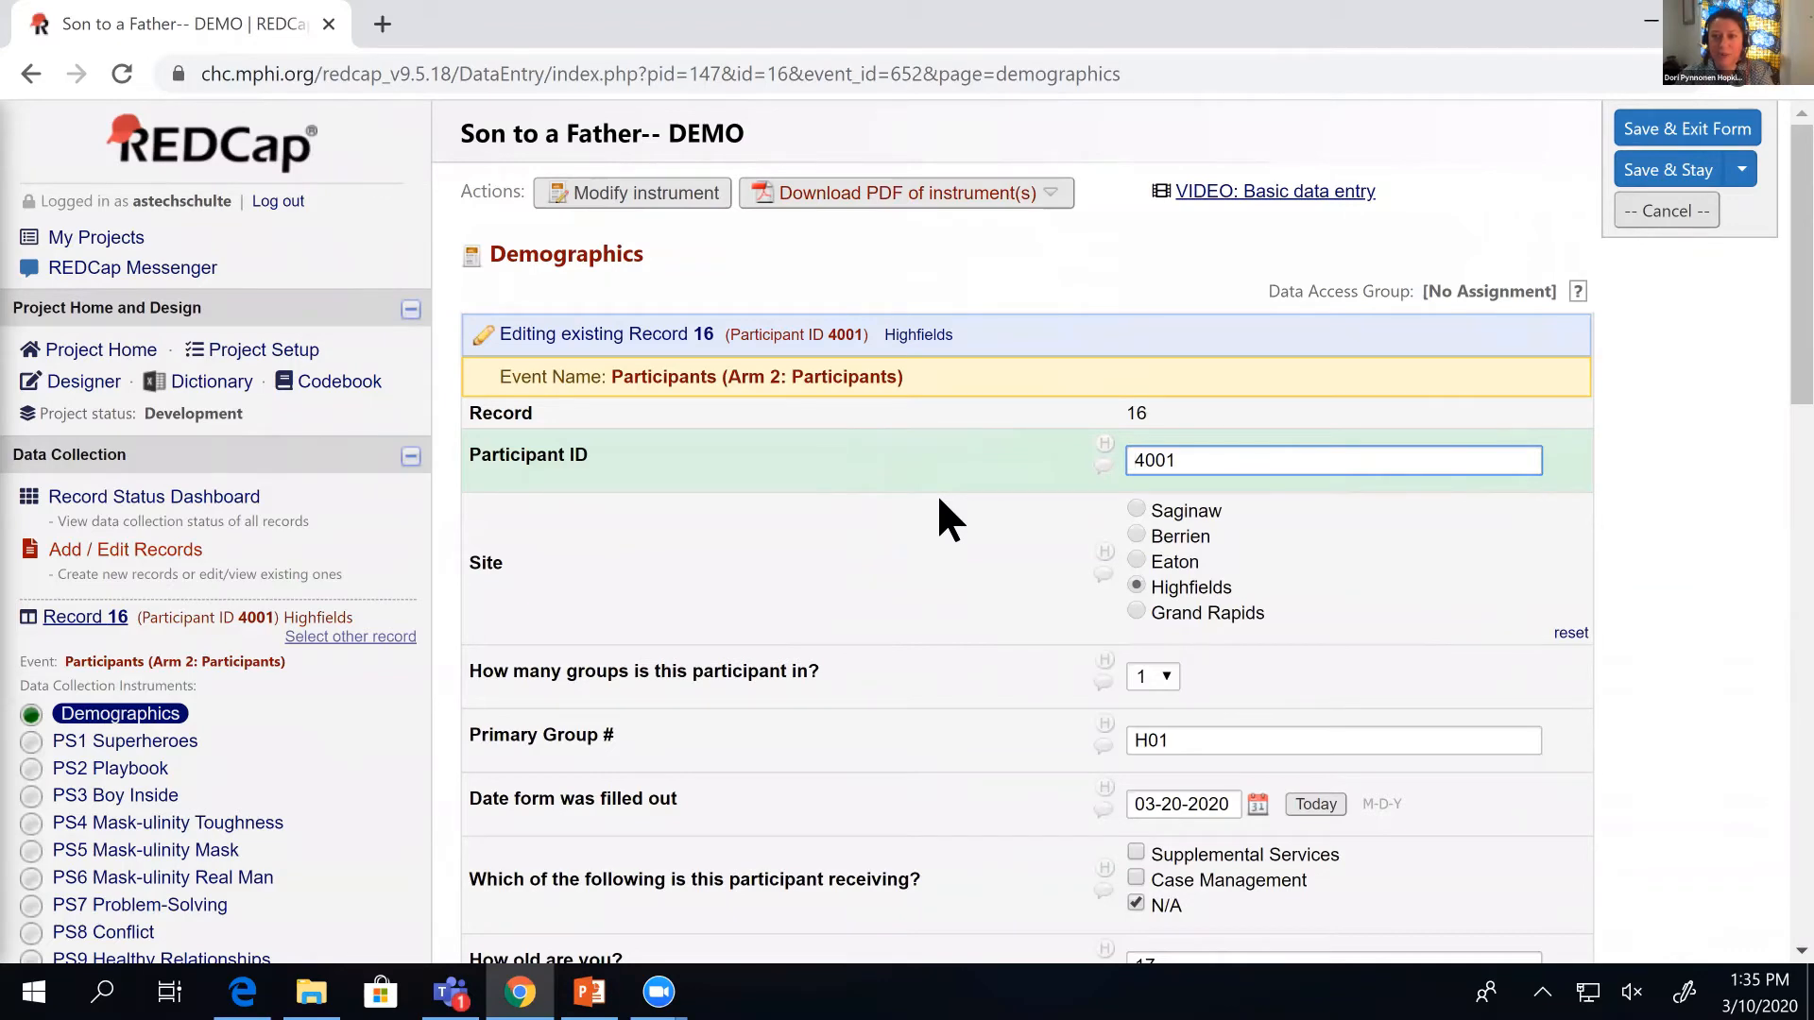
{"action": "scroll", "coordinate": [939, 501], "scroll_direction": "down", "scroll_amount": 2}
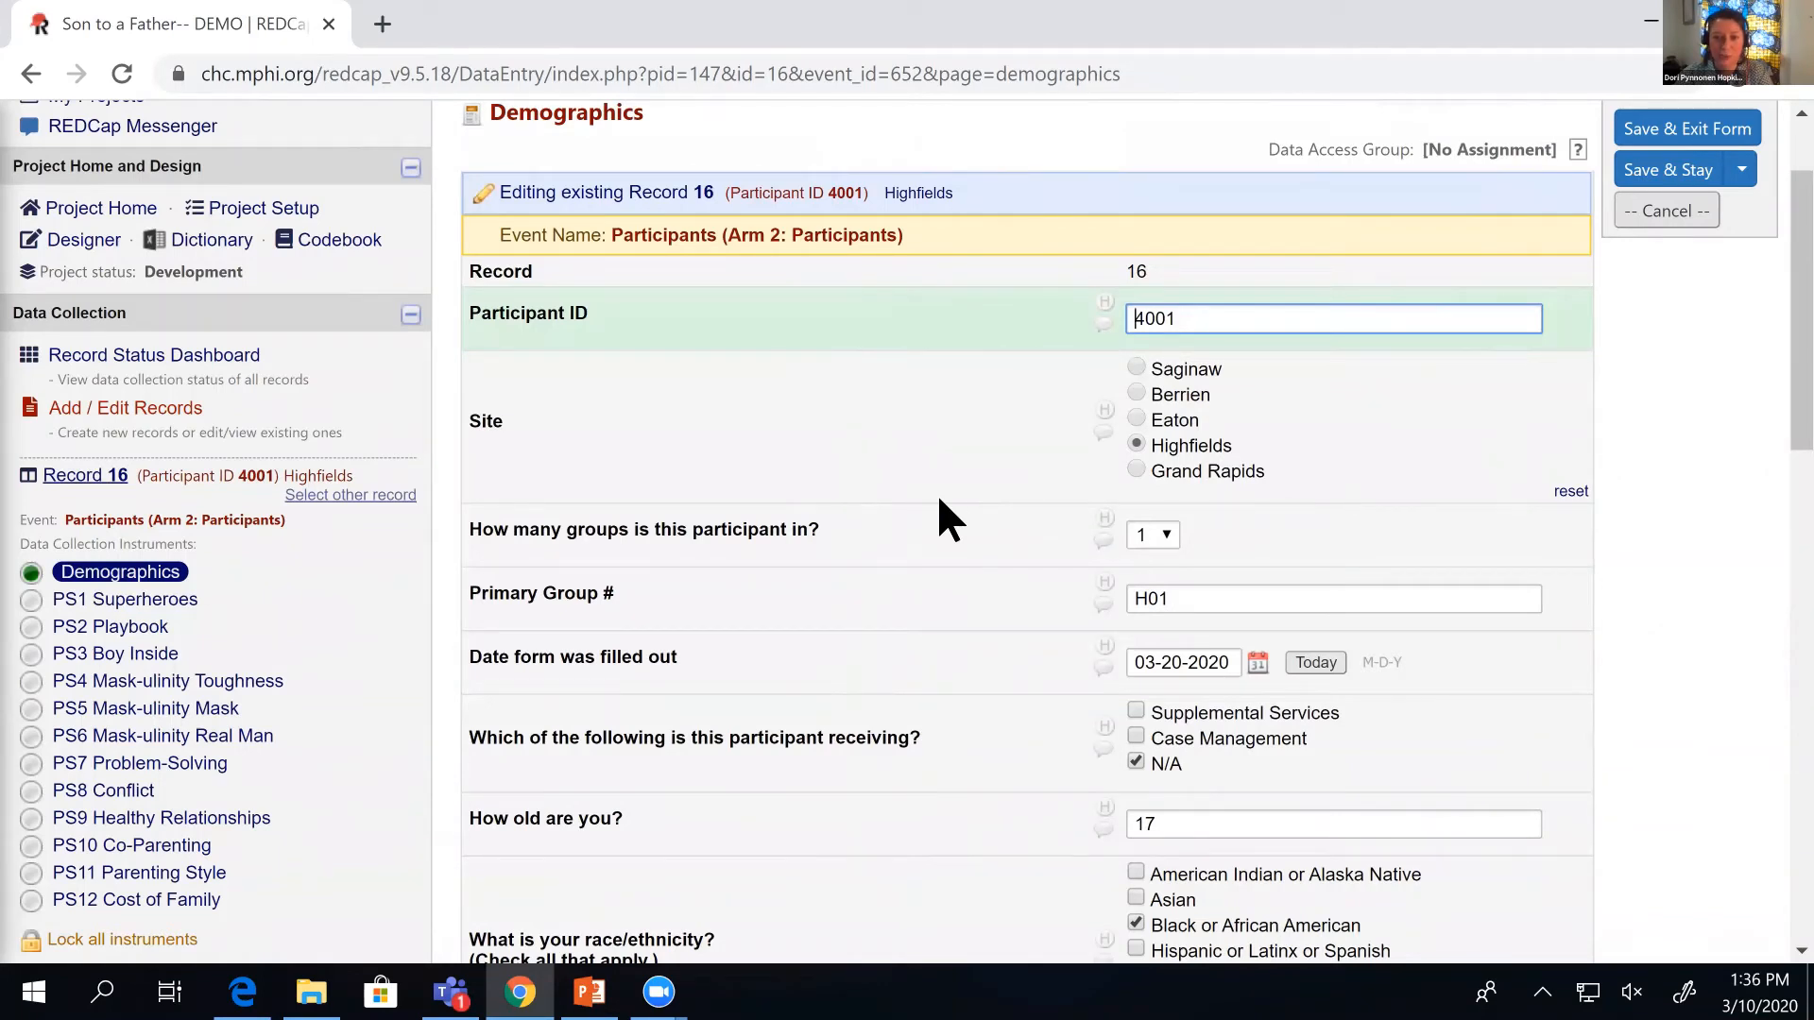
{"action": "left_click", "coordinate": [1154, 536]}
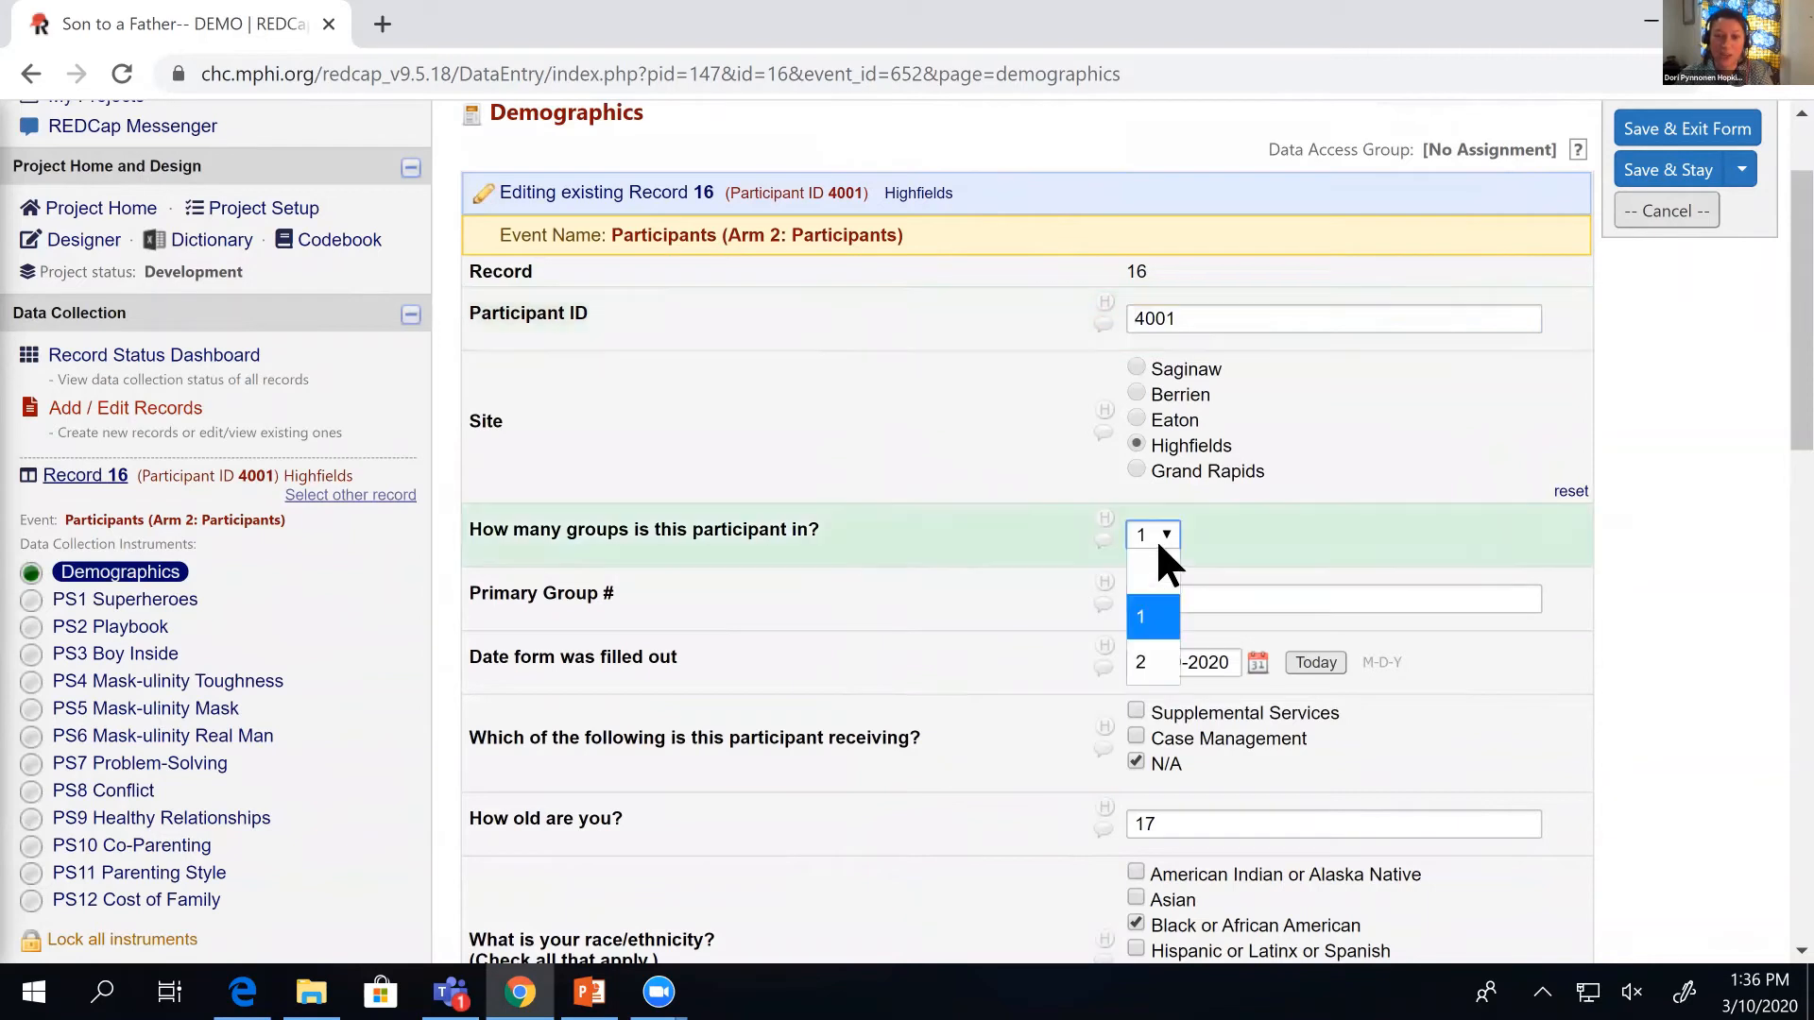
{"action": "left_click", "coordinate": [1168, 667]}
{"action": "left_click", "coordinate": [1173, 662]}
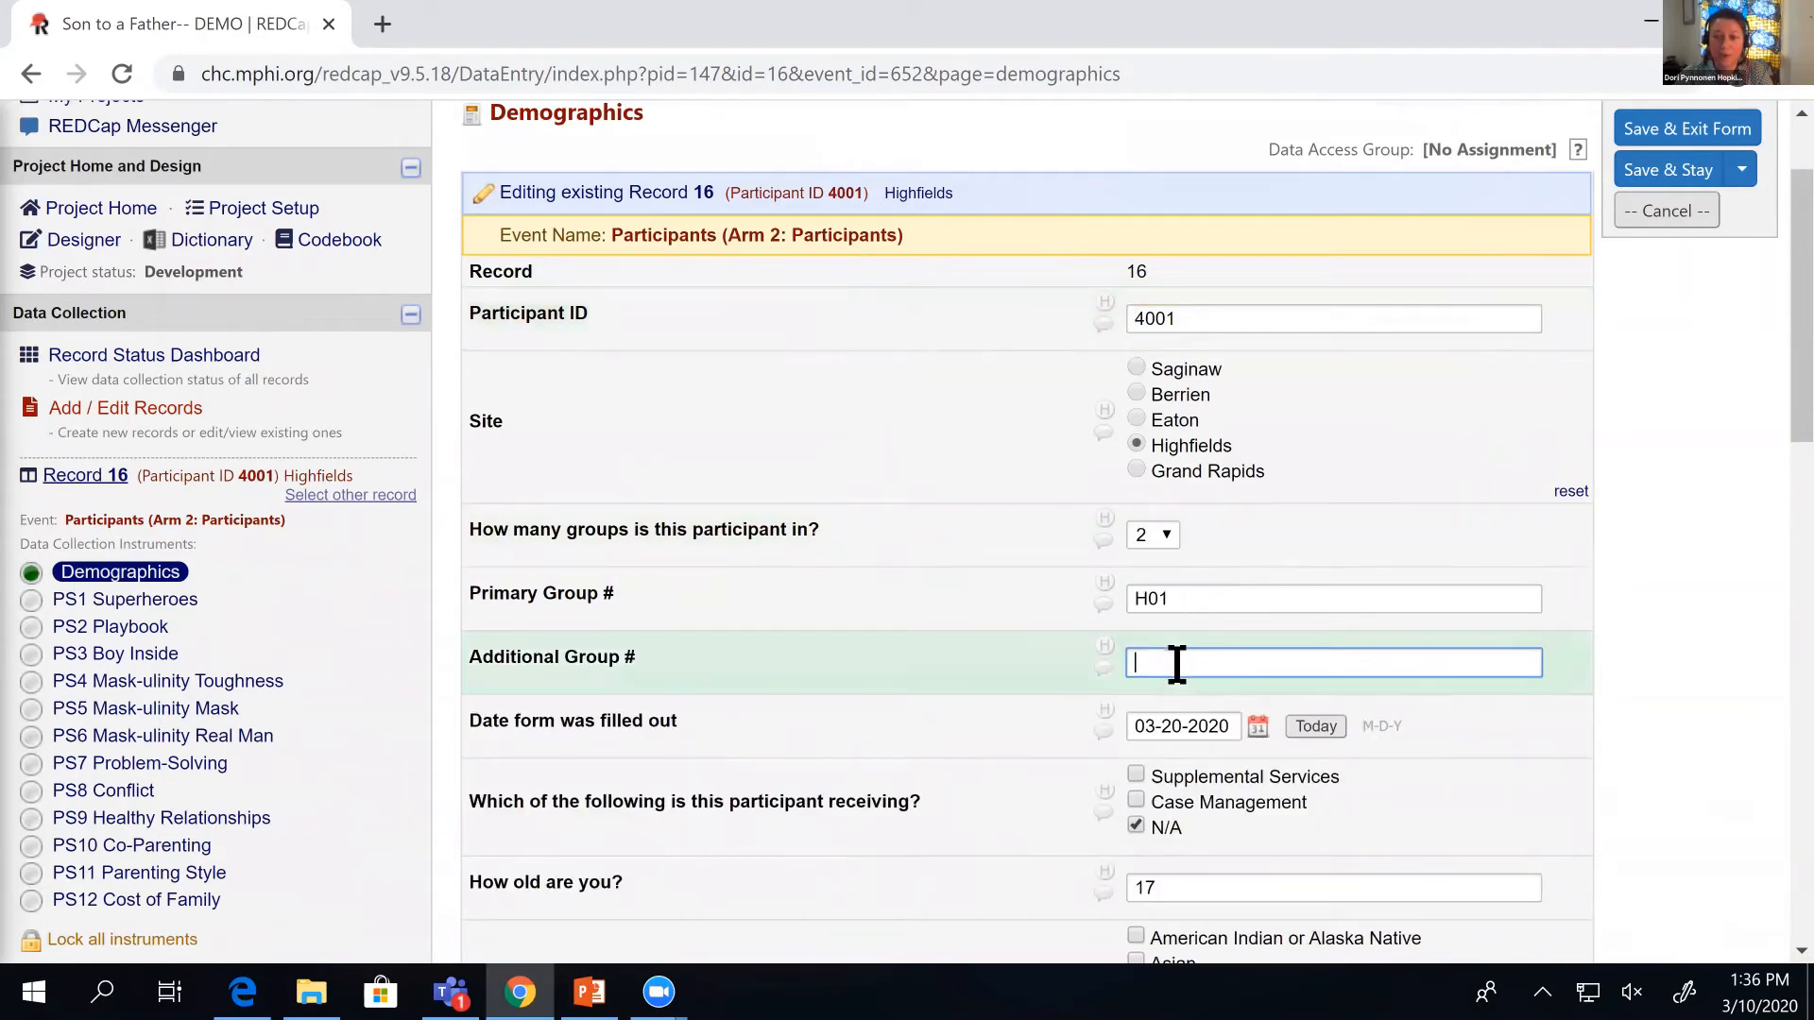
{"action": "type", "text": "H12"}
{"action": "left_click", "coordinate": [1683, 706]}
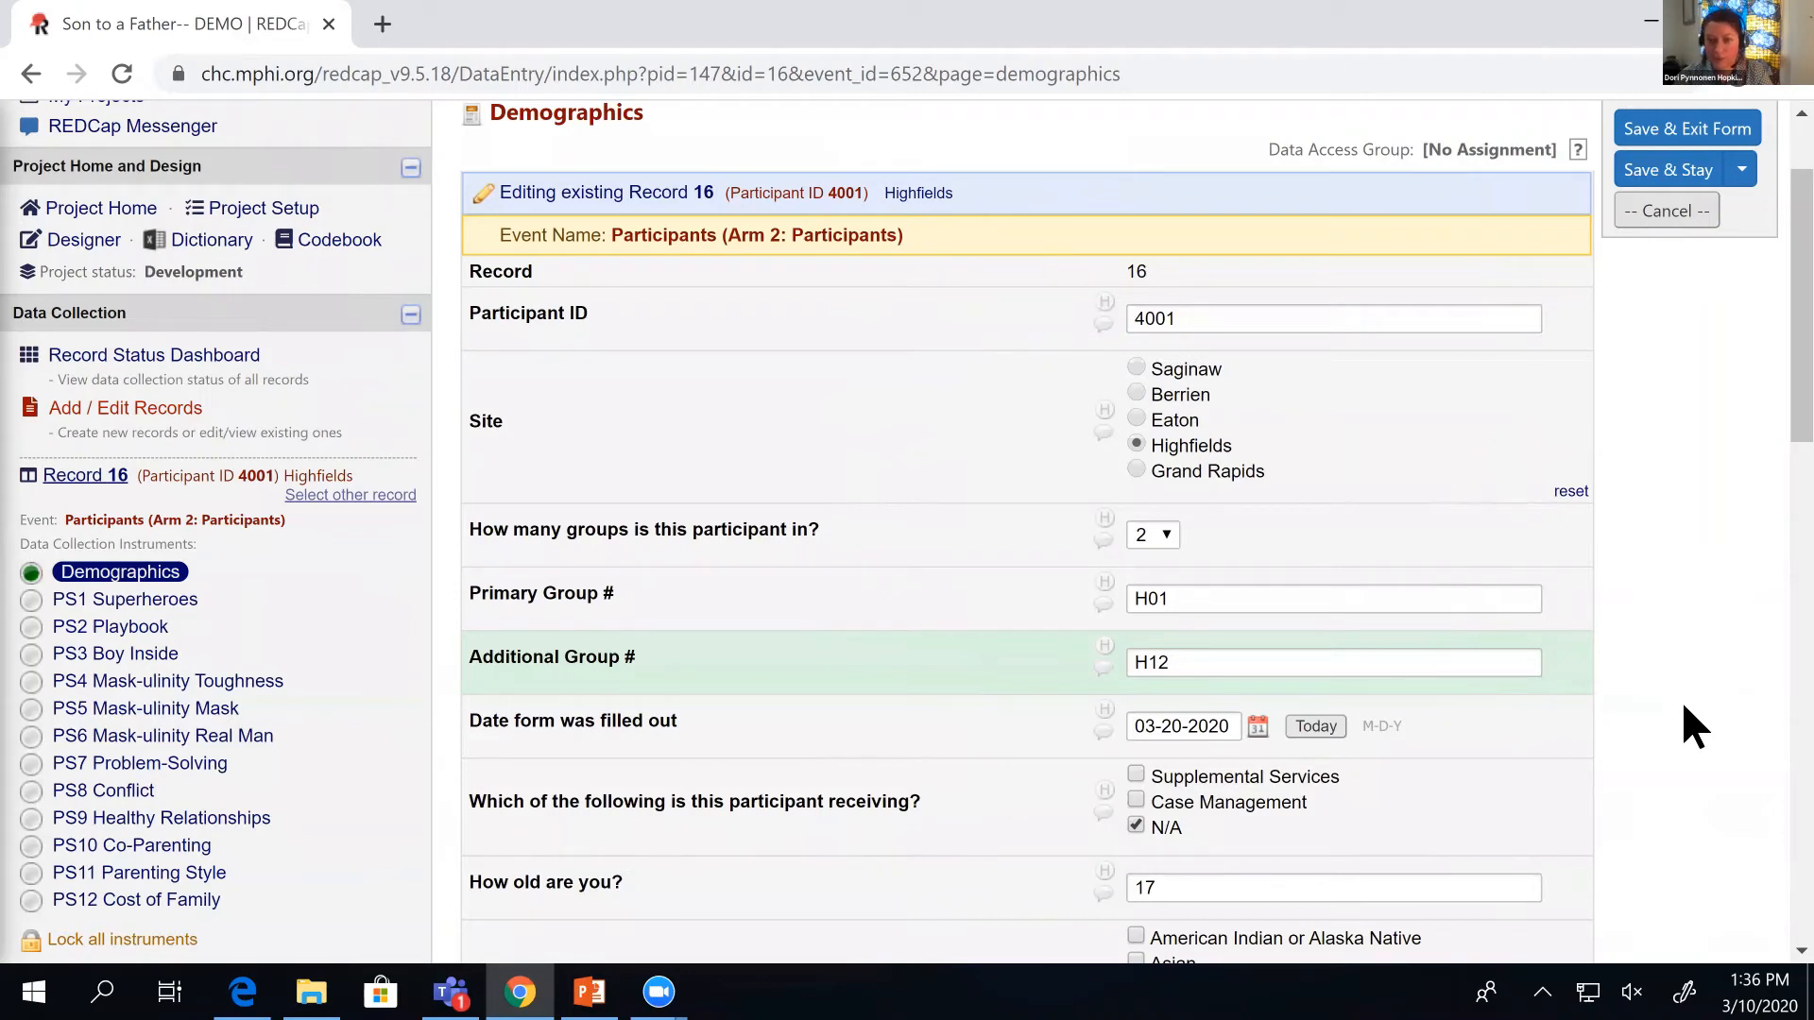
{"action": "scroll", "coordinate": [1683, 709], "scroll_direction": "down", "scroll_amount": 2}
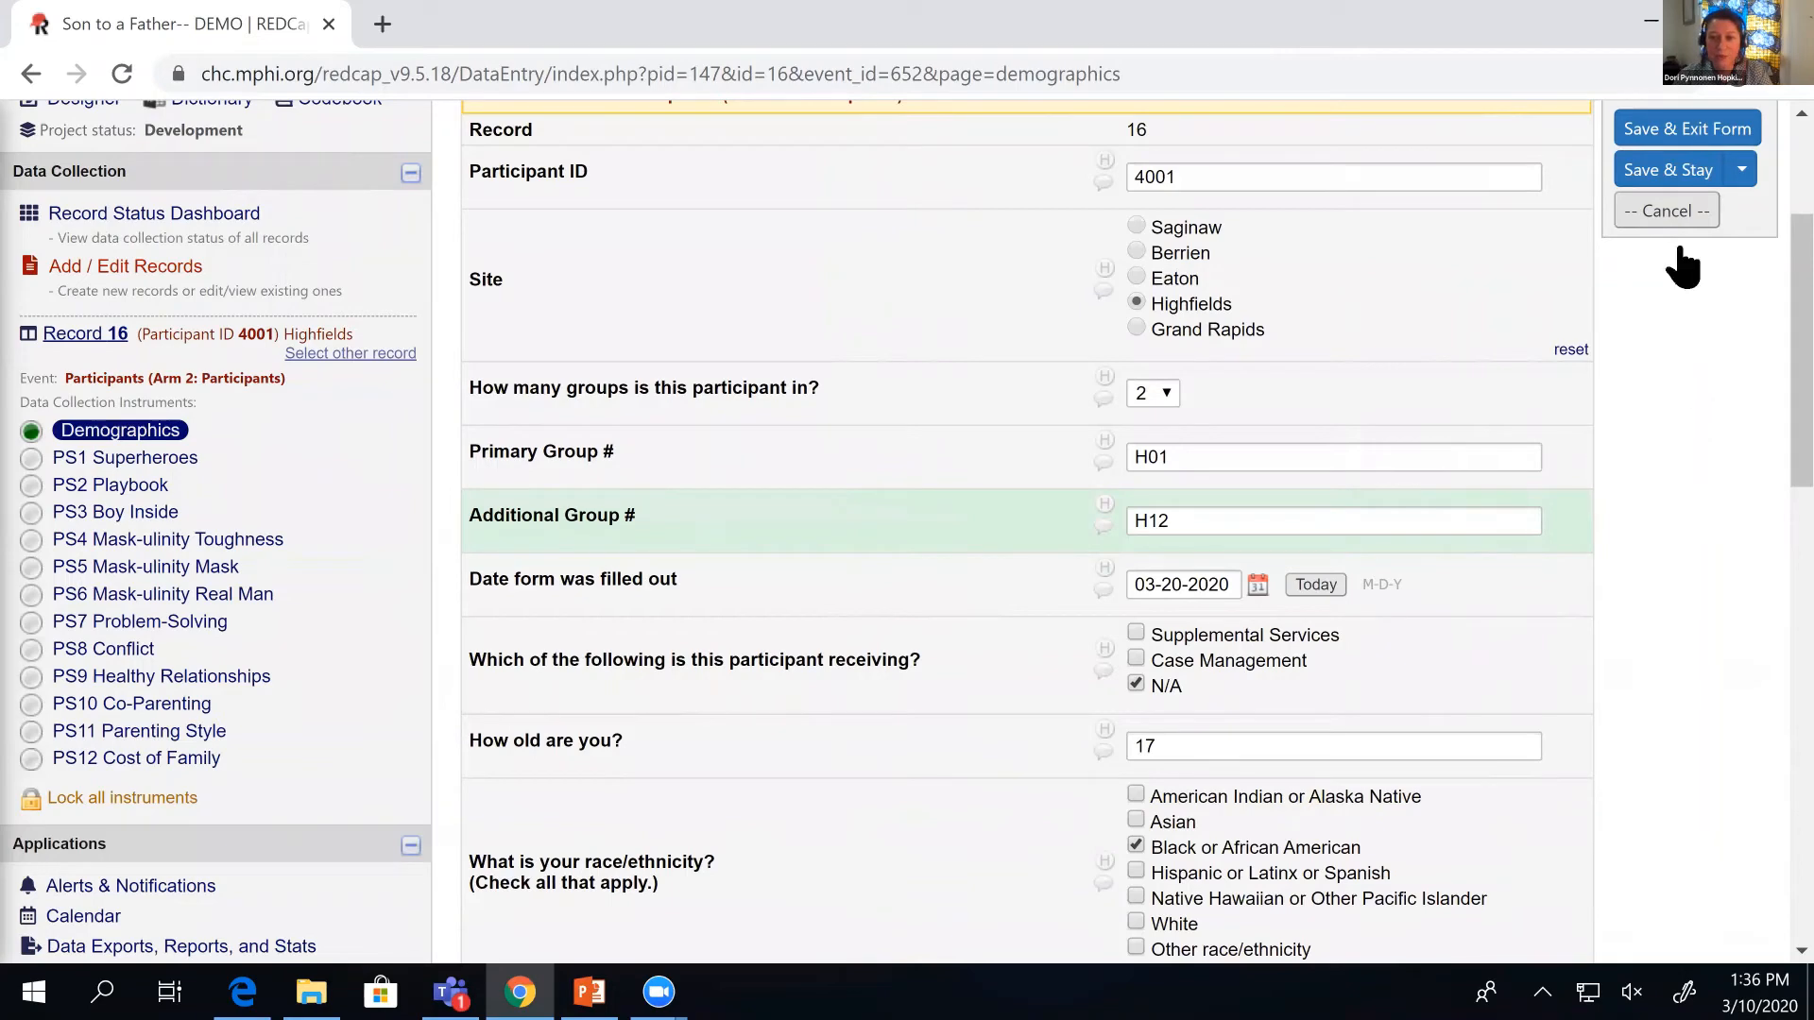
{"action": "left_click", "coordinate": [1660, 133]}
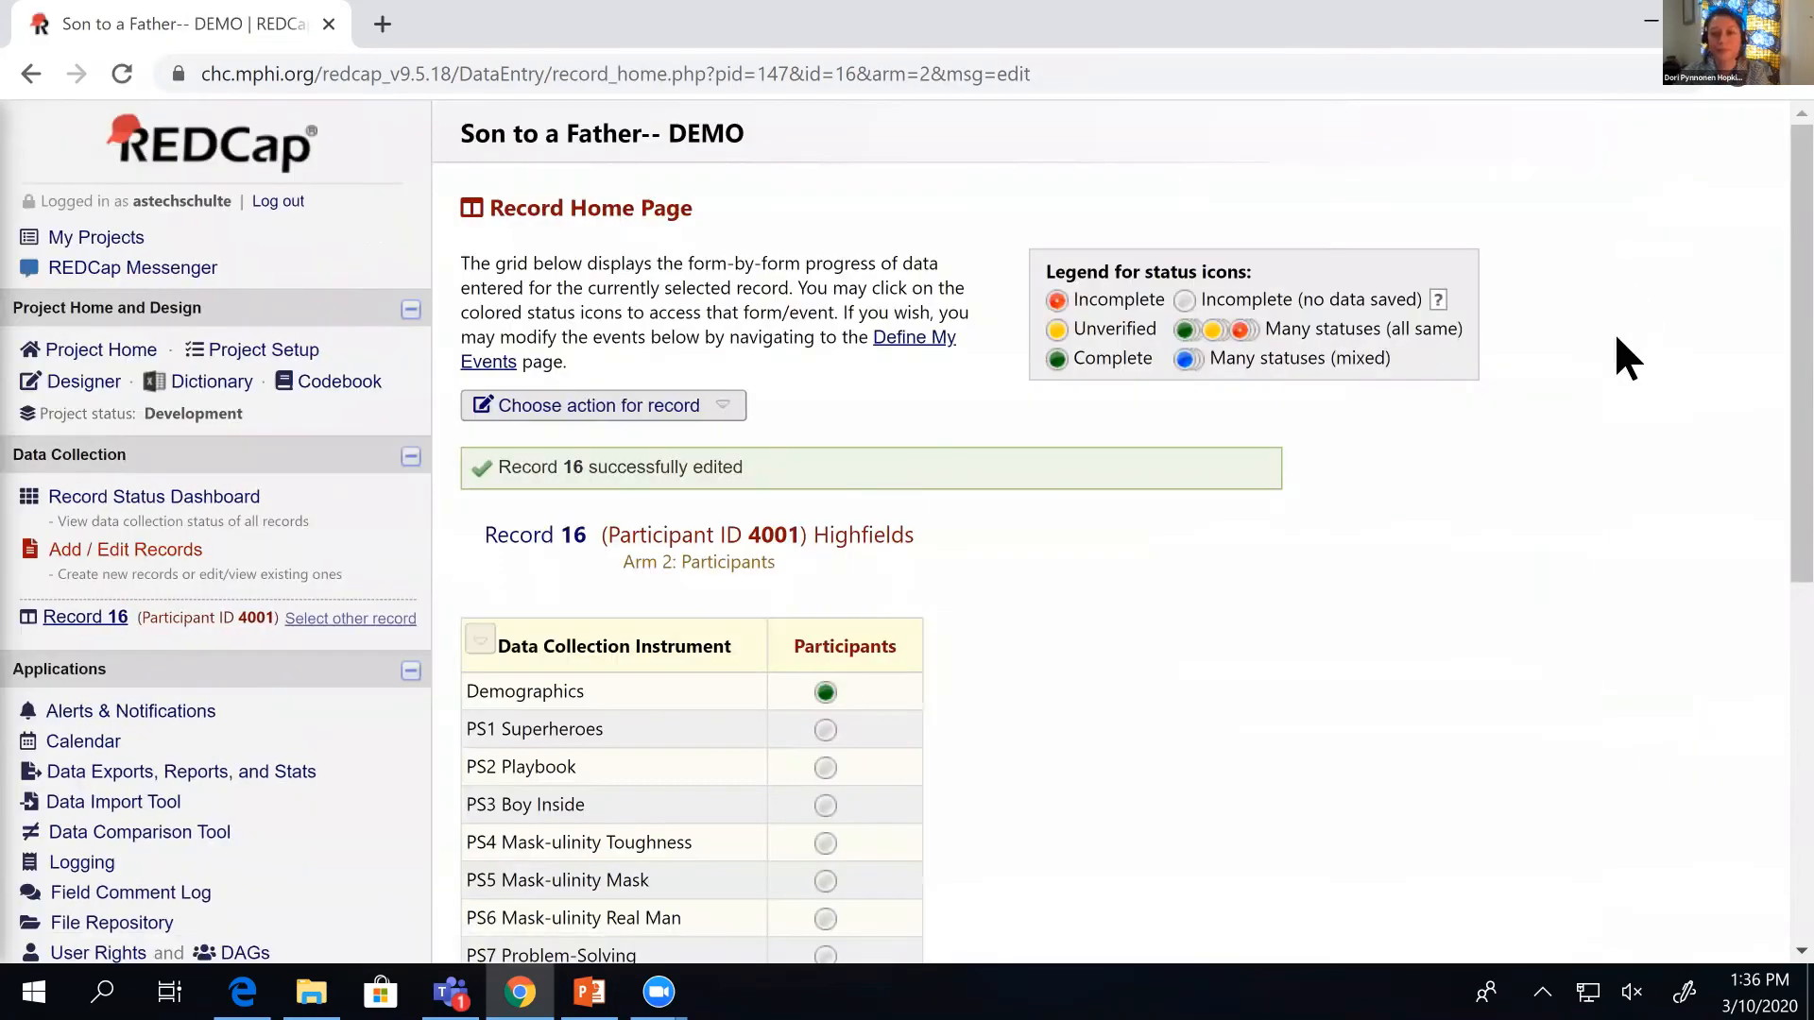
In the PS1 Superheroes form, choose H01 as the session's group and answer Yes for session attendance and post survey completion.
{"action": "scroll", "coordinate": [1568, 510], "scroll_direction": "down", "scroll_amount": 1}
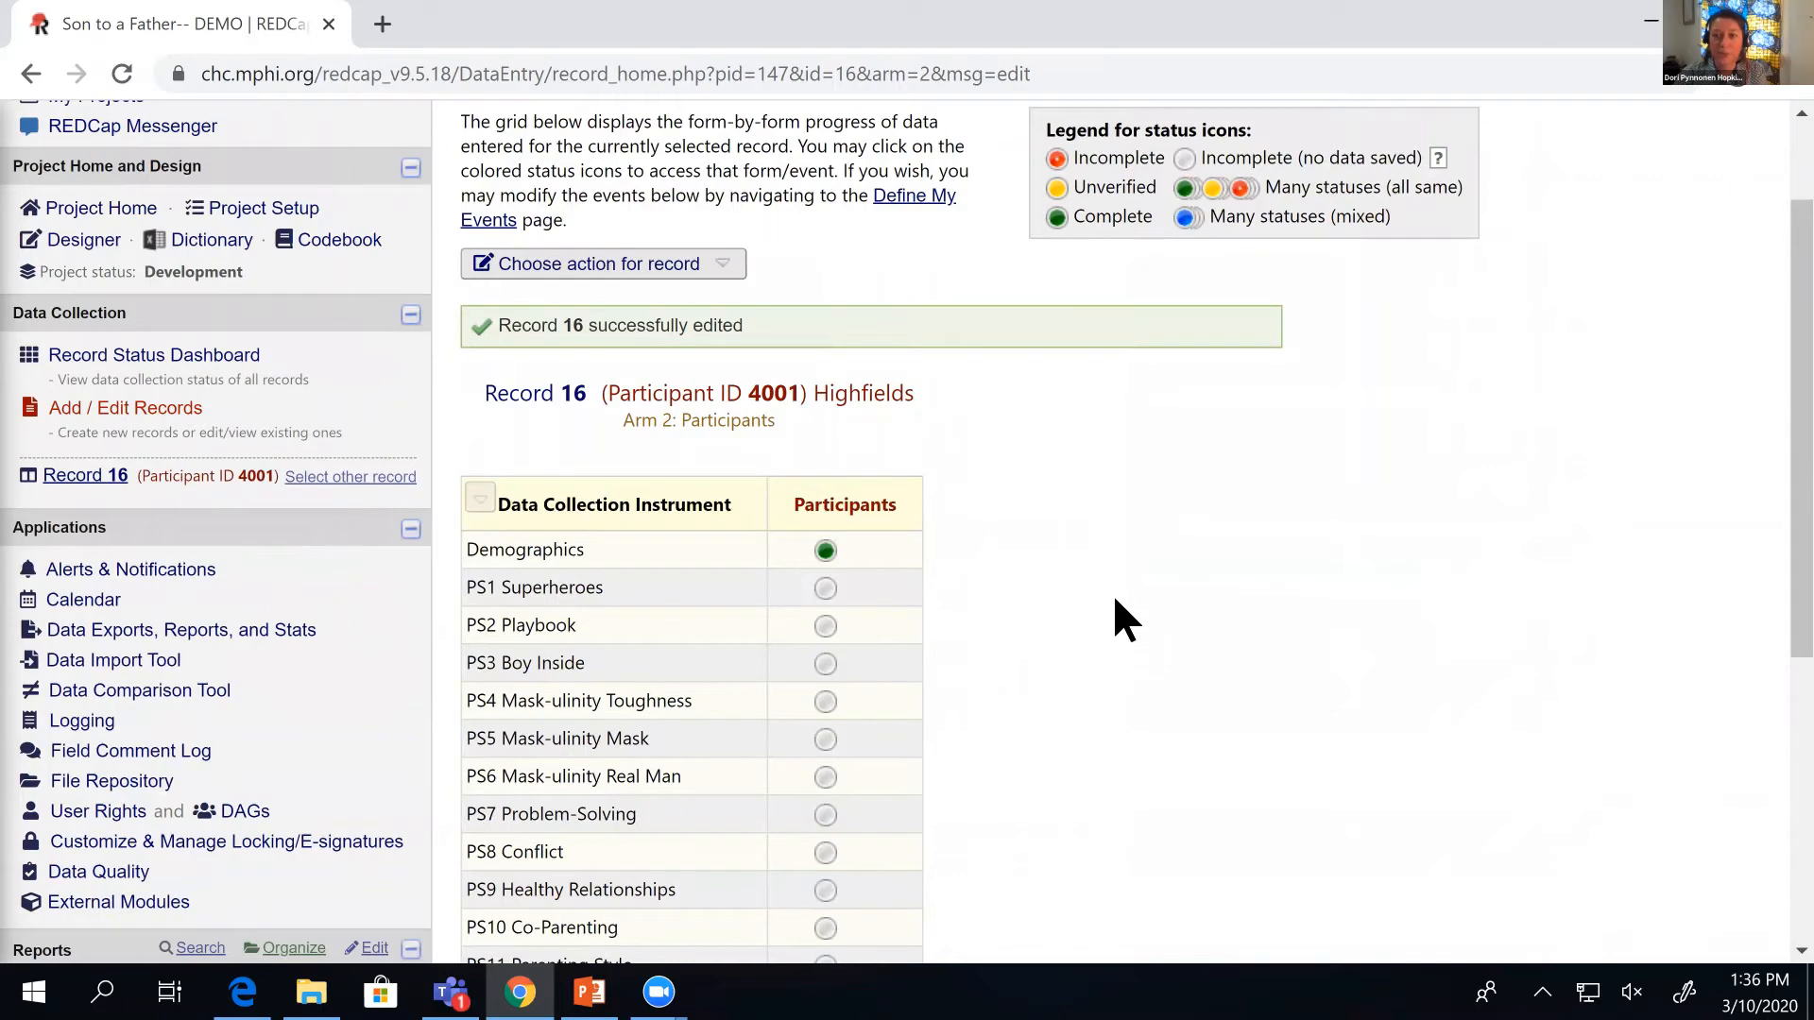
{"action": "left_click", "coordinate": [825, 590]}
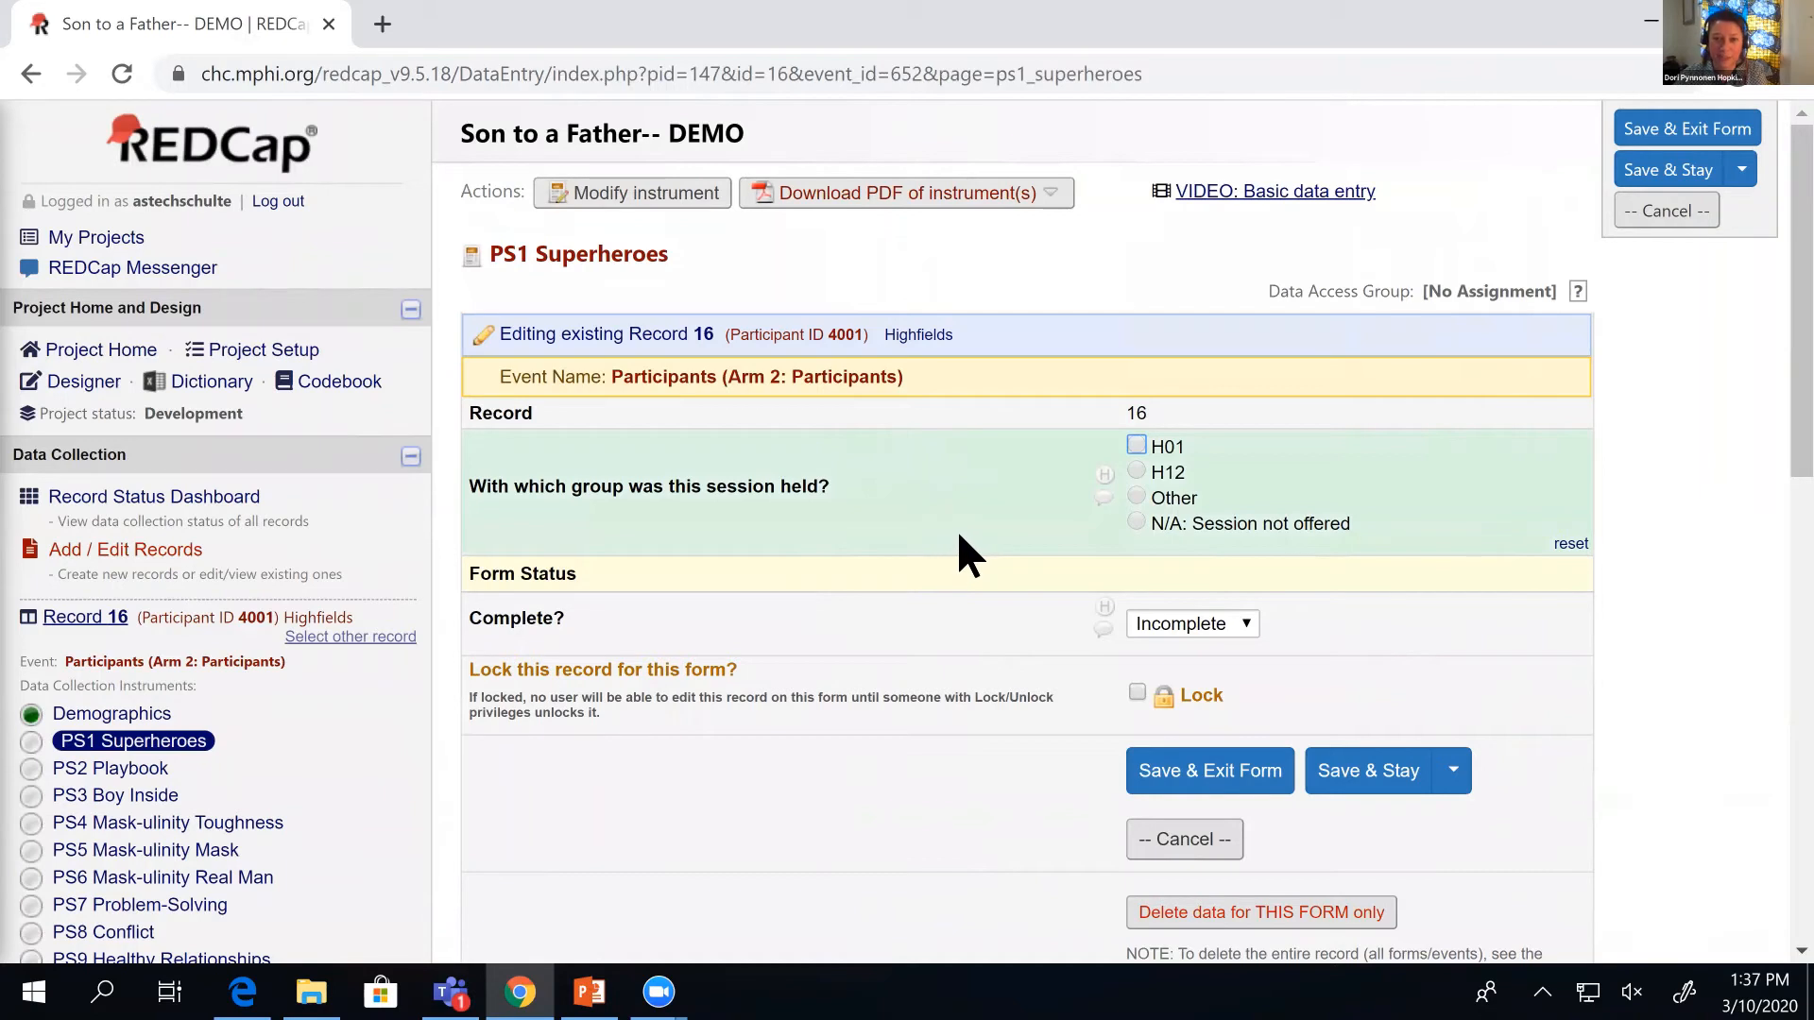
{"action": "left_click", "coordinate": [1137, 444]}
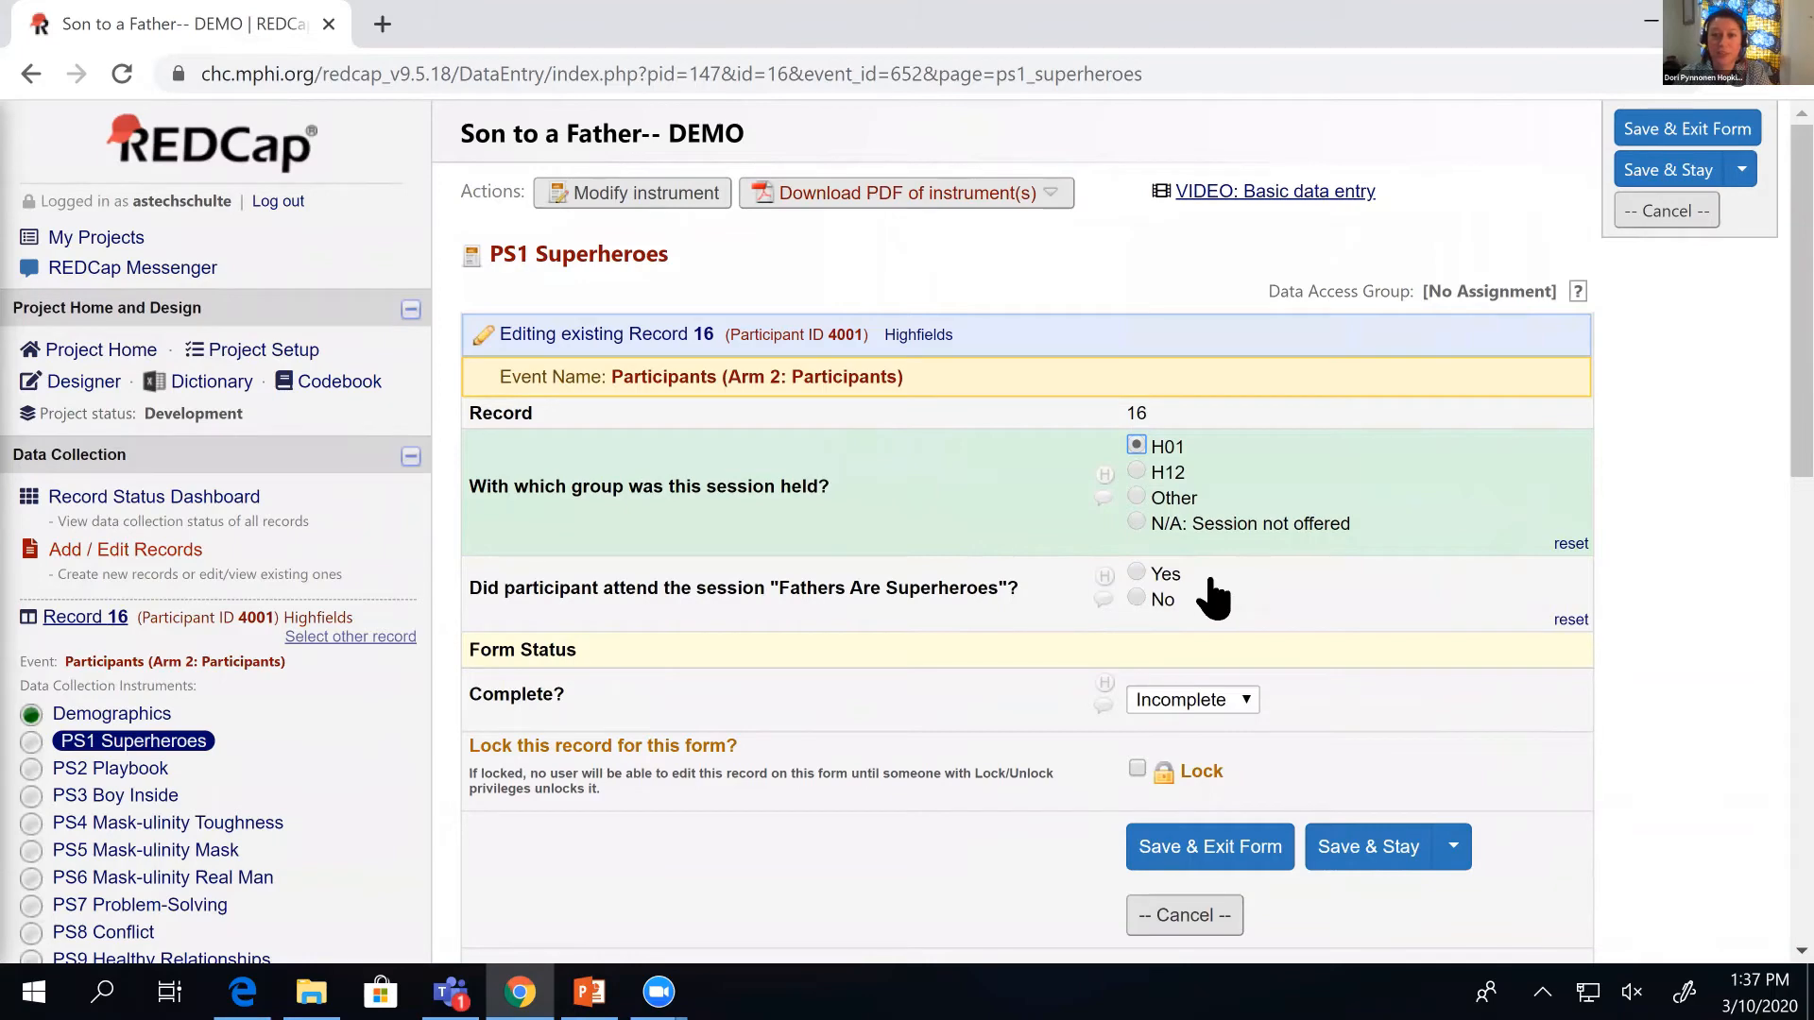
{"action": "left_click", "coordinate": [1145, 577]}
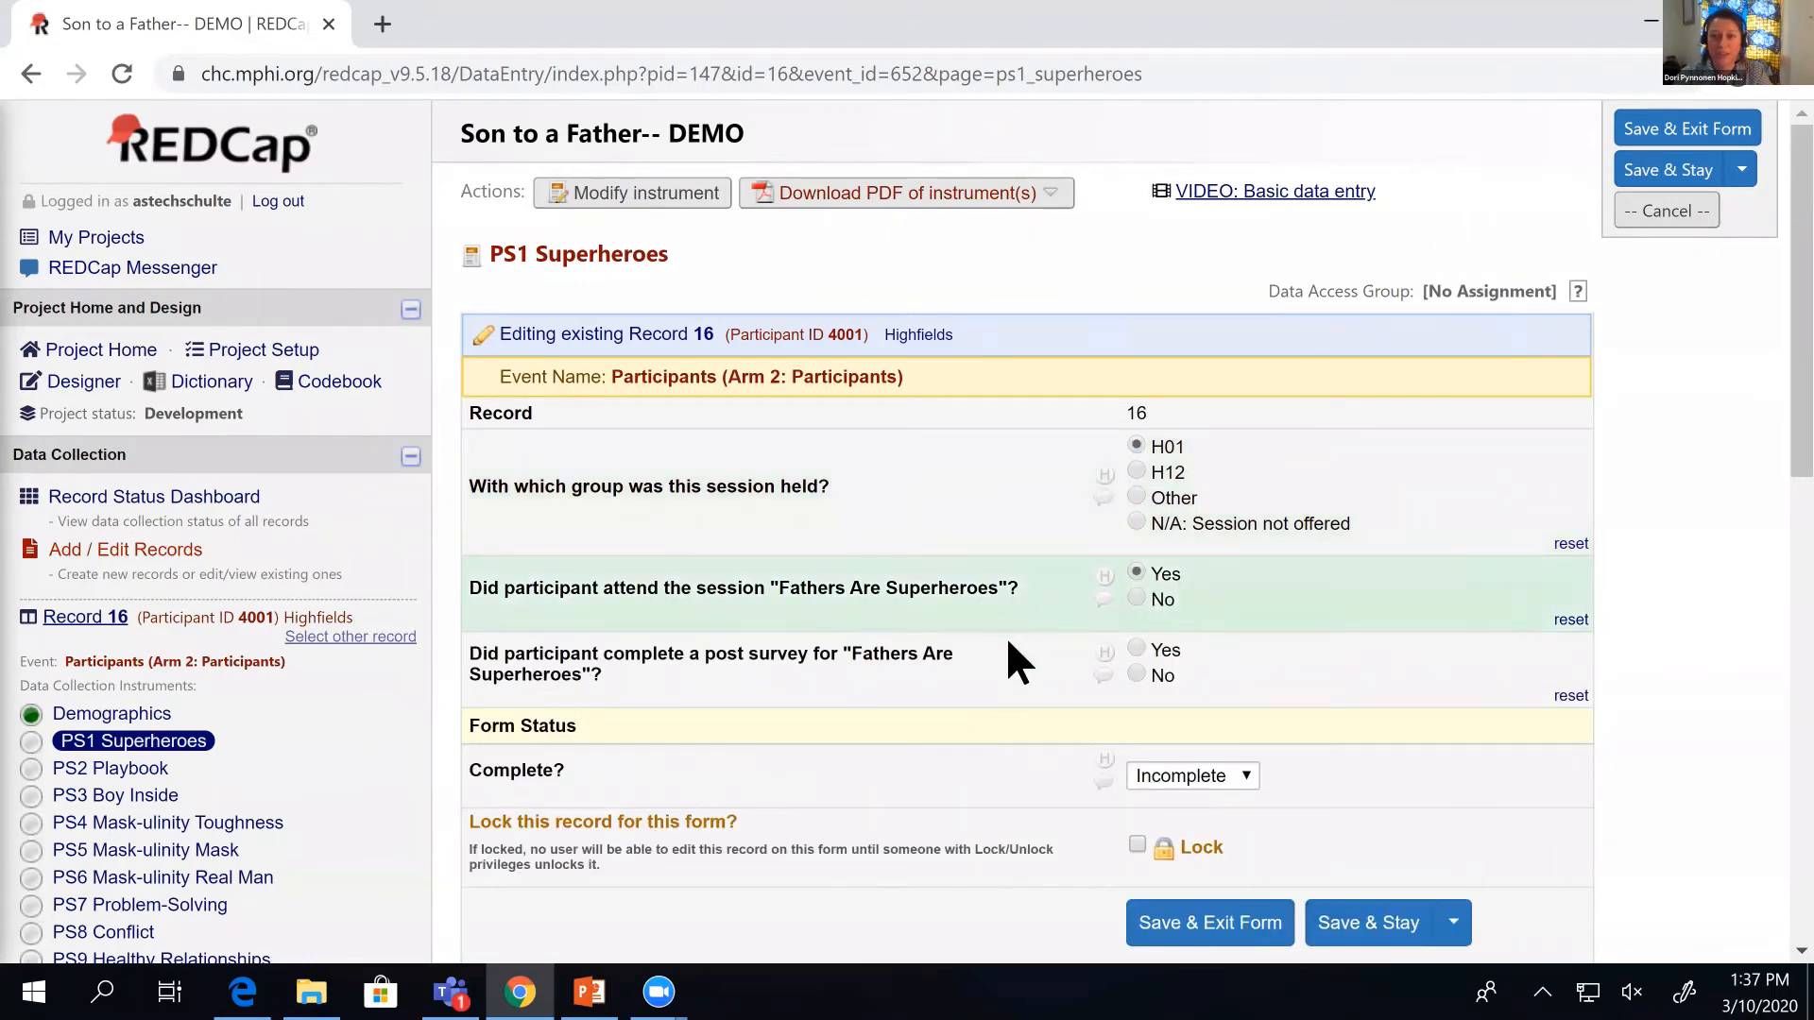
{"action": "scroll", "coordinate": [1003, 652], "scroll_direction": "down", "scroll_amount": 2}
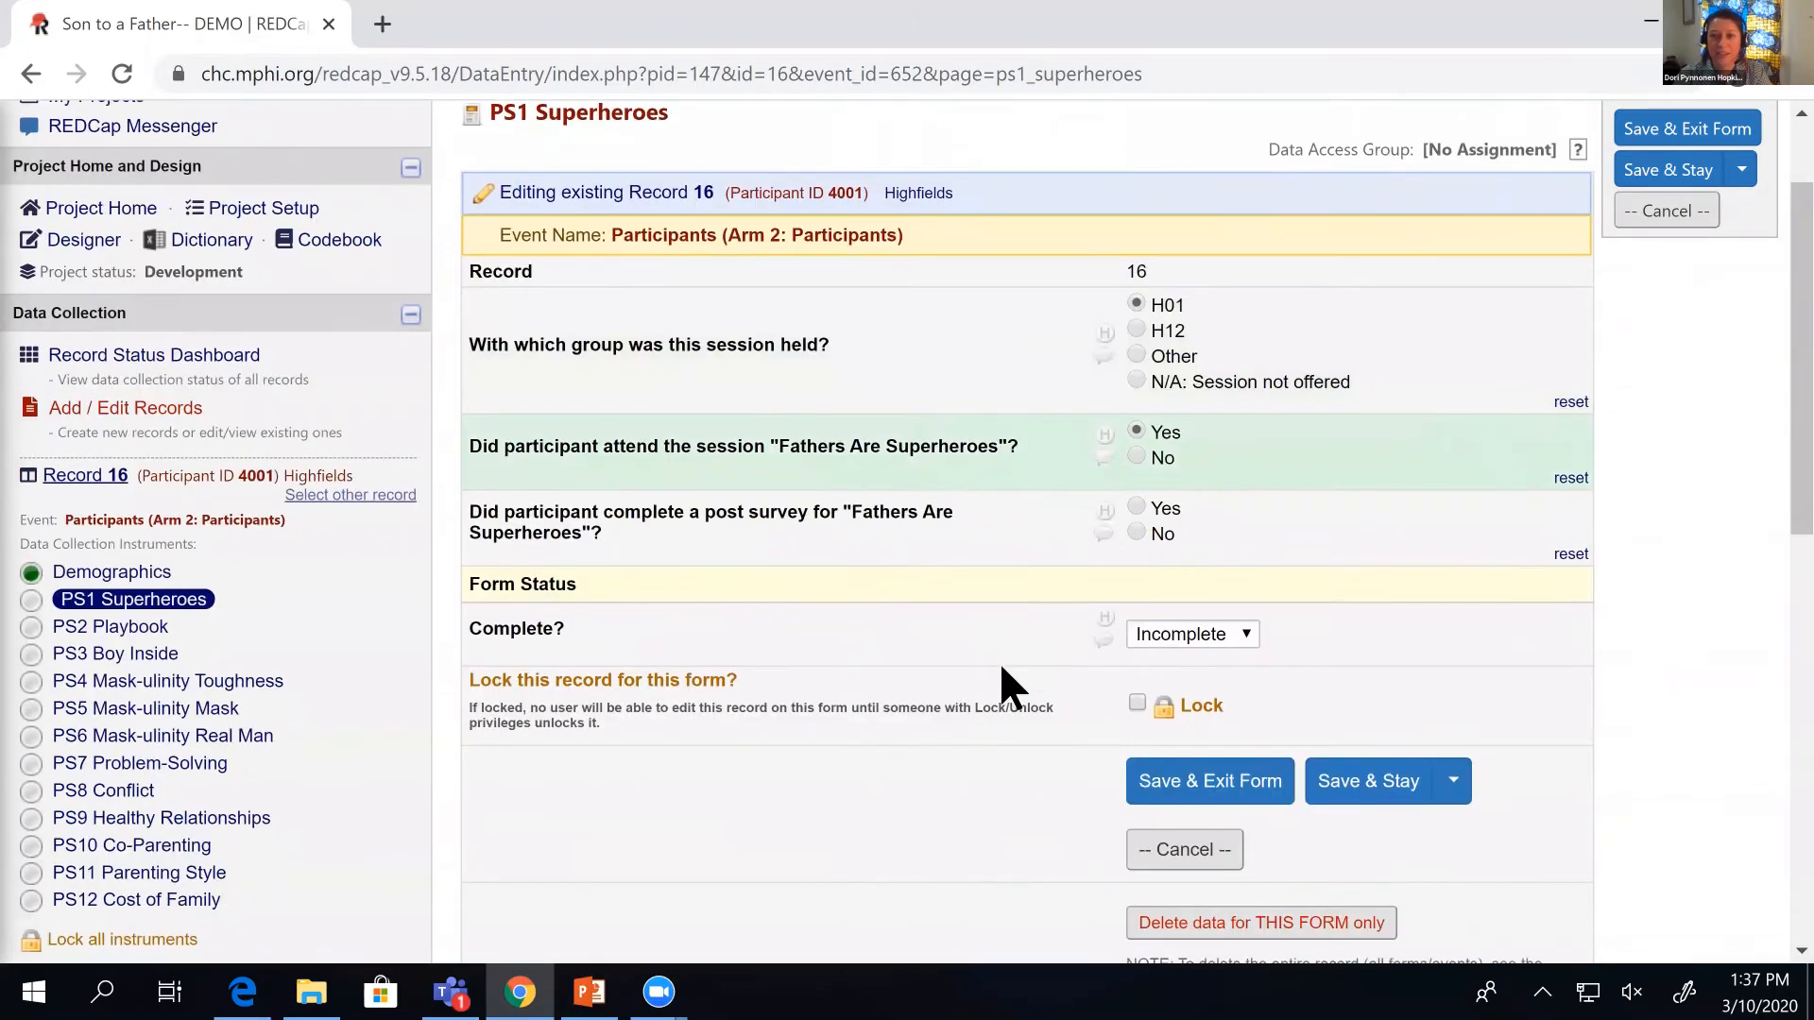
{"action": "left_click", "coordinate": [1137, 508]}
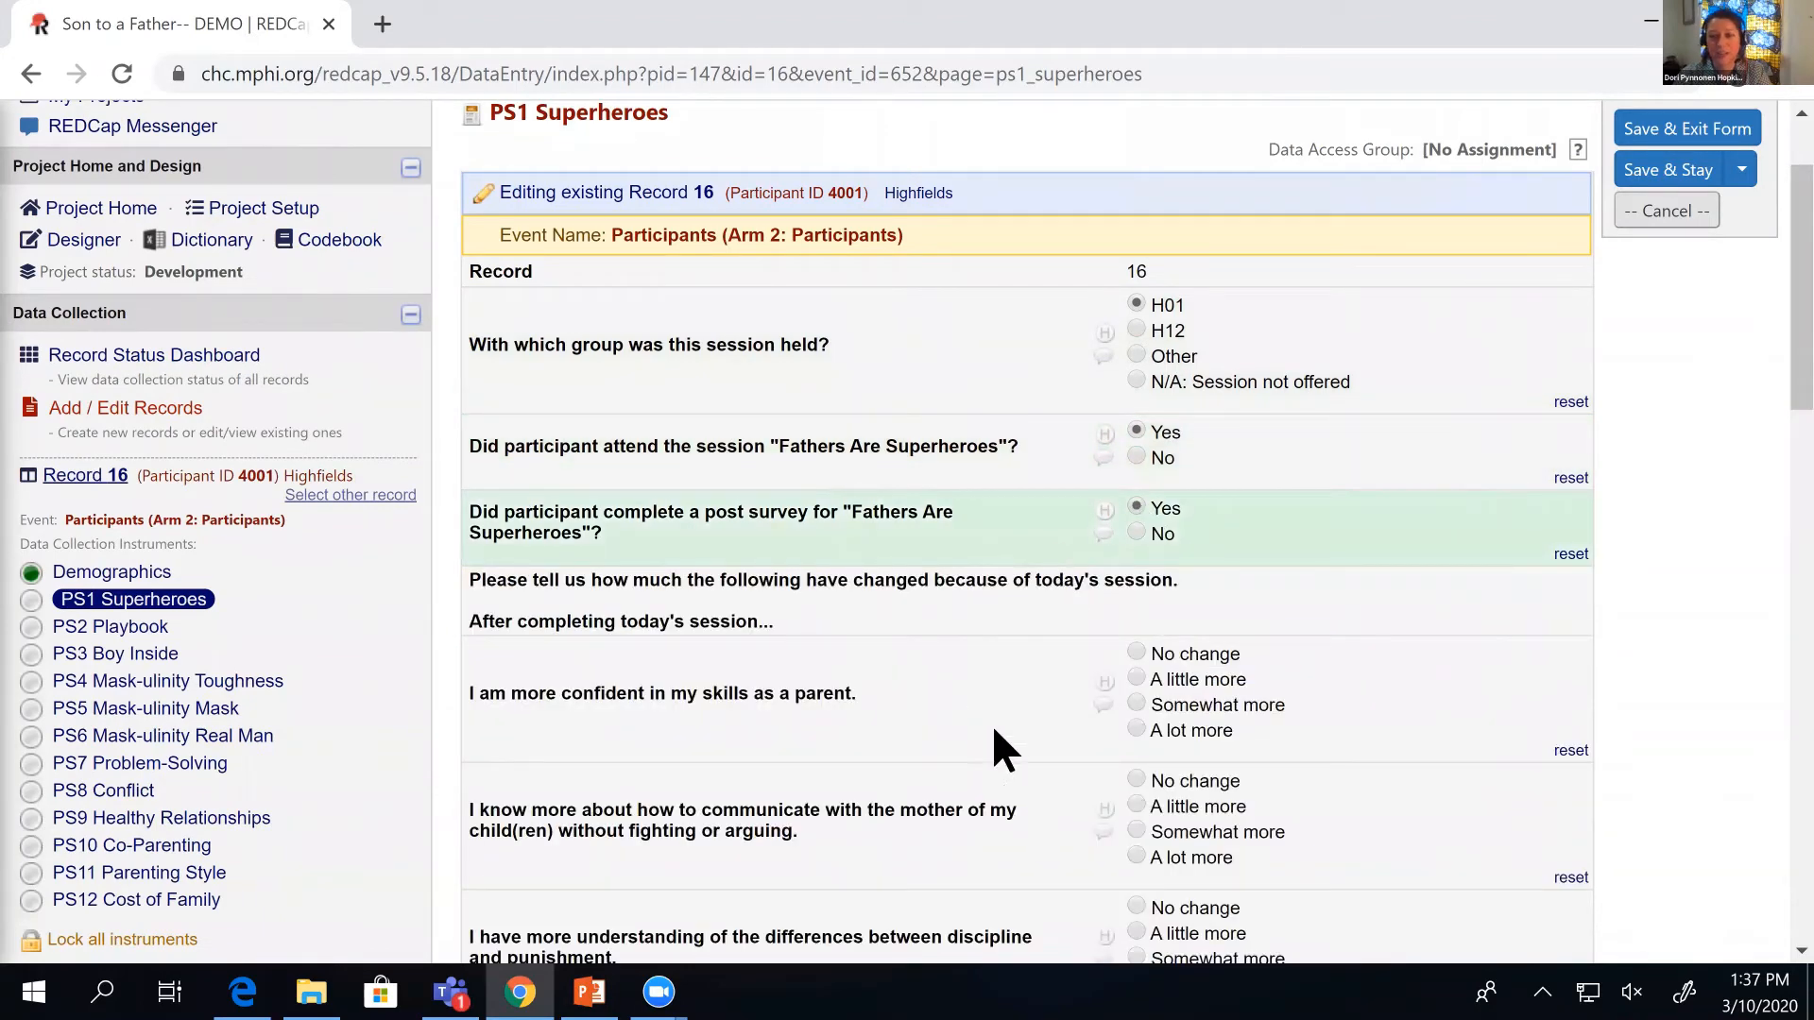
Rate parenting confidence and communication with the mother "A little more", and discipline versus punishment and the father's important role "No change".
{"action": "scroll", "coordinate": [994, 734], "scroll_direction": "down", "scroll_amount": 1}
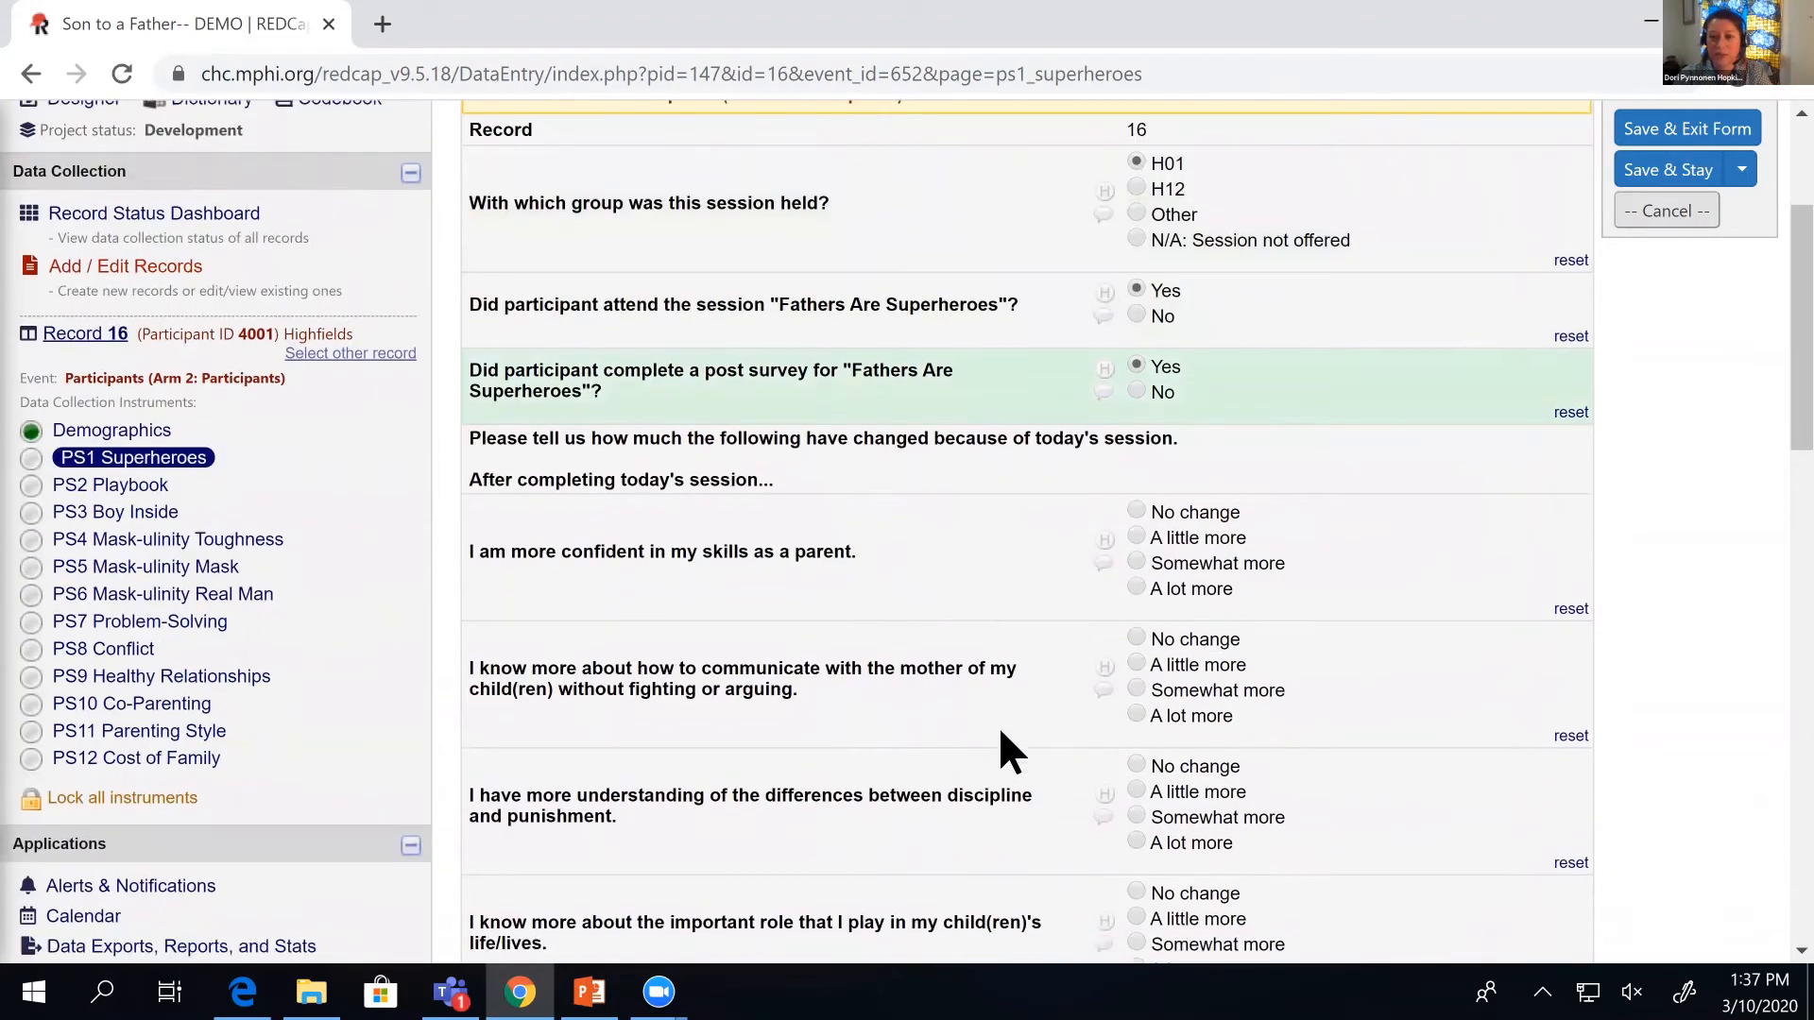
{"action": "left_click", "coordinate": [1136, 537]}
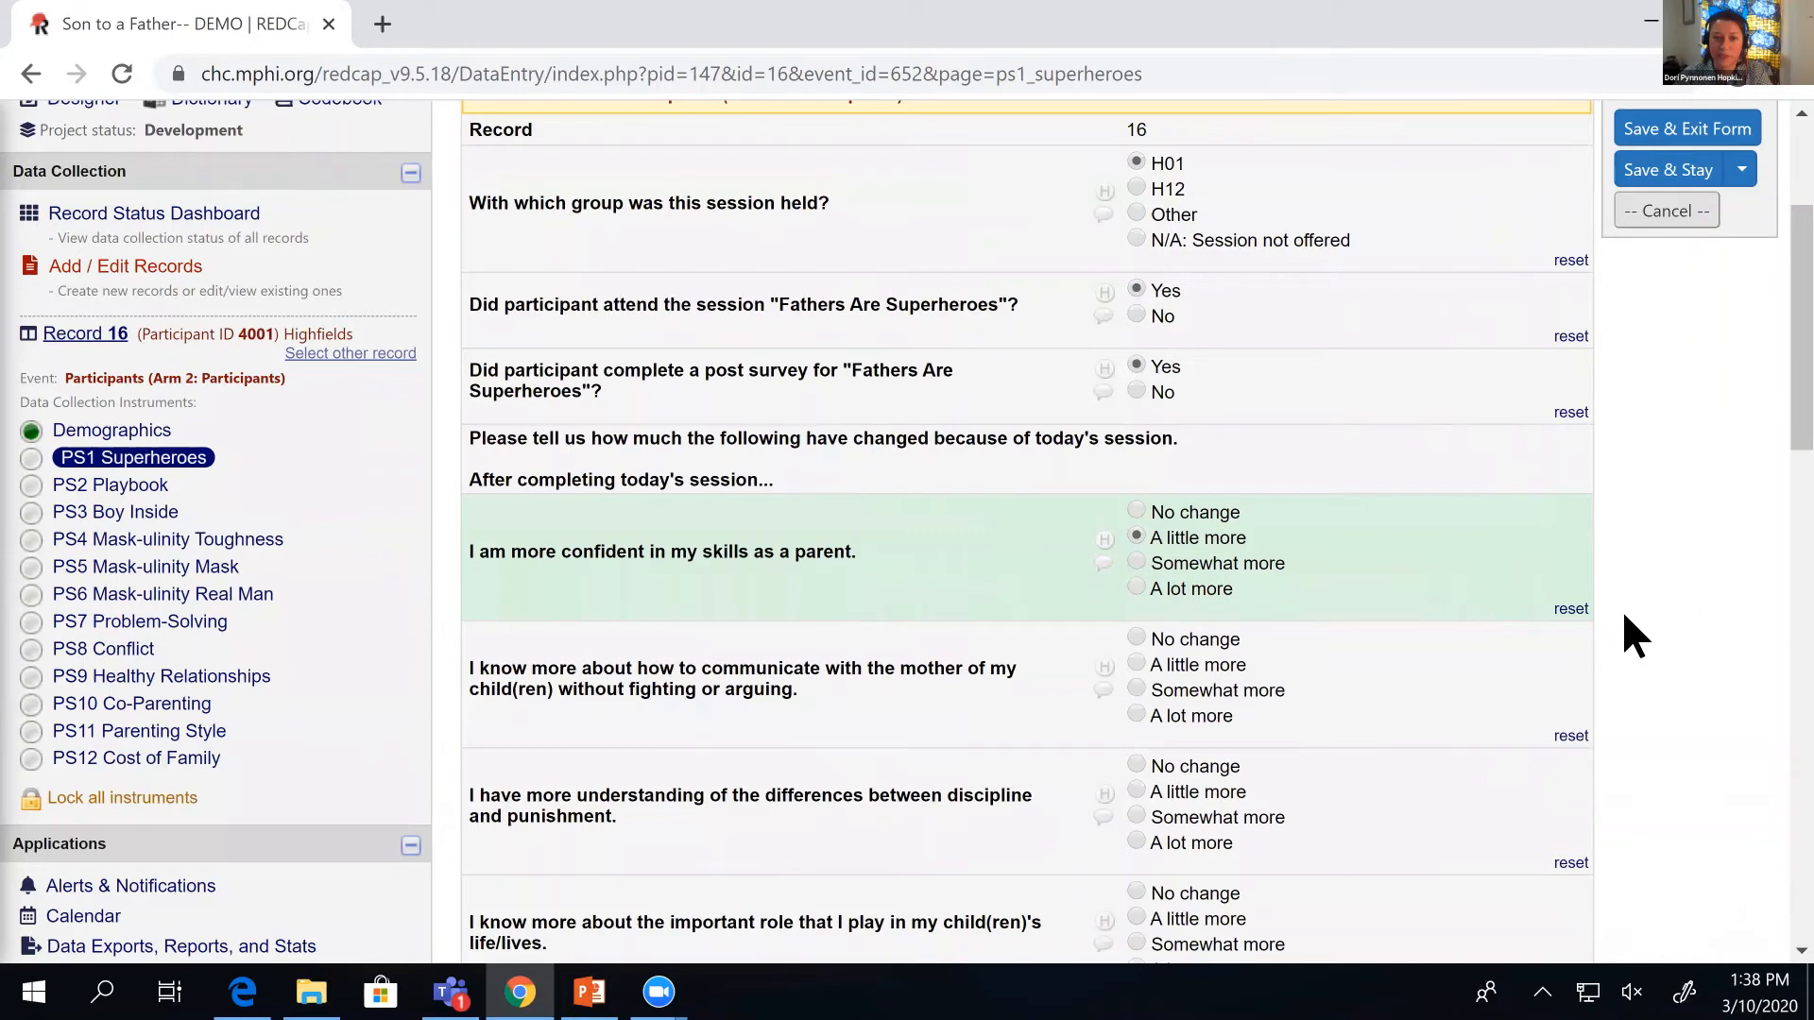
{"action": "scroll", "coordinate": [1215, 539], "scroll_direction": "down", "scroll_amount": 1}
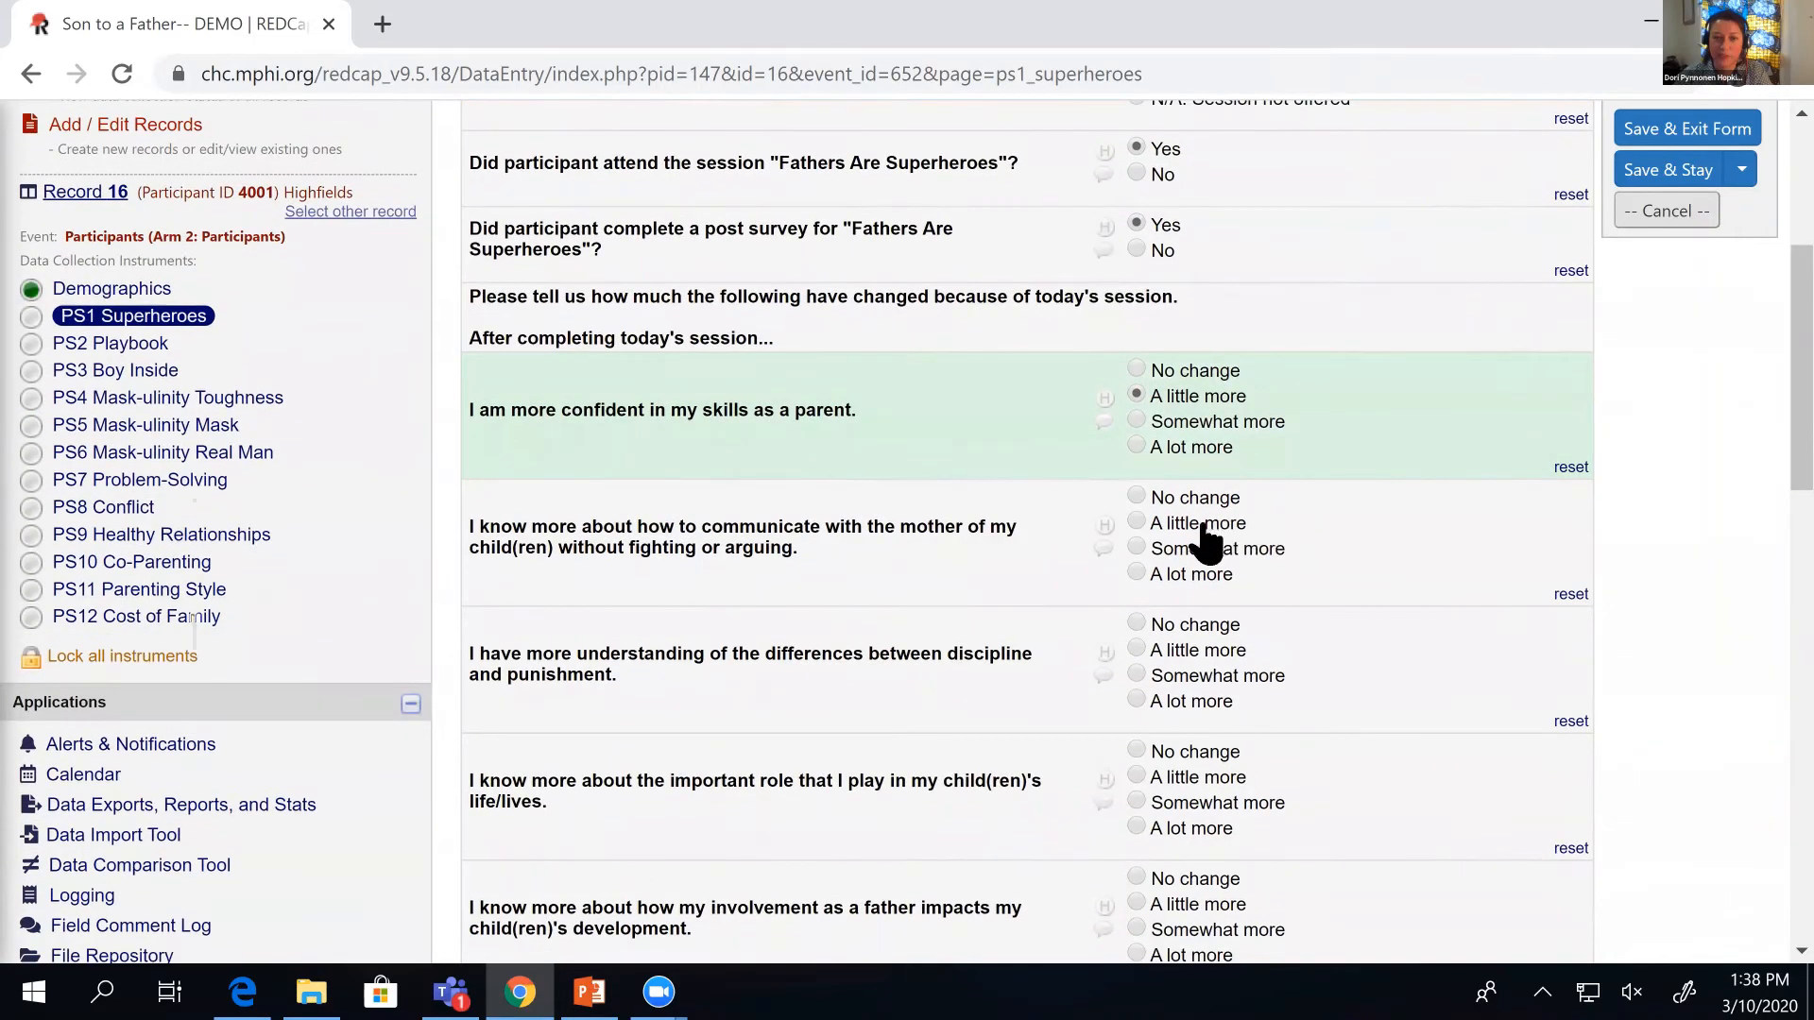
{"action": "left_click", "coordinate": [1204, 527]}
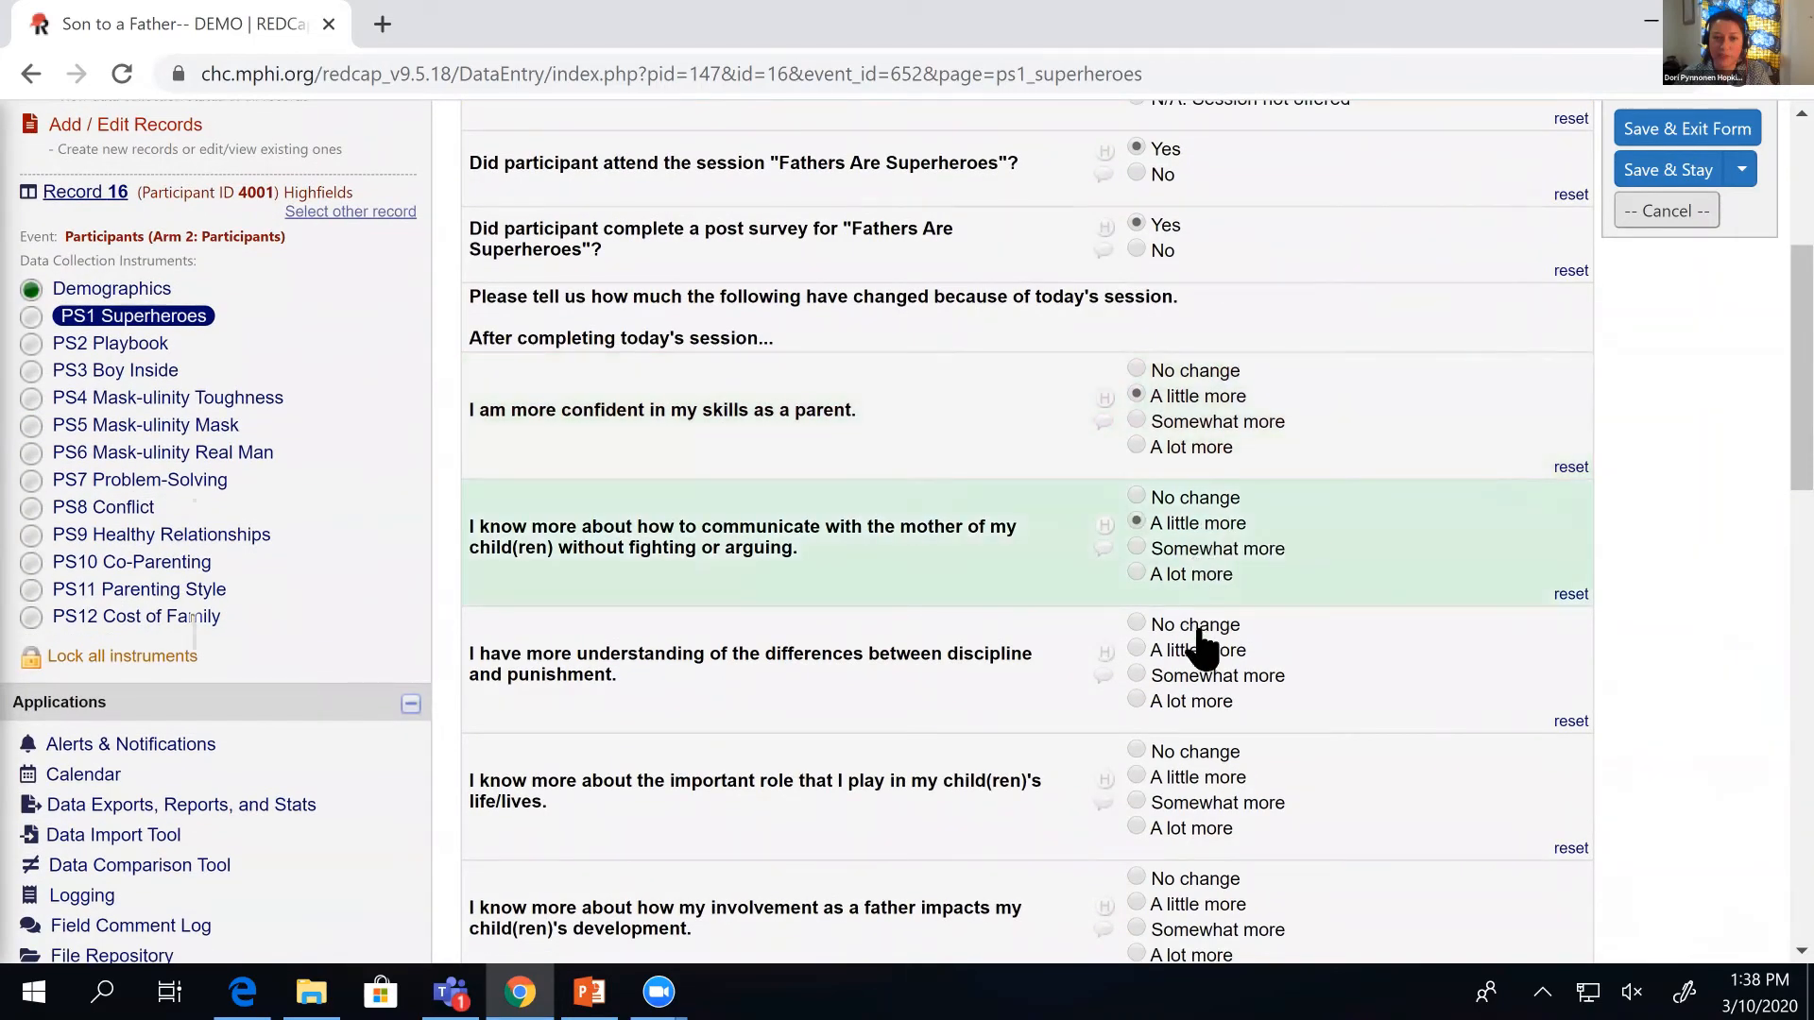
{"action": "left_click", "coordinate": [1198, 626]}
{"action": "left_click", "coordinate": [1188, 753]}
Rate impact on the child's development "A little more", and definitions of manhood and the past not defining a father "Somewhat more".
{"action": "scroll", "coordinate": [1189, 753], "scroll_direction": "down", "scroll_amount": 1}
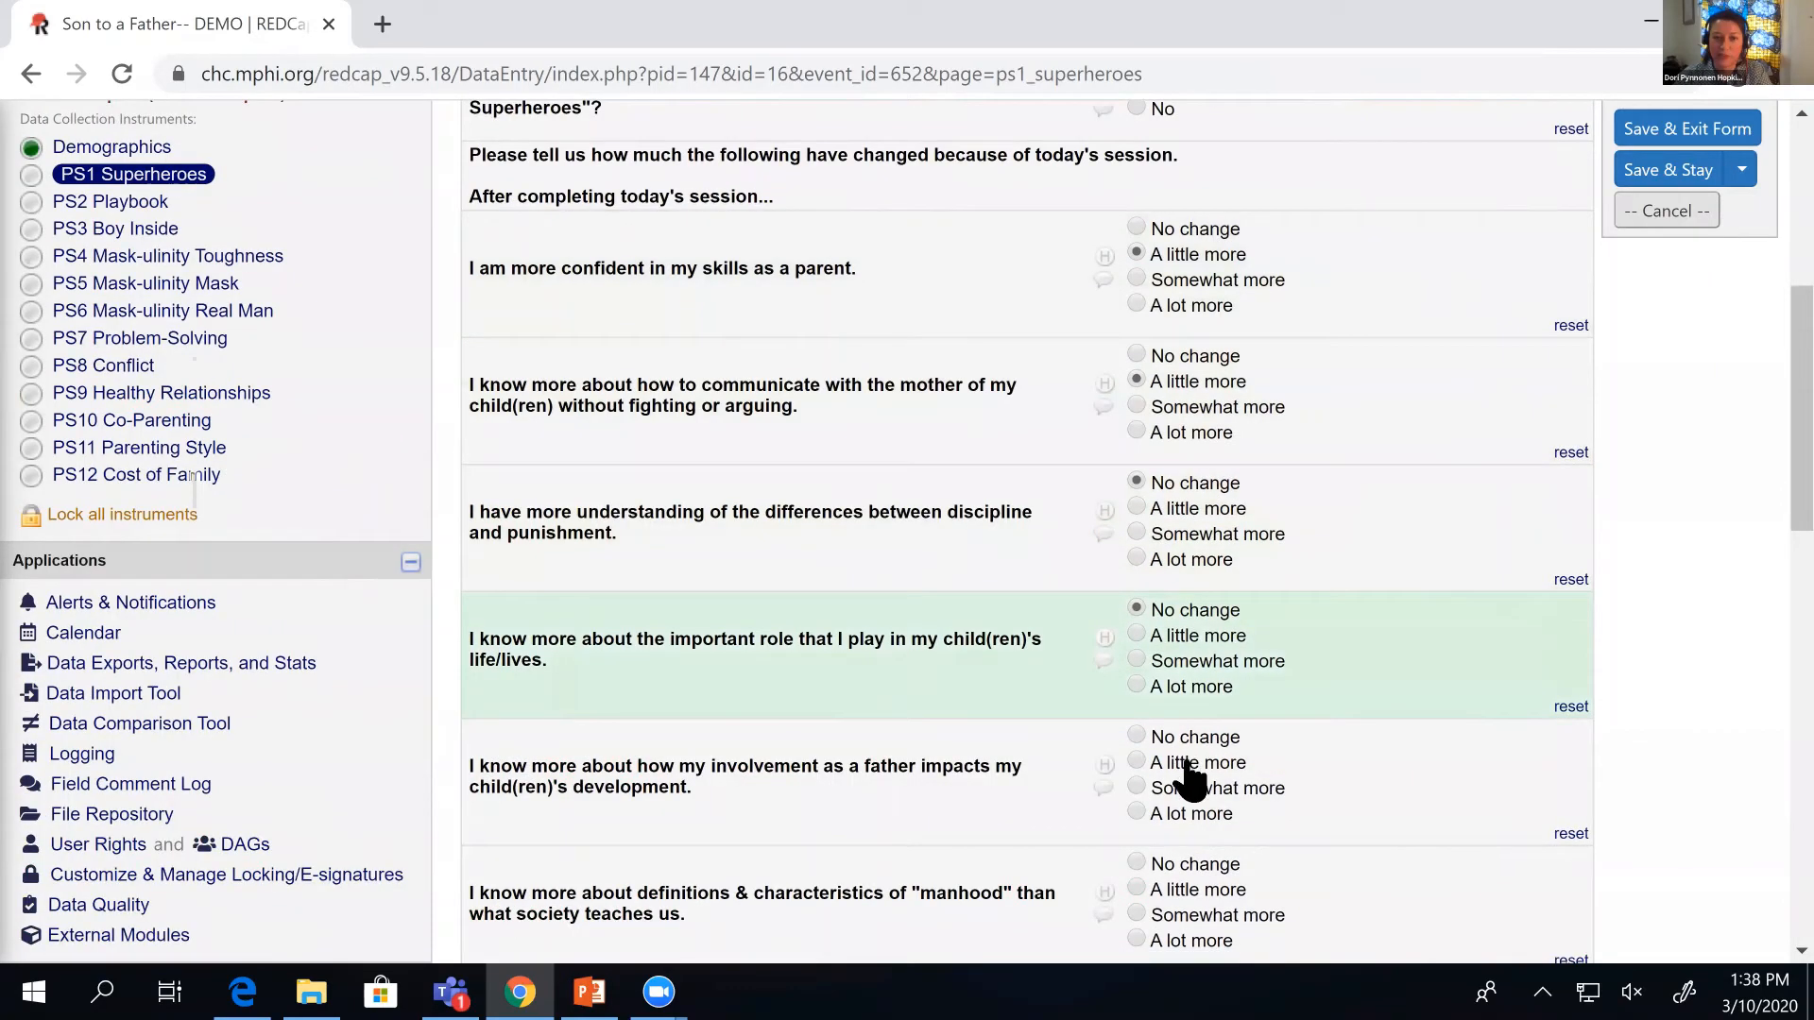
{"action": "left_click", "coordinate": [1187, 762]}
{"action": "scroll", "coordinate": [1185, 771], "scroll_direction": "down", "scroll_amount": 1}
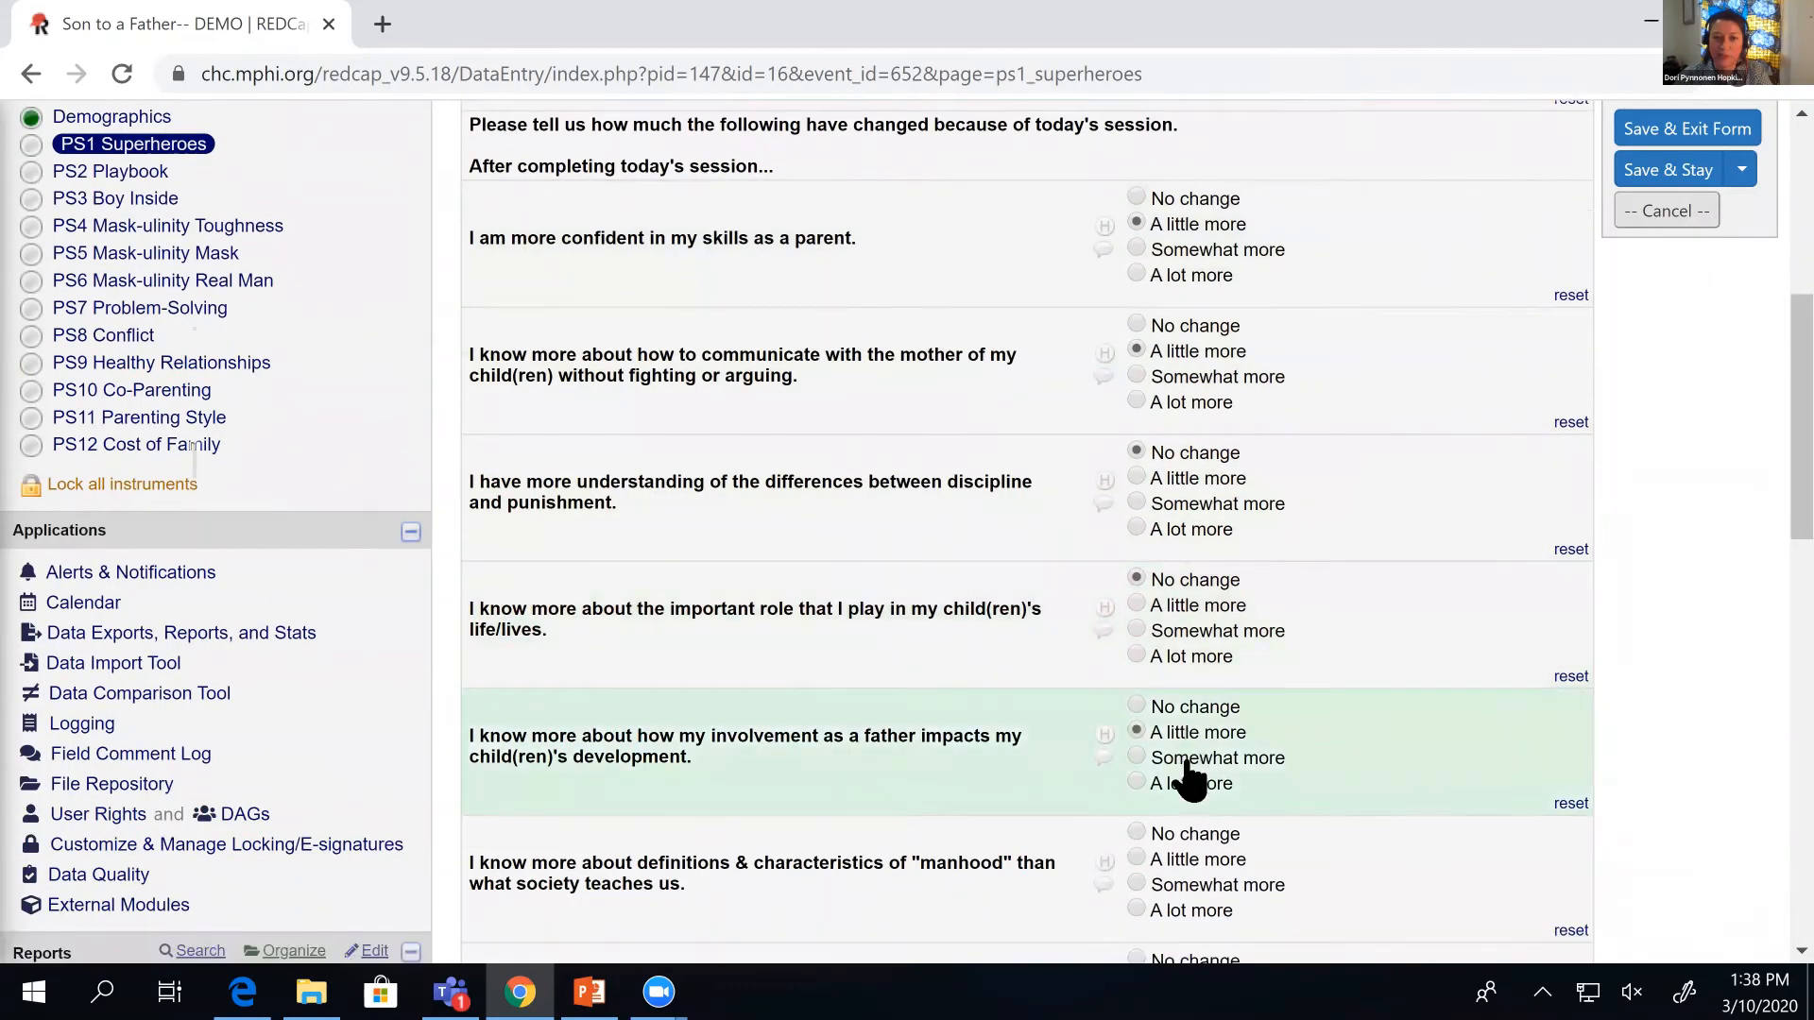
{"action": "left_click", "coordinate": [1186, 775]}
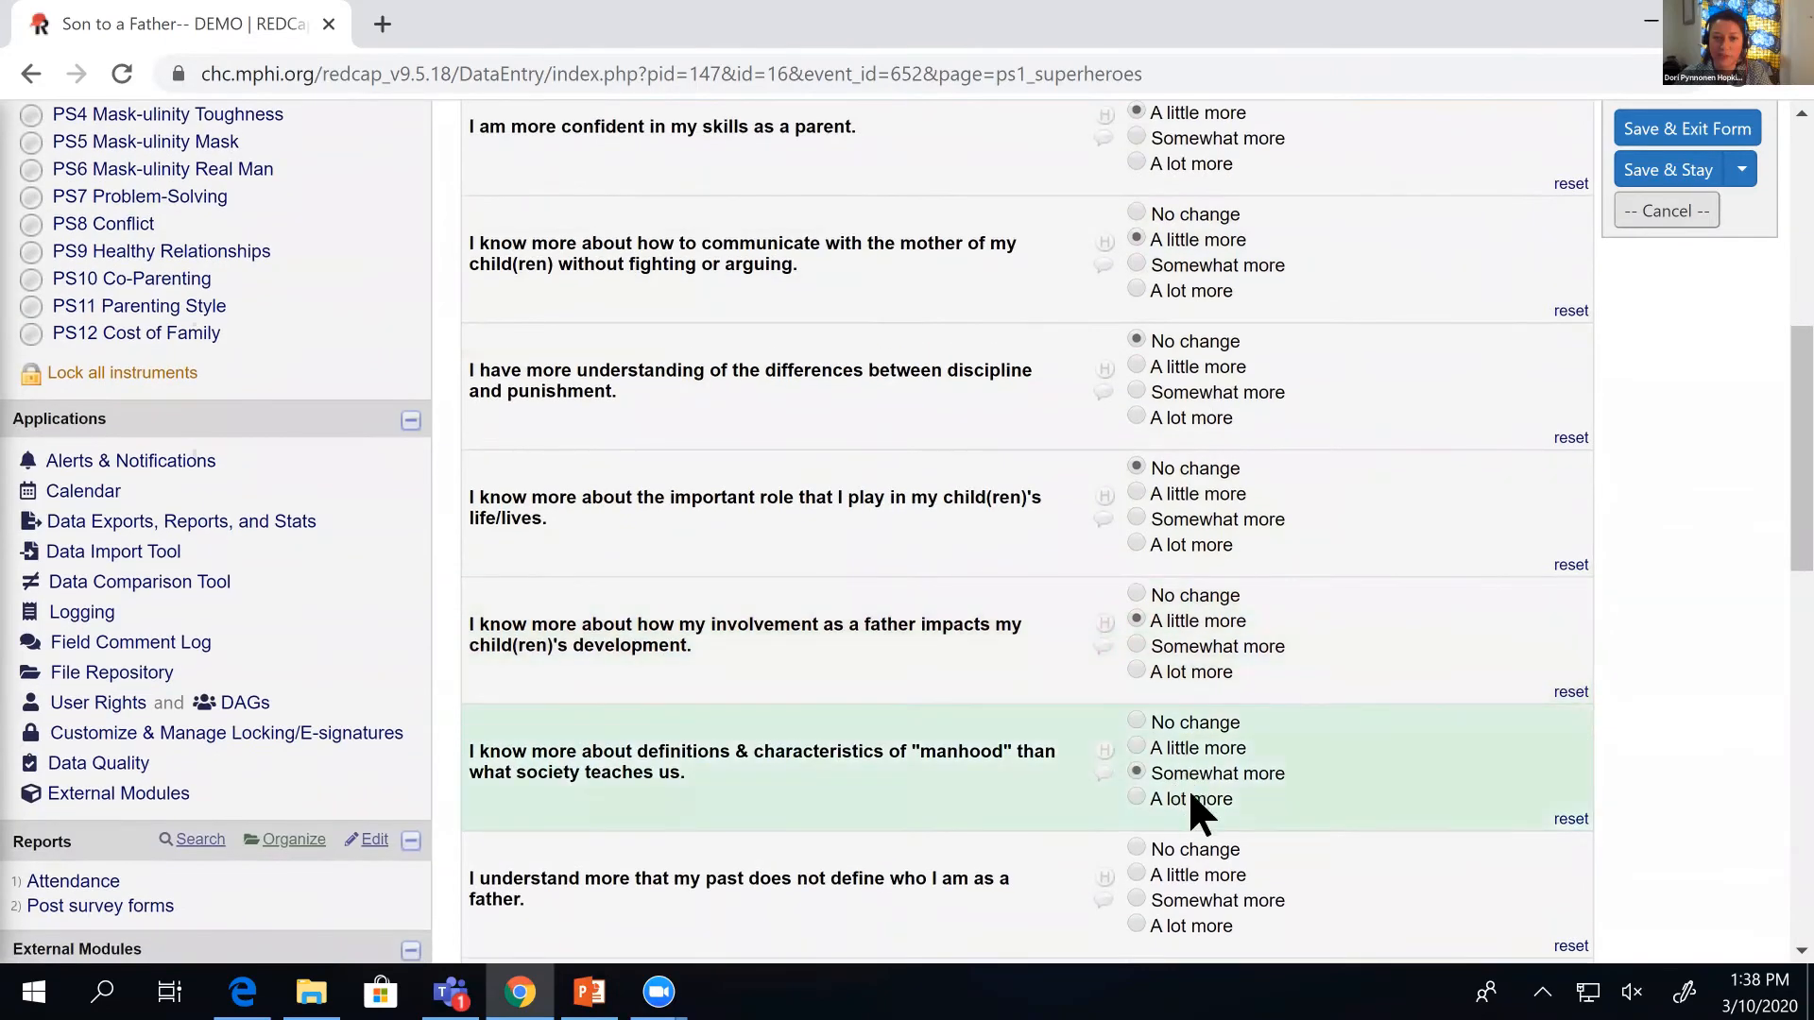
{"action": "left_click", "coordinate": [1193, 903]}
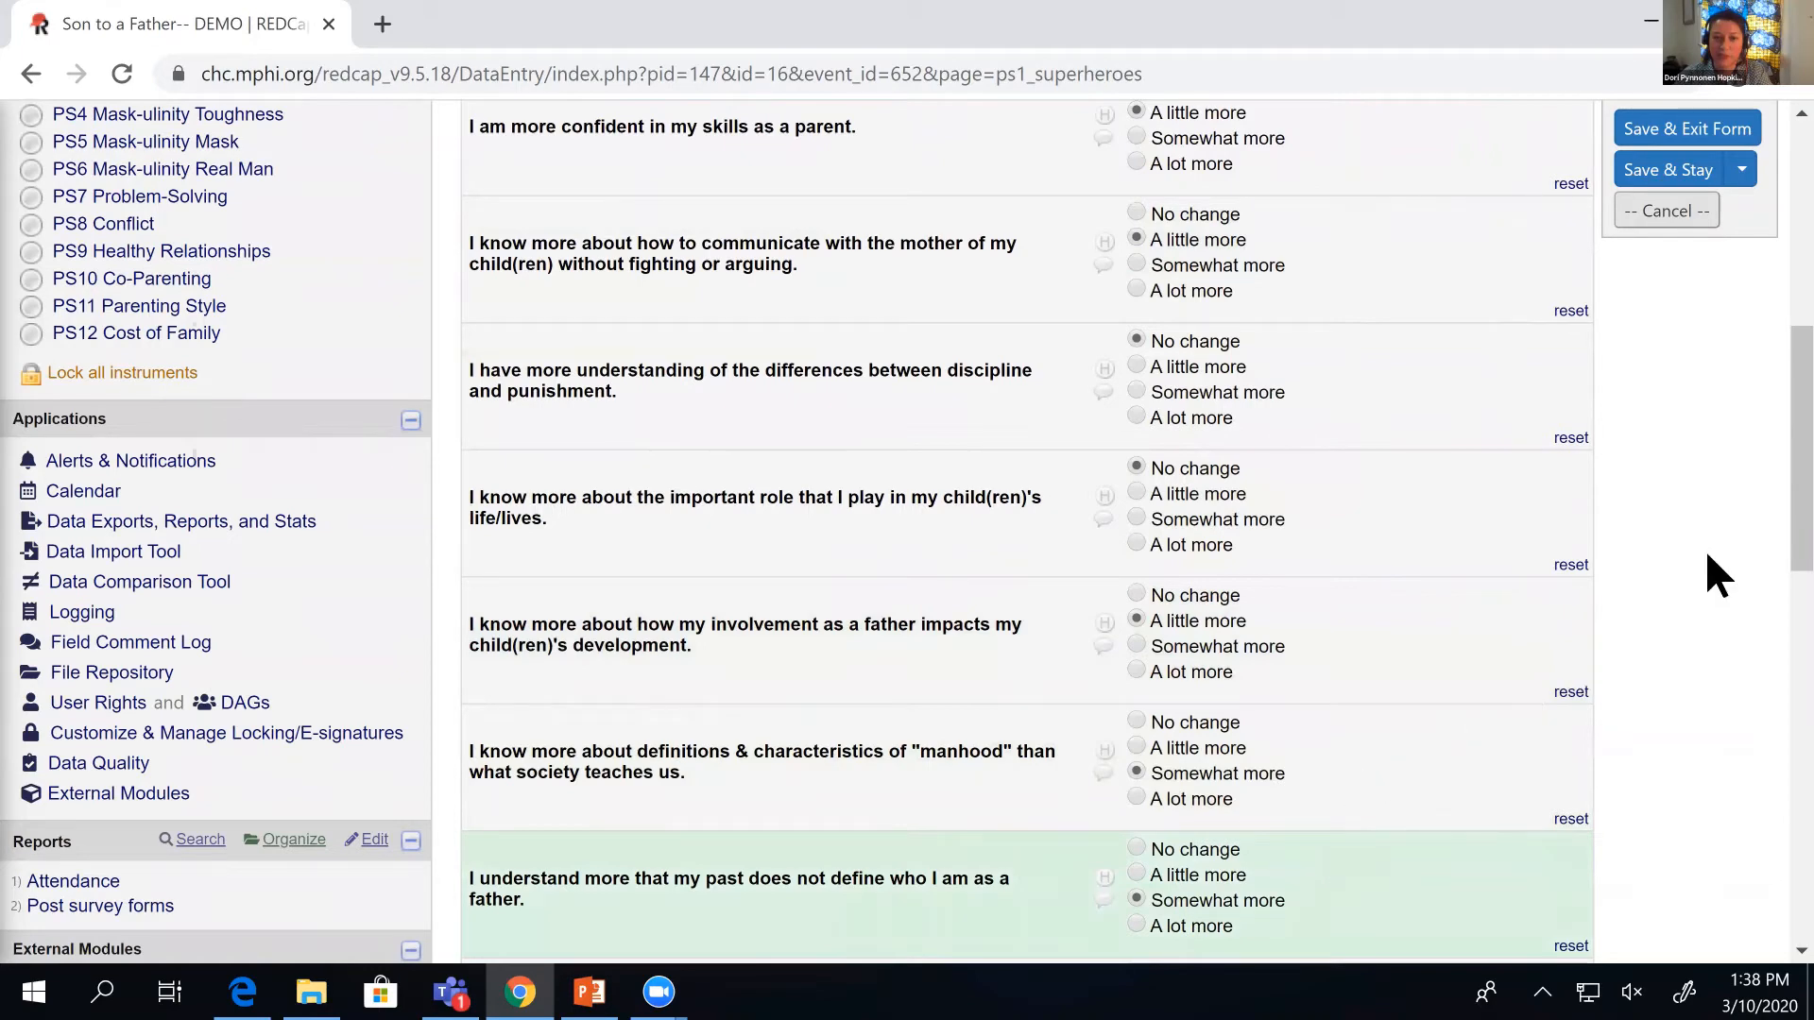
{"action": "scroll", "coordinate": [1707, 556], "scroll_direction": "down", "scroll_amount": 3}
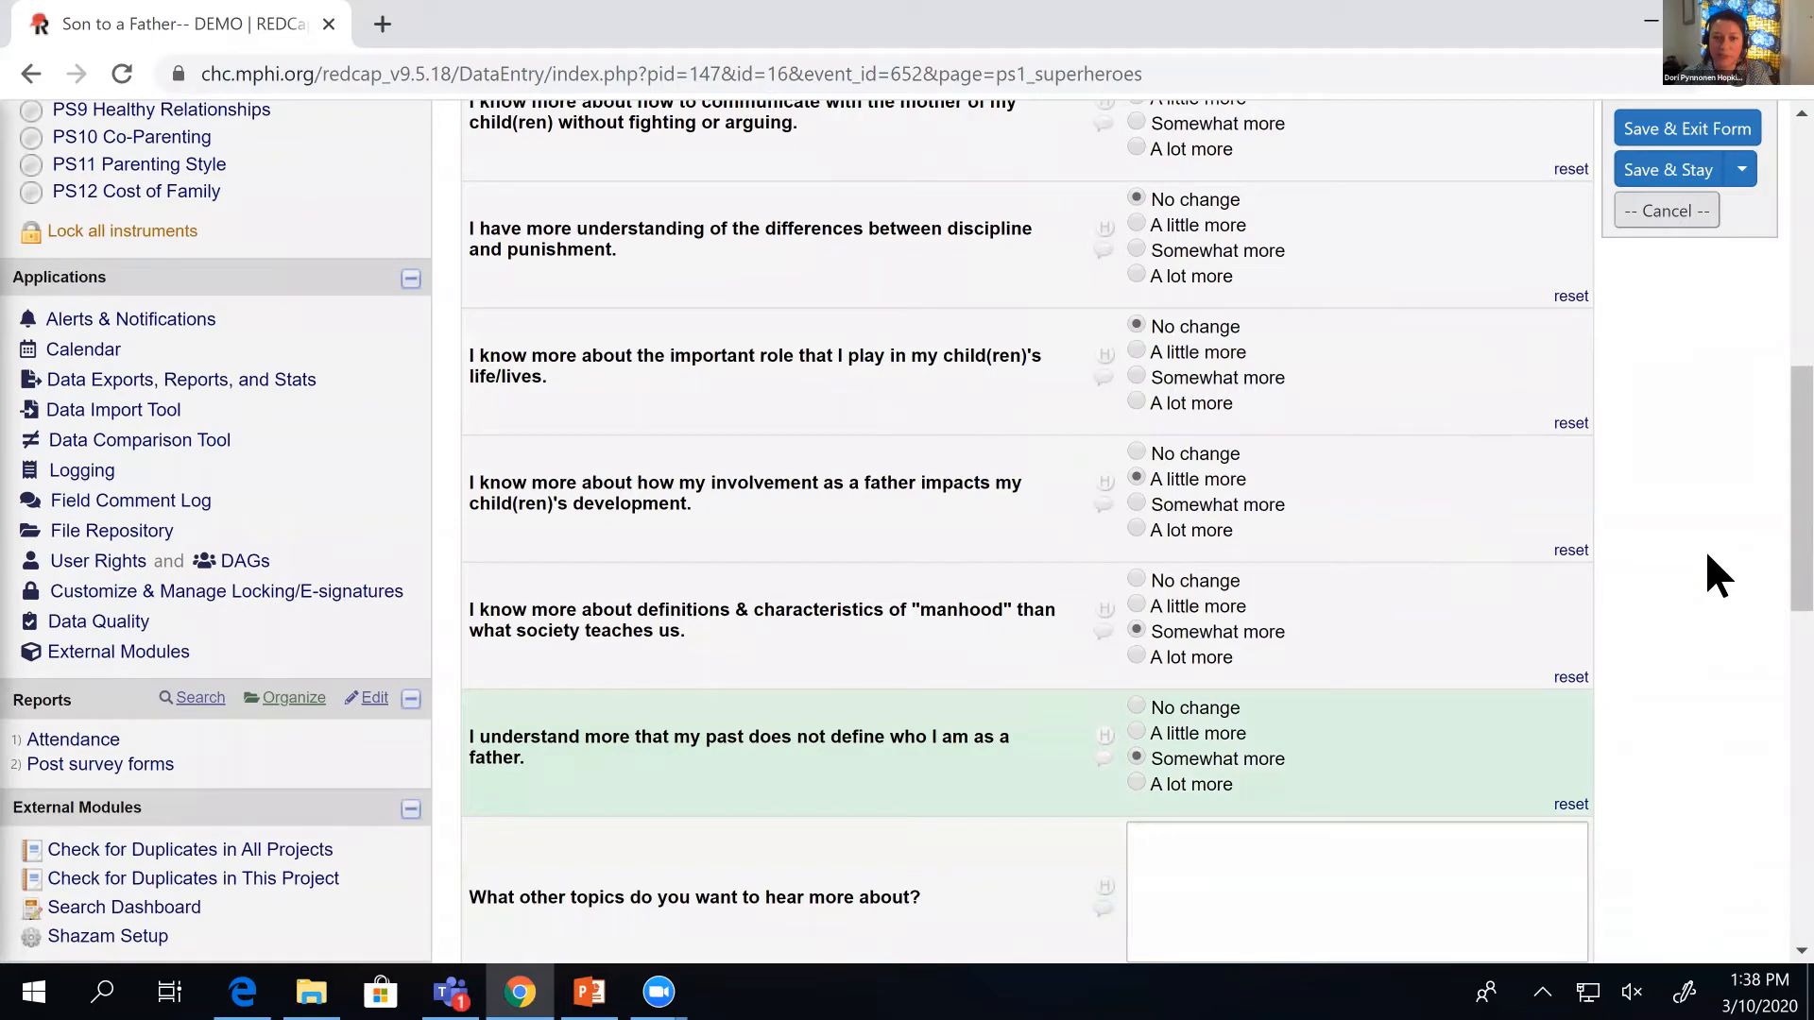
{"action": "scroll", "coordinate": [1707, 554], "scroll_direction": "down", "scroll_amount": 3}
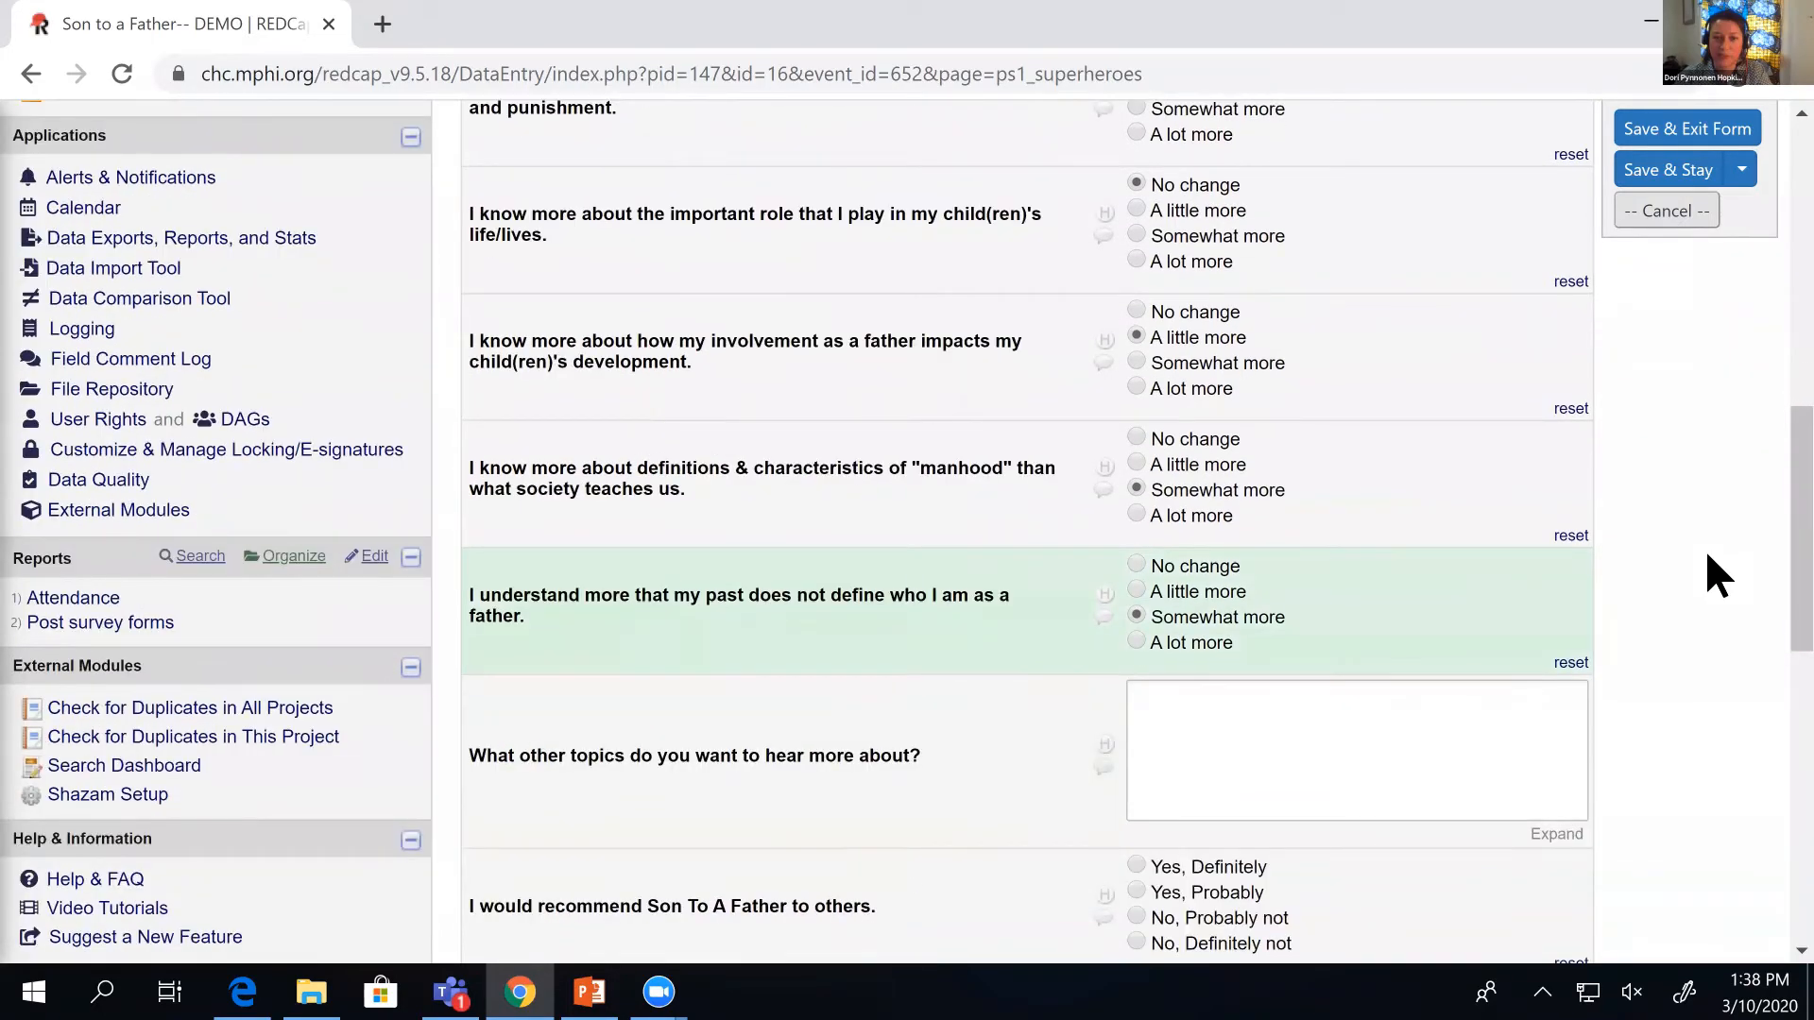
{"action": "scroll", "coordinate": [1705, 548], "scroll_direction": "down", "scroll_amount": 3}
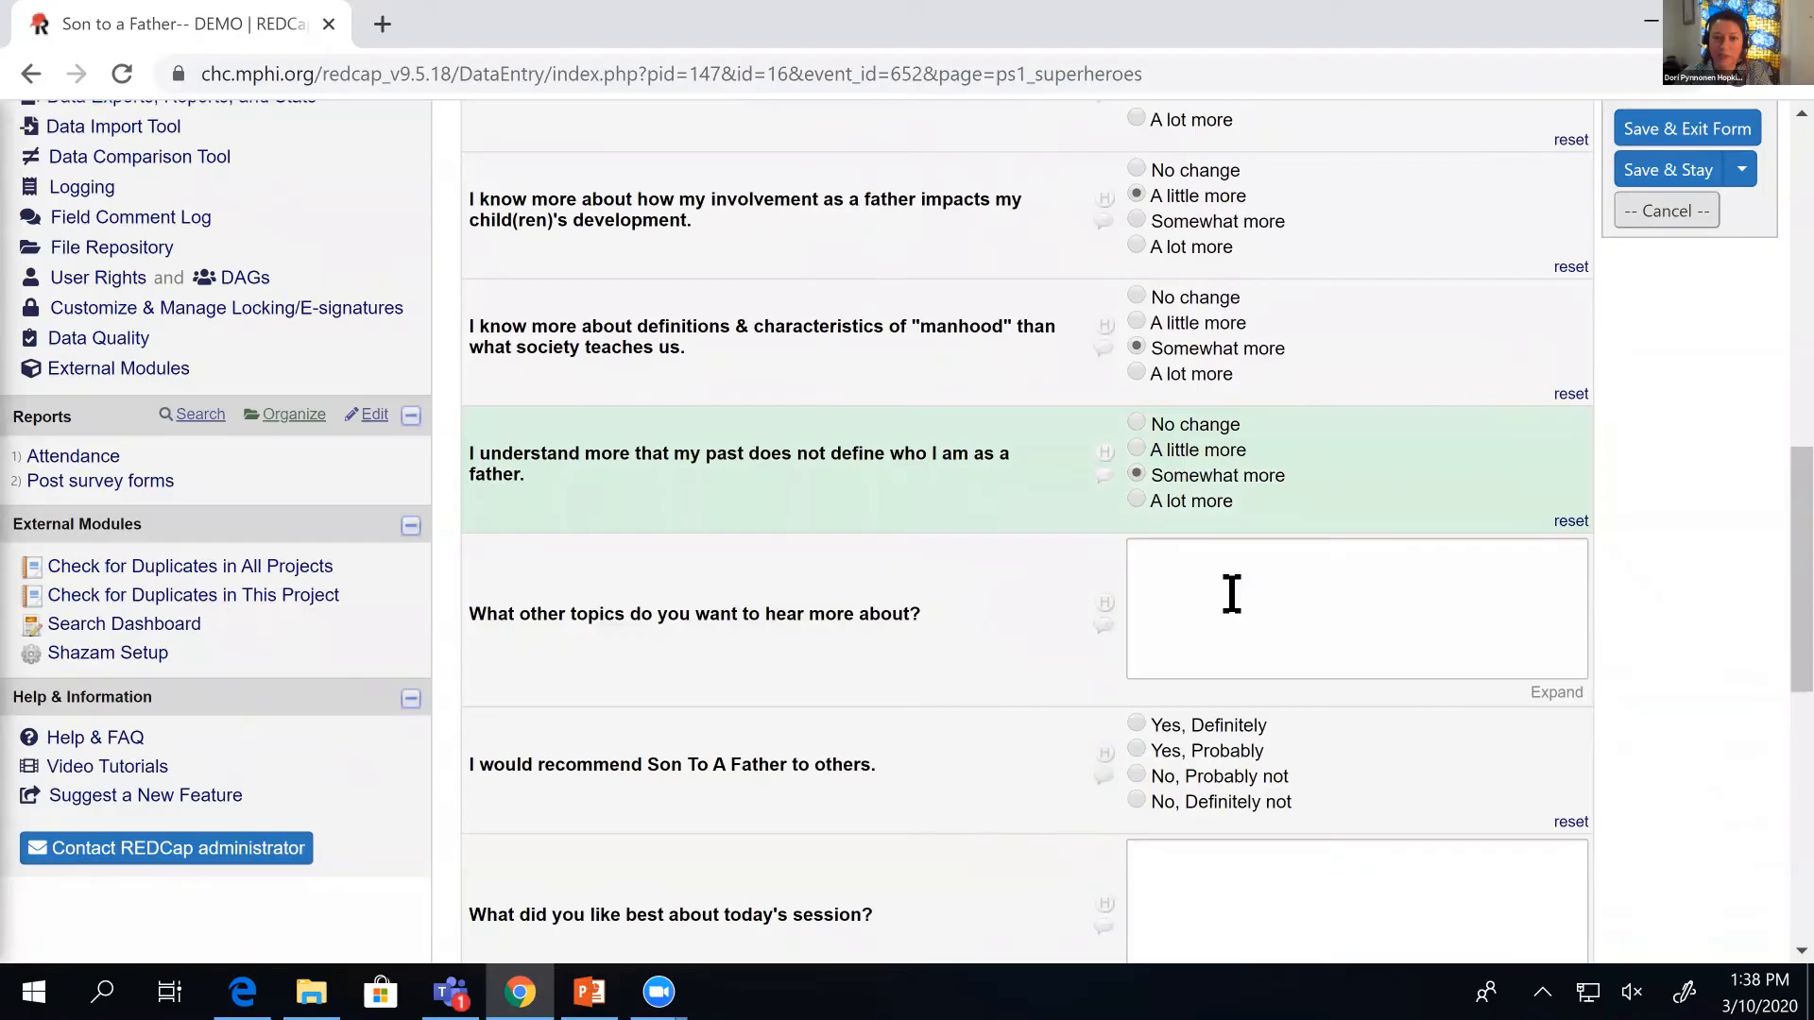
{"action": "left_click", "coordinate": [1231, 594]}
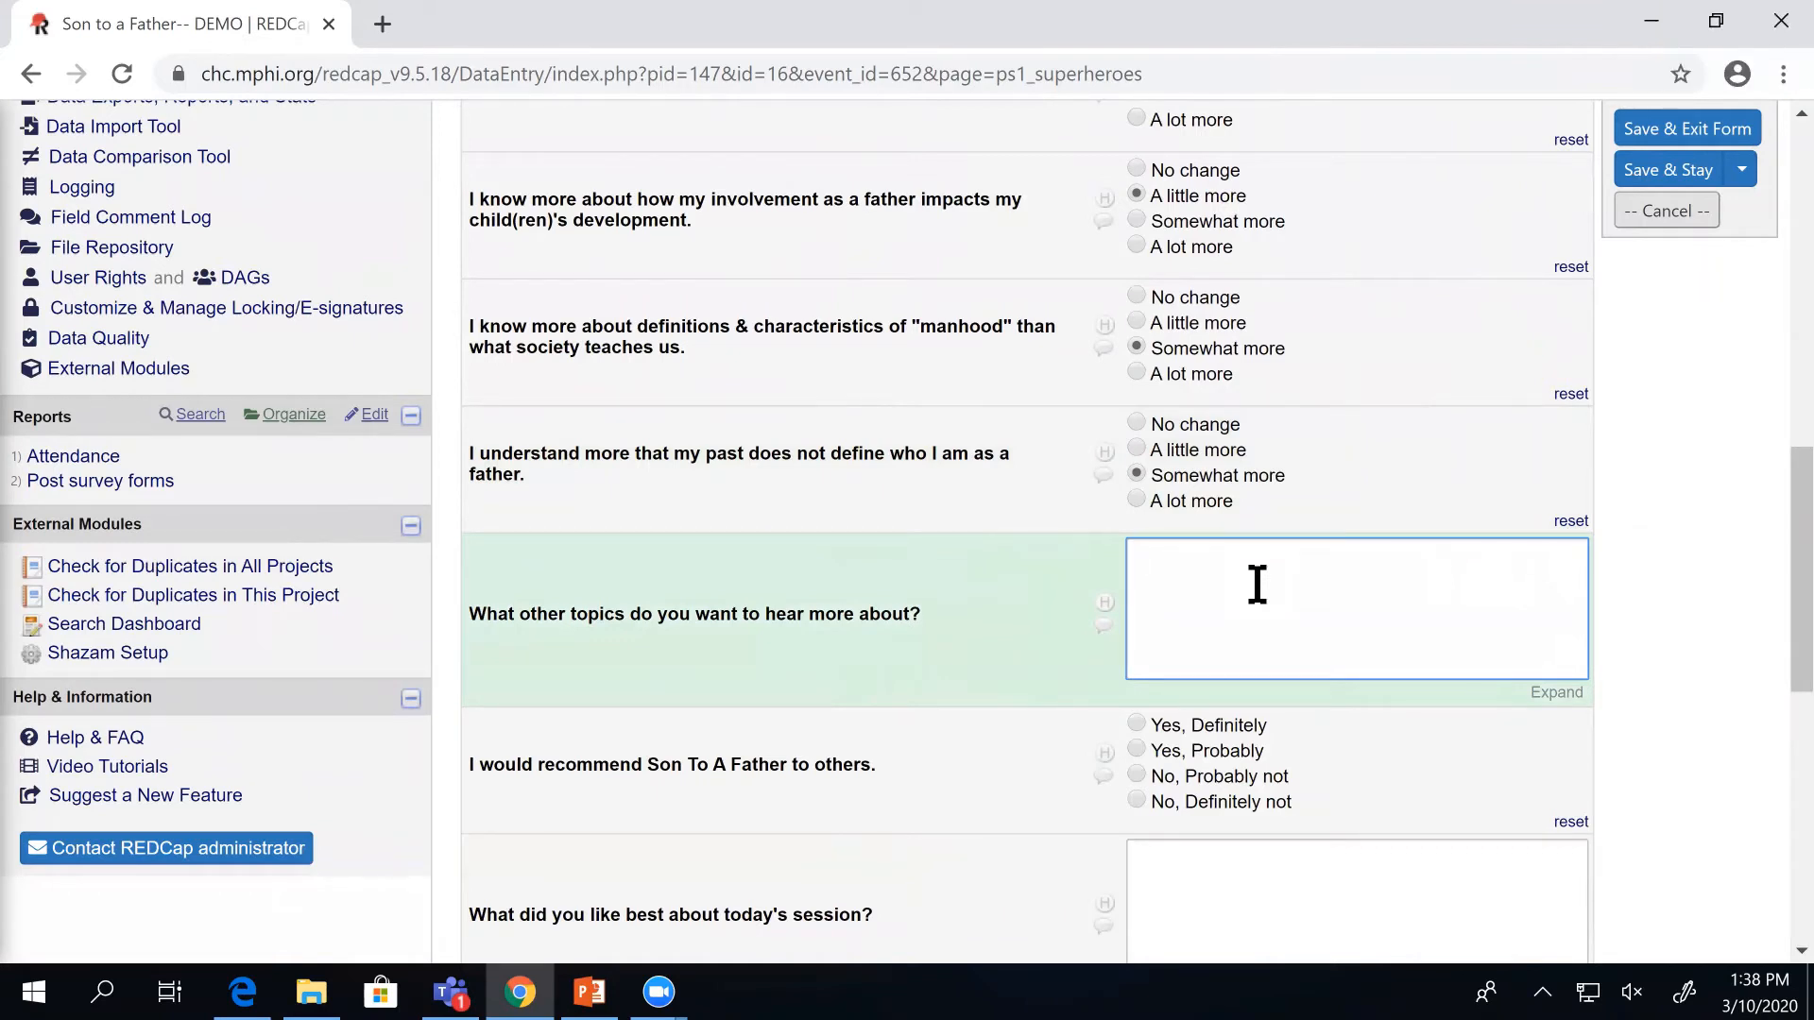
{"action": "type", "text": "Chi"}
{"action": "key", "text": "BackSpace"}
{"action": "key", "text": "BackSpace"}
{"action": "key", "text": "BackSpace"}
Clear the rating about the past not defining a father and enter "child support issues" as the other topics wanted.
{"action": "left_click", "coordinate": [1571, 522]}
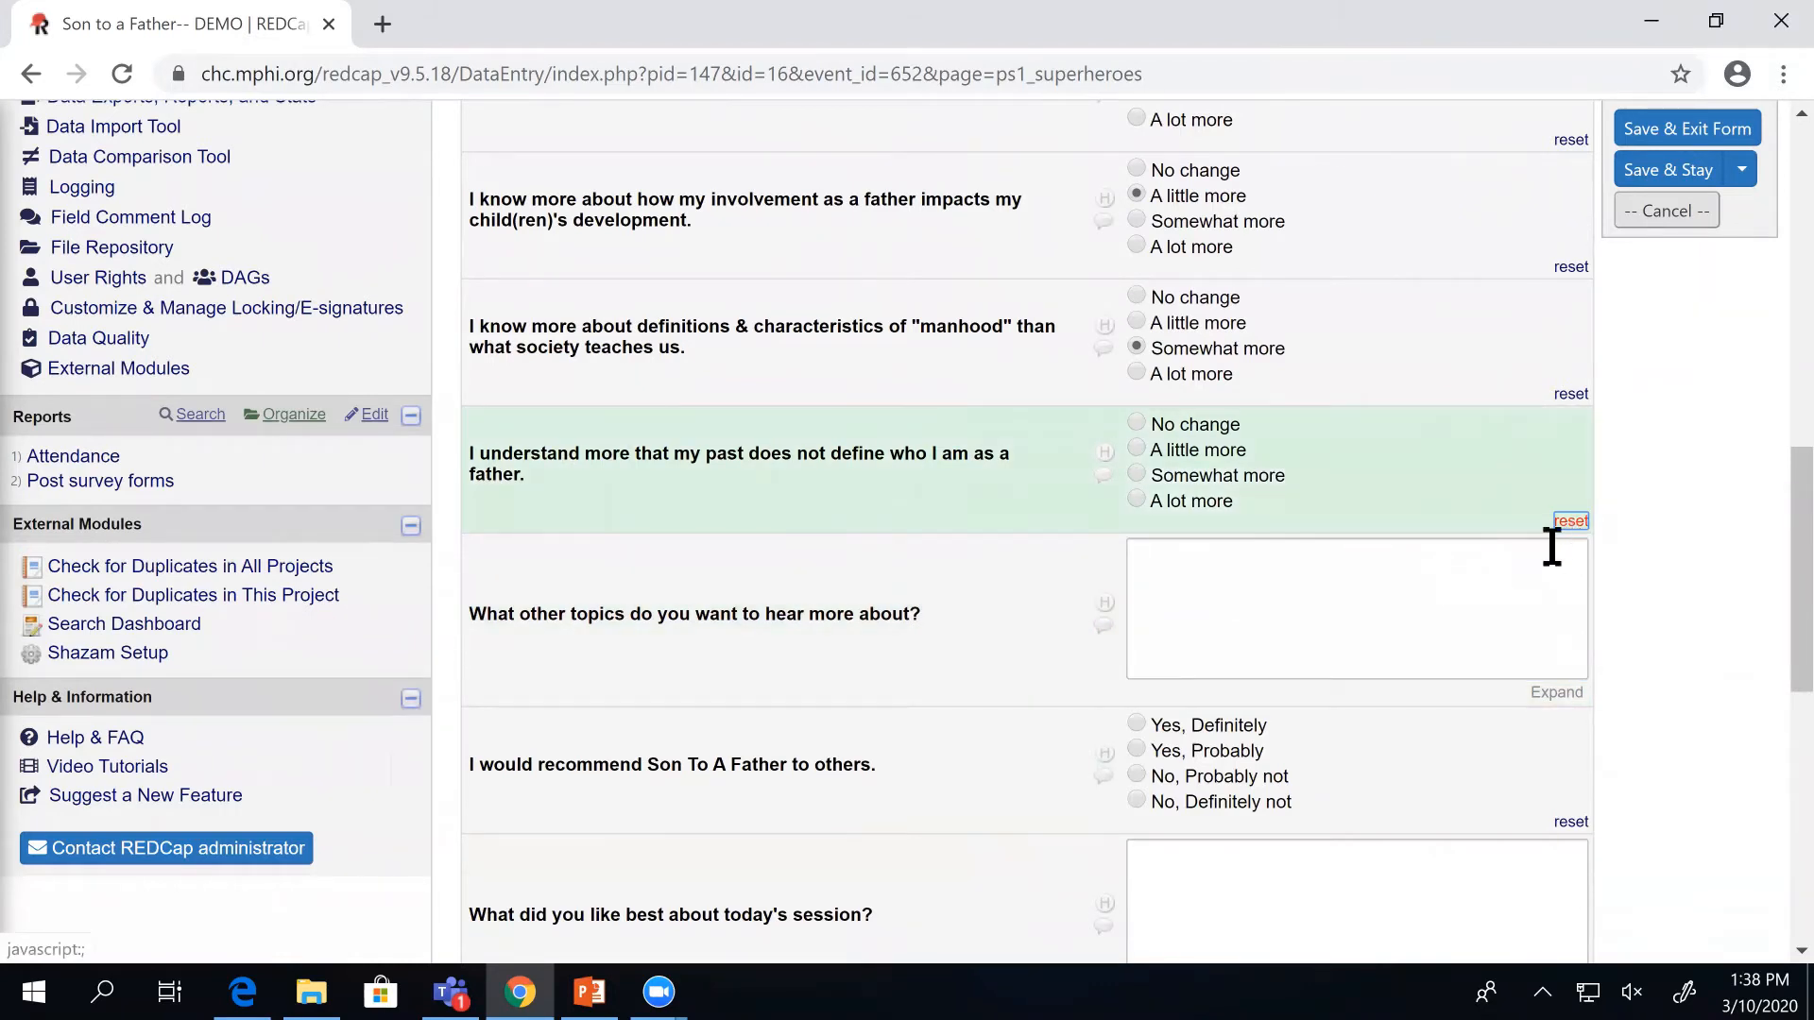
{"action": "left_click", "coordinate": [1509, 588]}
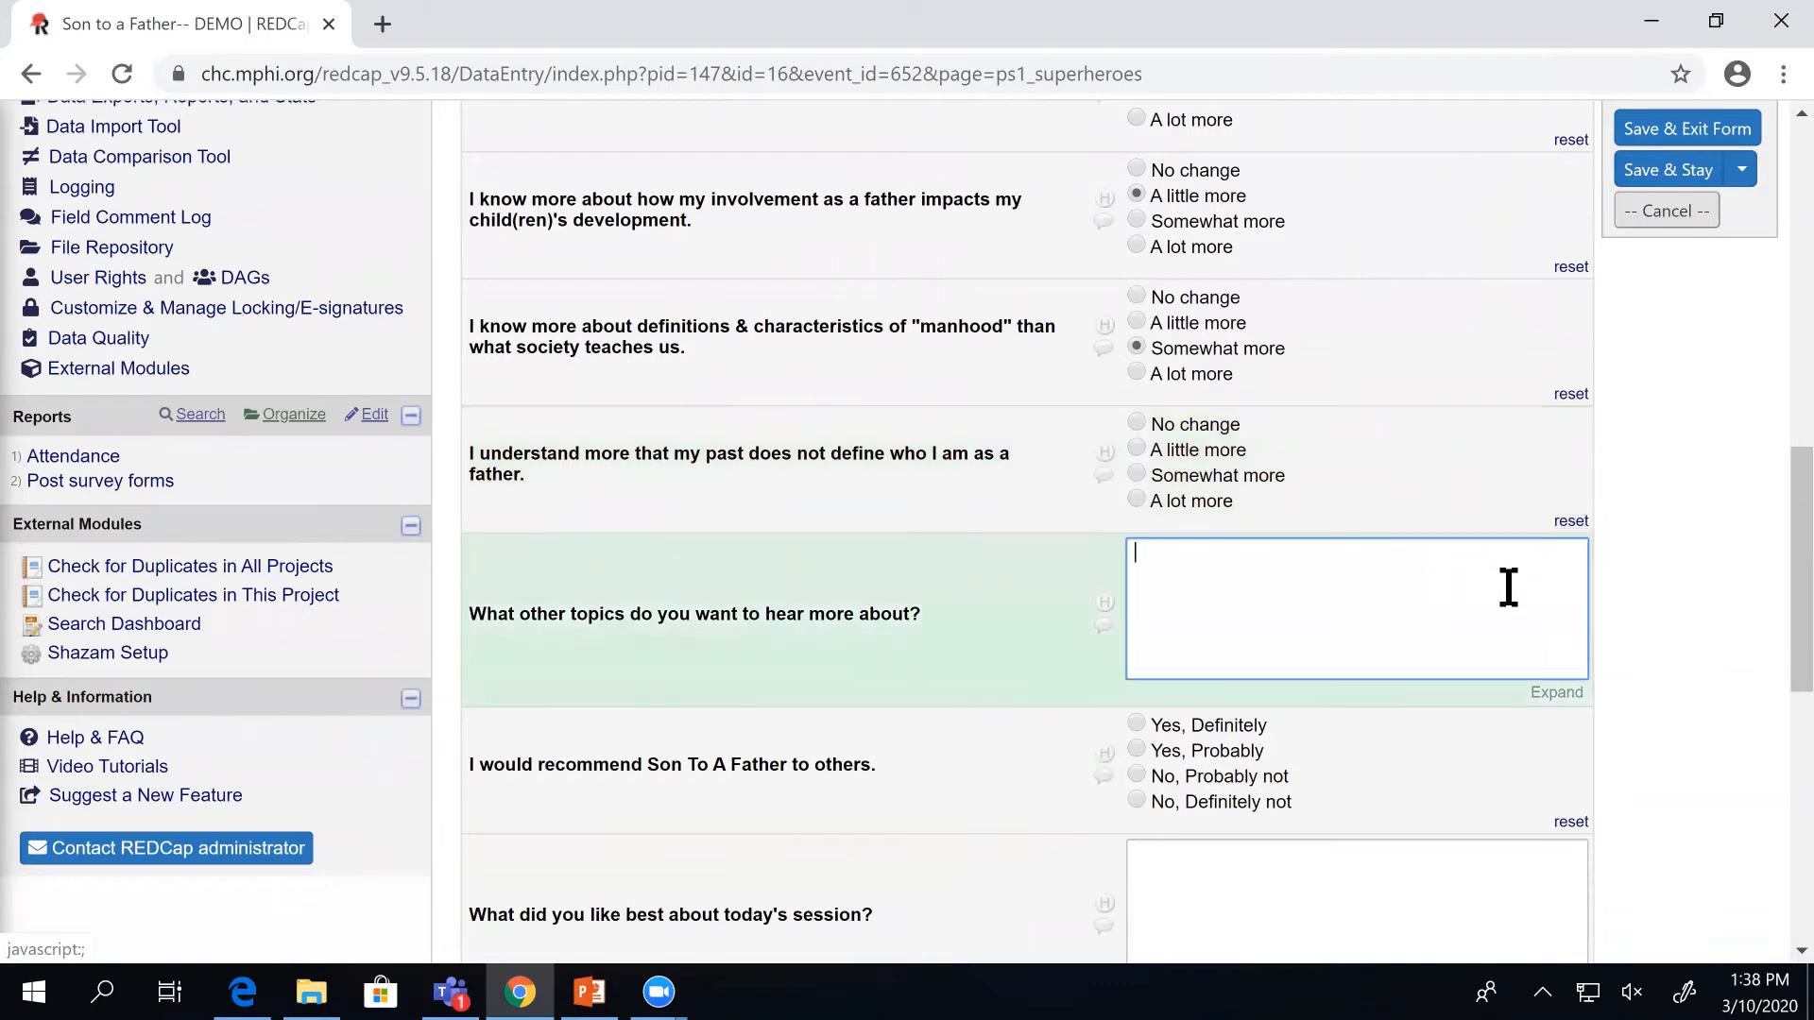
{"action": "type", "text": "child support issues"}
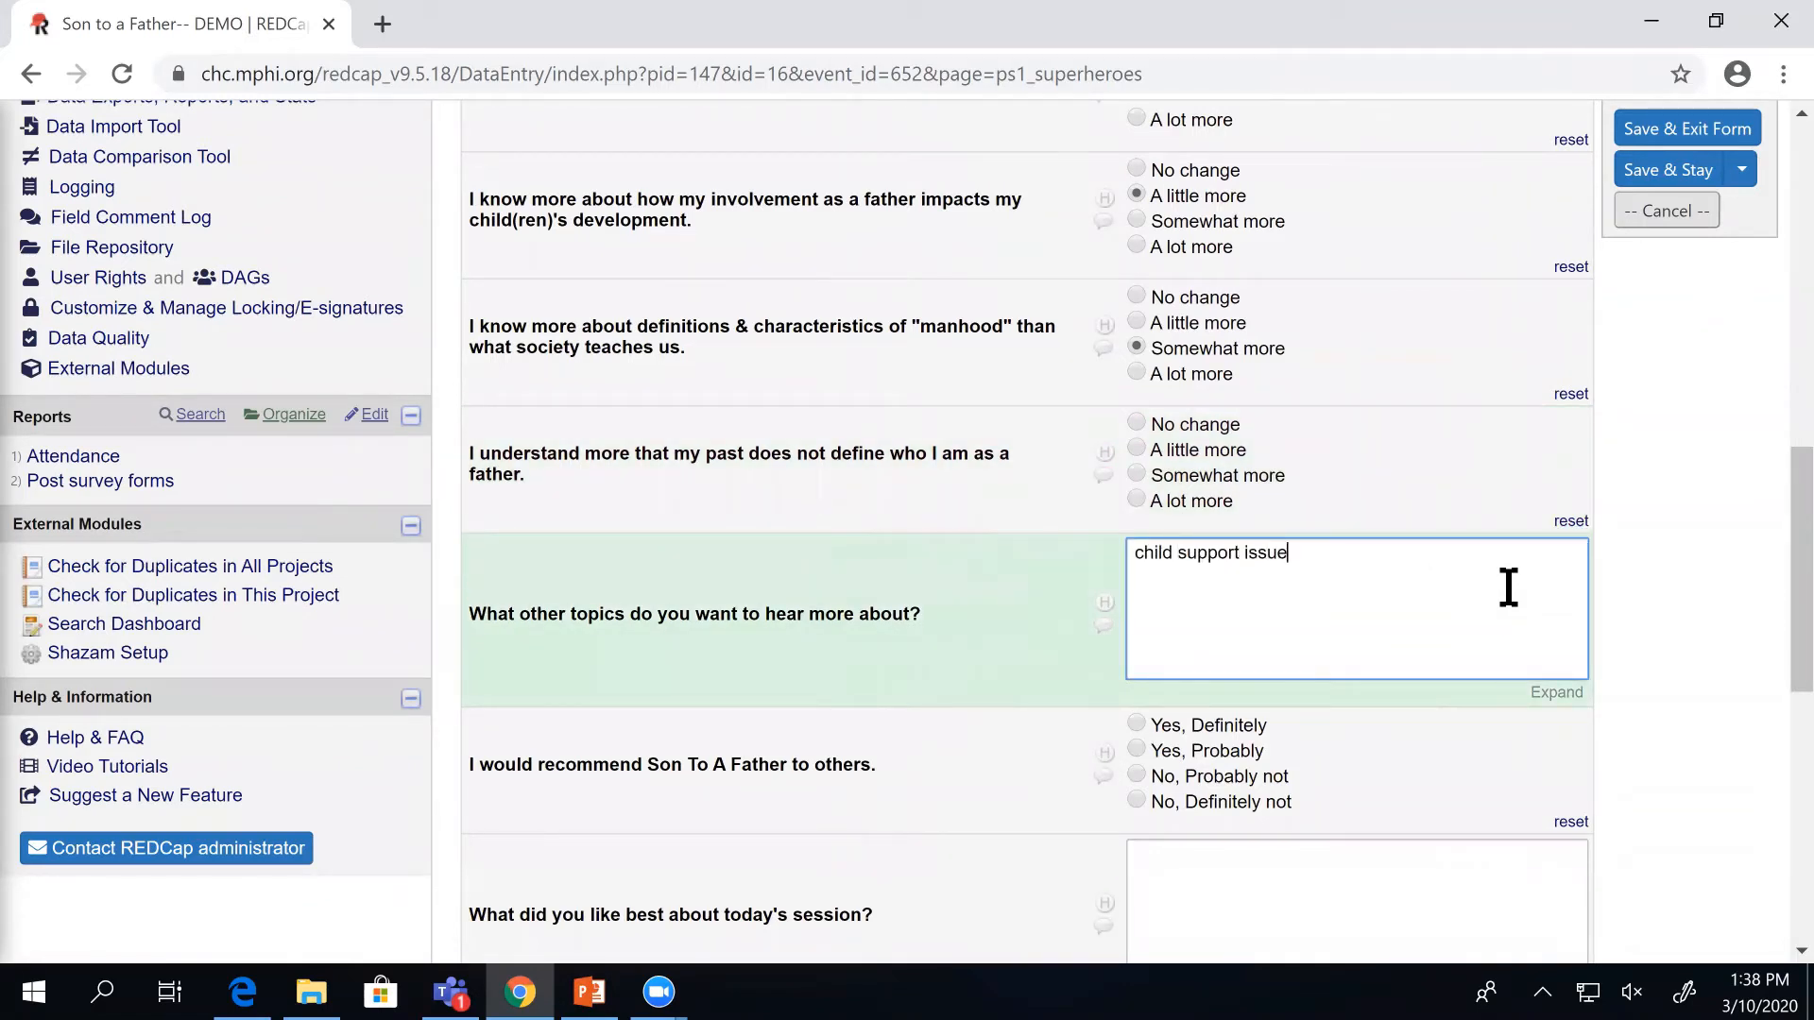
Answer the closing questions: recommend "Yes, Definitely", liked best "being treated like a superhero", and would change "nothing".
{"action": "left_click", "coordinate": [1190, 726]}
{"action": "scroll", "coordinate": [1611, 869], "scroll_direction": "down", "scroll_amount": 1}
{"action": "scroll", "coordinate": [1616, 874], "scroll_direction": "down", "scroll_amount": 2}
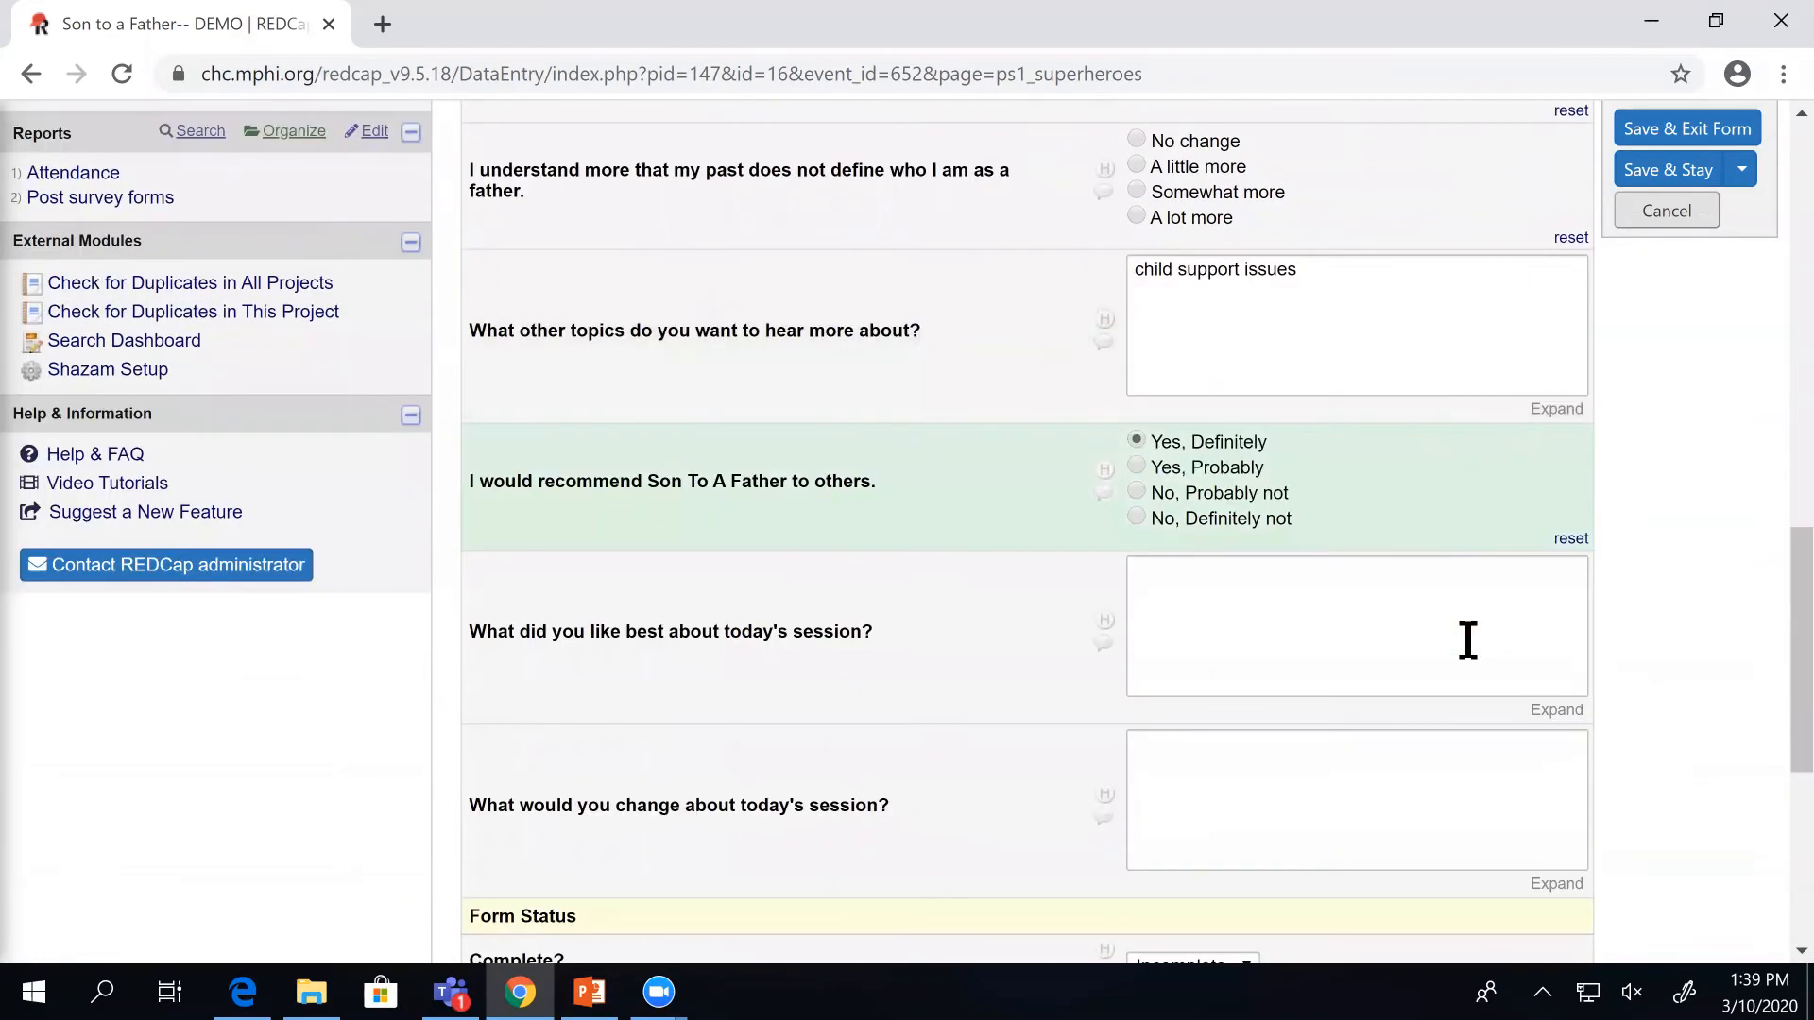
{"action": "left_click", "coordinate": [1467, 639]}
{"action": "type", "text": "being tr"}
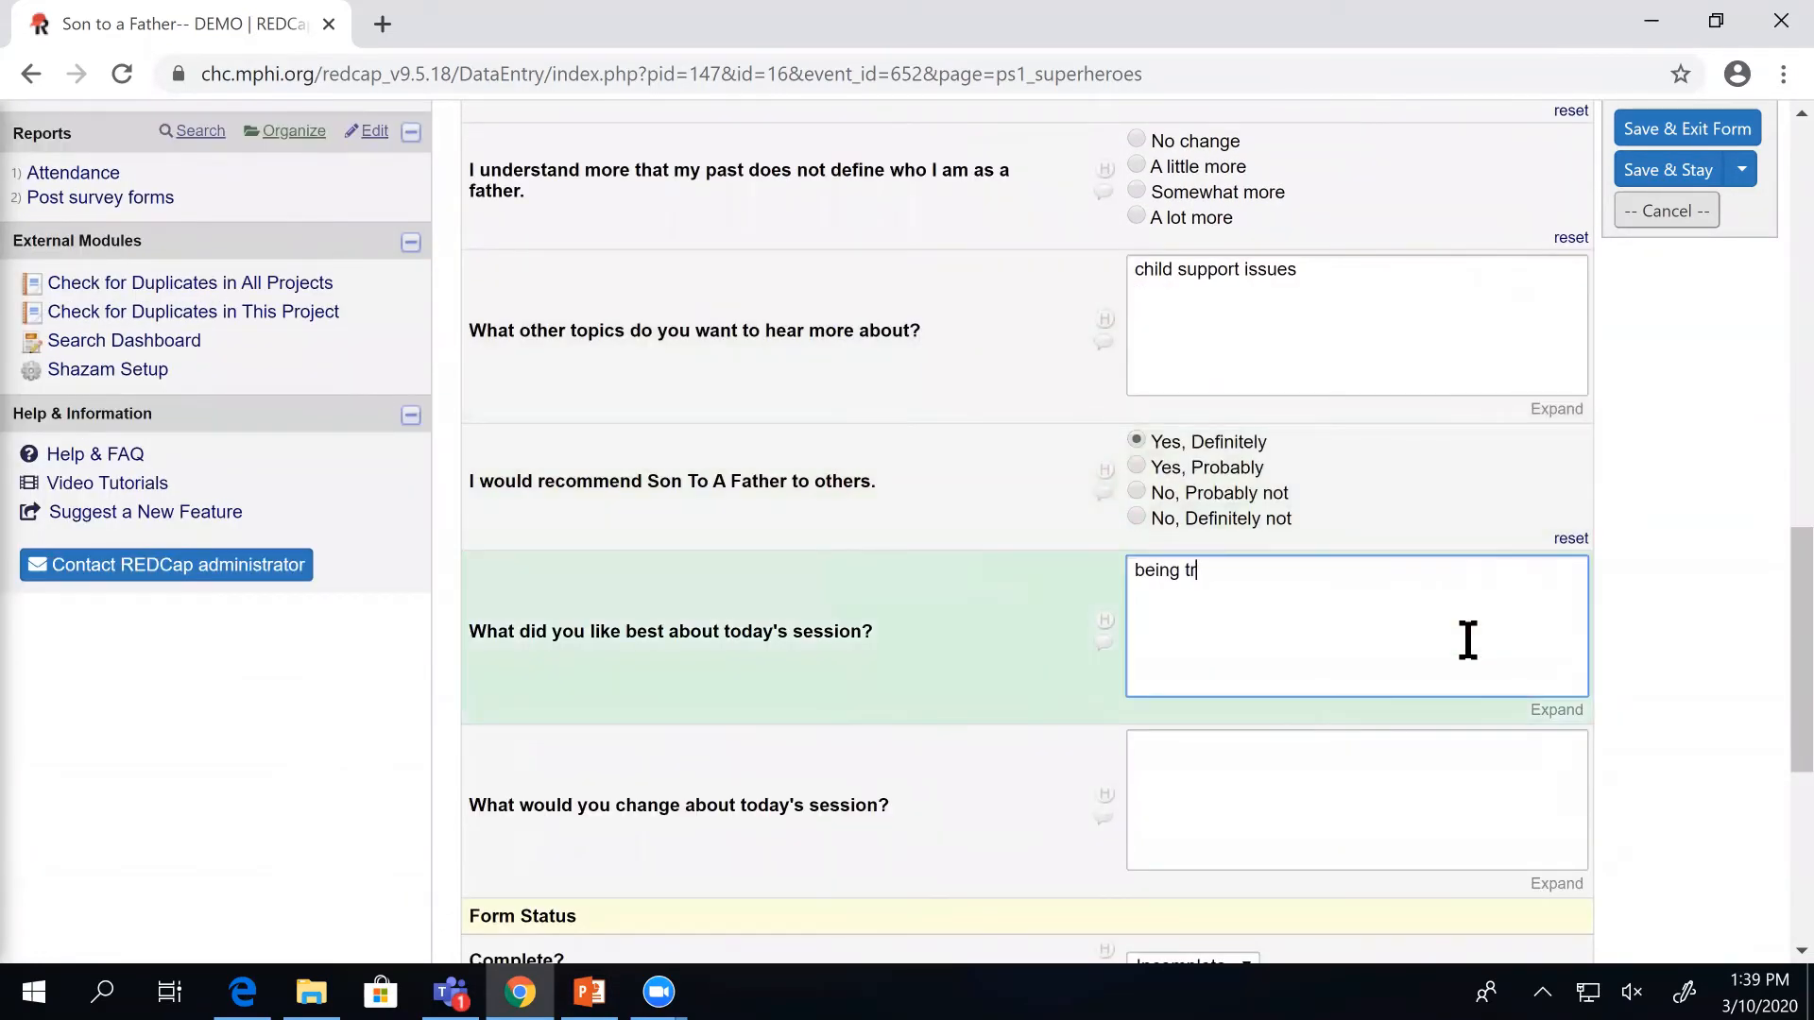
{"action": "type", "text": "eated like a superhero"}
{"action": "key", "text": "Tab"}
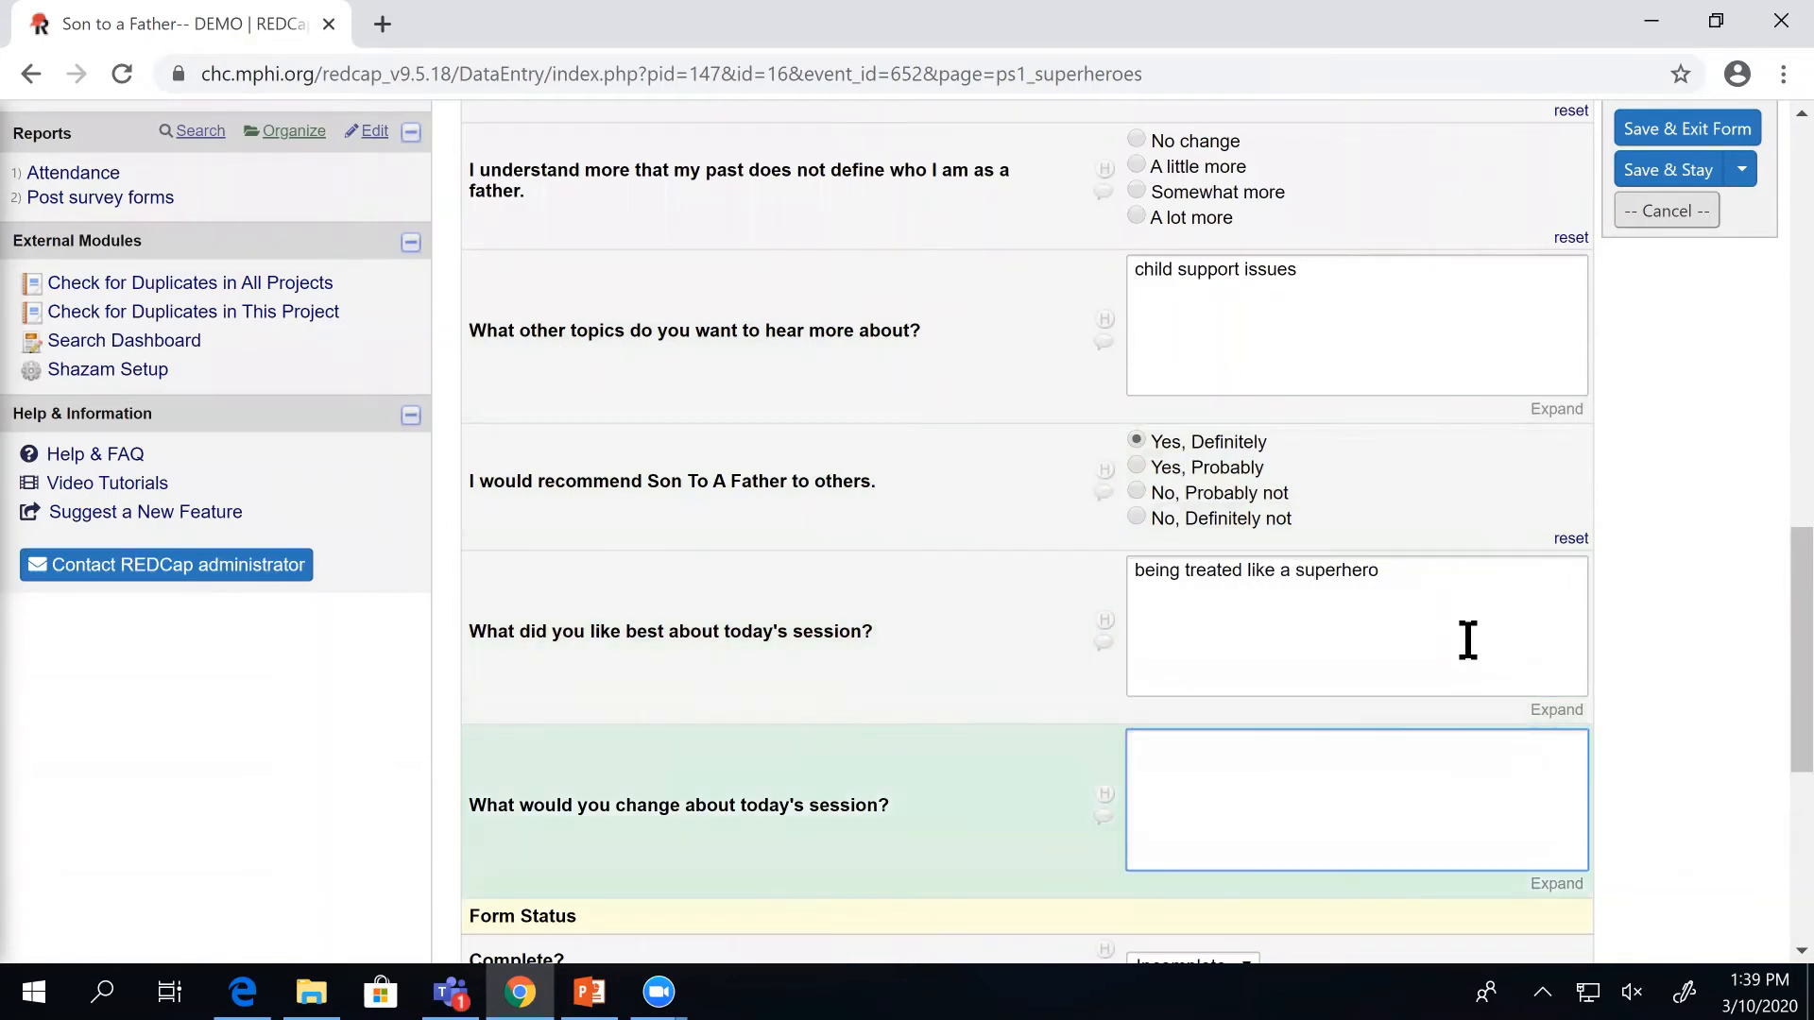
{"action": "type", "text": "nothing"}
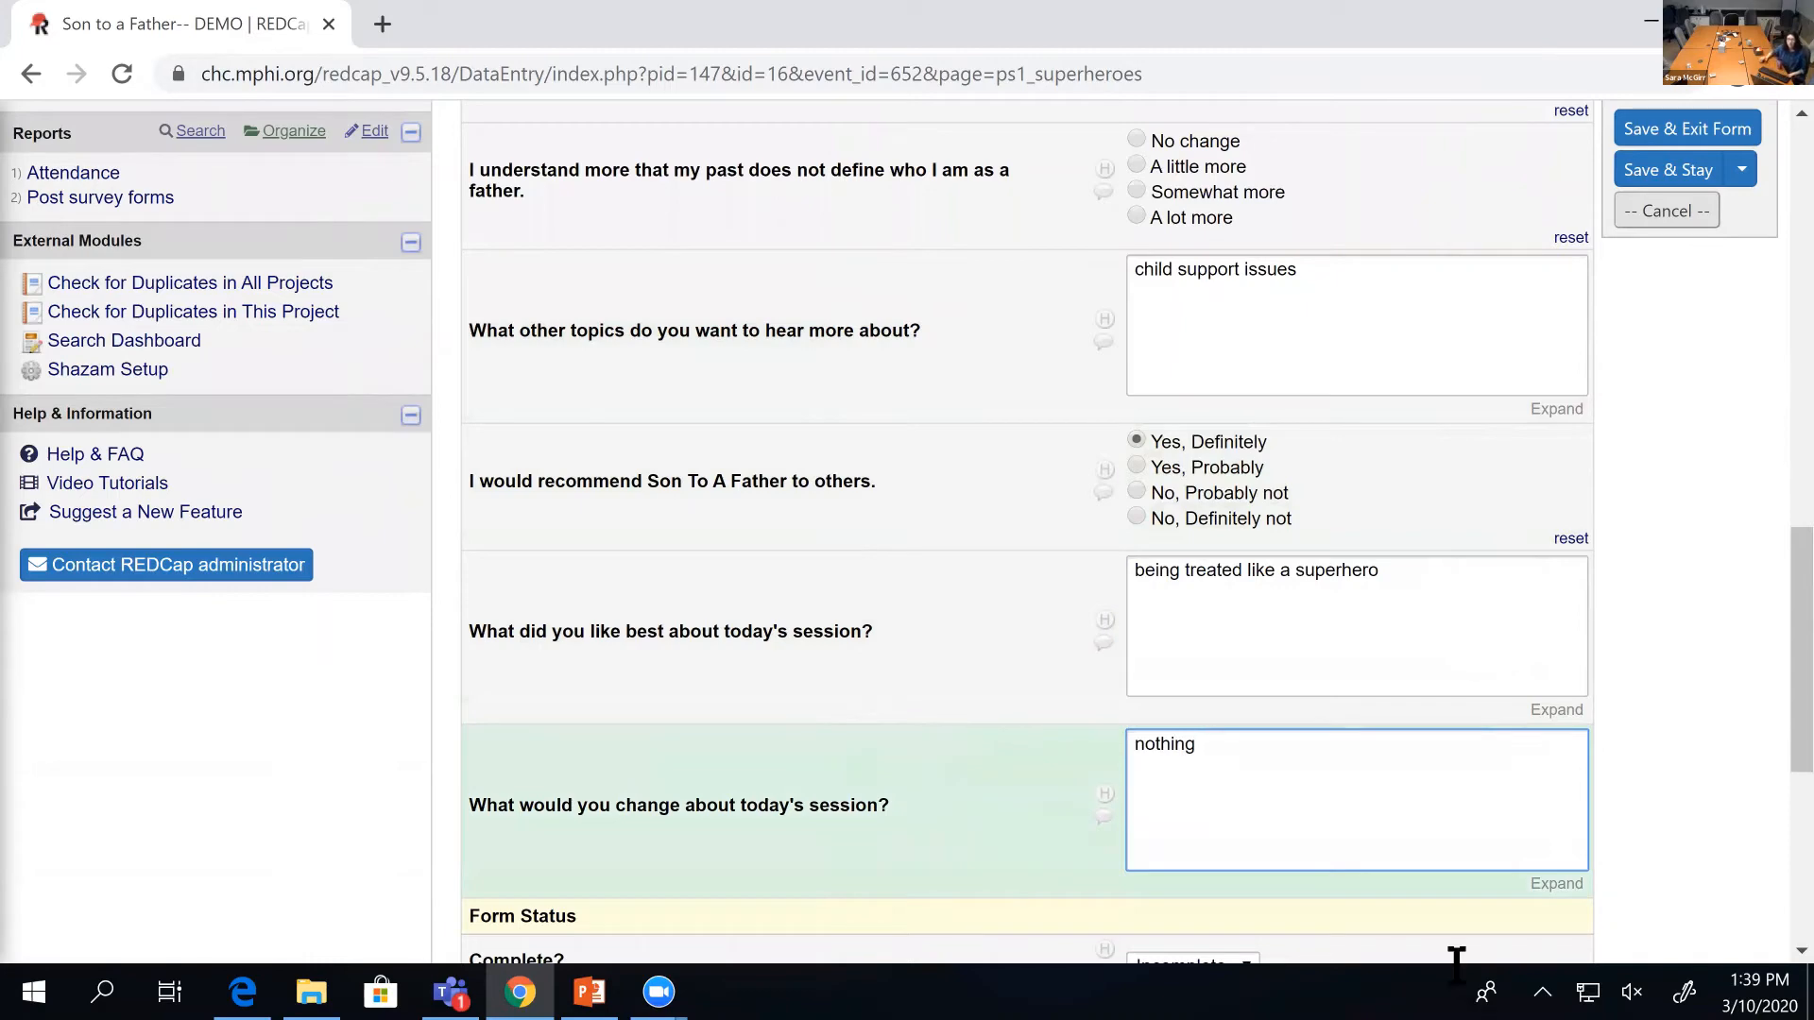
Mark the PS1 Superheroes form as Complete, then save it and exit to the record's home page.
{"action": "scroll", "coordinate": [1421, 876], "scroll_direction": "down", "scroll_amount": 3}
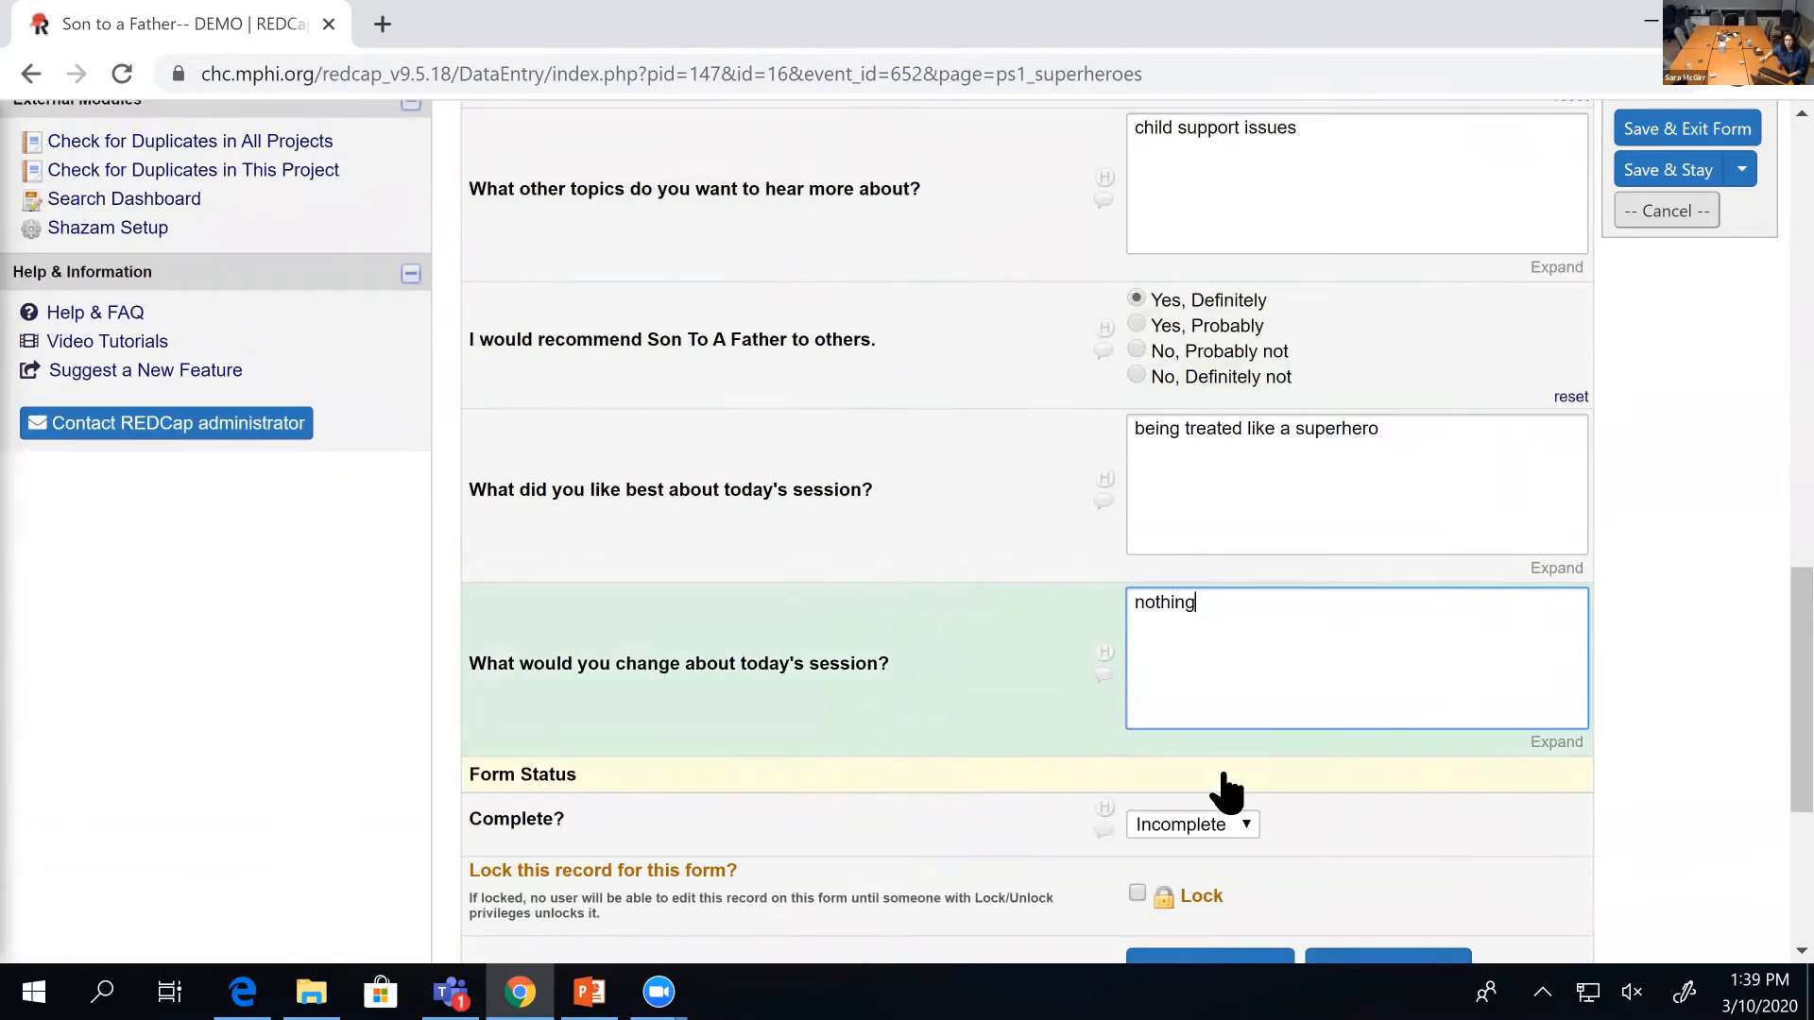
{"action": "left_click", "coordinate": [1197, 680]}
{"action": "left_click", "coordinate": [1198, 808]}
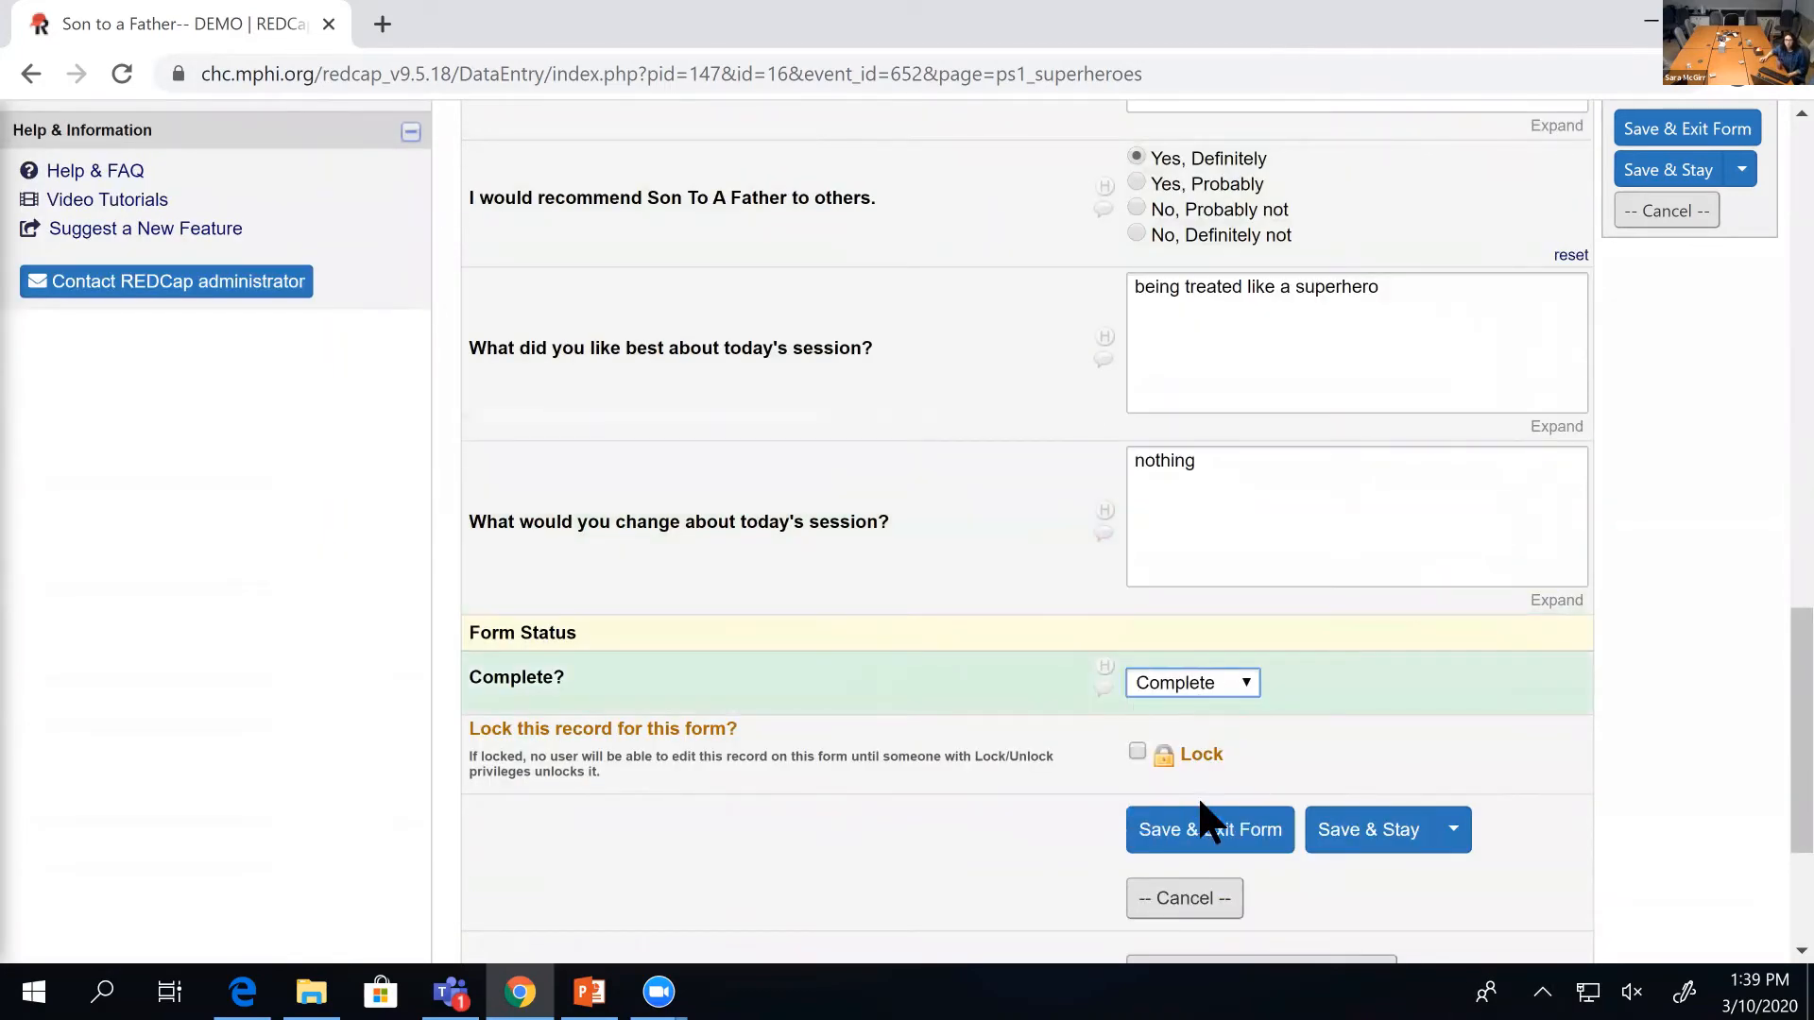
{"action": "left_click", "coordinate": [1214, 831]}
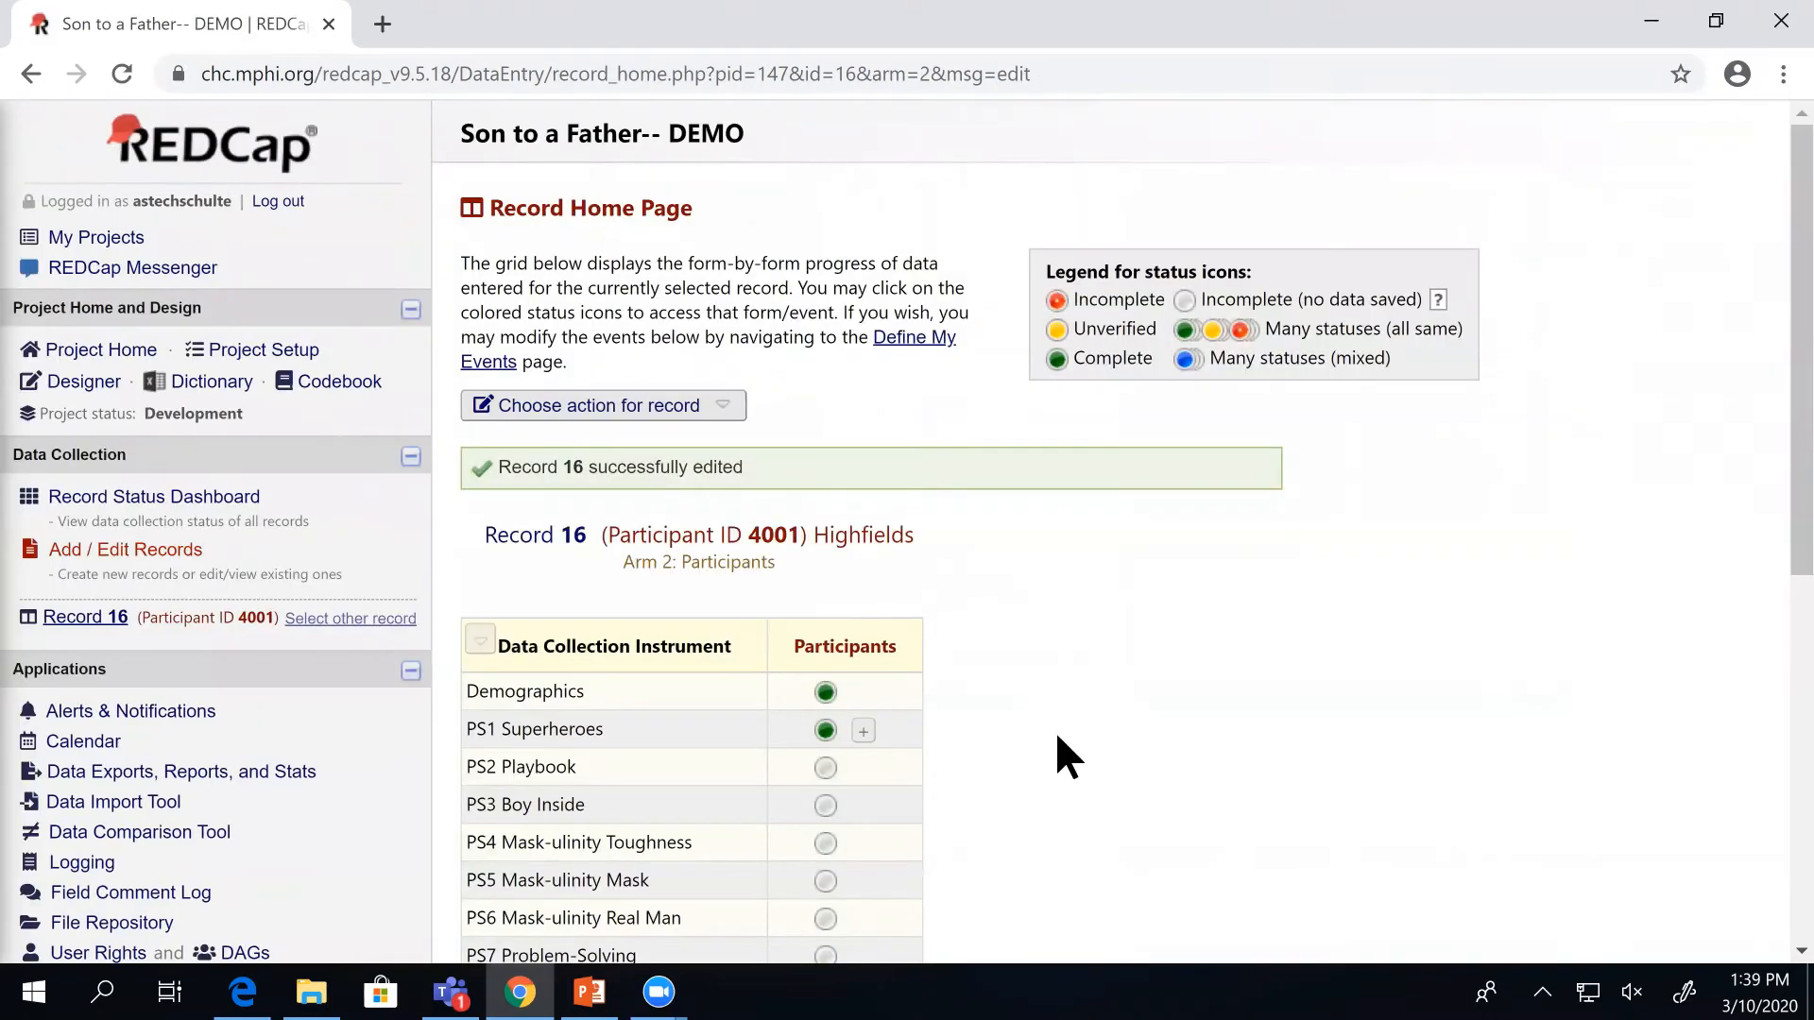
Review record 16's survey list and repeating instruments, and show the Participants arm on the Record Status Dashboard.
{"action": "scroll", "coordinate": [1058, 738], "scroll_direction": "down", "scroll_amount": 1}
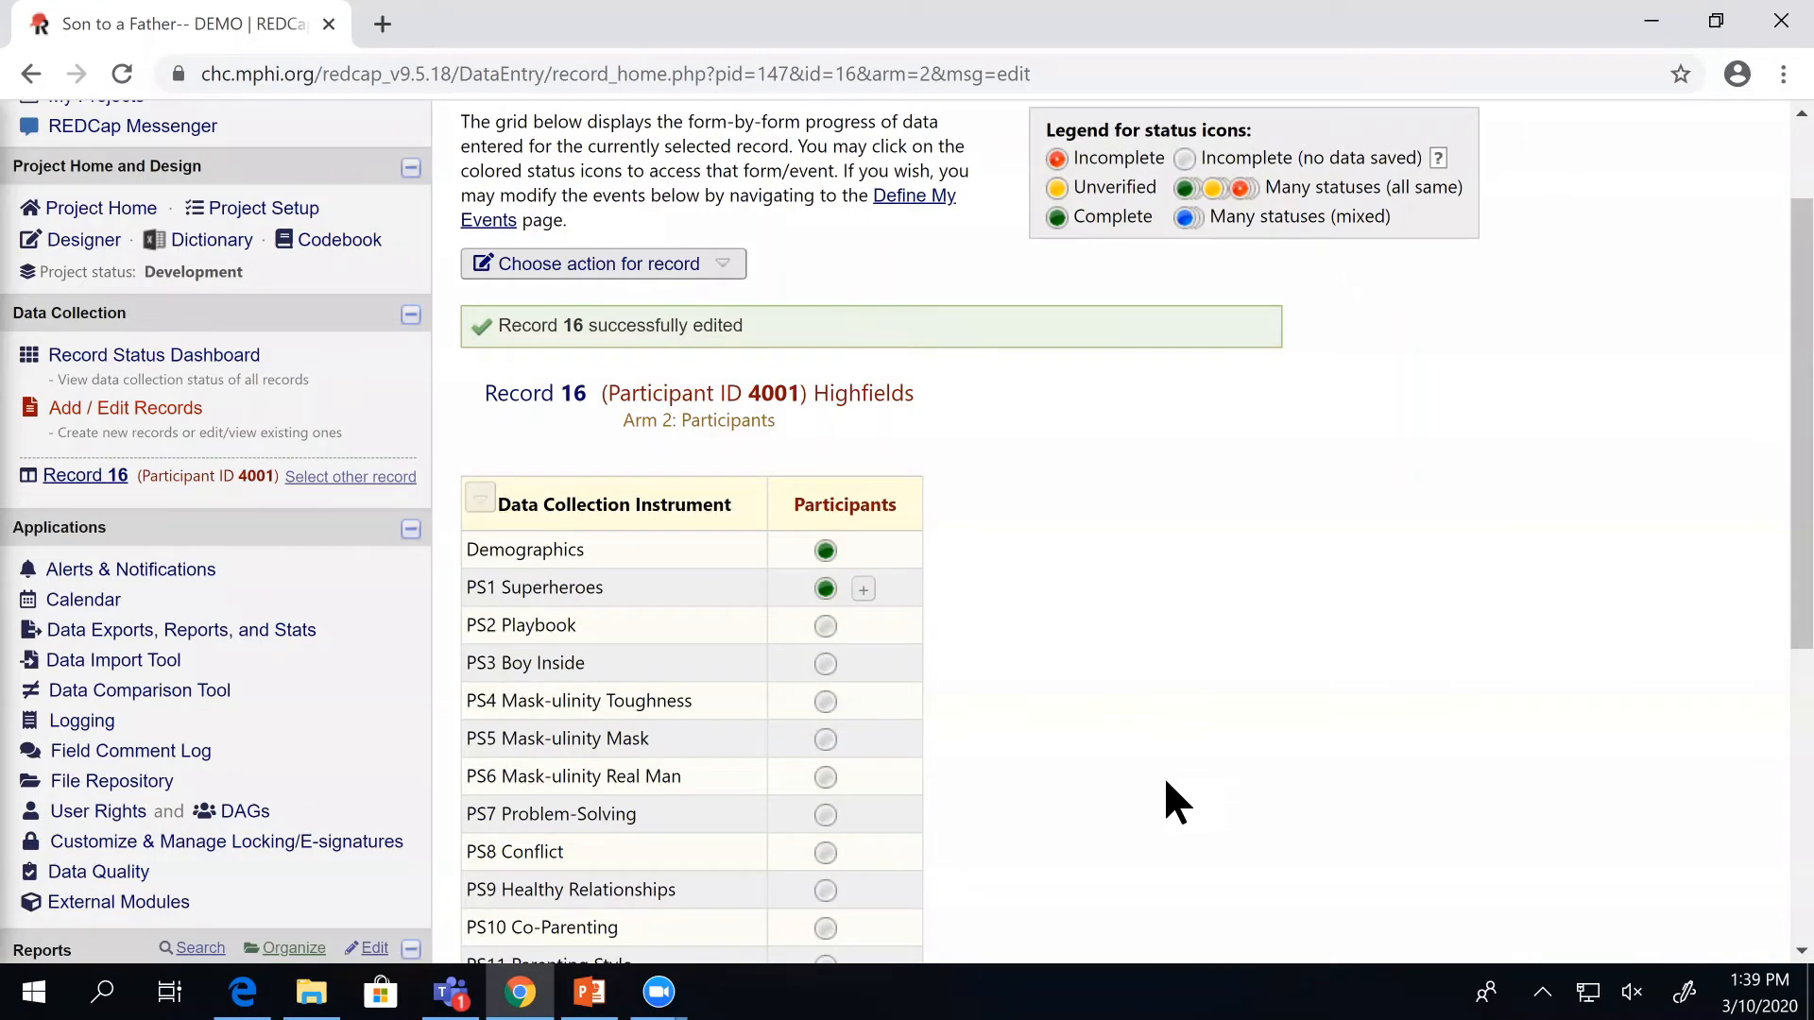
{"action": "scroll", "coordinate": [1166, 785], "scroll_direction": "down", "scroll_amount": 1}
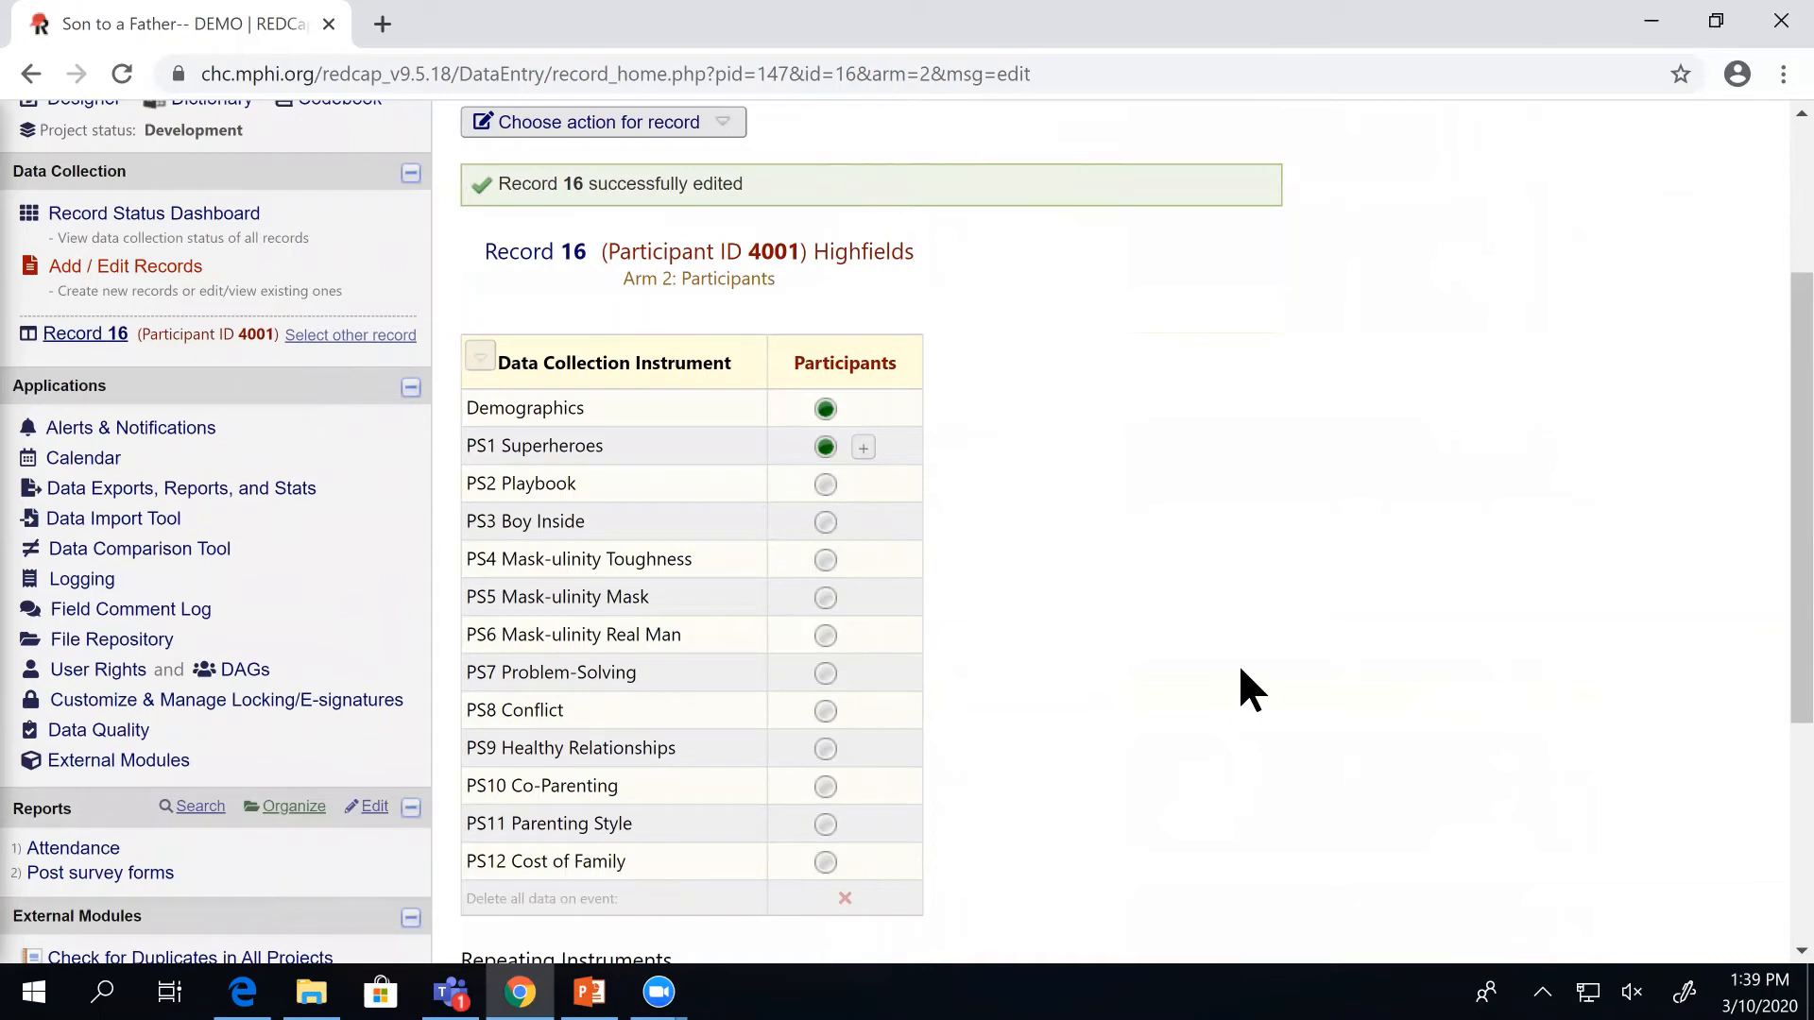
{"action": "scroll", "coordinate": [1241, 669], "scroll_direction": "down", "scroll_amount": 1}
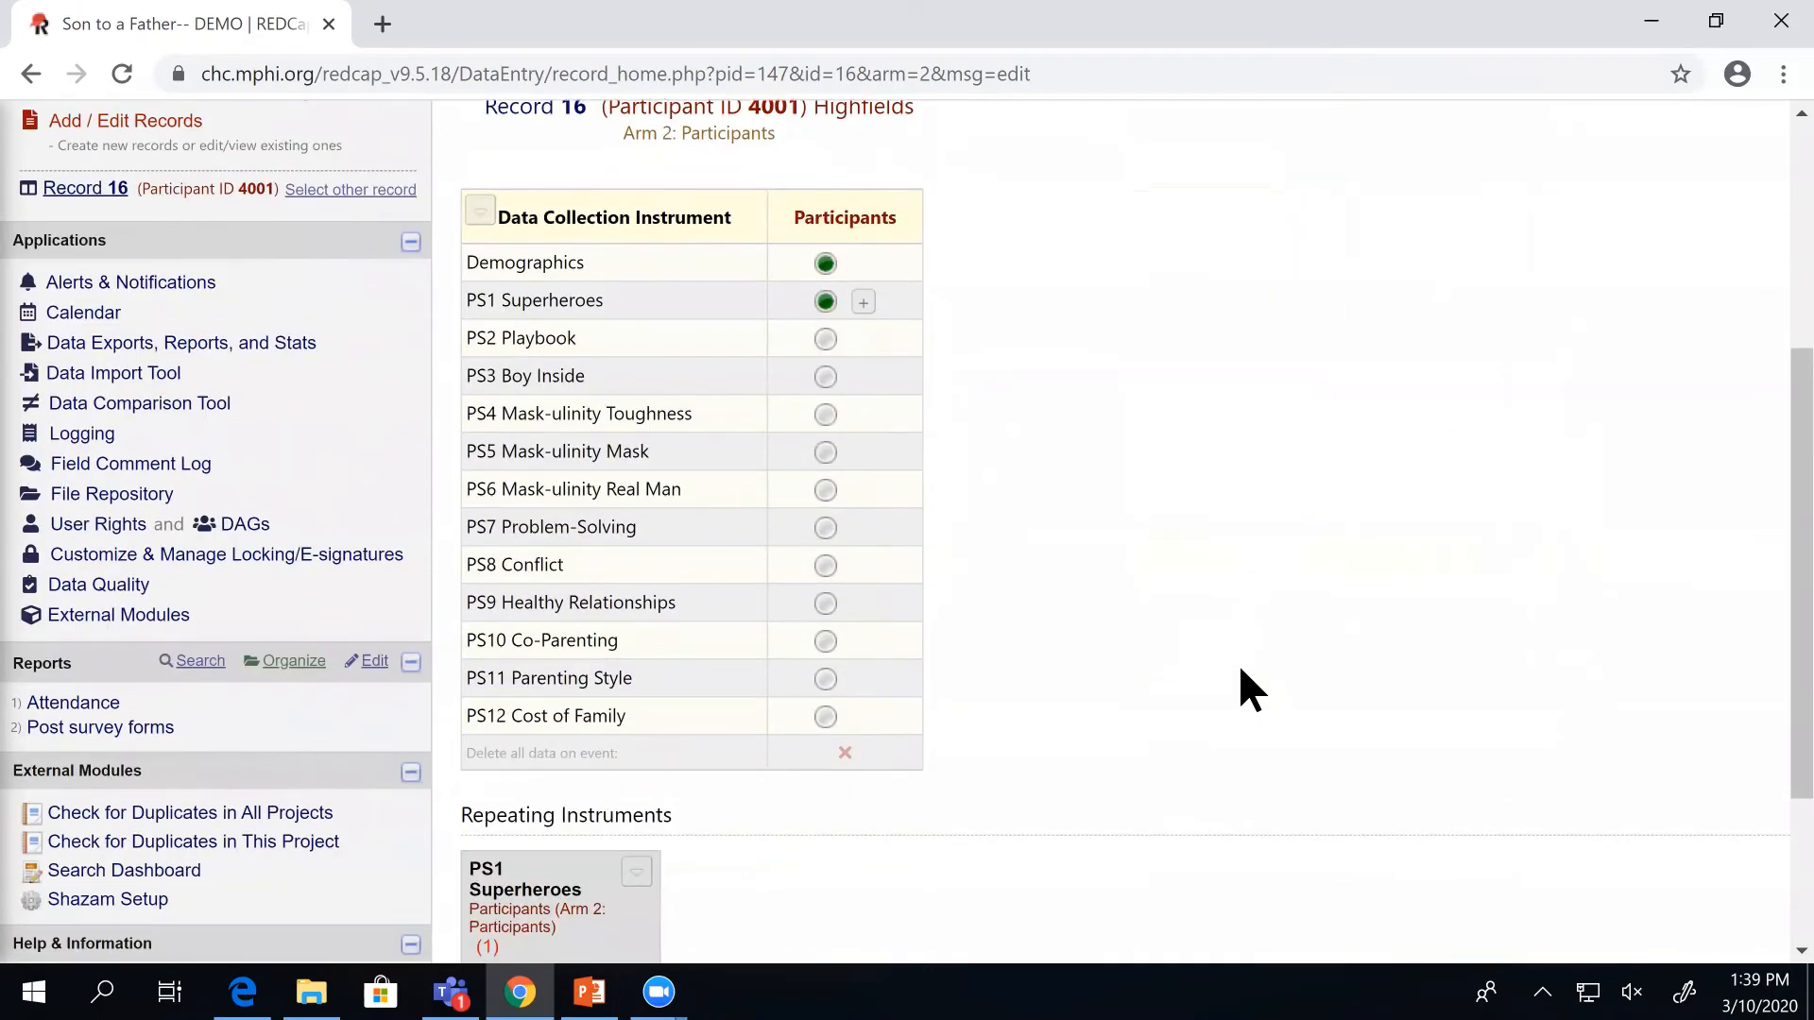
{"action": "scroll", "coordinate": [1240, 669], "scroll_direction": "down", "scroll_amount": 1}
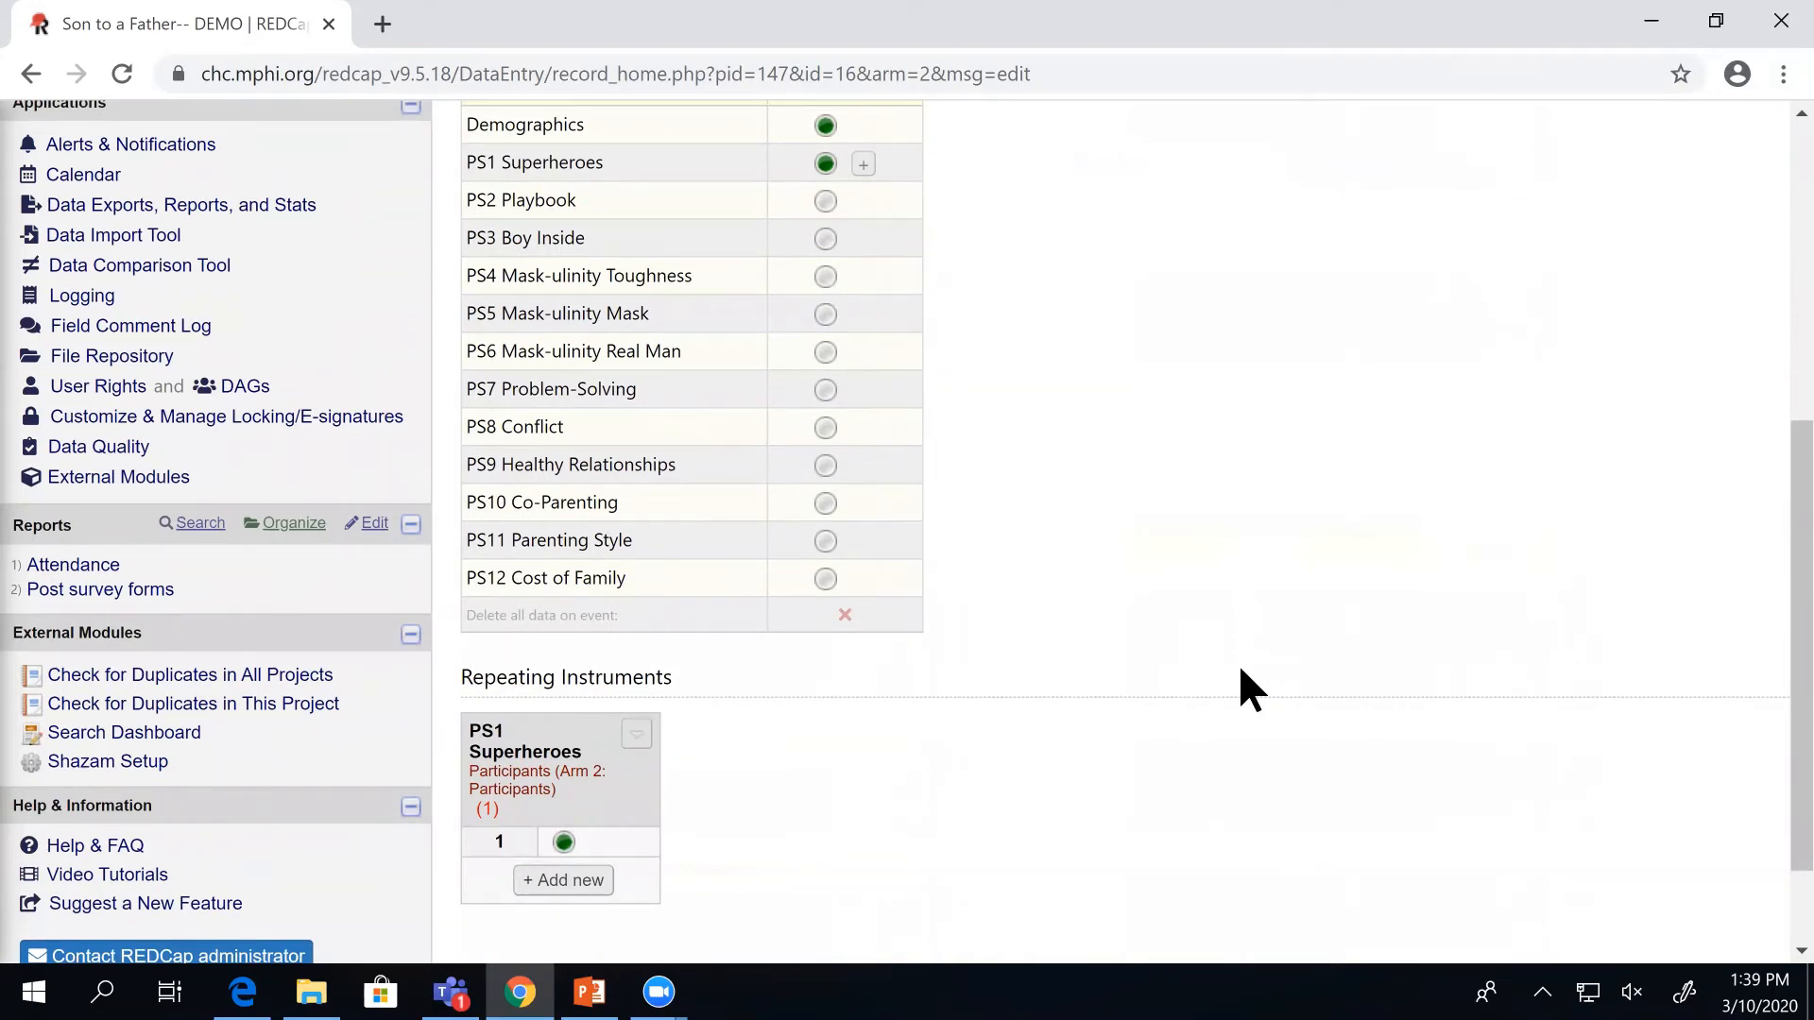
{"action": "scroll", "coordinate": [1239, 669], "scroll_direction": "up", "scroll_amount": 1}
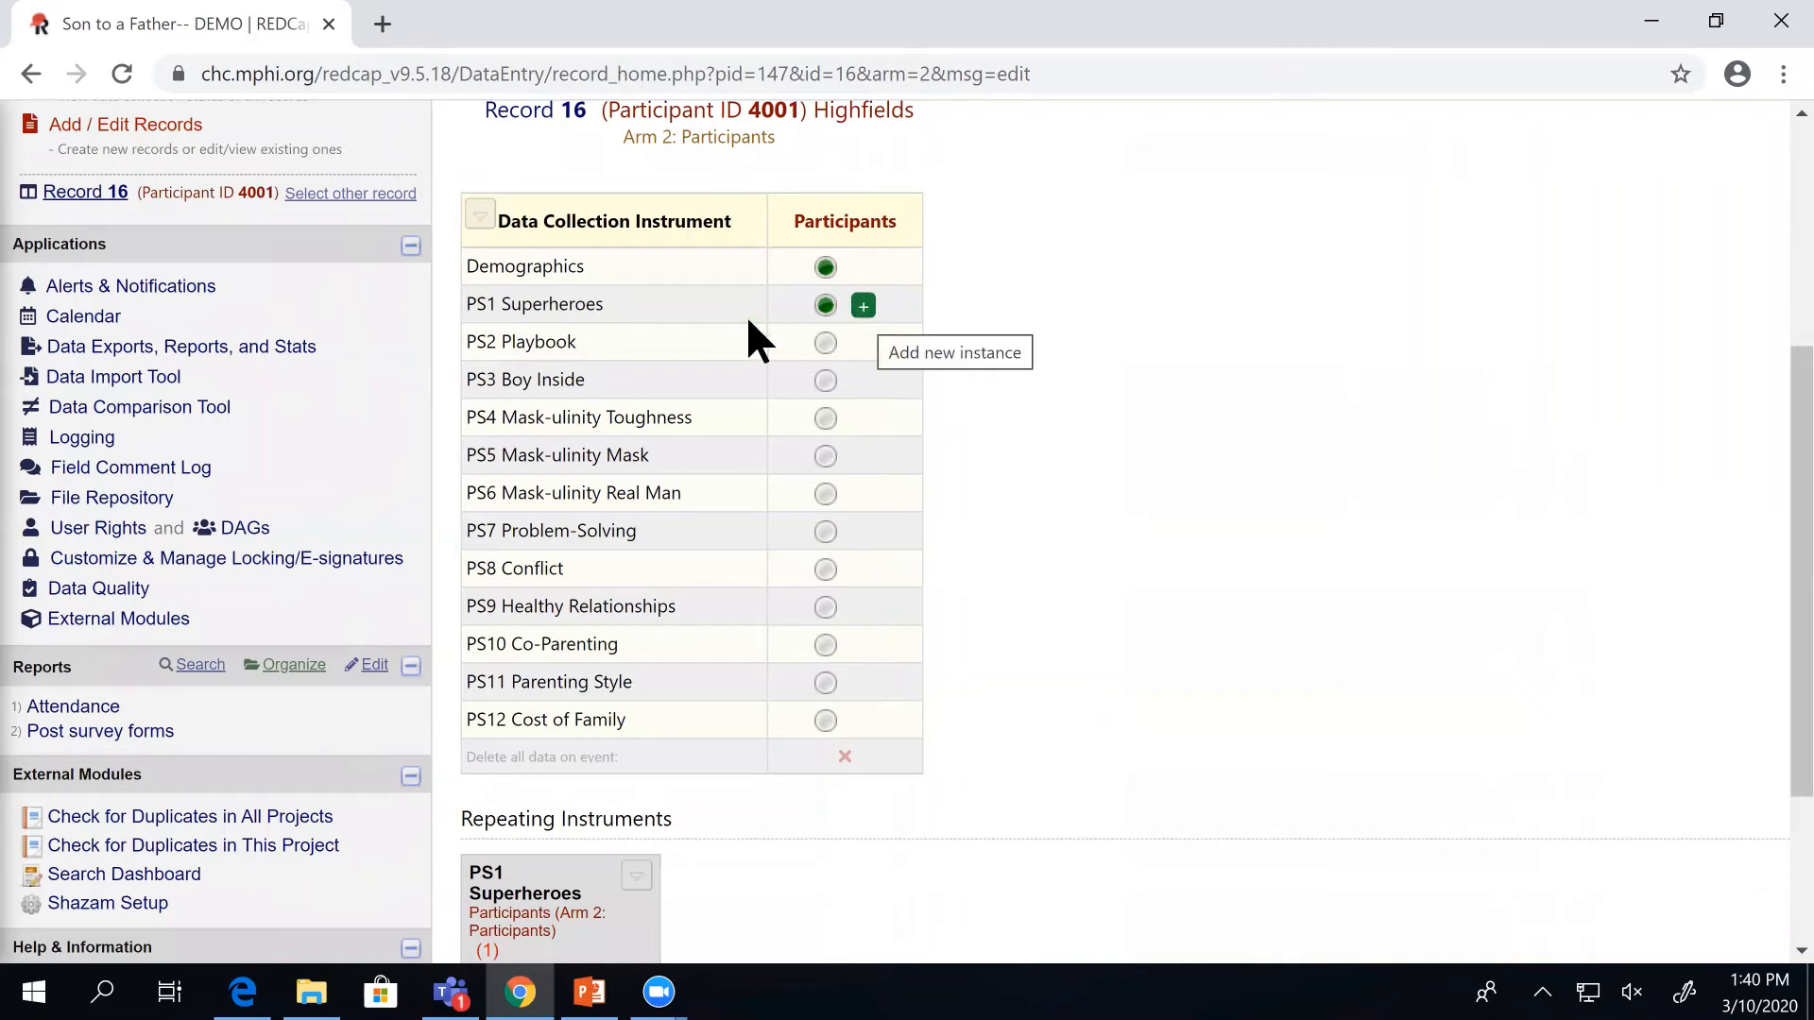
{"action": "scroll", "coordinate": [180, 344], "scroll_direction": "up", "scroll_amount": 3}
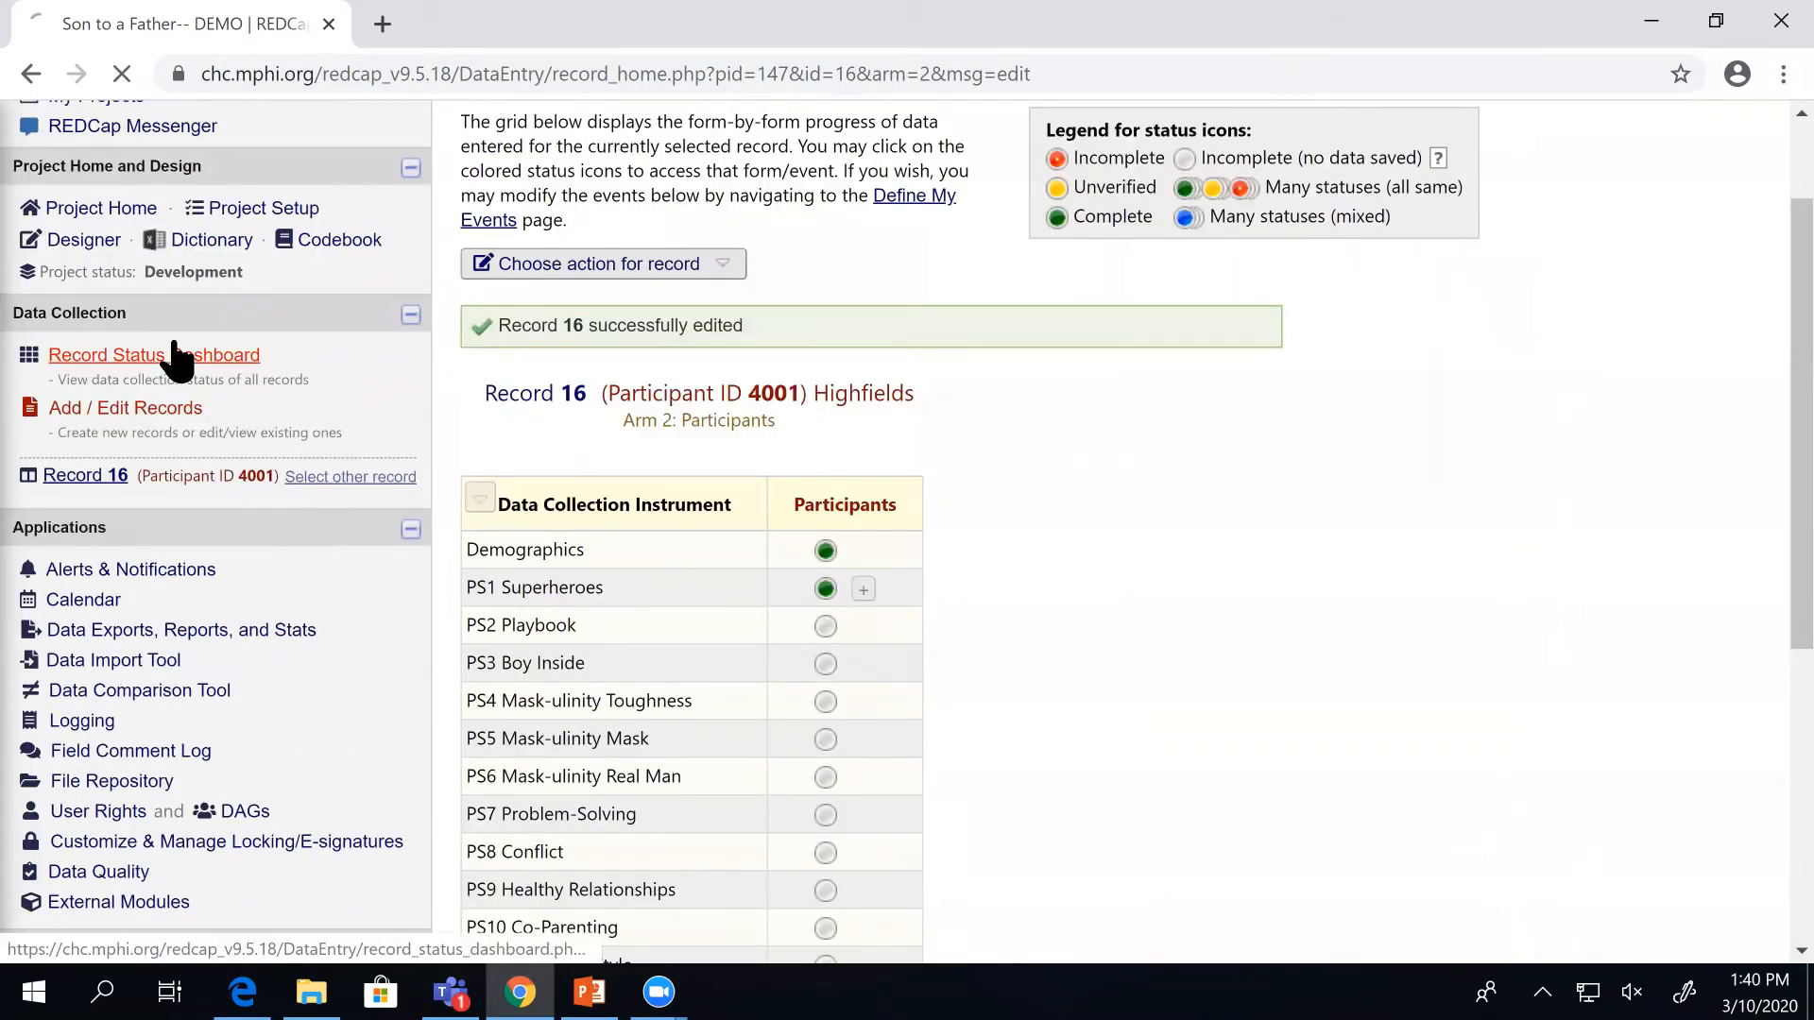
{"action": "left_click", "coordinate": [176, 356]}
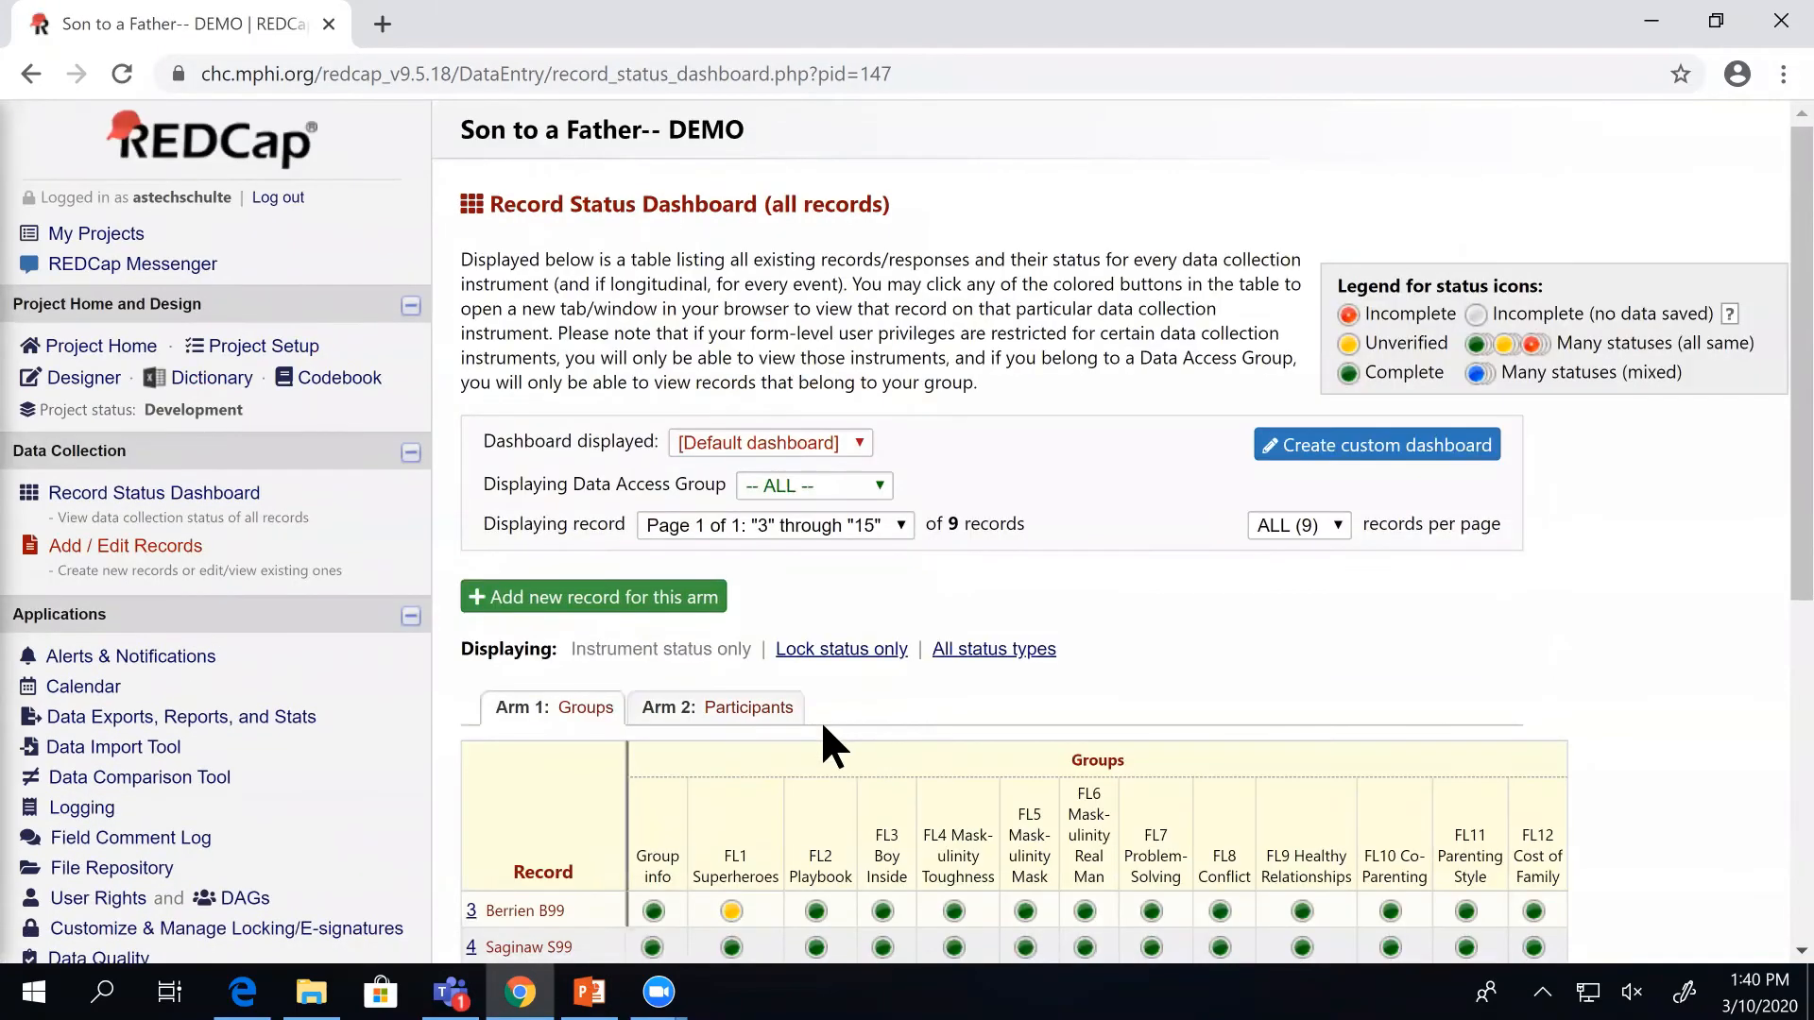
{"action": "scroll", "coordinate": [823, 738], "scroll_direction": "down", "scroll_amount": 3}
{"action": "left_click", "coordinate": [694, 425]}
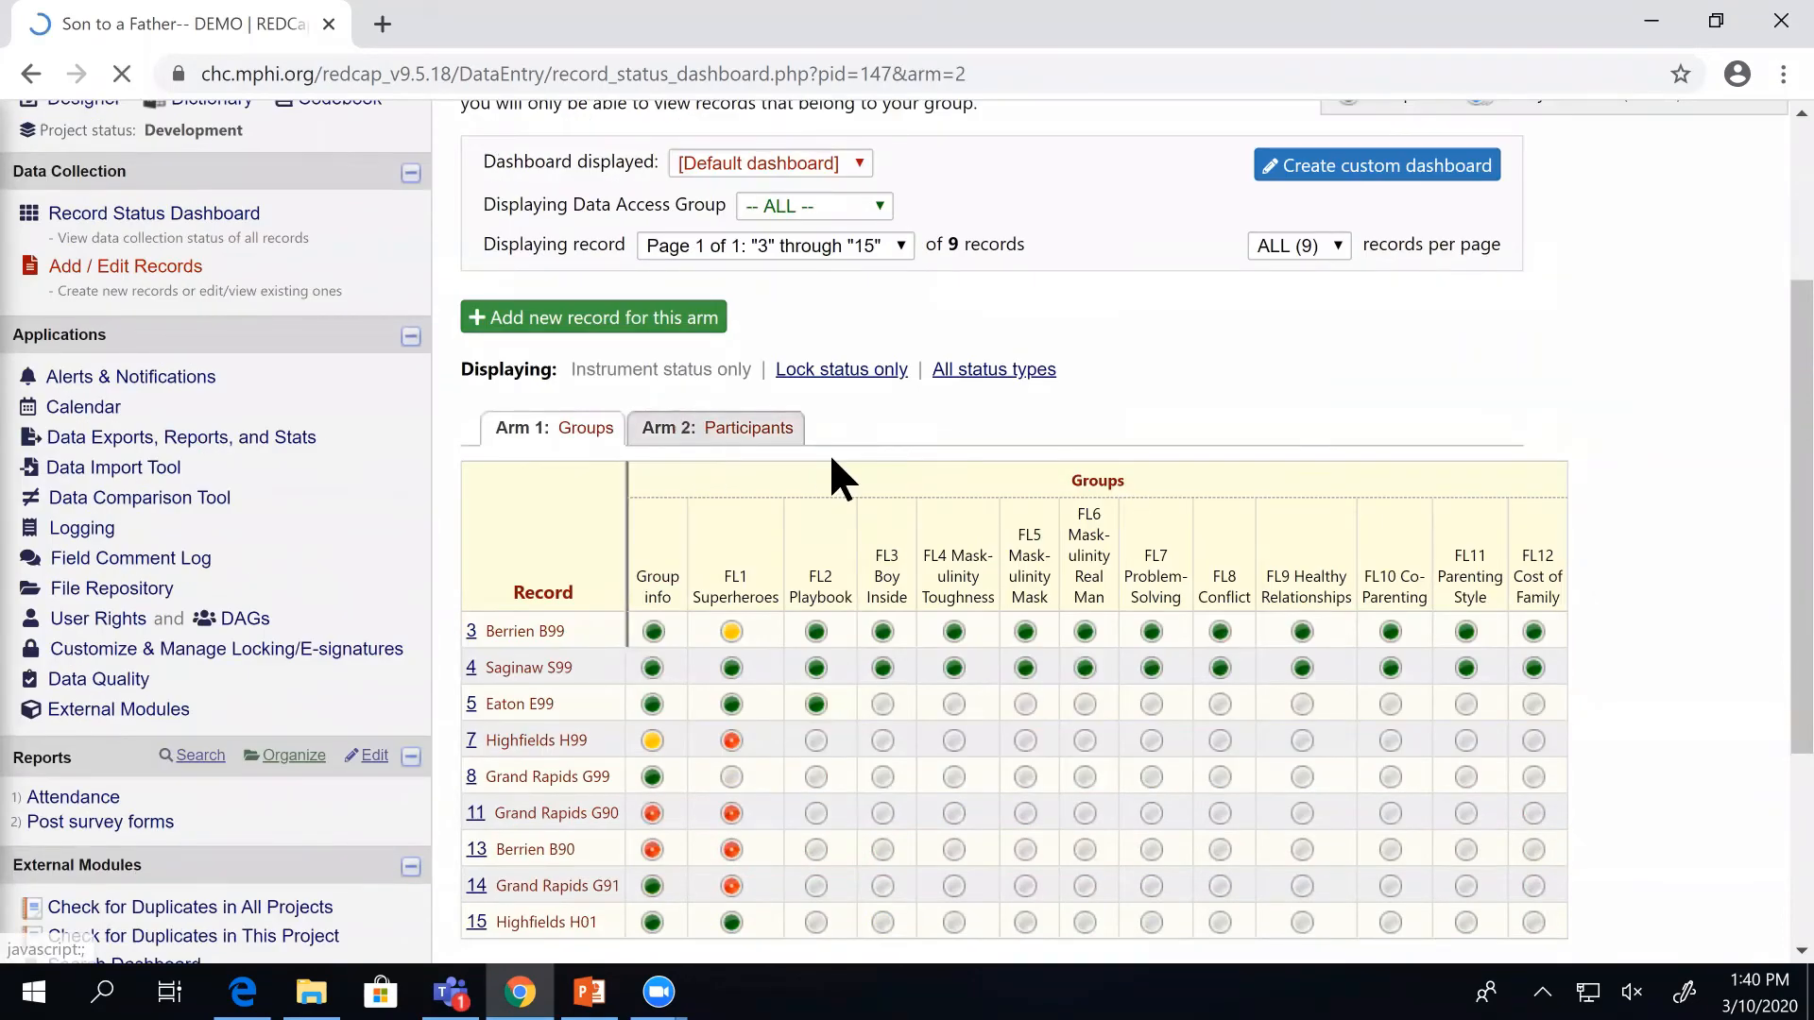
{"action": "scroll", "coordinate": [926, 669], "scroll_direction": "down", "scroll_amount": 3}
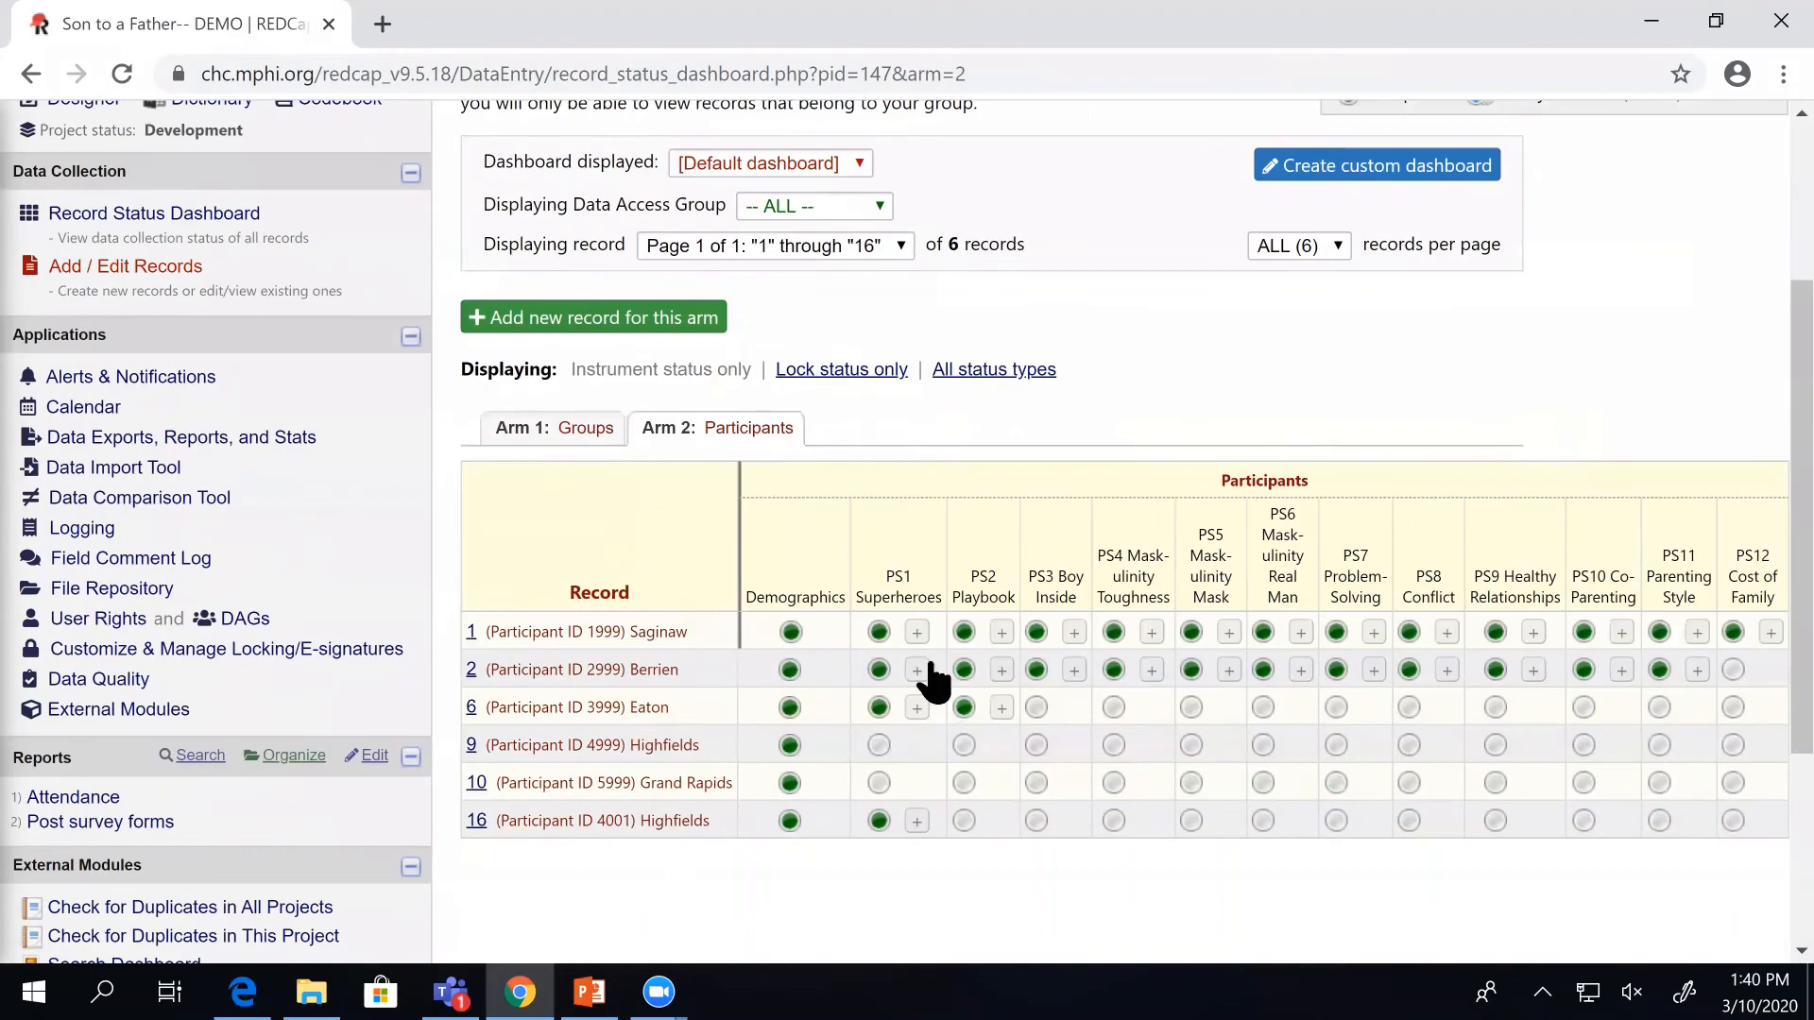
Start a second PS1 Superheroes instance for record 16 with group H12, and discard it without saving.
{"action": "left_click", "coordinate": [917, 822]}
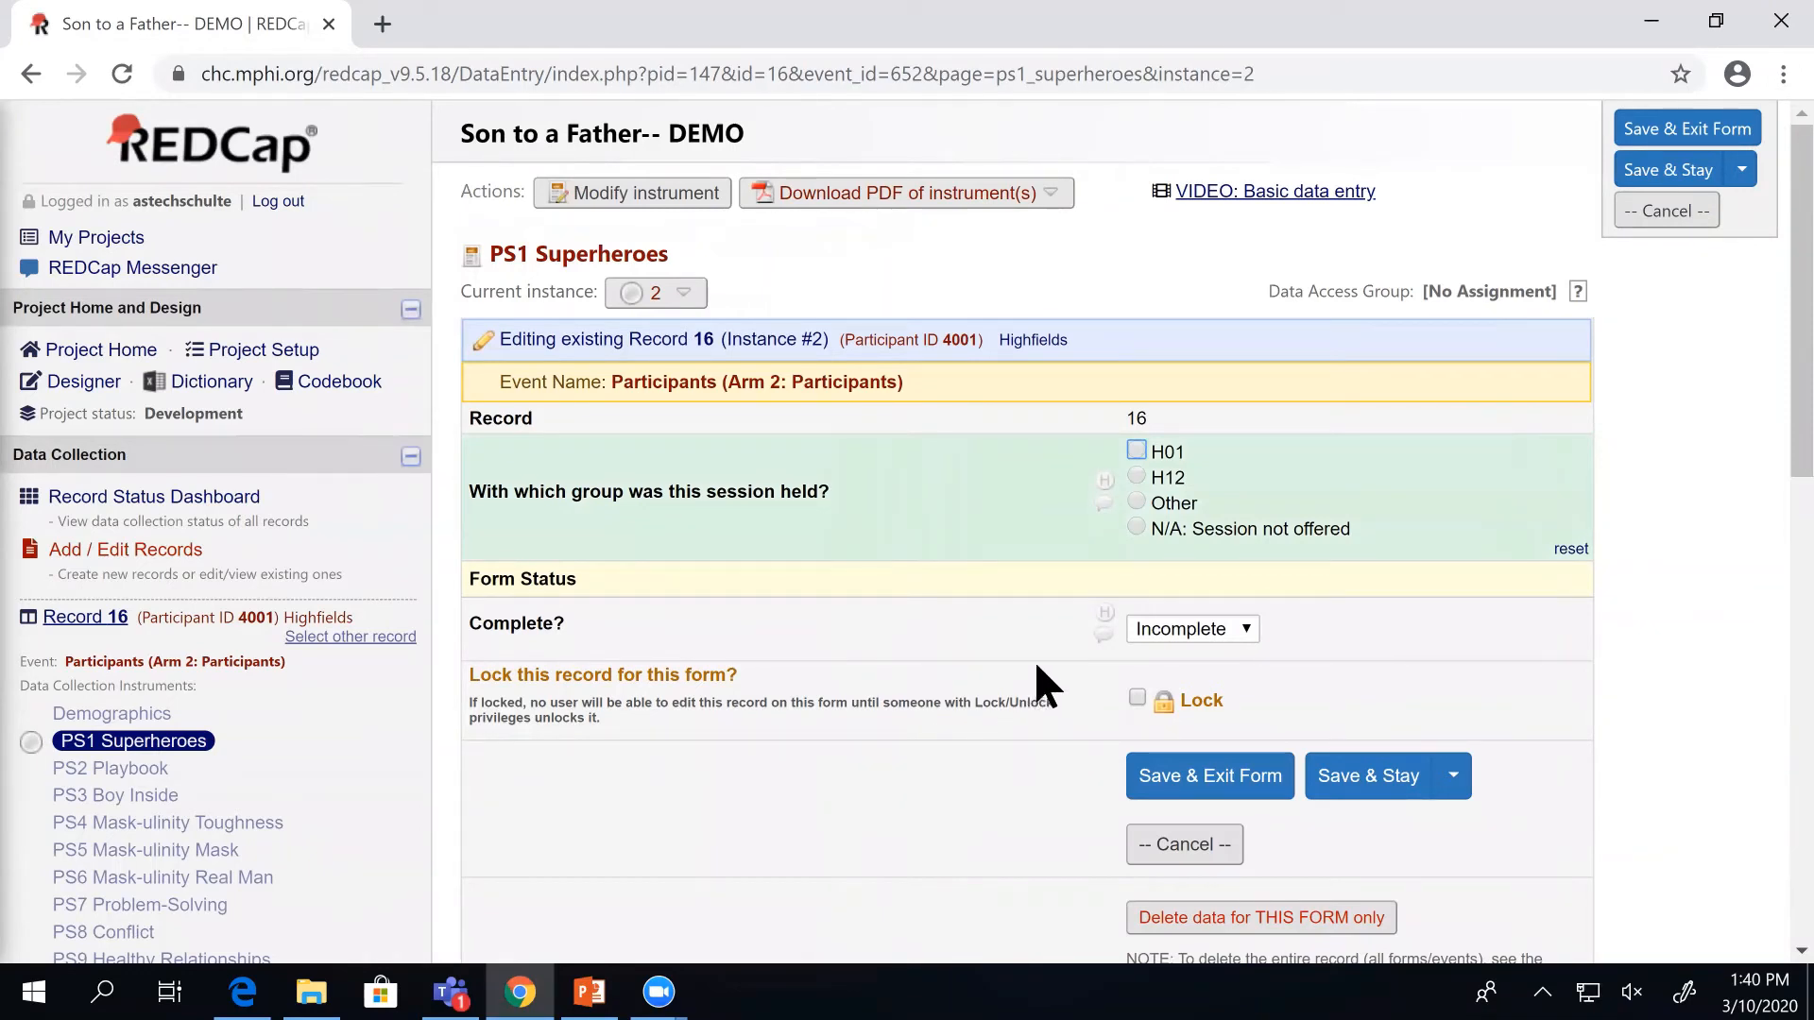
{"action": "left_click", "coordinate": [1137, 476]}
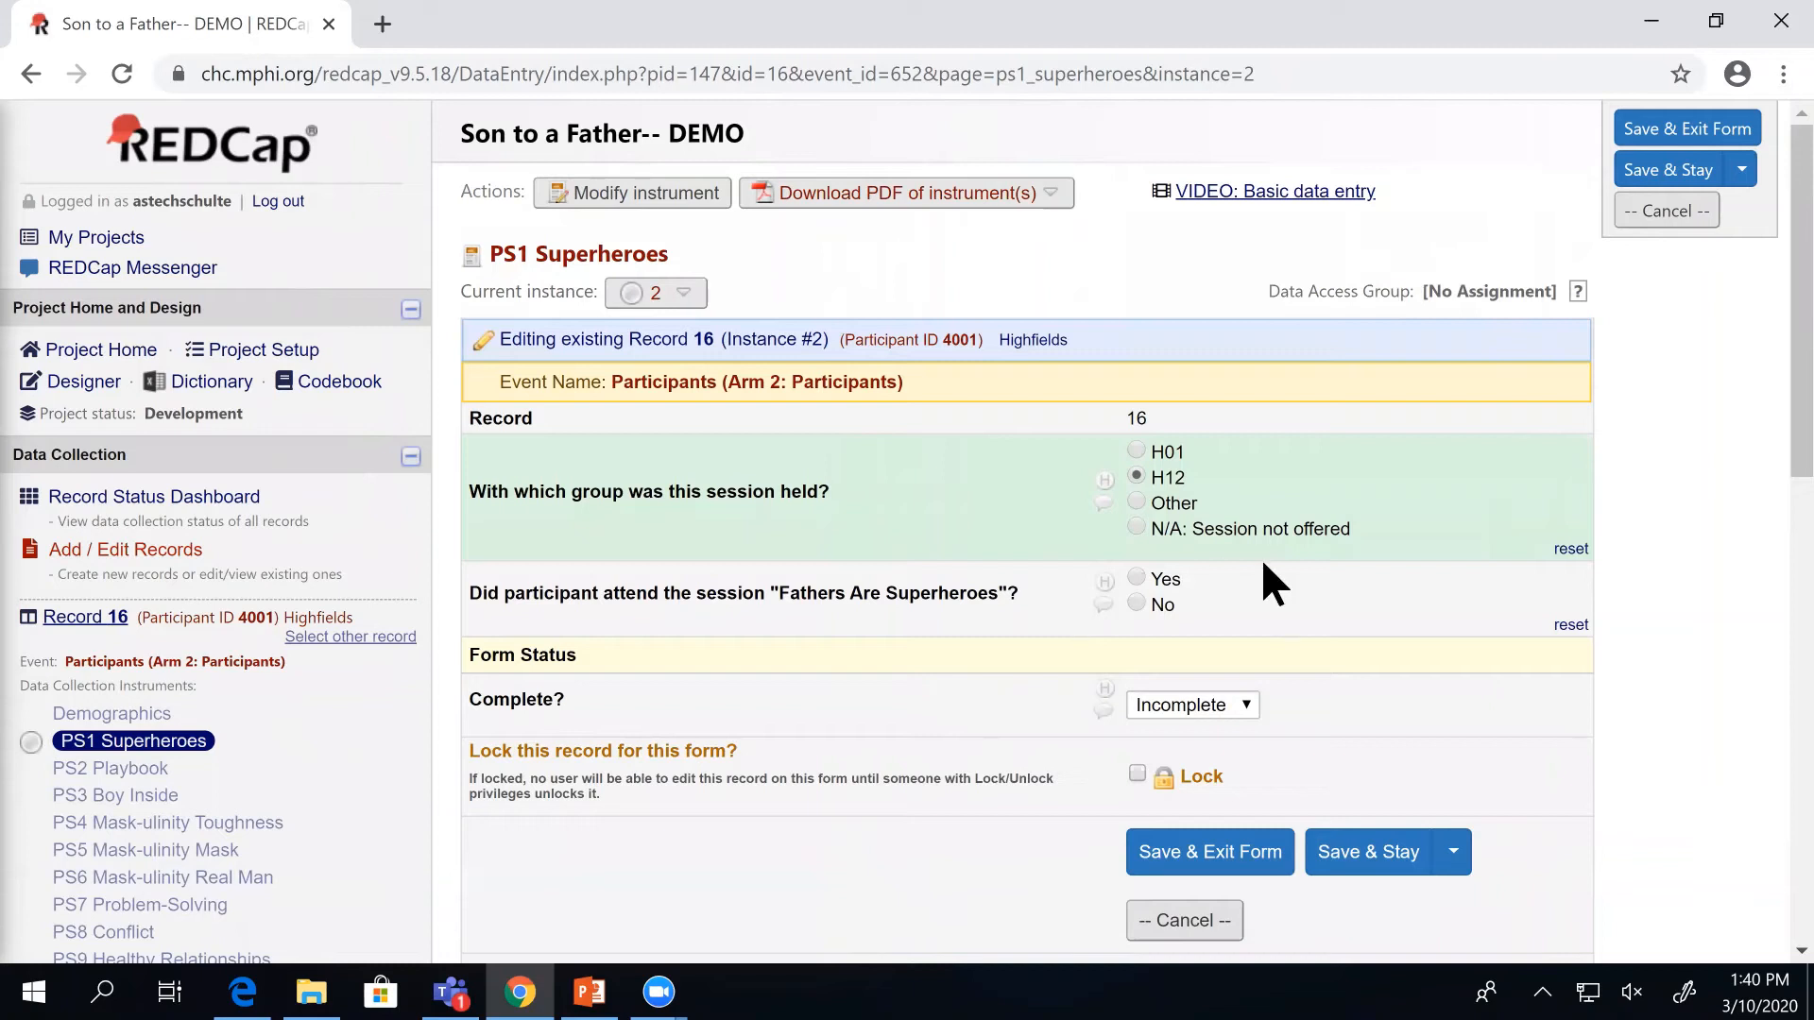
{"action": "left_click", "coordinate": [1162, 920]}
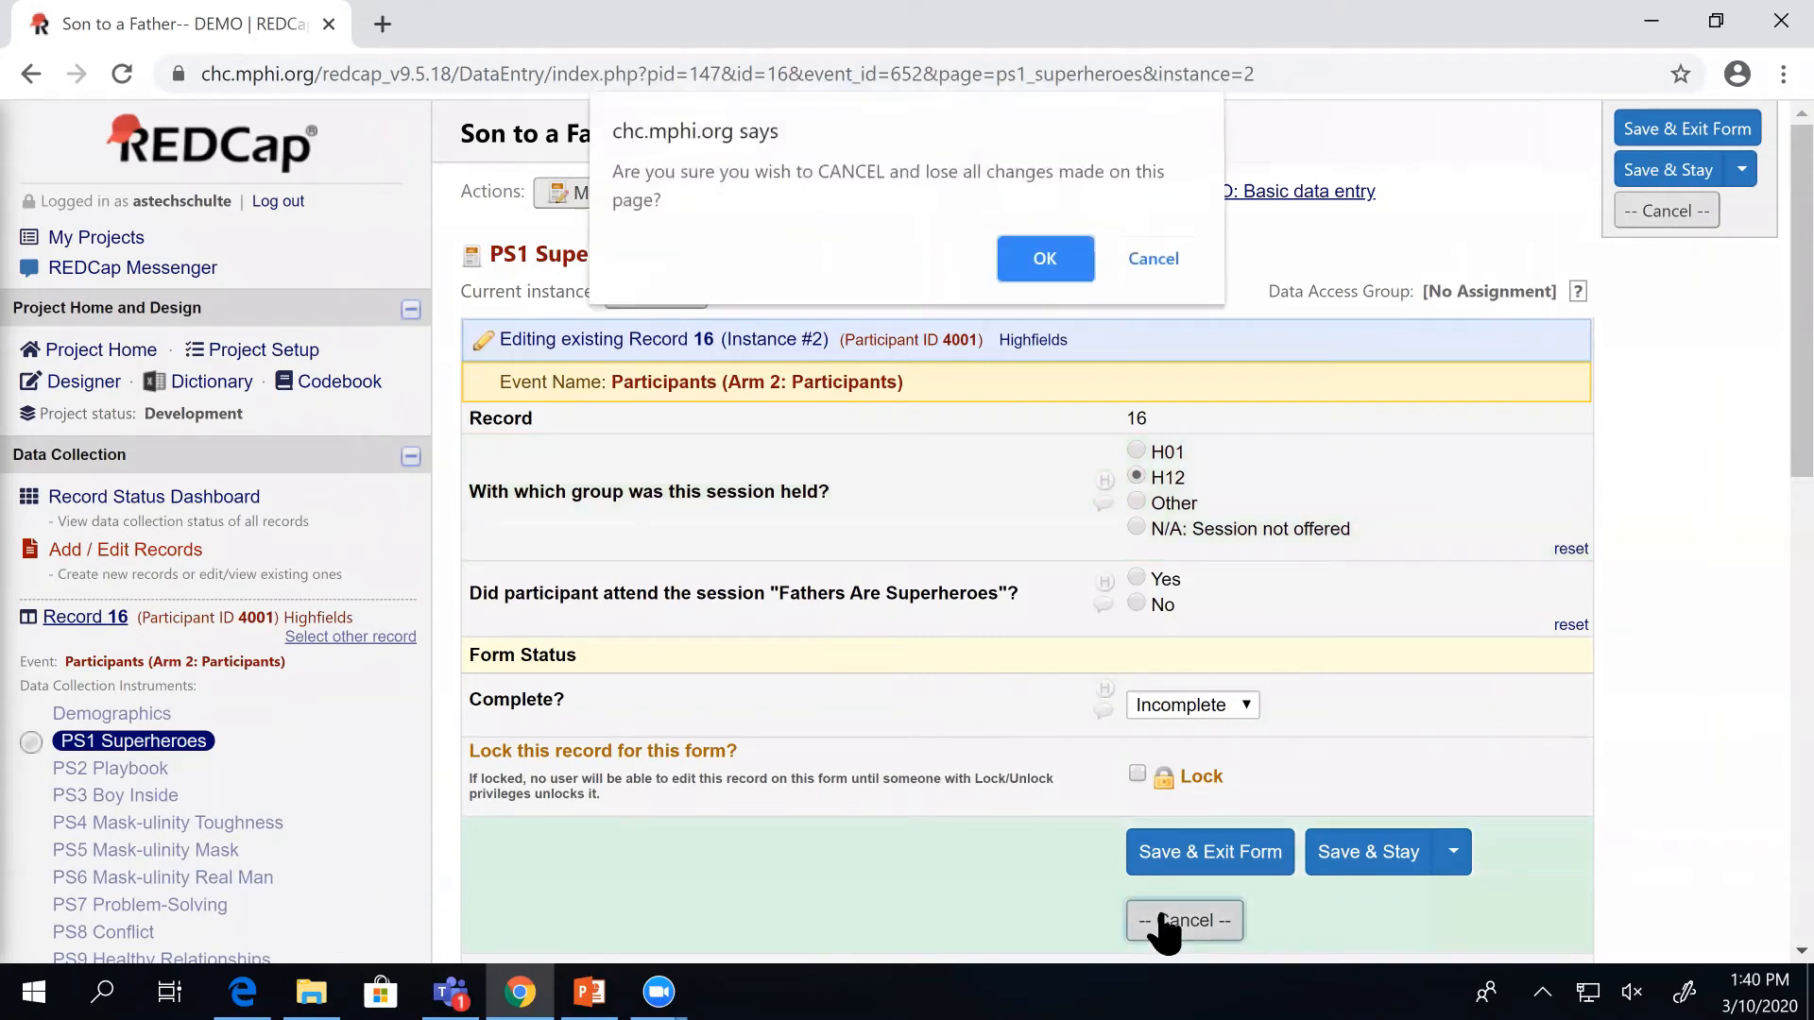
{"action": "left_click", "coordinate": [1020, 265]}
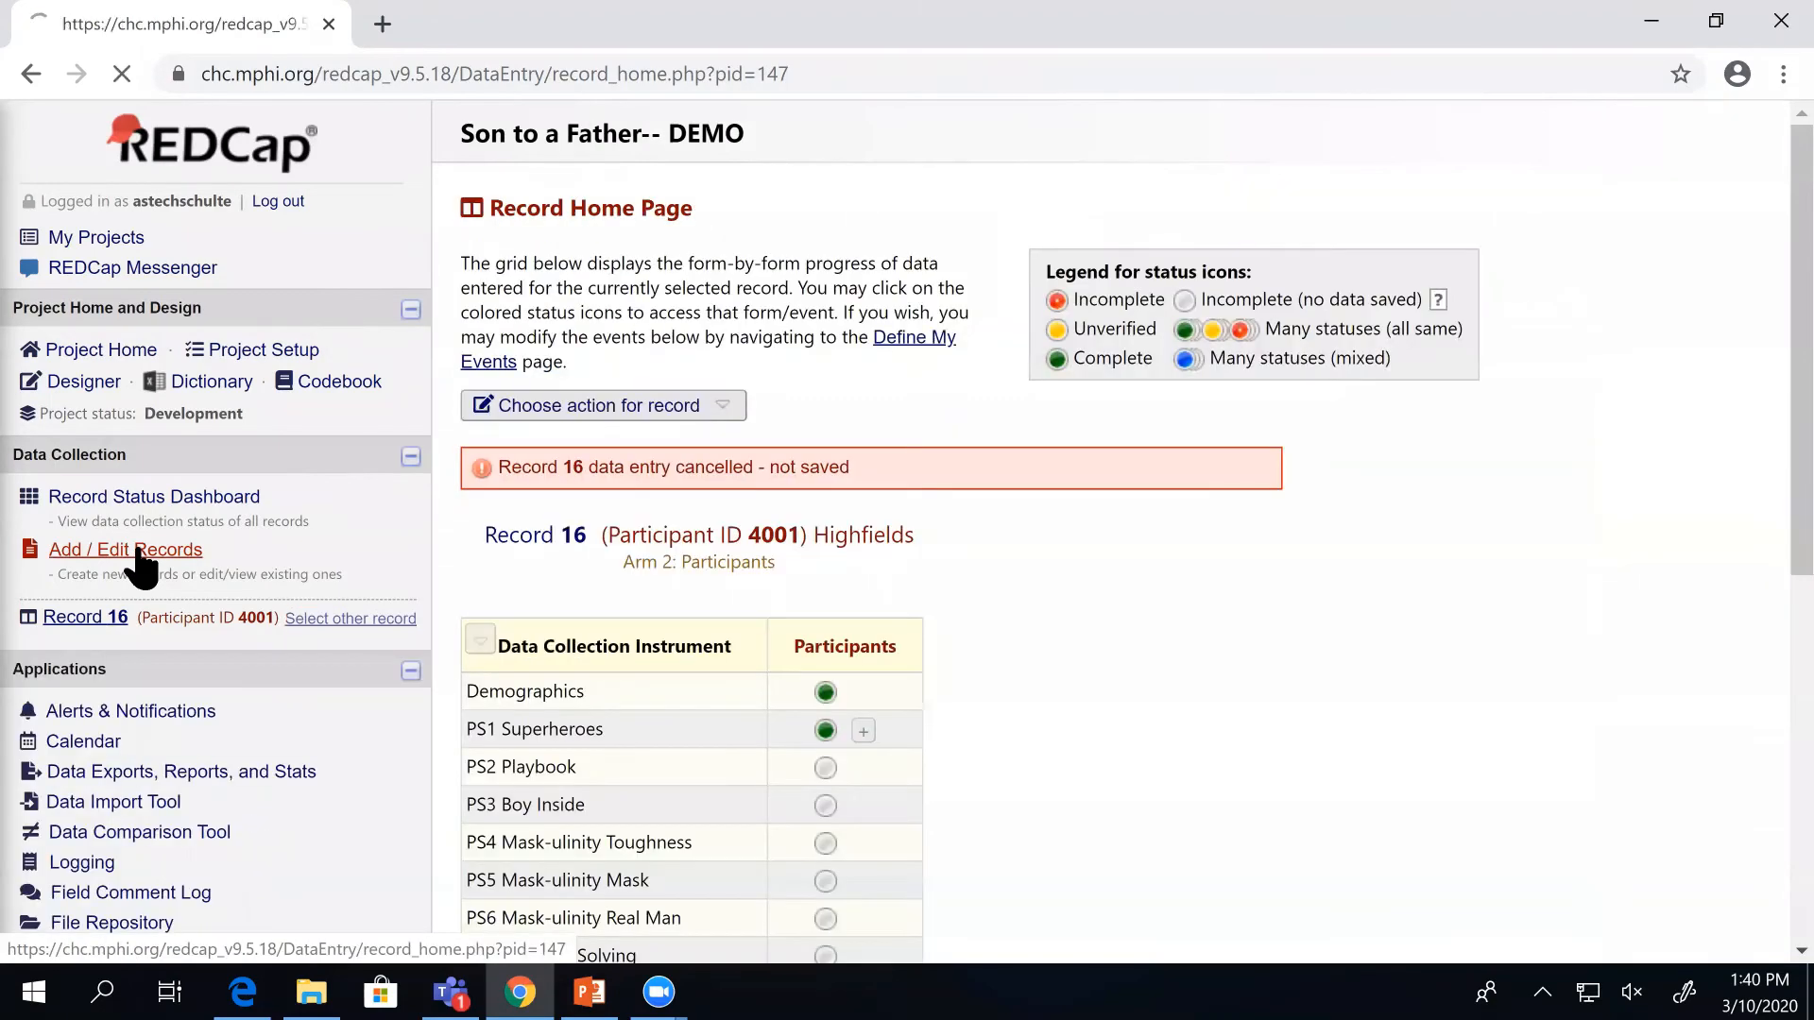
Choose existing record 16 from Arm 2: Participants and open a new PS1 Superheroes instance from its instrument grid.
{"action": "left_click", "coordinate": [140, 553]}
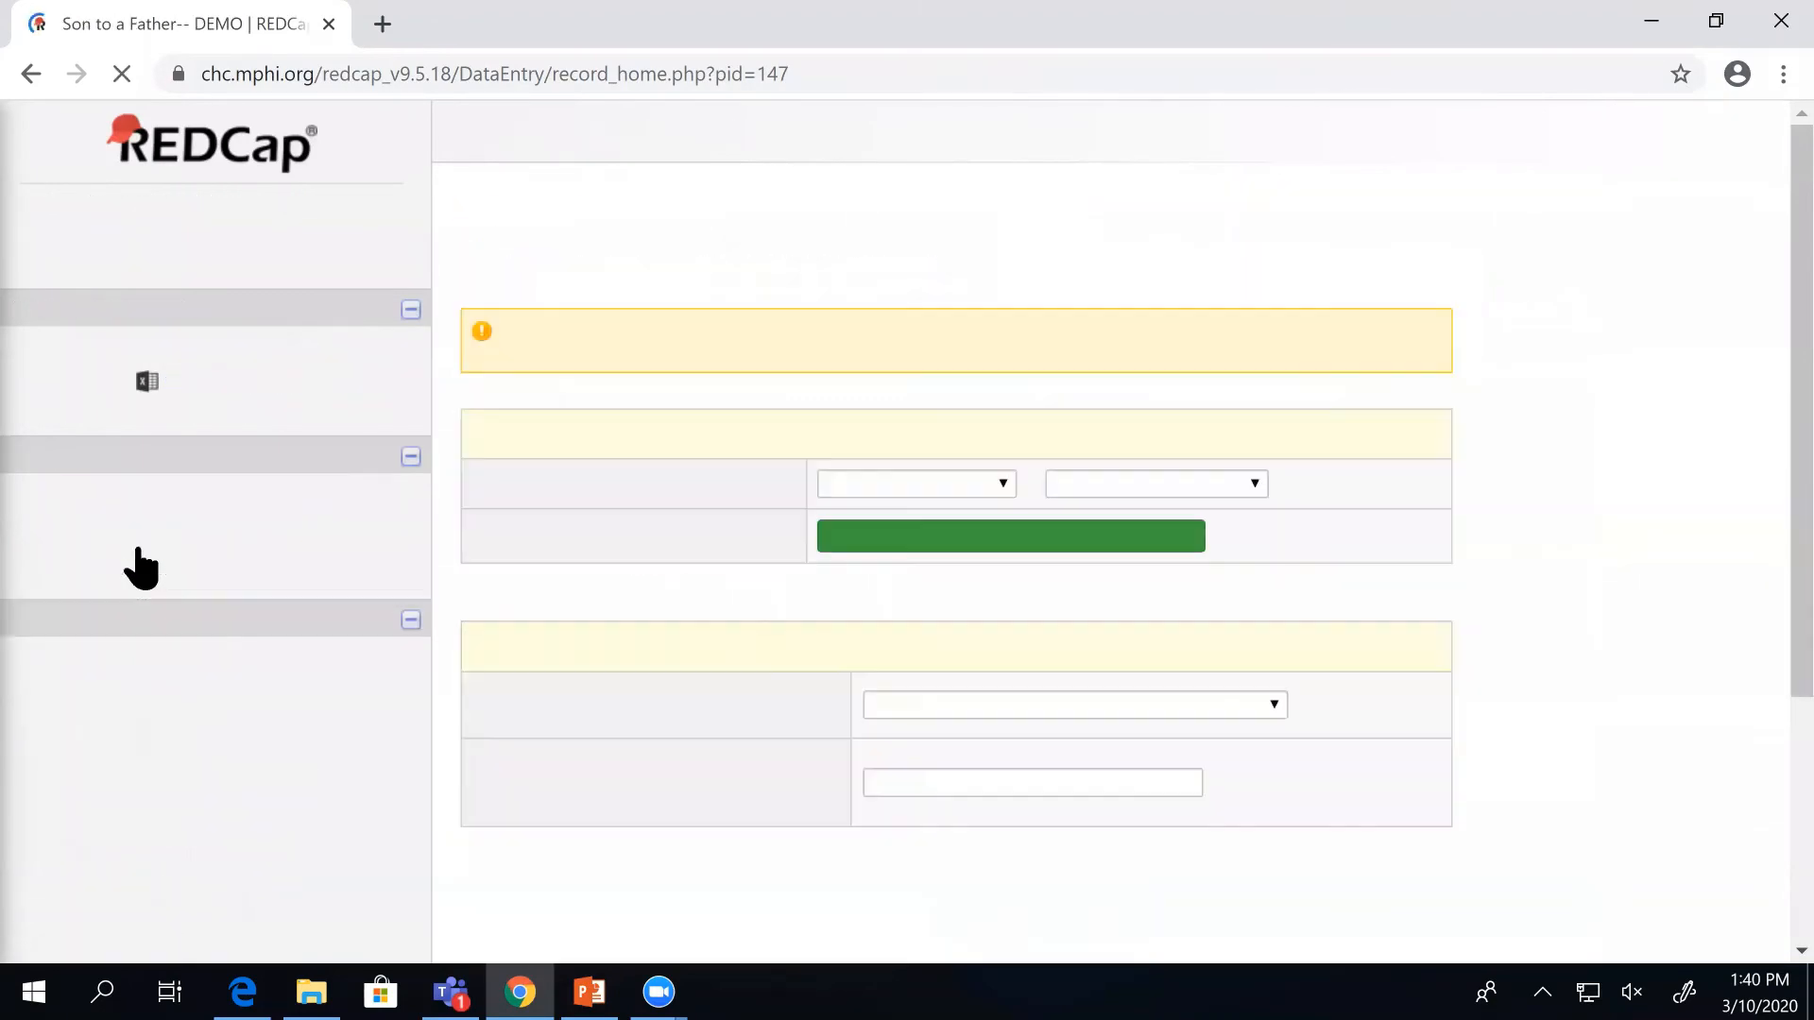
{"action": "left_click", "coordinate": [971, 482]}
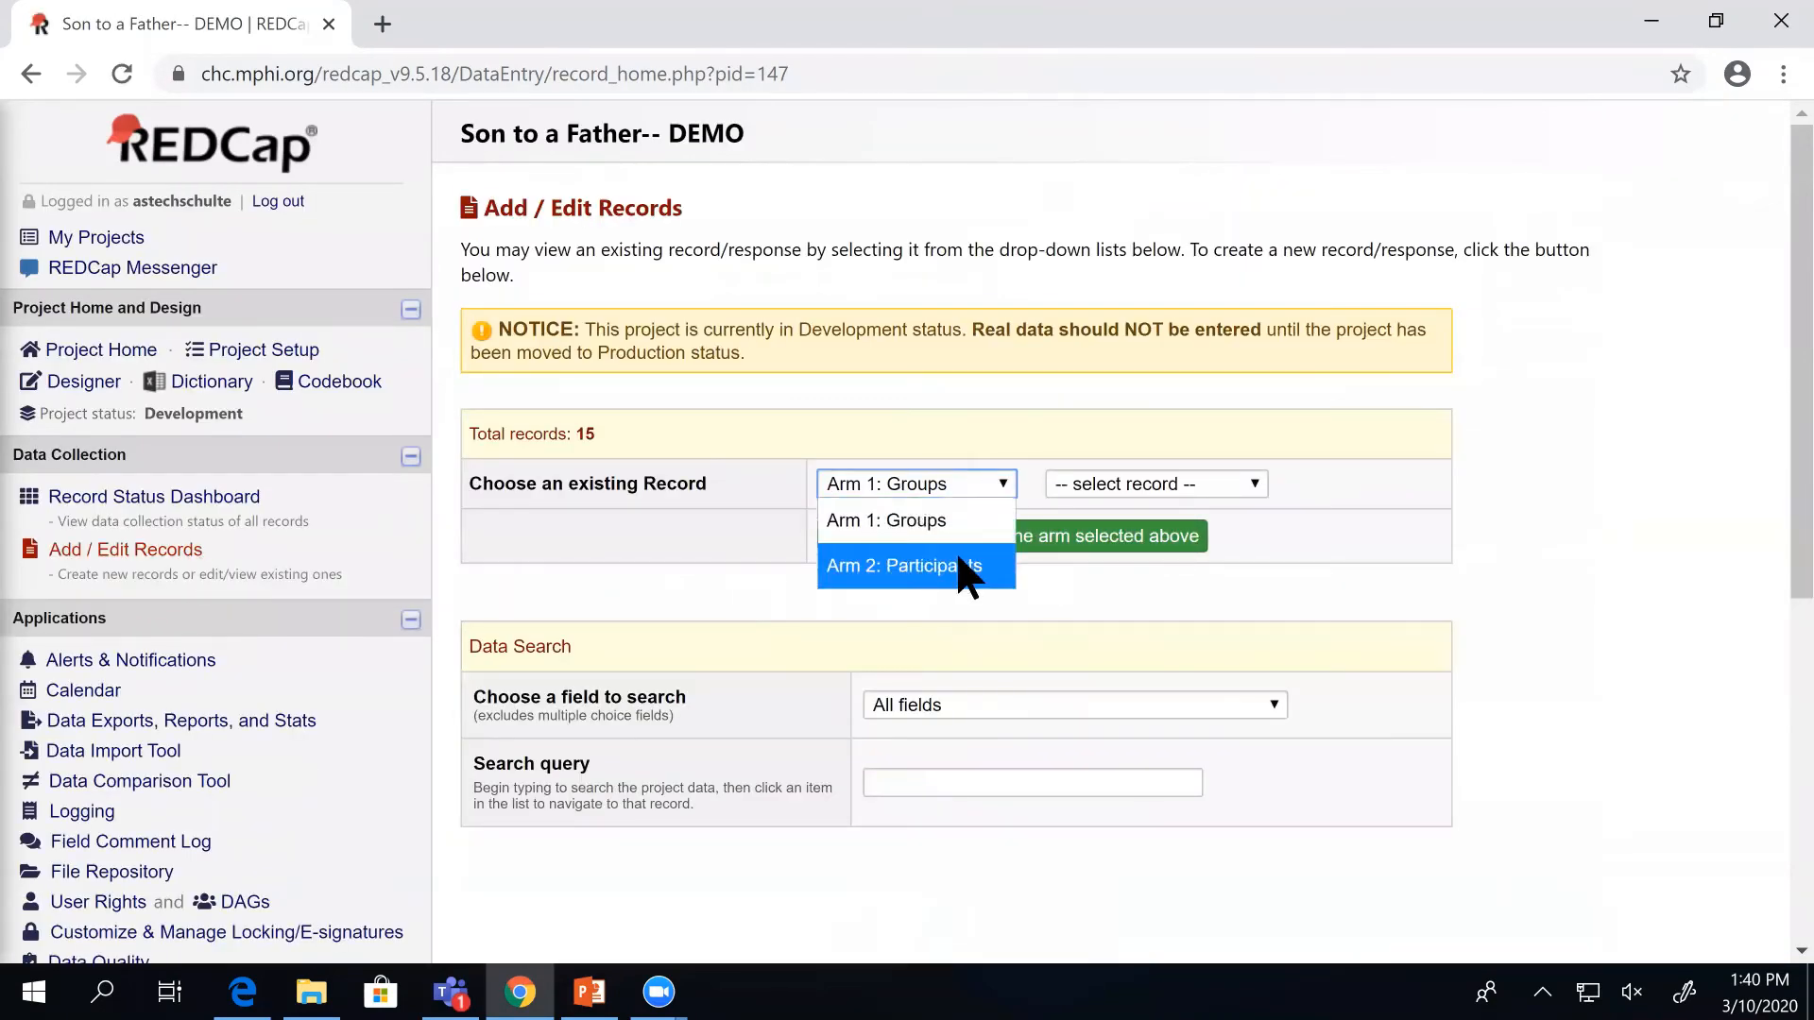
{"action": "left_click", "coordinate": [973, 569]}
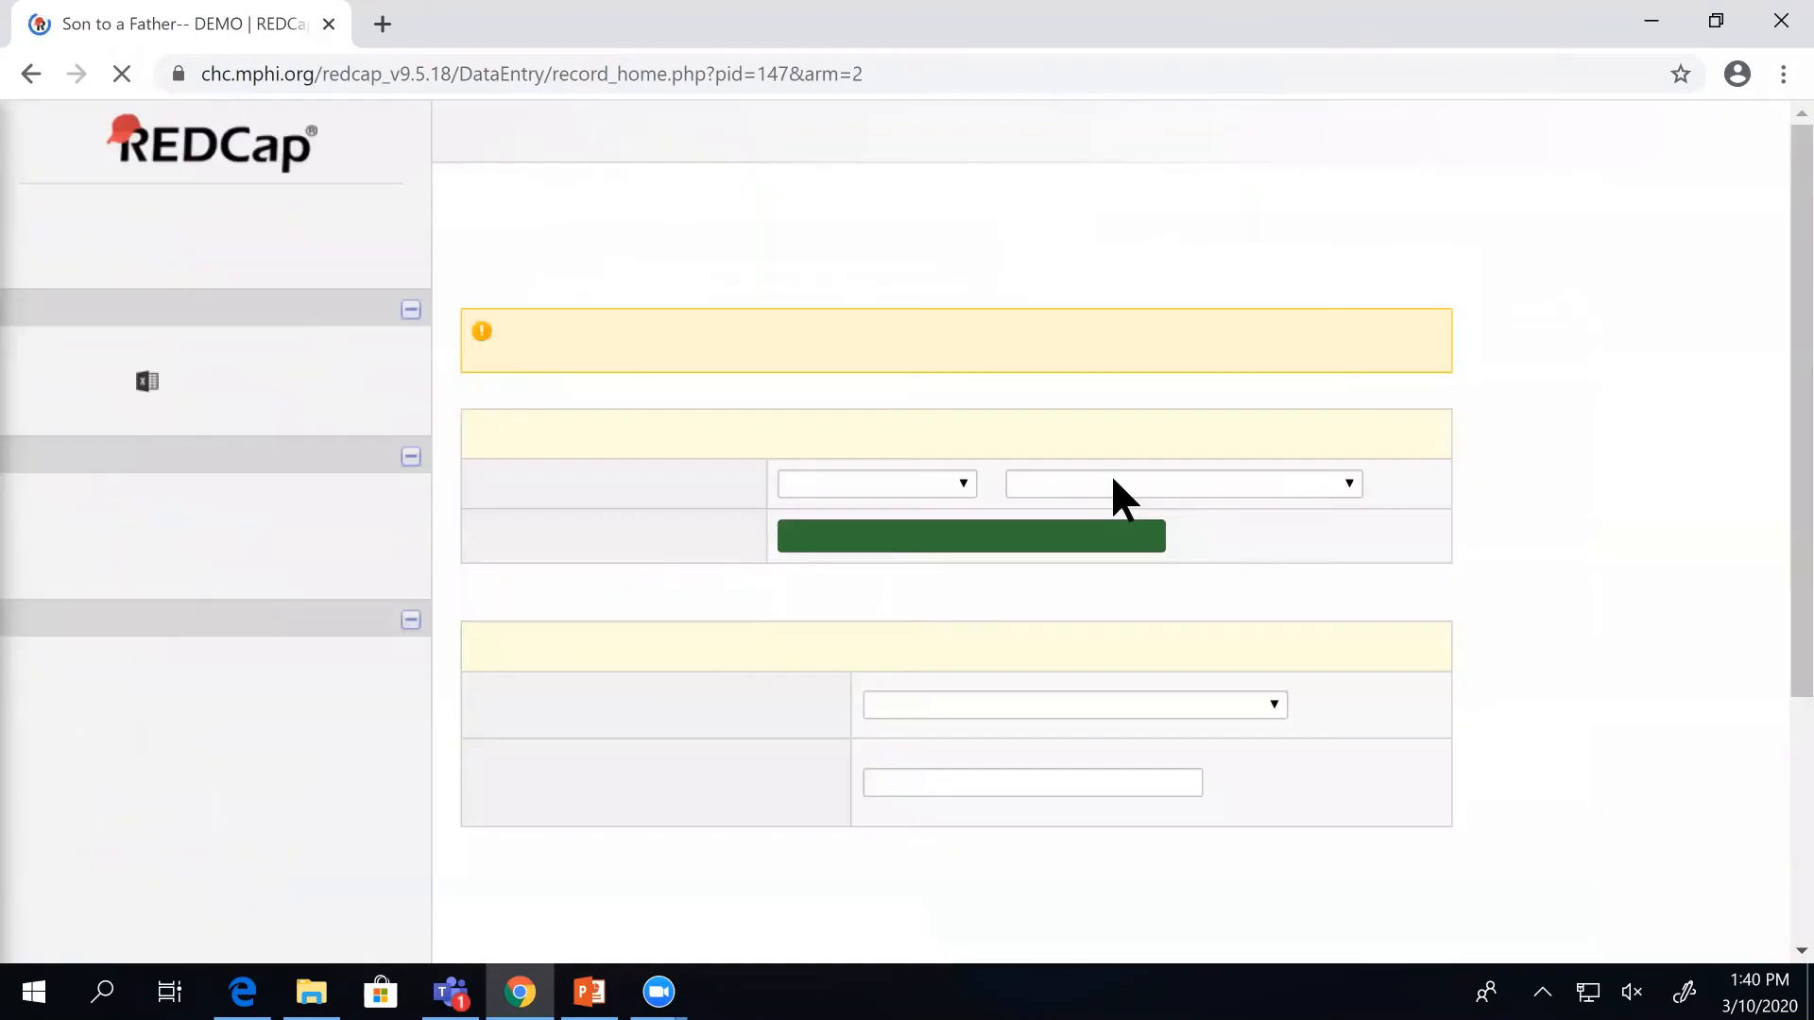
{"action": "left_click", "coordinate": [1113, 486]}
{"action": "left_click", "coordinate": [1145, 794]}
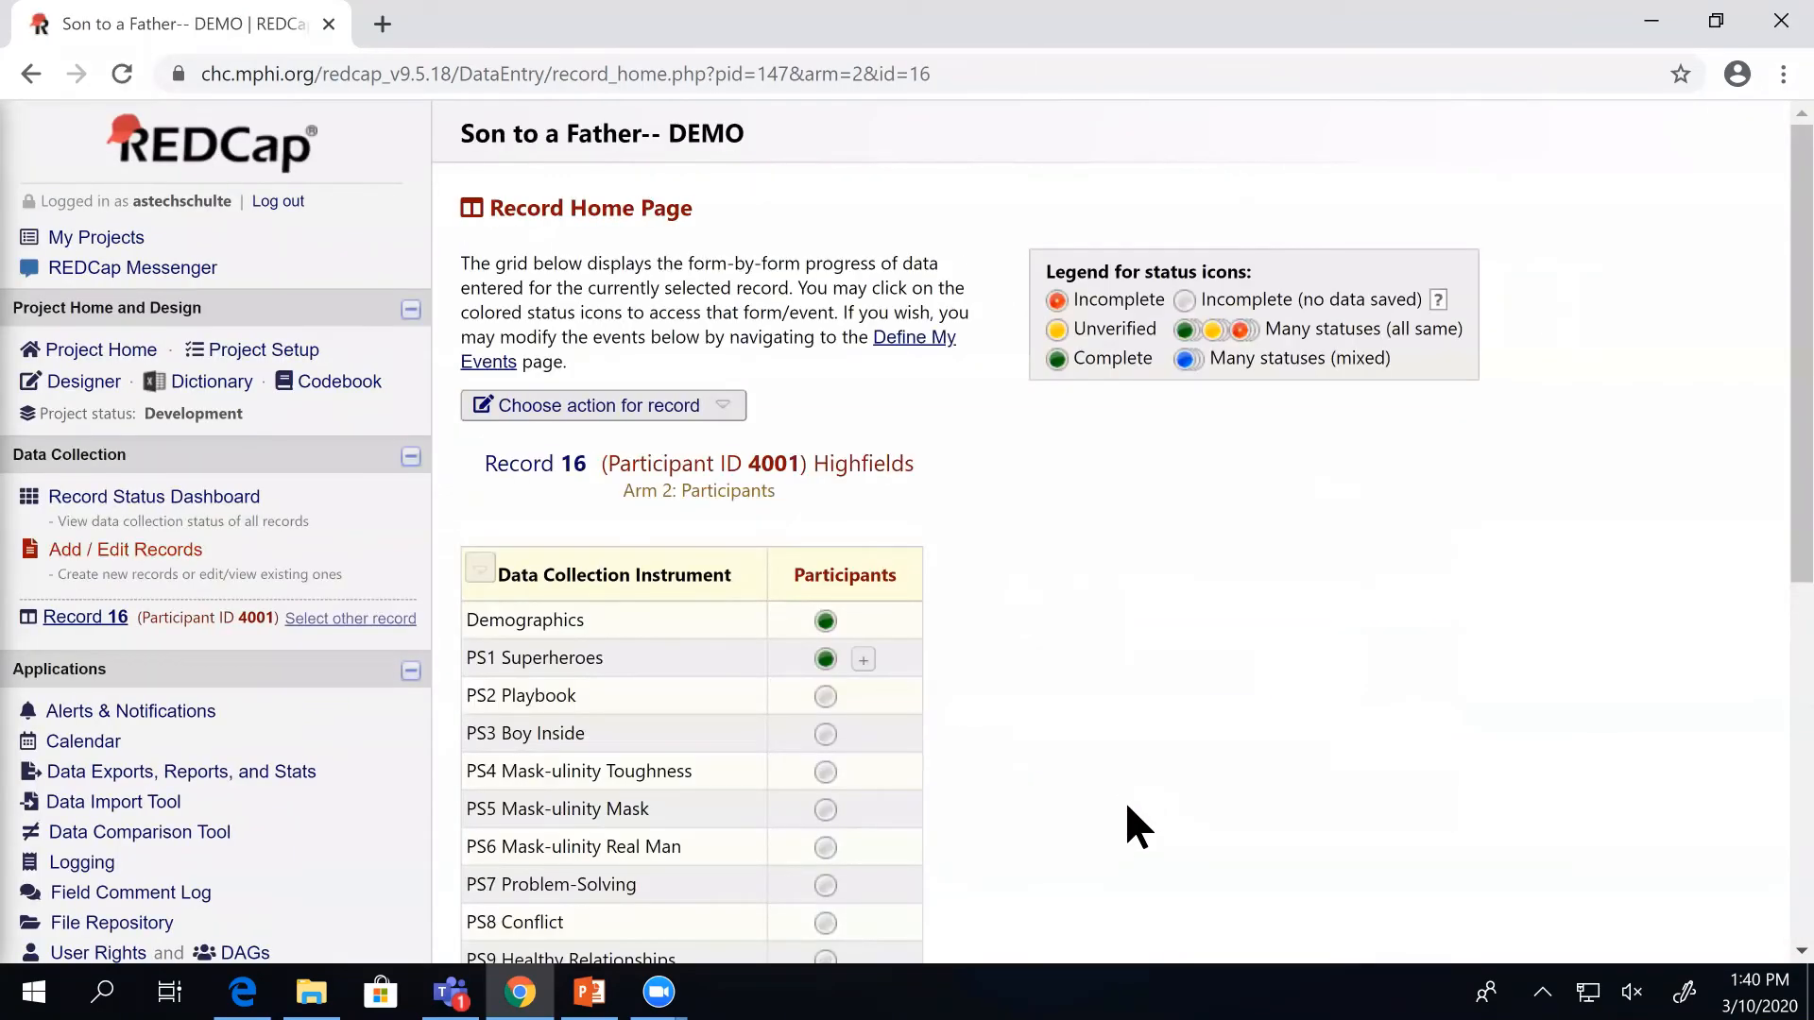
{"action": "scroll", "coordinate": [1127, 808], "scroll_direction": "down", "scroll_amount": 3}
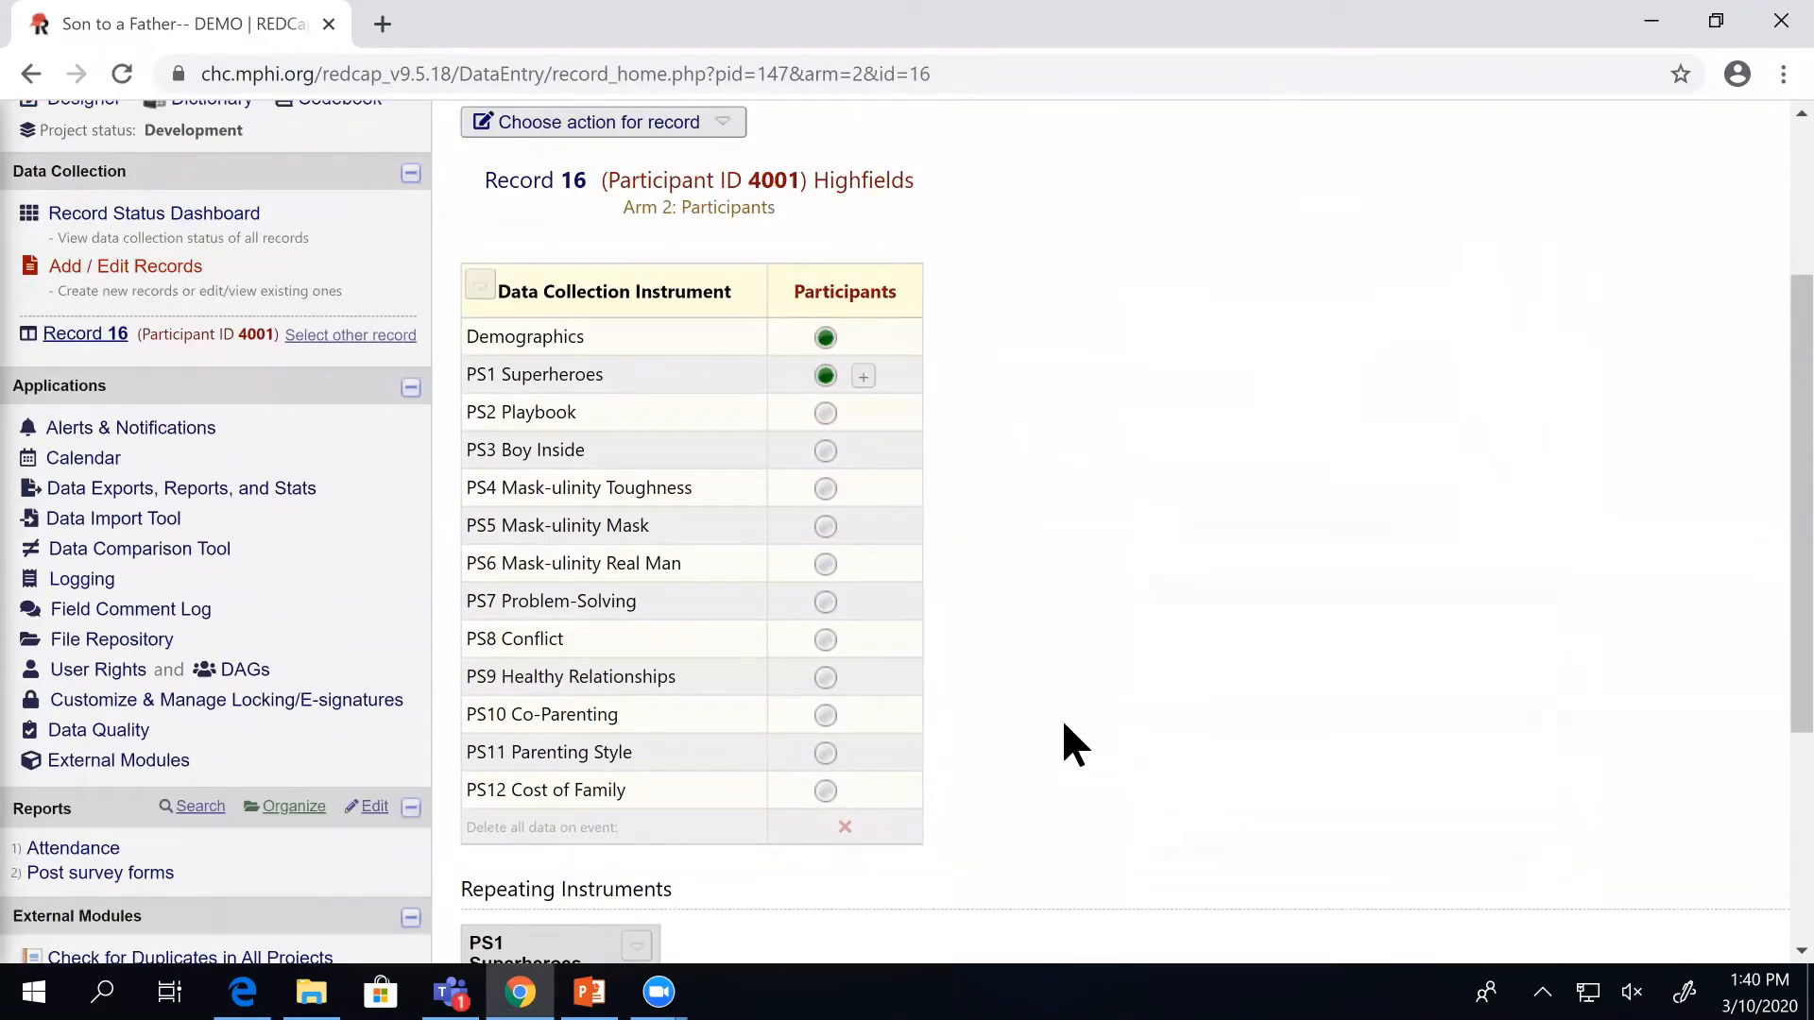
{"action": "left_click", "coordinate": [863, 377]}
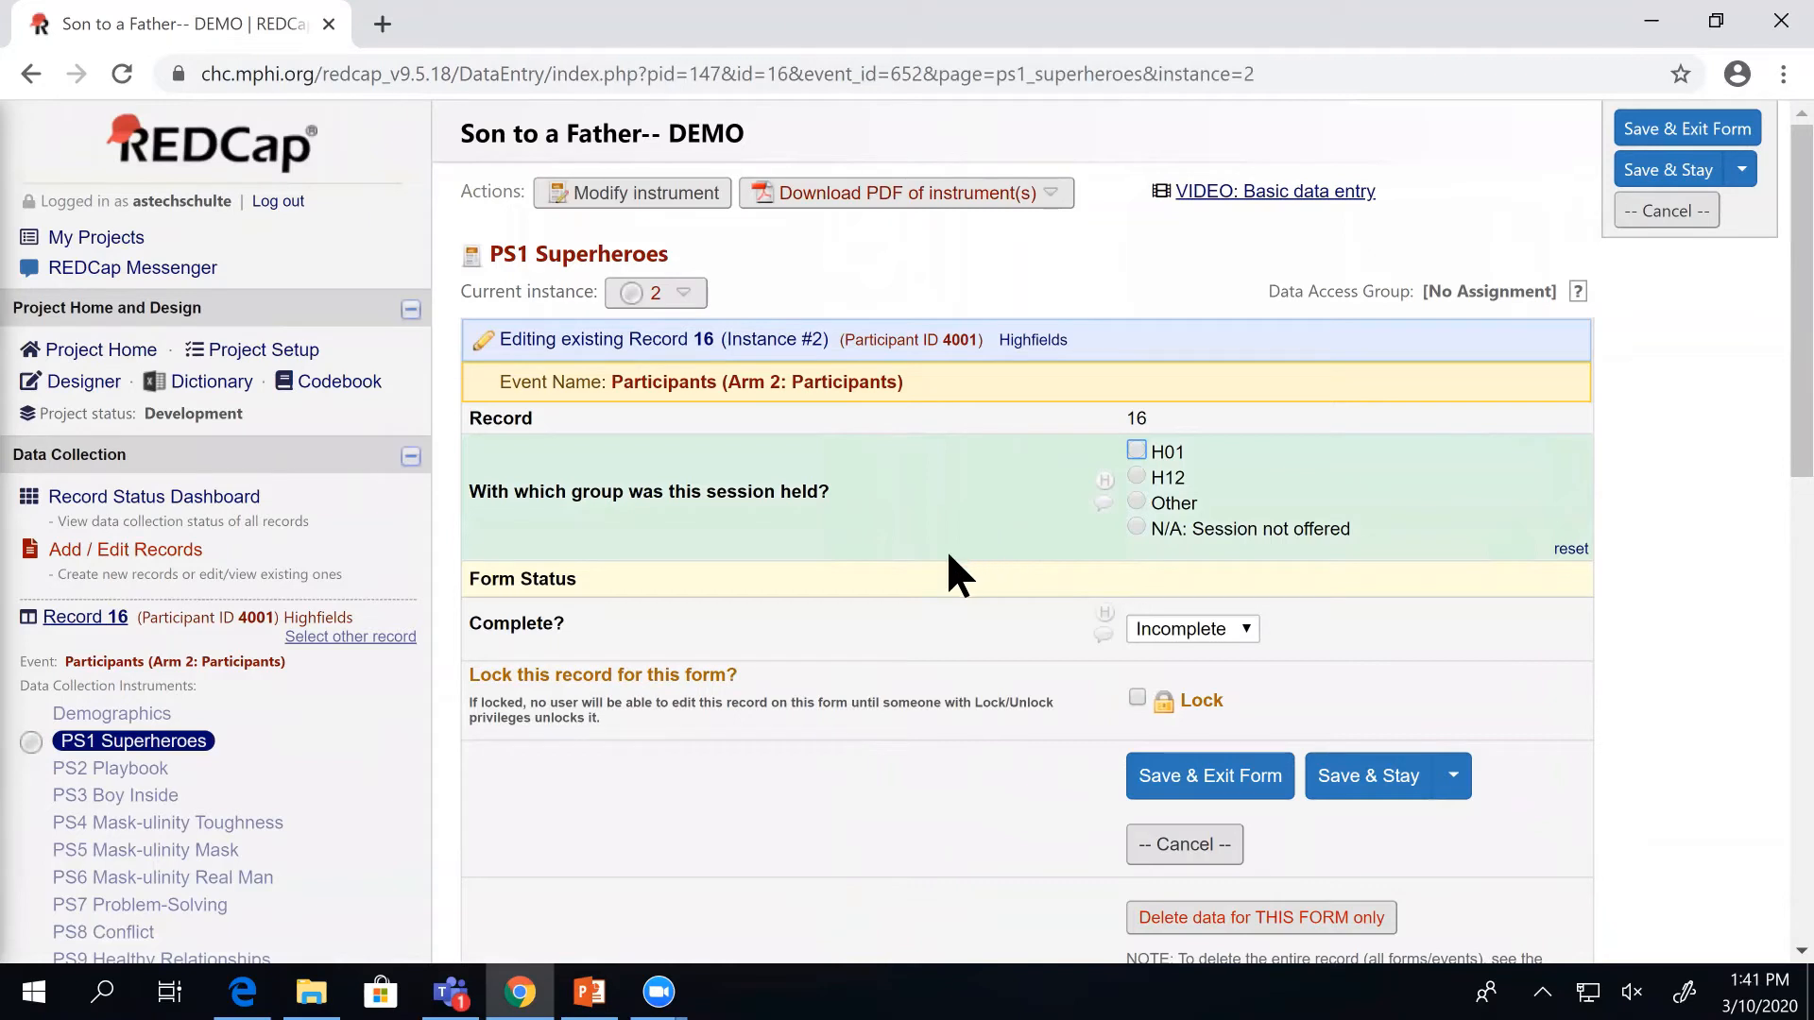
Reach record 16 through the Record Status Dashboard and open a new PS1 Superheroes instance from its Repeating Instruments section.
{"action": "left_click", "coordinate": [184, 509]}
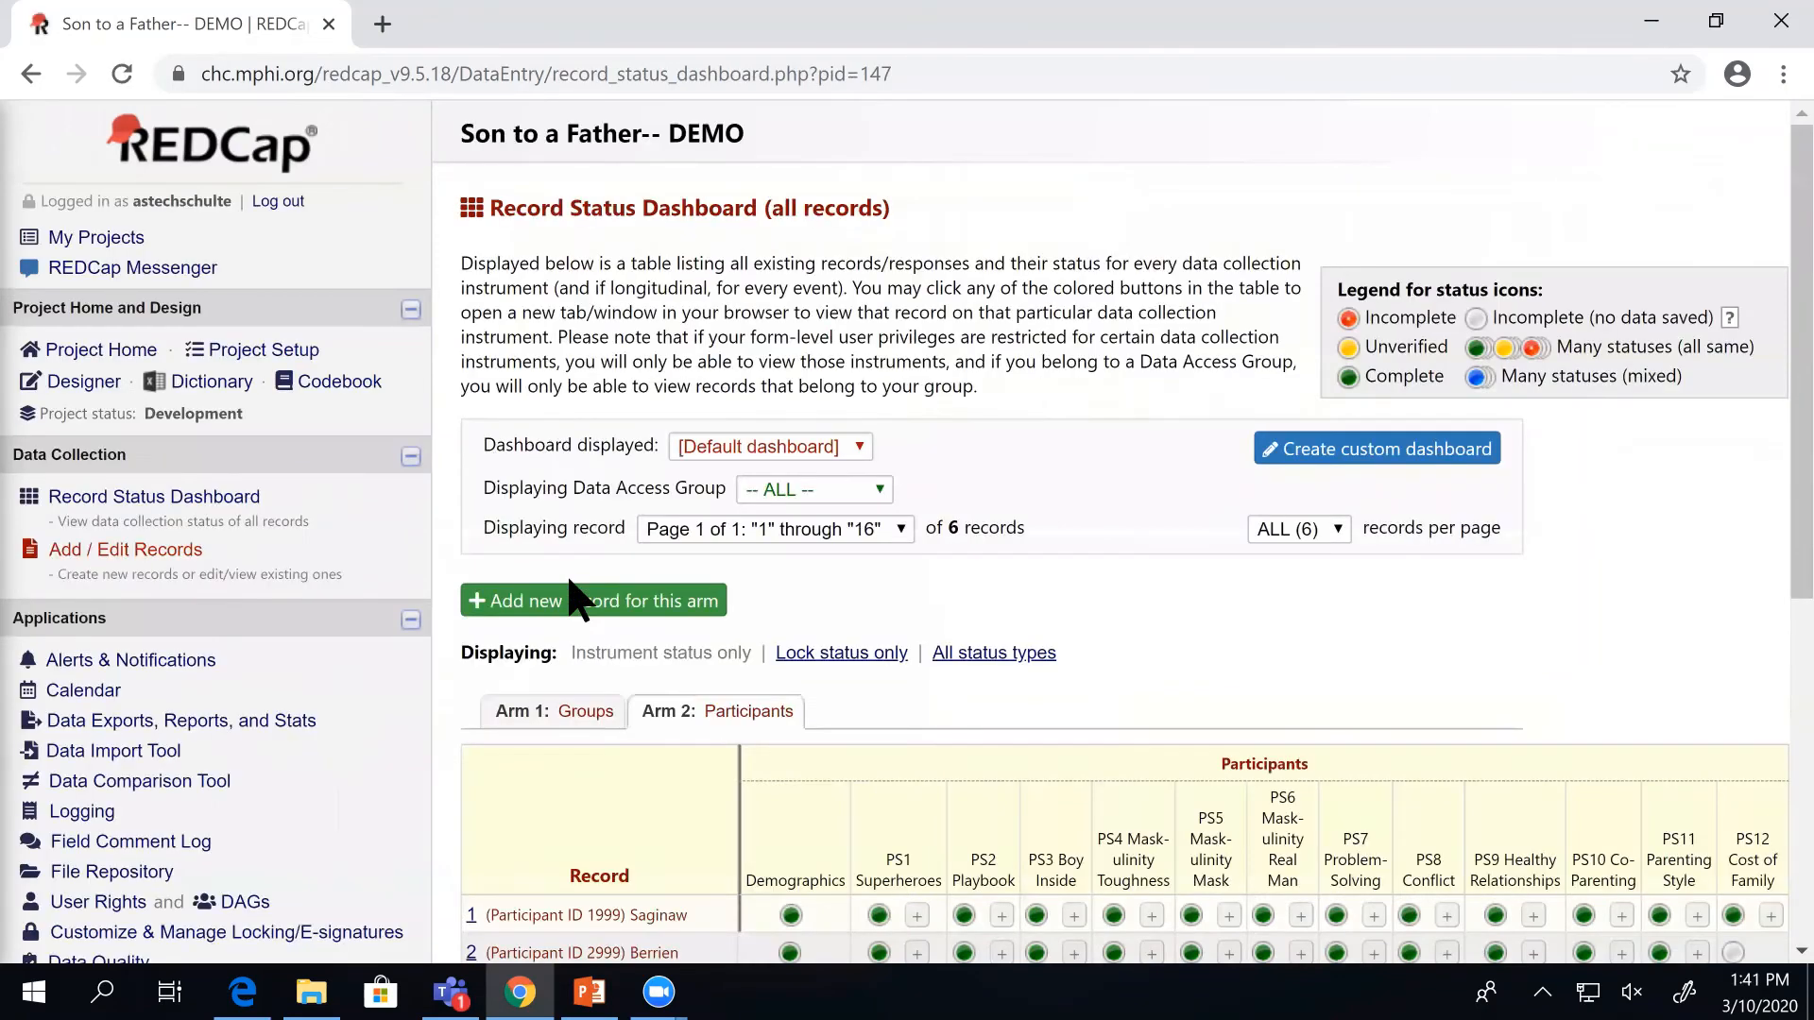
{"action": "scroll", "coordinate": [573, 602], "scroll_direction": "down", "scroll_amount": 7}
{"action": "left_click", "coordinate": [476, 483]}
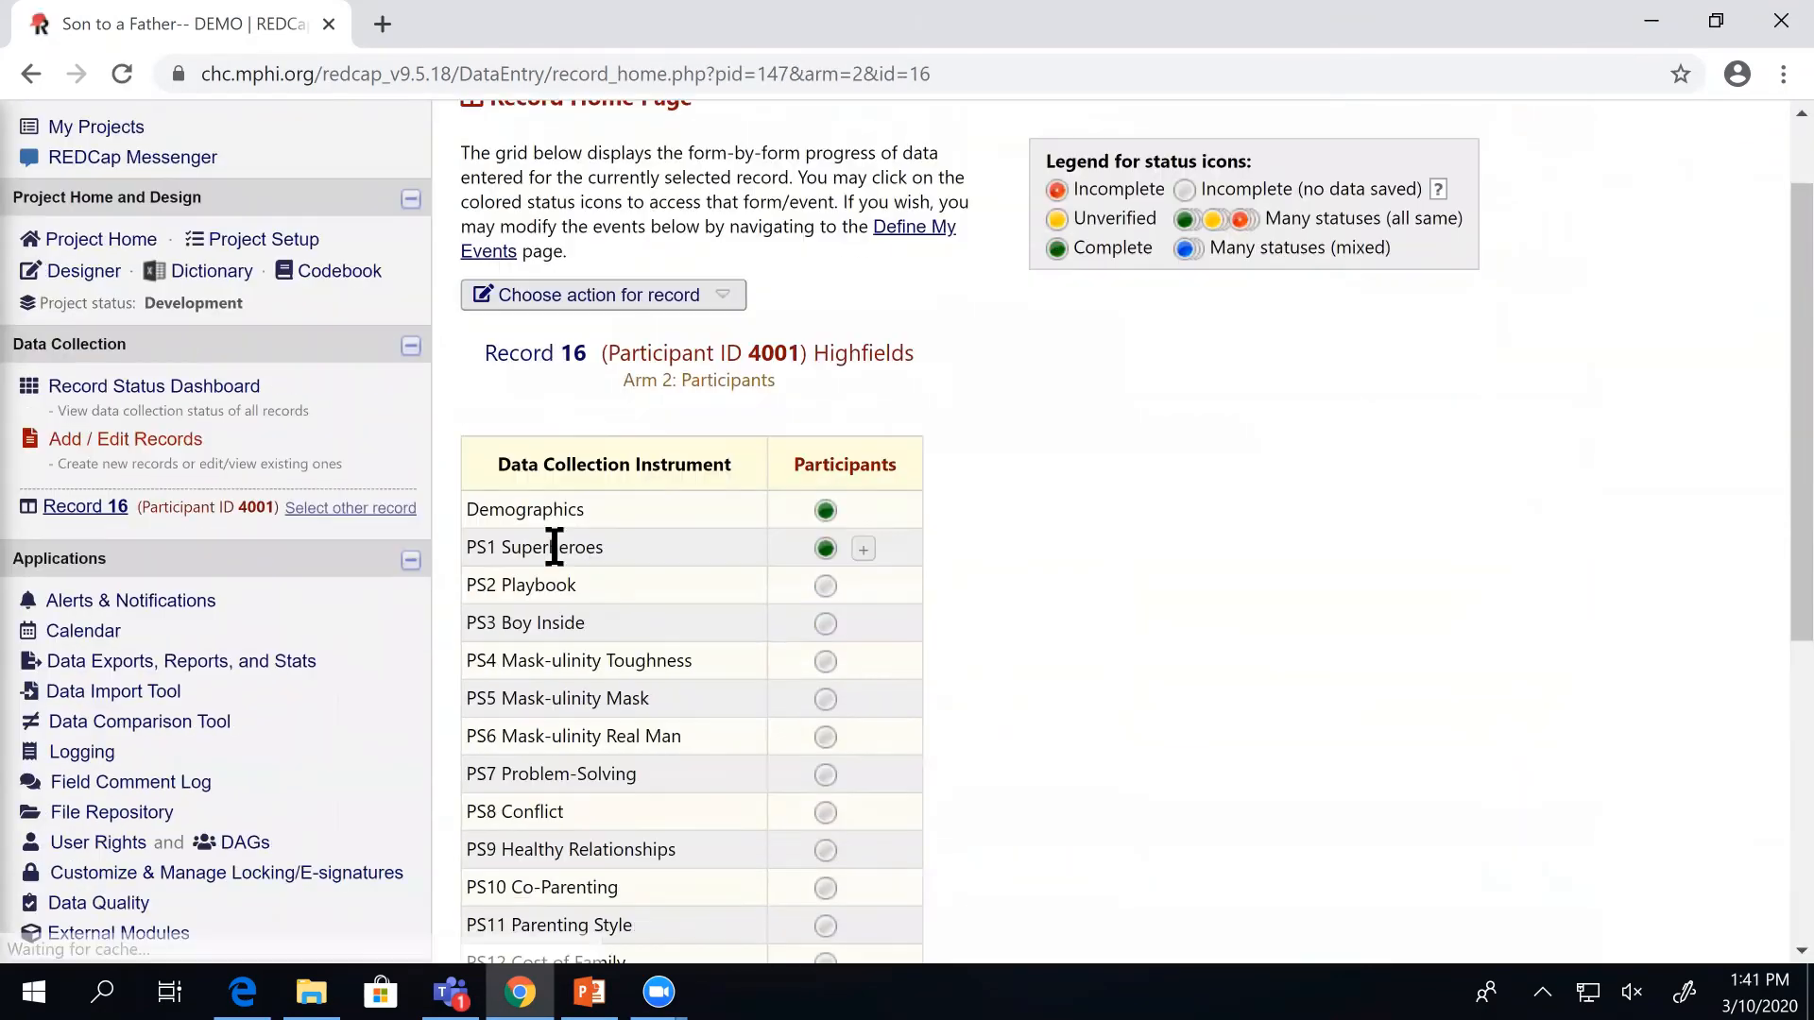
{"action": "scroll", "coordinate": [554, 545], "scroll_direction": "down", "scroll_amount": 5}
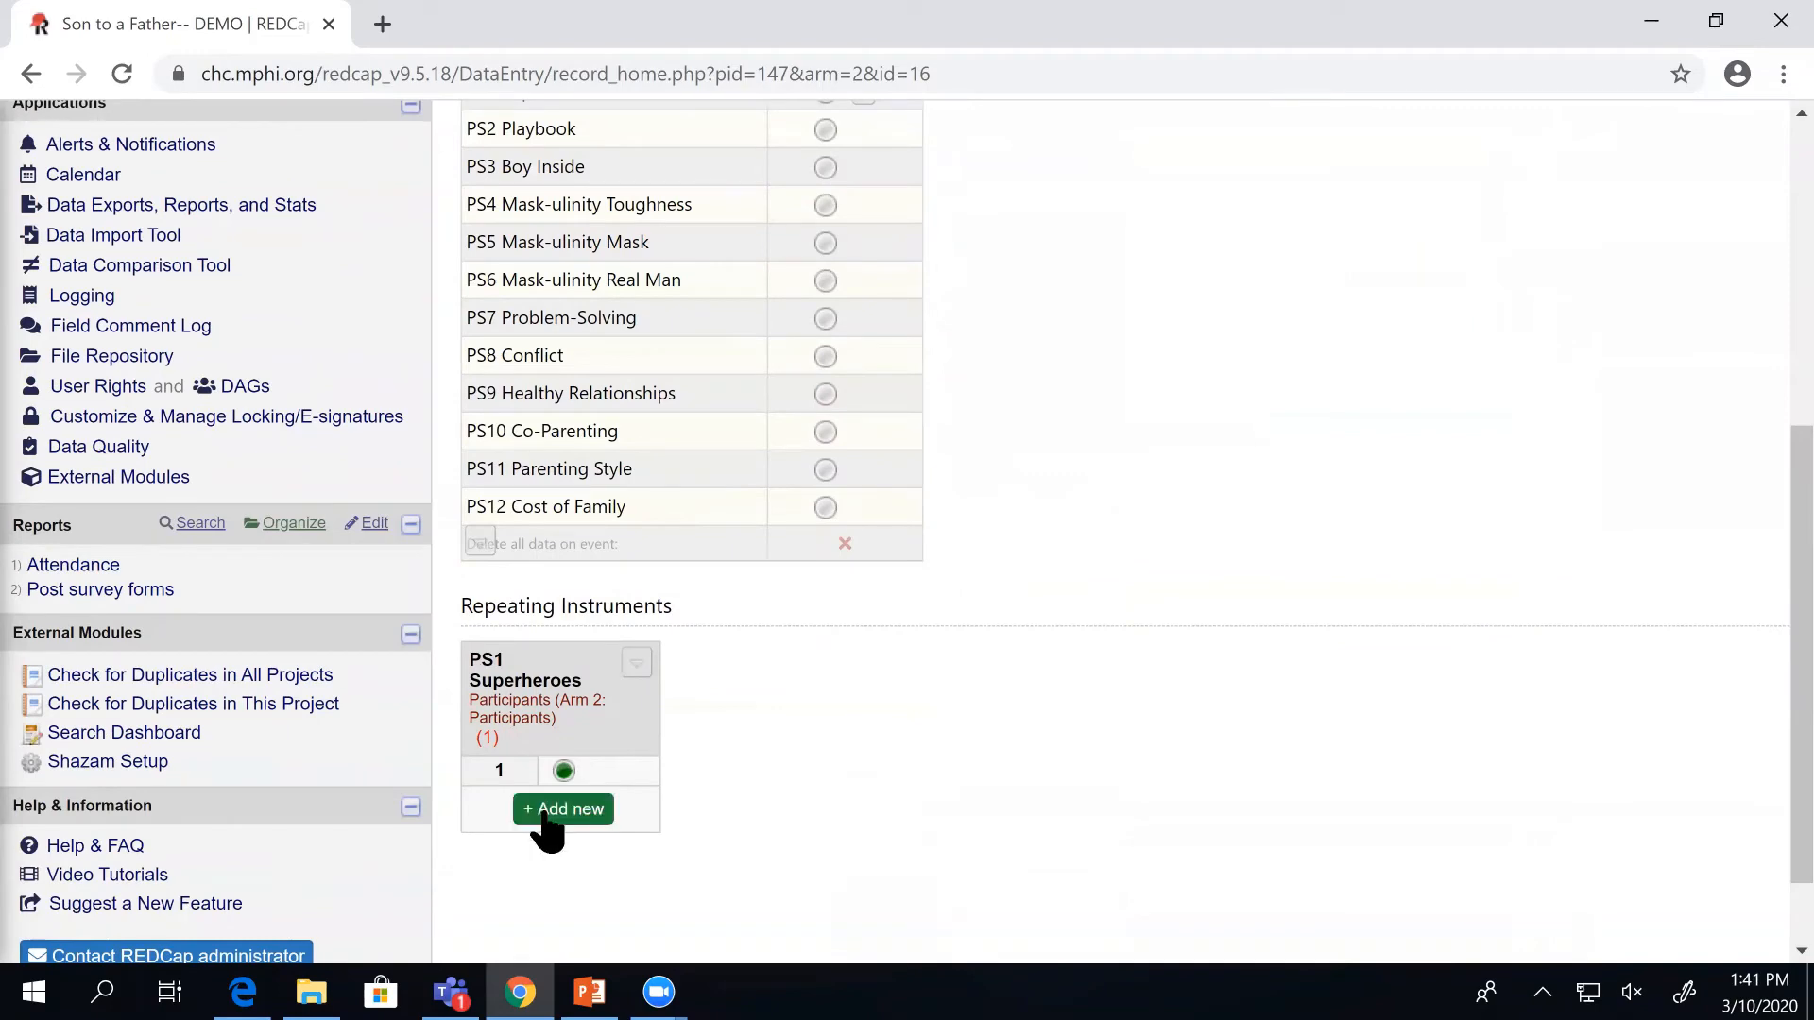
{"action": "left_click", "coordinate": [546, 810]}
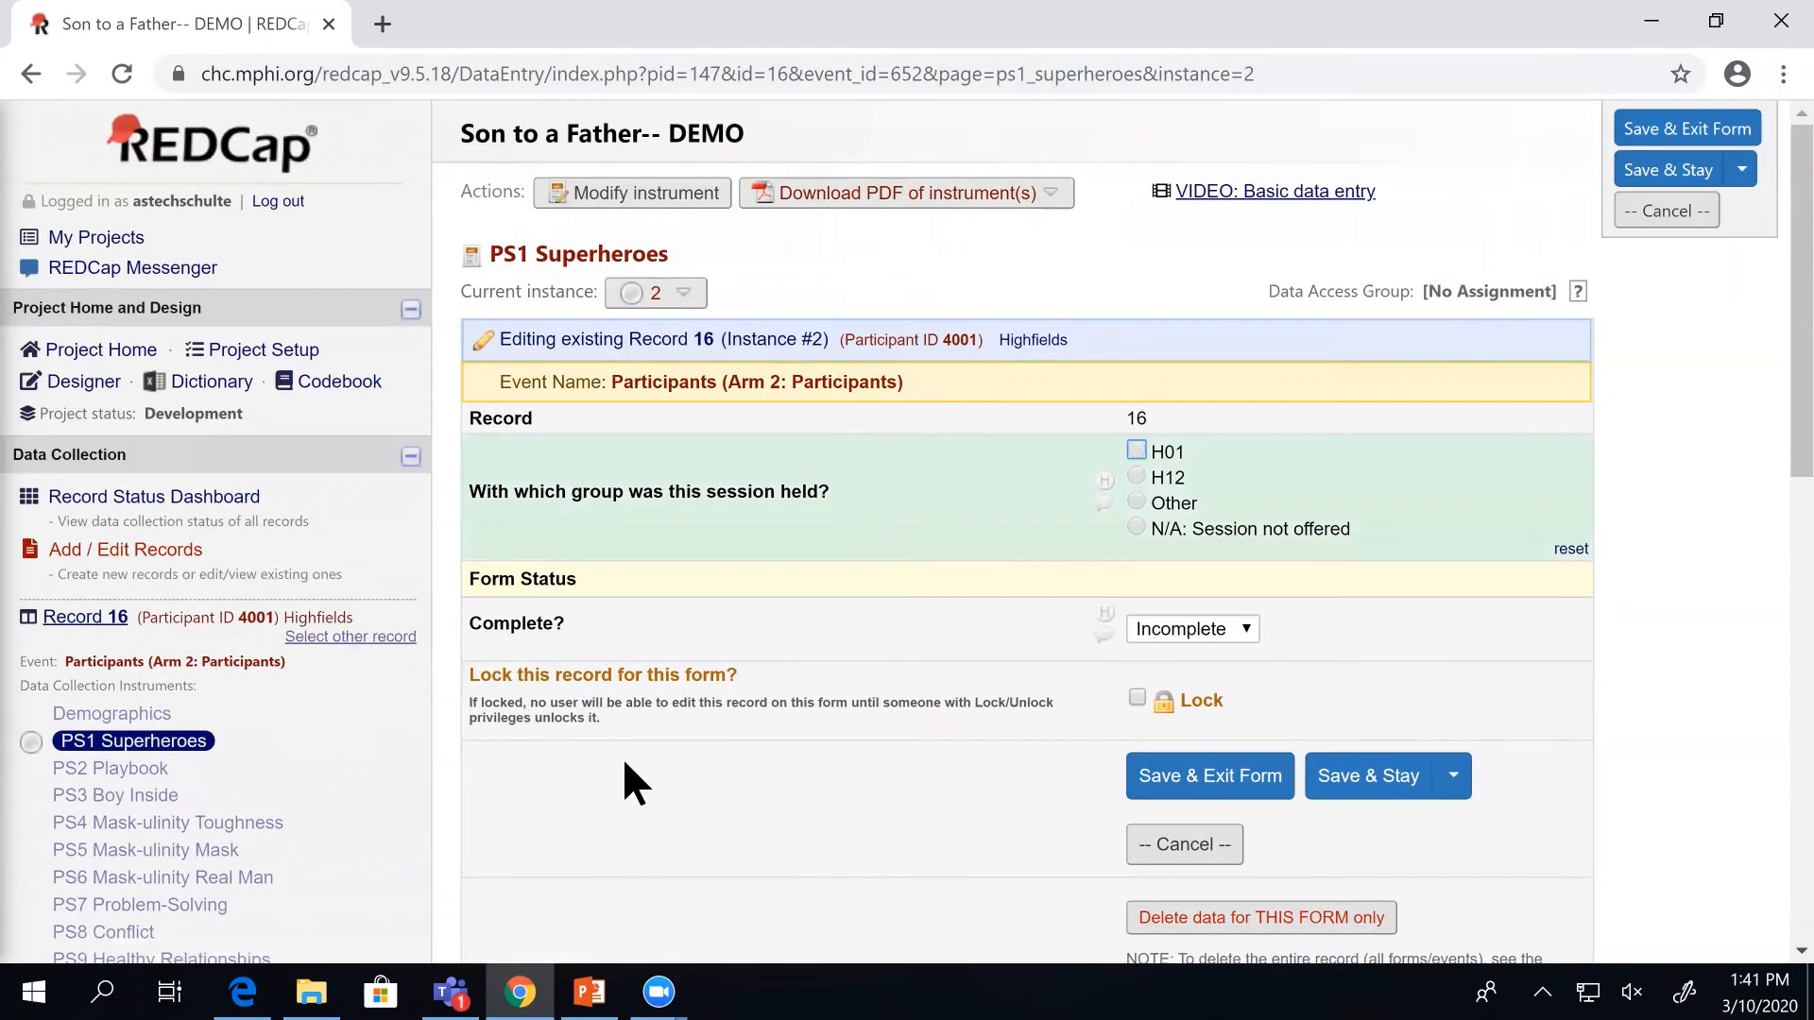
Leave the blank PS1 form, reopen record 16 through the Record Status Dashboard, and examine its Repeating Instruments section.
{"action": "scroll", "coordinate": [623, 764], "scroll_direction": "down", "scroll_amount": 1}
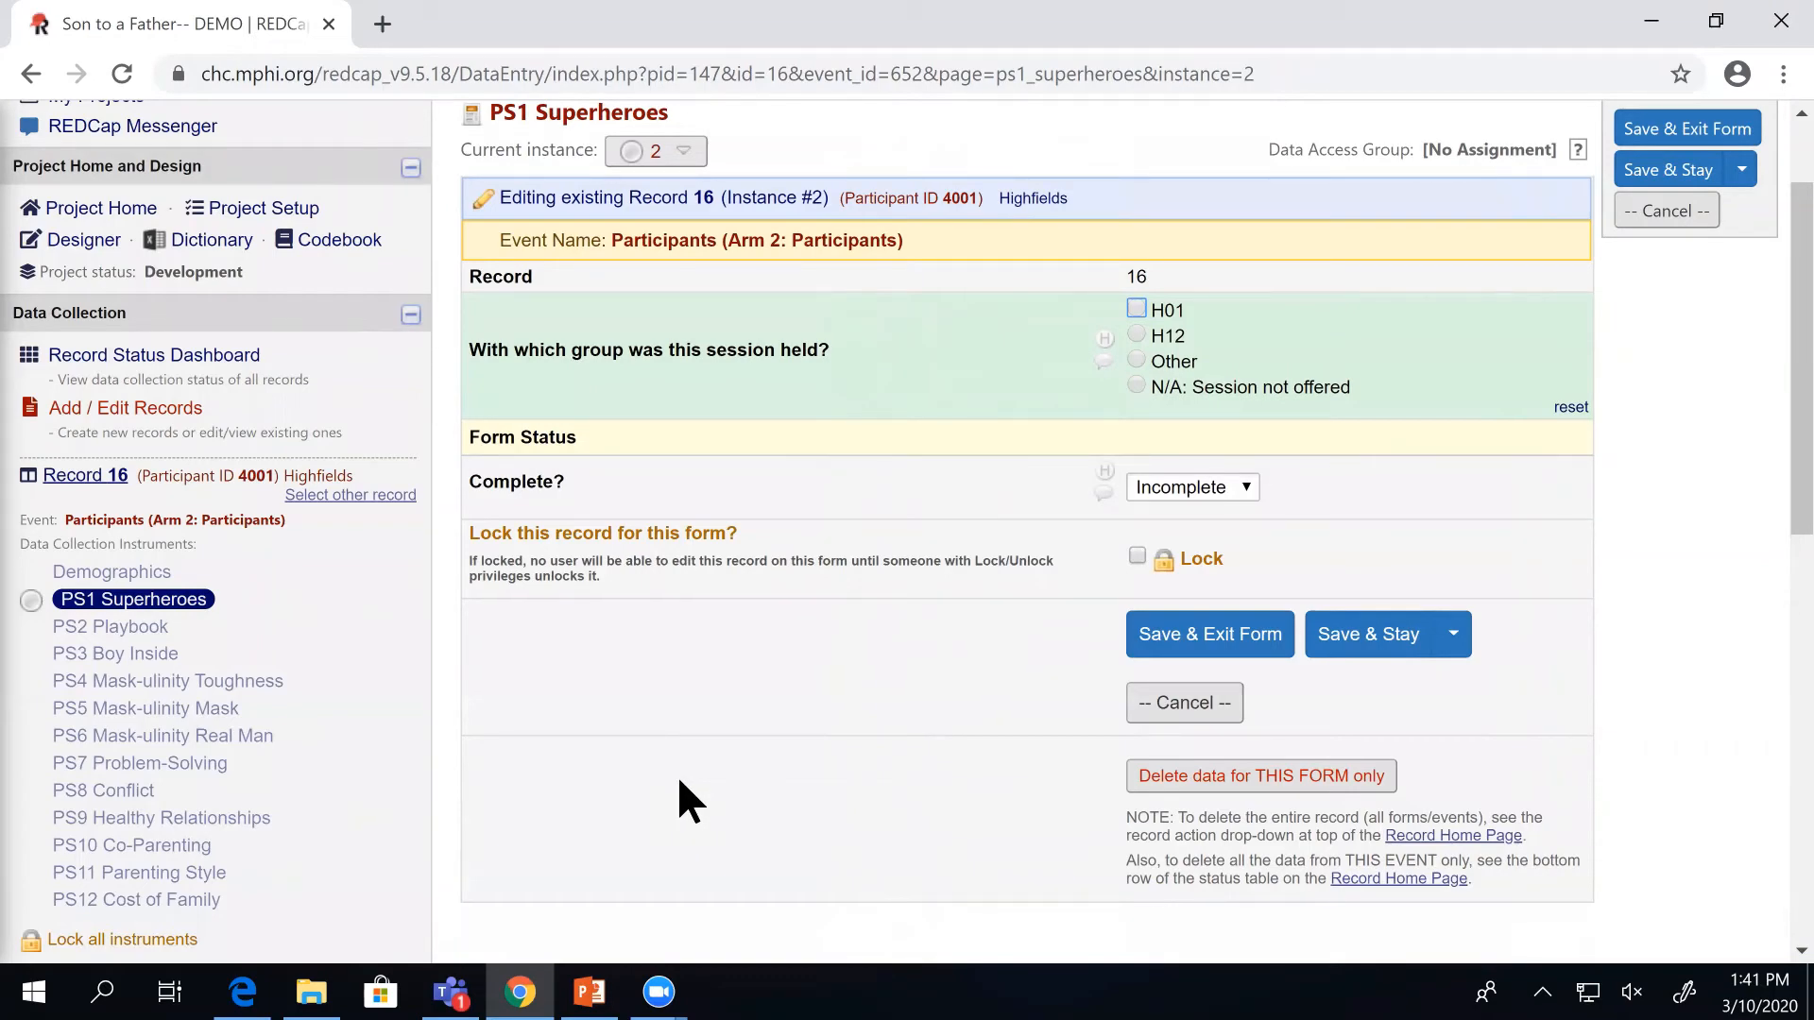
{"action": "scroll", "coordinate": [189, 529], "scroll_direction": "up", "scroll_amount": 1}
{"action": "left_click", "coordinate": [70, 498]}
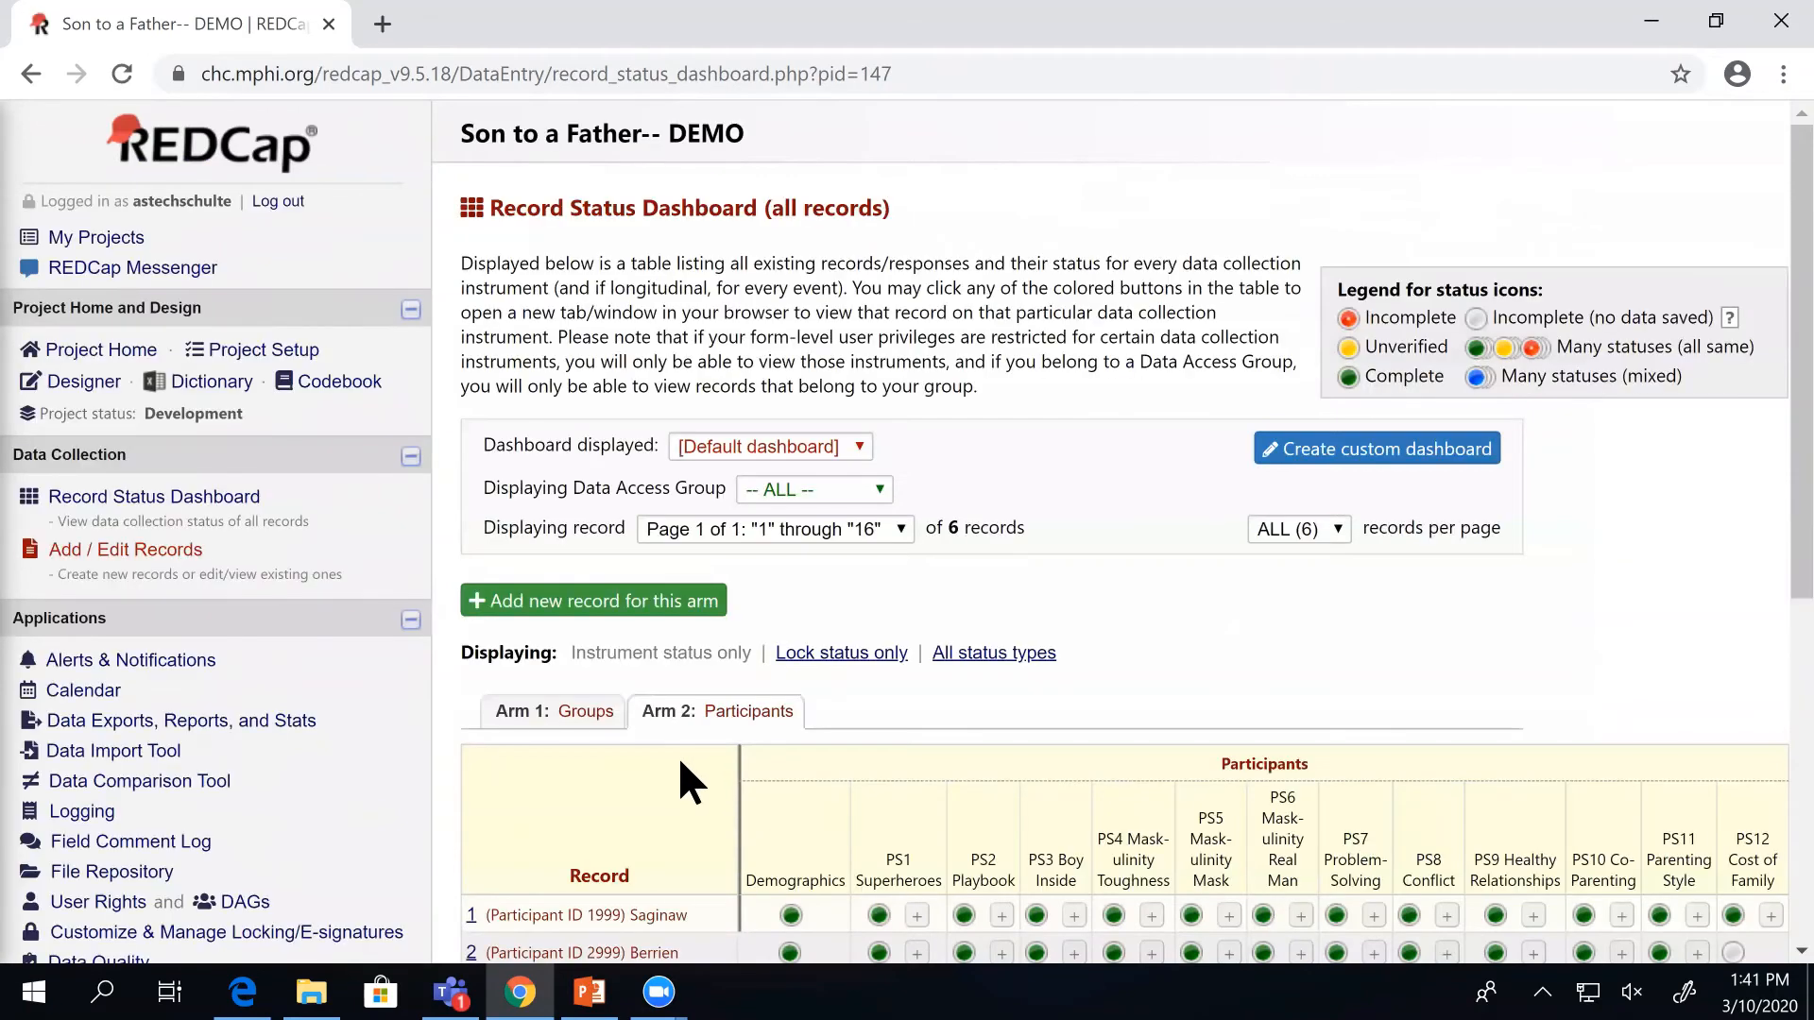
{"action": "scroll", "coordinate": [677, 756], "scroll_direction": "down", "scroll_amount": 2}
{"action": "scroll", "coordinate": [519, 820], "scroll_direction": "down", "scroll_amount": 3}
{"action": "scroll", "coordinate": [483, 832], "scroll_direction": "down", "scroll_amount": 1}
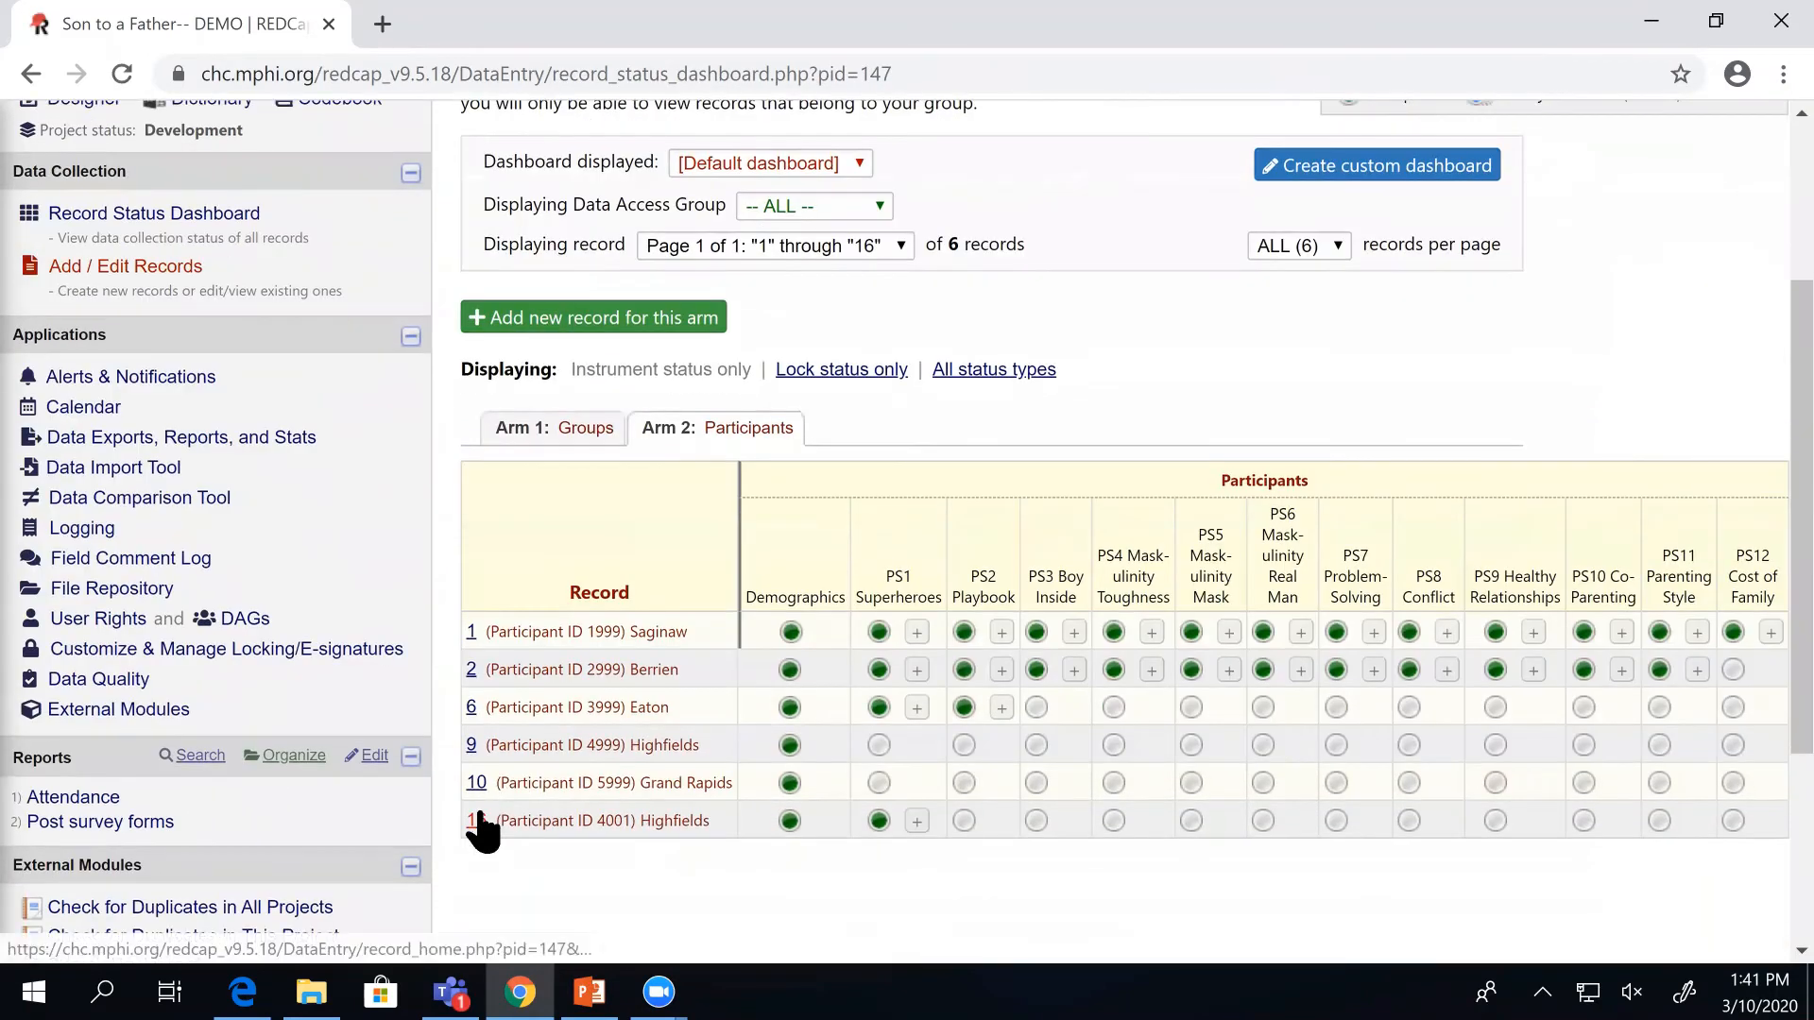
{"action": "left_click", "coordinate": [472, 821]}
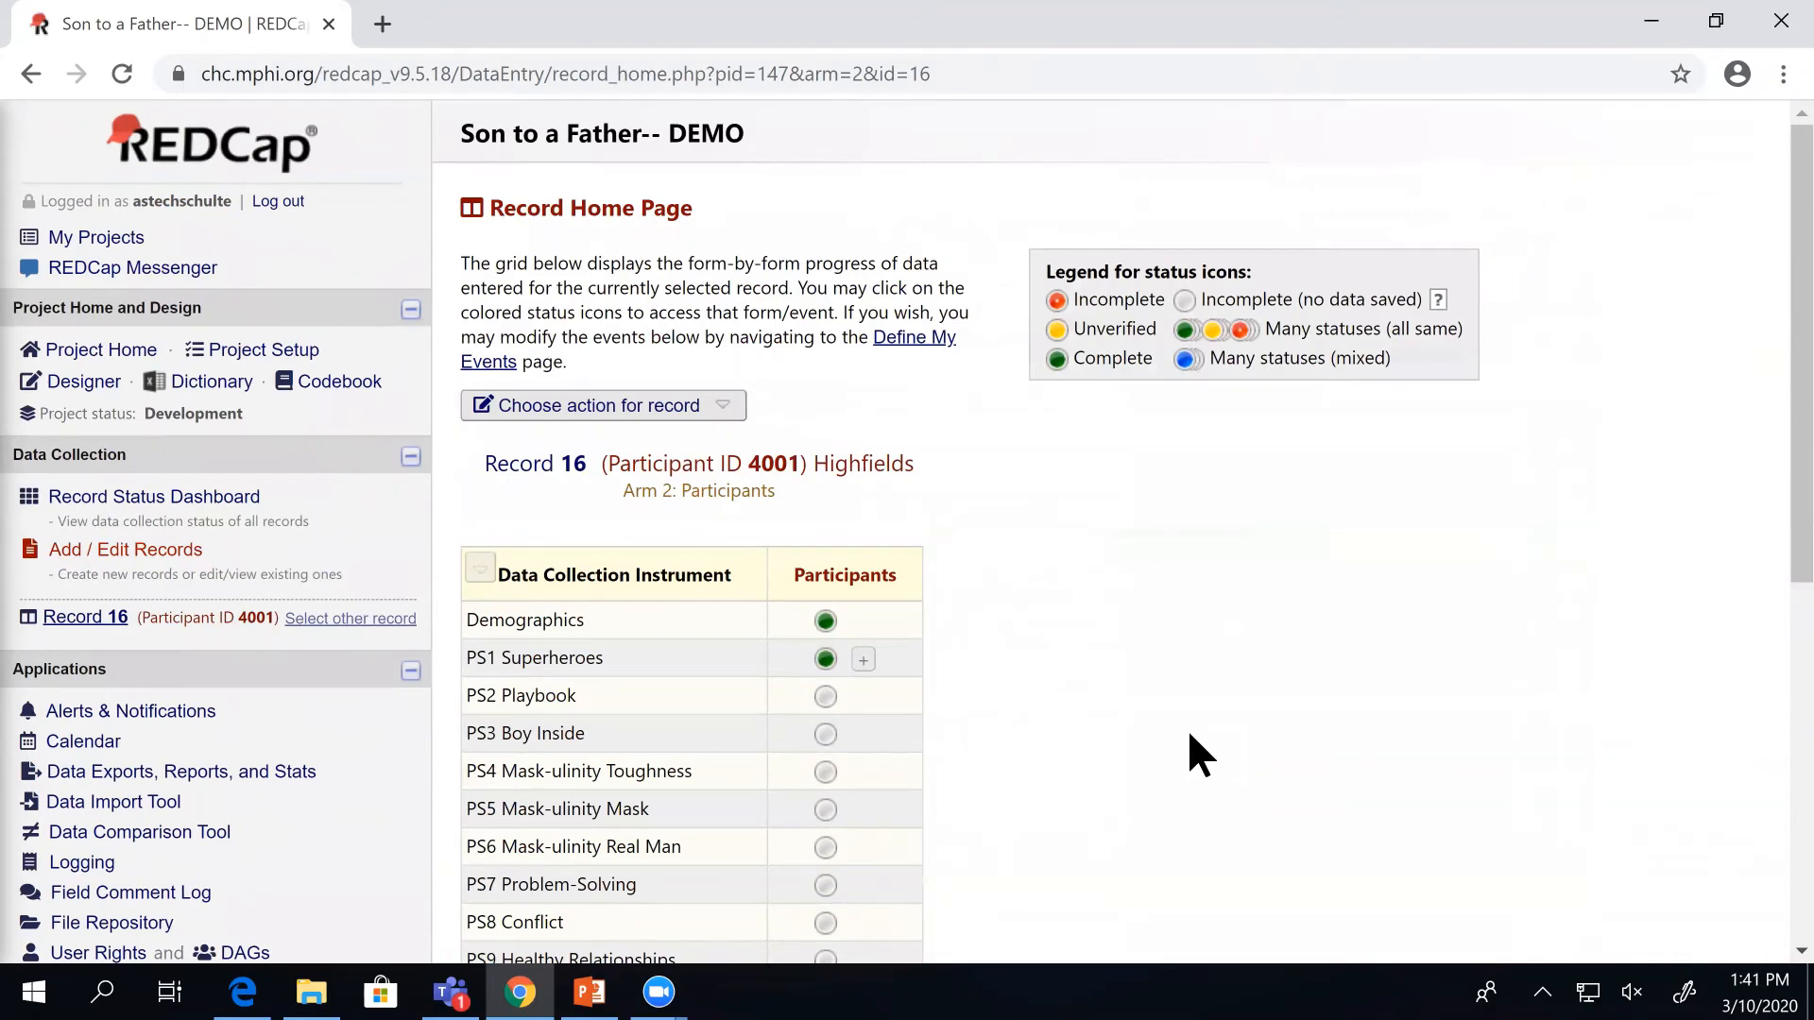
{"action": "scroll", "coordinate": [1189, 734], "scroll_direction": "down", "scroll_amount": 5}
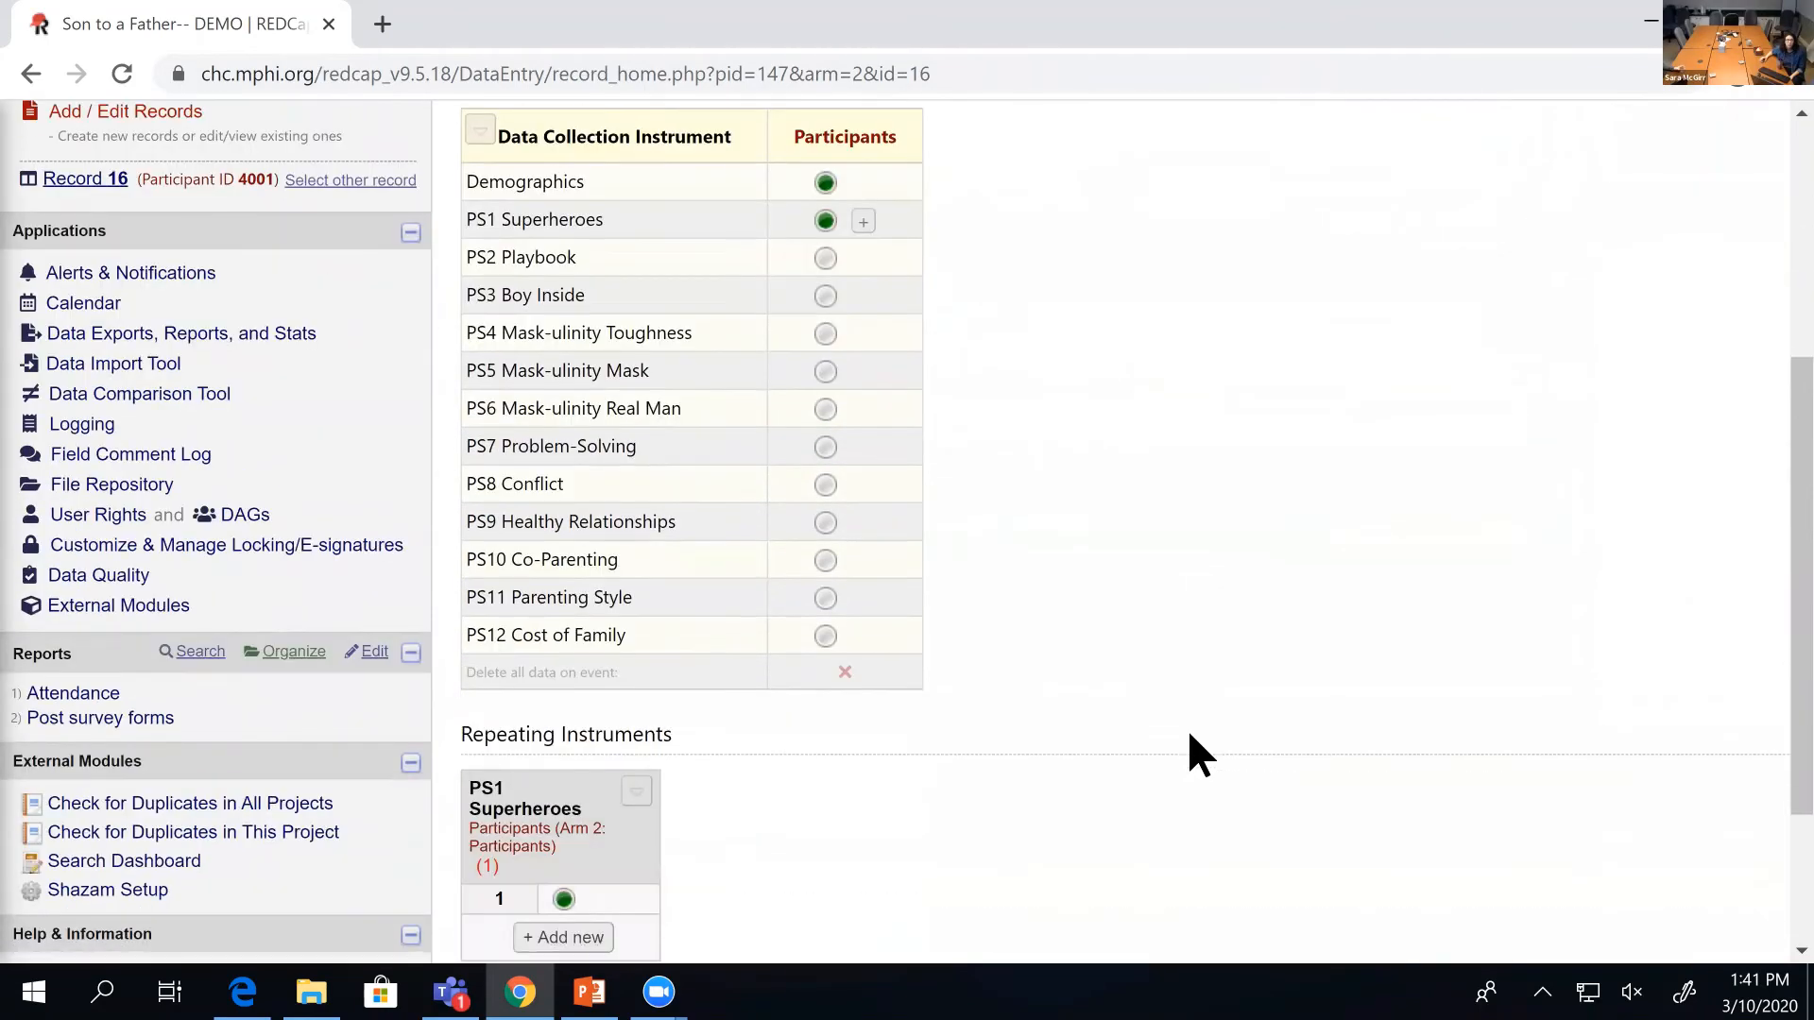
{"action": "scroll", "coordinate": [1198, 754], "scroll_direction": "down", "scroll_amount": 2}
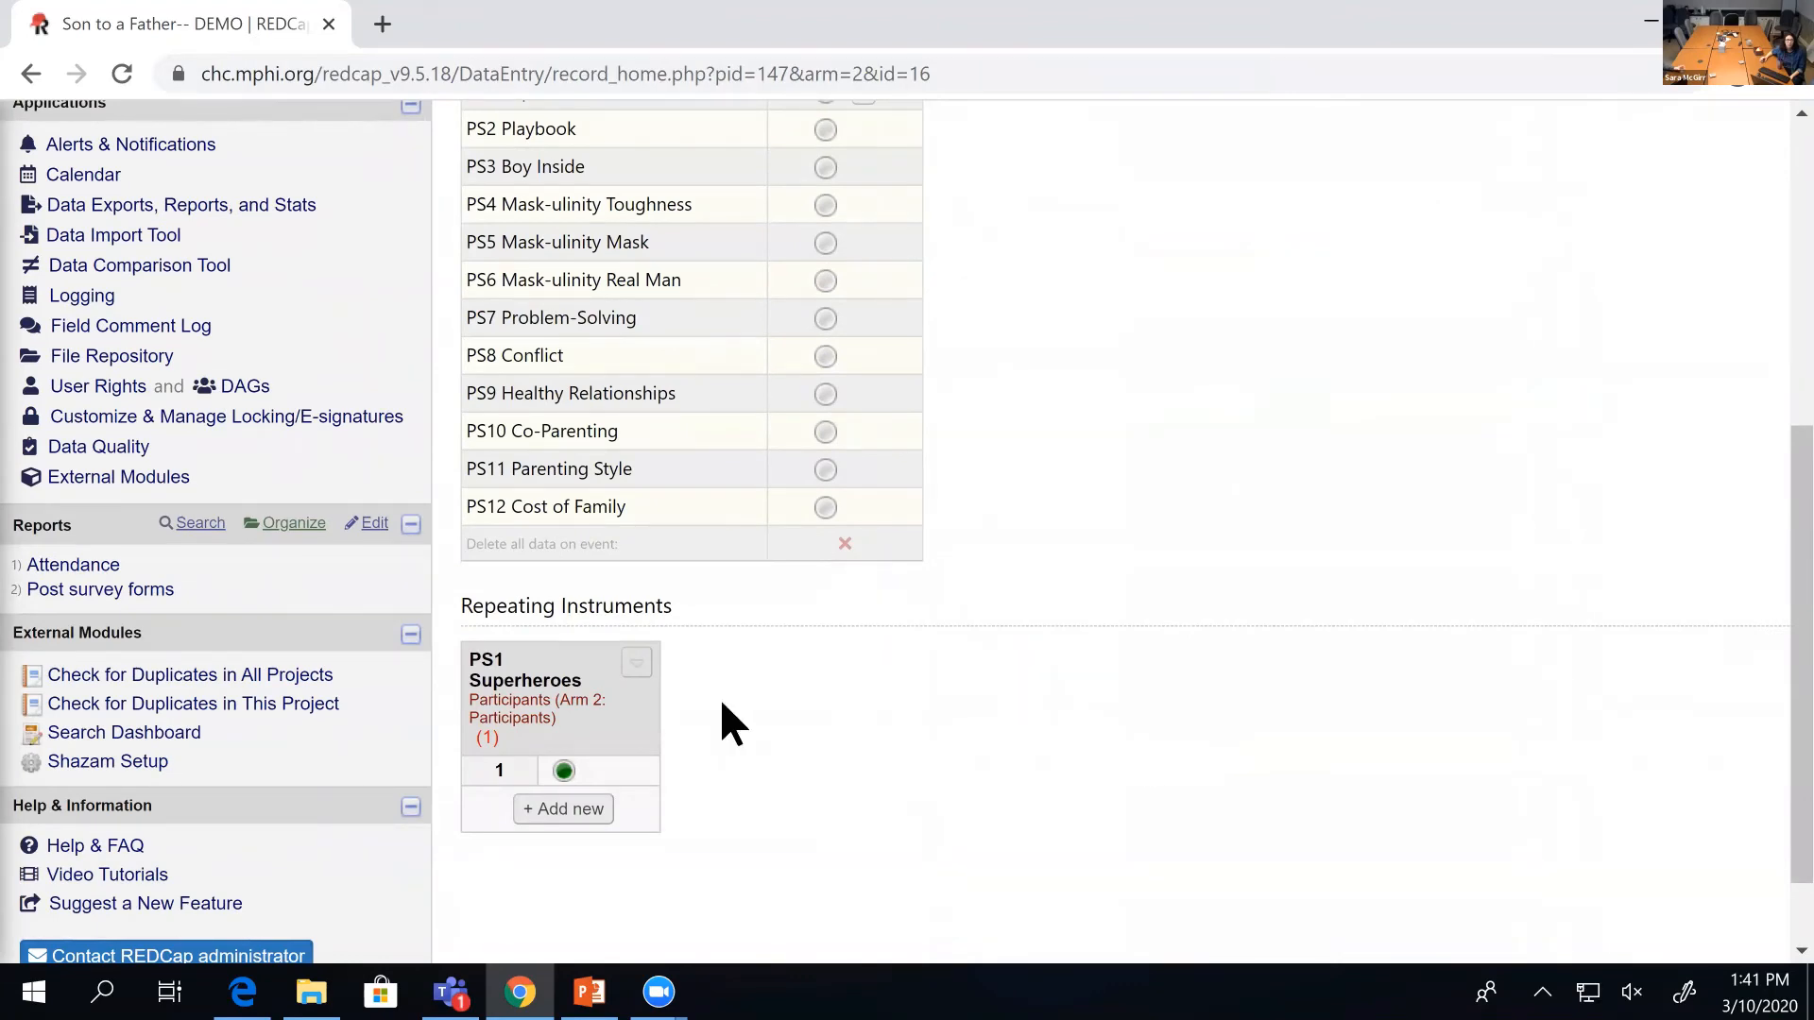
Return to the Record Status Dashboard to check the participants' status grid, and view record 16's instrument list again.
{"action": "scroll", "coordinate": [179, 453], "scroll_direction": "up", "scroll_amount": 5}
{"action": "left_click", "coordinate": [123, 357]}
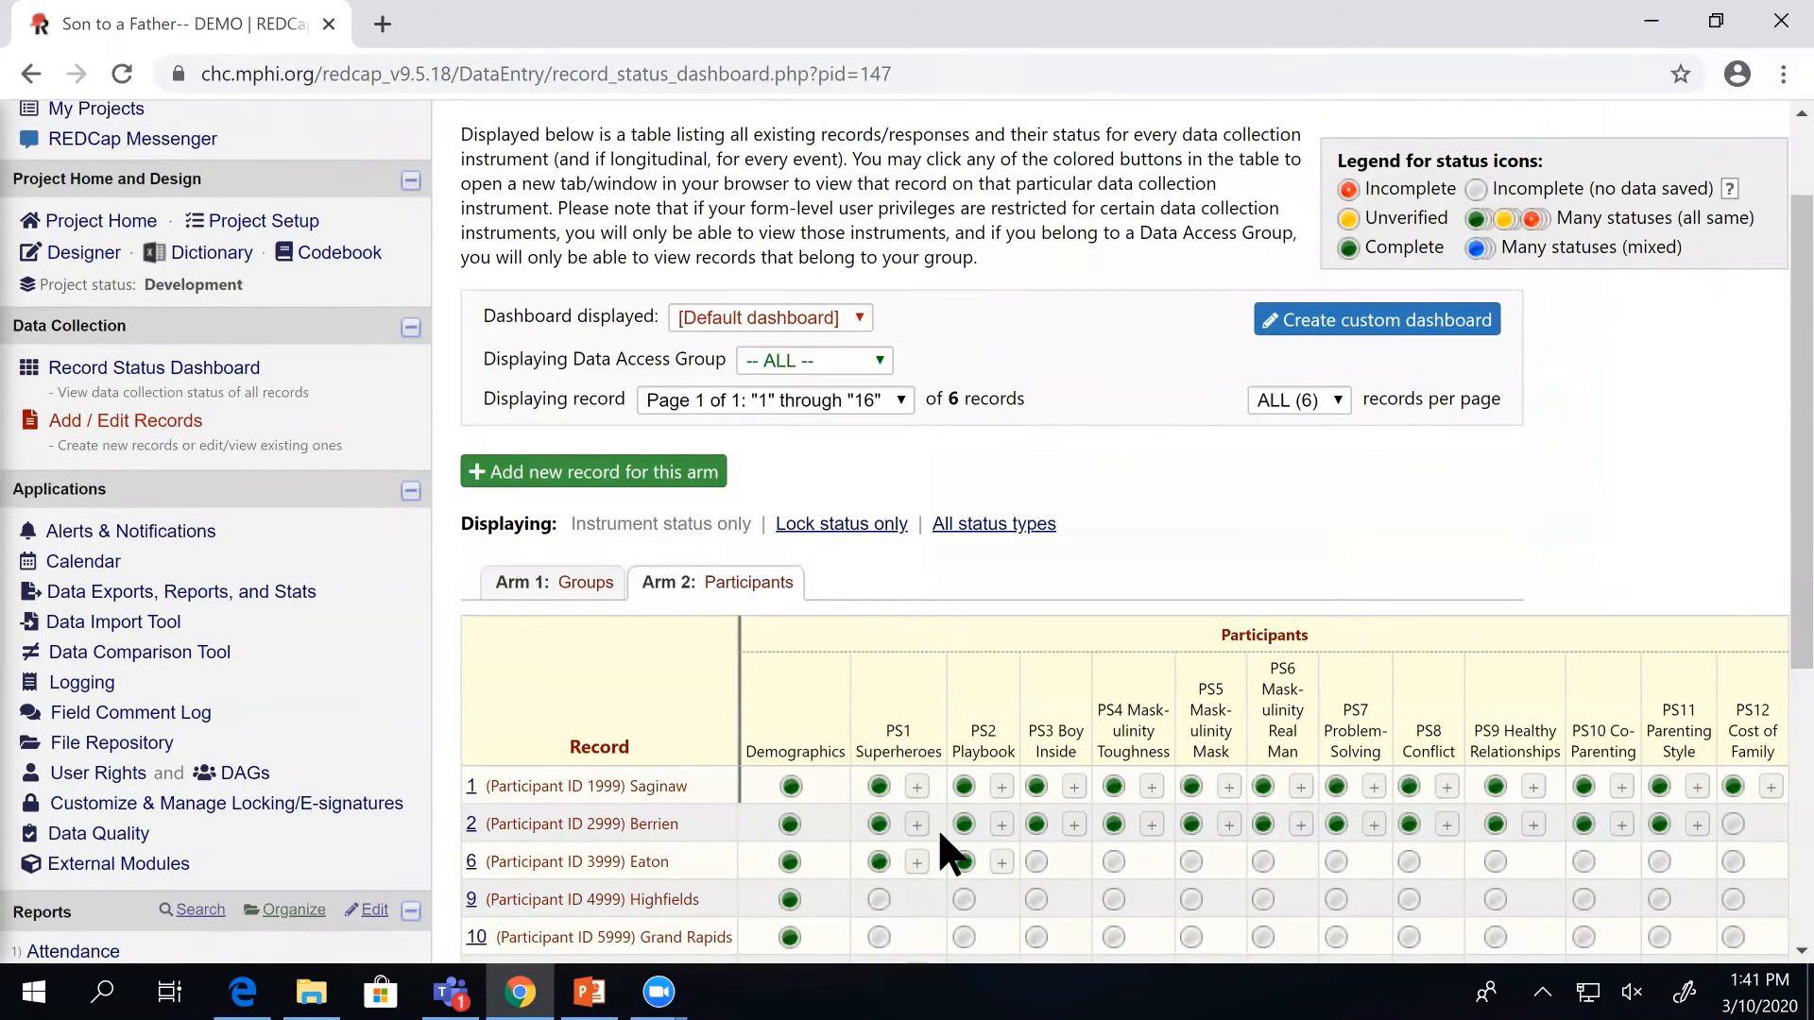
{"action": "scroll", "coordinate": [940, 832], "scroll_direction": "down", "scroll_amount": 4}
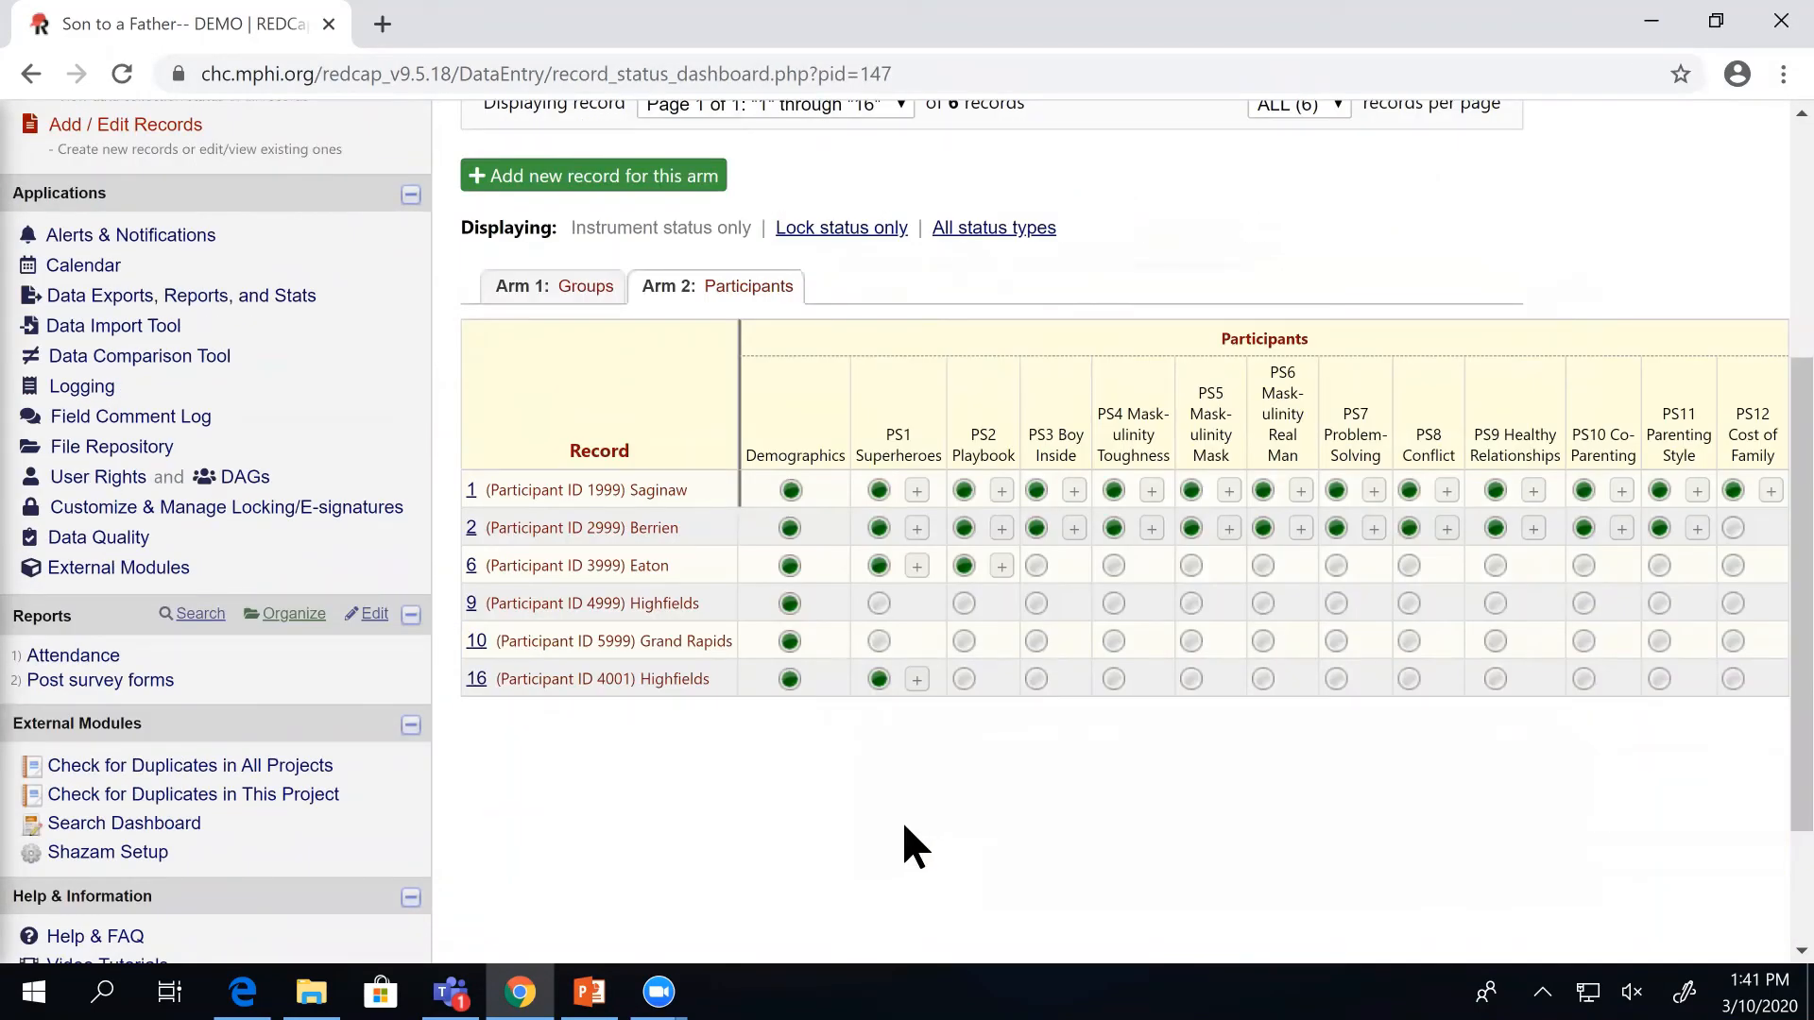
{"action": "left_click", "coordinate": [476, 679]}
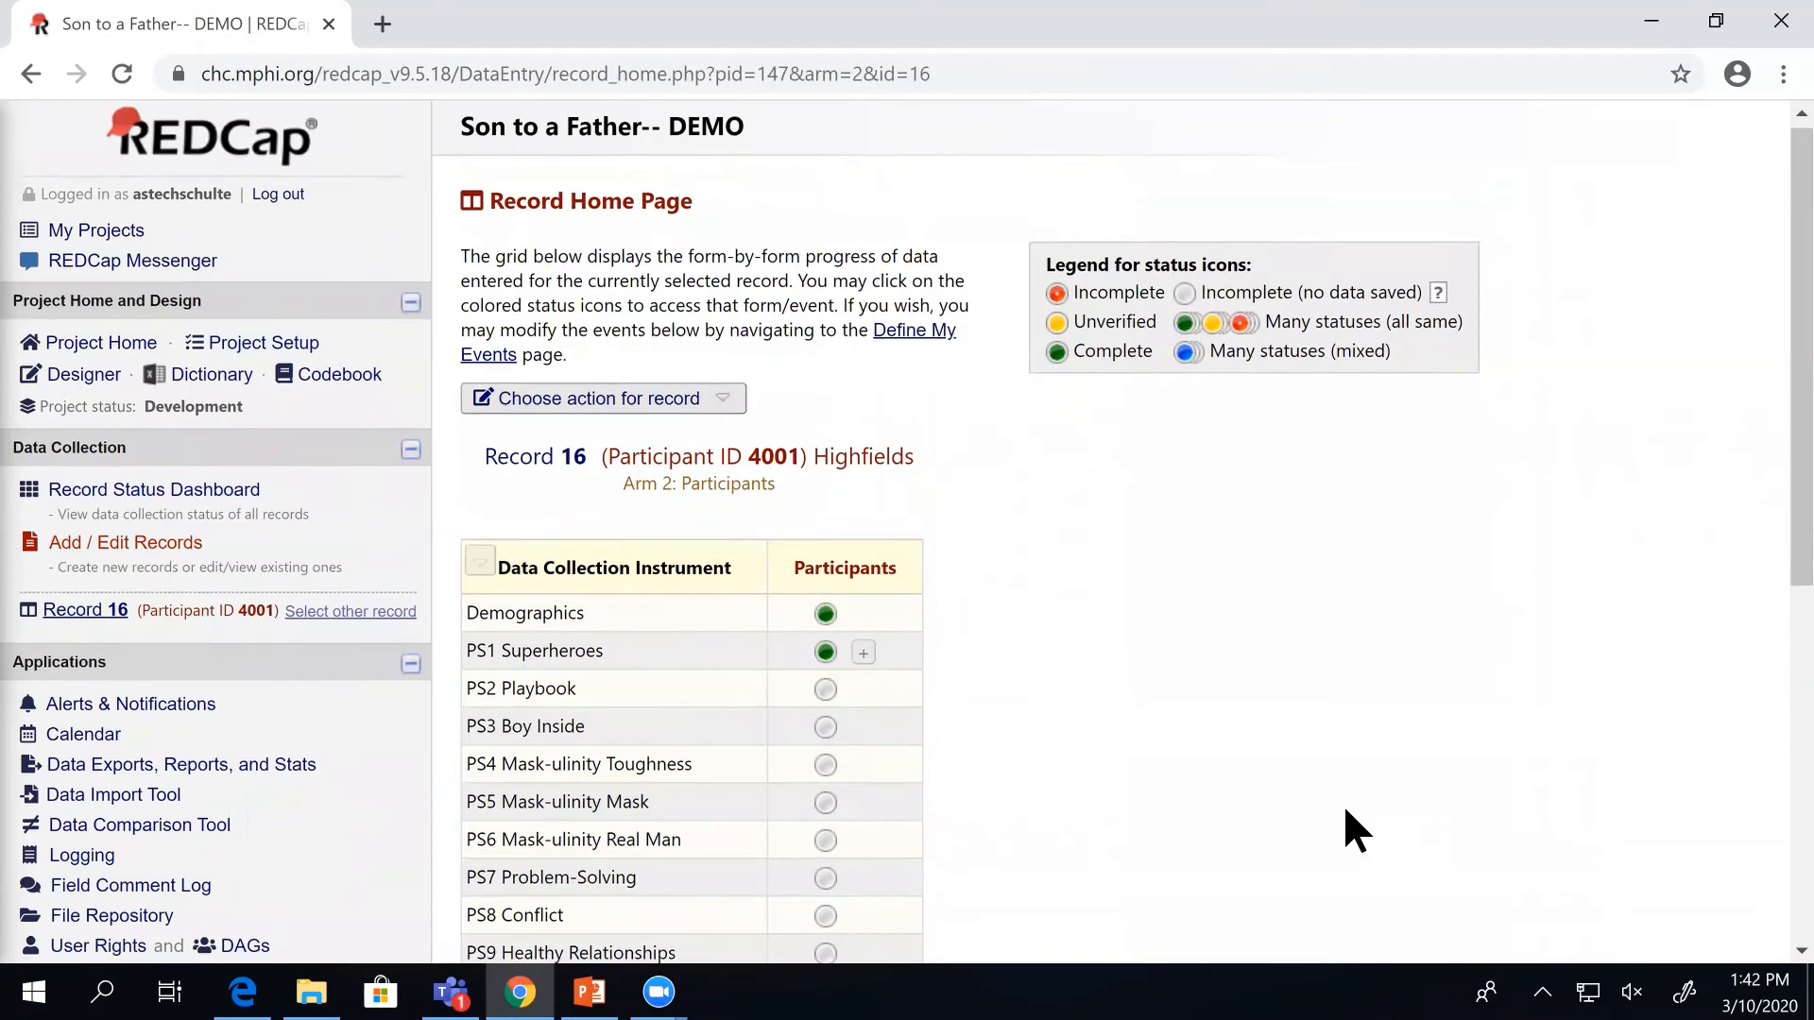
{"action": "scroll", "coordinate": [1346, 810], "scroll_direction": "down", "scroll_amount": 2}
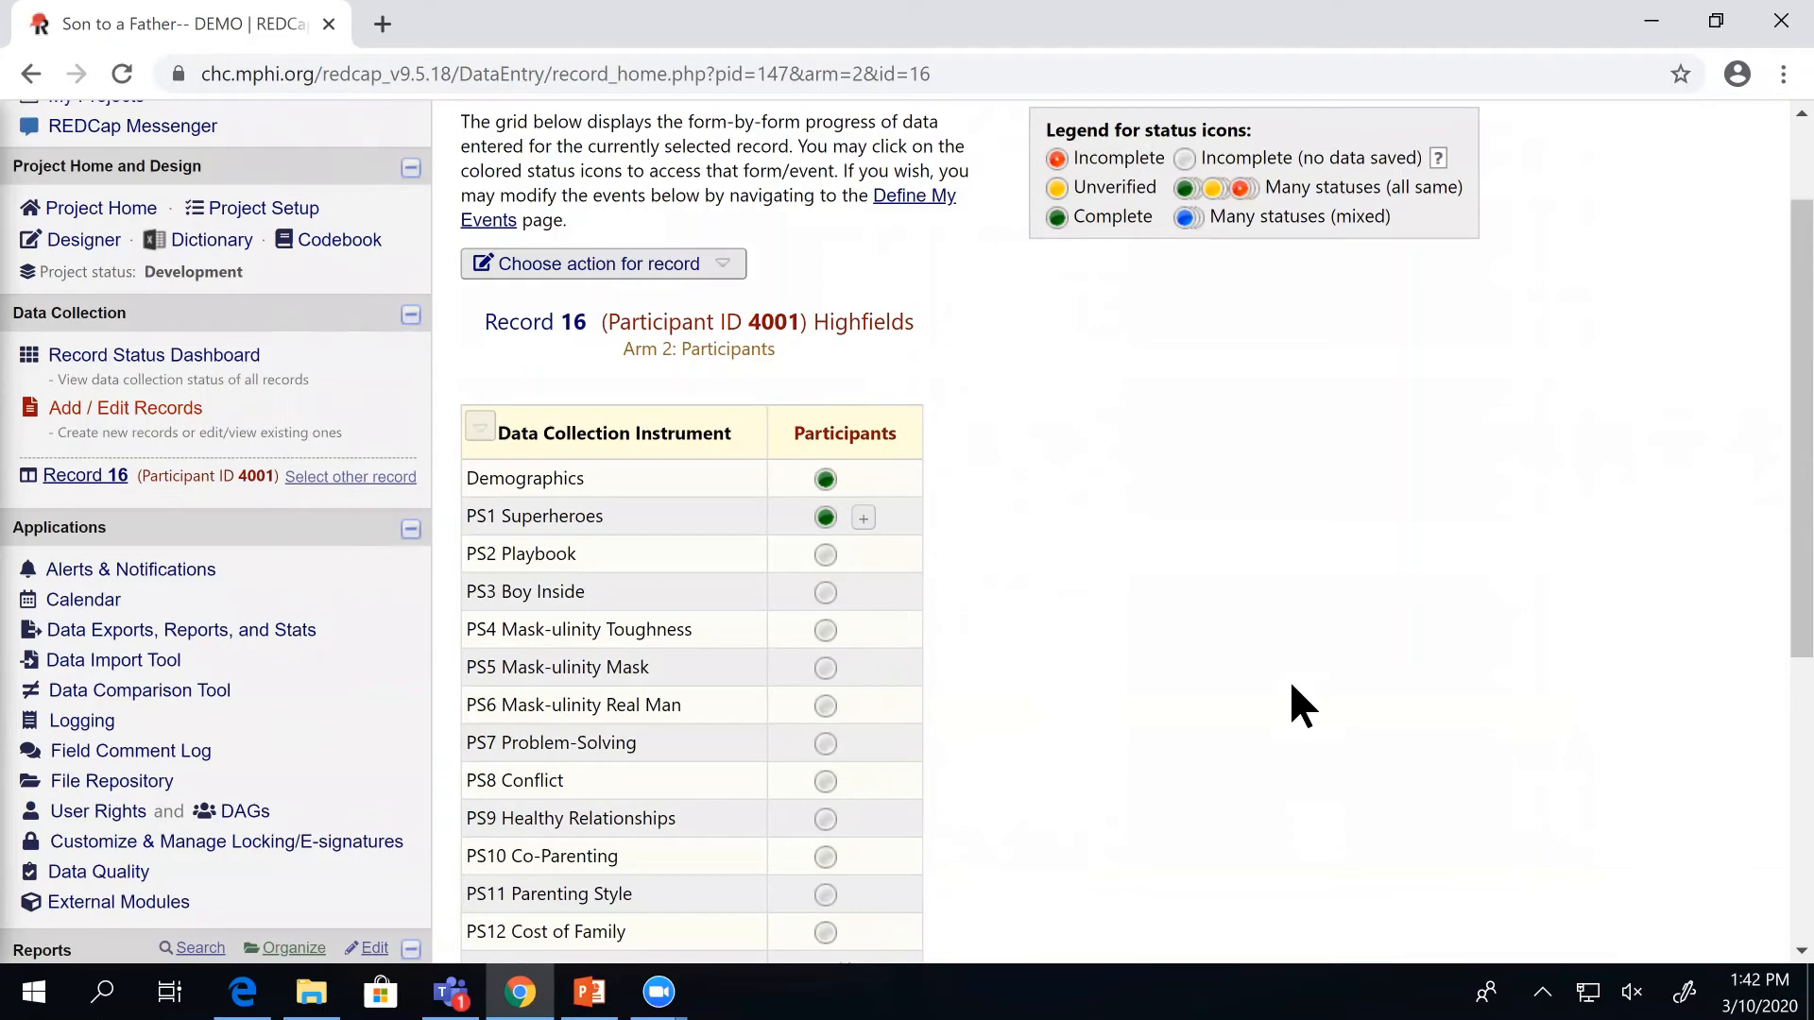
Switch to the REDCap STAF Slides_Final presentation in PowerPoint.
{"action": "mouse_move", "coordinate": [586, 984]}
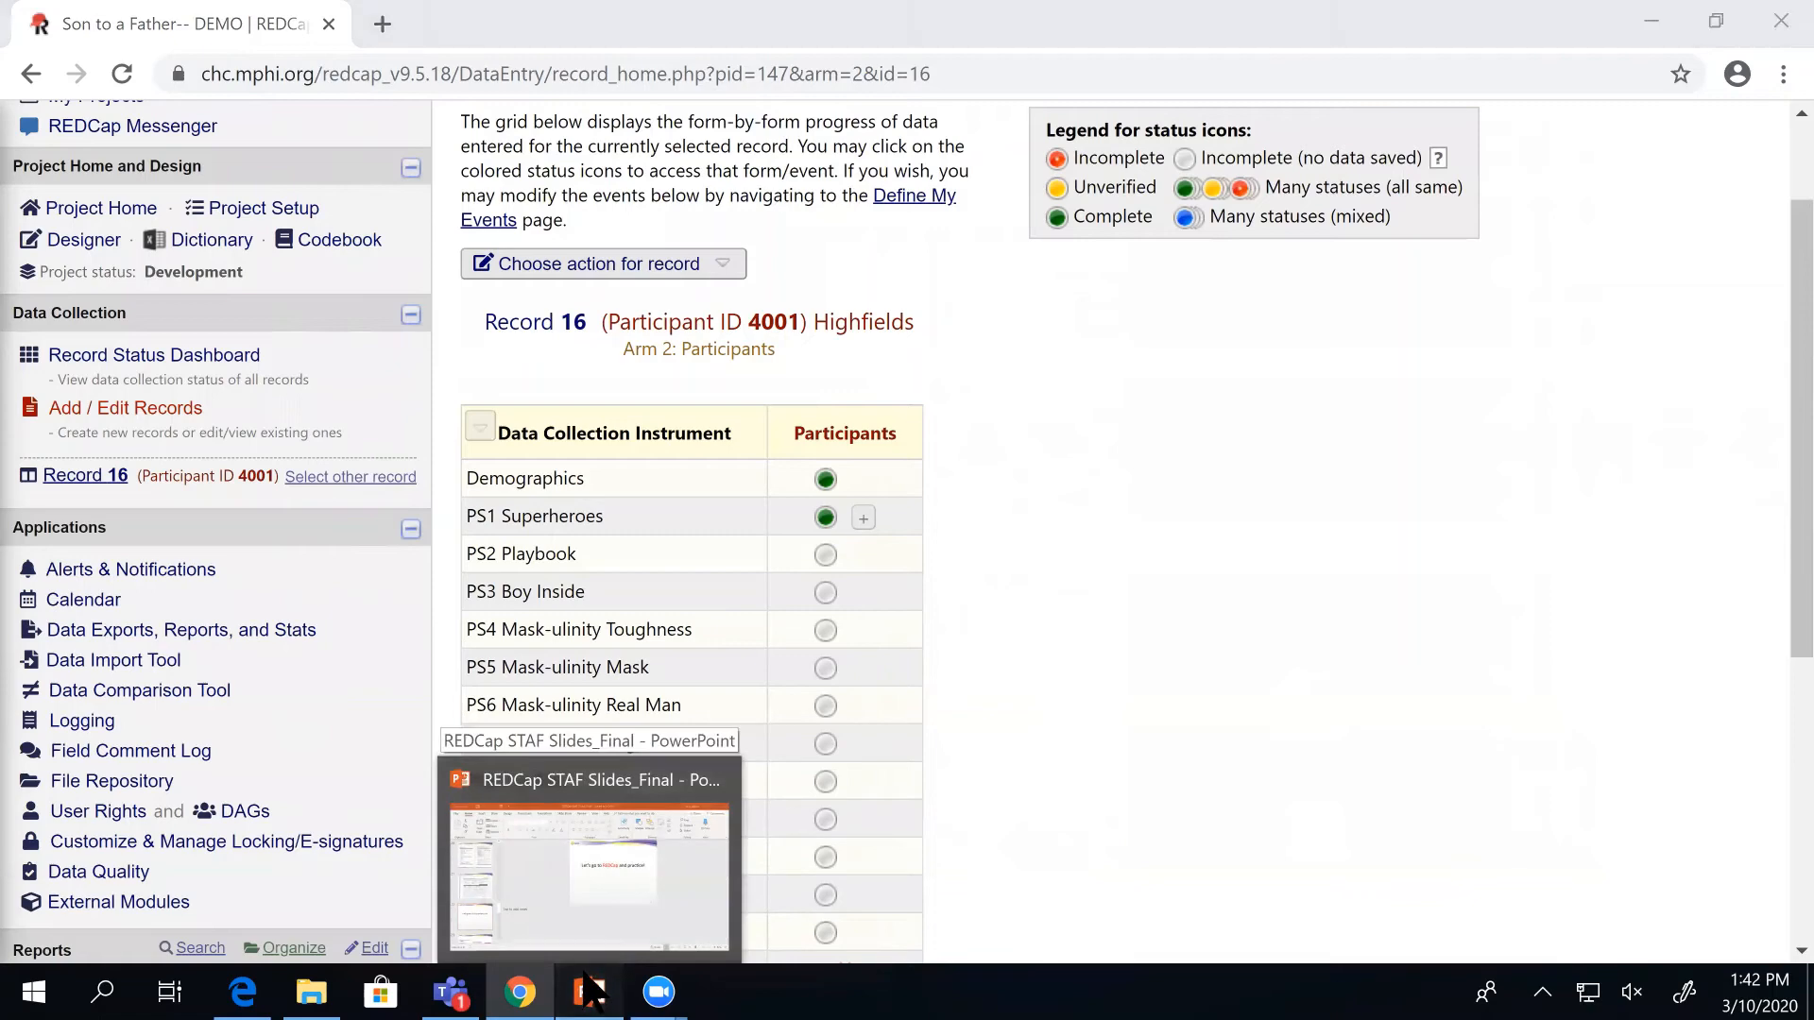
{"action": "left_click", "coordinate": [589, 990]}
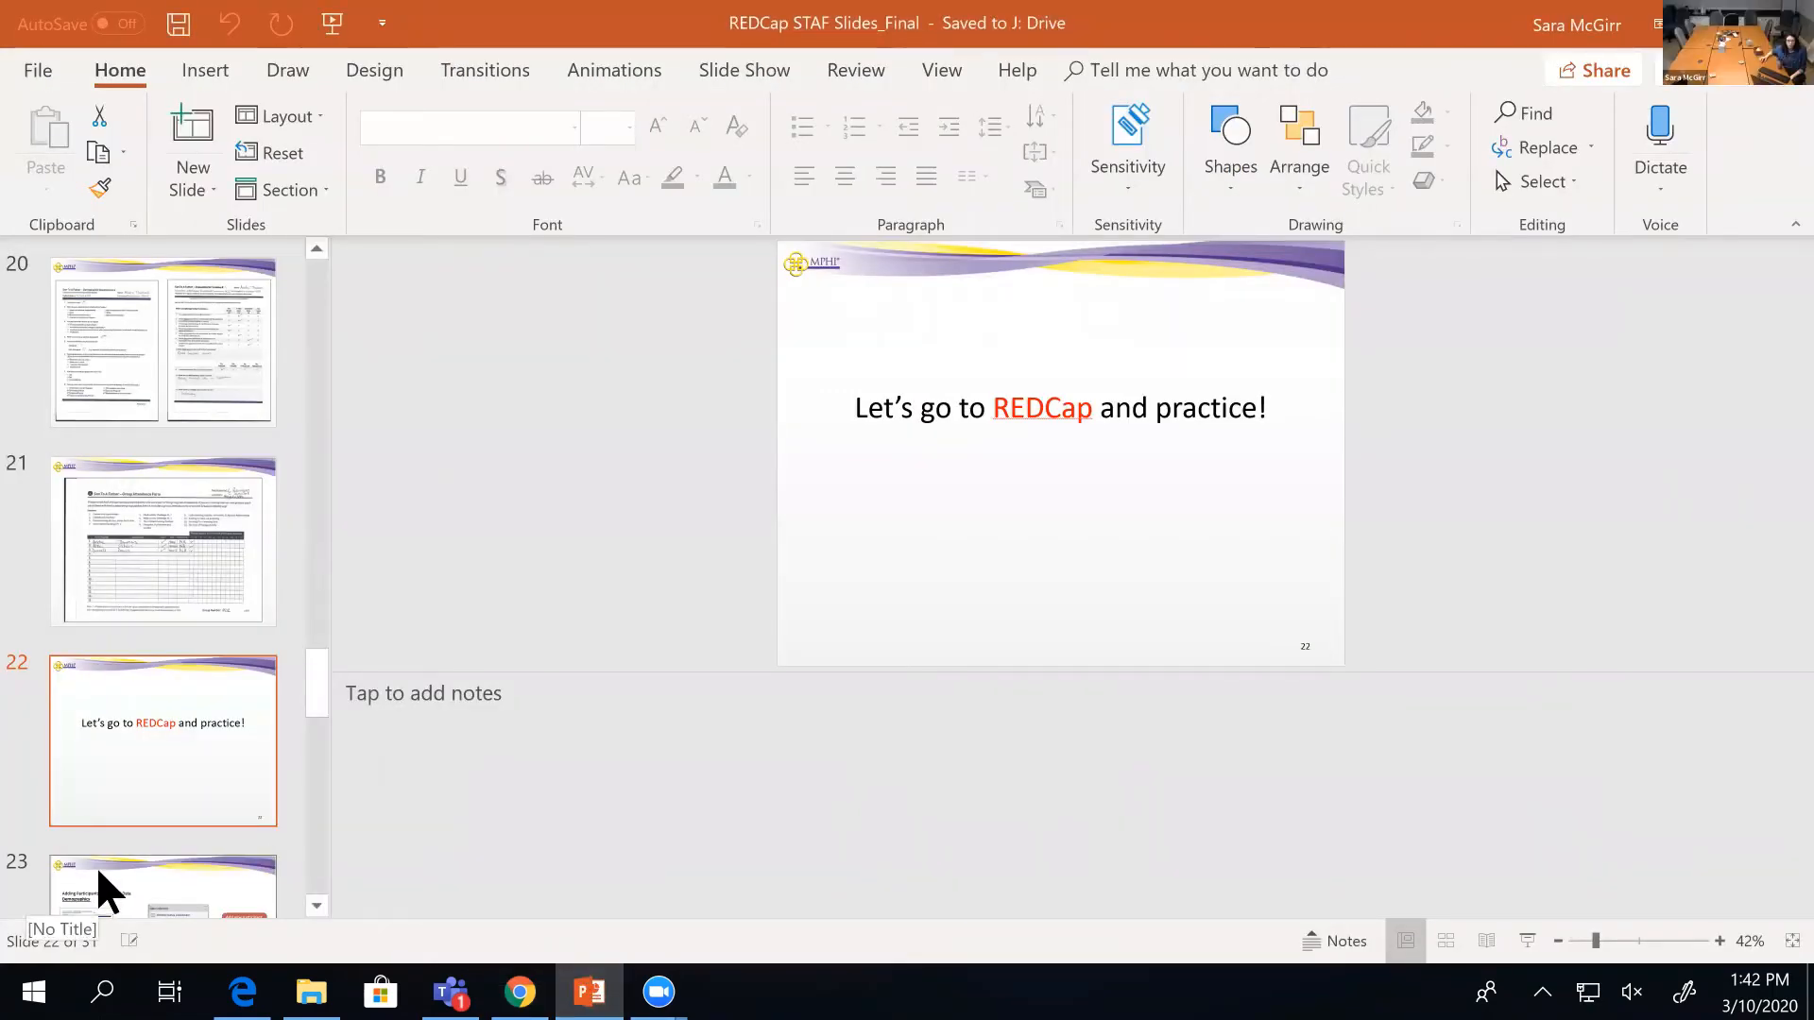
Present the slides from slide 22 and advance to the Adding Participants or Entering Data slide on Demographics.
{"action": "left_click", "coordinate": [1528, 940]}
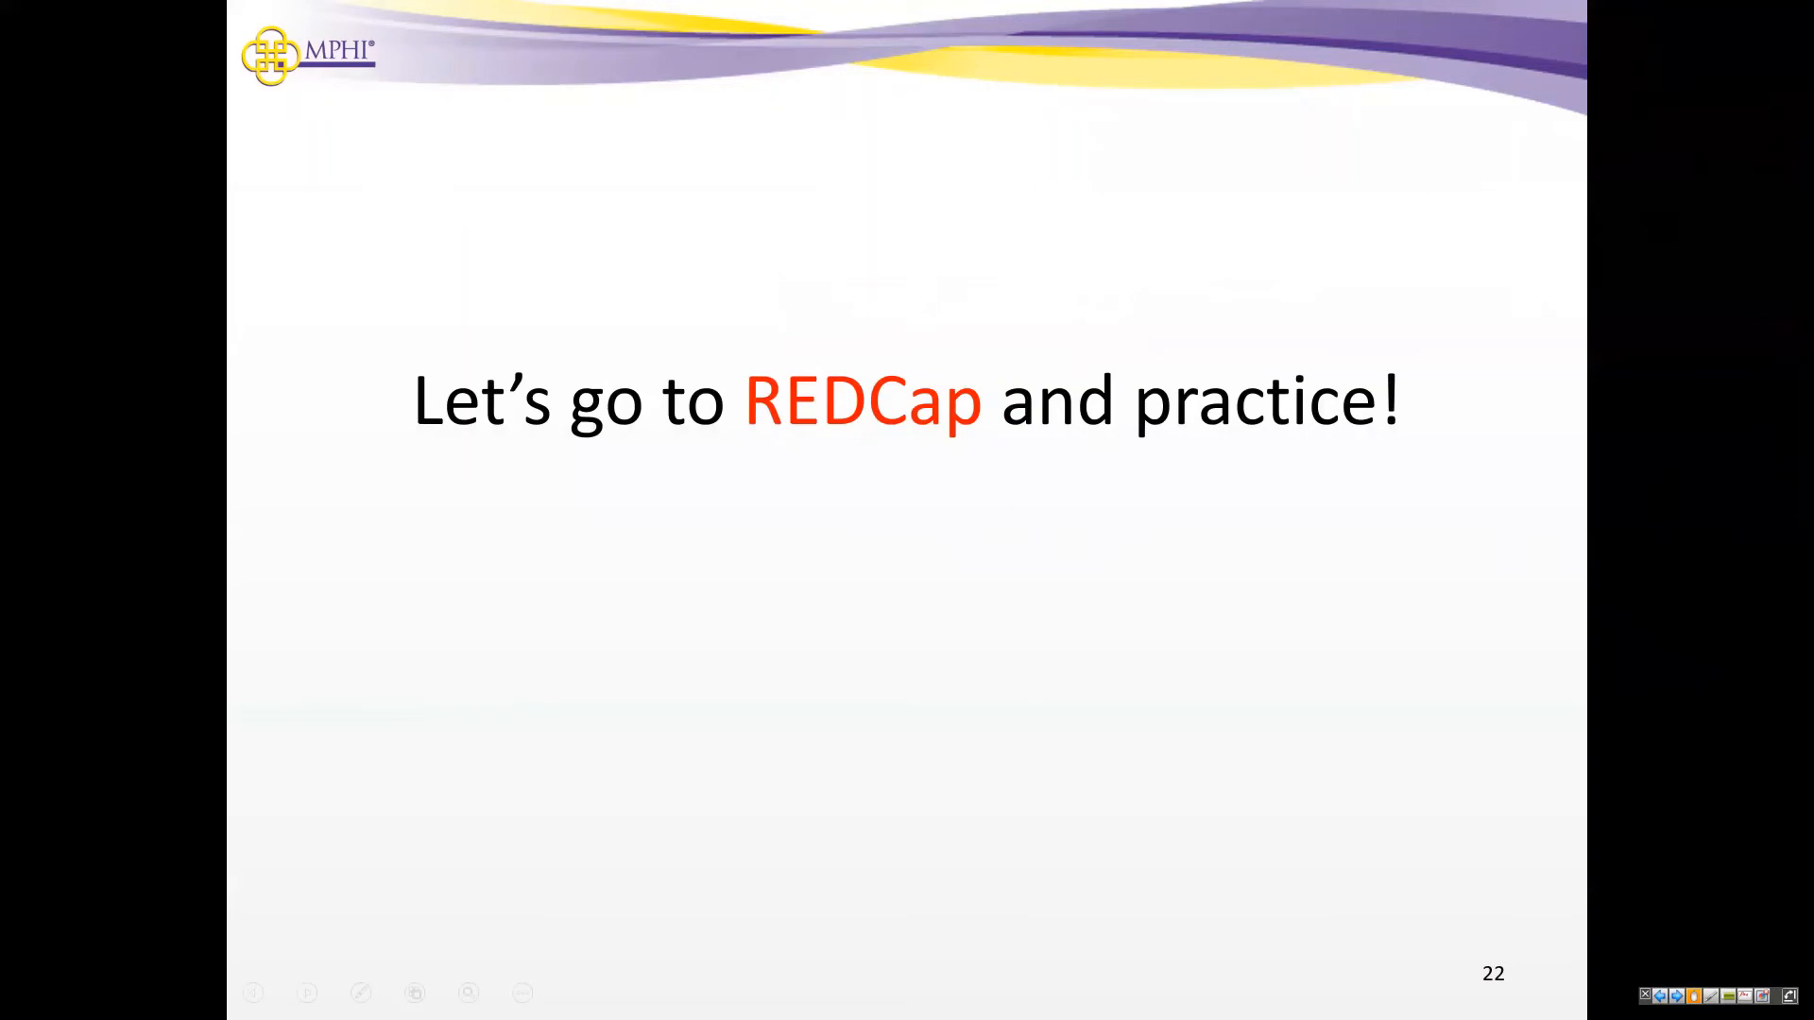
{"action": "key", "text": "Right"}
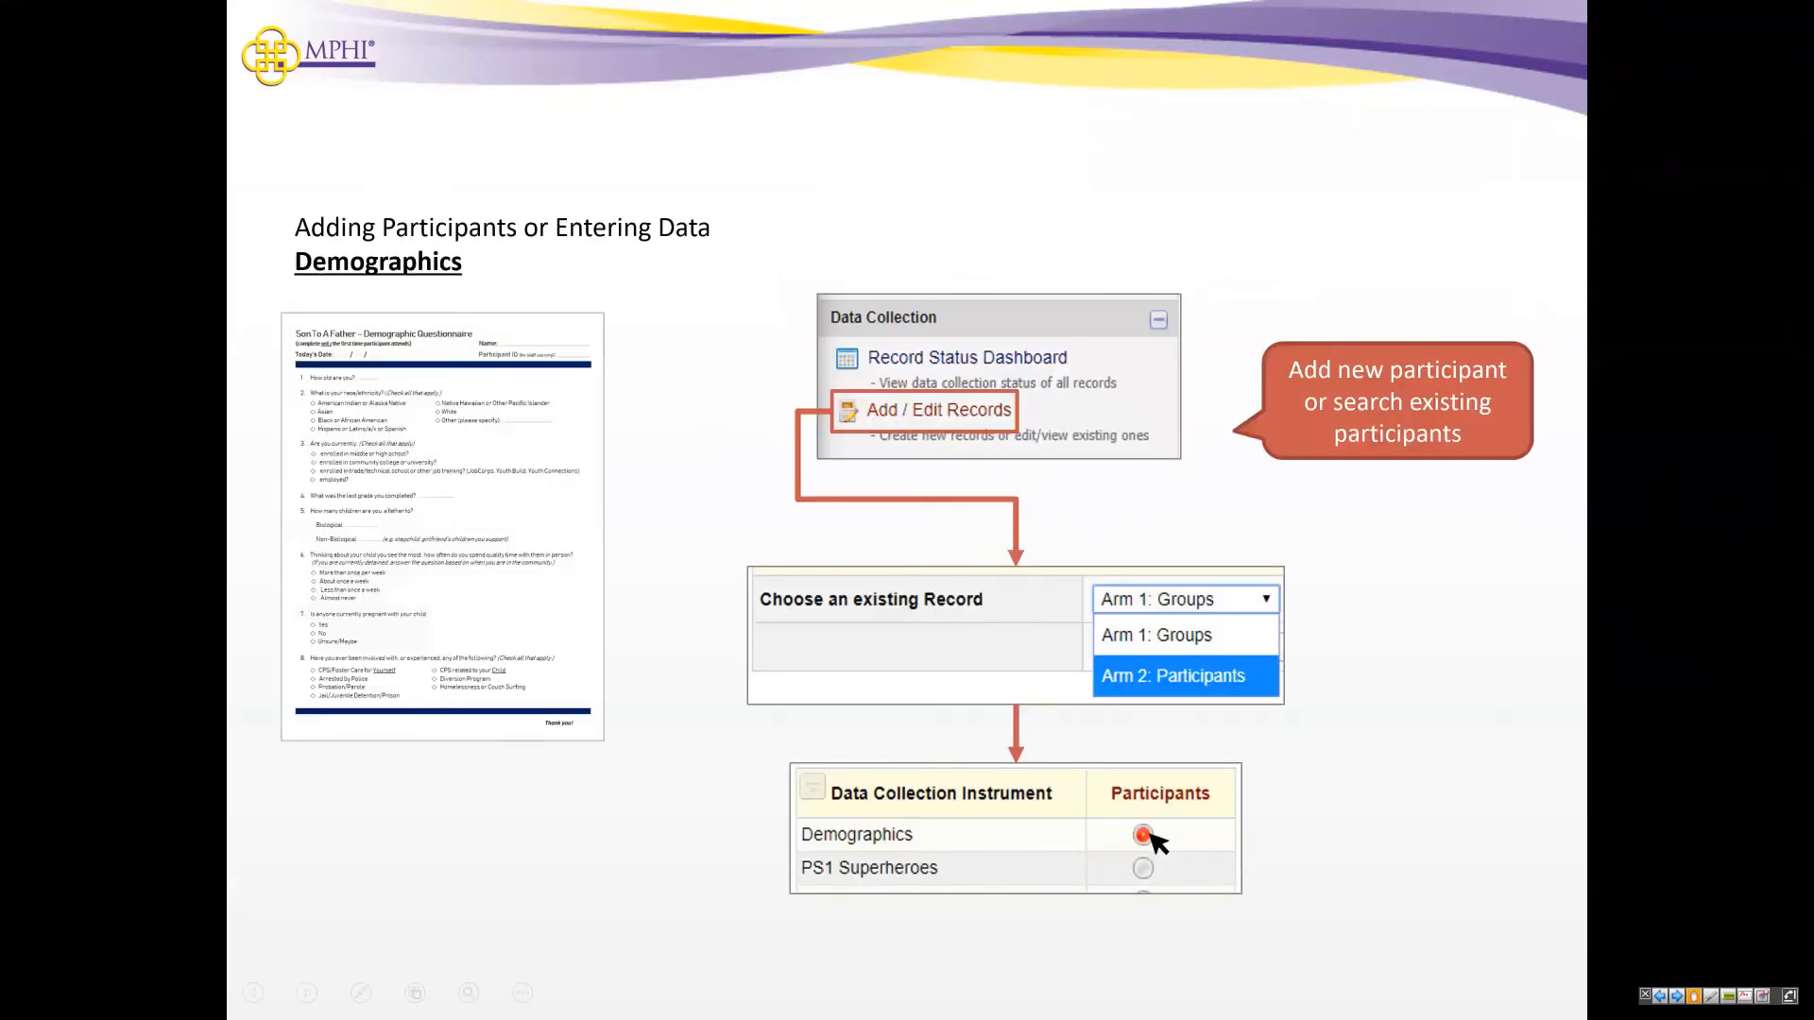
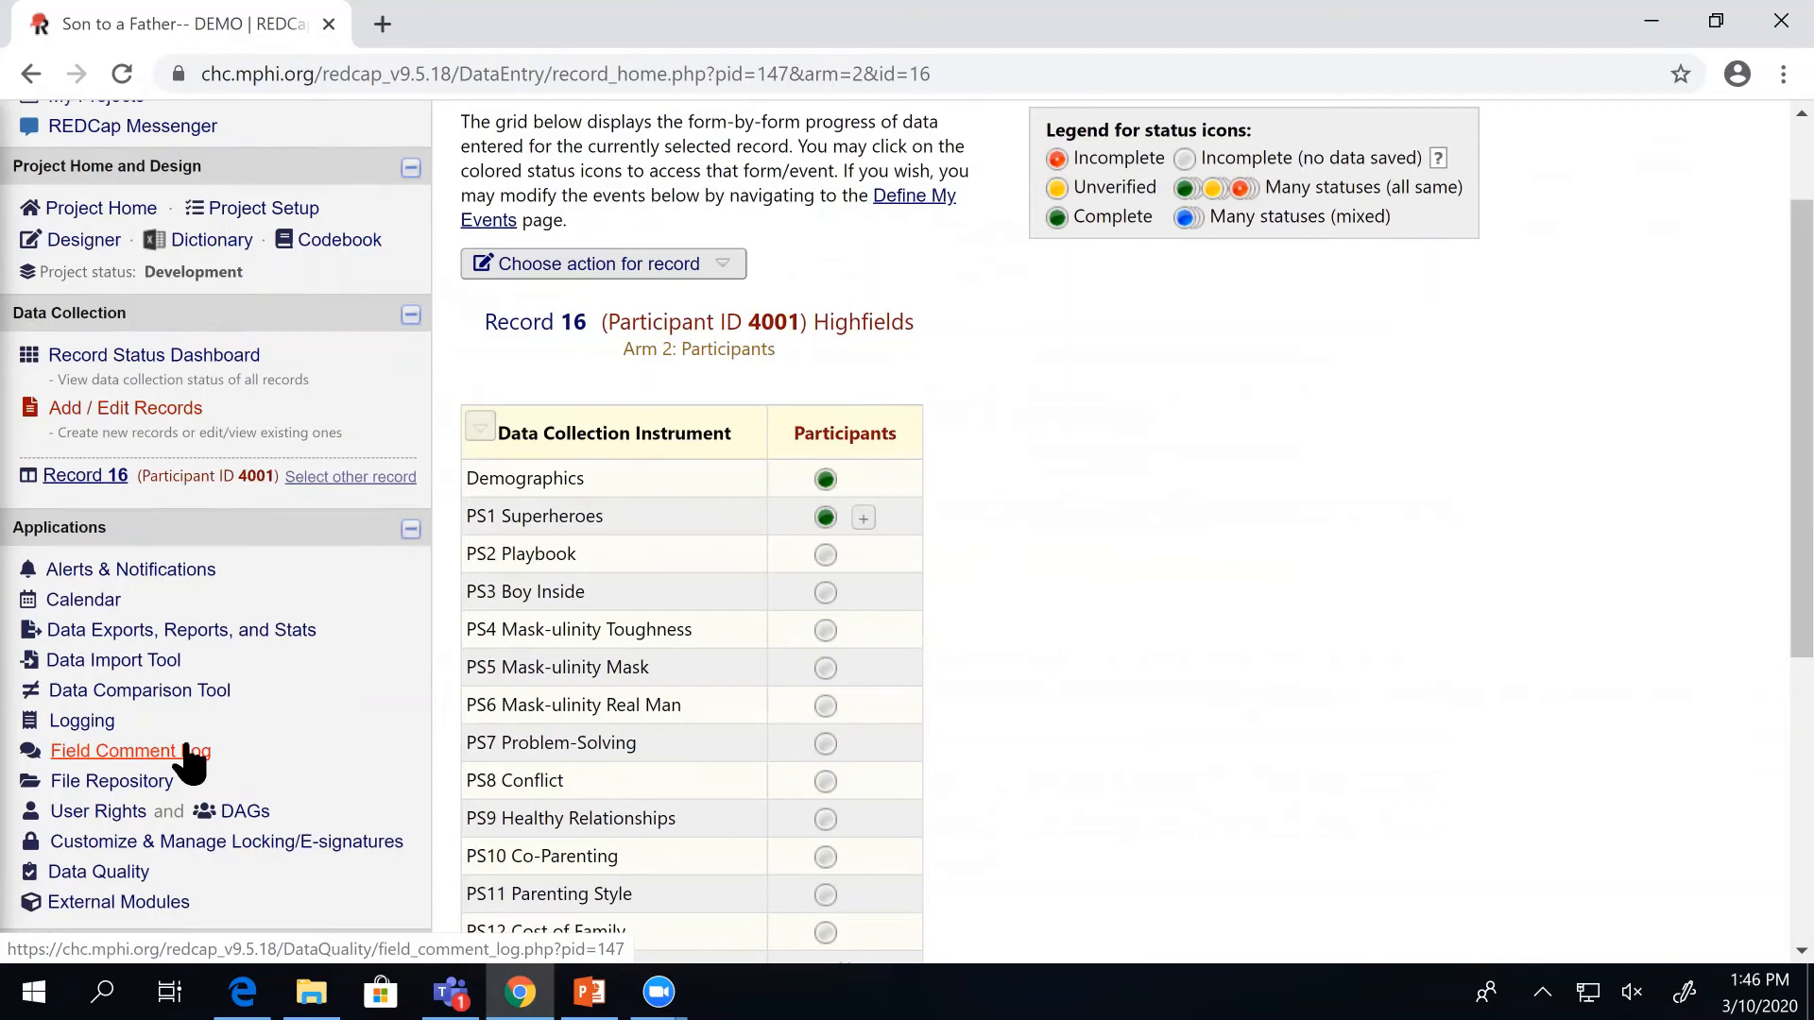
In REDCap, show the Arm 1 Groups on the Record Status Dashboard and open record 15's FL1 Superheroes form.
{"action": "left_click", "coordinate": [140, 352]}
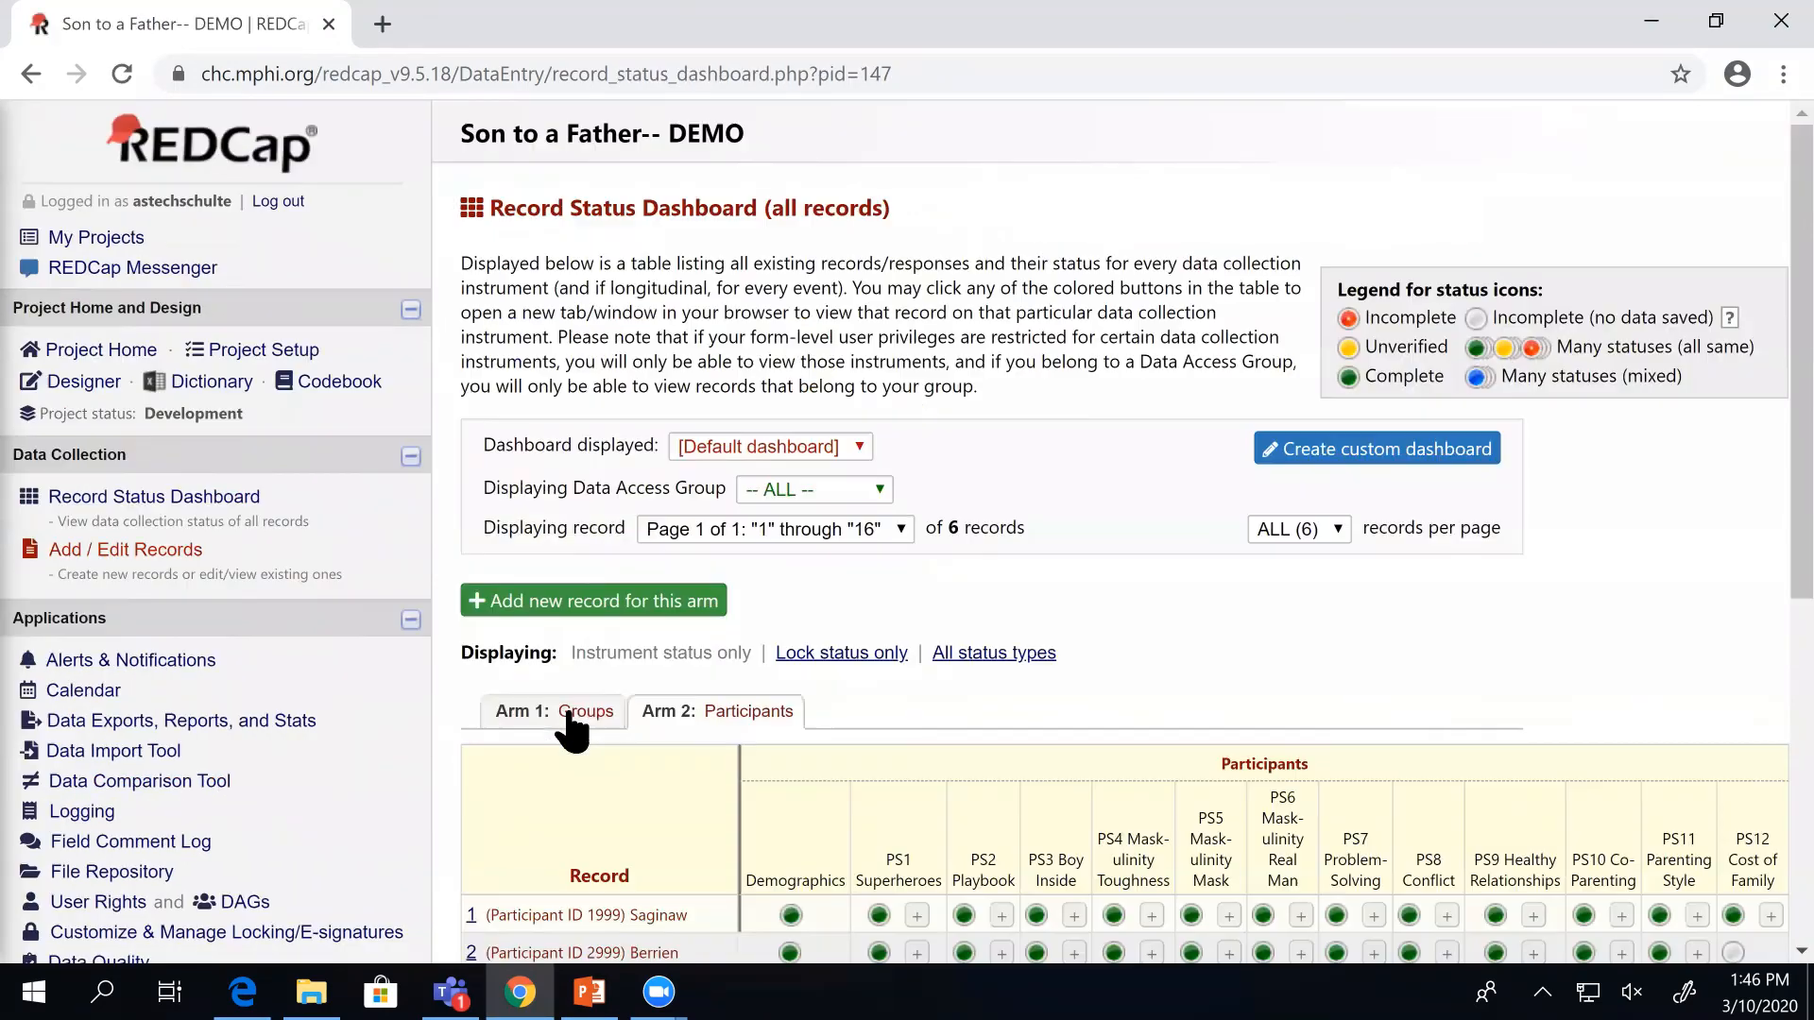
{"action": "left_click", "coordinate": [569, 718]}
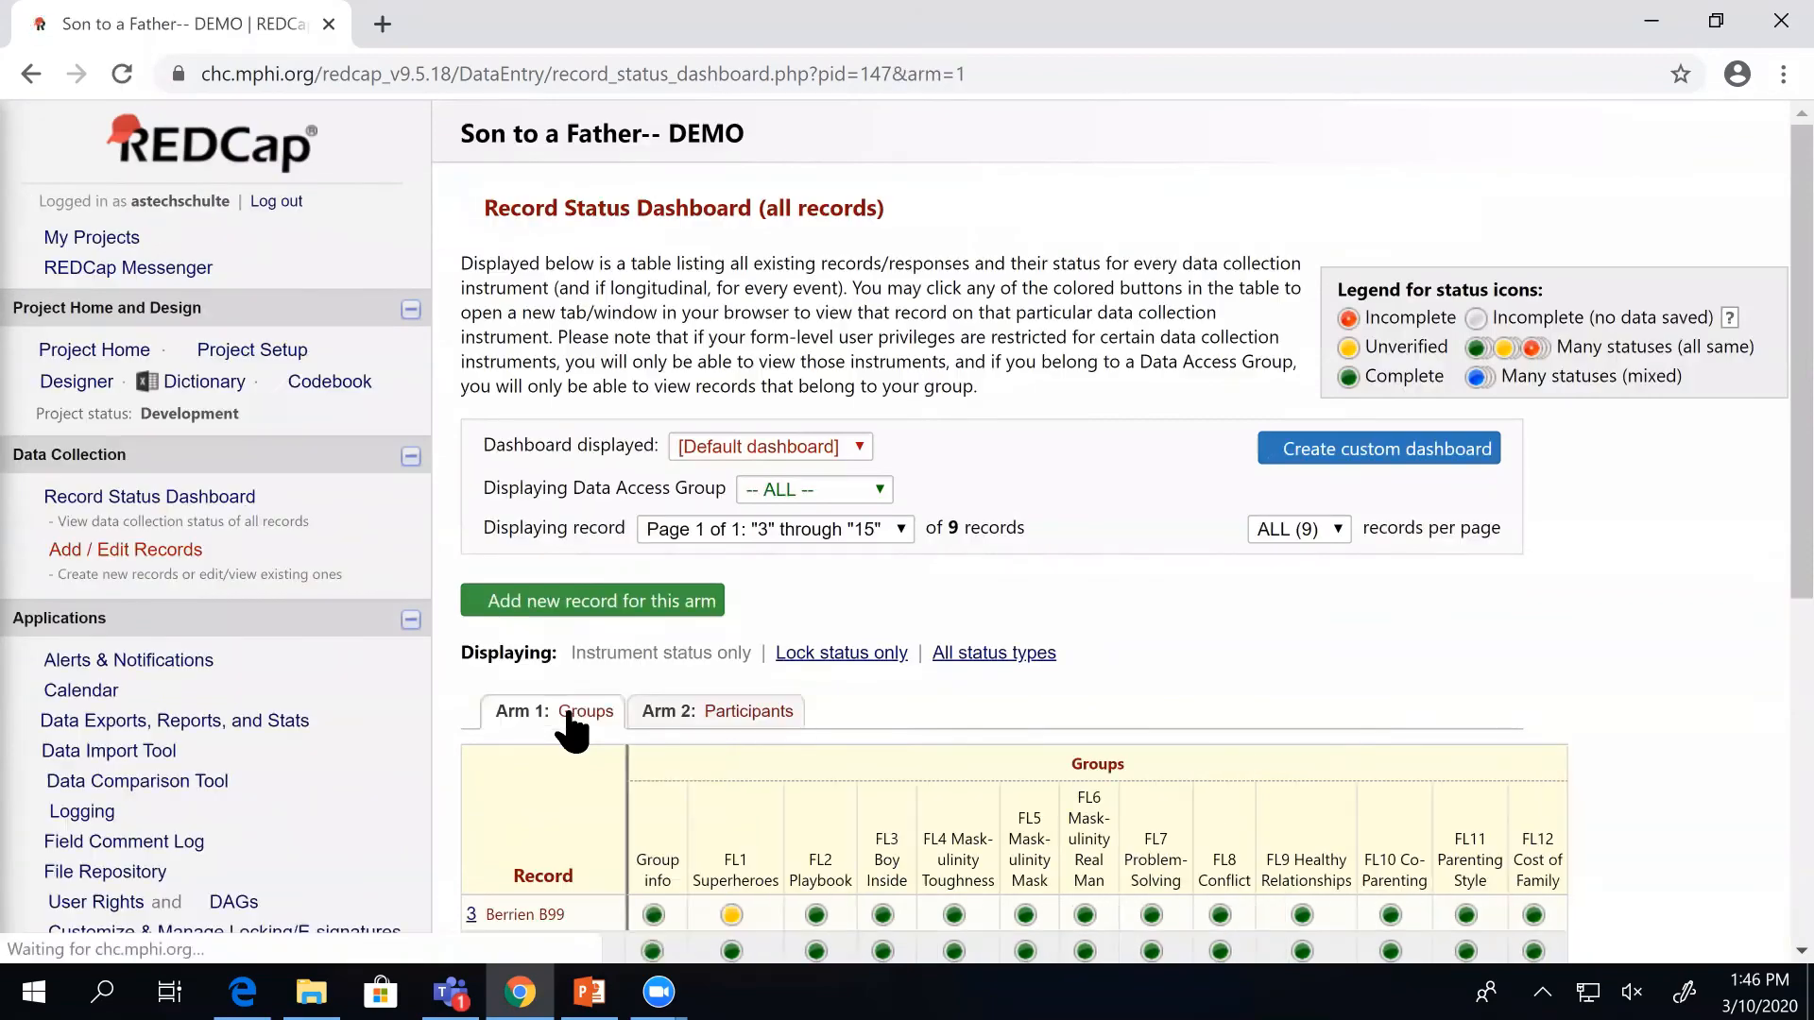
{"action": "scroll", "coordinate": [567, 718], "scroll_direction": "down", "scroll_amount": 3}
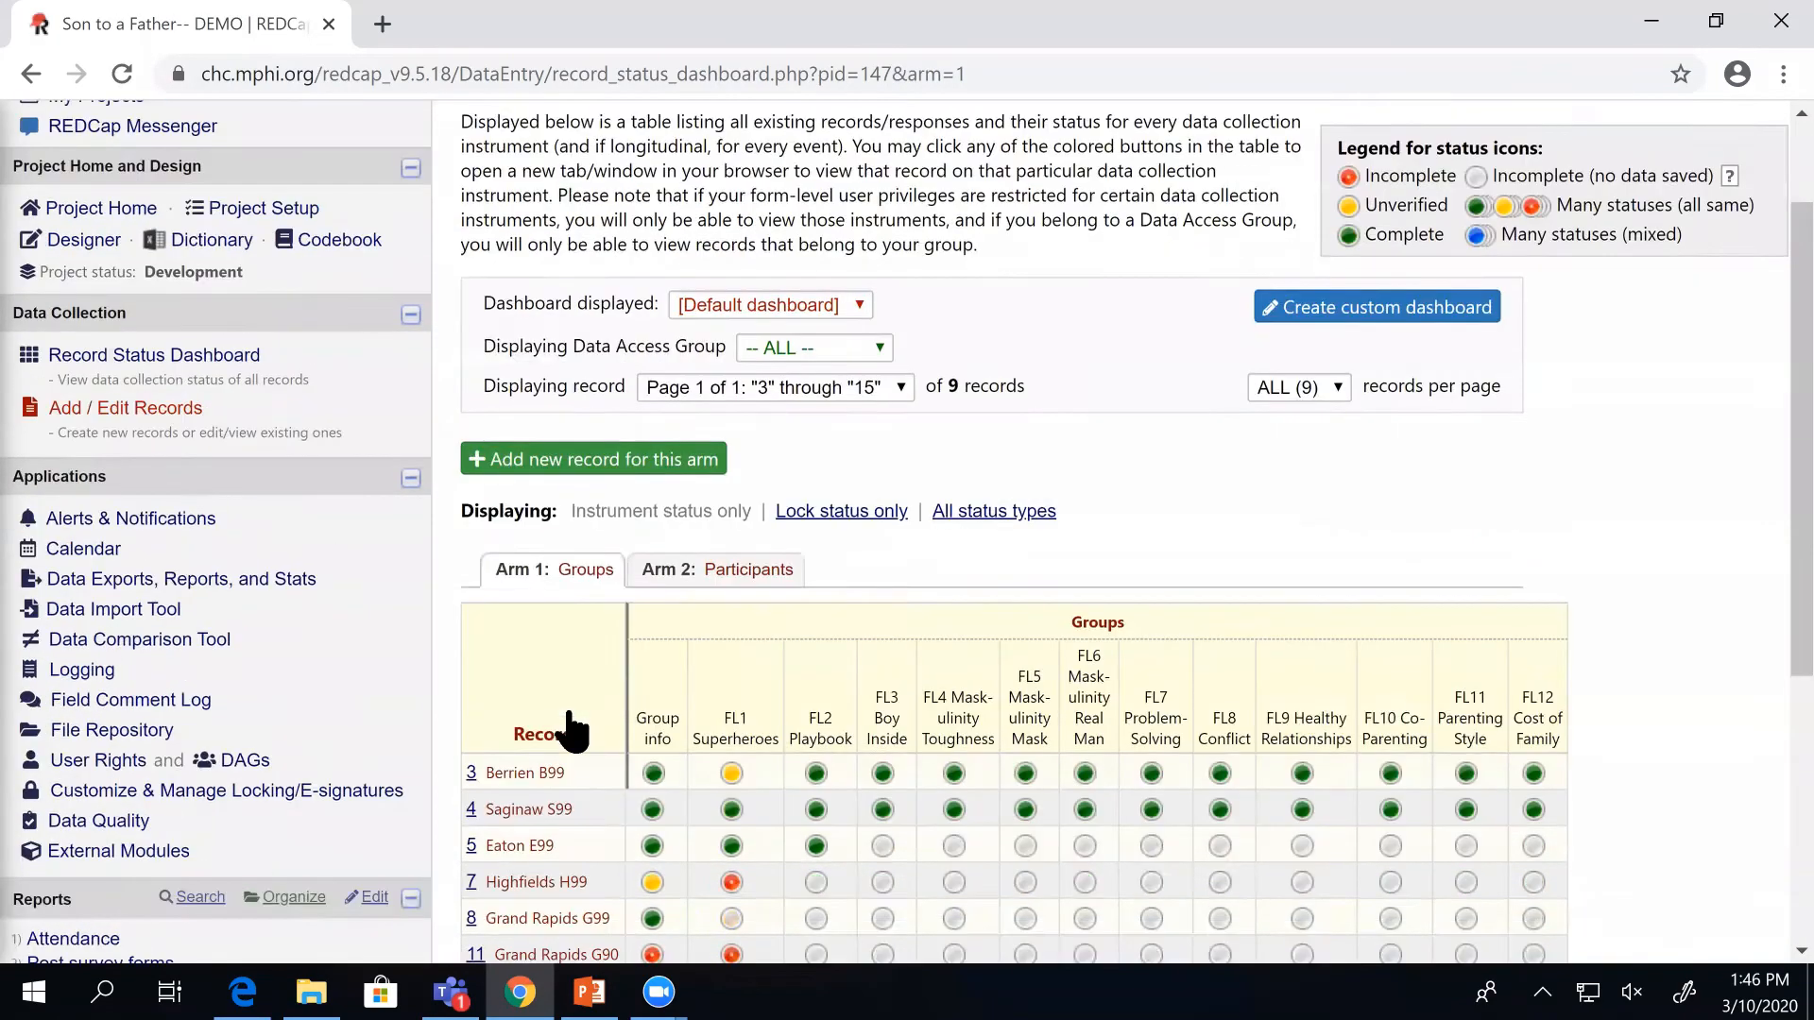
{"action": "scroll", "coordinate": [548, 720], "scroll_direction": "down", "scroll_amount": 1}
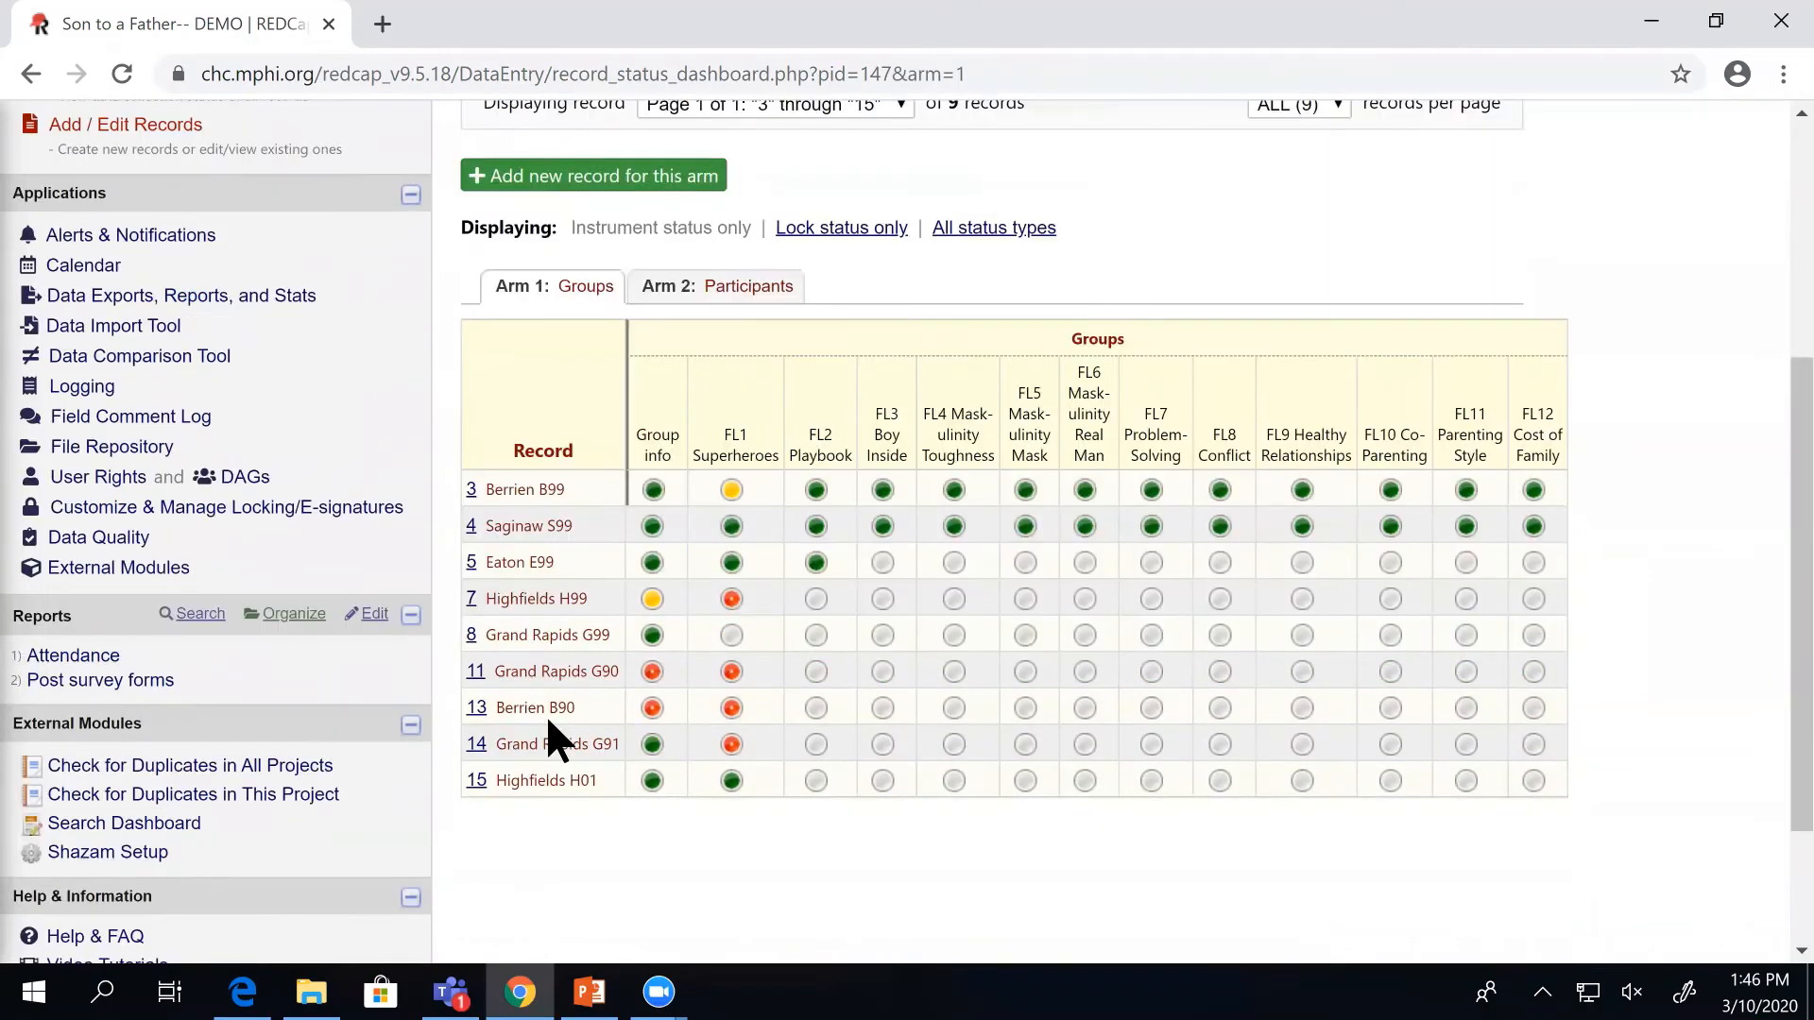
{"action": "left_click", "coordinate": [732, 789]}
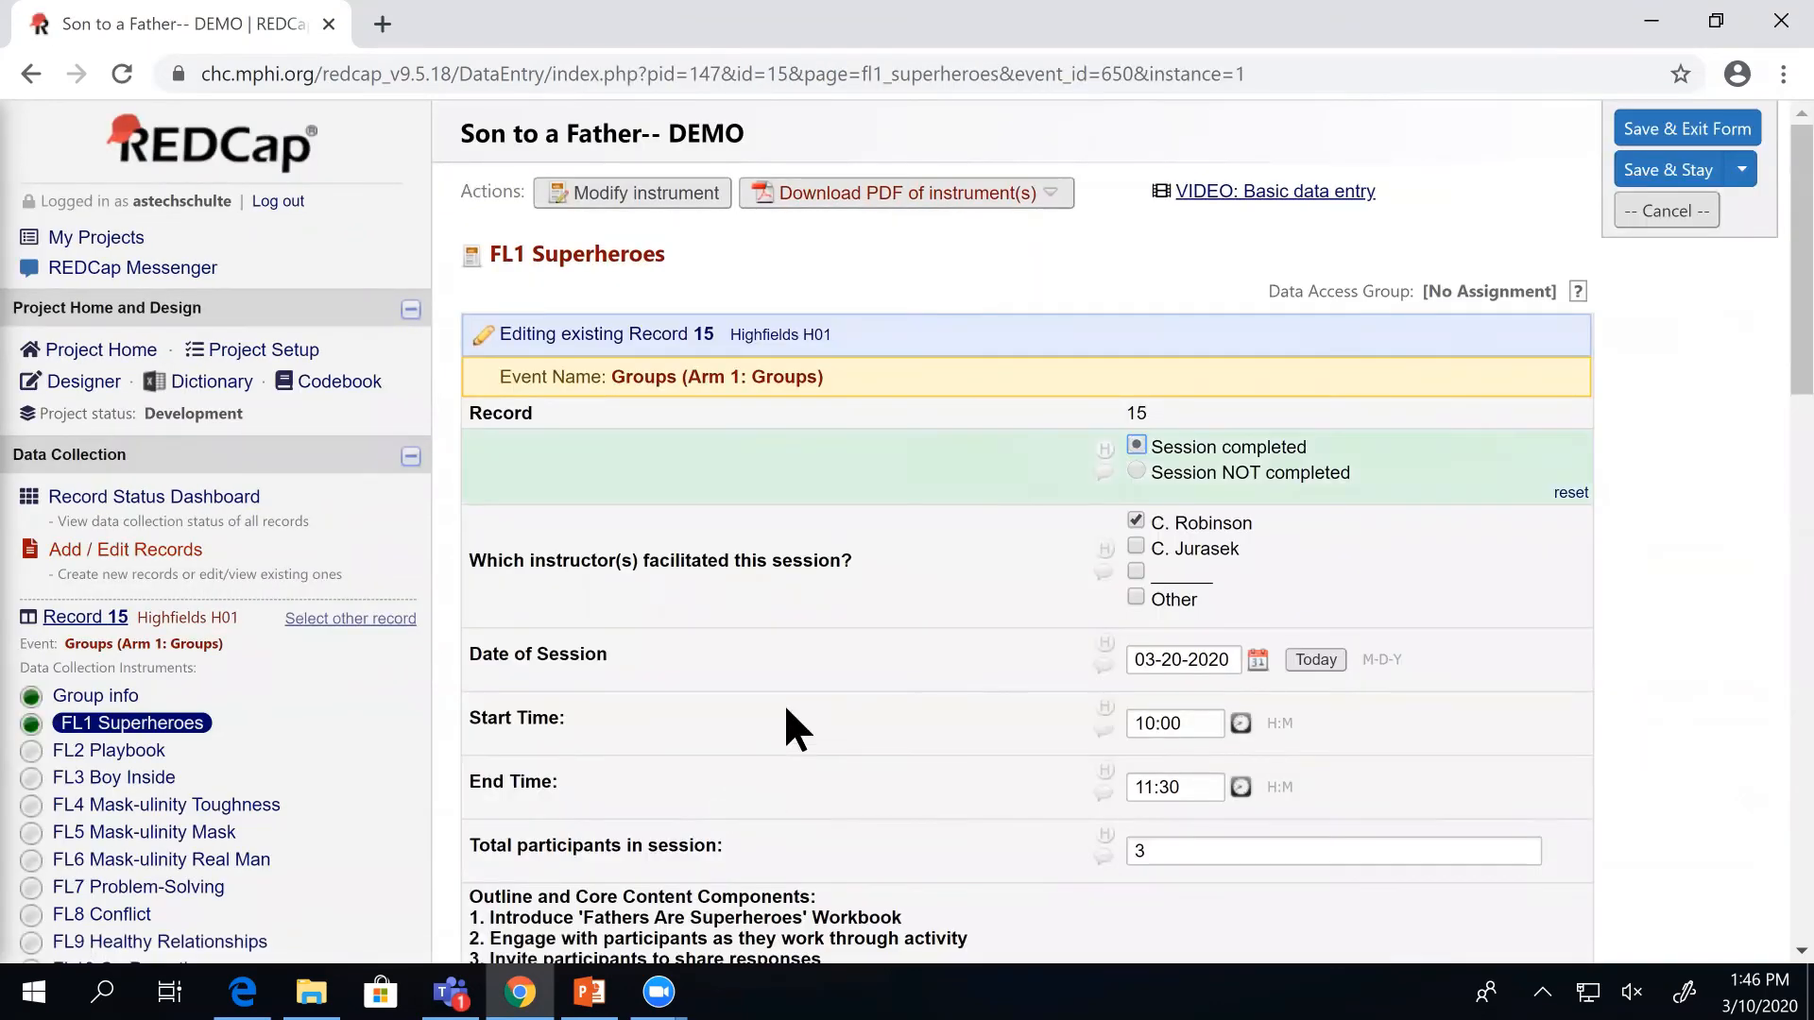
Add the field comment "Do we count the participant who left early?" to the Total participants in session field.
{"action": "scroll", "coordinate": [784, 702], "scroll_direction": "down", "scroll_amount": 1}
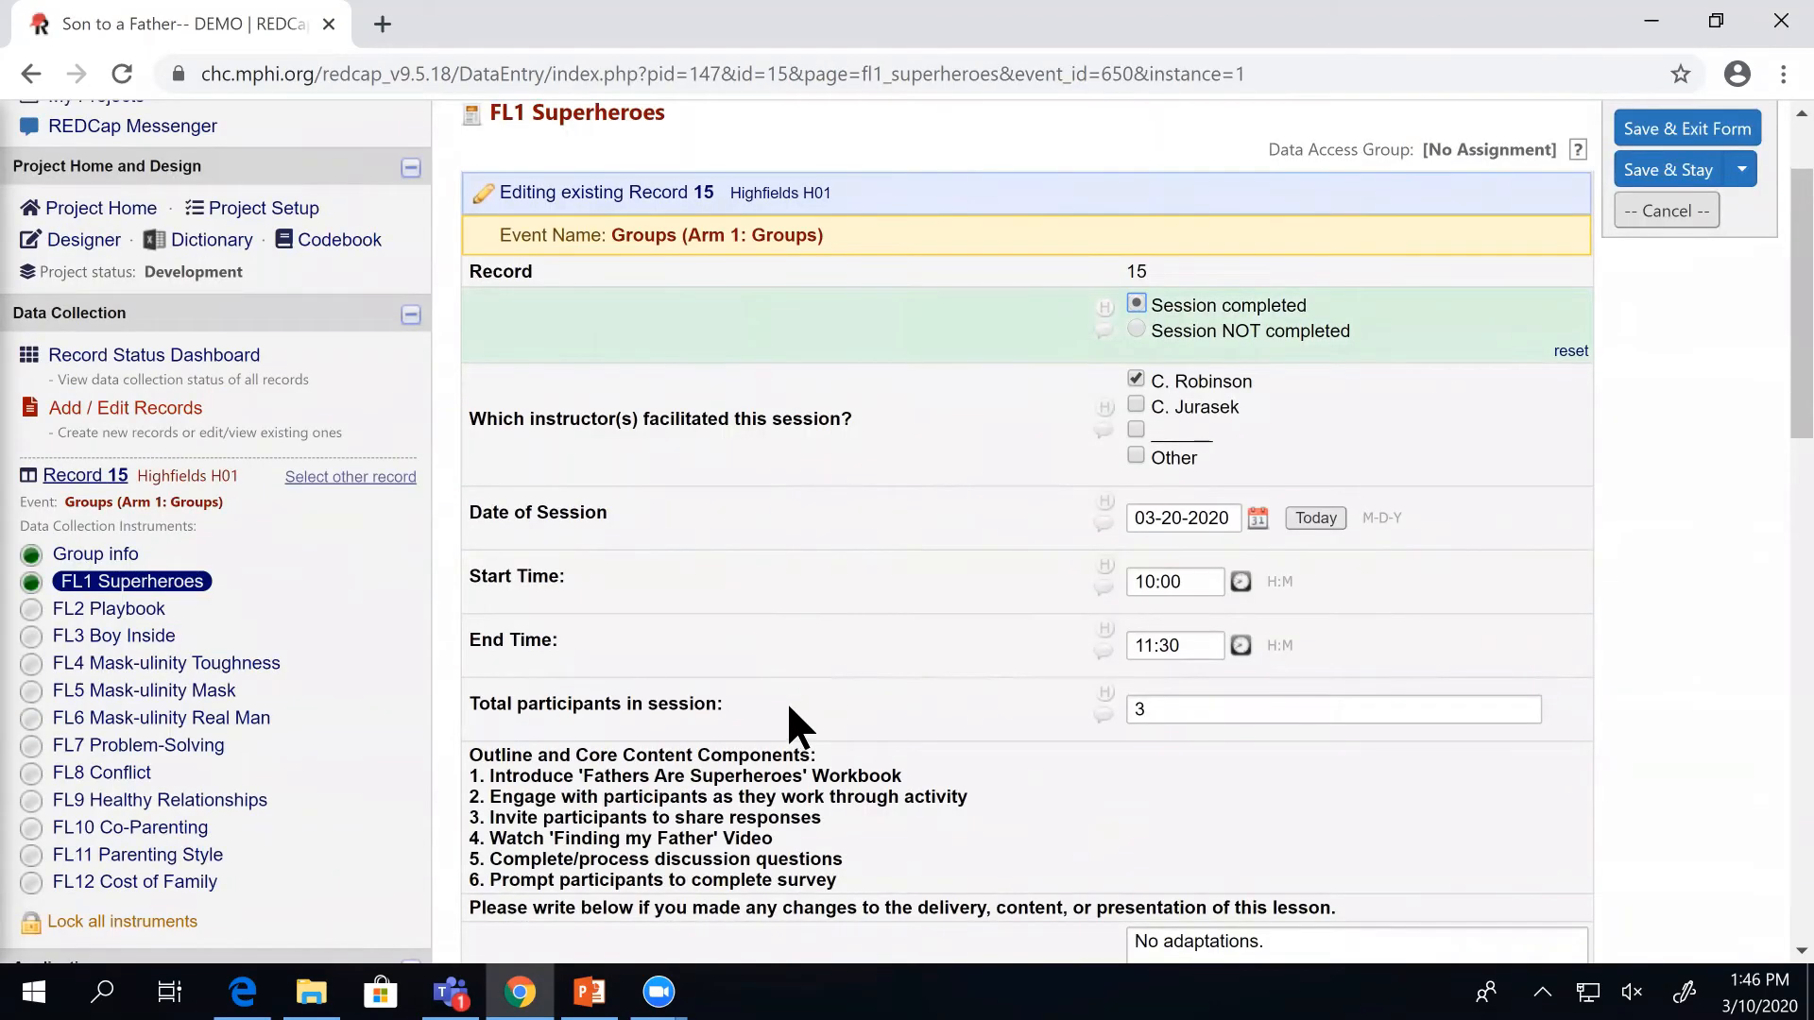
{"action": "scroll", "coordinate": [786, 700], "scroll_direction": "down", "scroll_amount": 3}
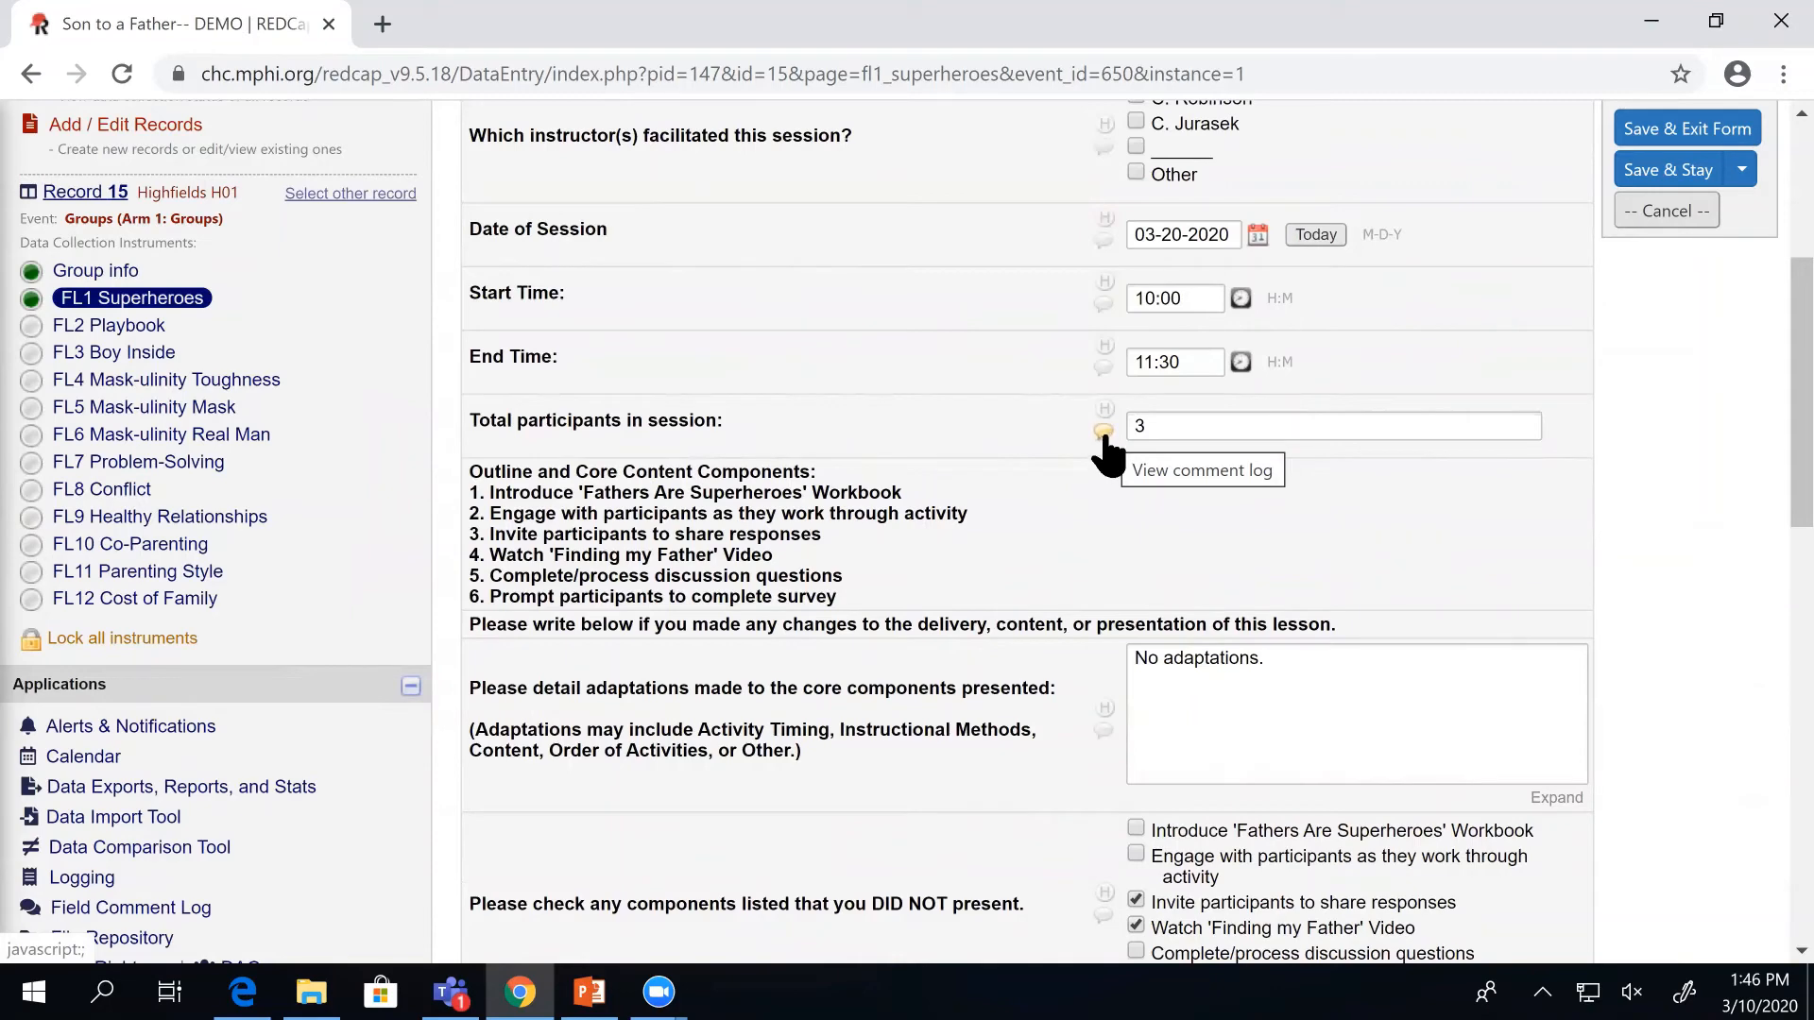
{"action": "left_click", "coordinate": [1104, 432]}
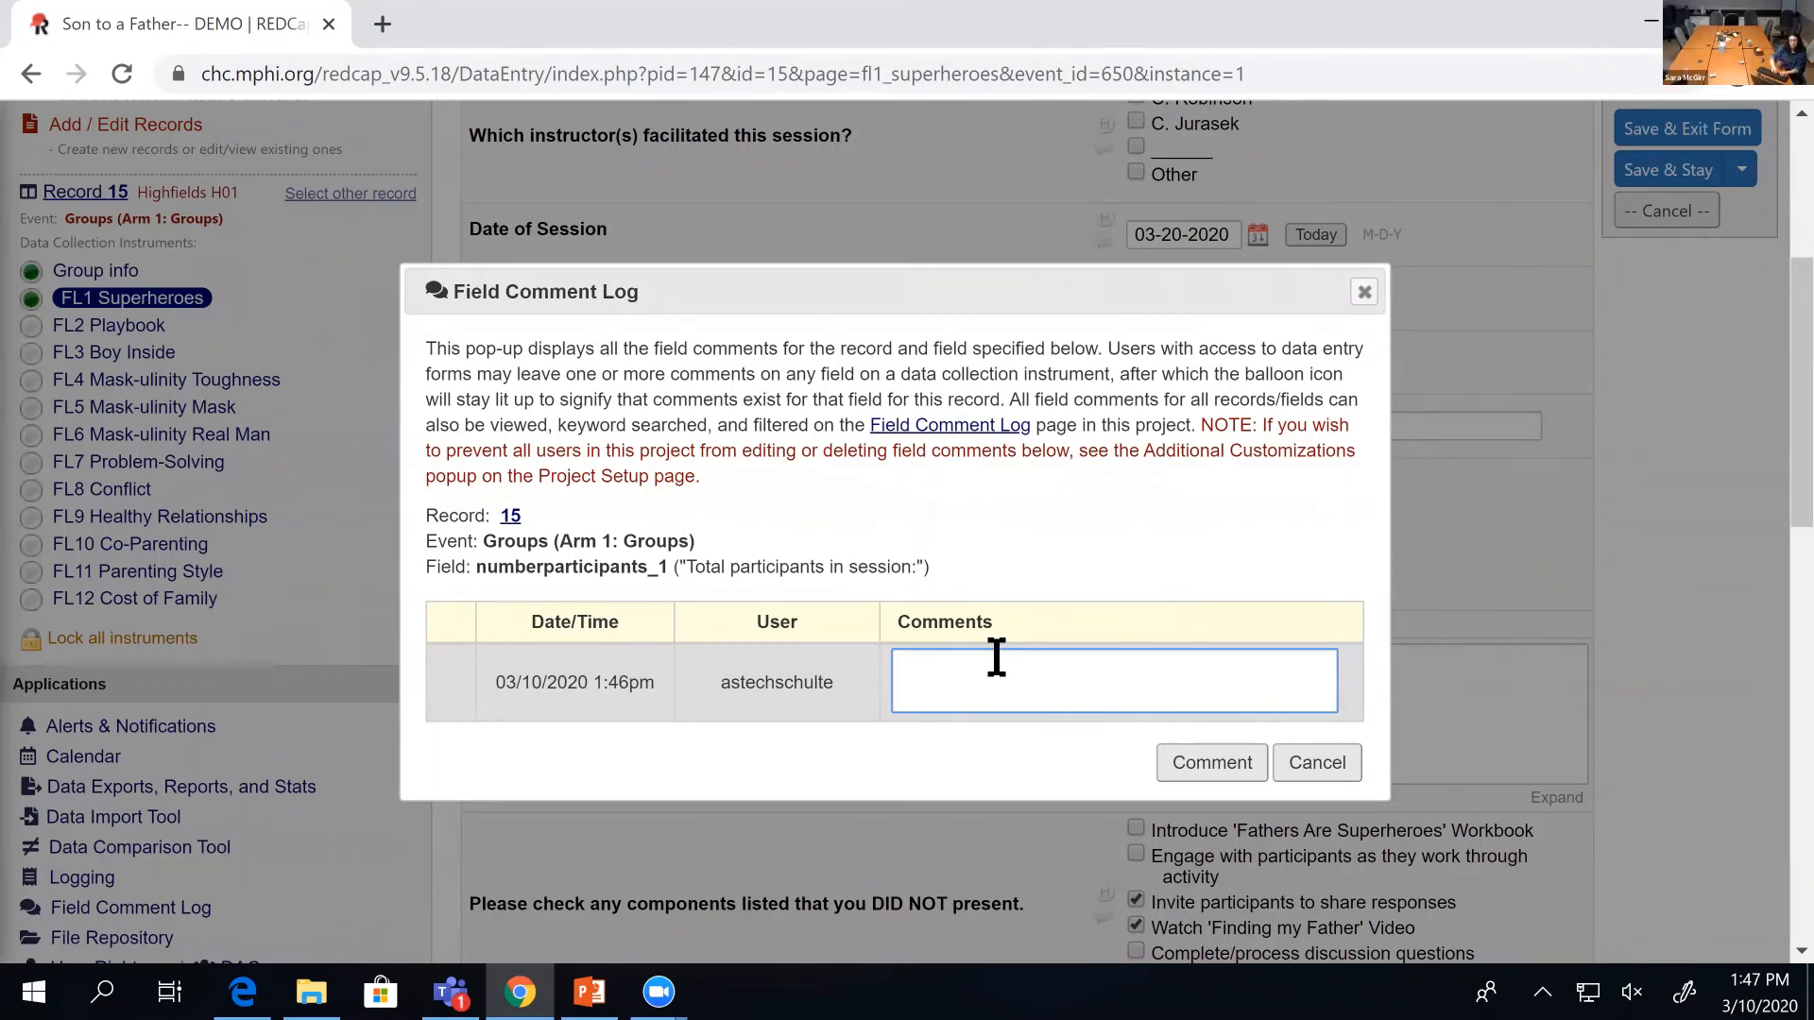
{"action": "type", "text": "D"}
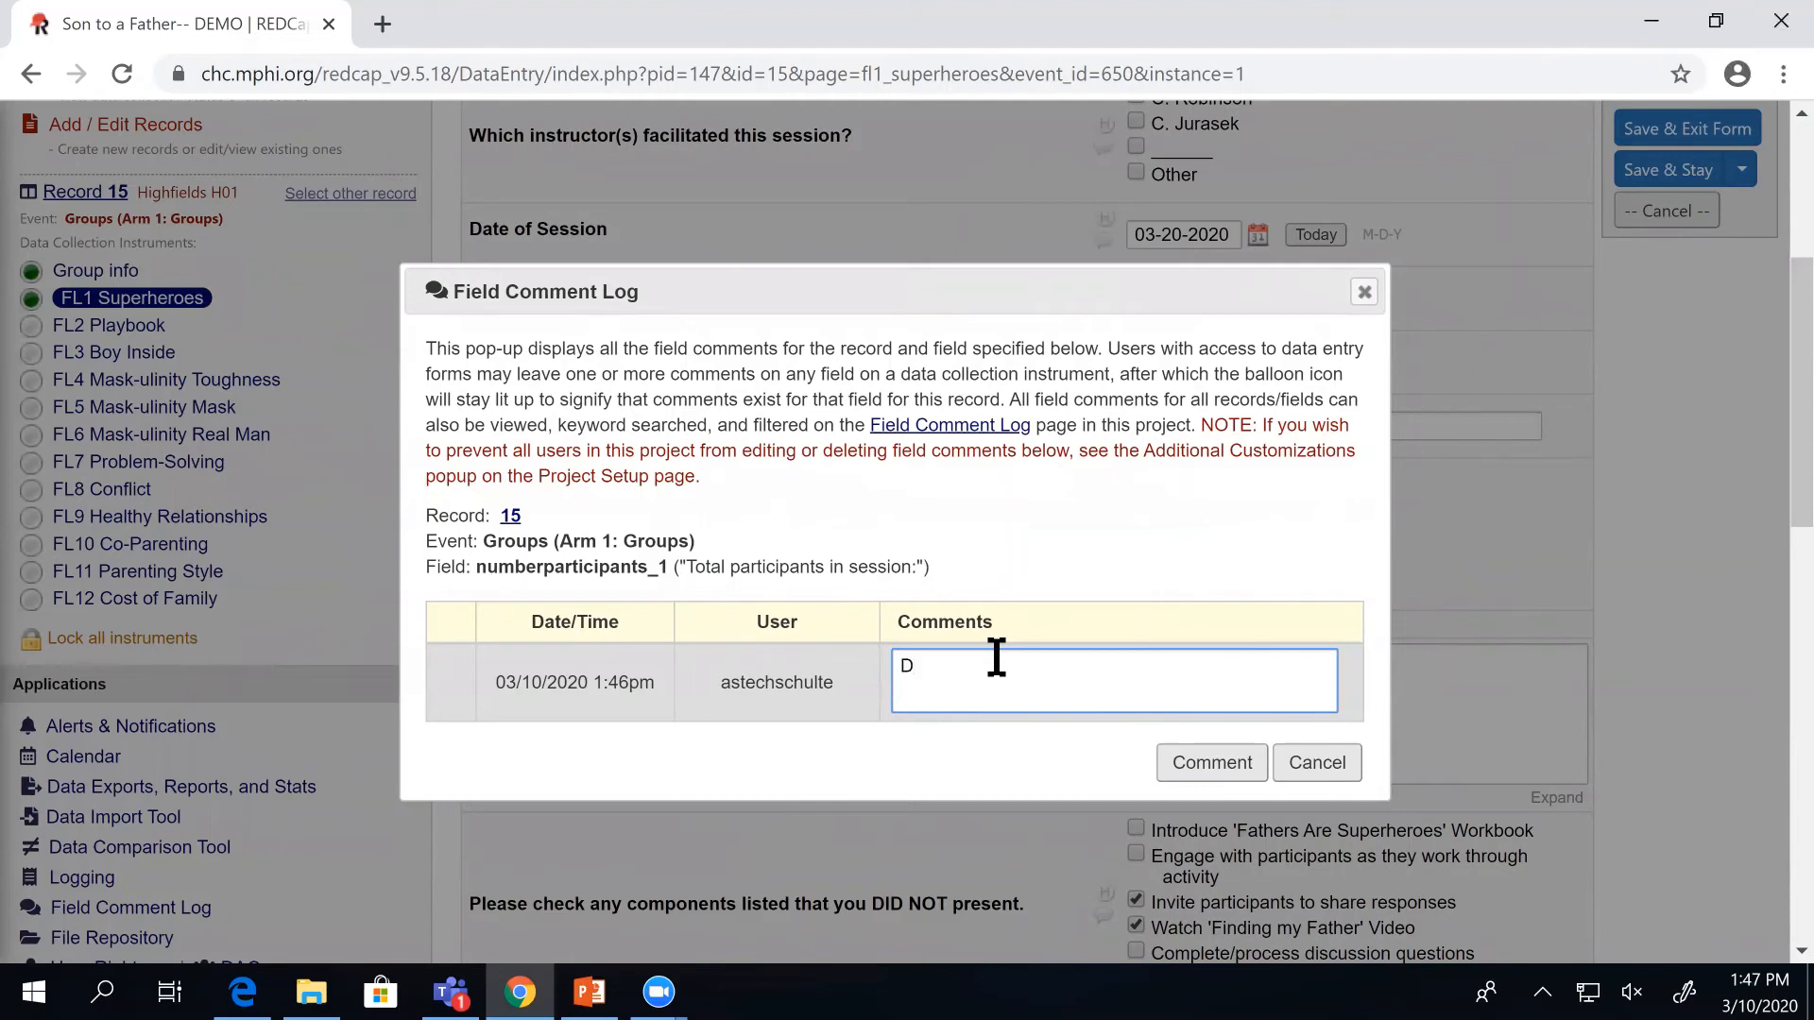
{"action": "type", "text": "o we count the particip"}
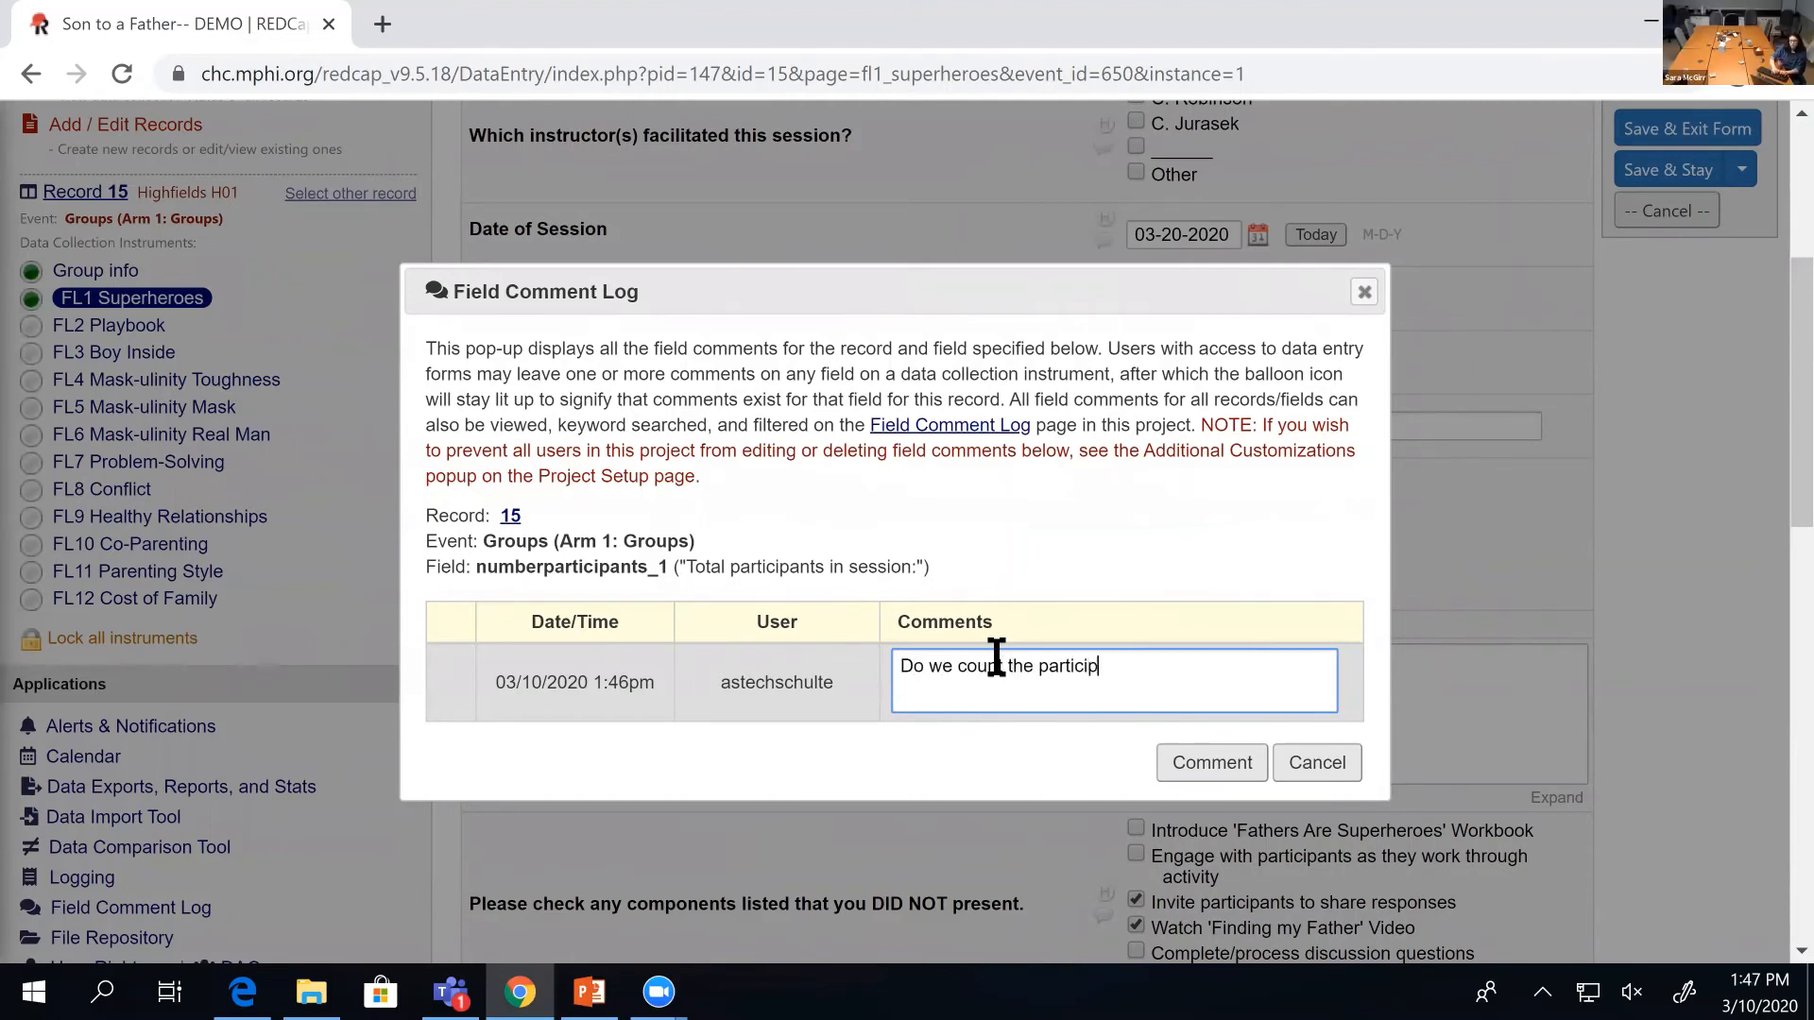
{"action": "type", "text": "ant who left early"}
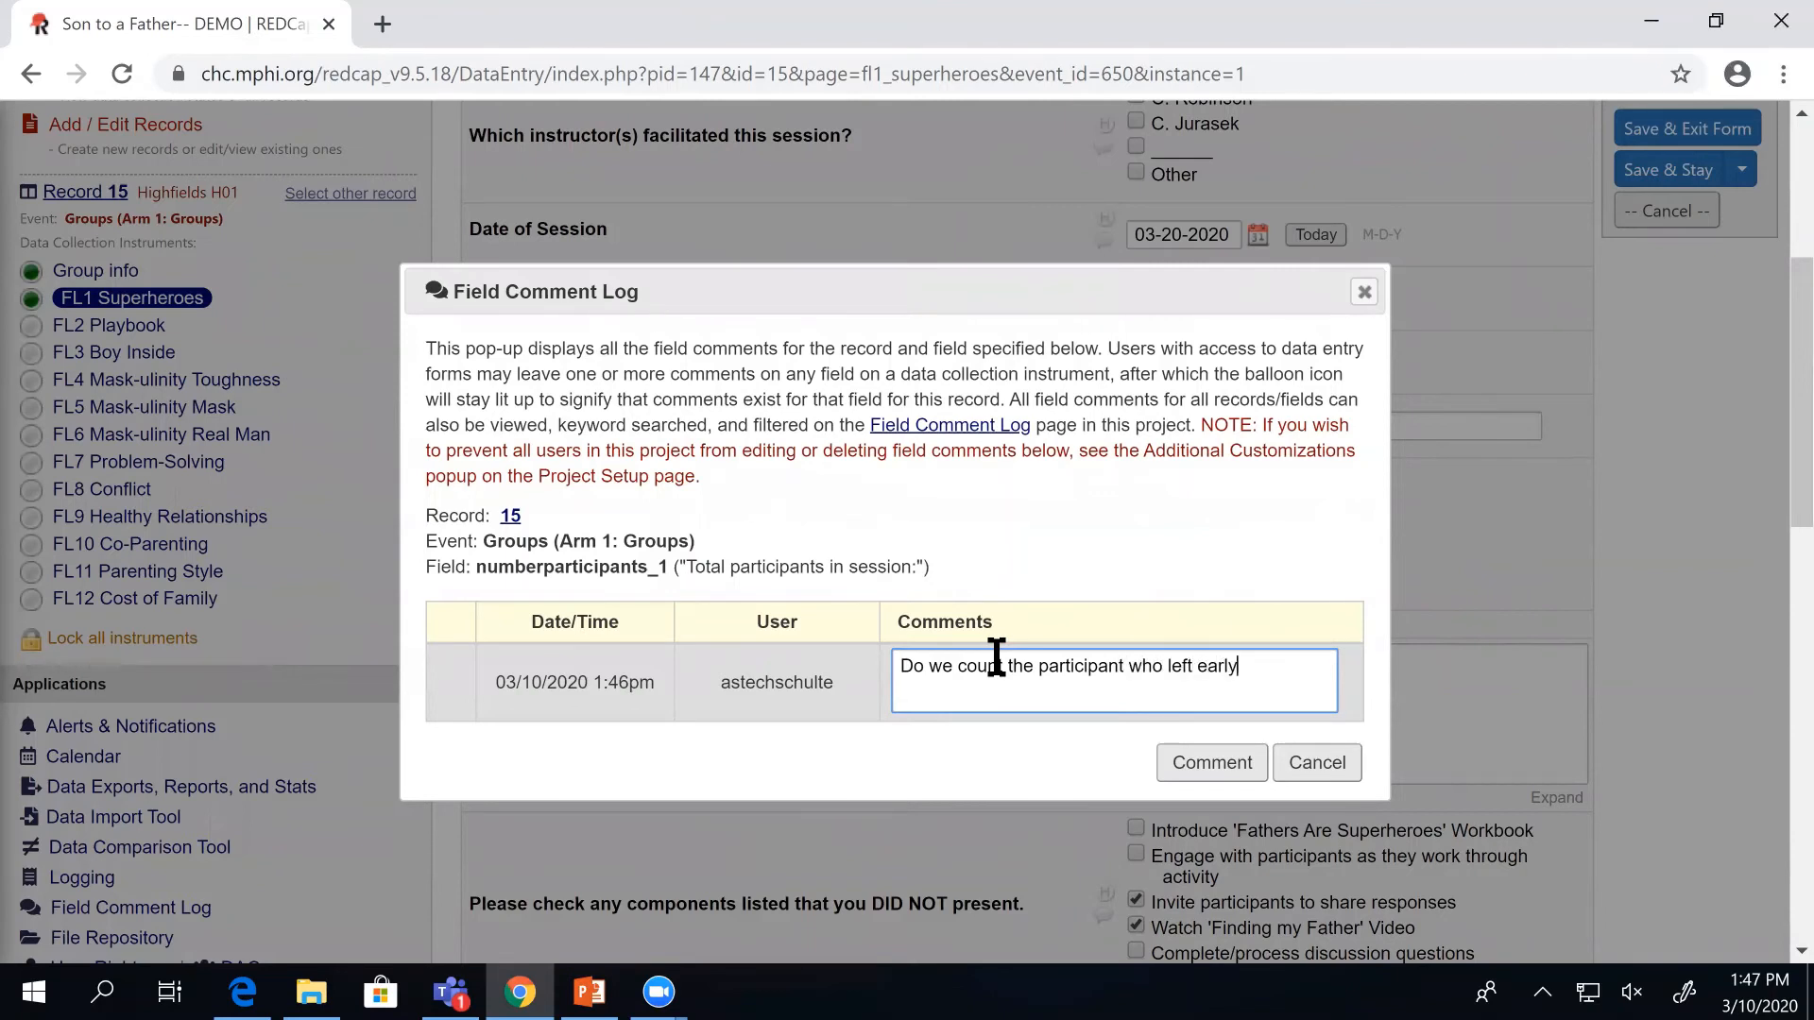
{"action": "type", "text": "?"}
{"action": "left_click", "coordinate": [1177, 756]}
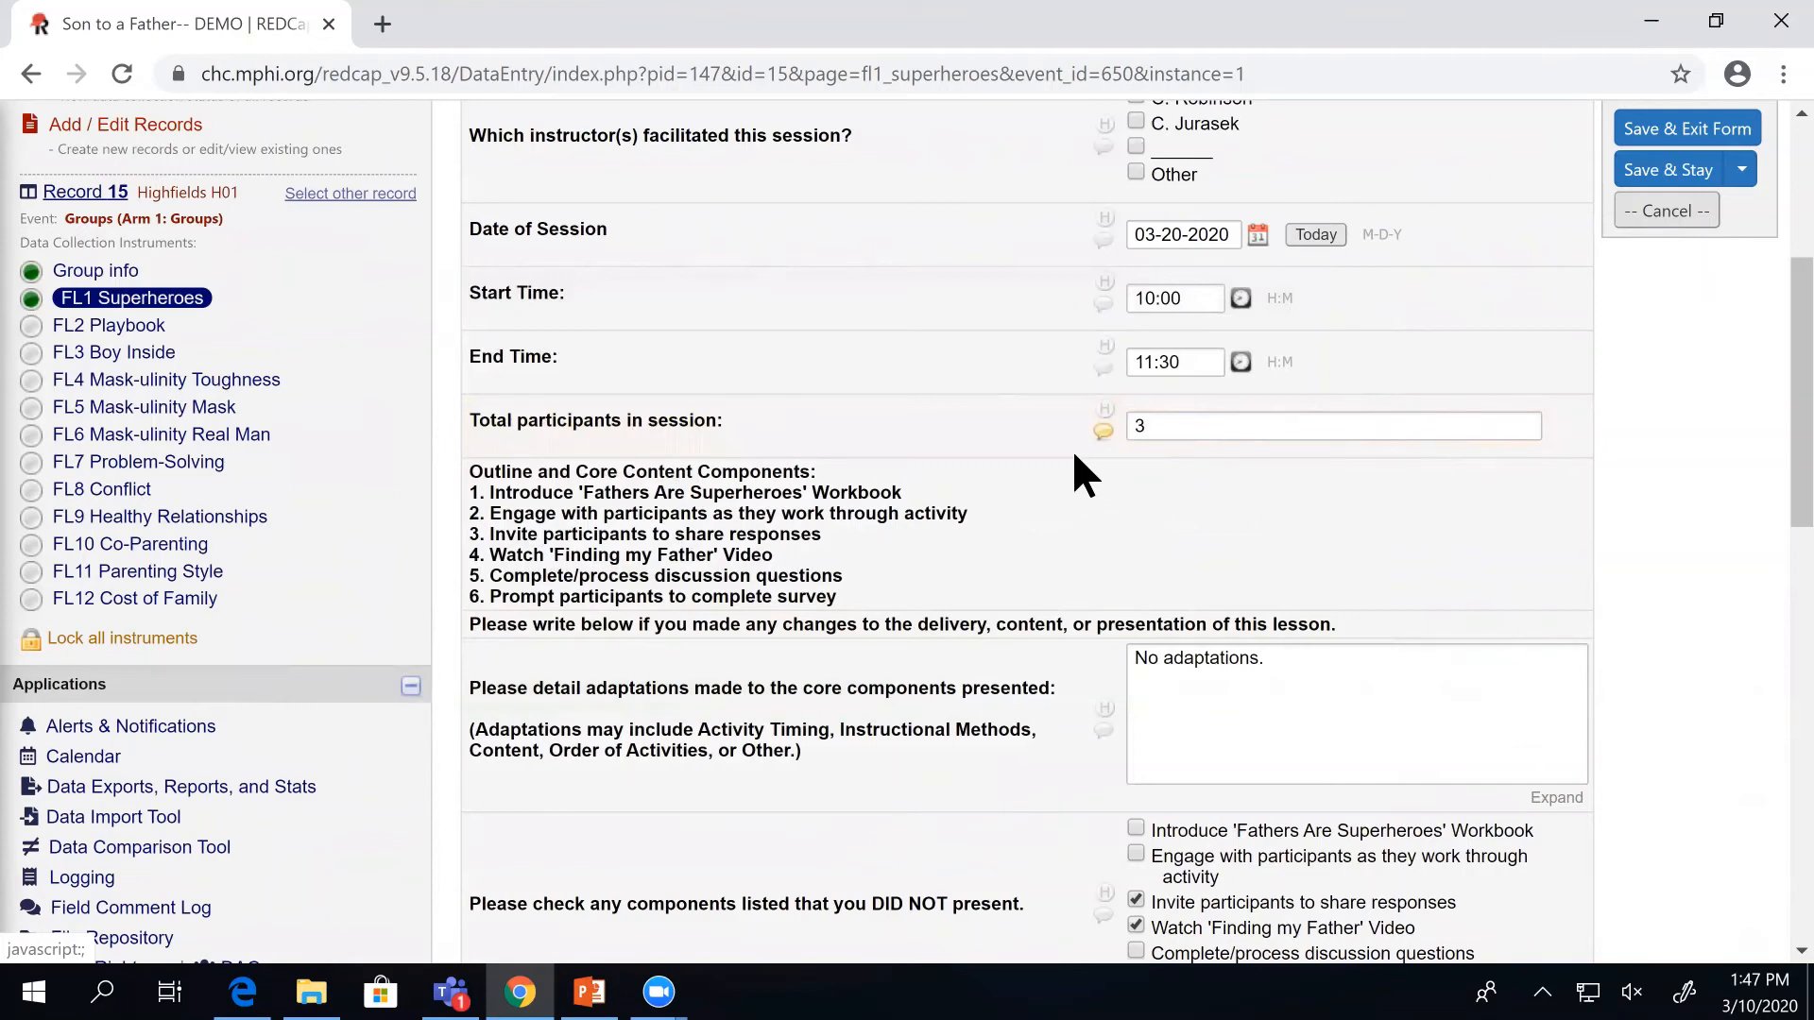
Open the project's Field Comment Log and examine its record filter choices and the comment thread for record 15.
{"action": "scroll", "coordinate": [170, 775], "scroll_direction": "down", "scroll_amount": 1}
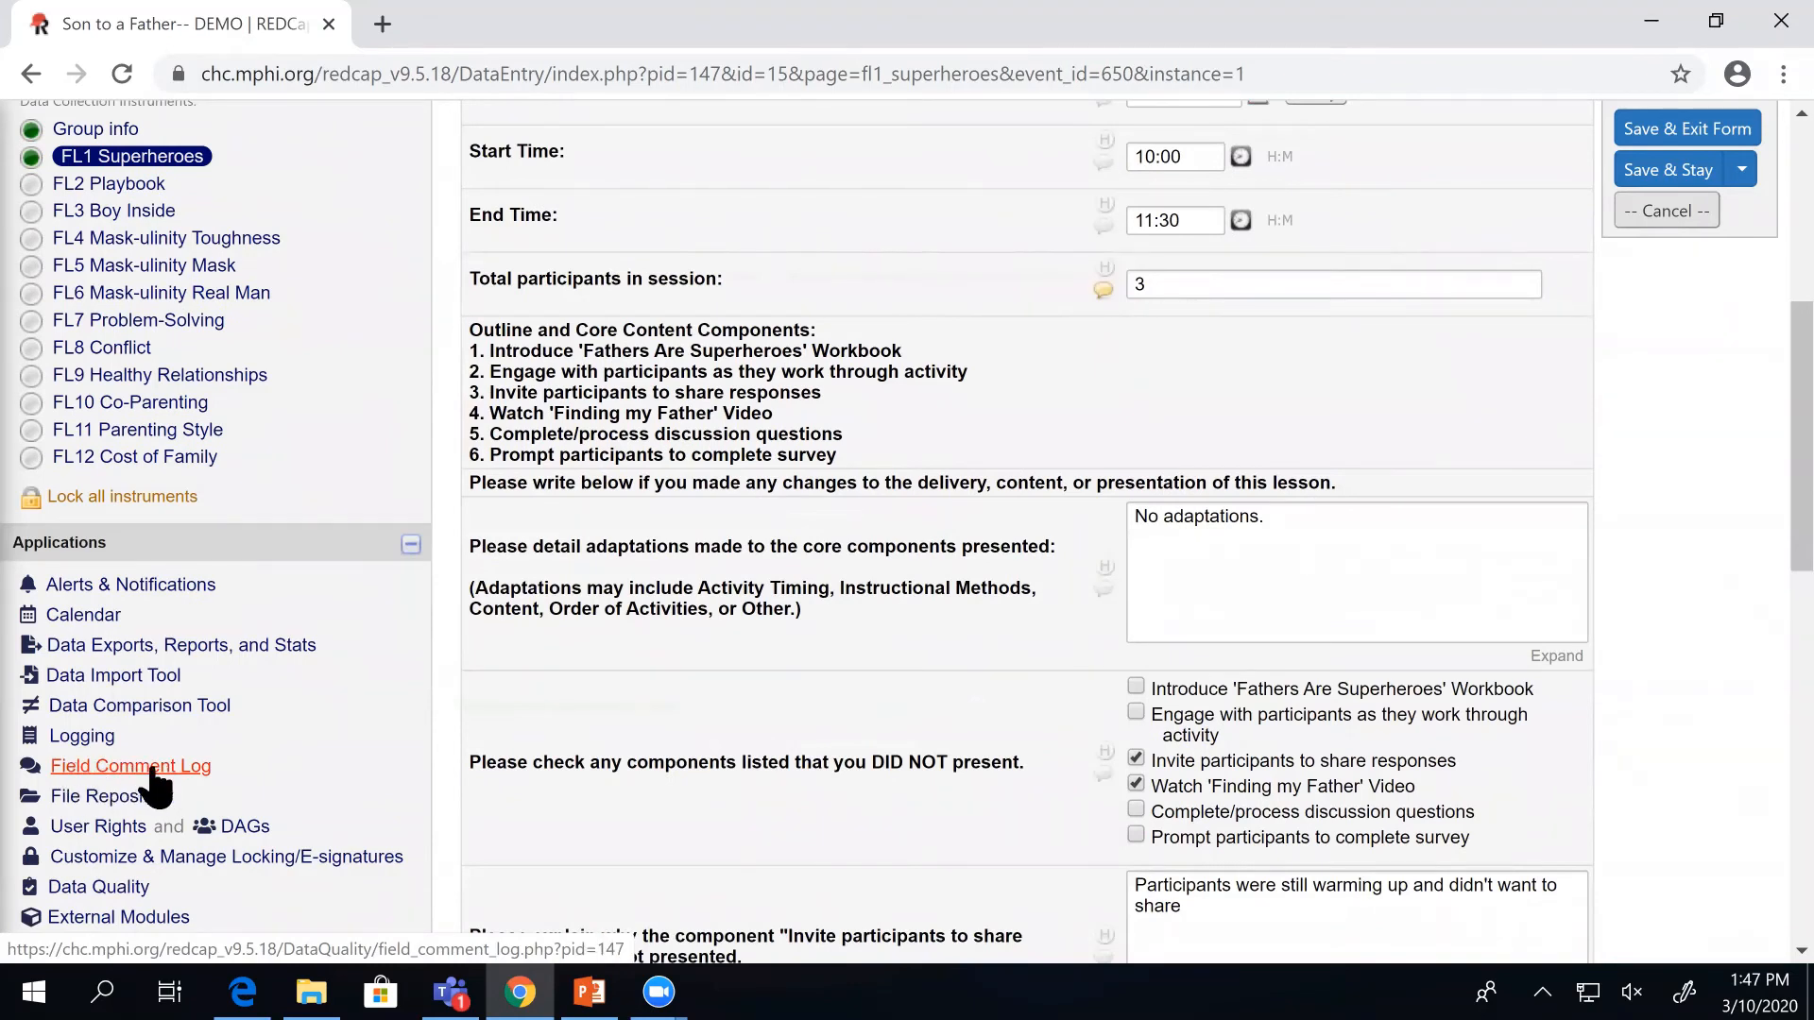
{"action": "left_click", "coordinate": [92, 770]}
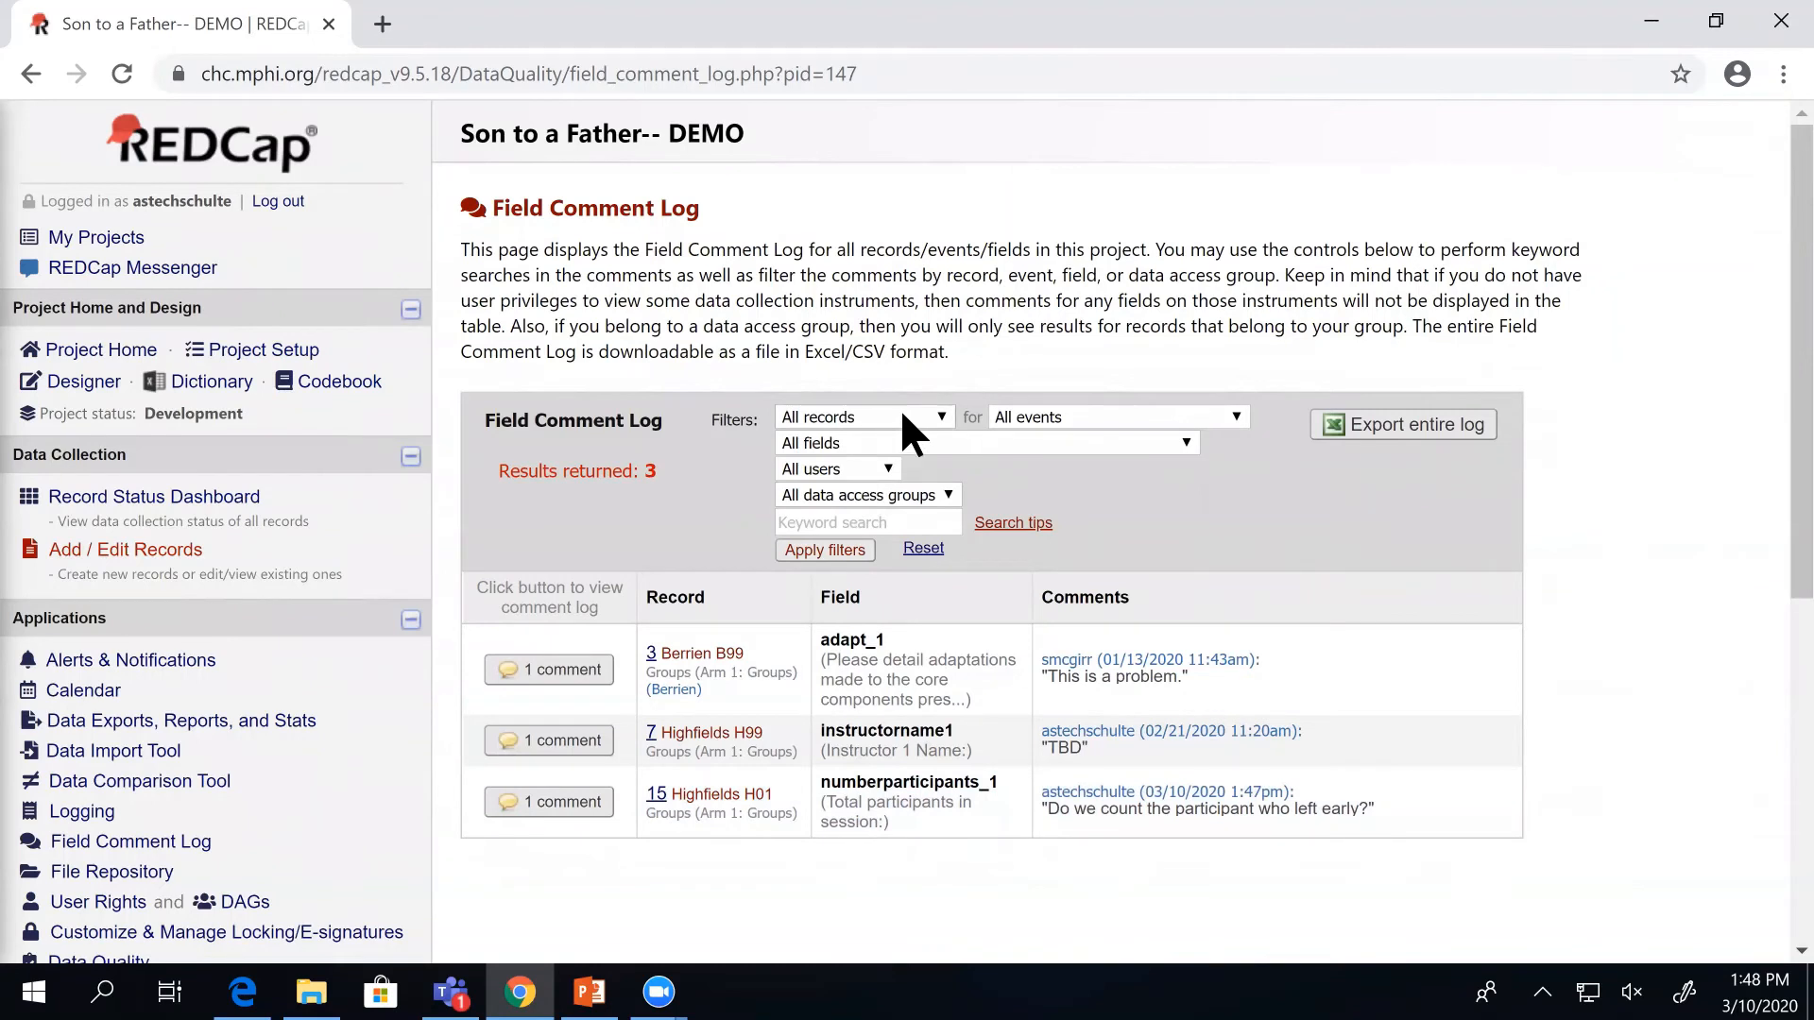
{"action": "left_click", "coordinate": [943, 417]}
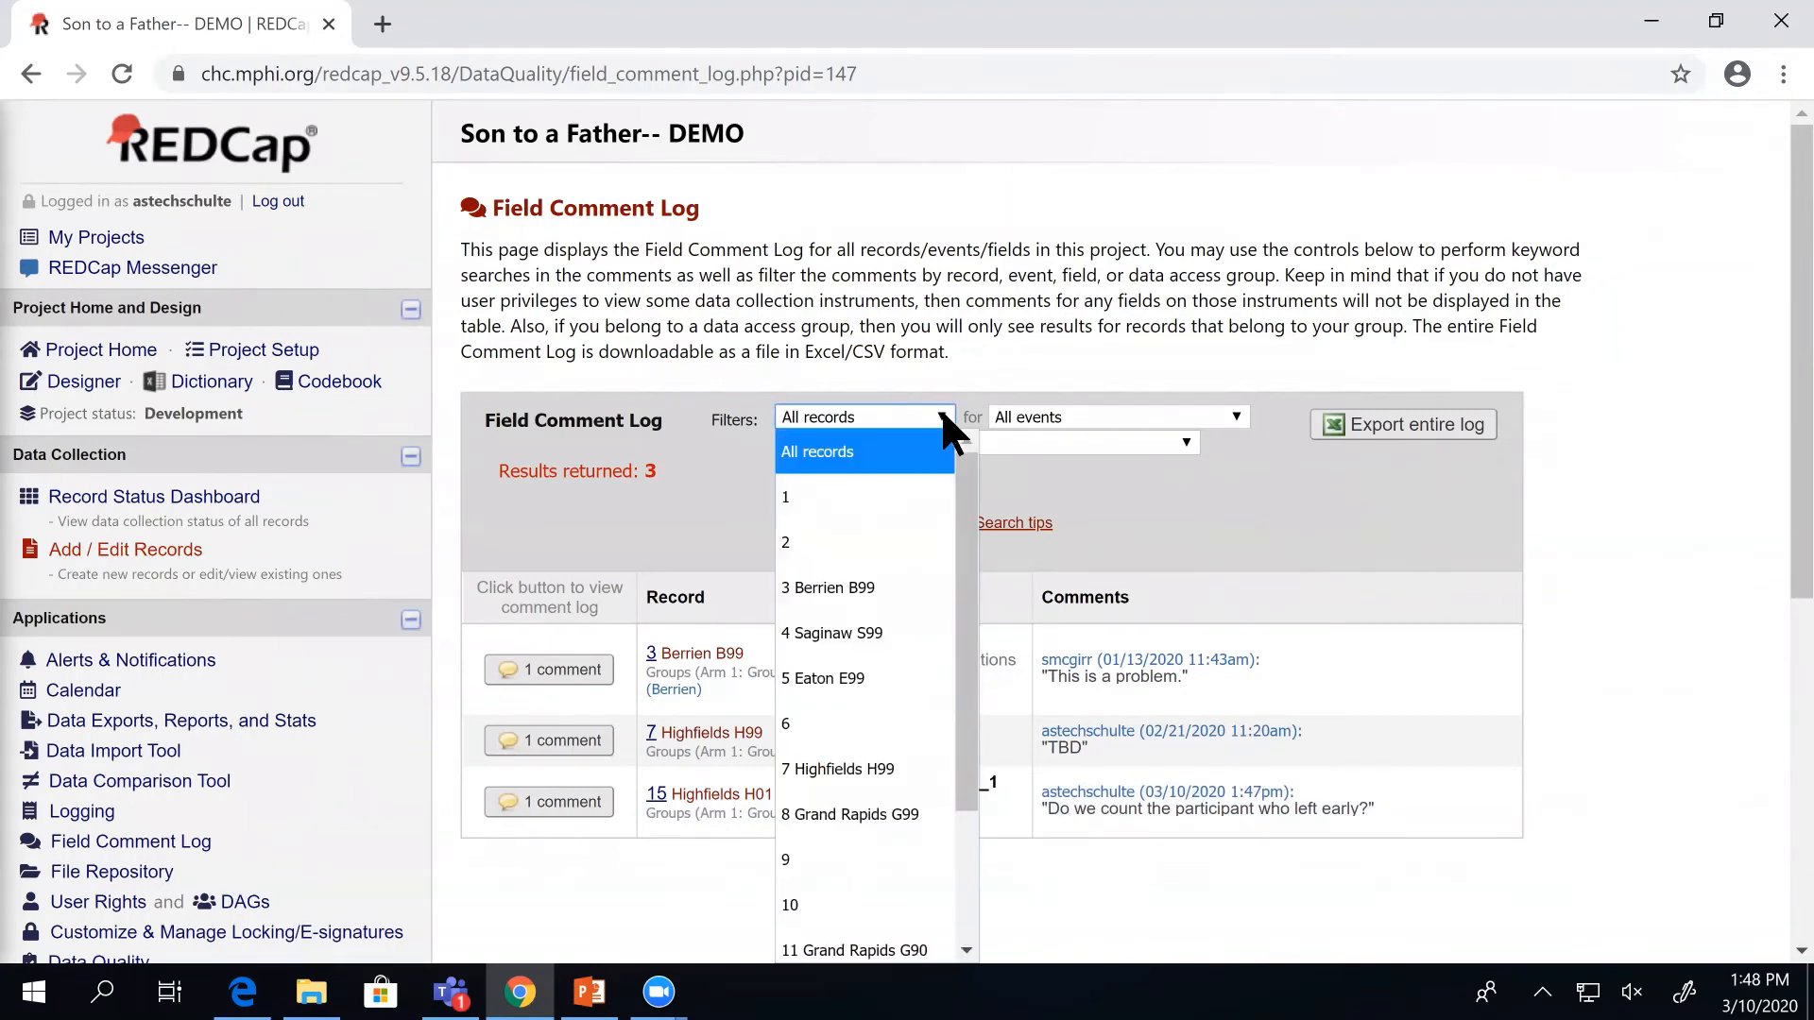
{"action": "left_click", "coordinate": [943, 417]}
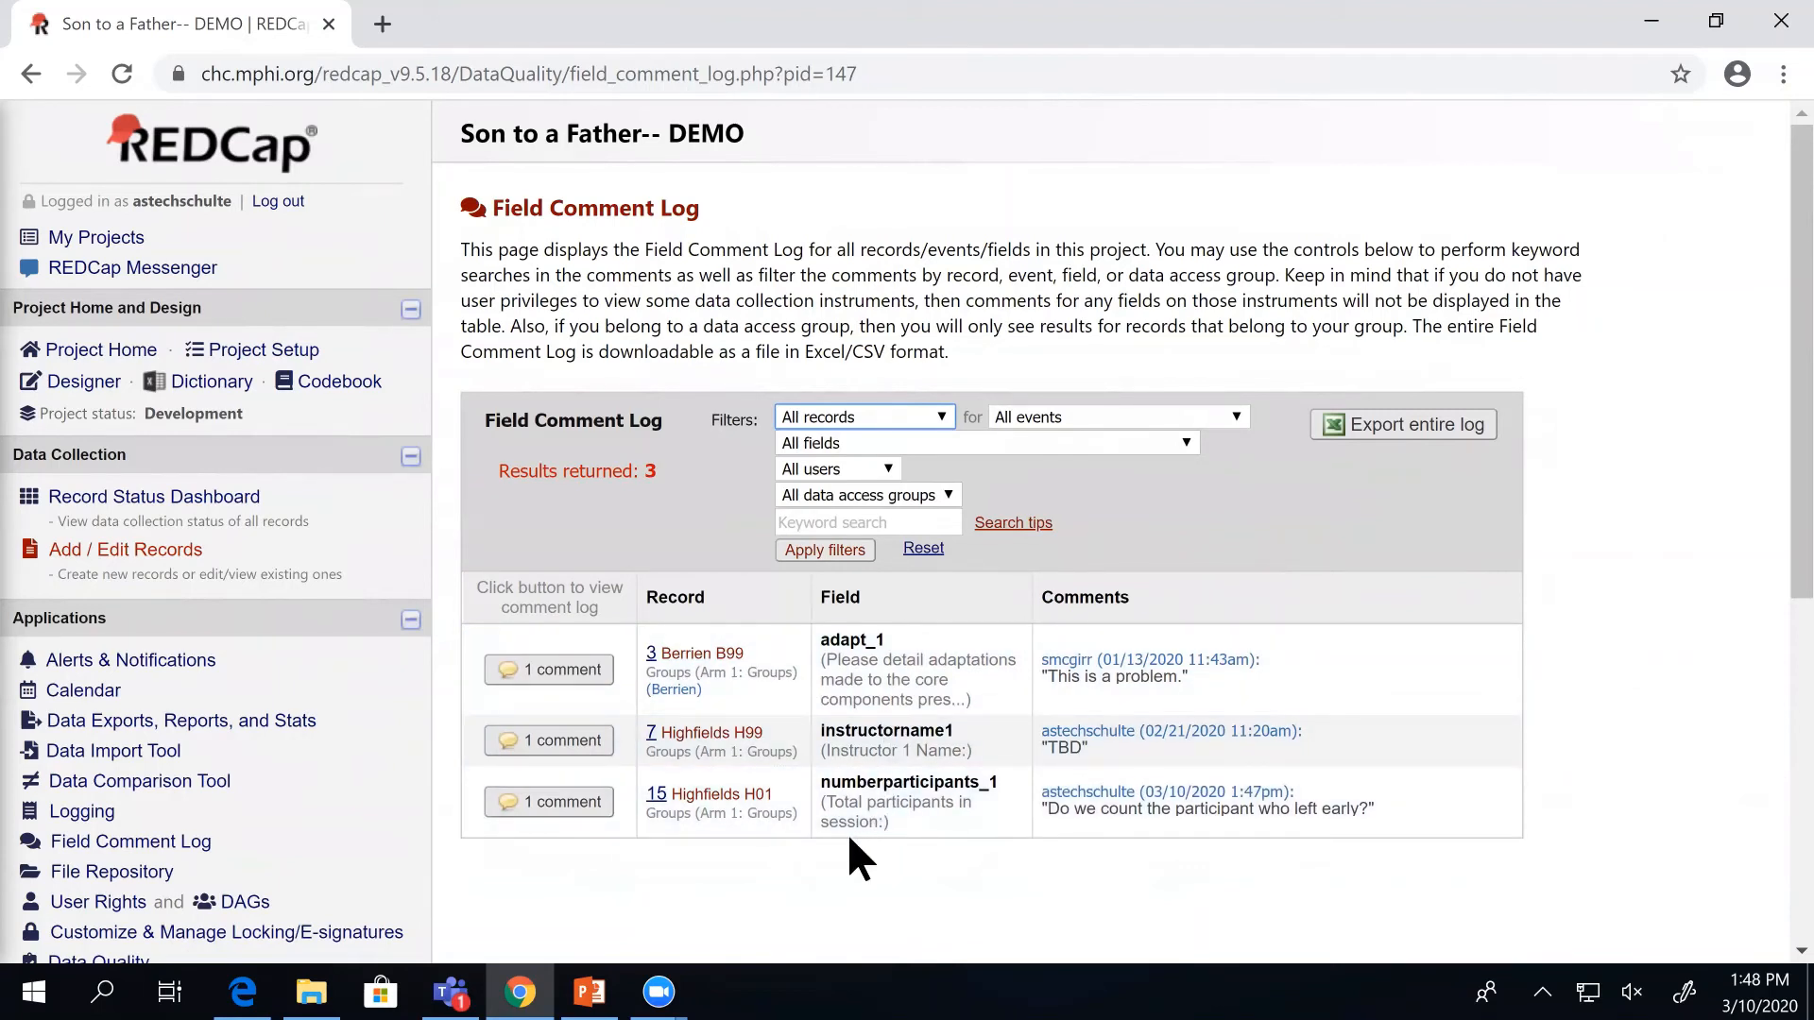
{"action": "left_click", "coordinate": [553, 803]}
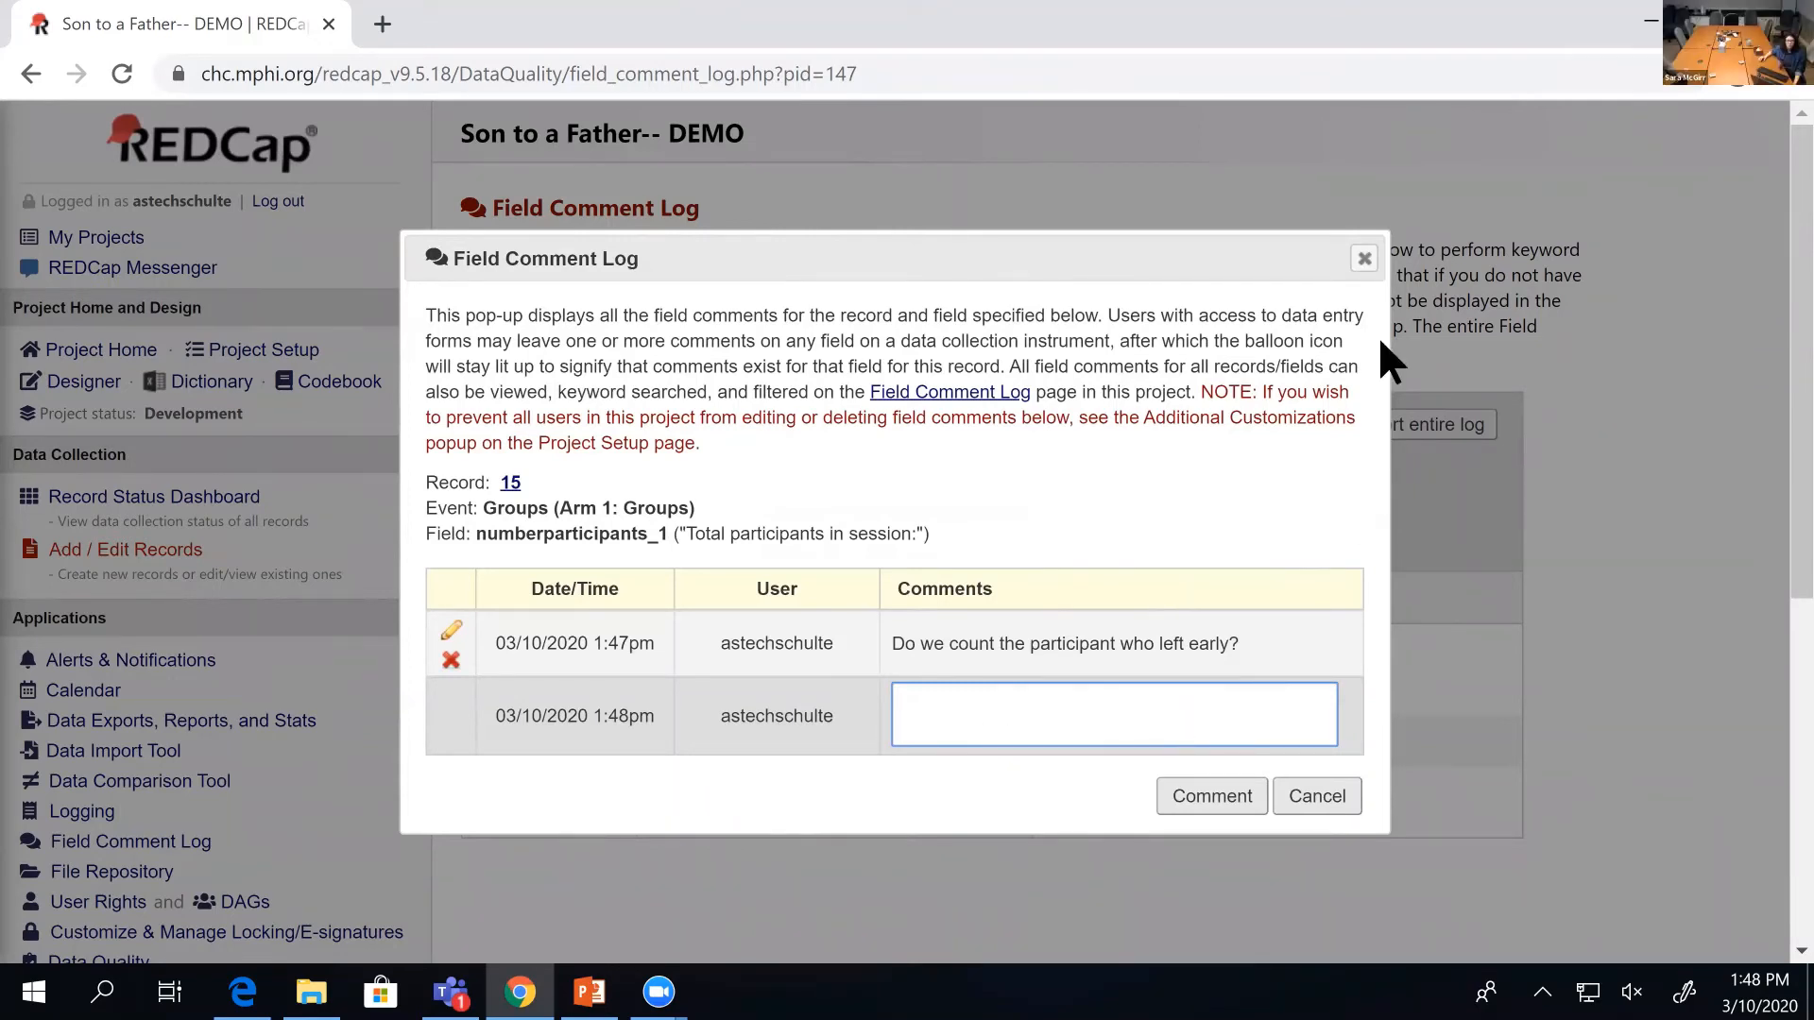
{"action": "left_click", "coordinate": [1364, 259]}
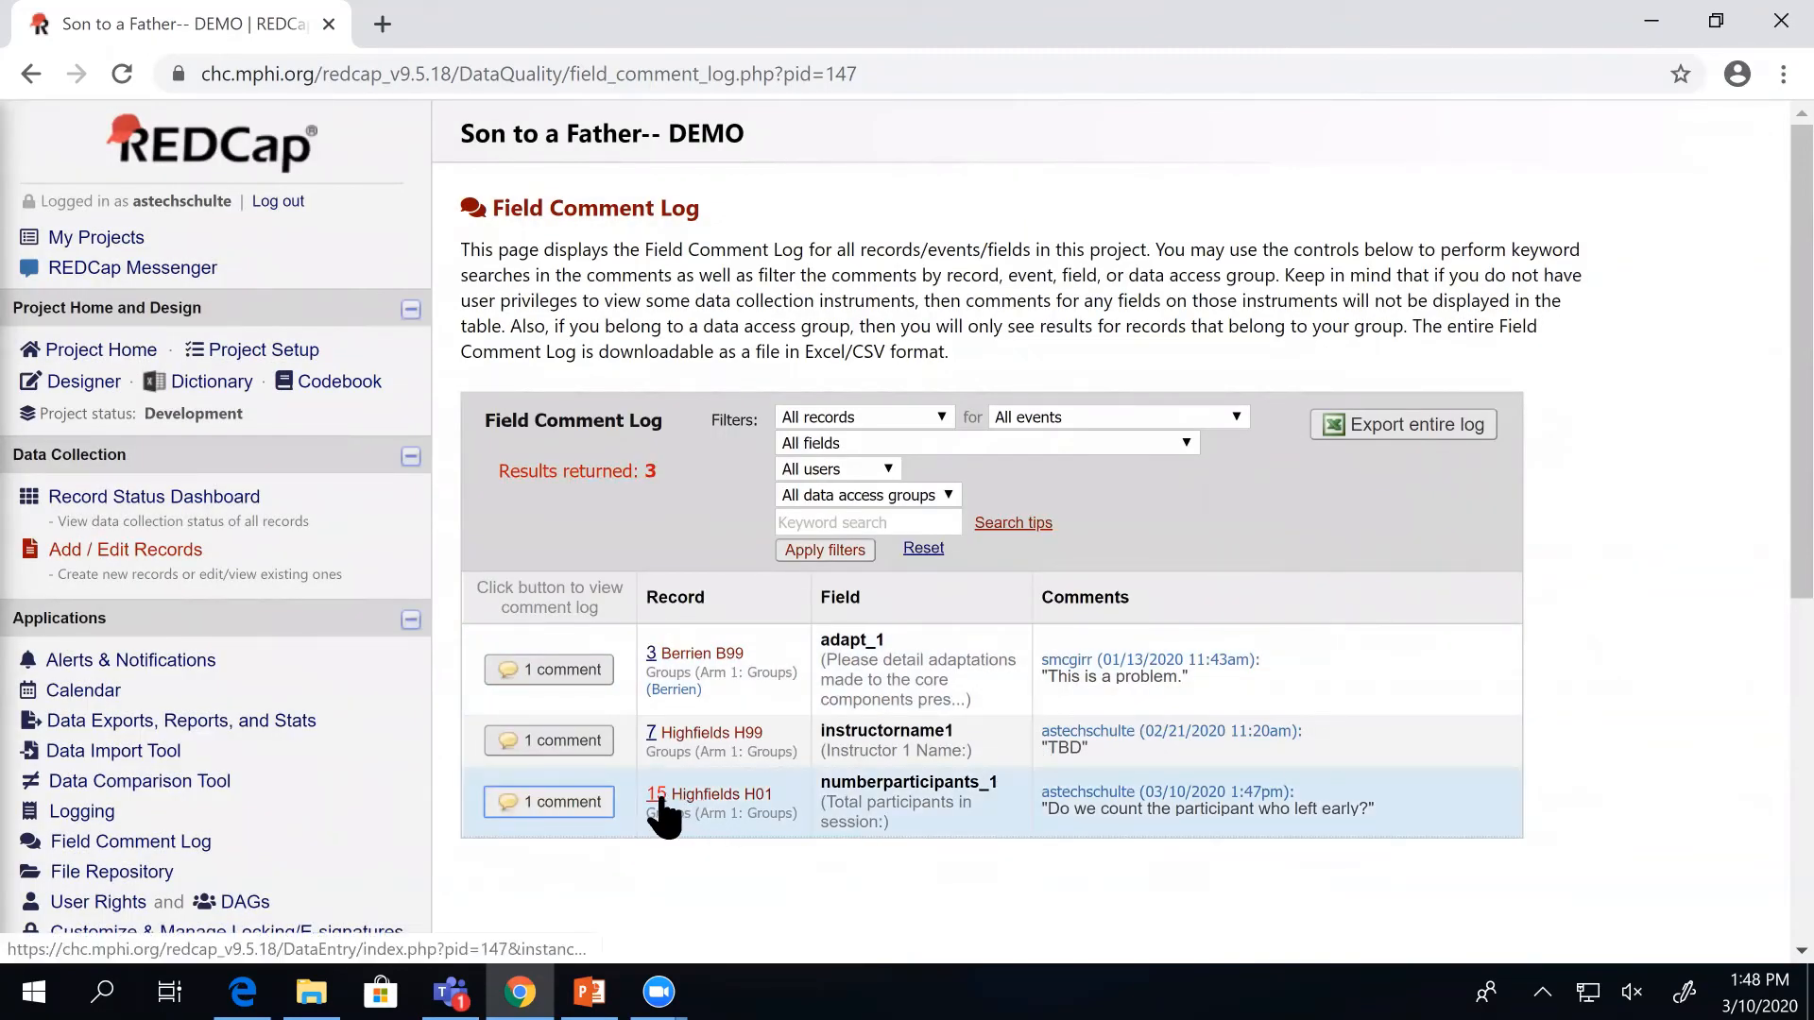
Go from the record 15 log entry to its commented field and look over the FL1 Superheroes form.
{"action": "left_click", "coordinate": [658, 793]}
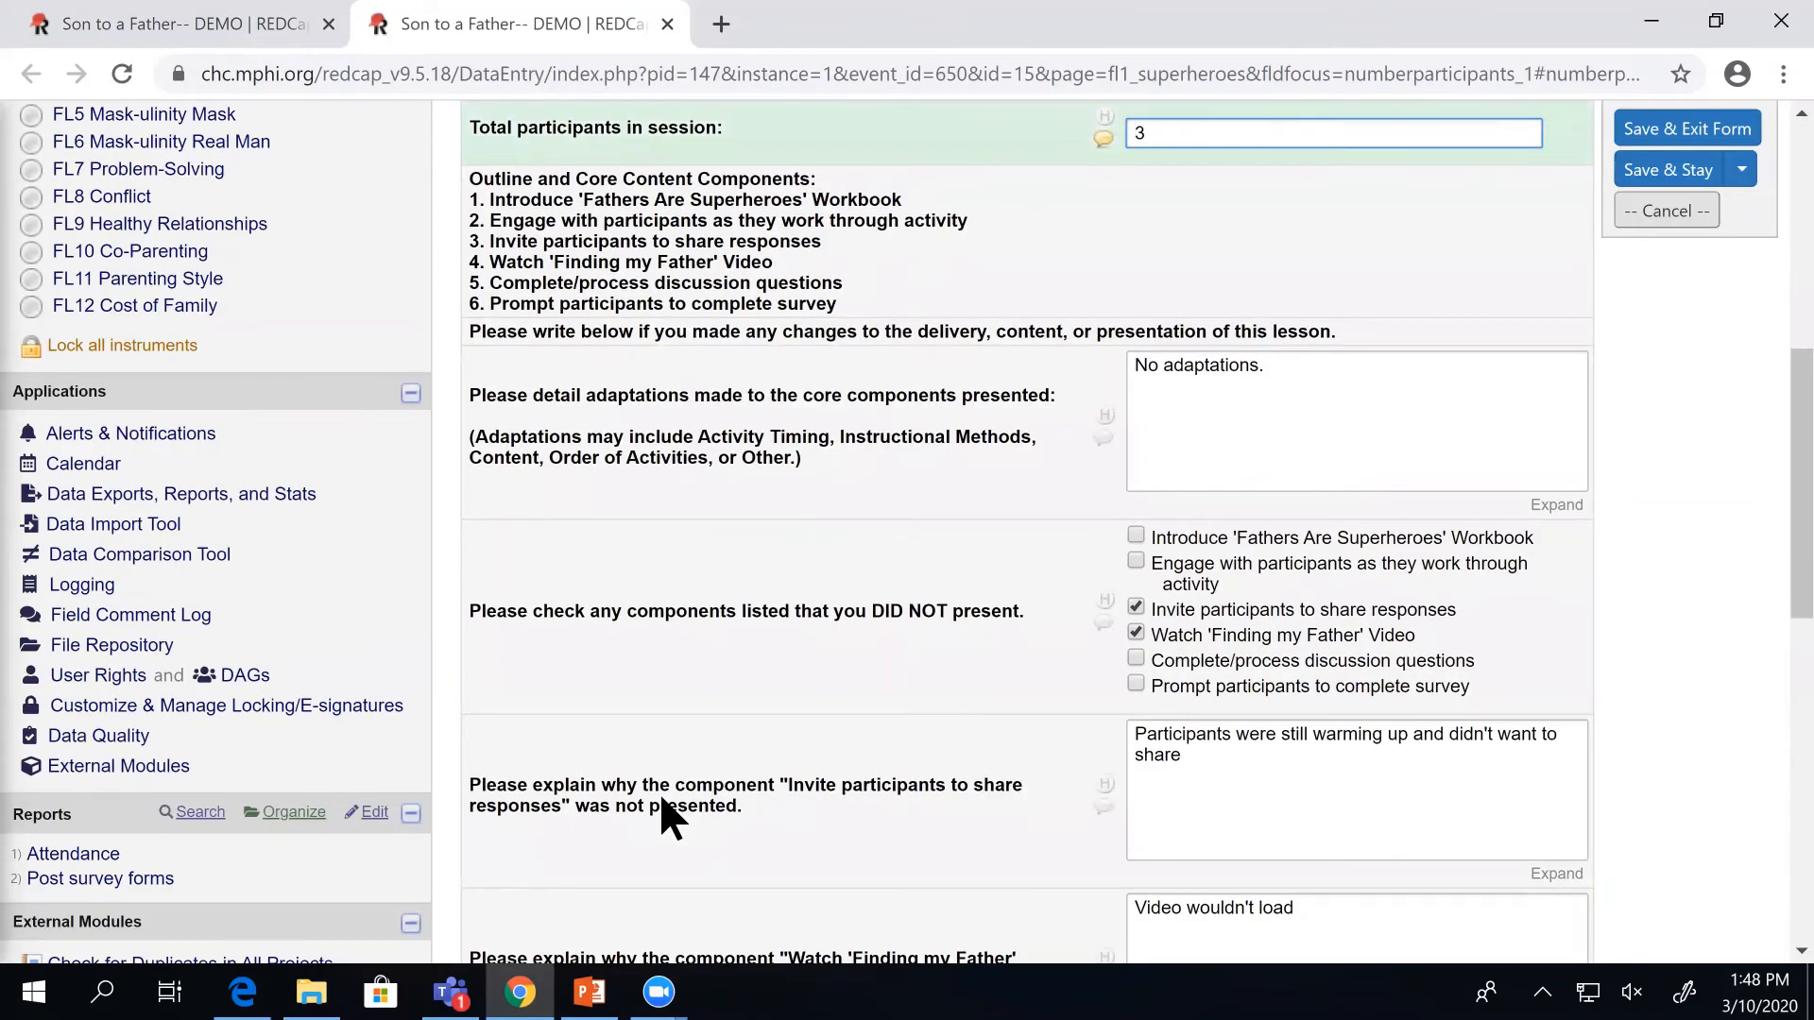
{"action": "scroll", "coordinate": [659, 792], "scroll_direction": "up", "scroll_amount": 3}
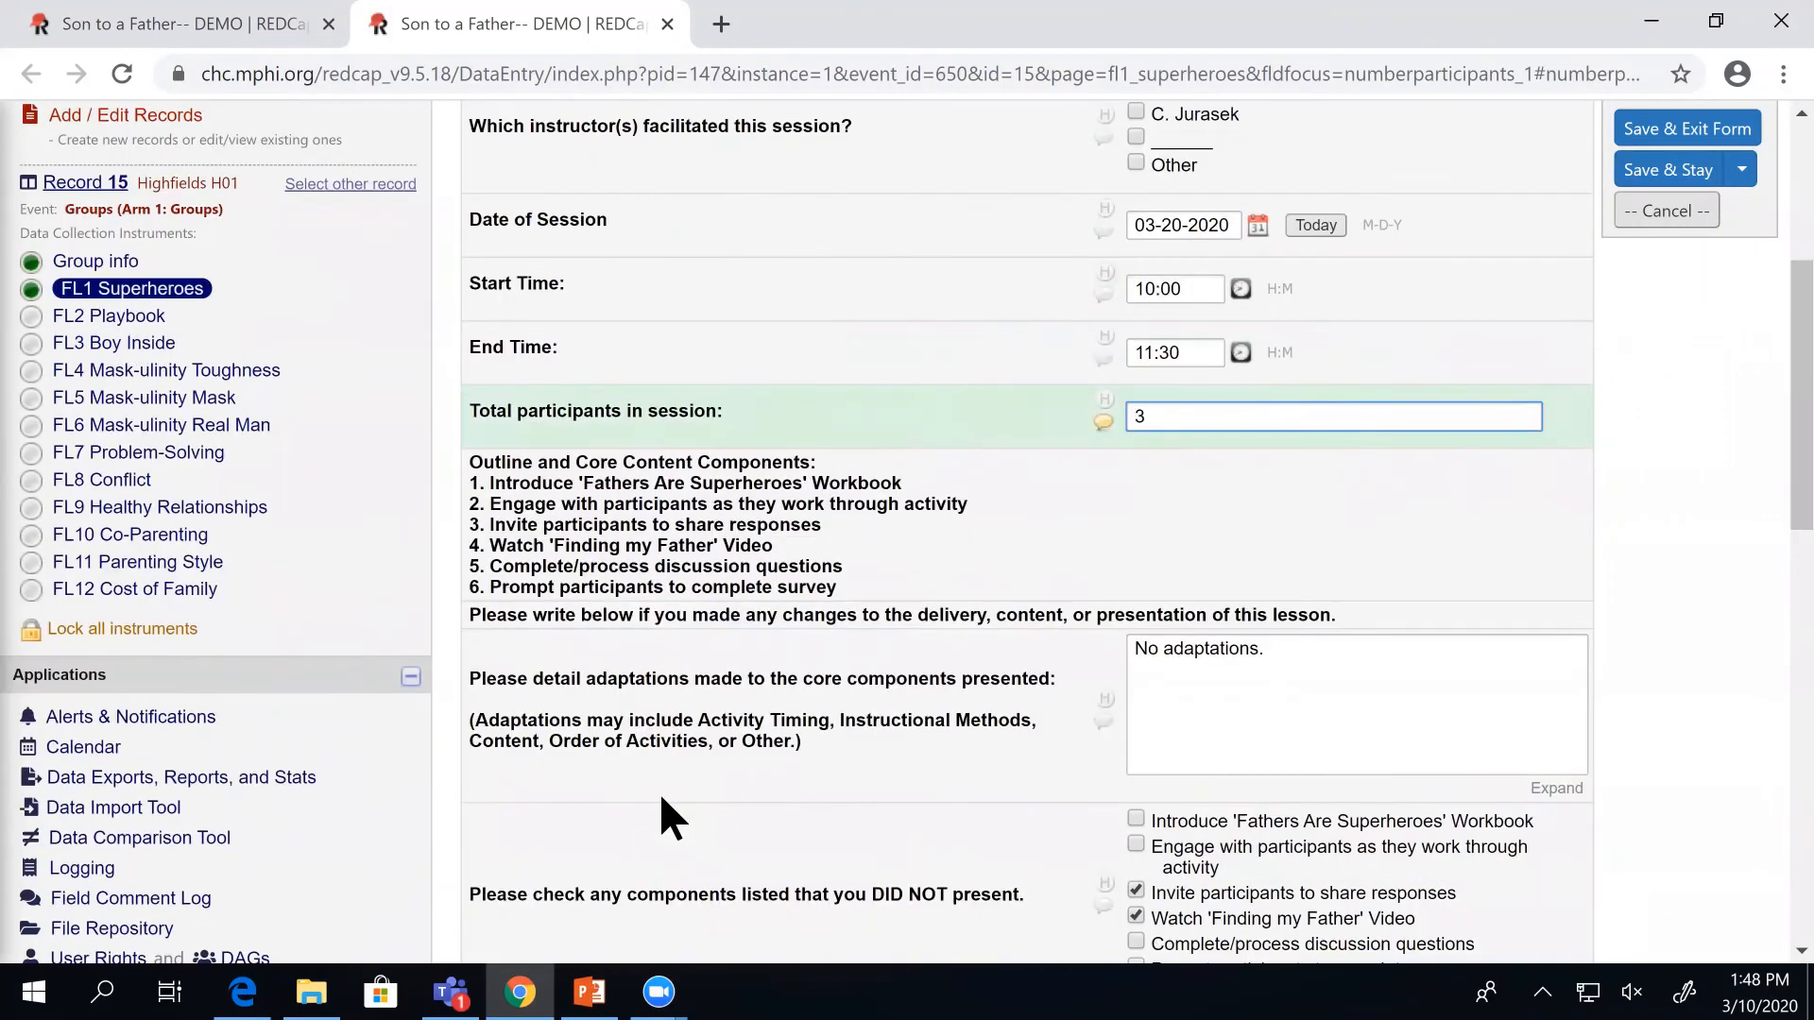
{"action": "scroll", "coordinate": [659, 740], "scroll_direction": "up", "scroll_amount": 5}
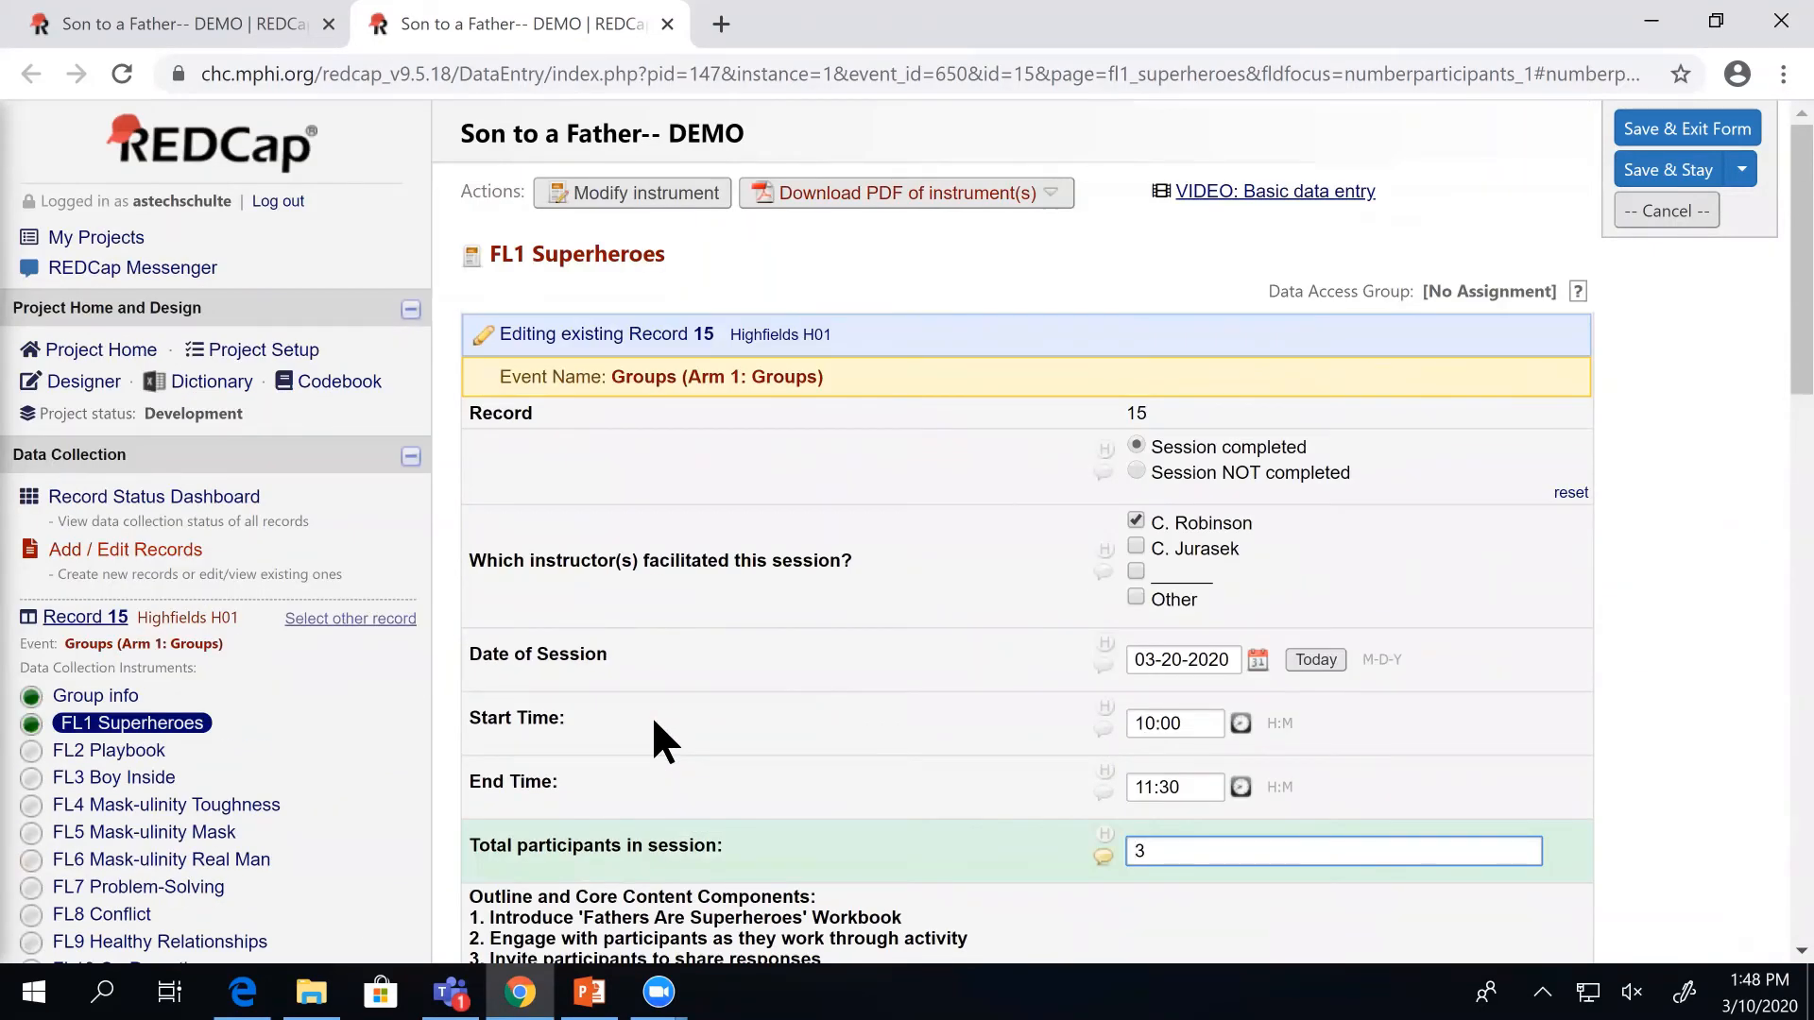
Start a new REDCap Messenger conversation with a project colleague selected, then discard it and close Messenger.
{"action": "left_click", "coordinate": [144, 268]}
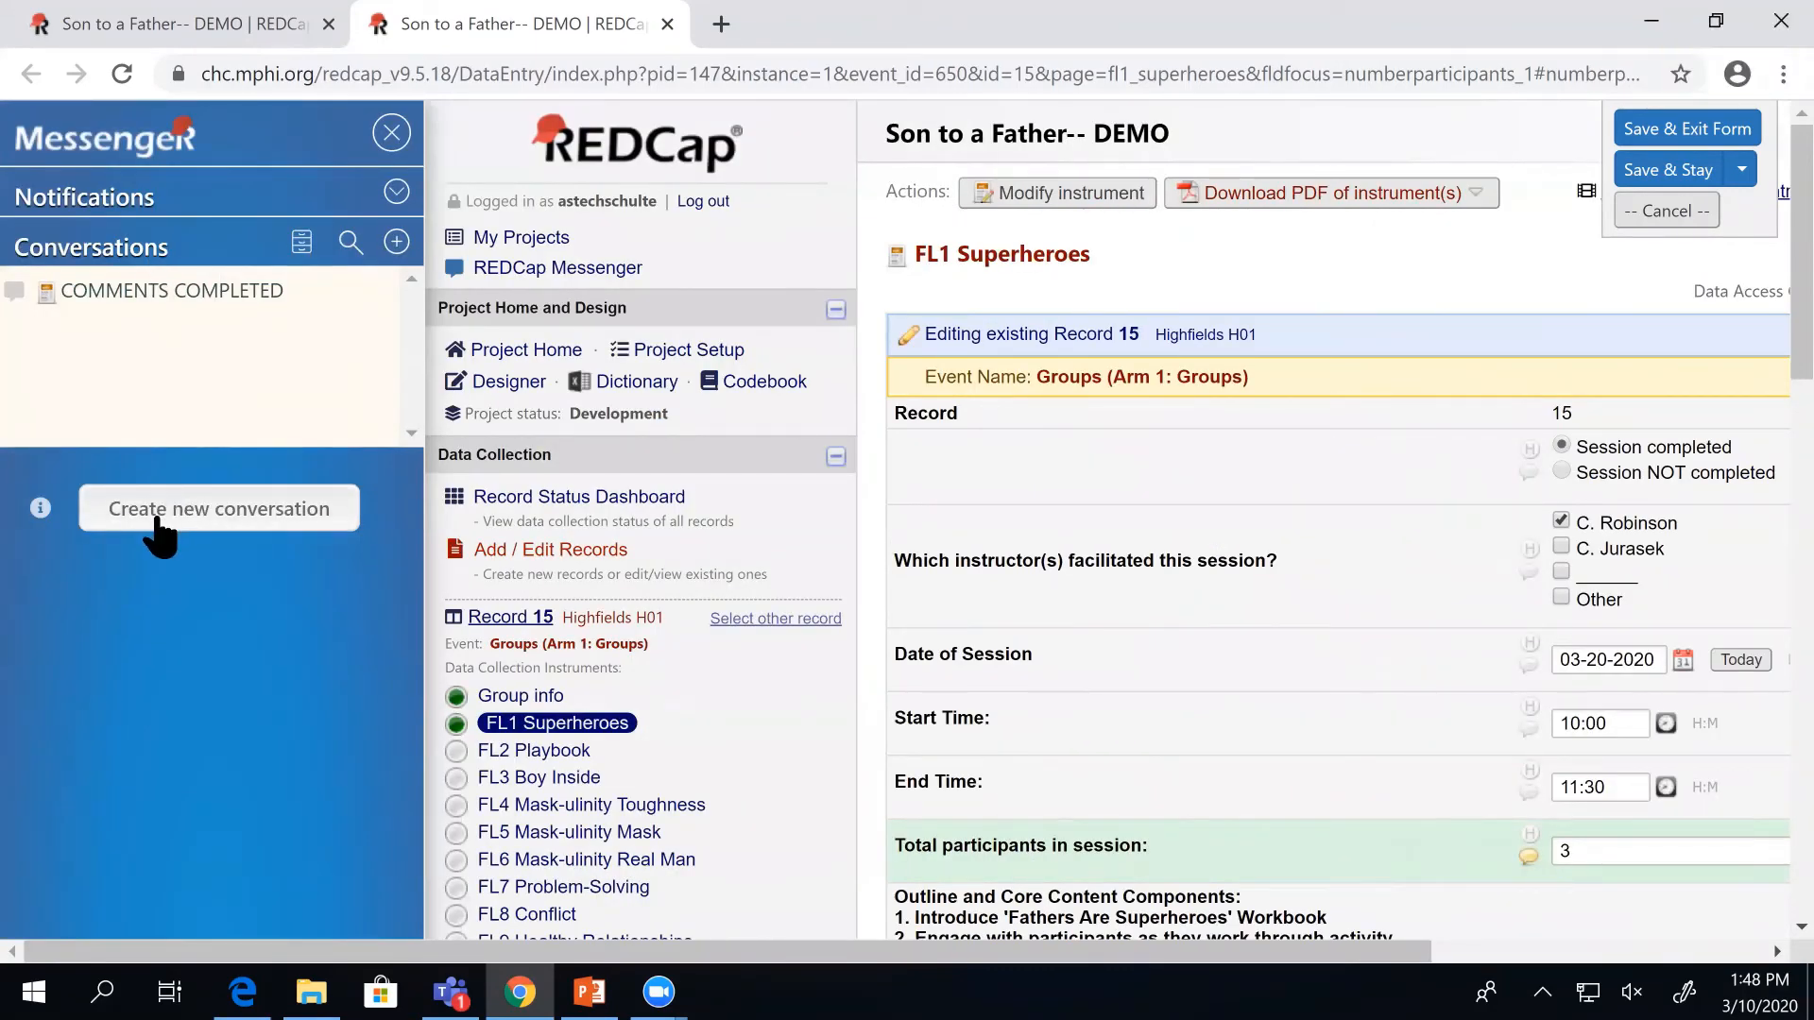
{"action": "left_click", "coordinate": [159, 531]}
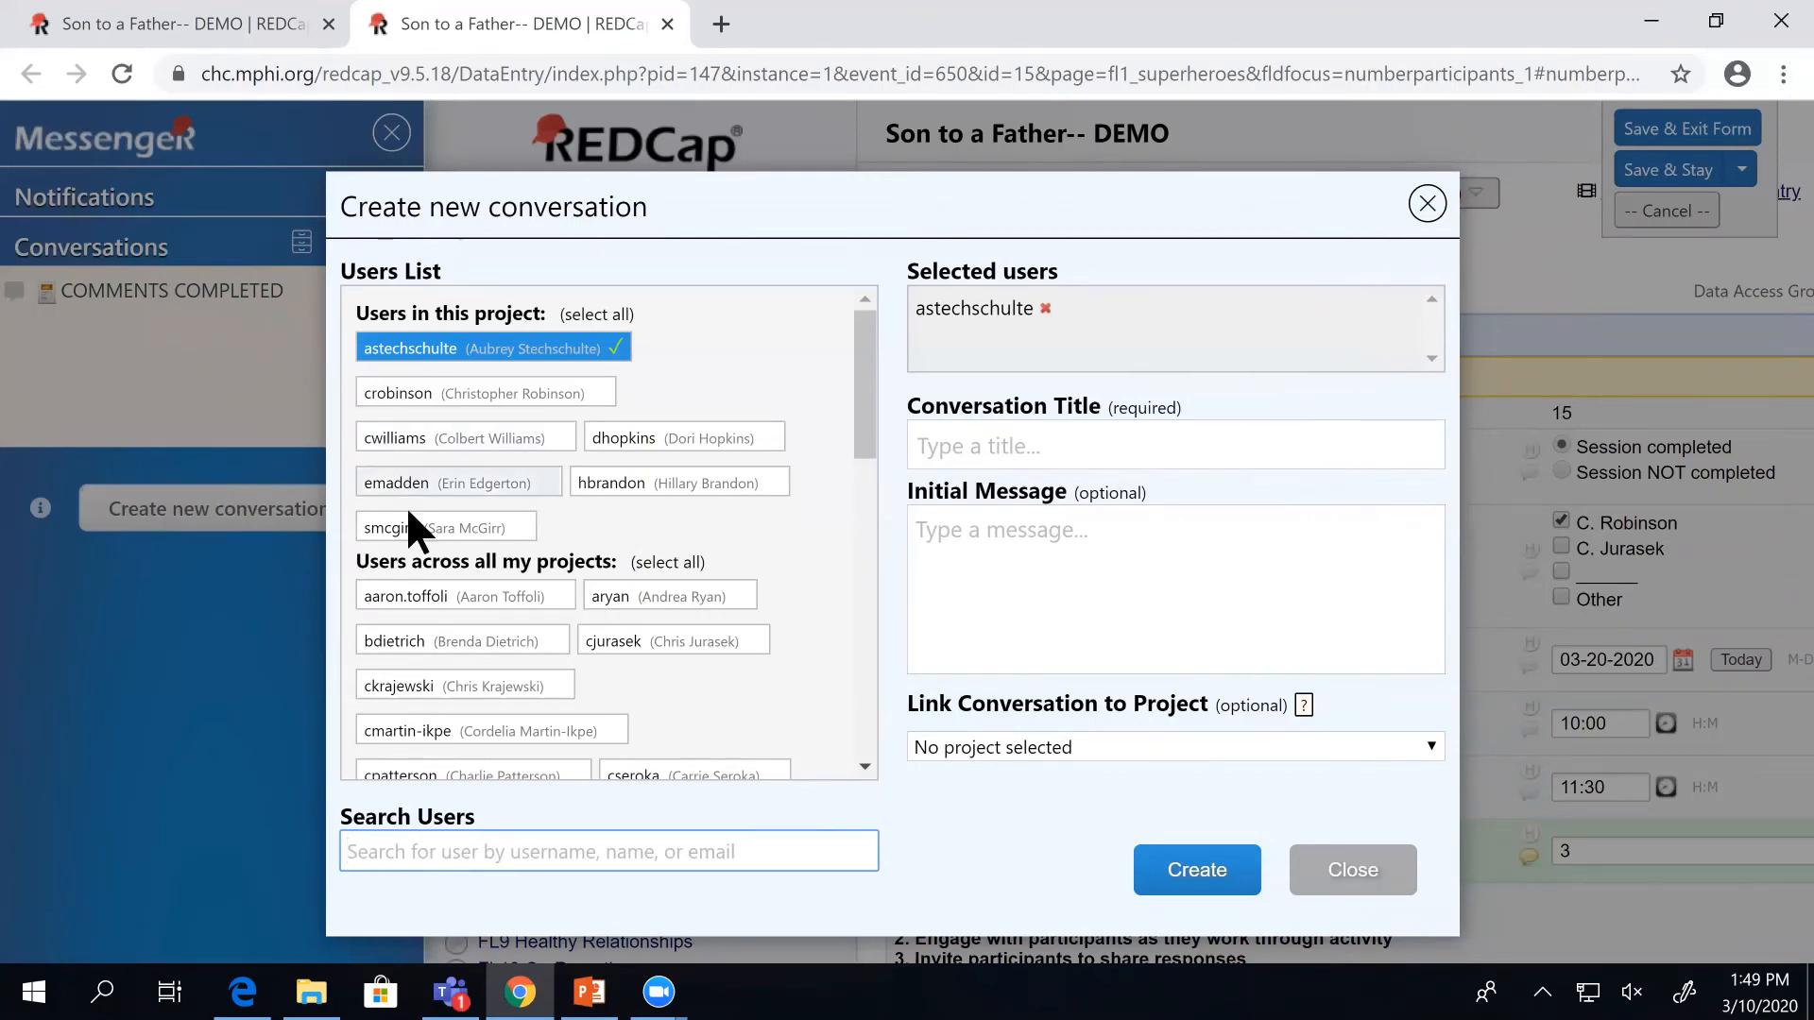
{"action": "left_click_drag", "start_coordinate": [412, 527], "coordinate": [1008, 492]}
{"action": "left_click_drag", "start_coordinate": [804, 495], "coordinate": [755, 524]}
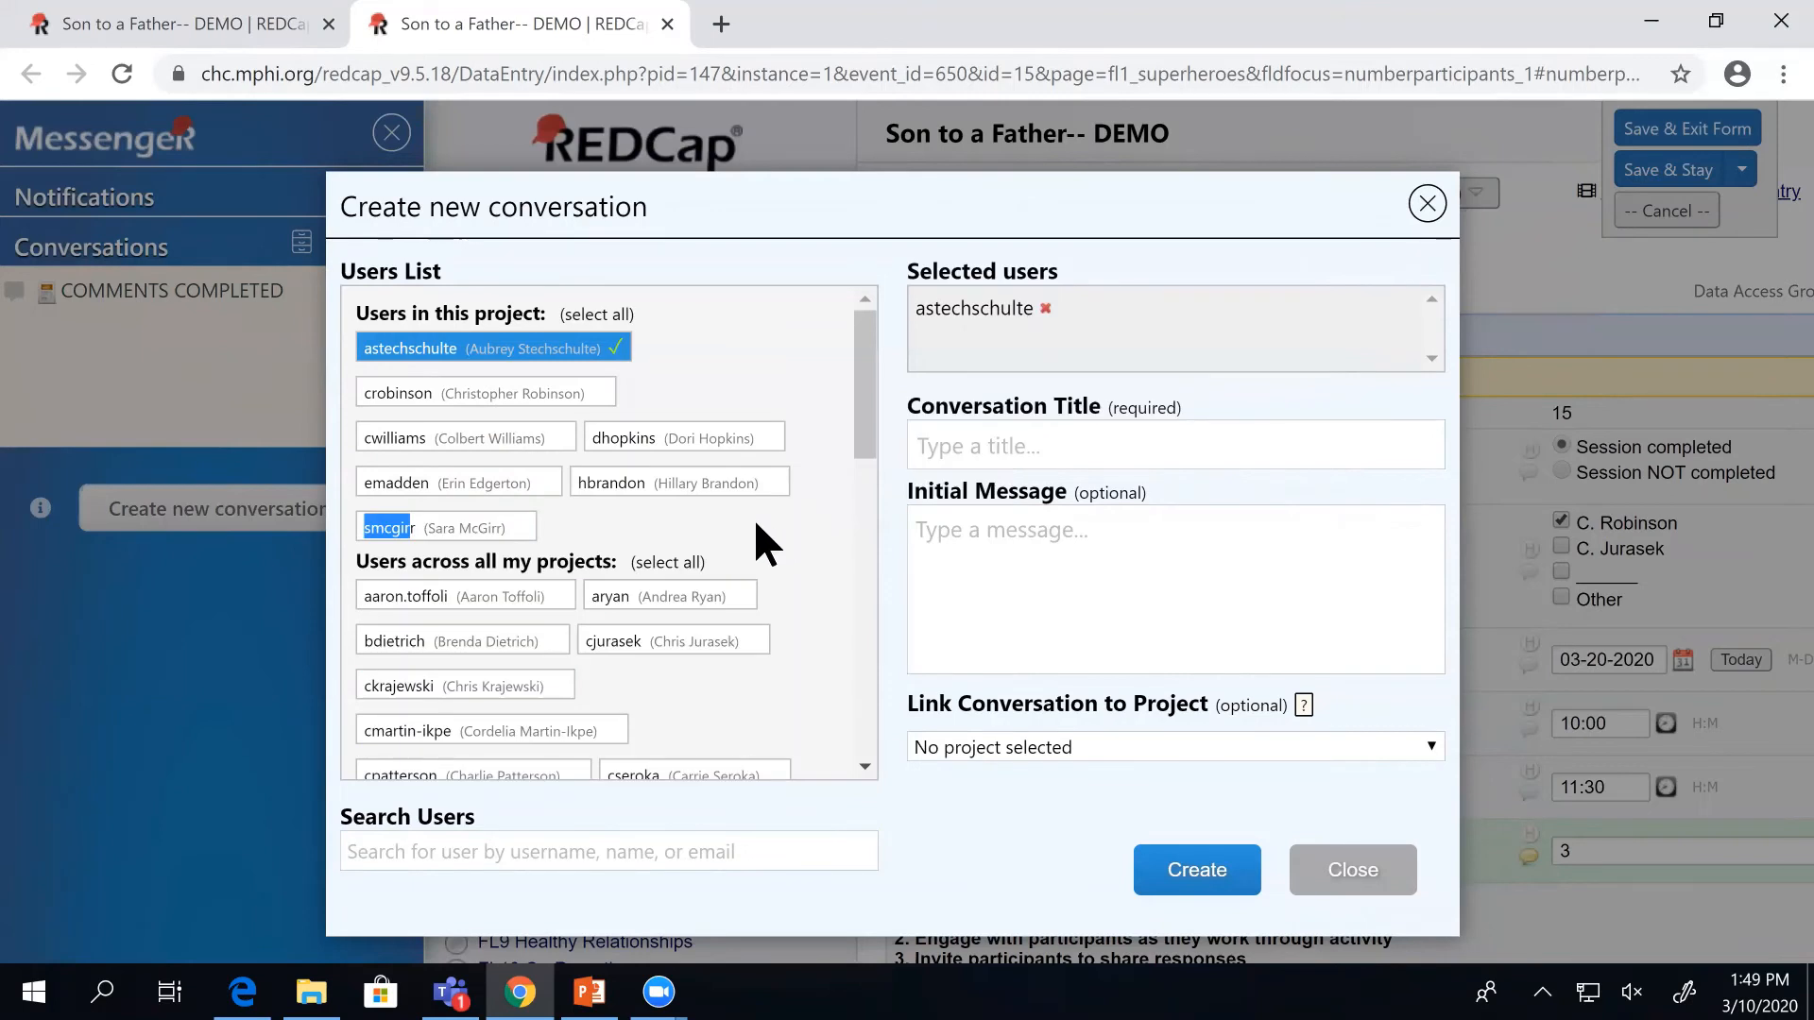
{"action": "left_click", "coordinate": [755, 523]}
{"action": "left_click", "coordinate": [418, 531]}
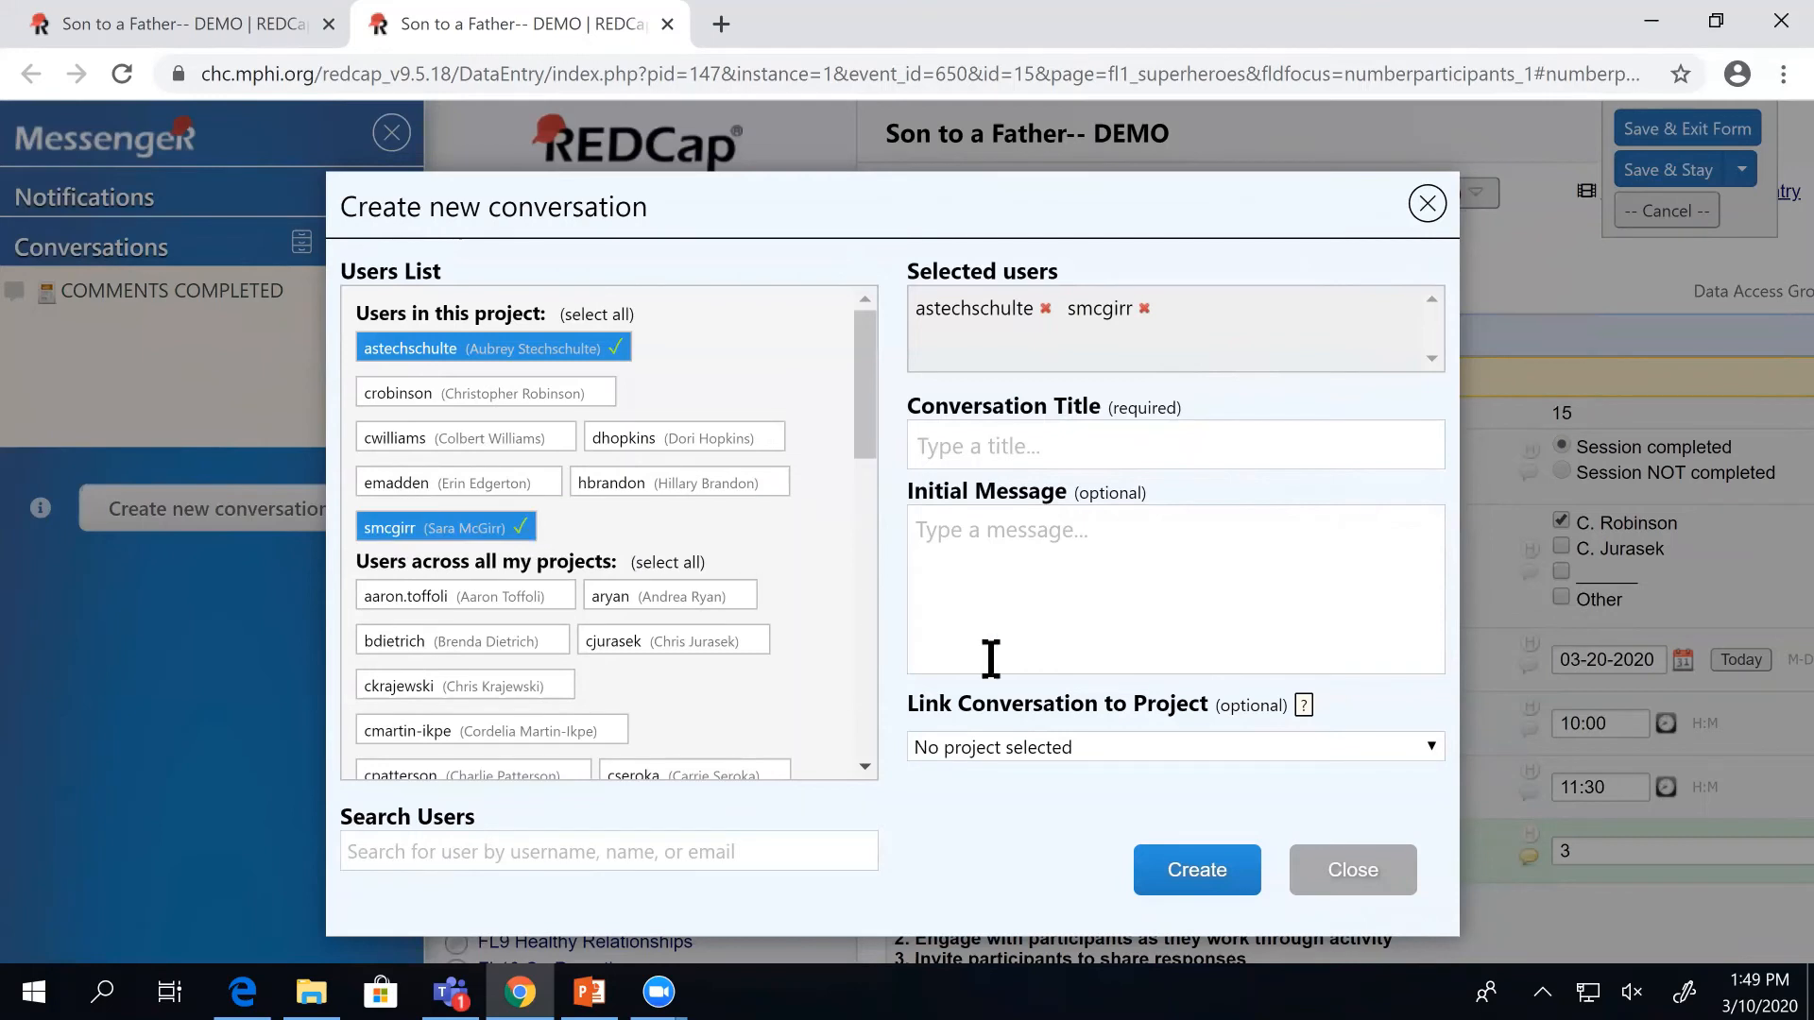
{"action": "left_click", "coordinate": [1058, 565]}
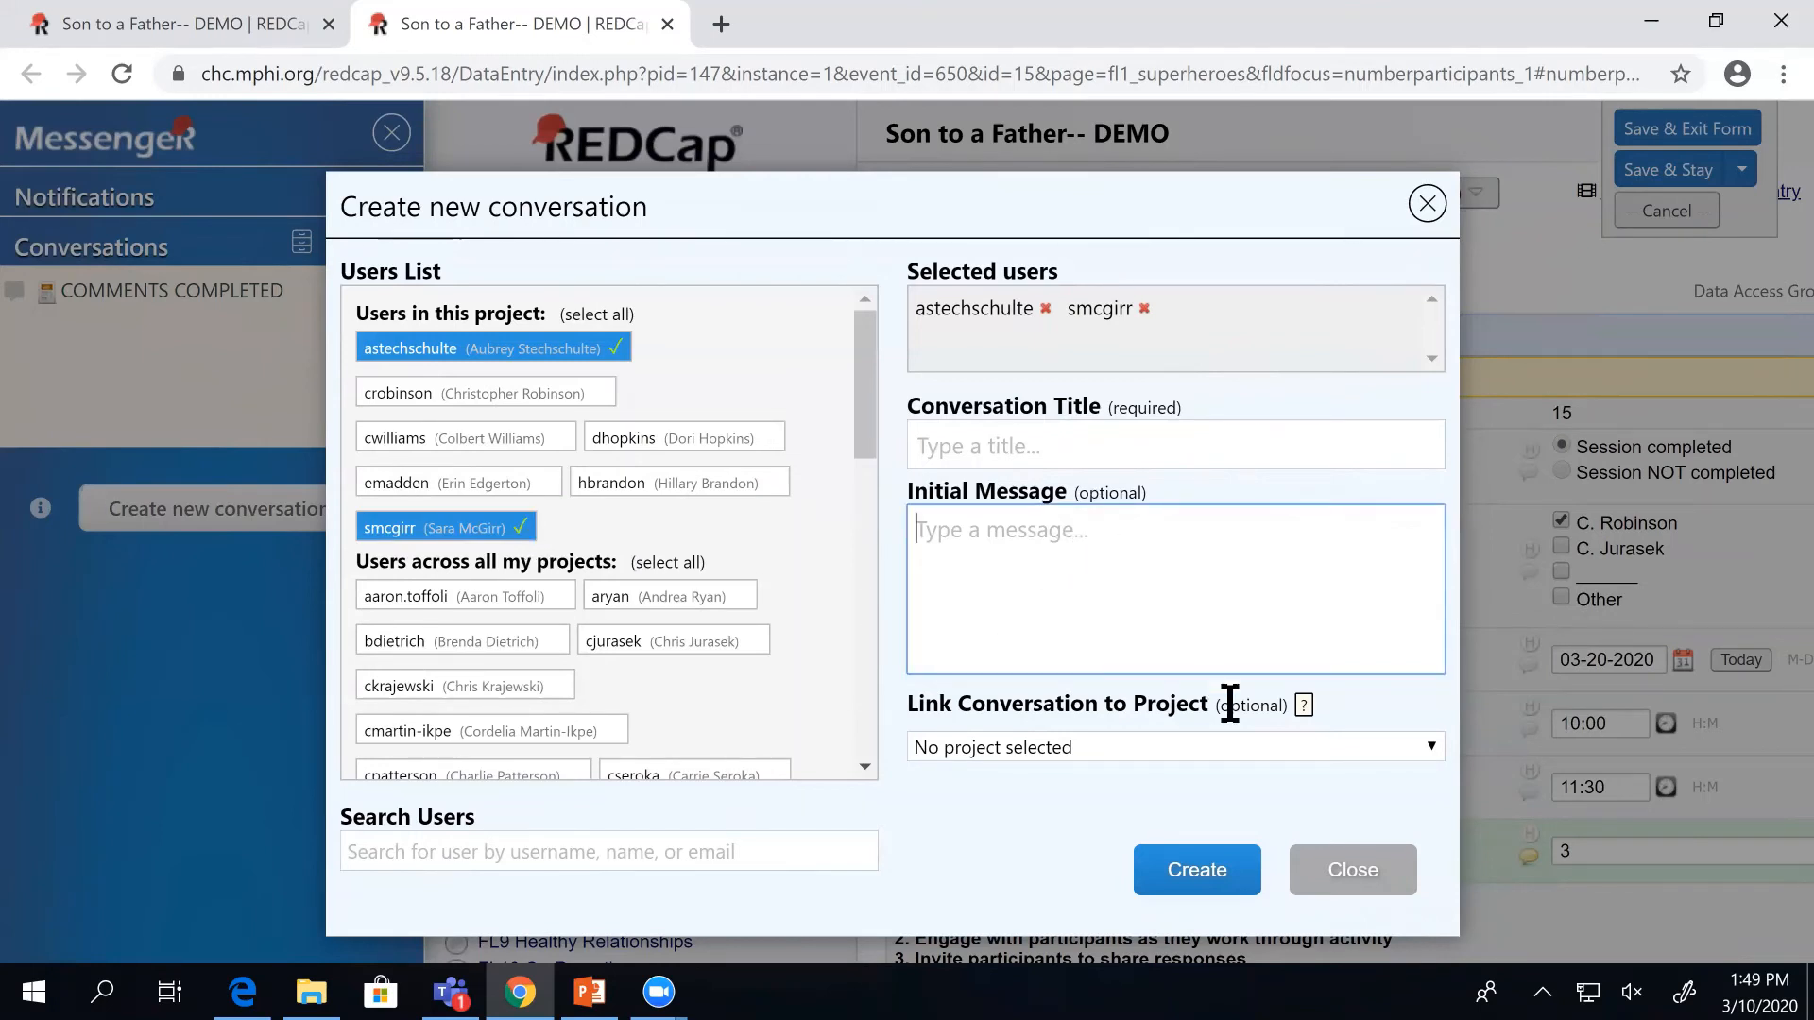
{"action": "left_click", "coordinate": [1361, 877]}
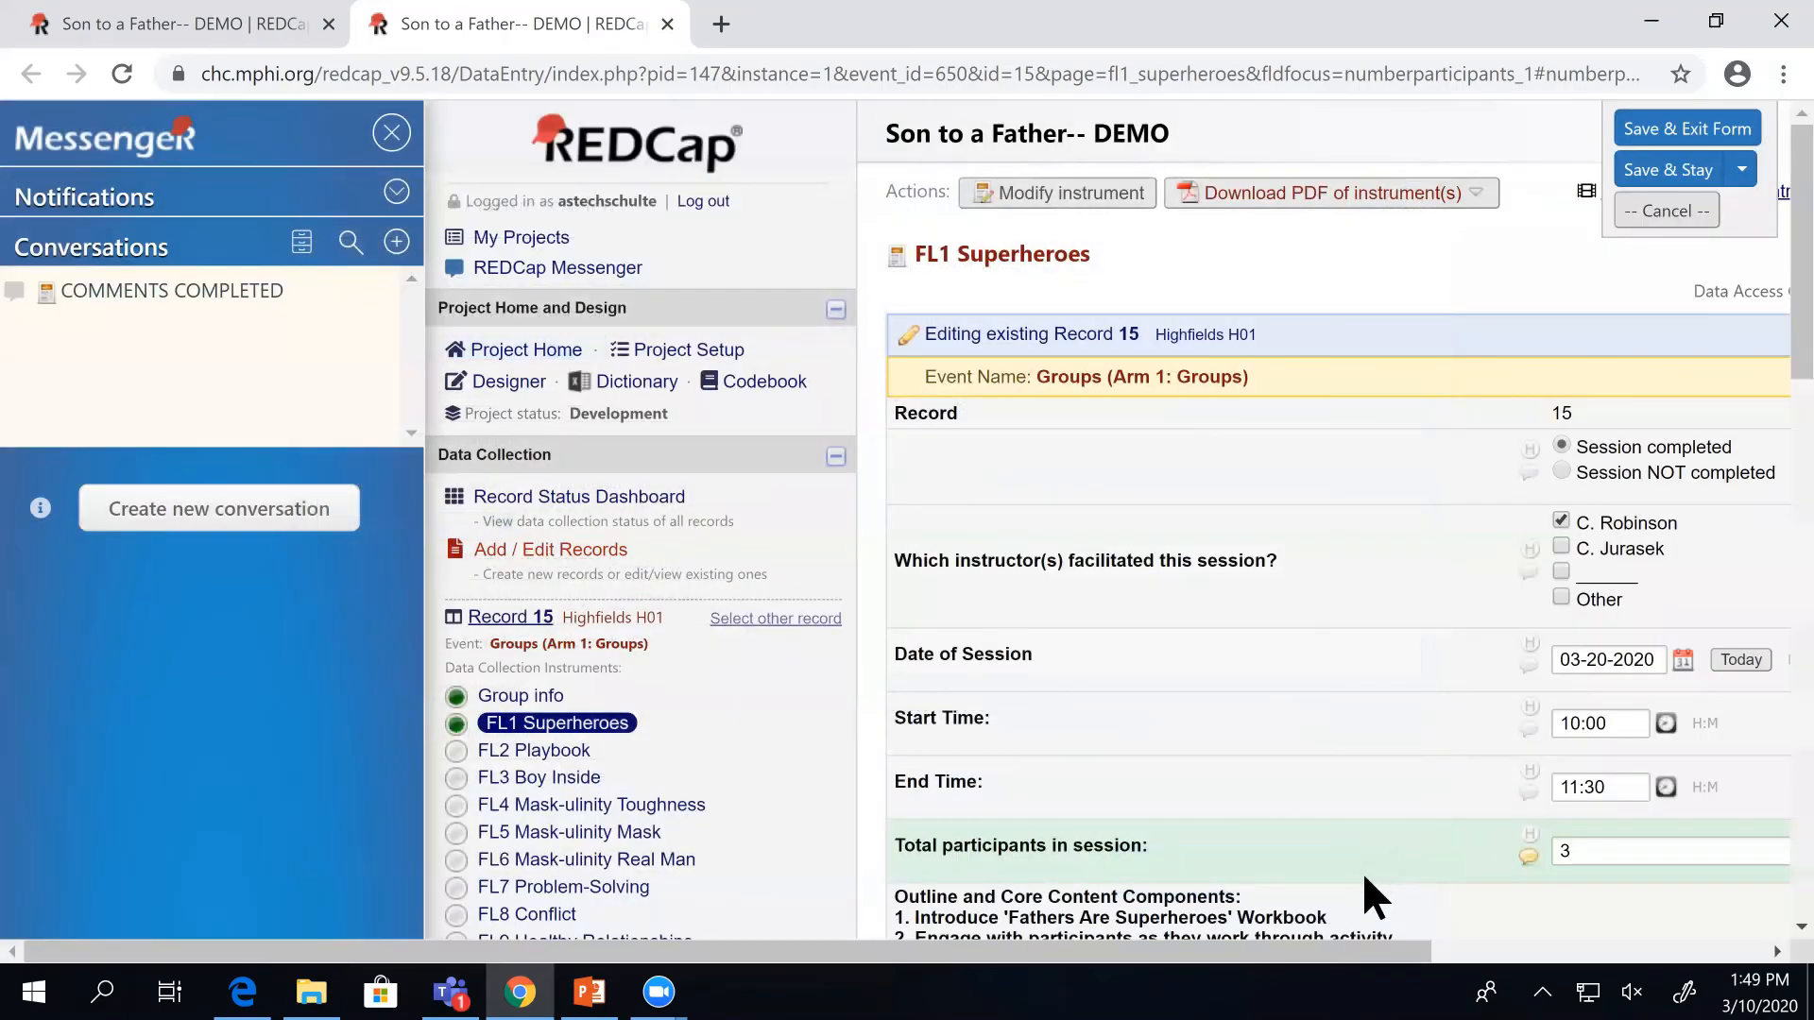
{"action": "left_click", "coordinate": [391, 132]}
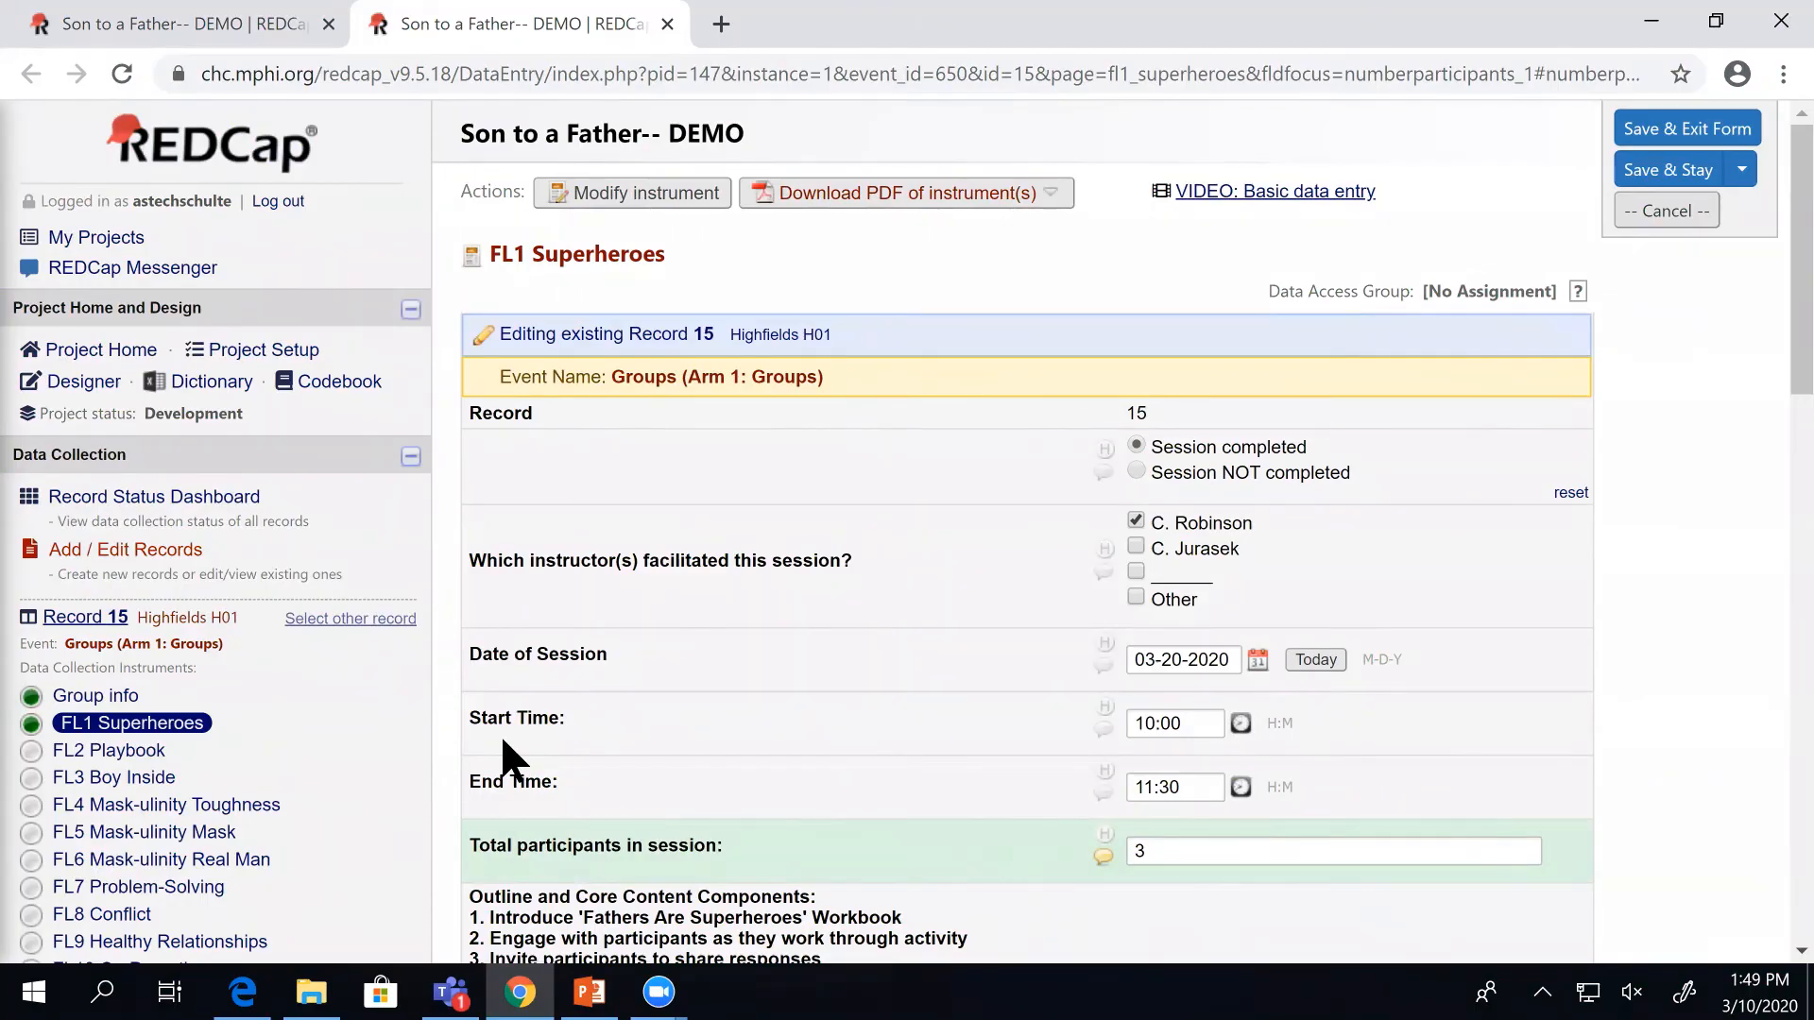
Open the project's File Repository to view its User Files section.
{"action": "scroll", "coordinate": [504, 742], "scroll_direction": "down", "scroll_amount": 5}
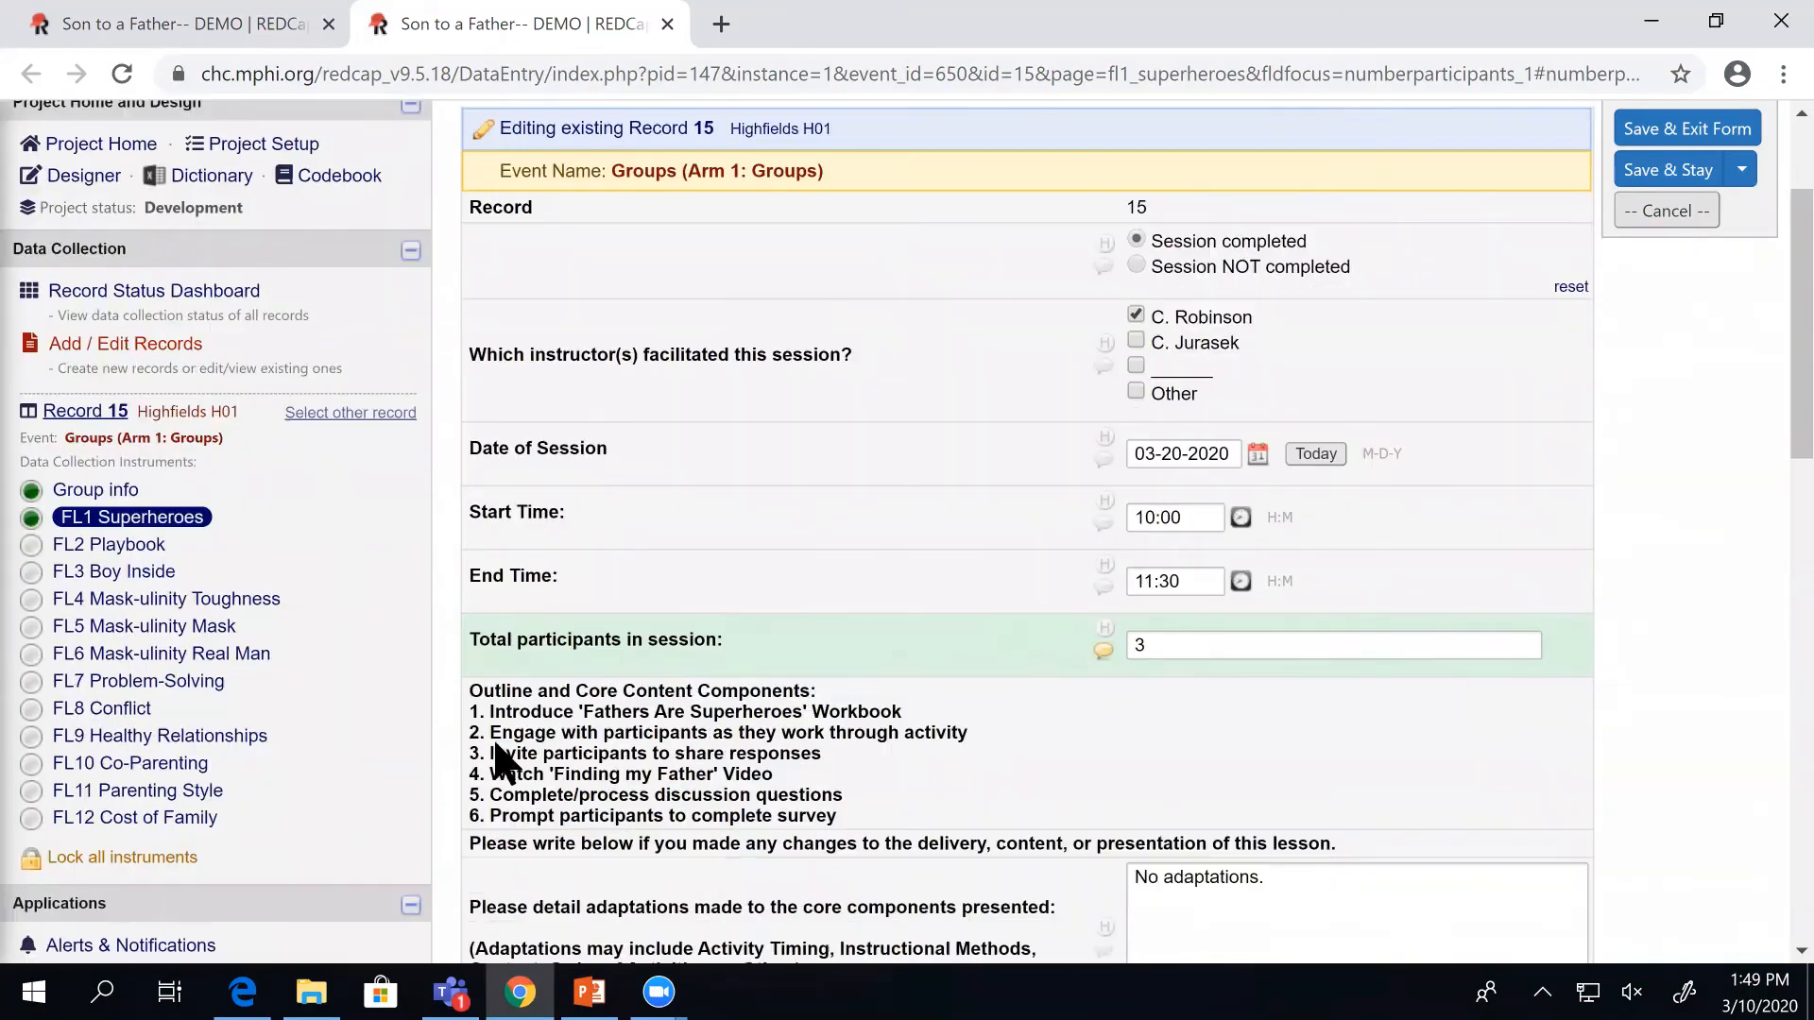
{"action": "scroll", "coordinate": [494, 756], "scroll_direction": "down", "scroll_amount": 1}
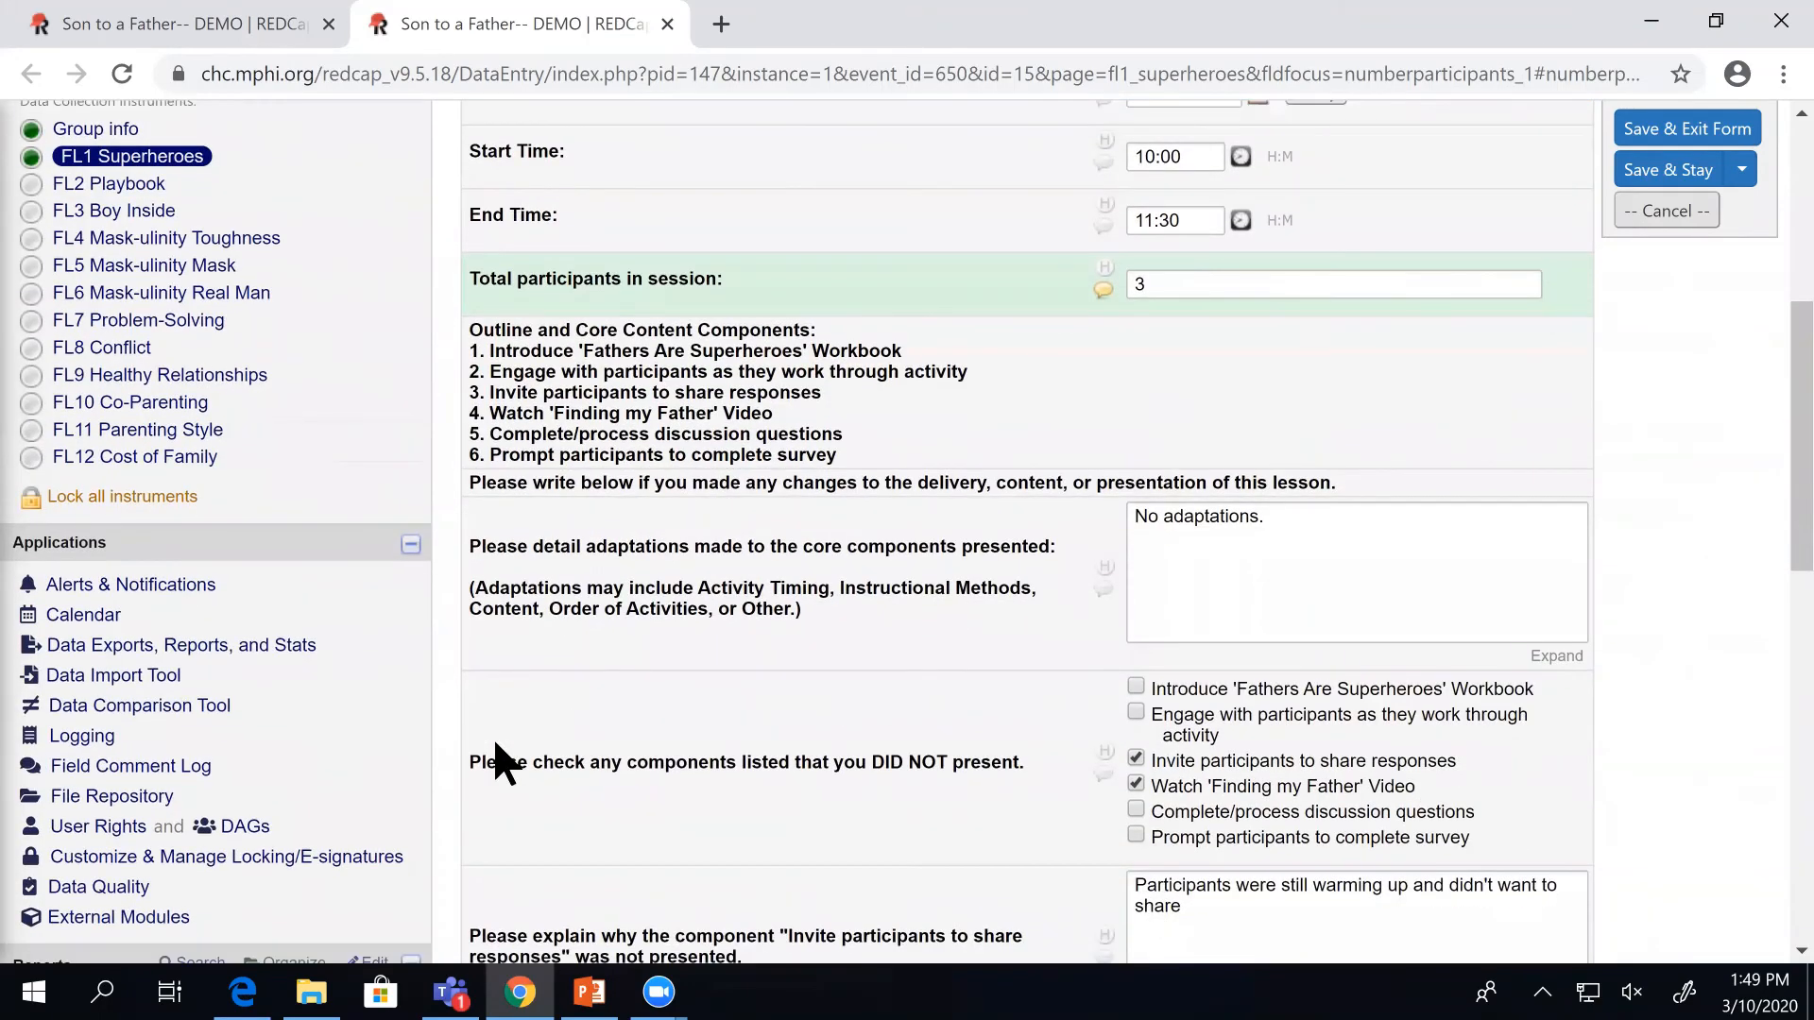
{"action": "scroll", "coordinate": [500, 762], "scroll_direction": "down", "scroll_amount": 1}
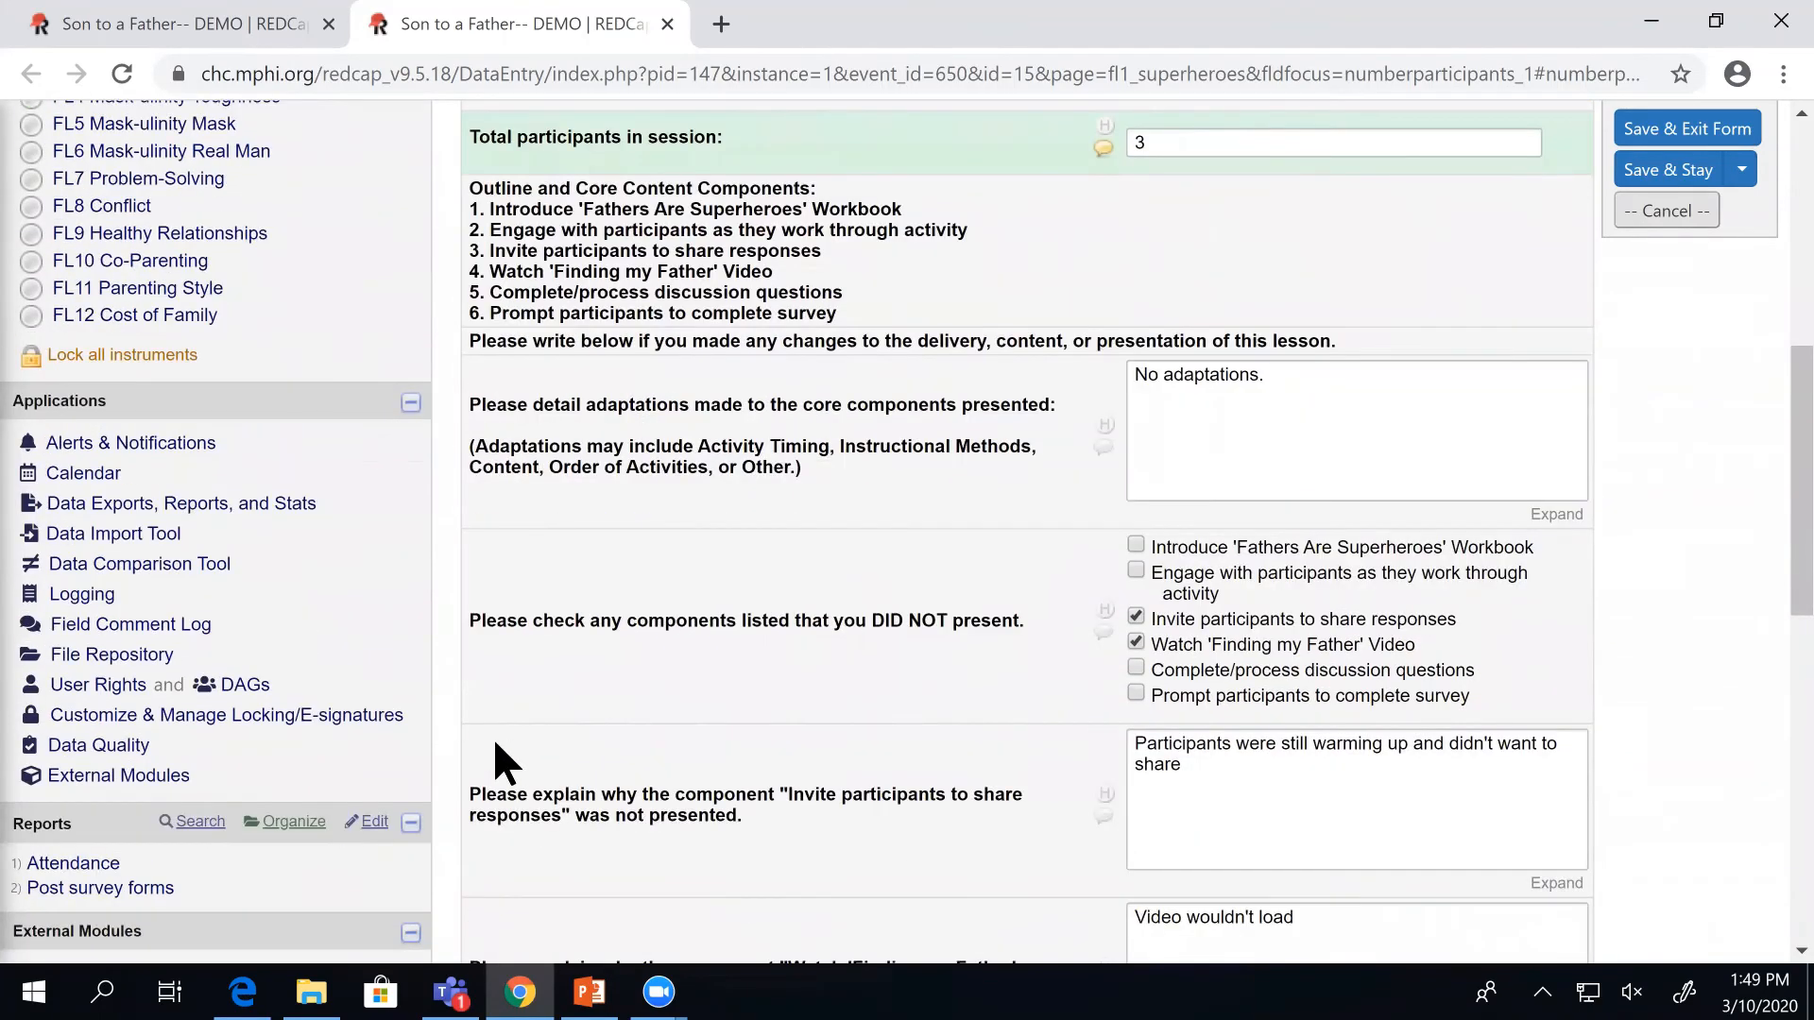
{"action": "left_click", "coordinate": [110, 656]}
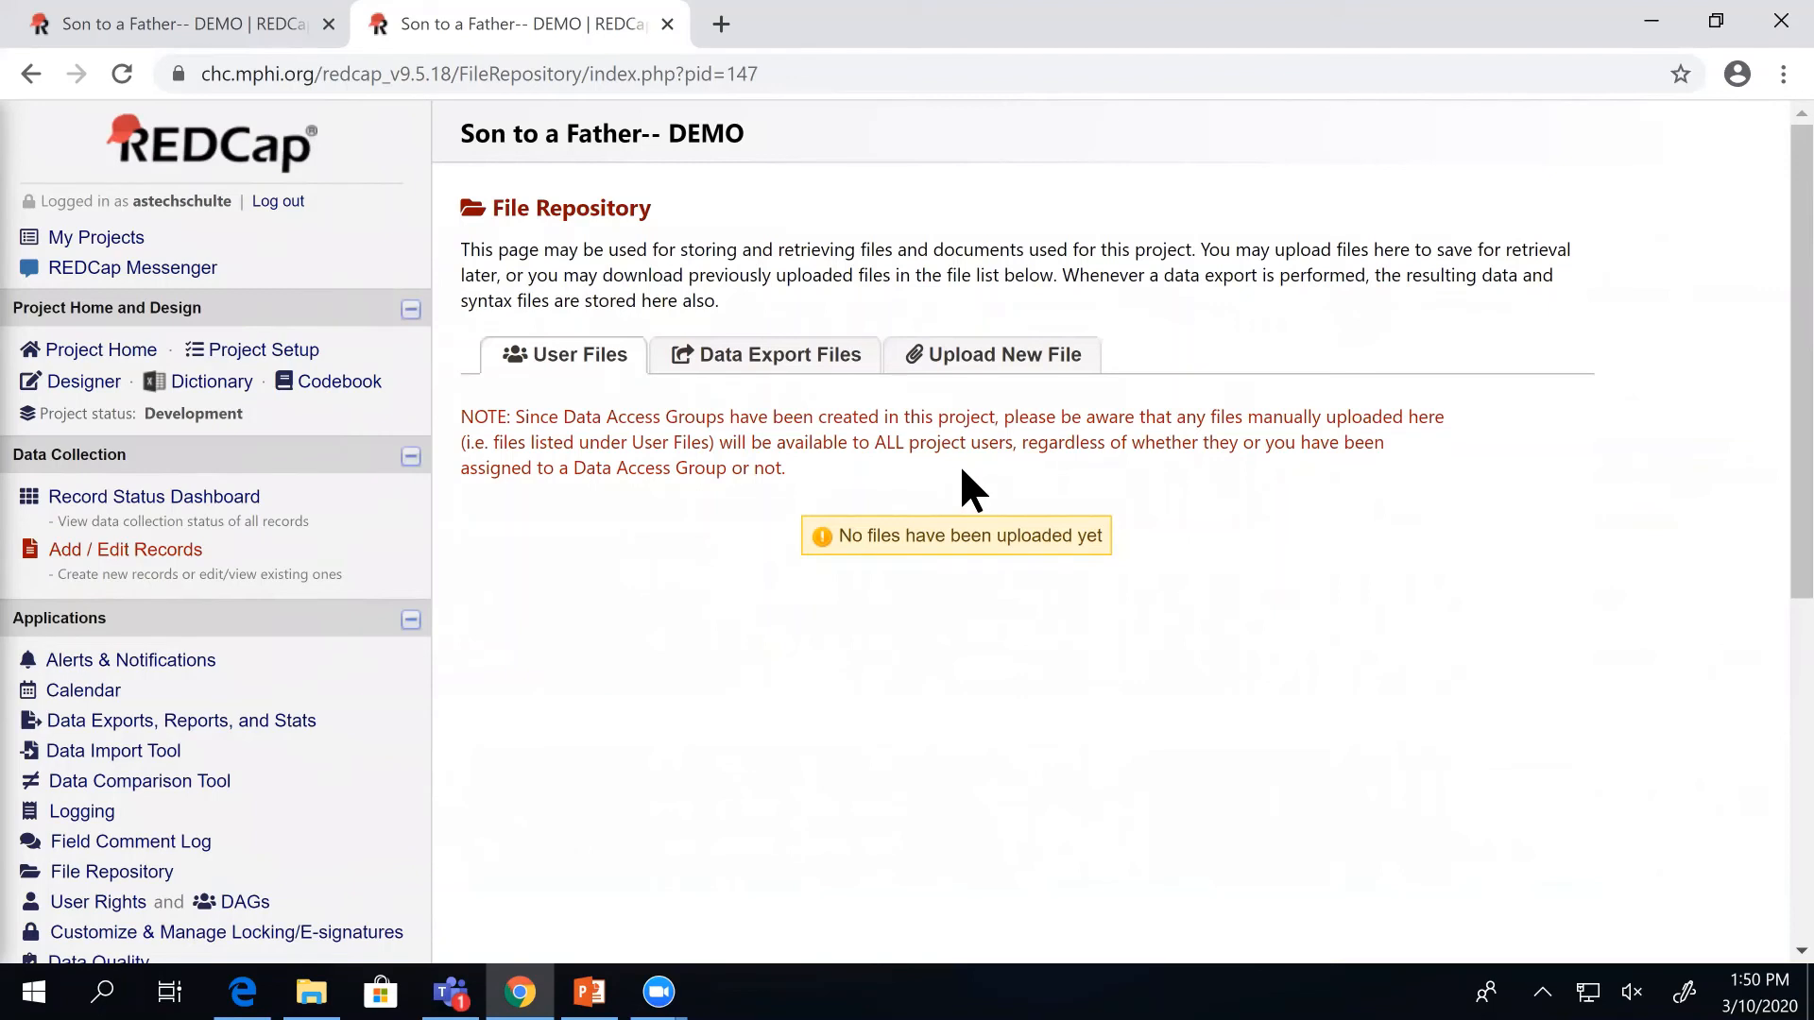
Open the File Repository's form for uploading a new file and look over its document and name/label fields.
{"action": "left_click", "coordinate": [965, 365]}
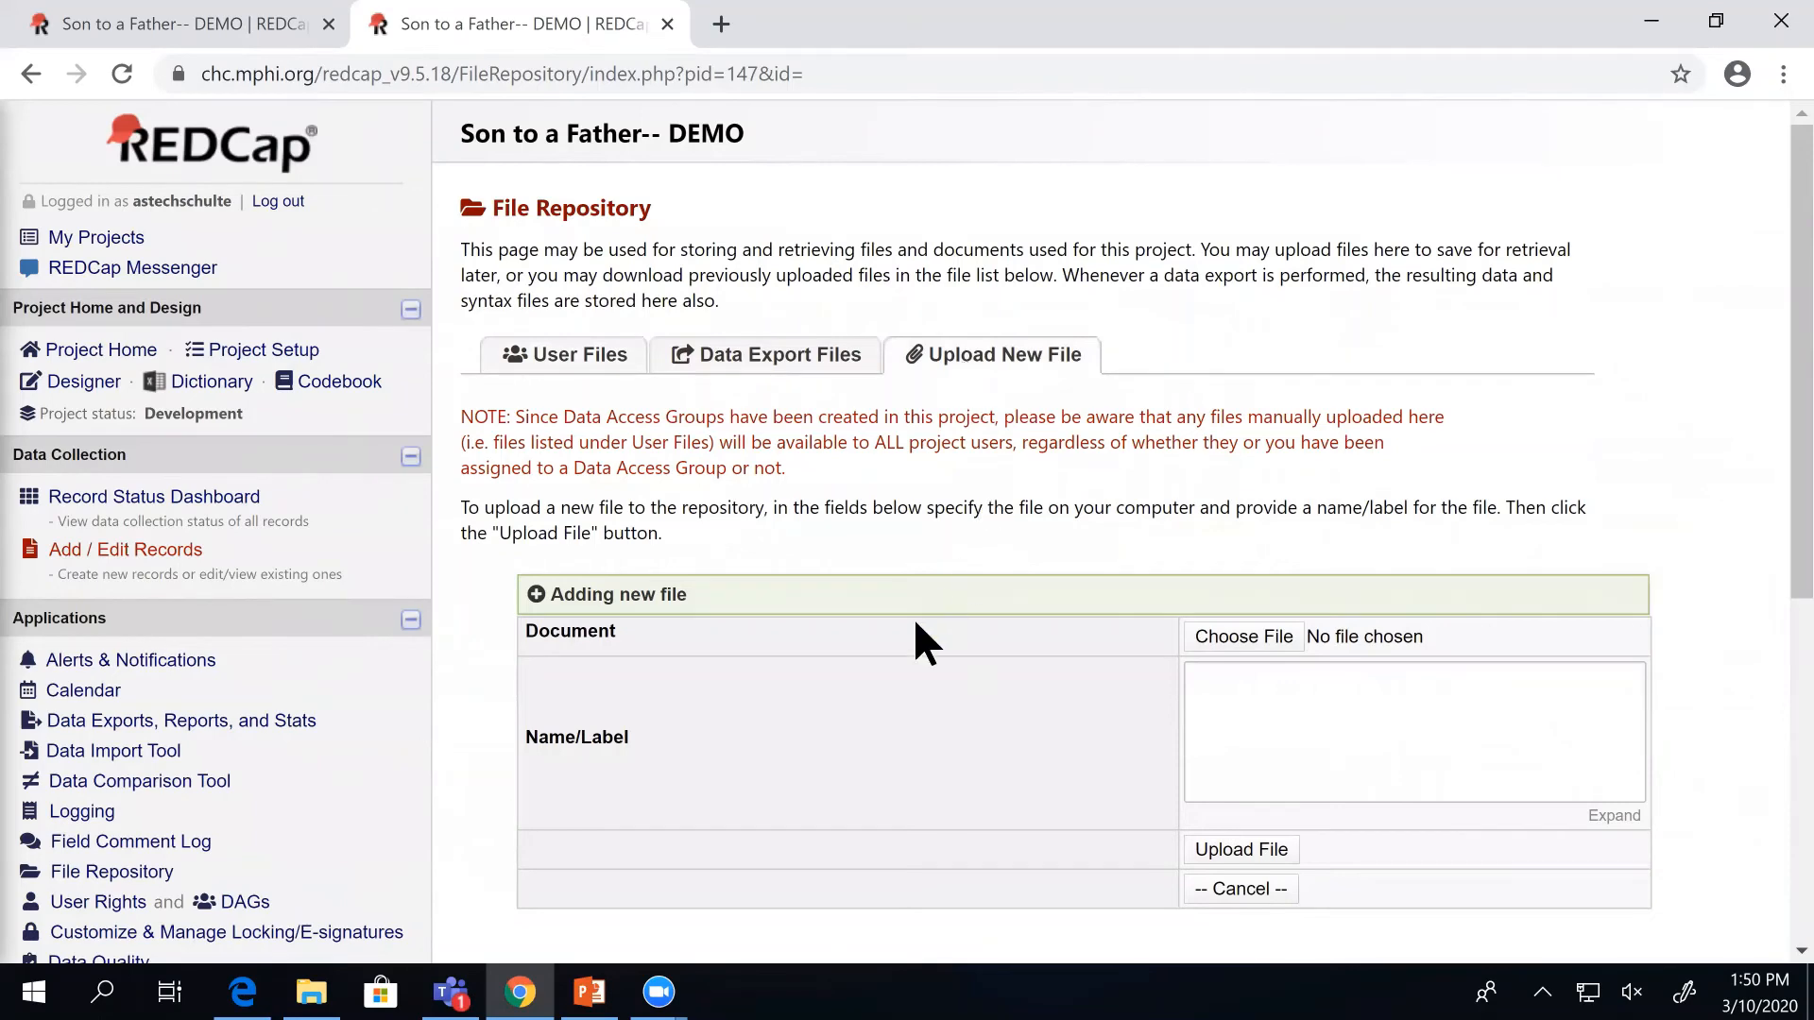
{"action": "scroll", "coordinate": [1112, 715], "scroll_direction": "down", "scroll_amount": 3}
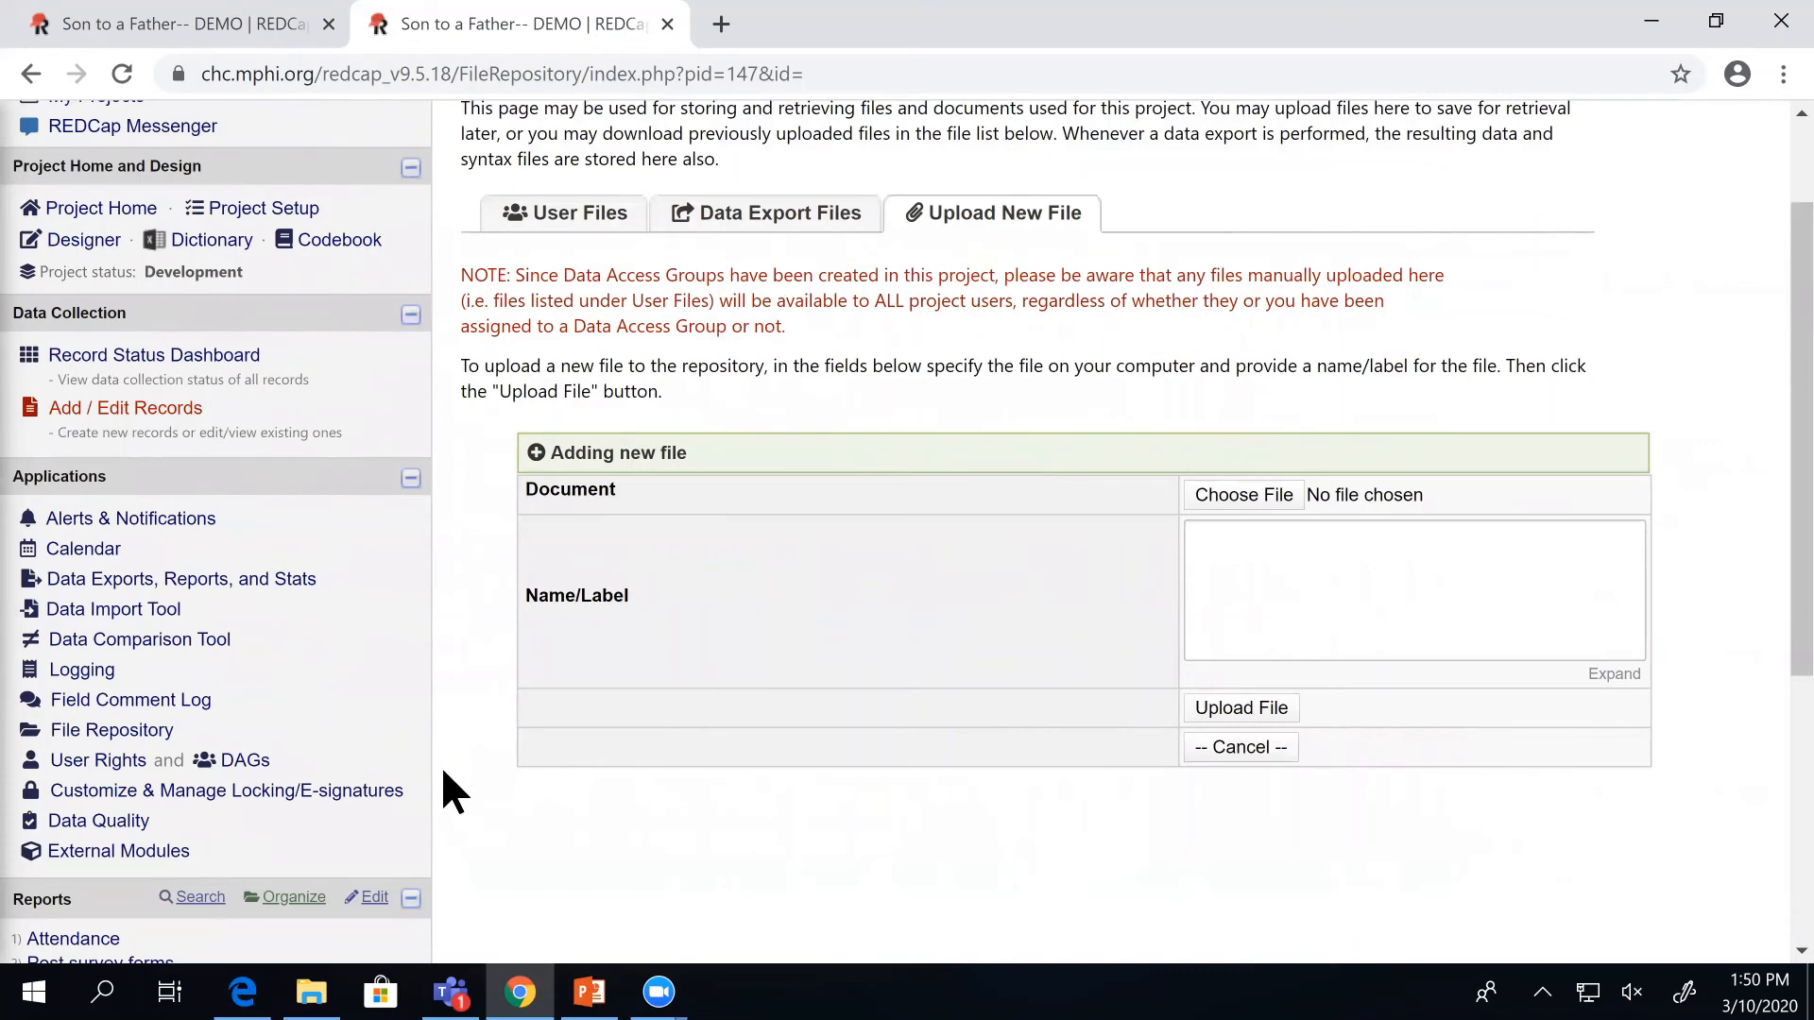
Open the Attendance report and examine the session attendance entries for each site and participant ID.
{"action": "scroll", "coordinate": [444, 772], "scroll_direction": "down", "scroll_amount": 3}
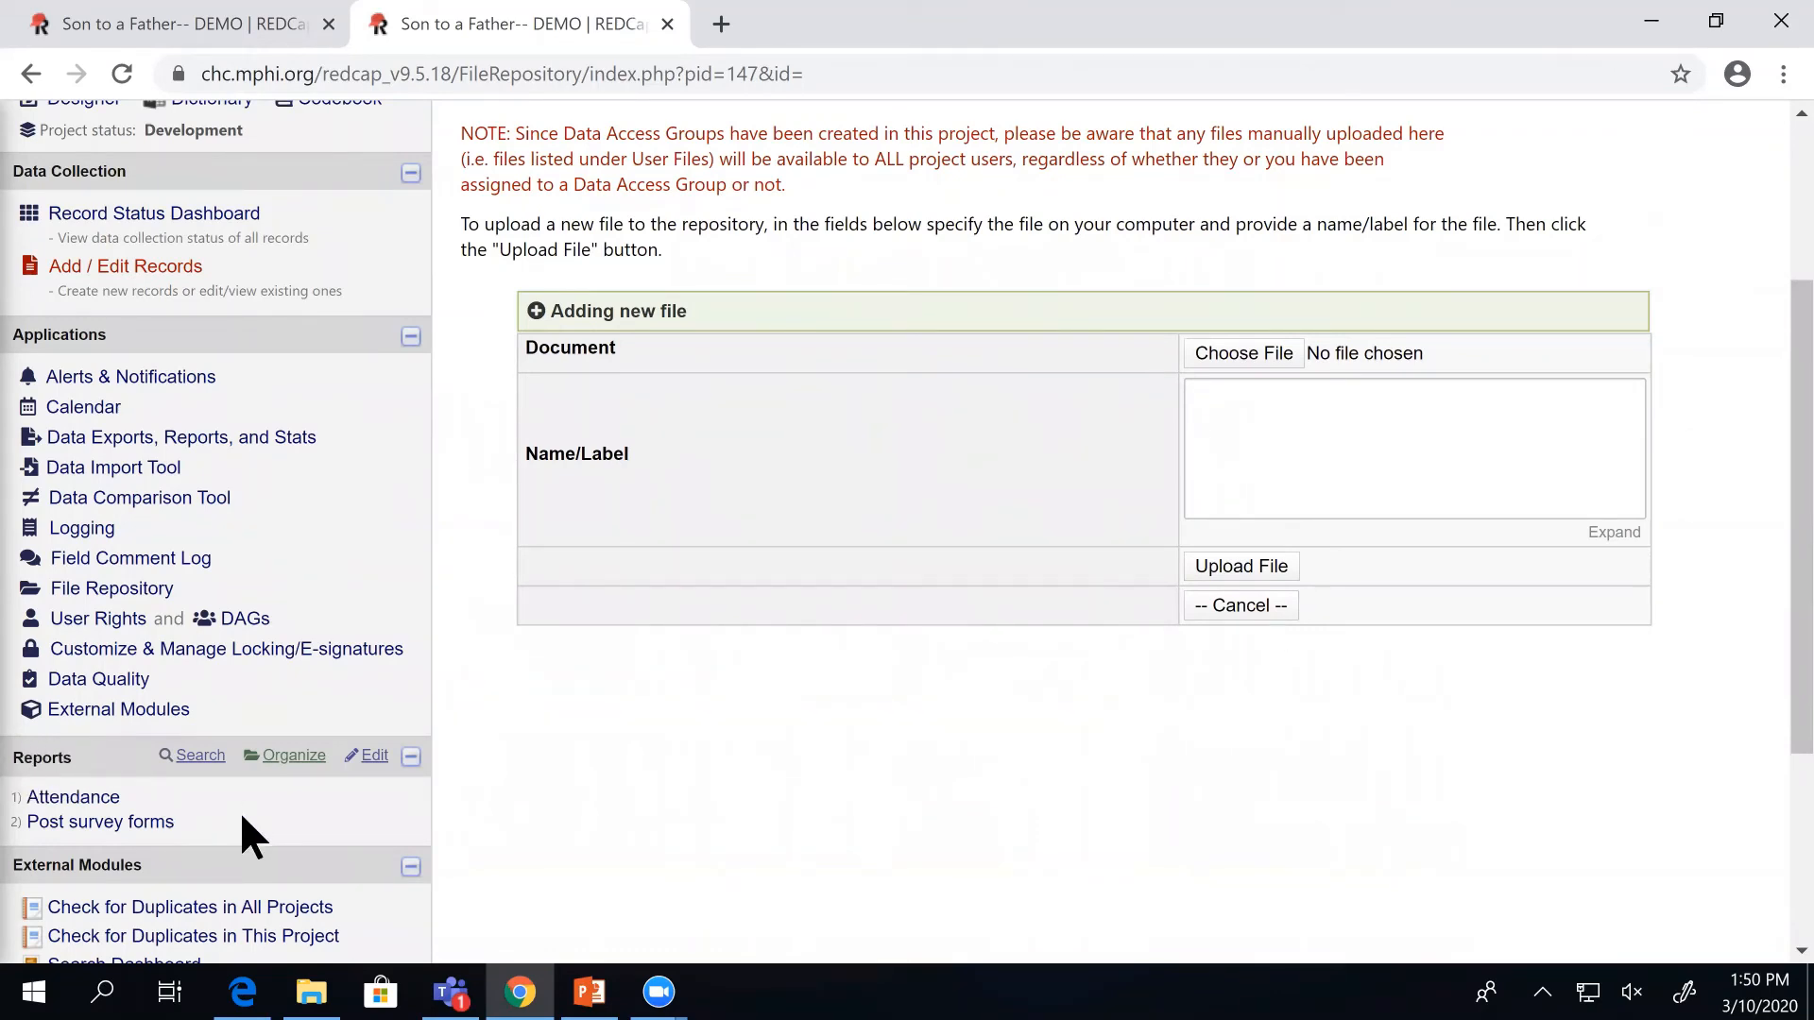
{"action": "left_click", "coordinate": [36, 799]}
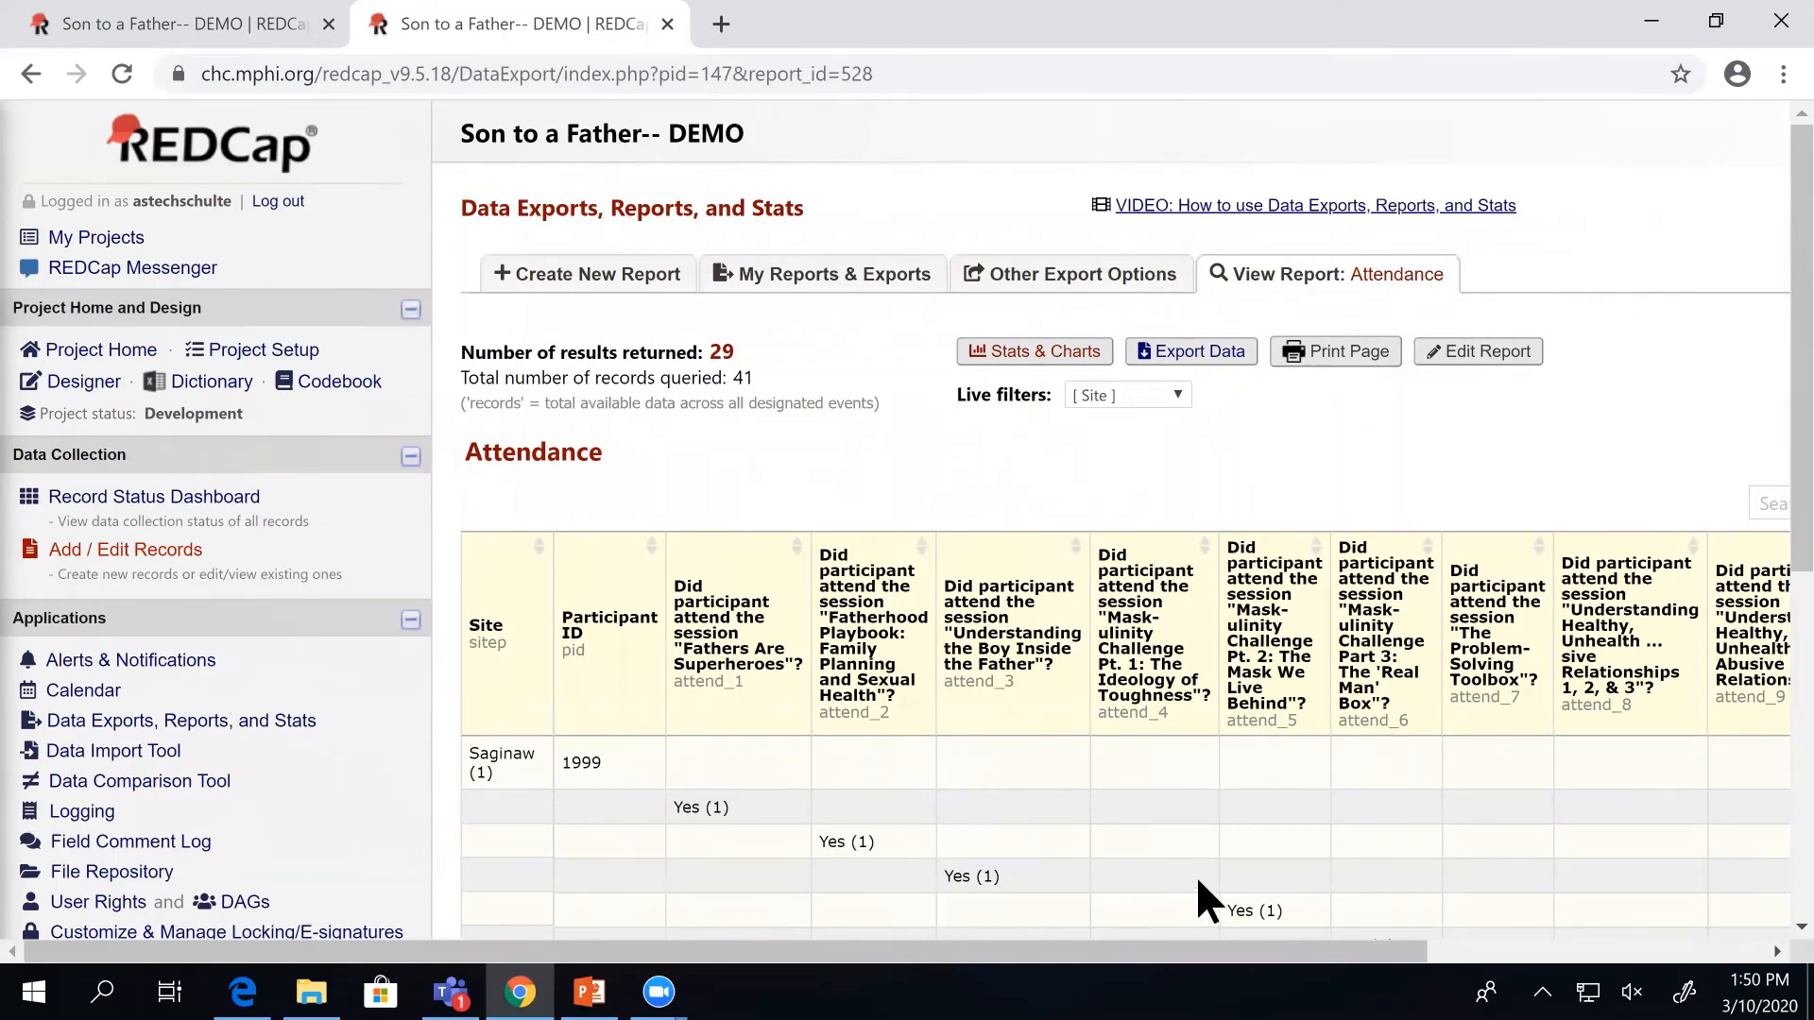
{"action": "scroll", "coordinate": [1356, 750], "scroll_direction": "down", "scroll_amount": 2}
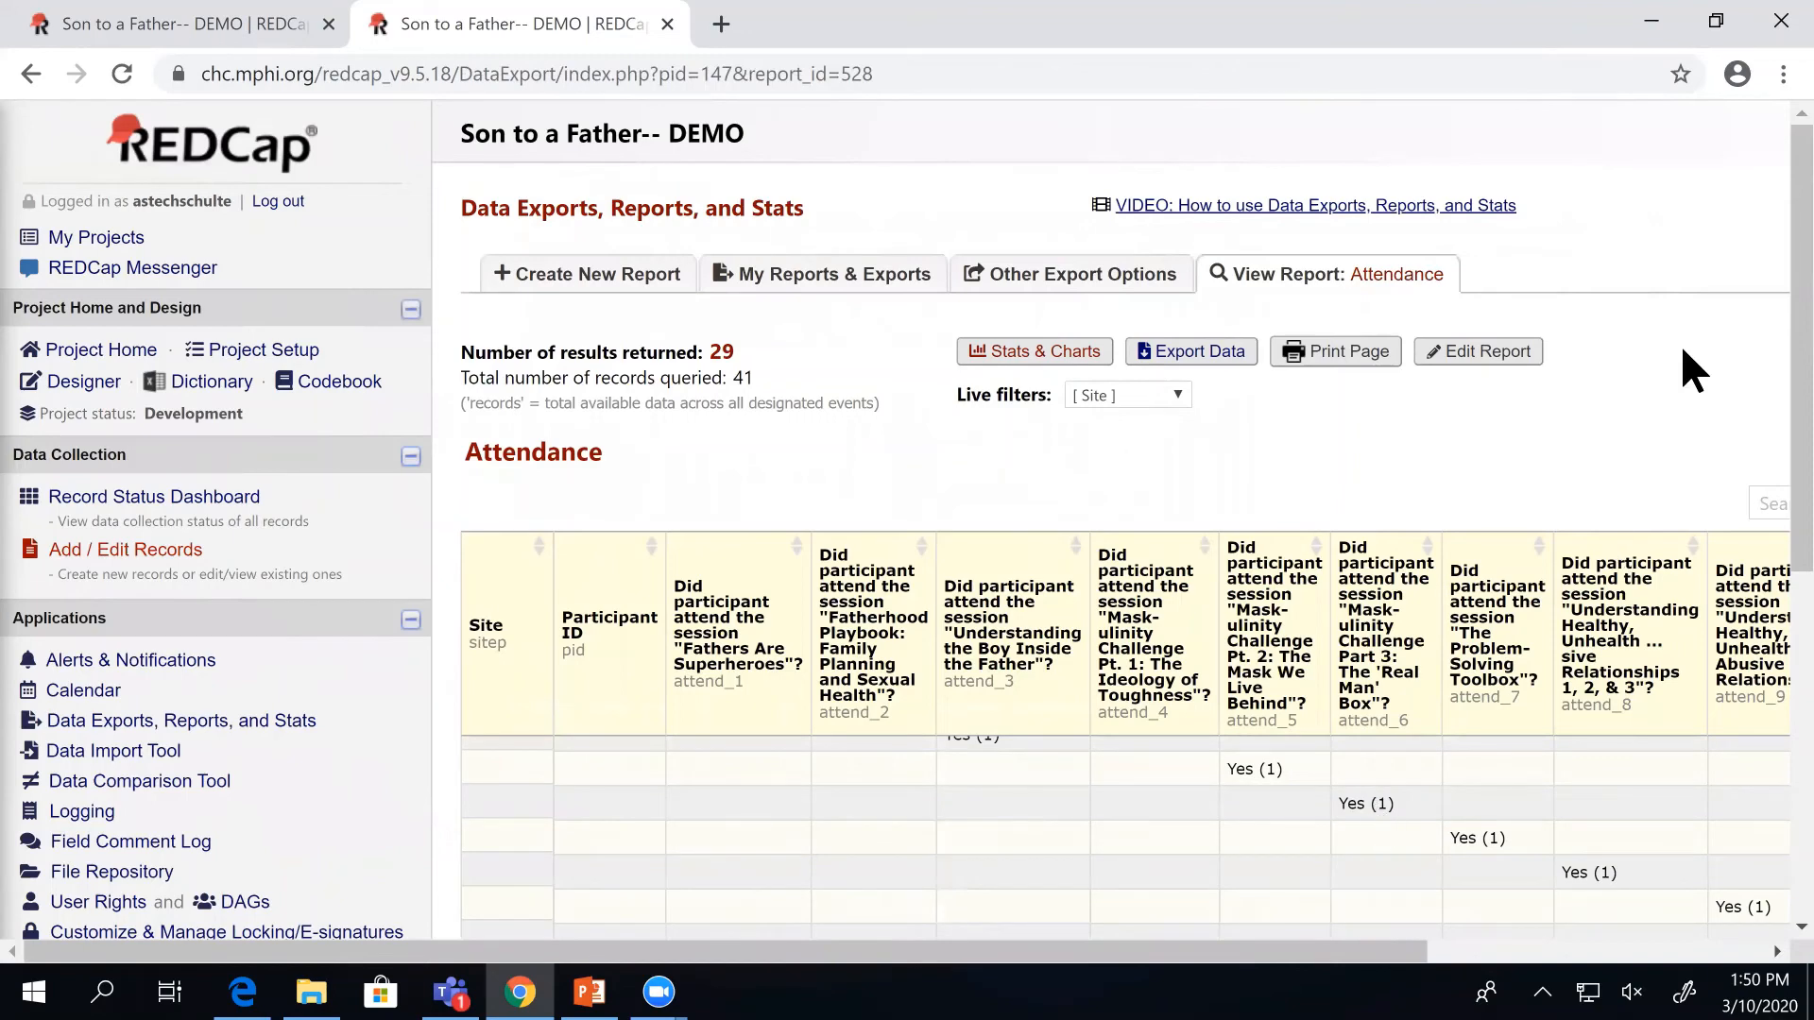
{"action": "scroll", "coordinate": [1682, 356], "scroll_direction": "down", "scroll_amount": 2}
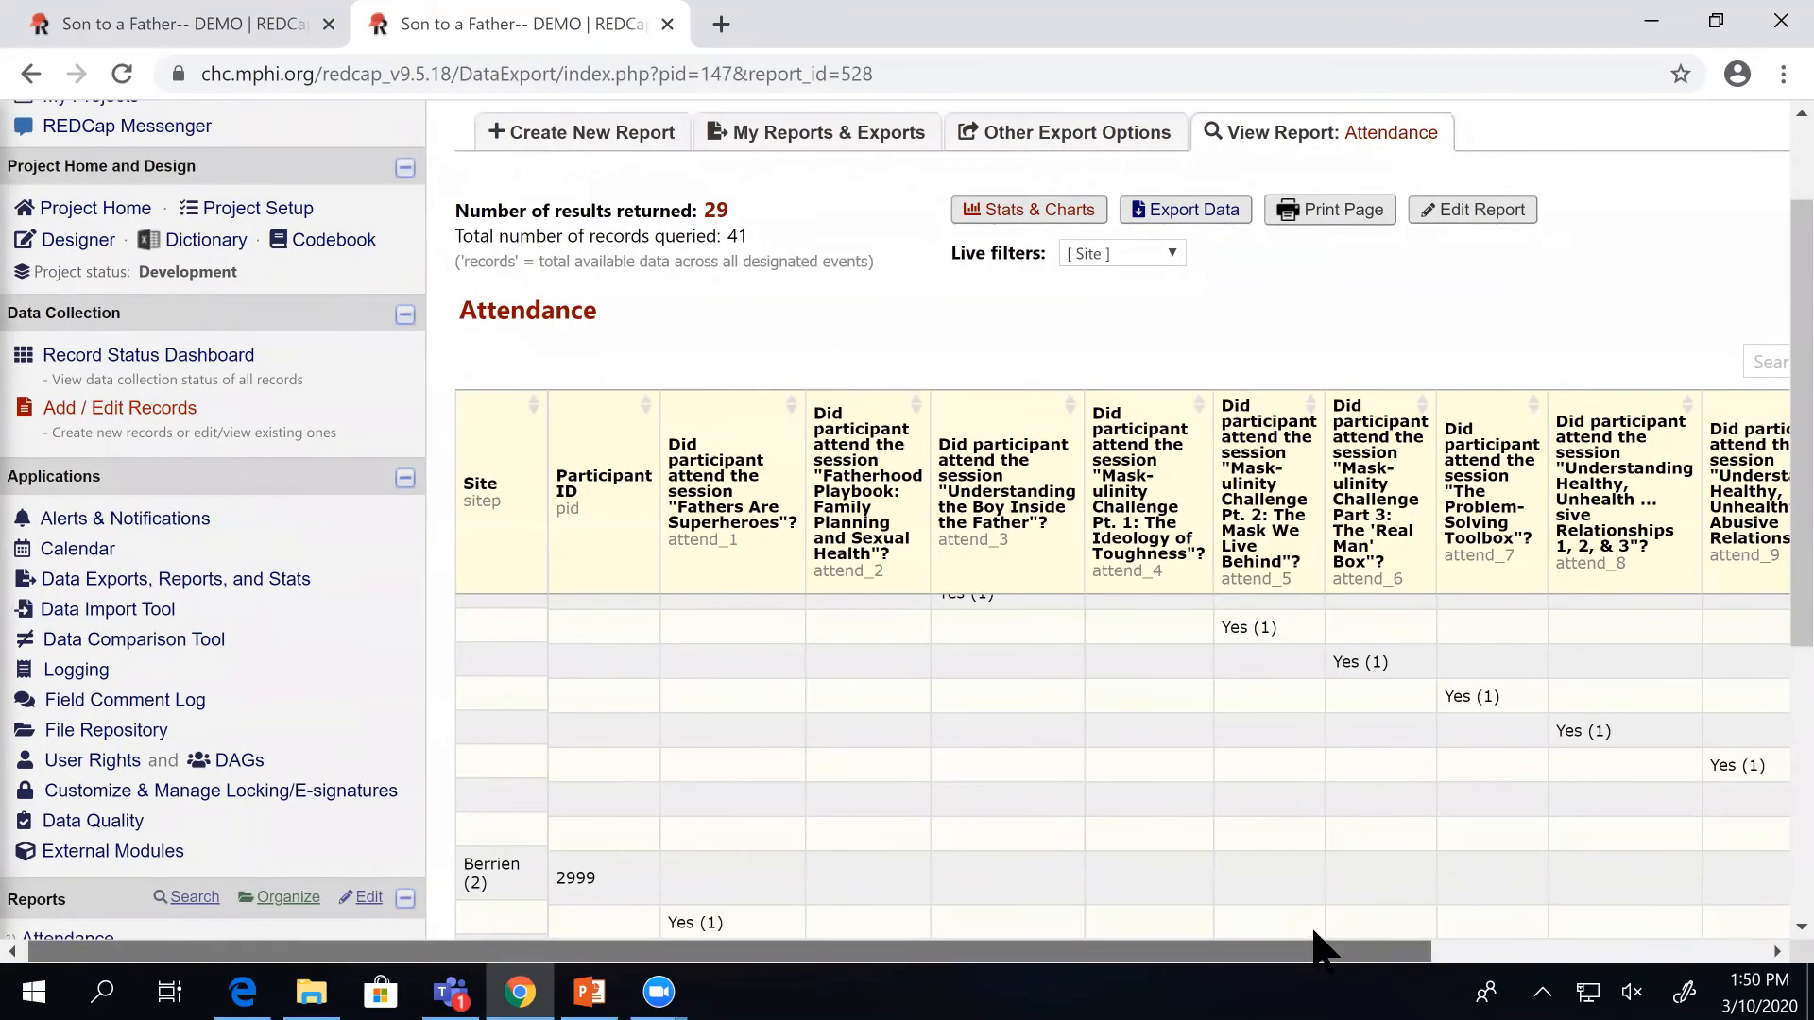
{"action": "scroll", "coordinate": [1308, 935], "scroll_direction": "right", "scroll_amount": 3}
{"action": "scroll", "coordinate": [1287, 874], "scroll_direction": "up", "scroll_amount": 2}
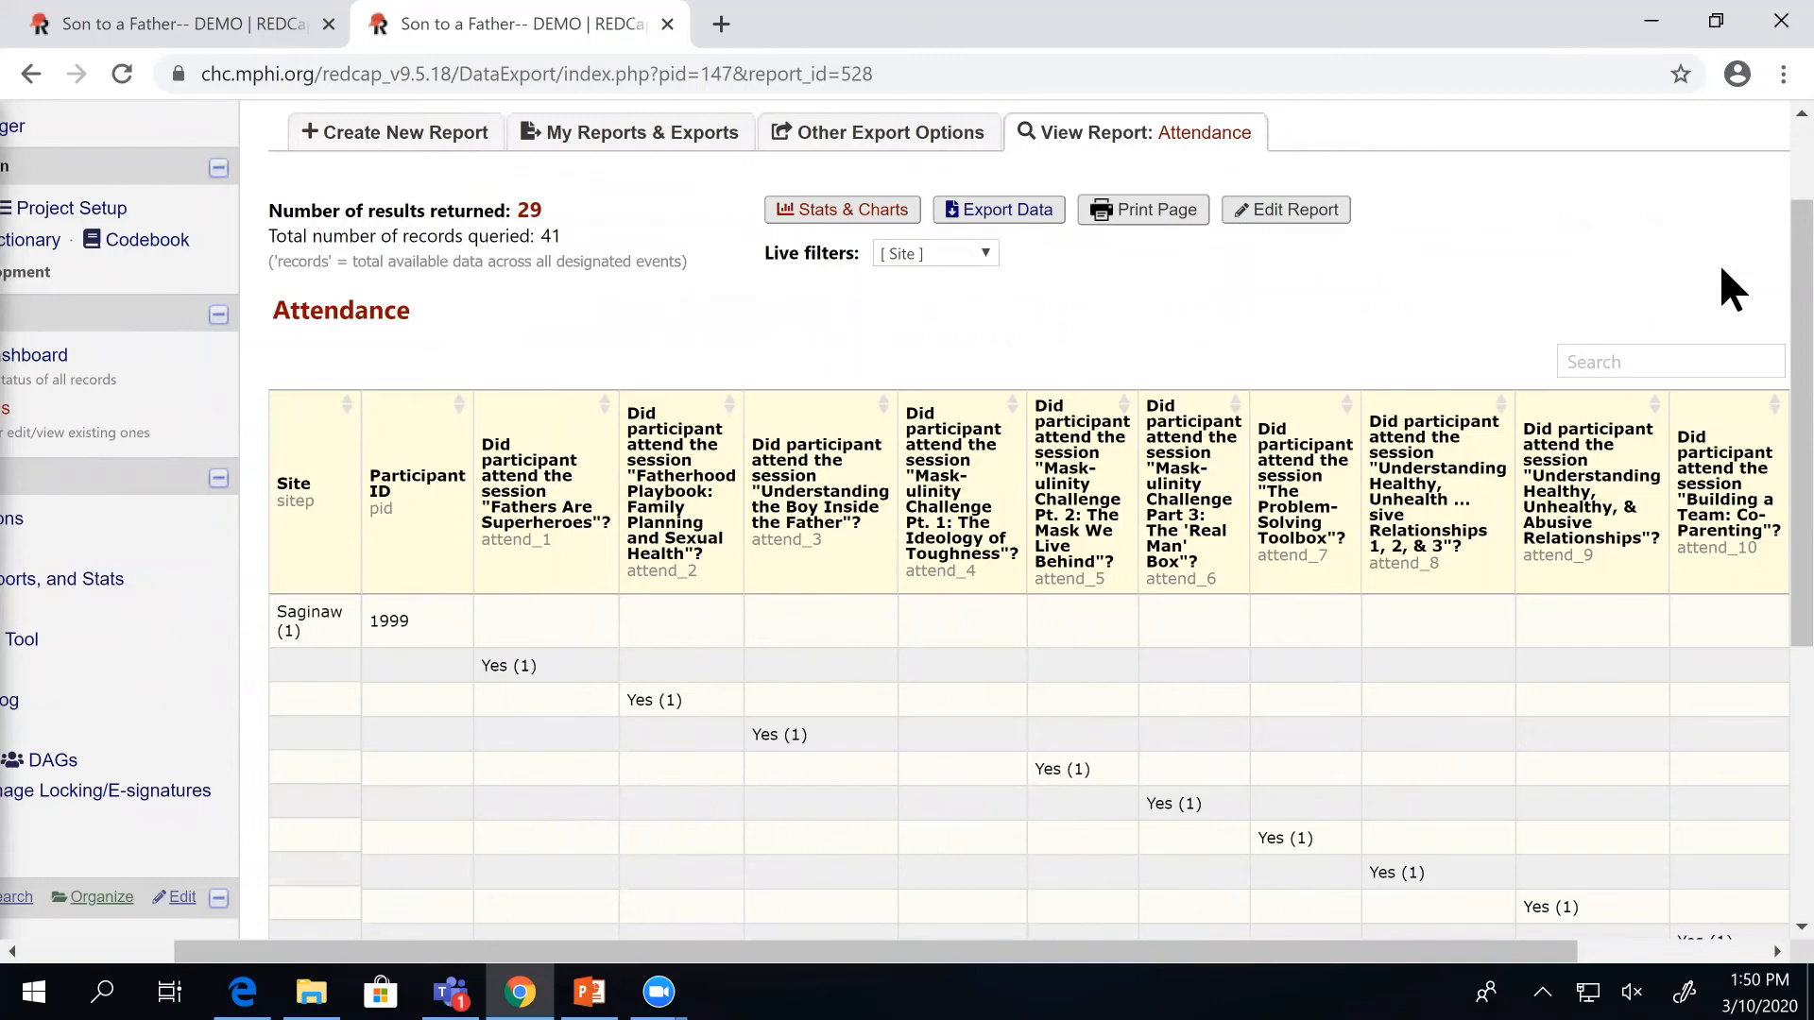
{"action": "scroll", "coordinate": [1721, 274], "scroll_direction": "down", "scroll_amount": 1}
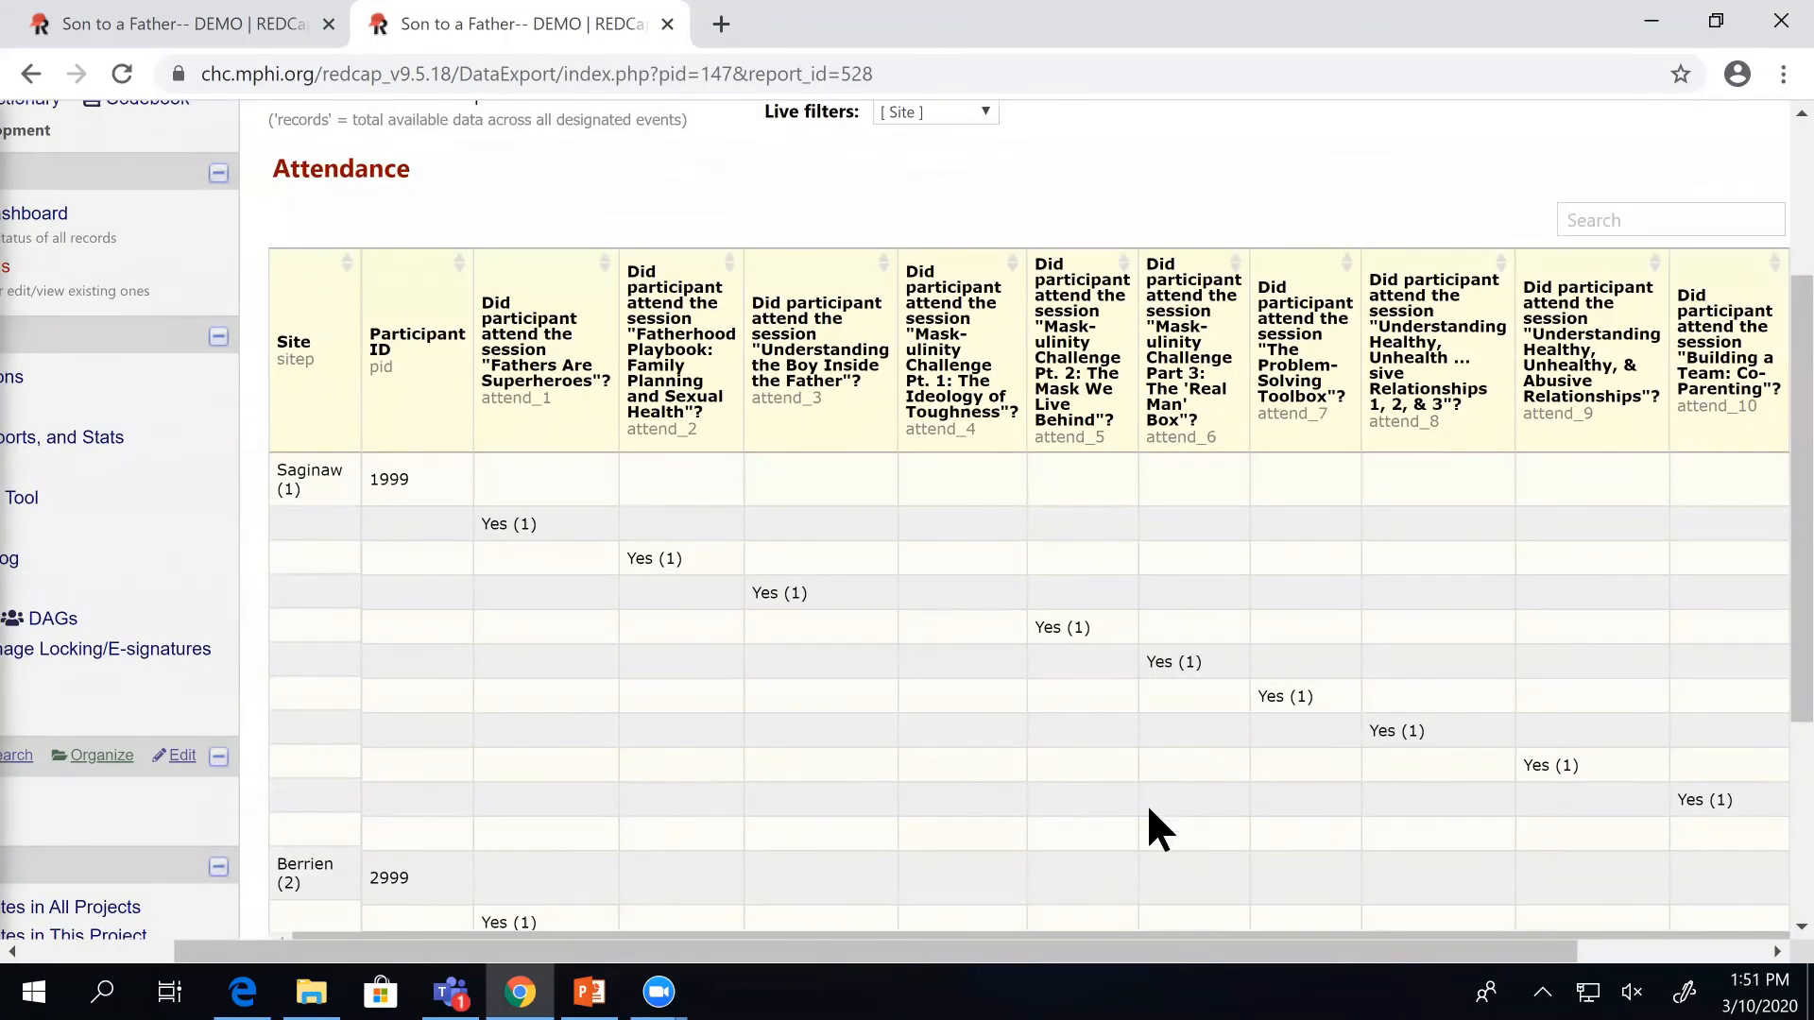
{"action": "left_click_drag", "start_coordinate": [1004, 956], "coordinate": [735, 960]}
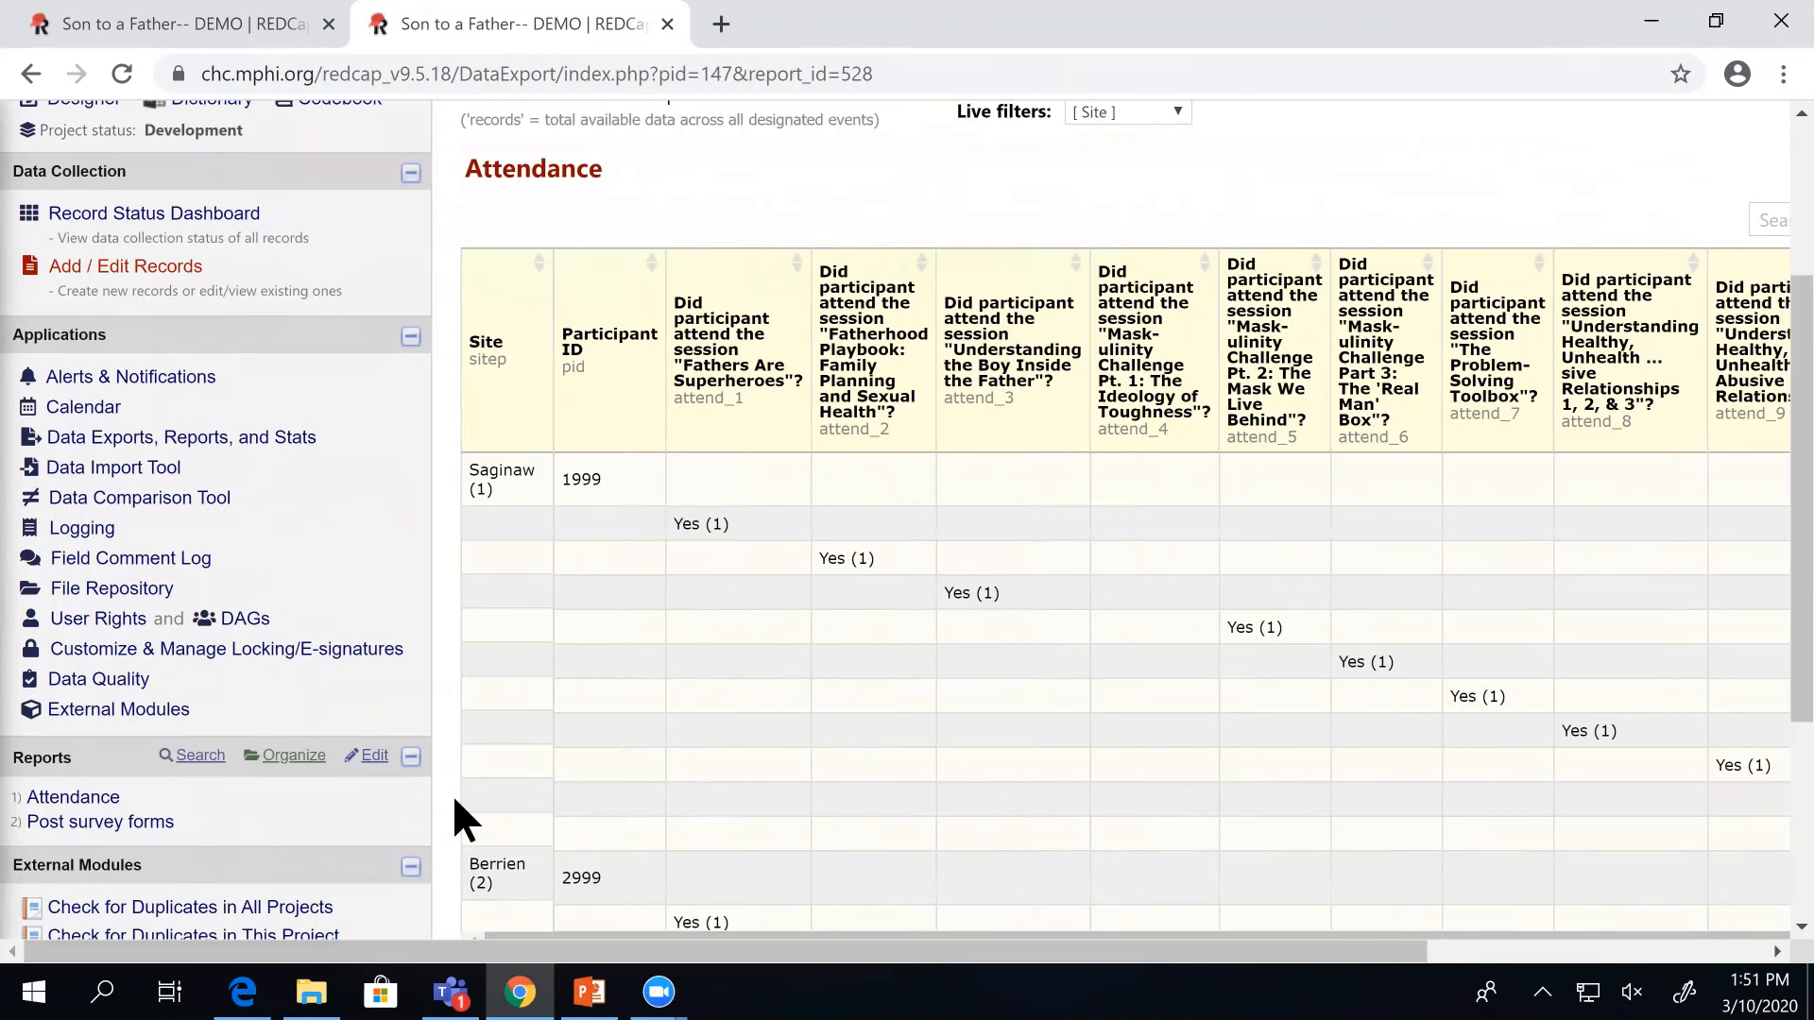
Switch to PowerPoint, resume the slide show from the REDCap Extras! slide, and advance to Visualization of Structure of REDCap.
{"action": "left_click", "coordinate": [588, 992]}
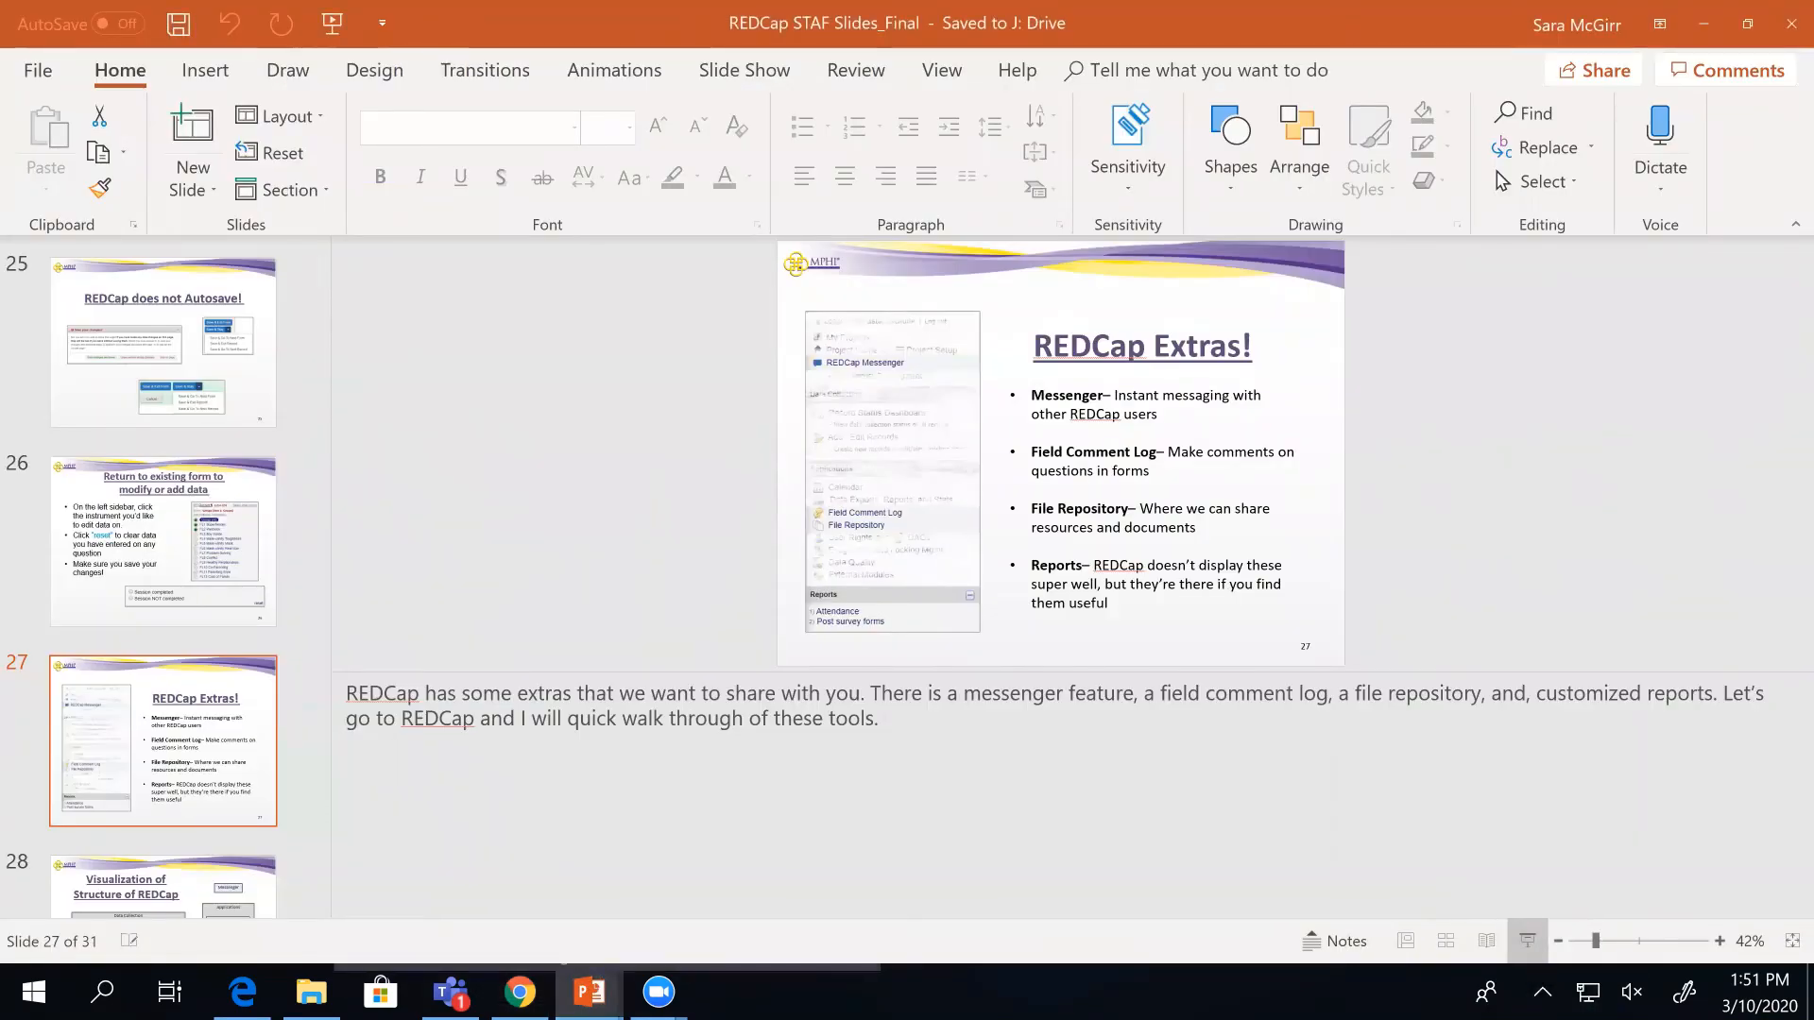
{"action": "left_click", "coordinate": [1527, 941]}
{"action": "key", "text": "Right"}
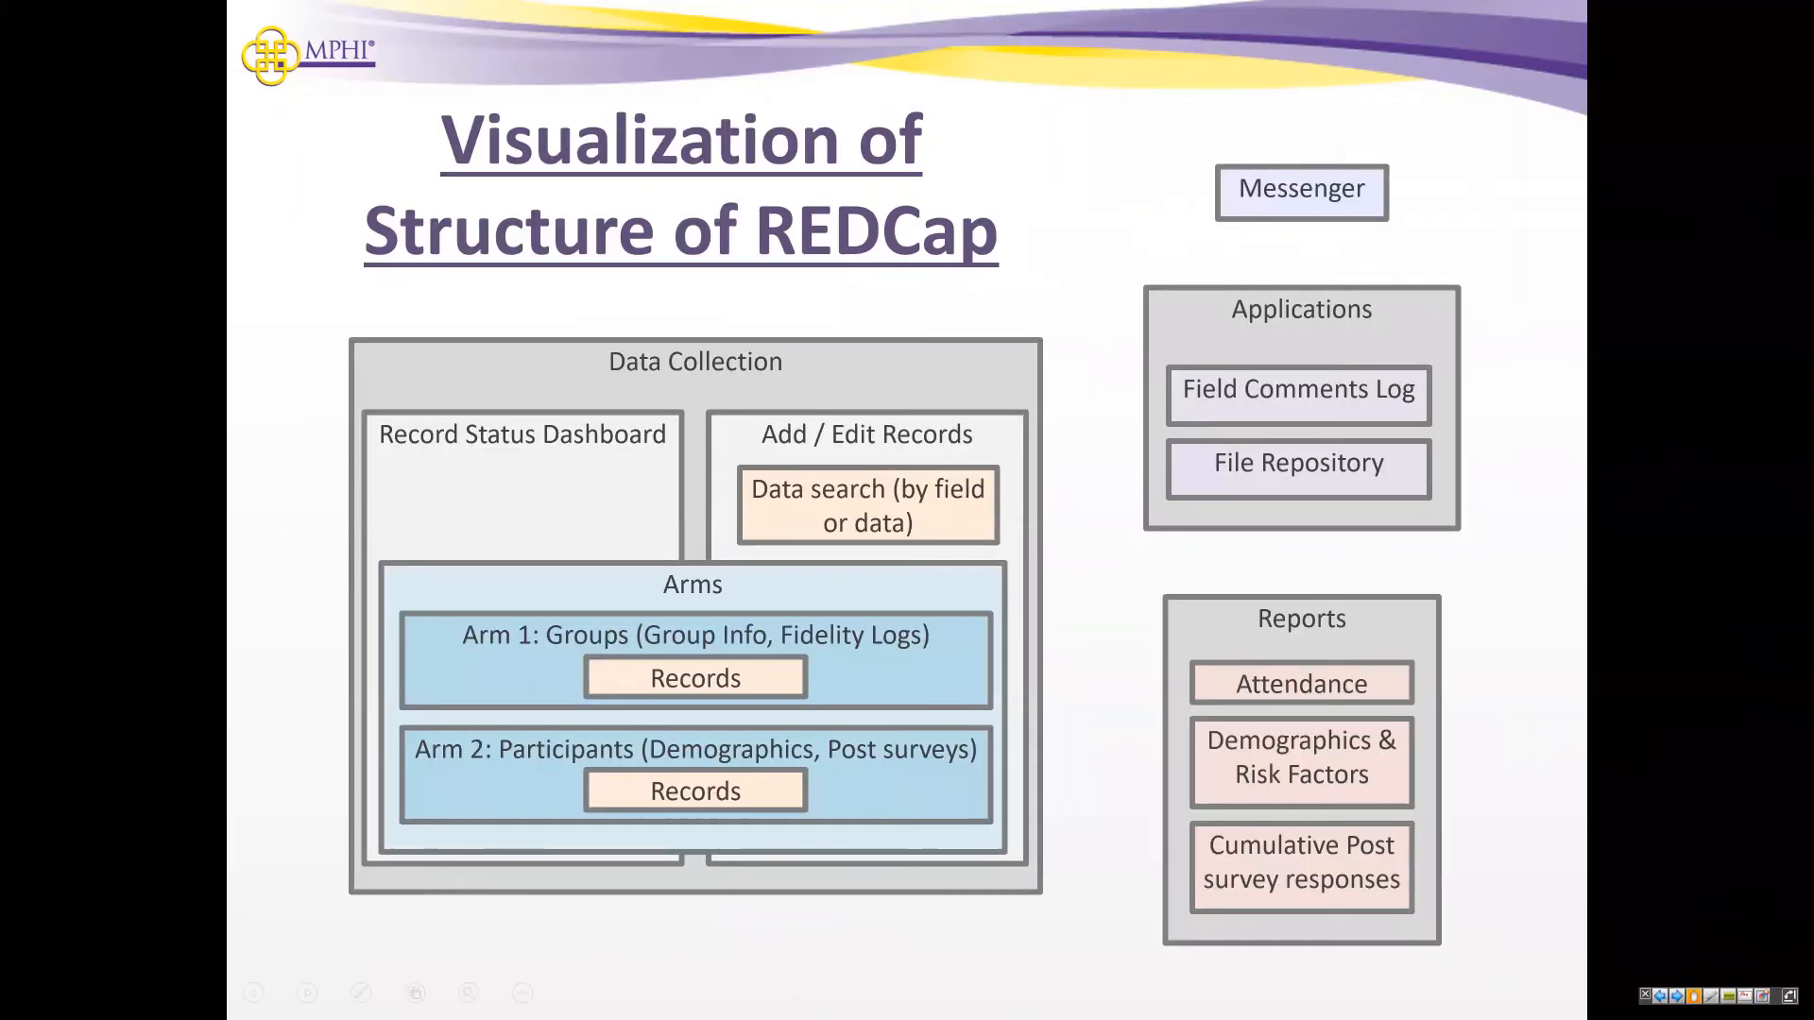